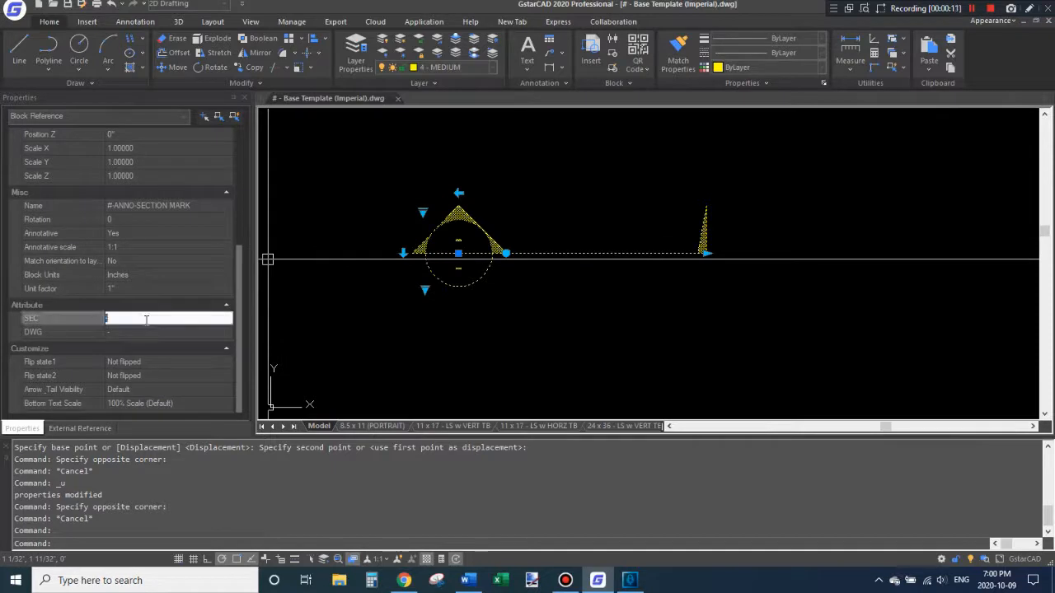
Set the section mark block's SEC attribute to 1 and its DWG attribute to S-001.
text(1)
key(Tab)
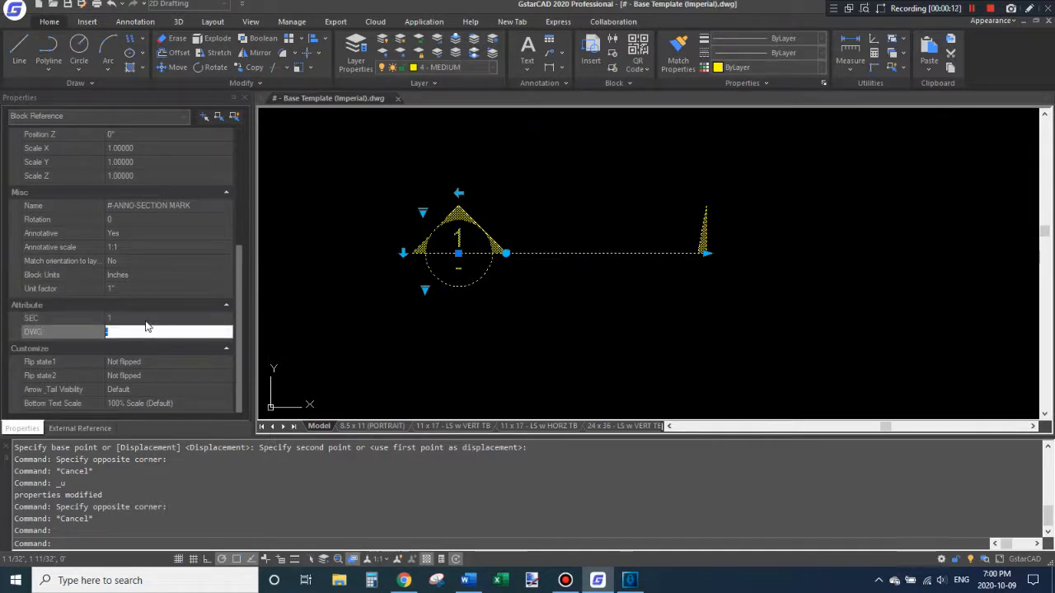
text(s-001)
key(Return)
click(144, 332)
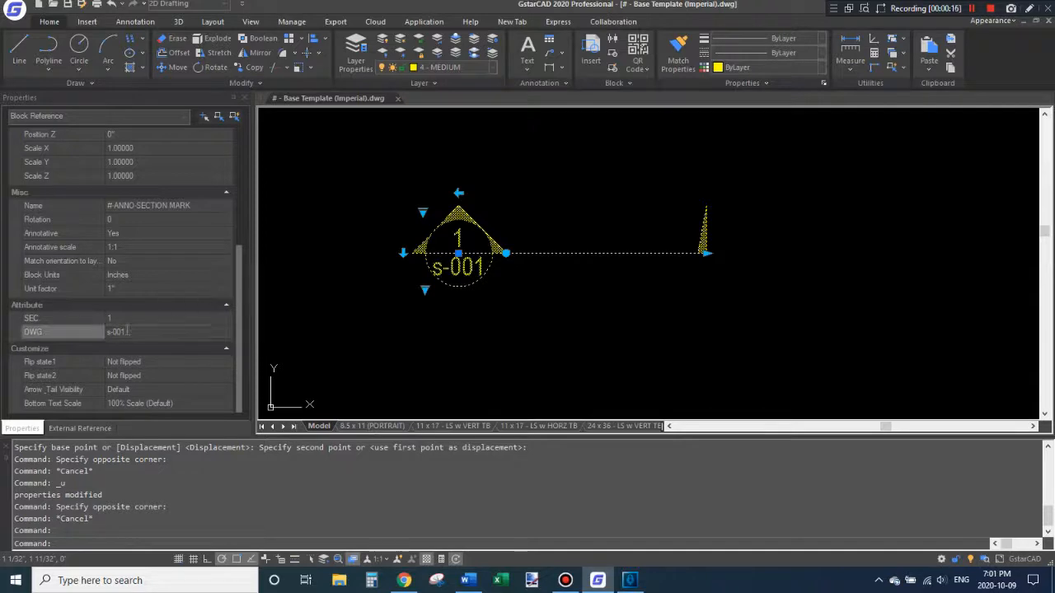
text(S-001)
key(Return)
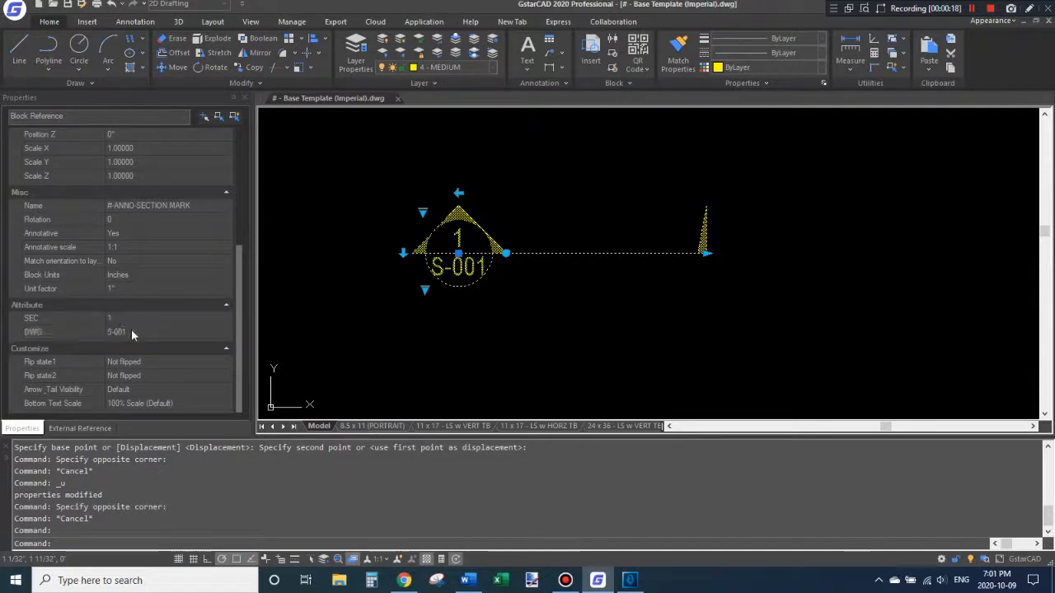
key(Escape)
key(Escape)
Set the section mark block's bottom text scale to 75%.
click(483, 354)
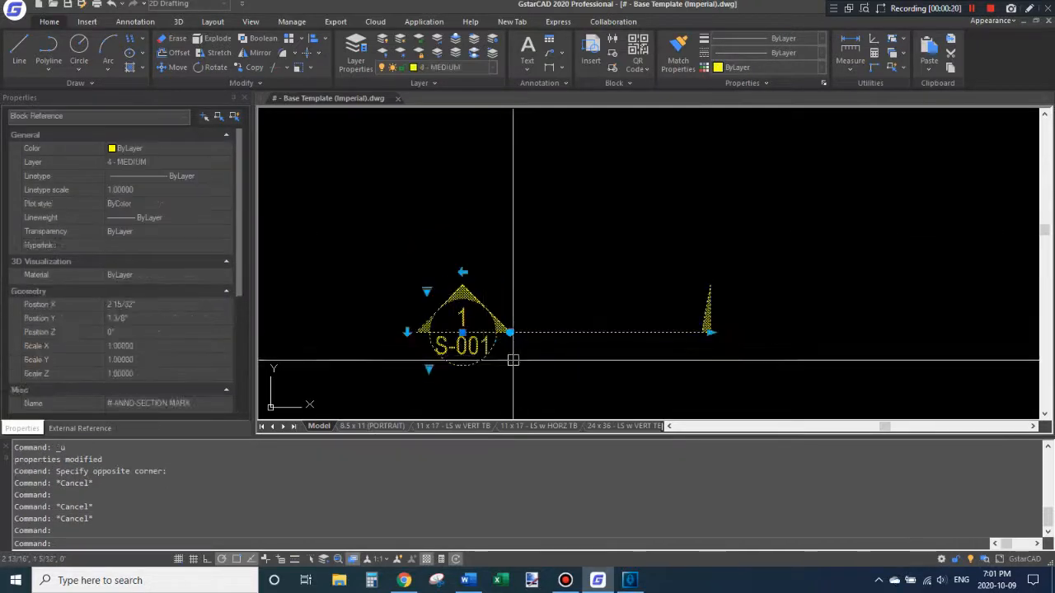
middle_drag(511, 358, 447, 318)
key(Escape)
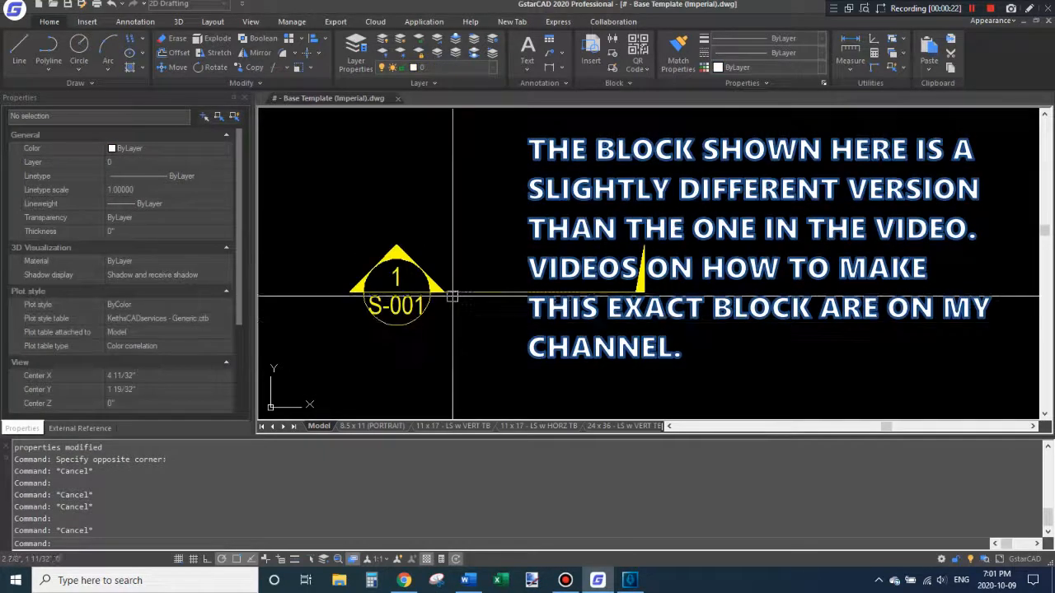
click(464, 290)
click(362, 328)
click(418, 354)
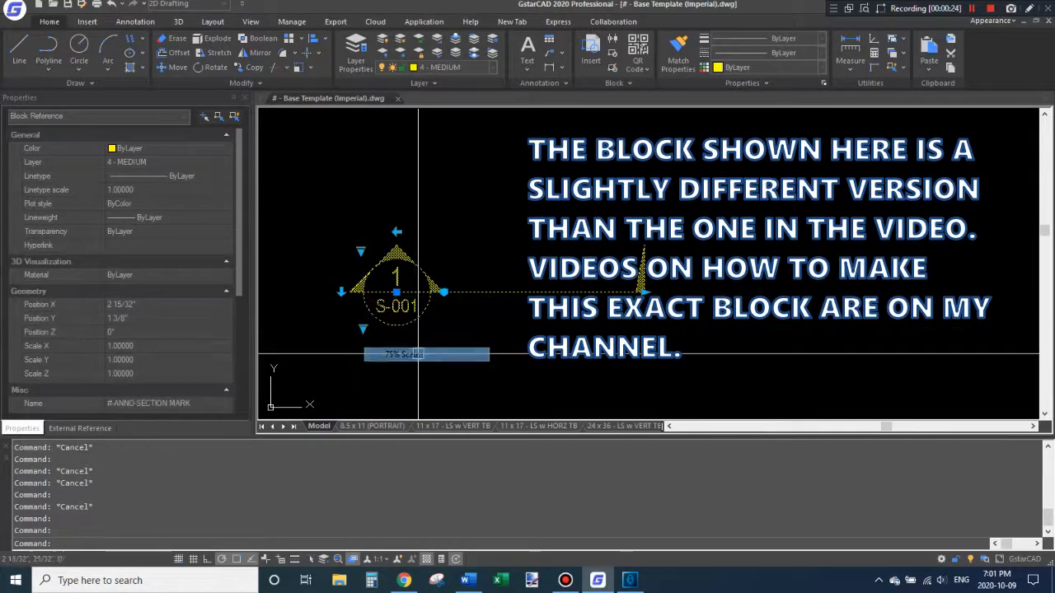
key(Escape)
key(Escape)
Shorten the section mark's tail and rotate the mark so the tail points straight up.
click(547, 313)
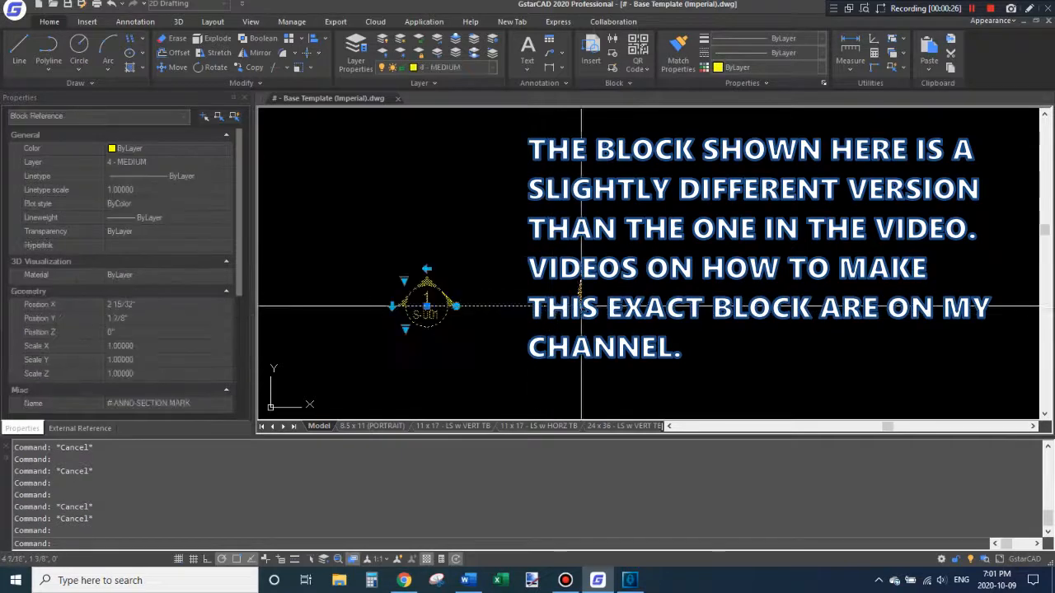
click(577, 306)
click(508, 314)
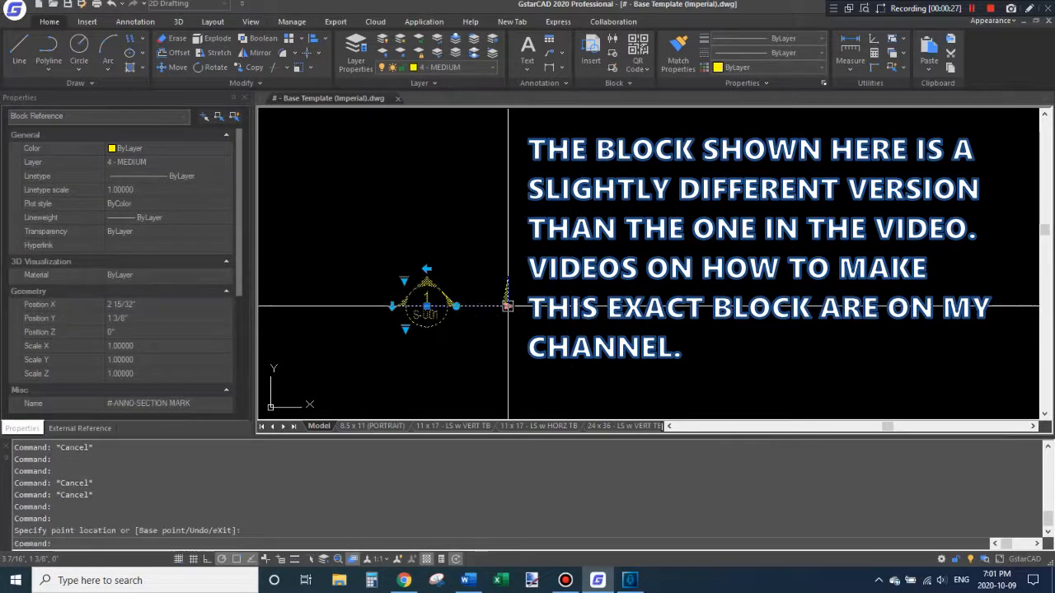
click(456, 306)
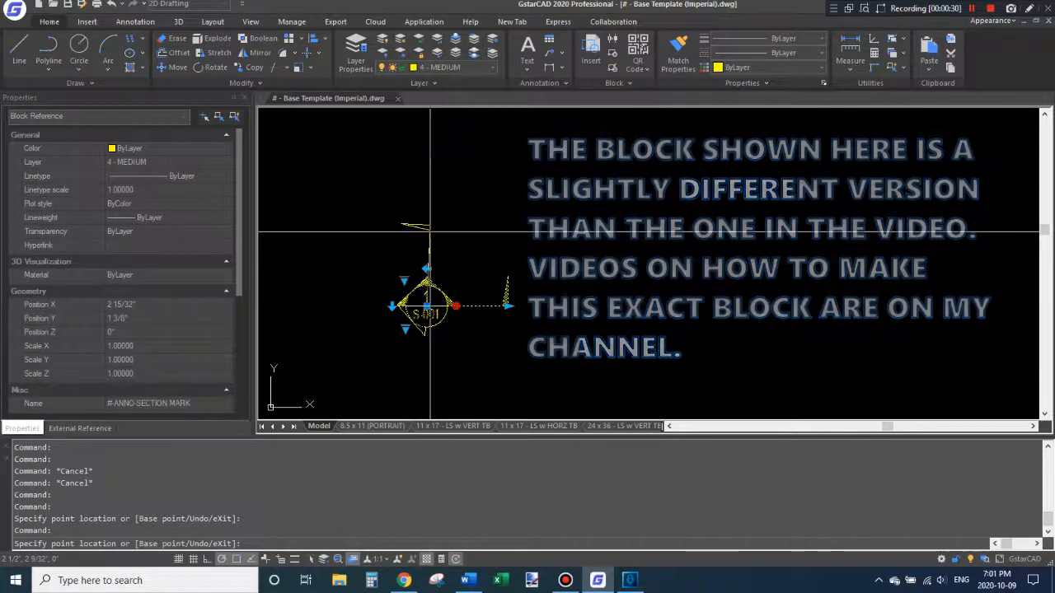
click(426, 225)
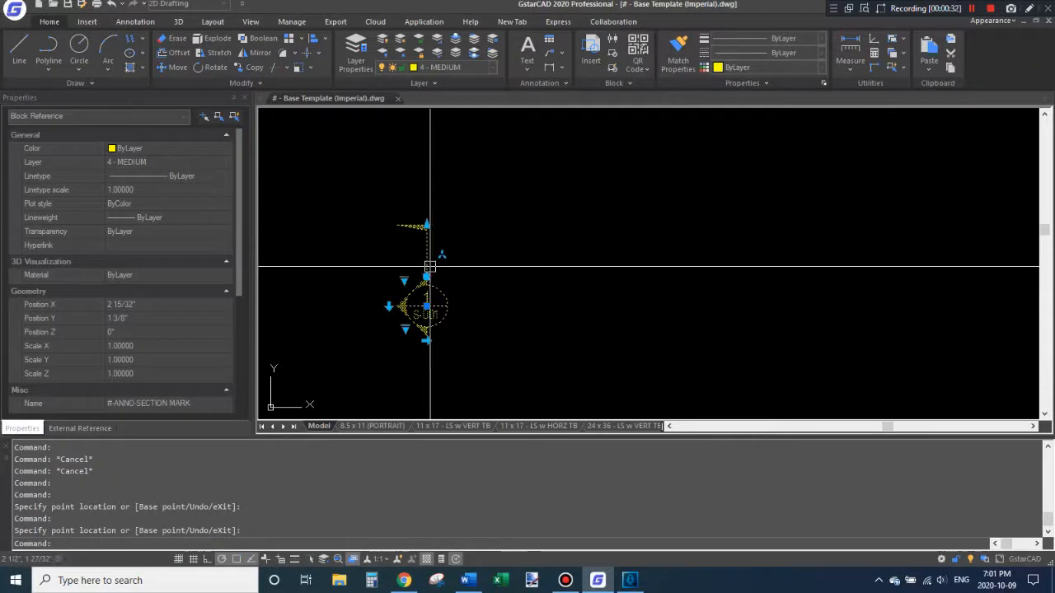
Flip the section mark's arrow direction back and forth and mirror the tail so it points down.
click(389, 306)
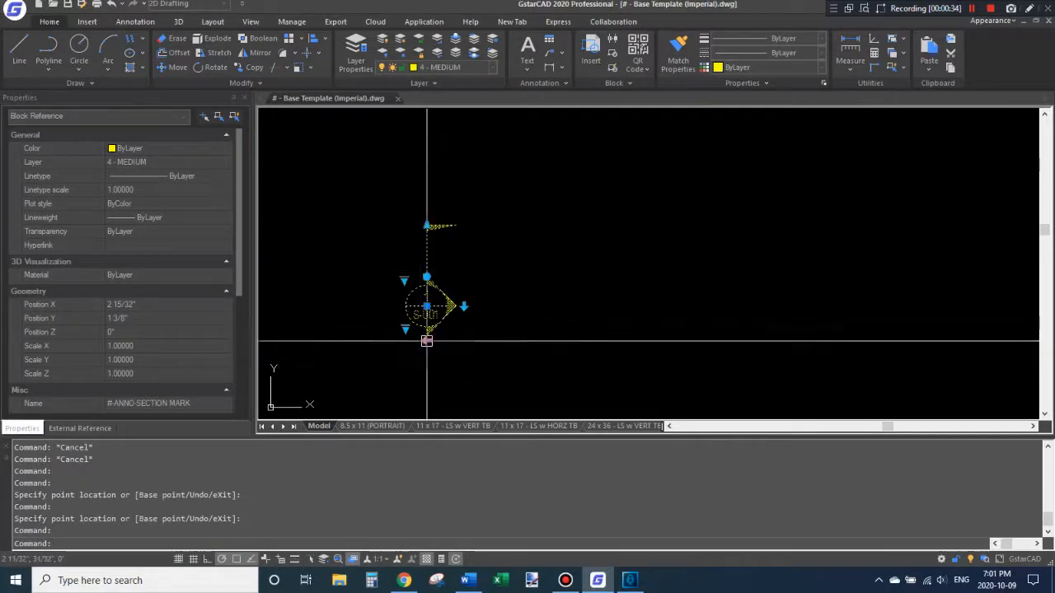
click(426, 340)
click(389, 306)
middle_drag(437, 369, 435, 342)
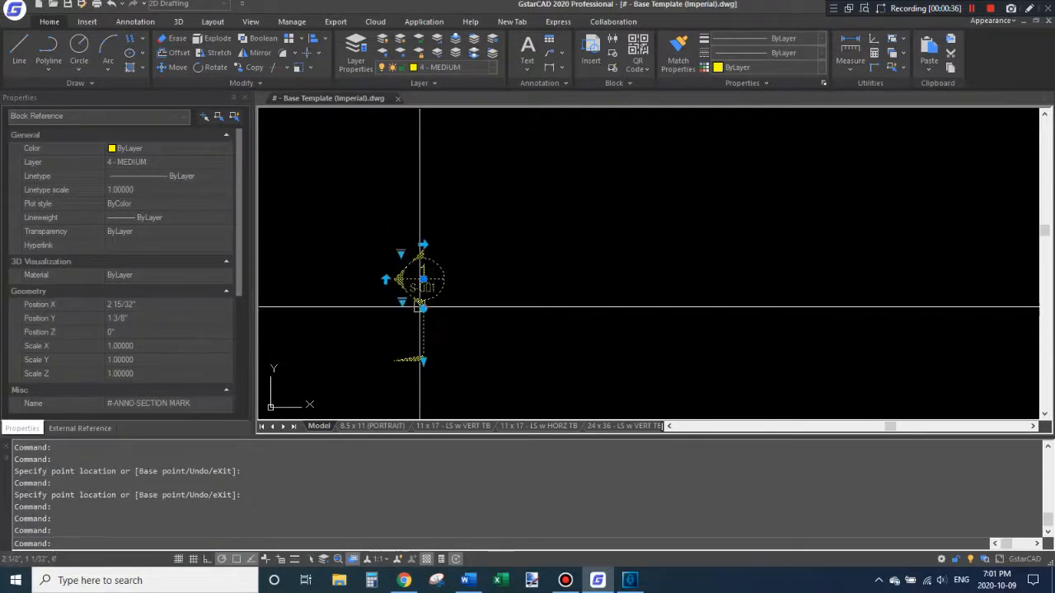
Rotate the section mark so its tail points horizontally to the left and its arrow faces up.
drag(426, 309, 417, 311)
click(413, 312)
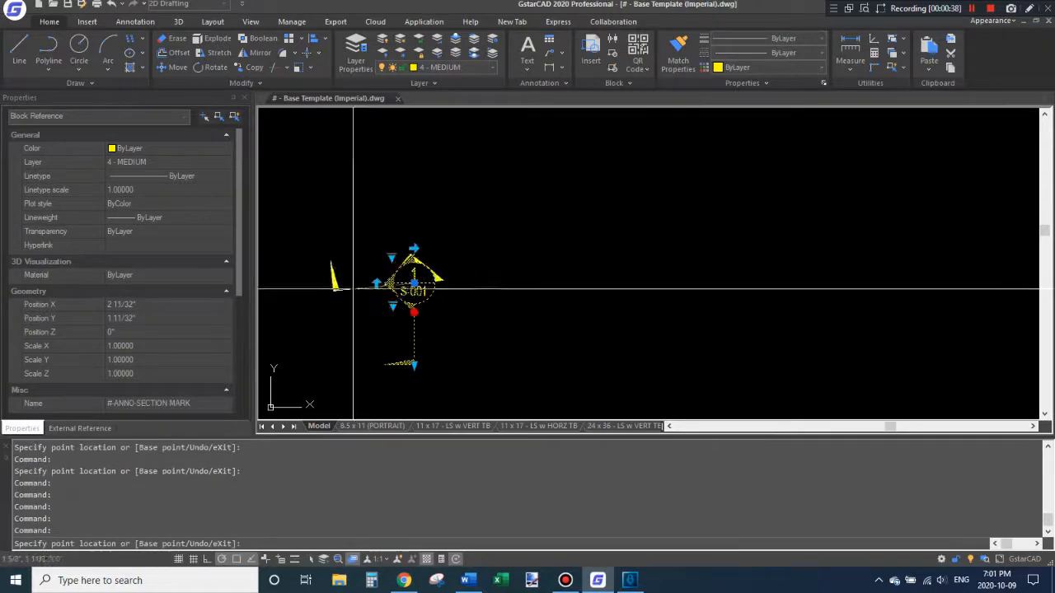
click(357, 285)
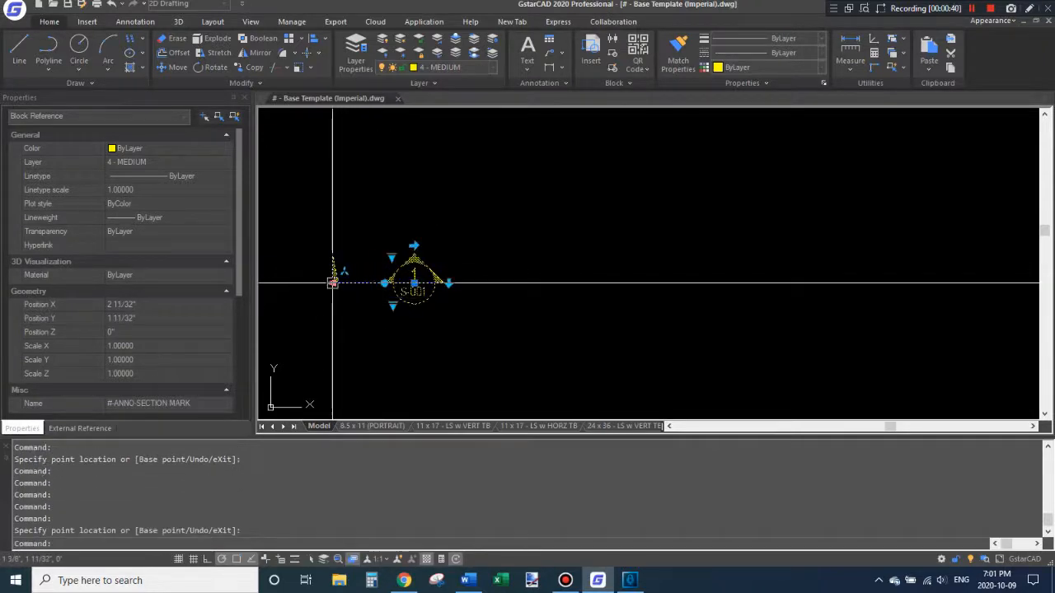
Lengthen the section mark's tail slightly and flip the tail to the right side of the bubble.
click(332, 283)
click(301, 282)
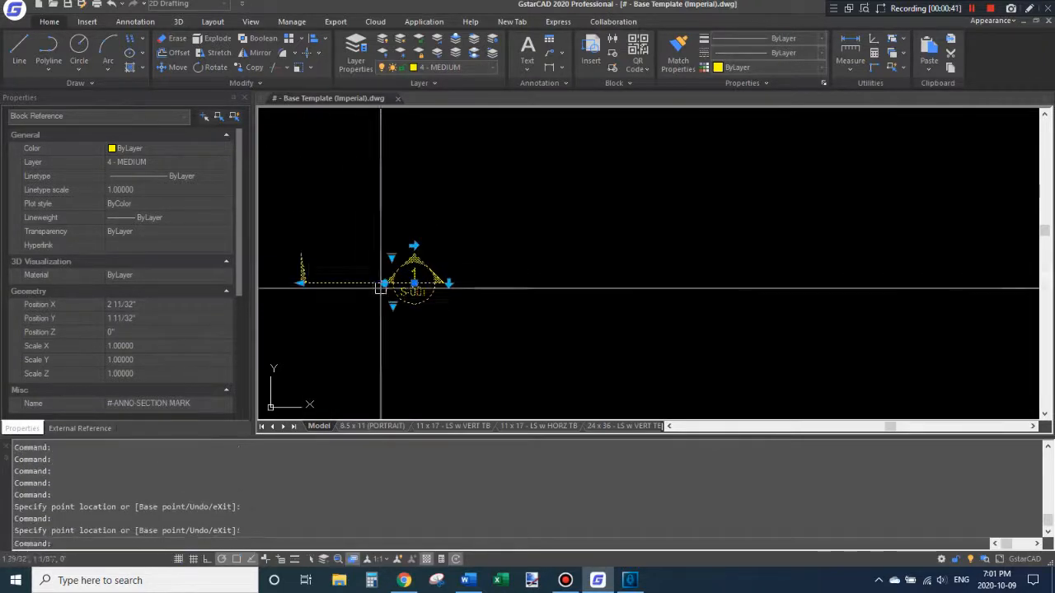
click(412, 245)
Try the Tail Off and Arrow Tail Off visibility states on the section mark and restore Default.
mouse_move(392, 261)
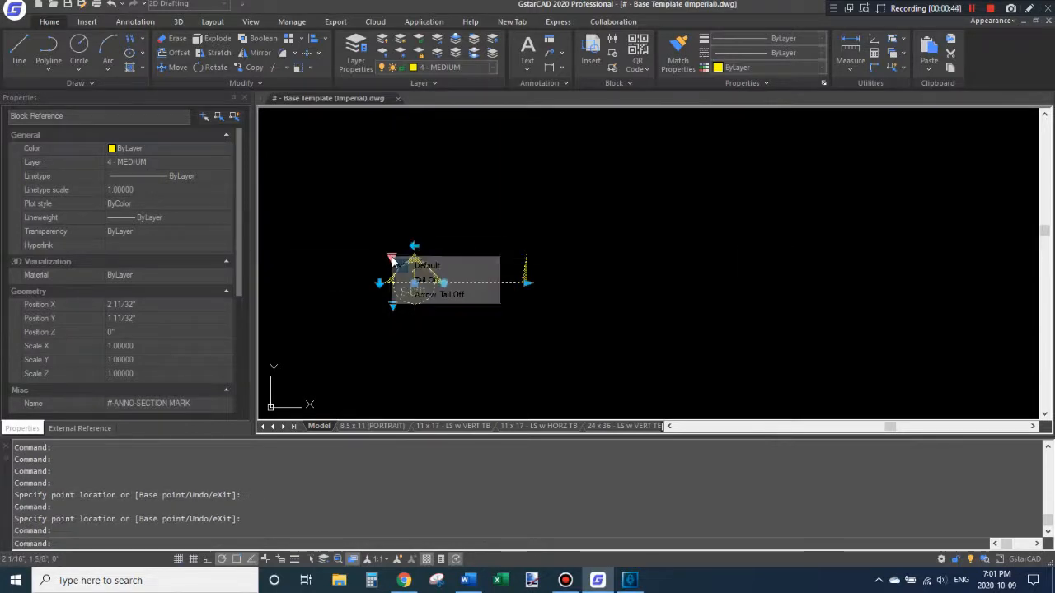
click(429, 279)
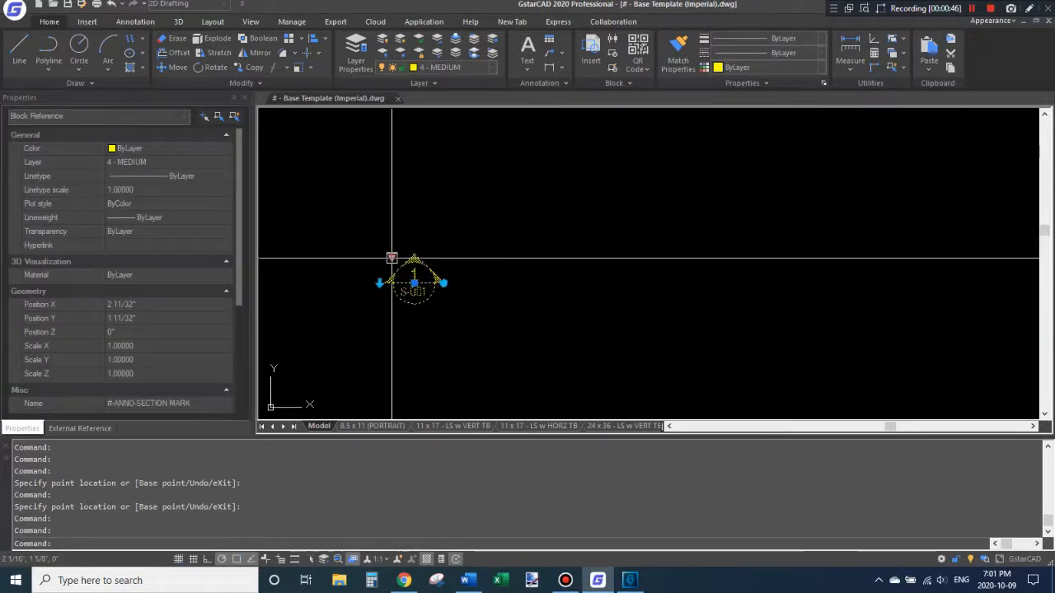
mouse_move(391, 258)
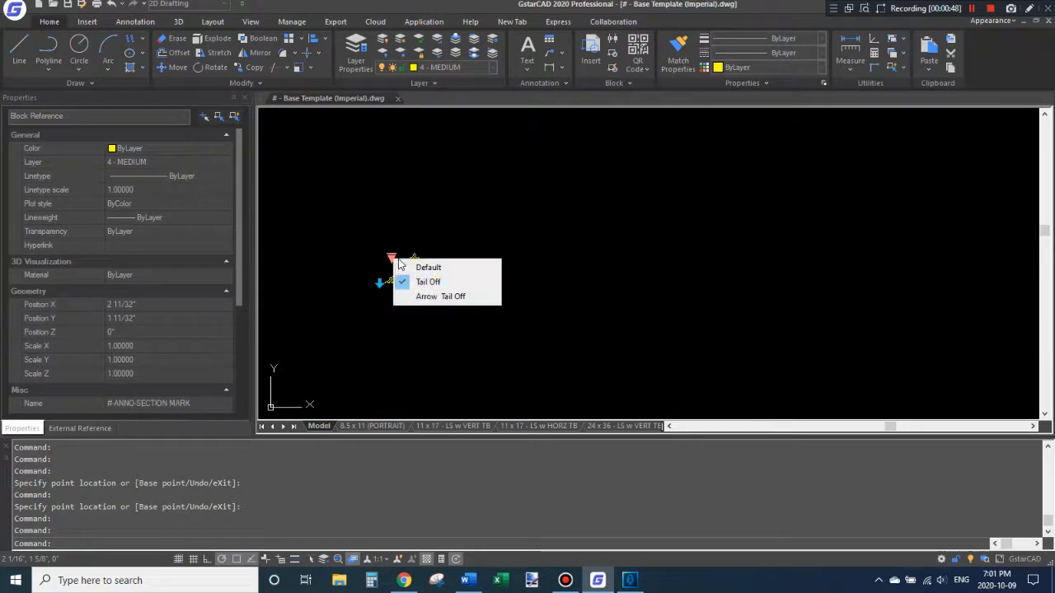
click(459, 299)
click(388, 253)
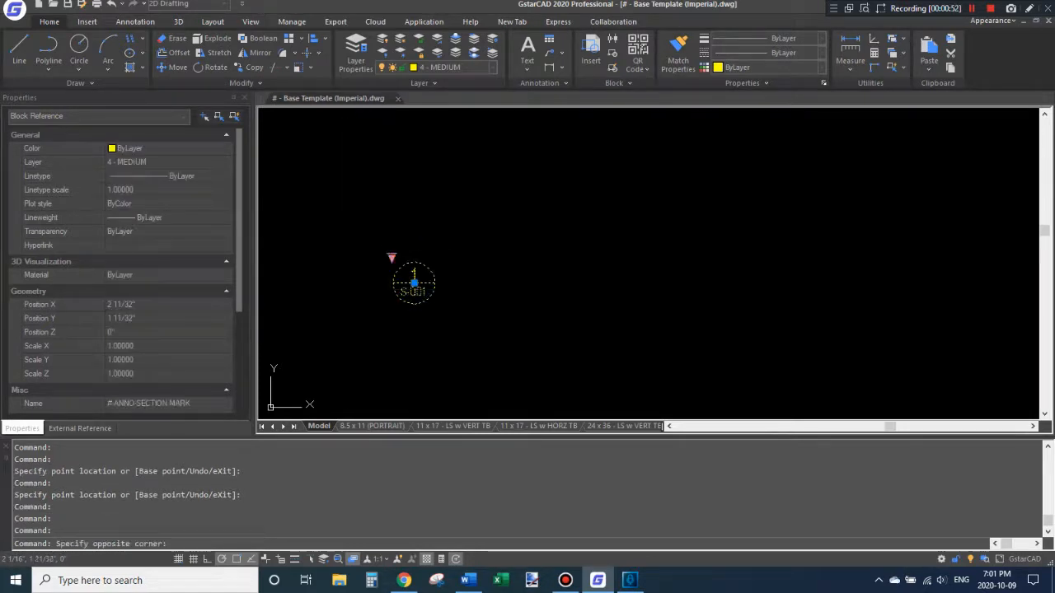
click(385, 265)
click(391, 258)
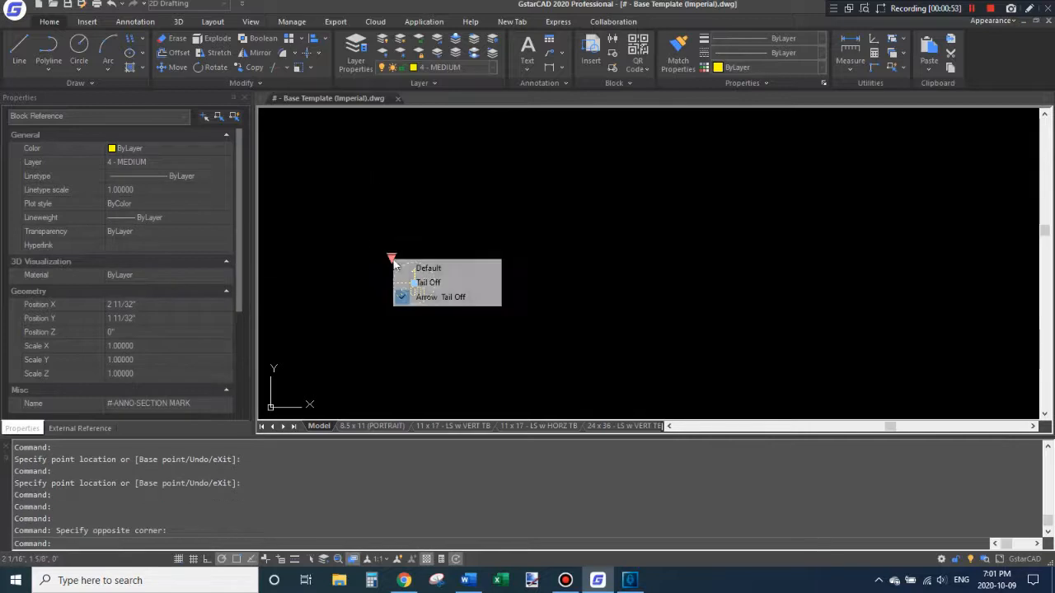
click(459, 284)
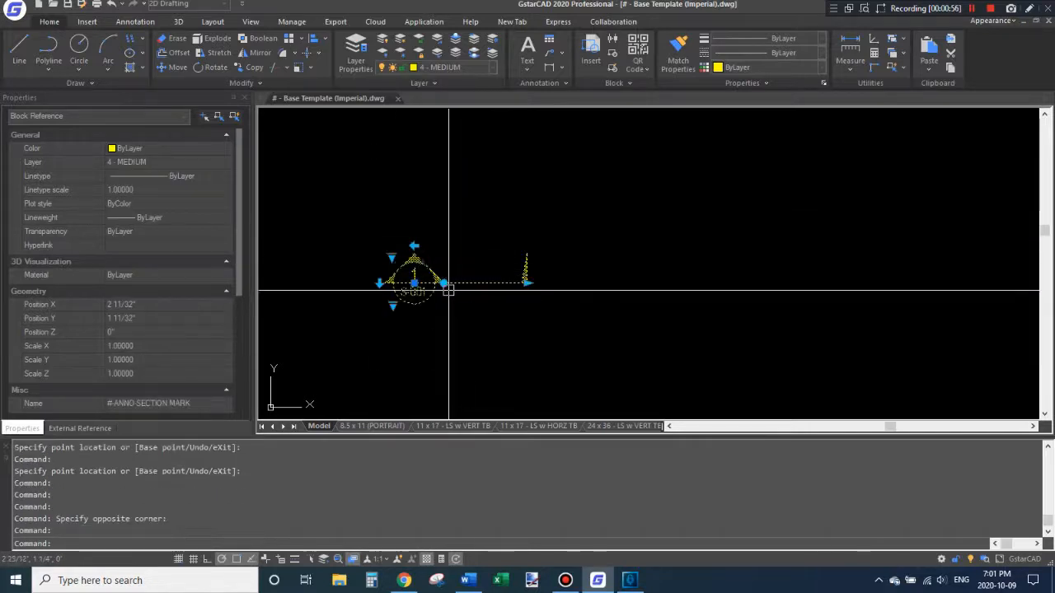
Move the section mark up and to the right and extend its tail farther to the right.
click(415, 283)
middle_drag(521, 237, 383, 296)
click(491, 278)
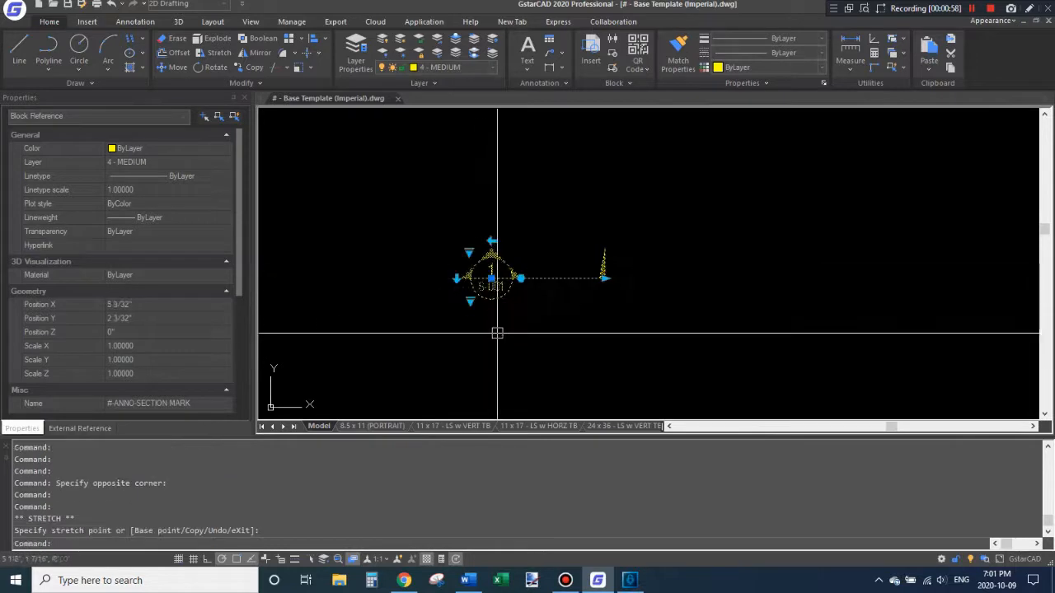
middle_drag(497, 333, 524, 294)
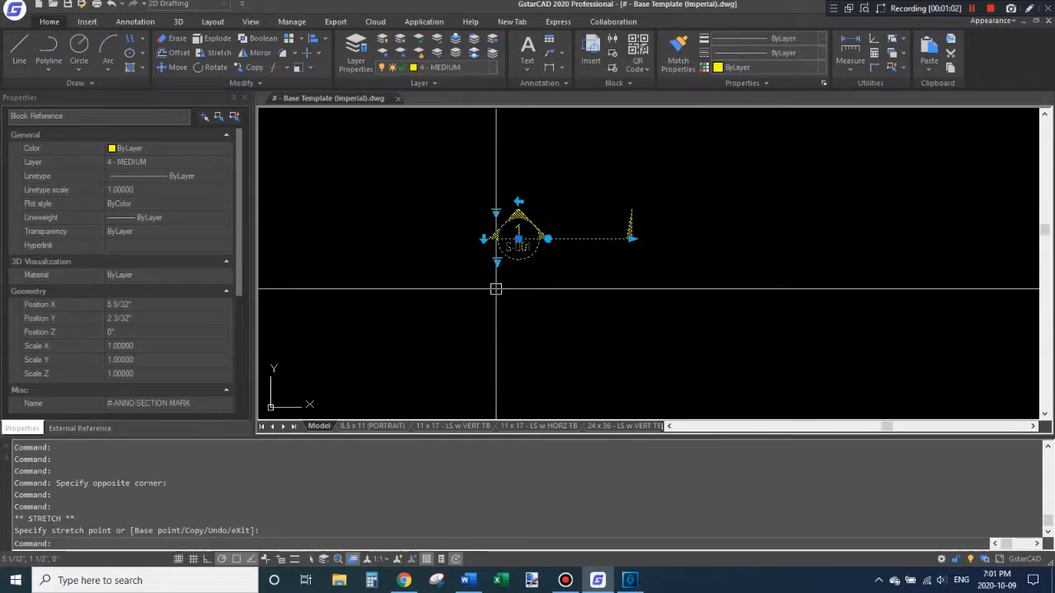
click(631, 238)
click(742, 238)
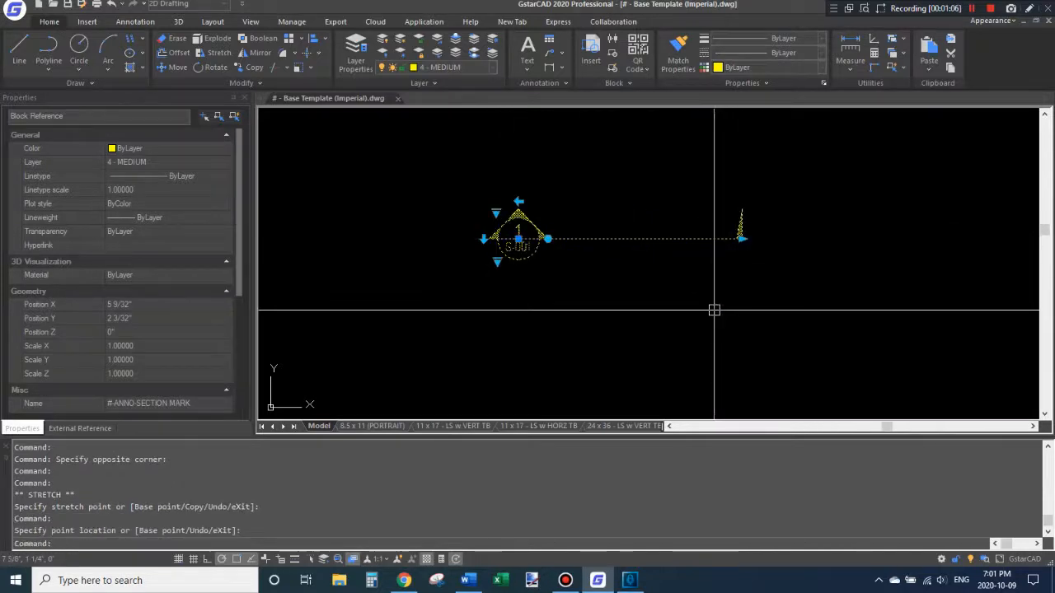
key(Escape)
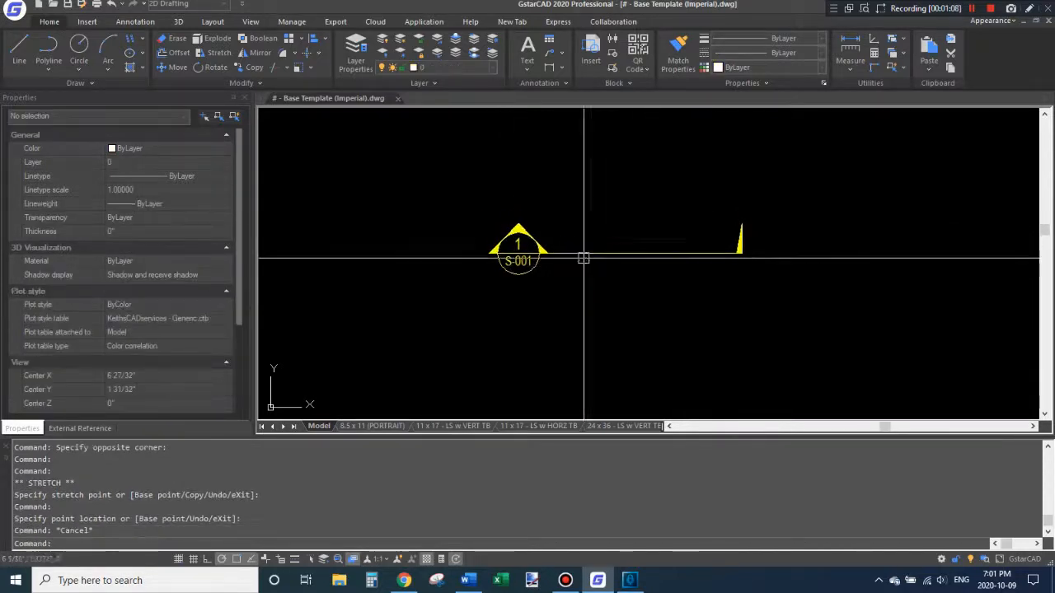
scroll(590, 226, up, 2)
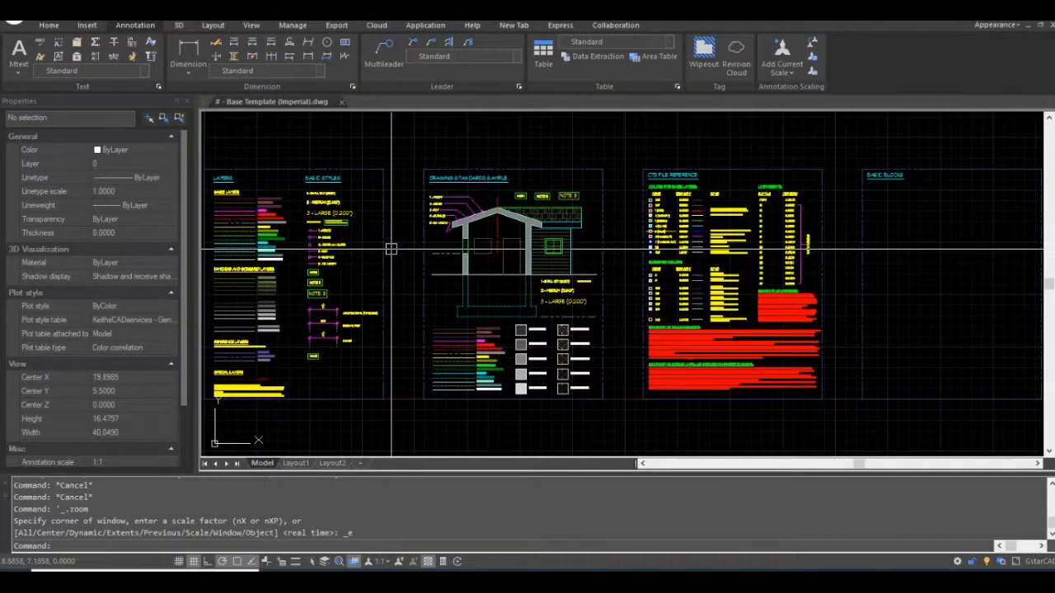
Copy the 2 - MEDIUM and 3 - LARGE sample texts from the Basic Styles sheet into the Basic Blocks sheet.
scroll(391, 248, up, 8)
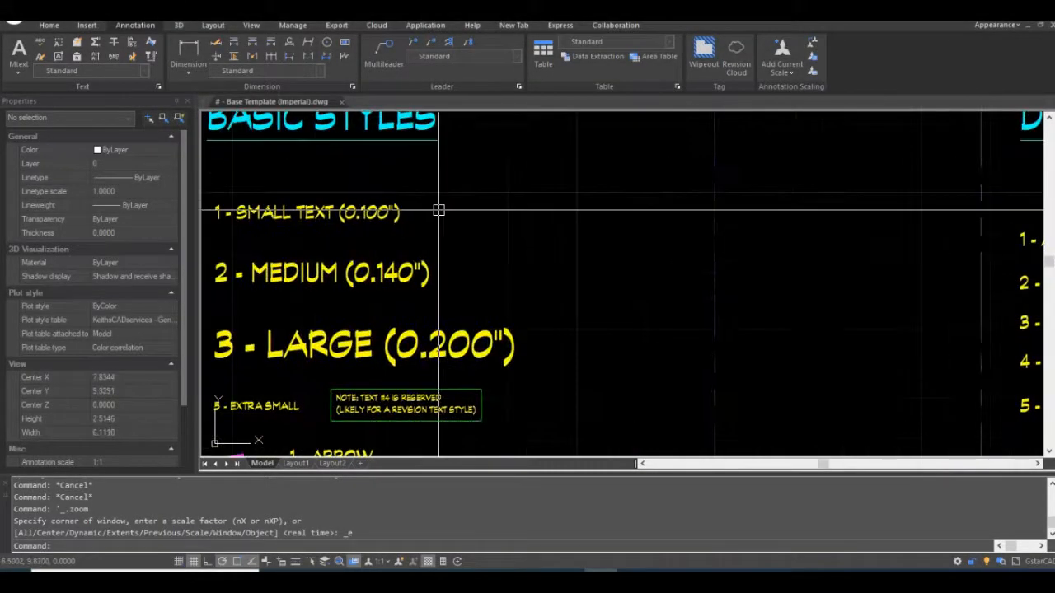
mouse_move(439, 211)
middle_down()
mouse_move(447, 239)
mouse_move(532, 199)
middle_up()
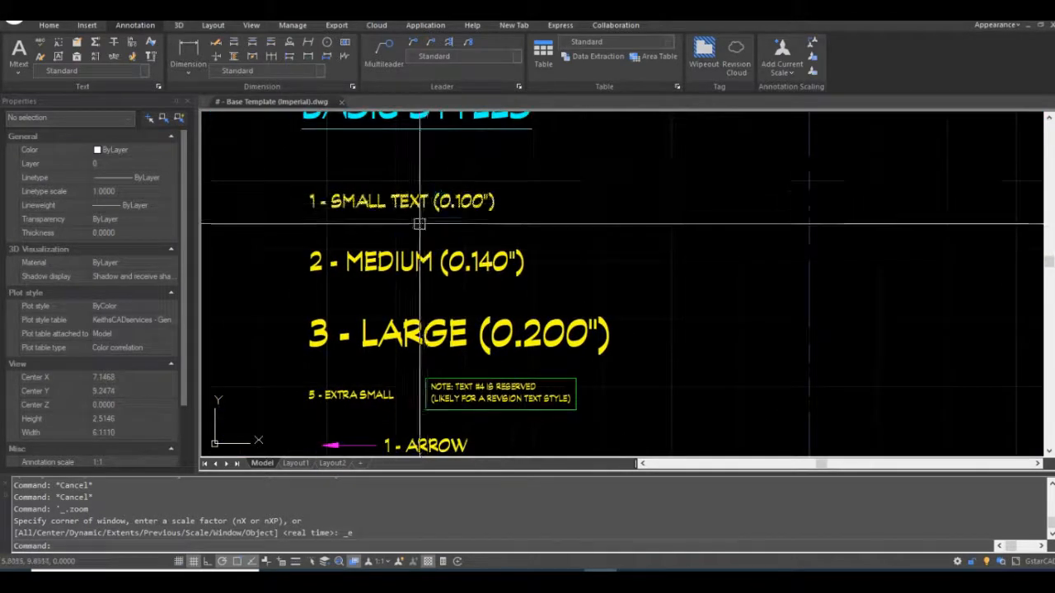
scroll(416, 239, down, 7)
scroll(400, 263, up, 2)
click(400, 260)
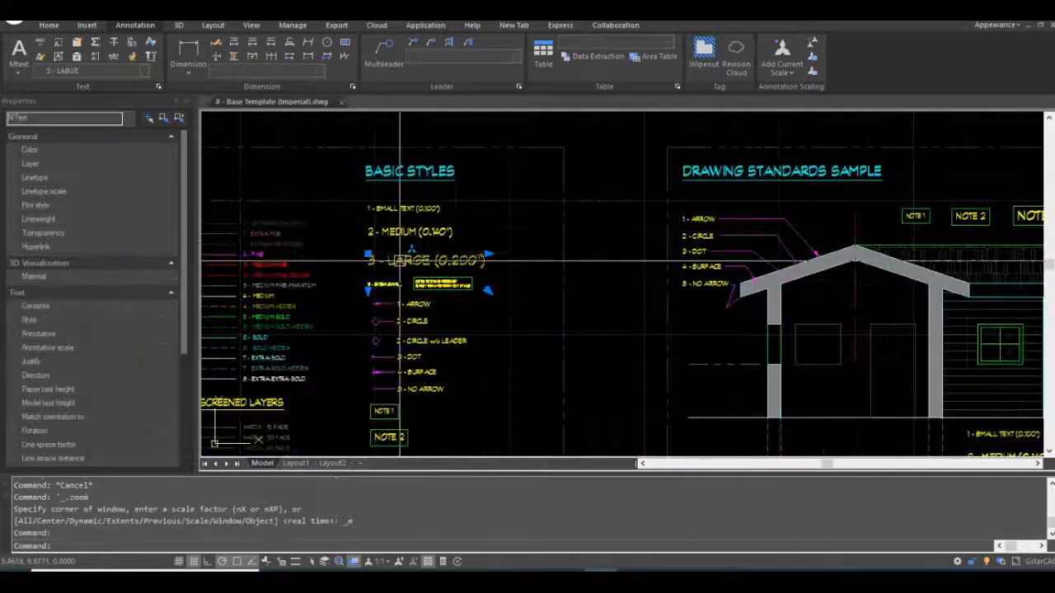
click(409, 232)
text(c)
key(Return)
click(396, 249)
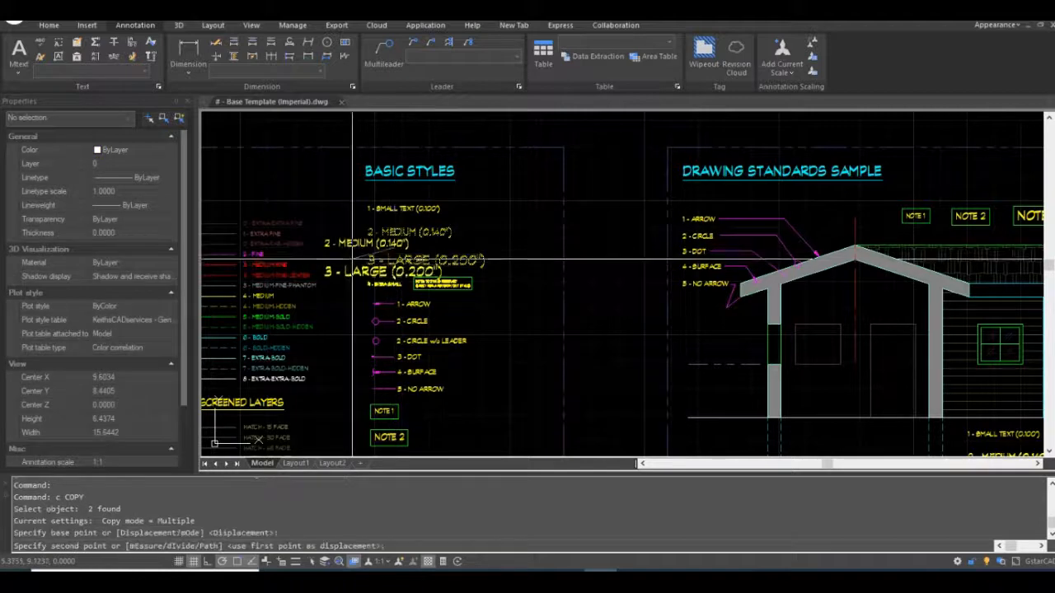
scroll(352, 259, down, 4)
scroll(558, 246, up, 6)
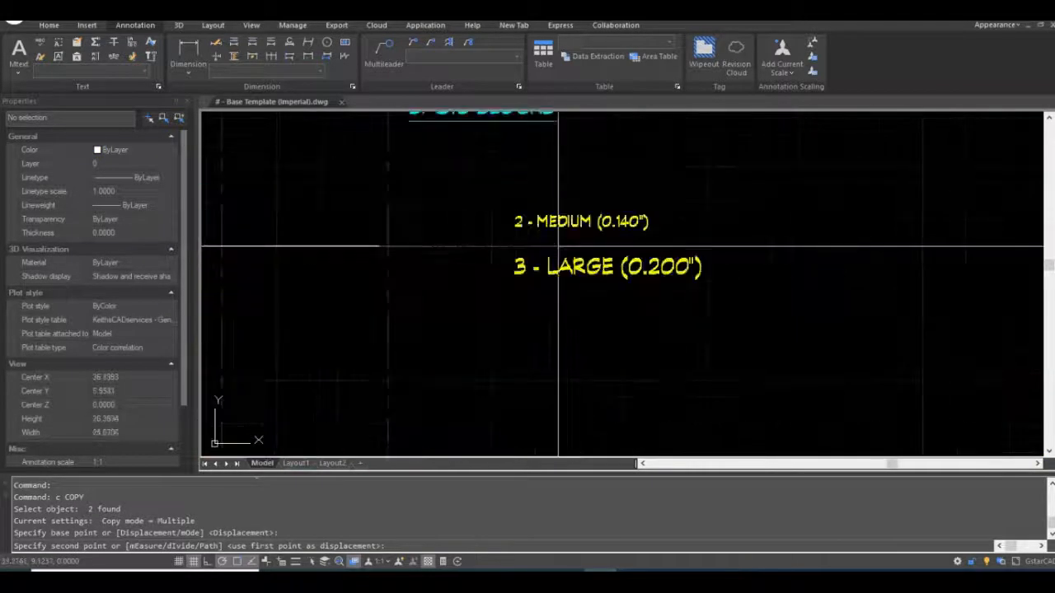
click(567, 227)
middle_drag(596, 232, 569, 258)
key(Escape)
key(Escape)
Replace the content of the copied medium text under Basic Blocks with A-000.
double_click(565, 238)
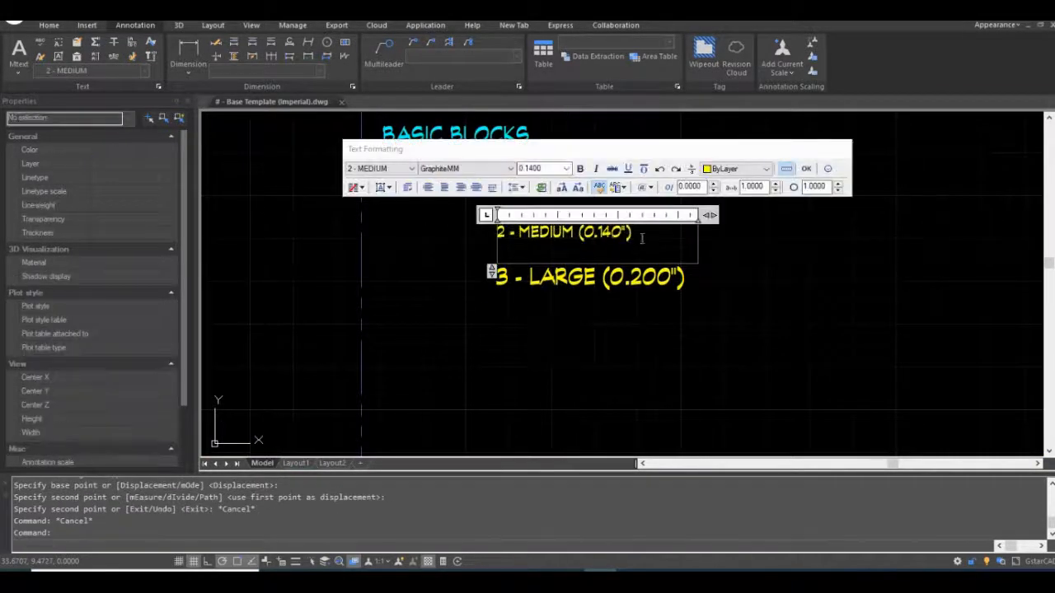
drag(641, 238, 406, 244)
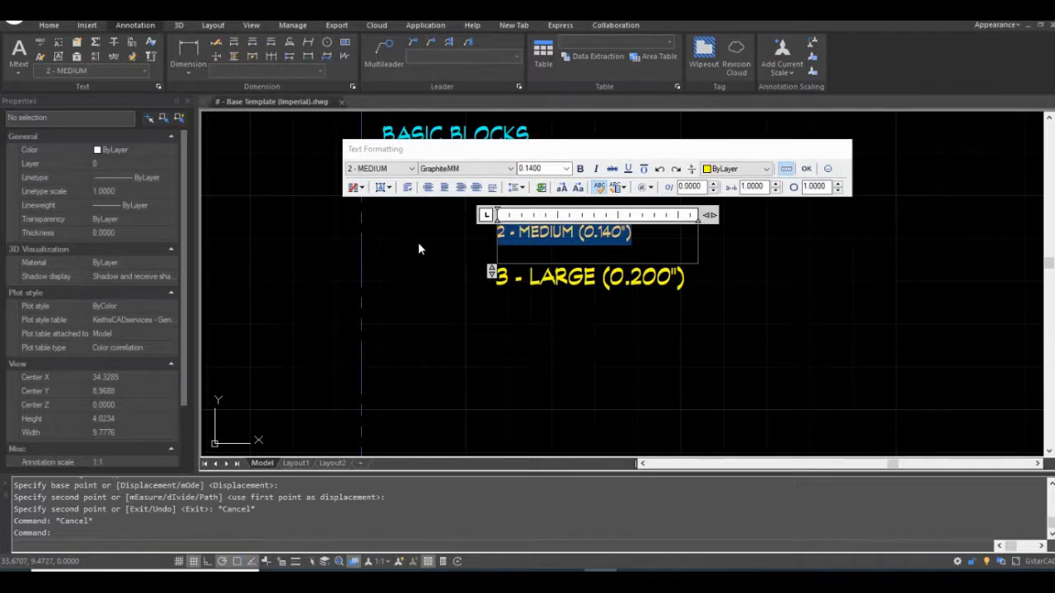
key(Delete)
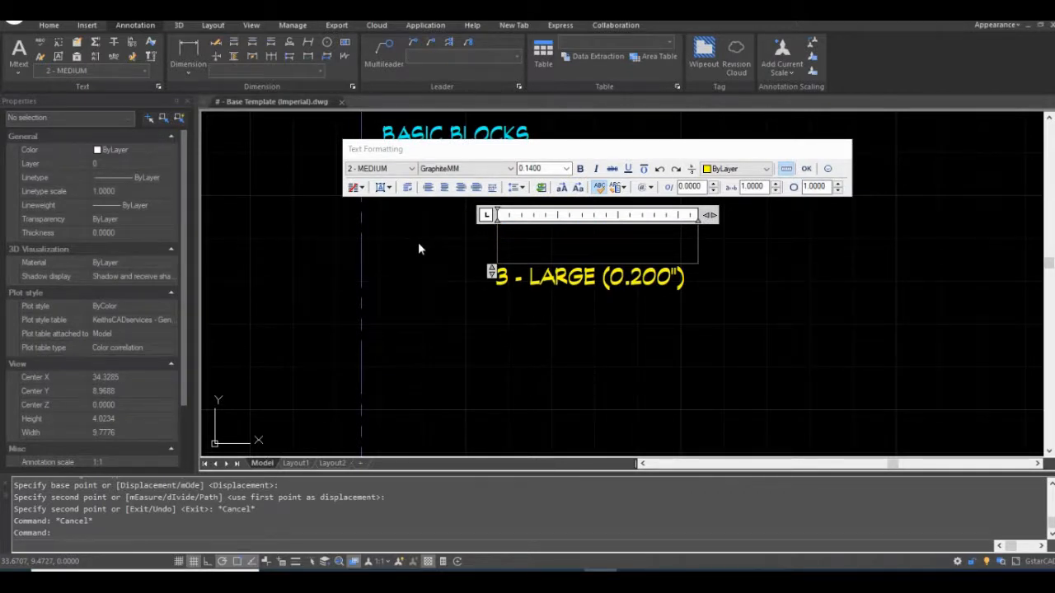
text(A-000)
click(390, 309)
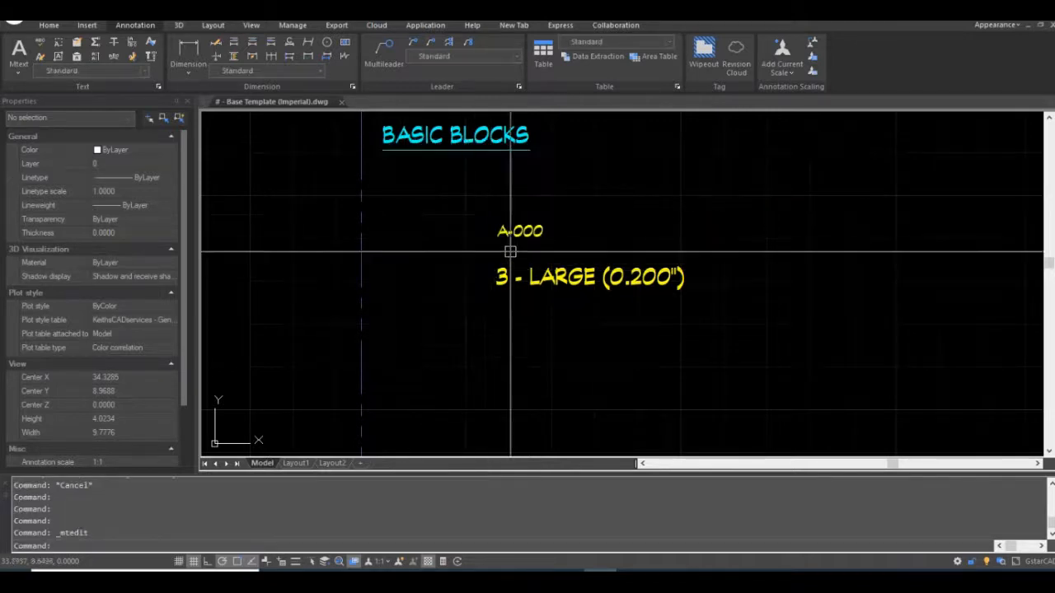
Set the justification of the A-000 text under Basic Blocks to Middle center.
click(555, 232)
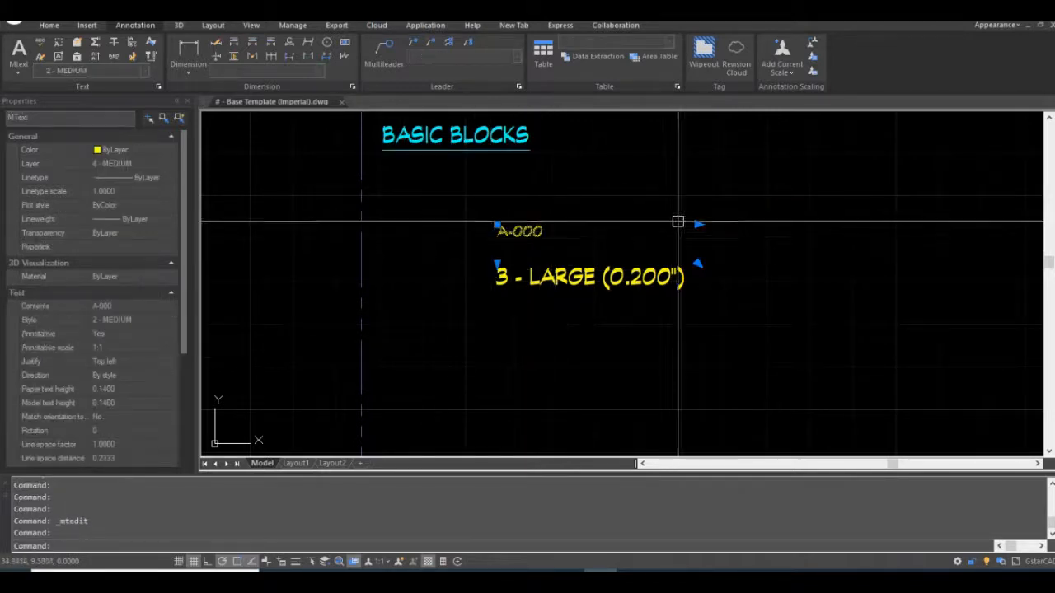
click(130, 365)
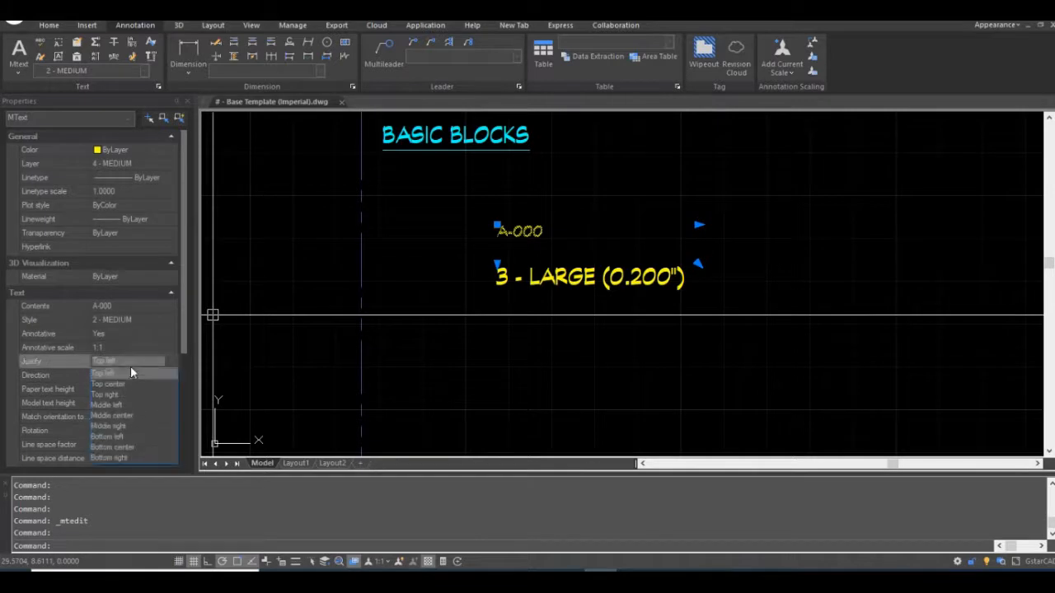
click(136, 415)
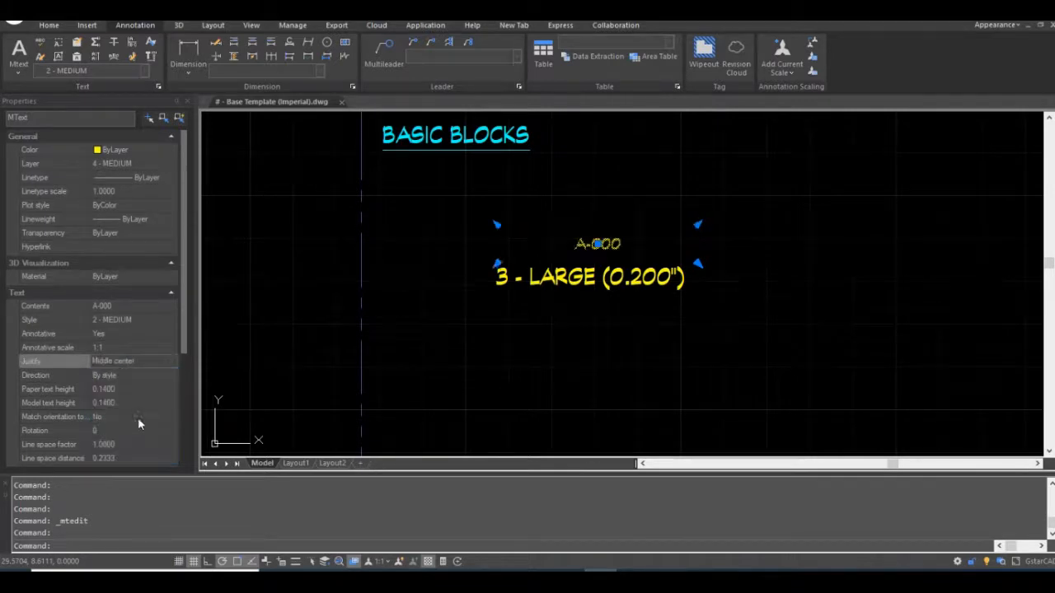
Narrow the A-000 text frame to fit its content and move the text below the 3 - LARGE sample.
click(698, 225)
scroll(558, 224, up, 3)
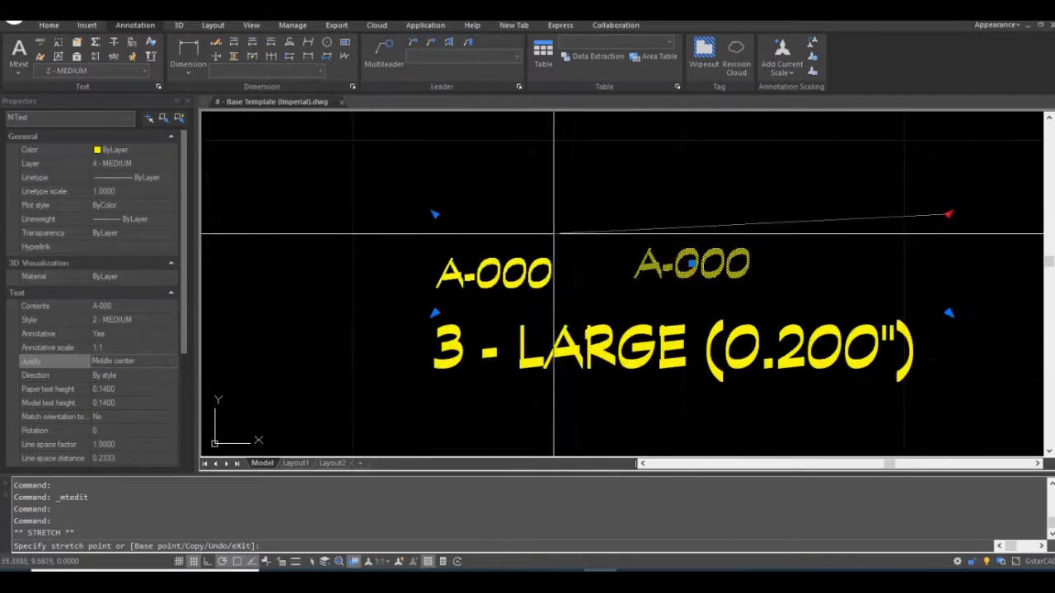
click(587, 216)
scroll(590, 203, down, 3)
click(570, 220)
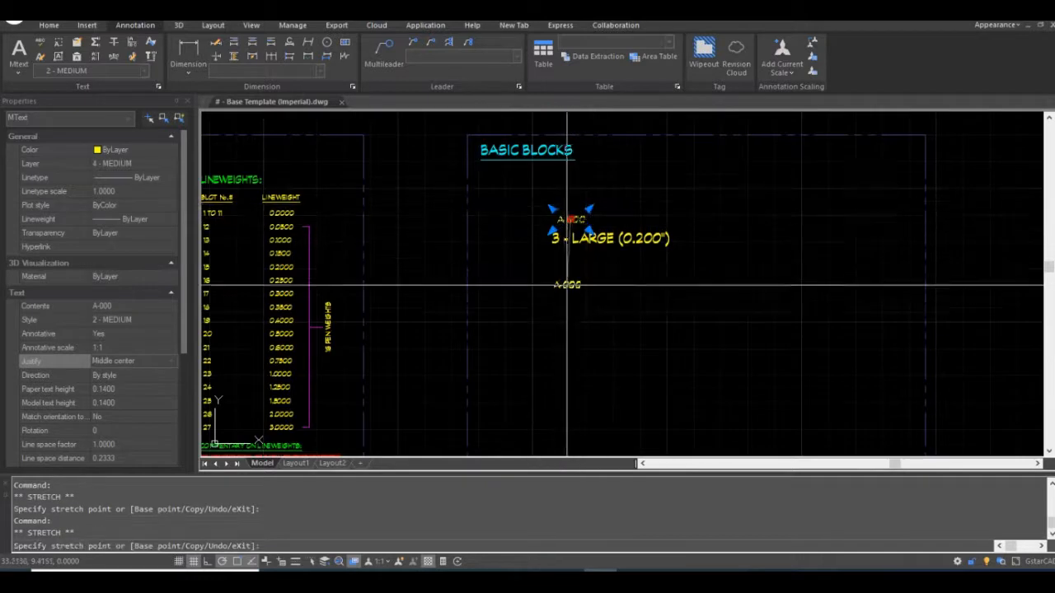
click(570, 294)
Explode the A-000 multiline text into single-line text and set its justification to Middle center.
scroll(593, 262, up, 2)
text(x)
key(Return)
click(582, 288)
click(511, 341)
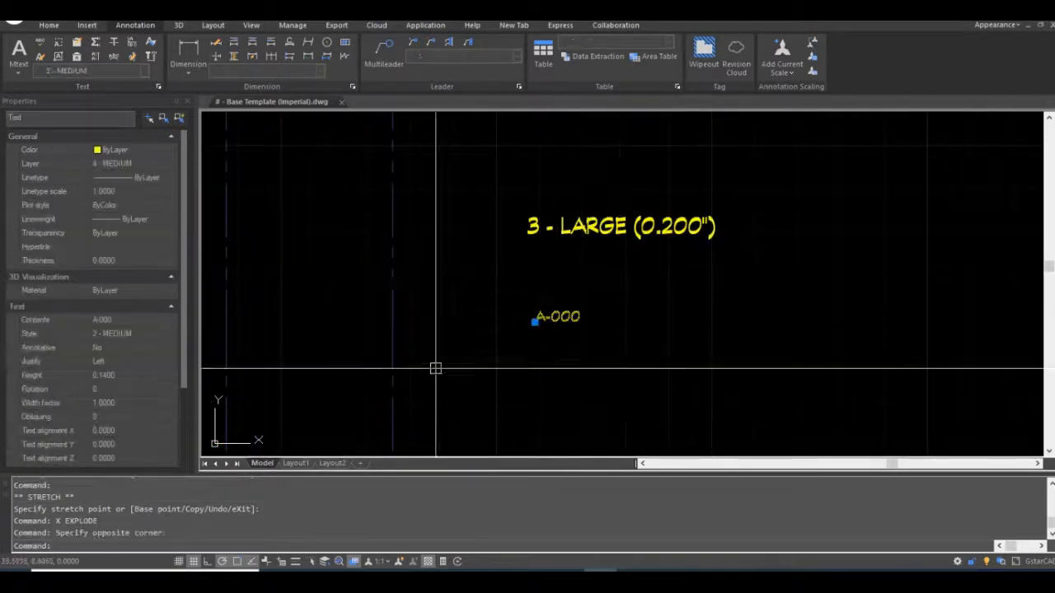
click(136, 361)
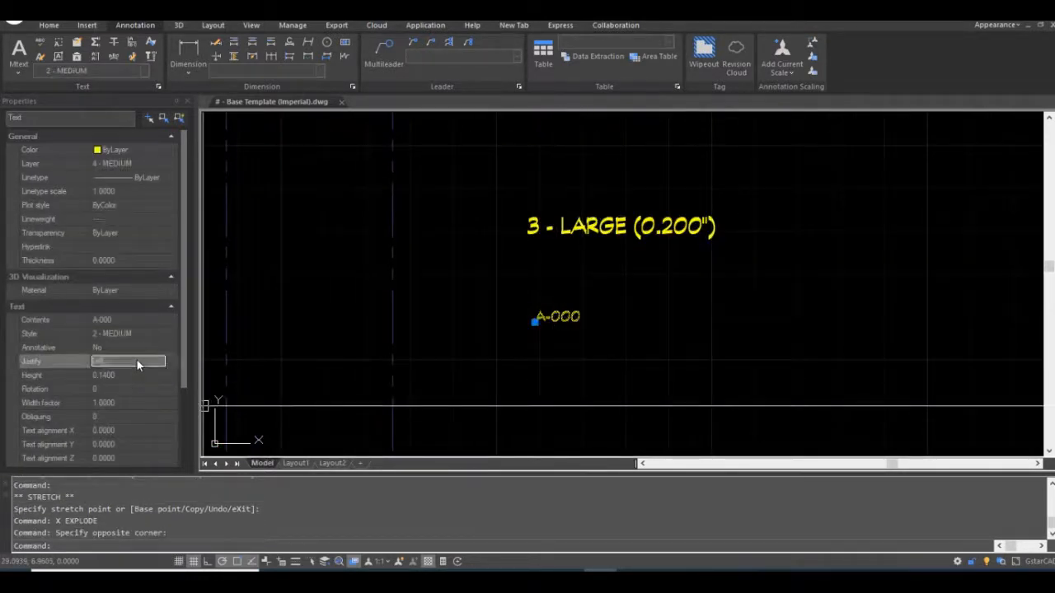
click(135, 361)
click(132, 478)
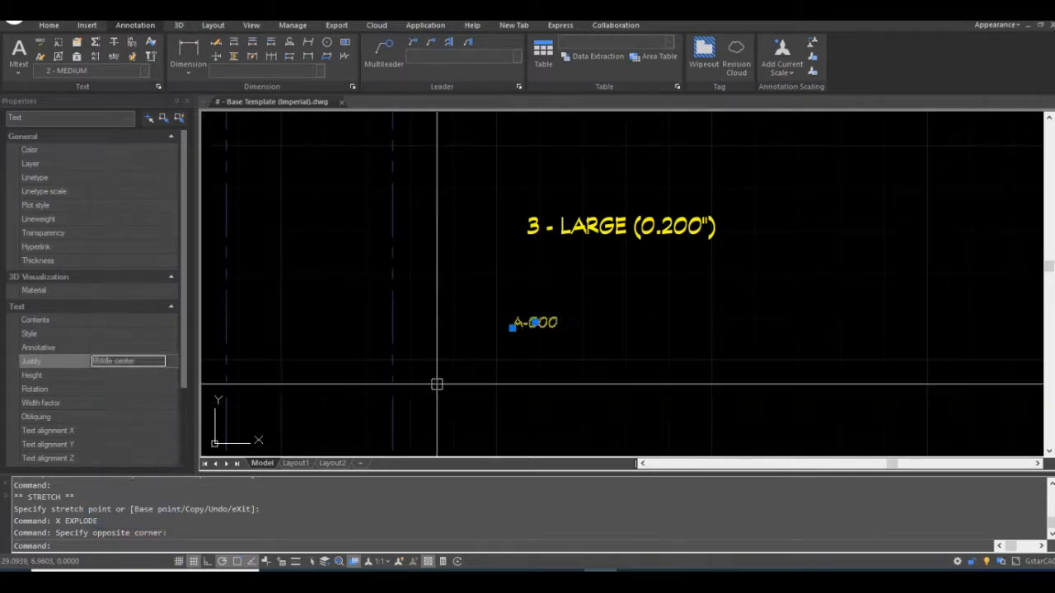
Explode the 3 - LARGE sample text into single-line text and set its justification to Middle center.
key(Escape)
key(Escape)
click(600, 224)
text(x)
key(Return)
click(530, 229)
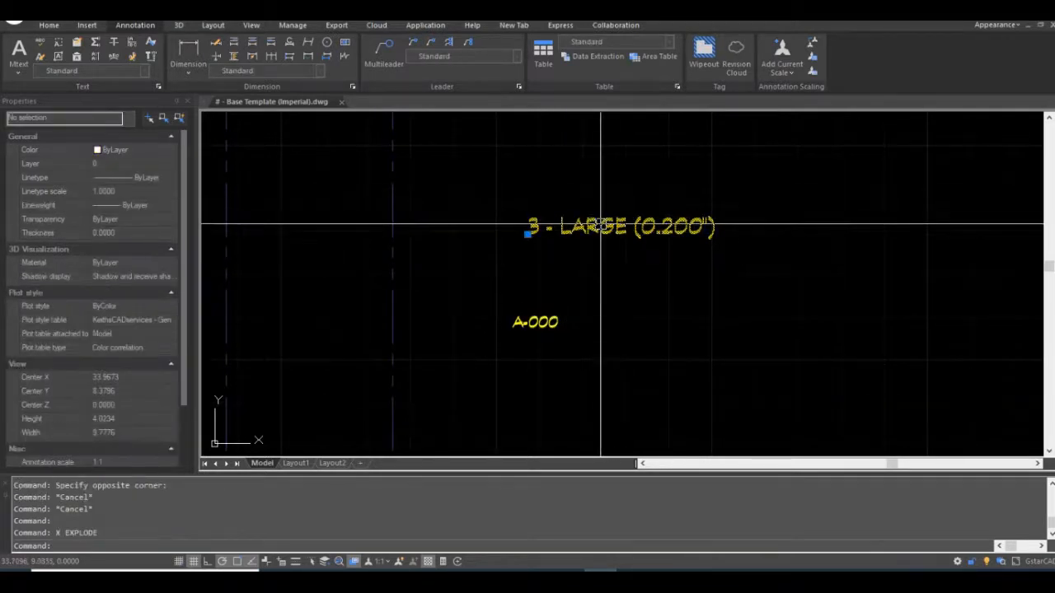
scroll(114, 360, down, 3)
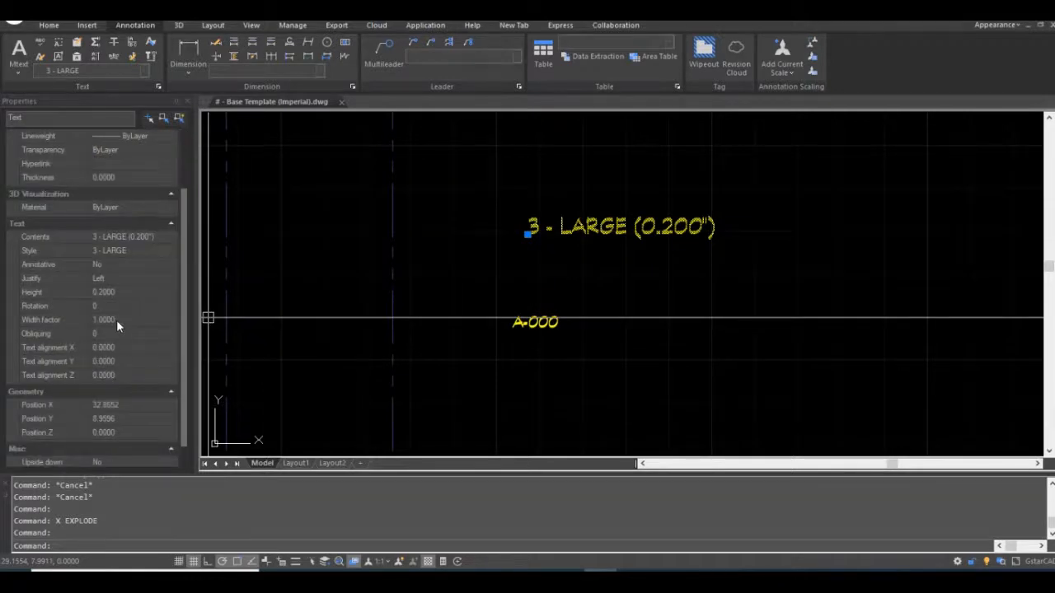
click(127, 279)
click(133, 394)
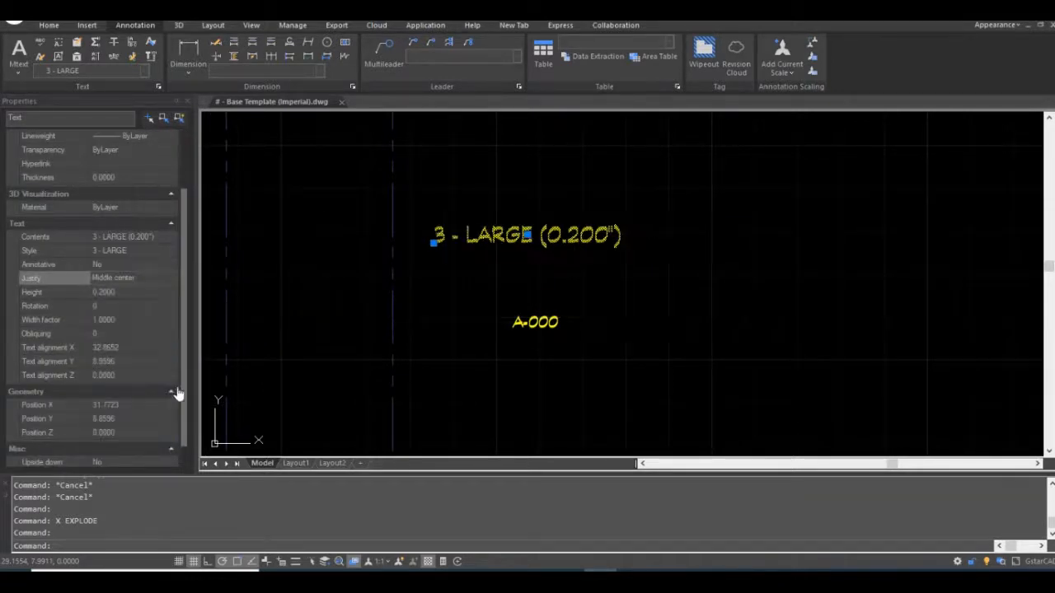
scroll(501, 282, up, 2)
key(Escape)
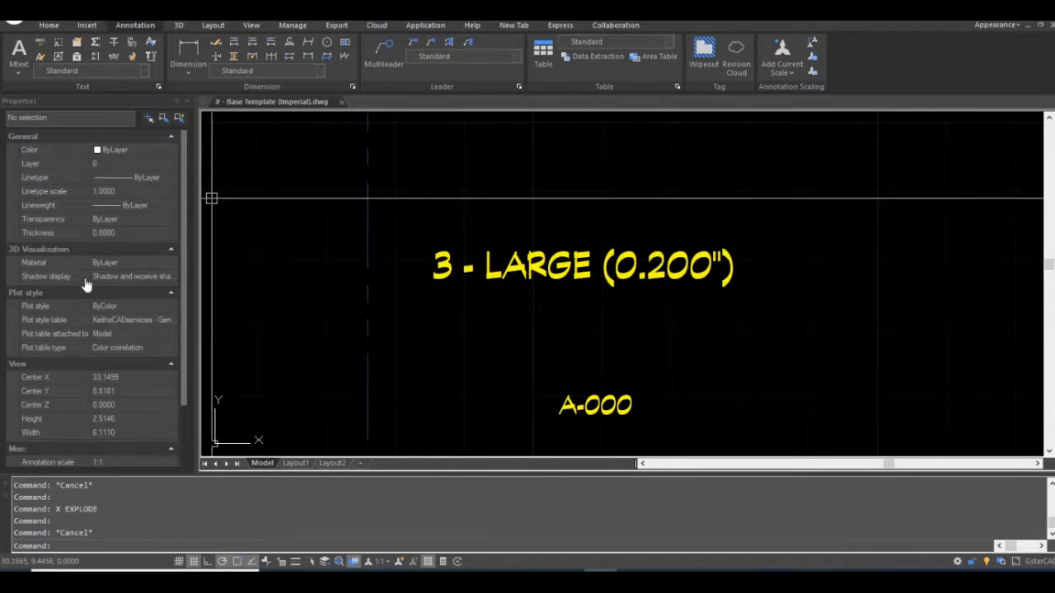
Replace the content of the 3 - LARGE sample text with 99.
middle_drag(487, 302, 410, 275)
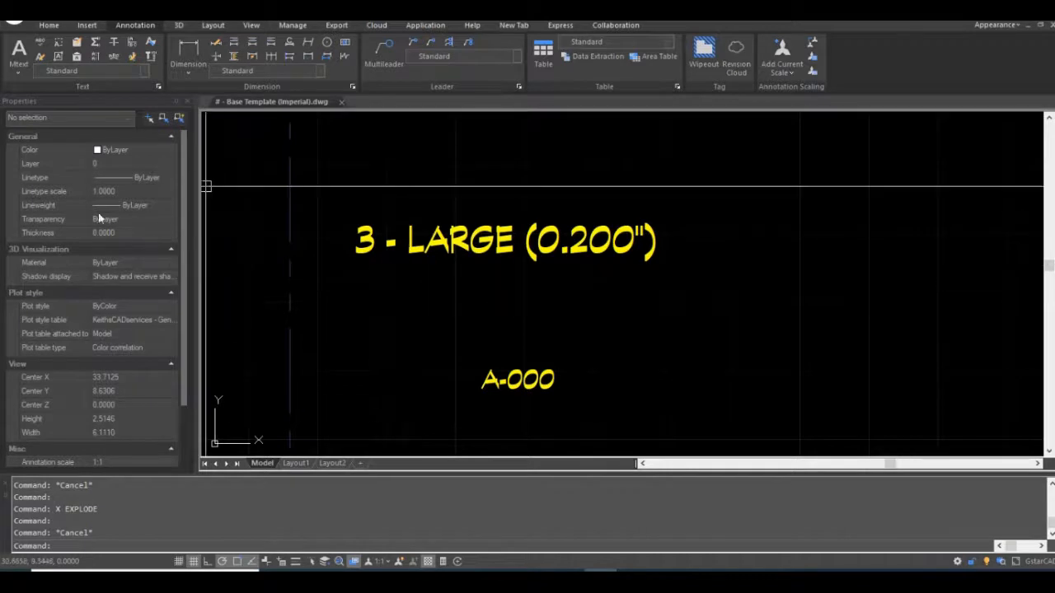
middle_drag(478, 247, 443, 222)
click(443, 218)
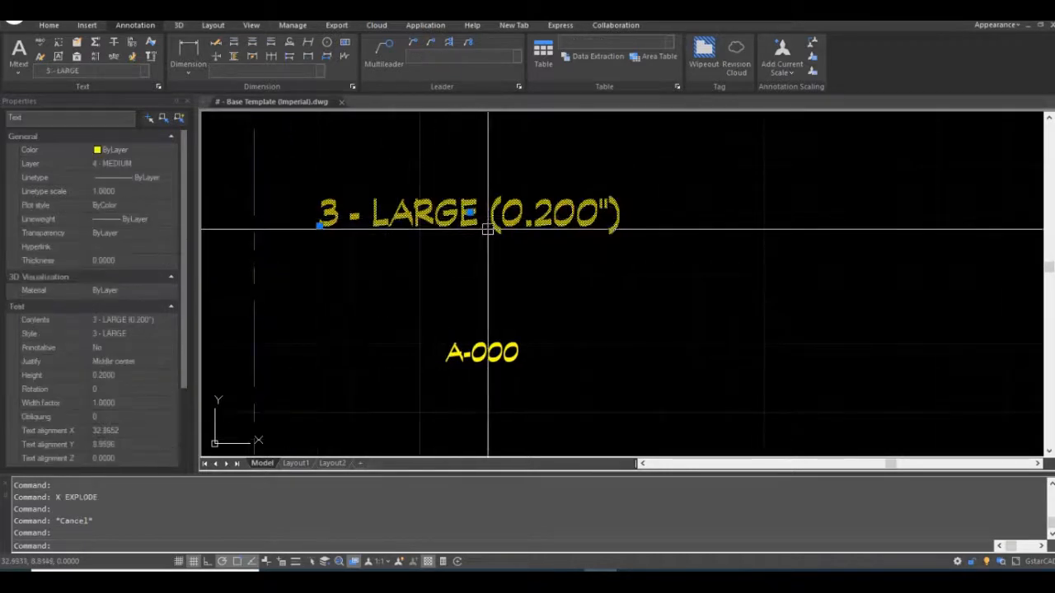
double_click(436, 219)
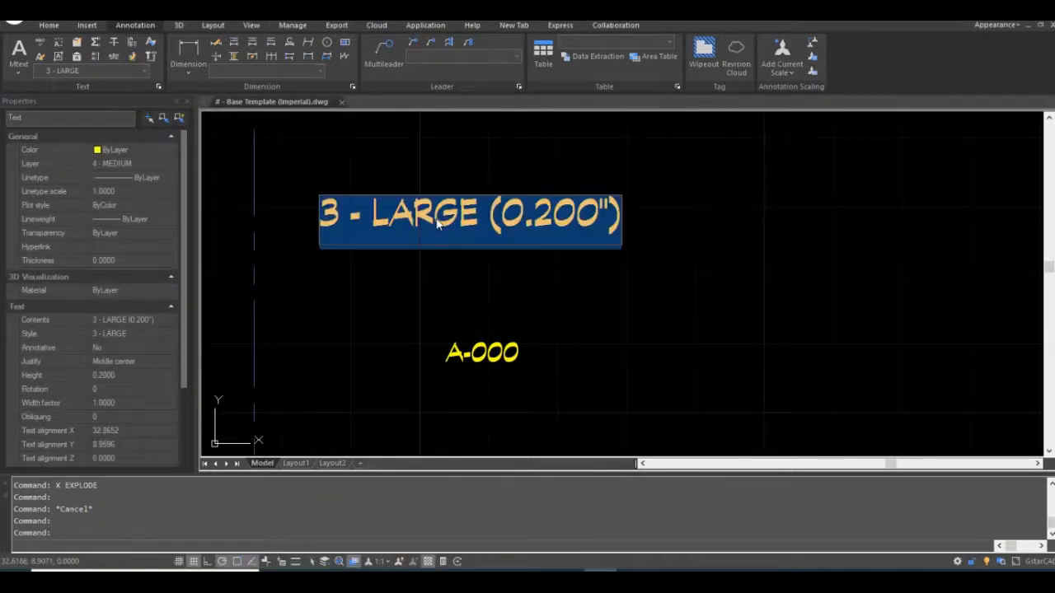
text(99)
key(Return)
key(Return)
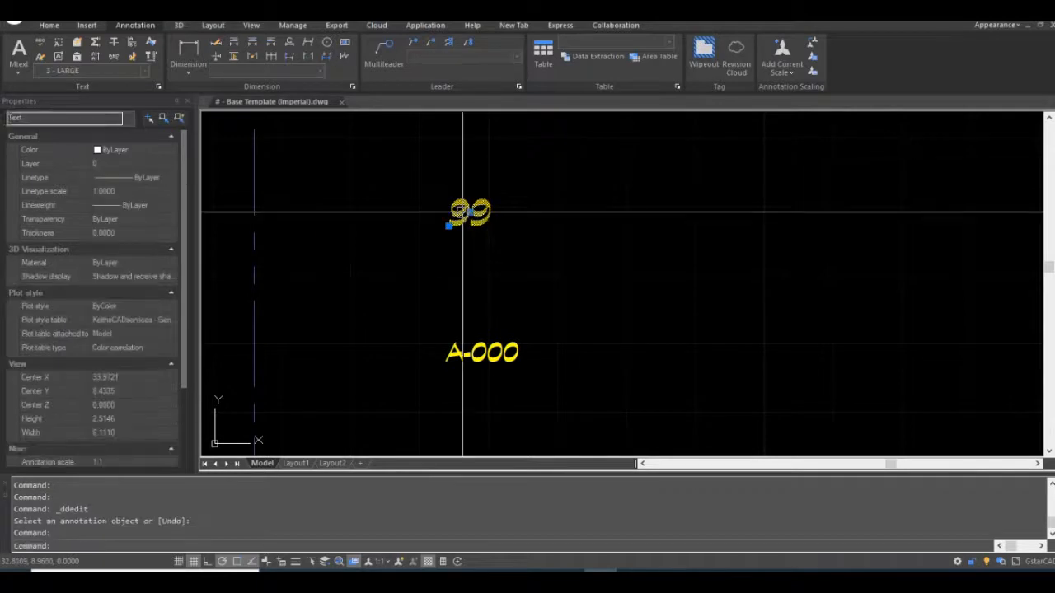
Move the 99 text down so it sits centered just above A-000.
click(460, 214)
click(448, 225)
scroll(507, 322, up, 2)
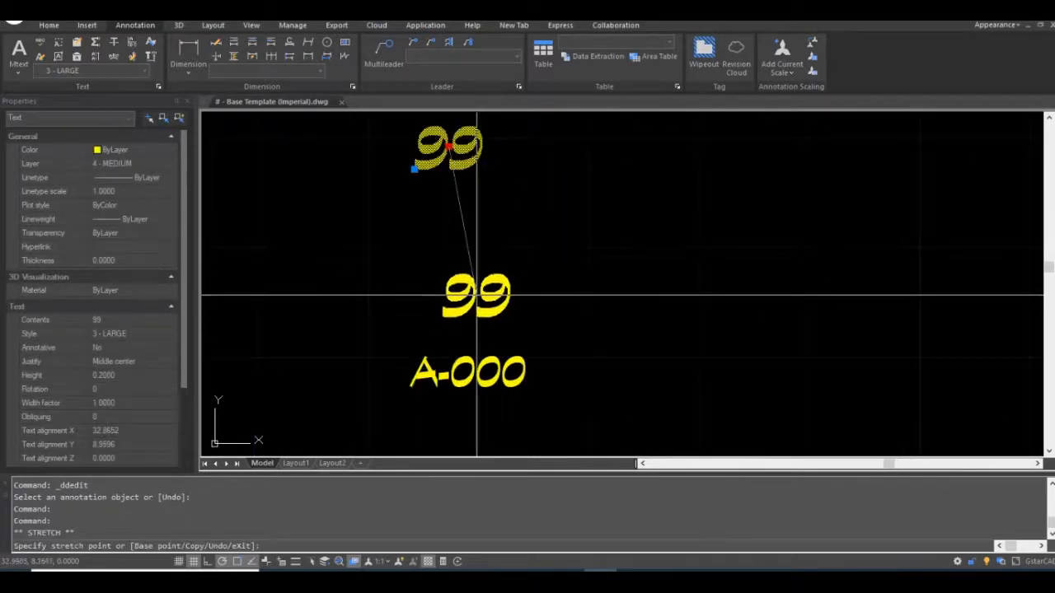
key(Escape)
scroll(476, 294, down, 5)
key(Escape)
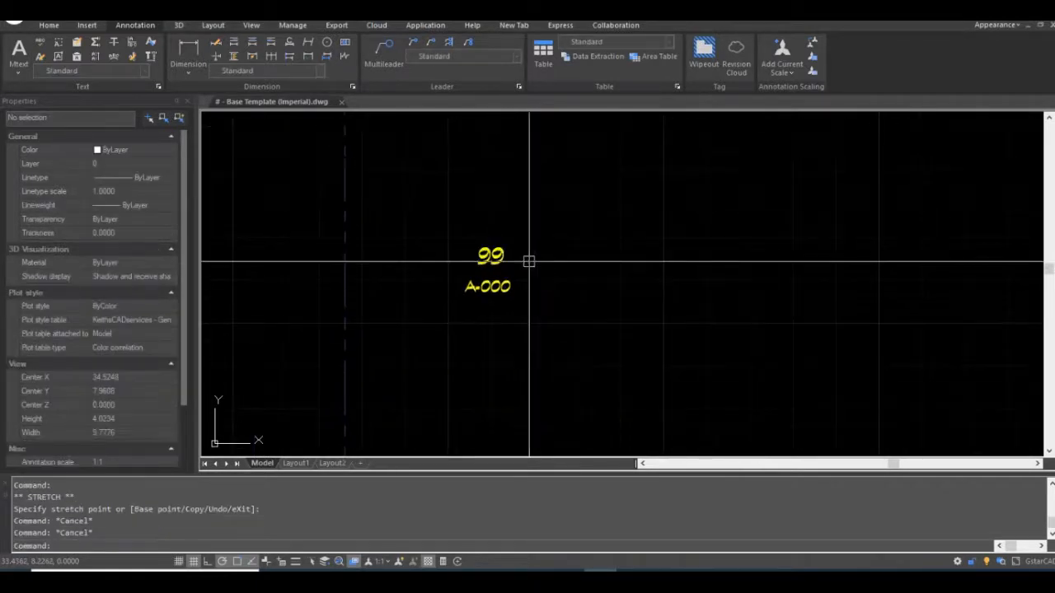
Put both the 99 and A-000 texts on layer 0.
click(498, 252)
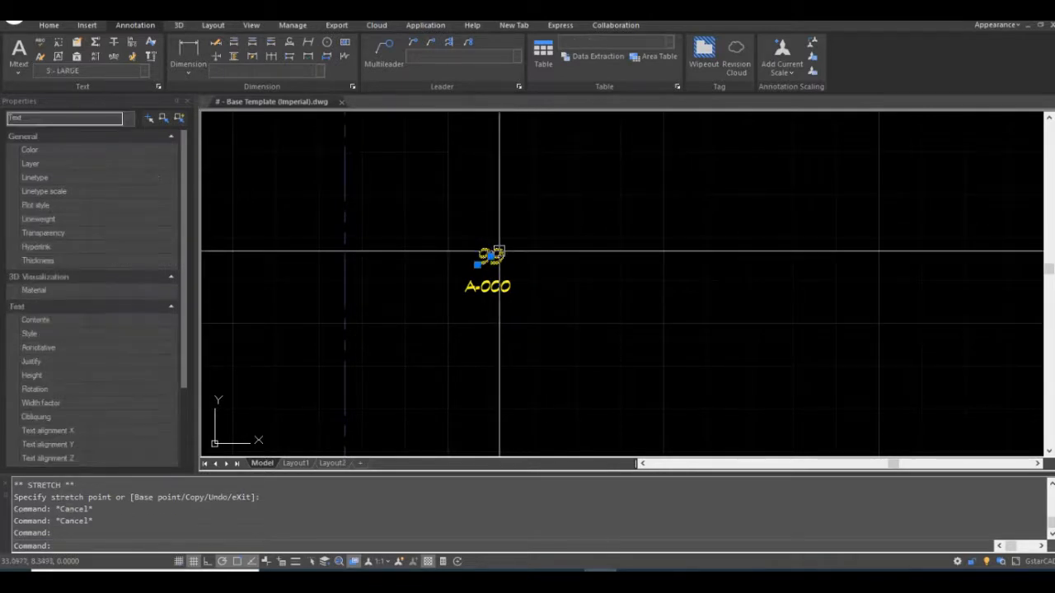
scroll(498, 251, up, 4)
key(Escape)
key(Escape)
click(514, 257)
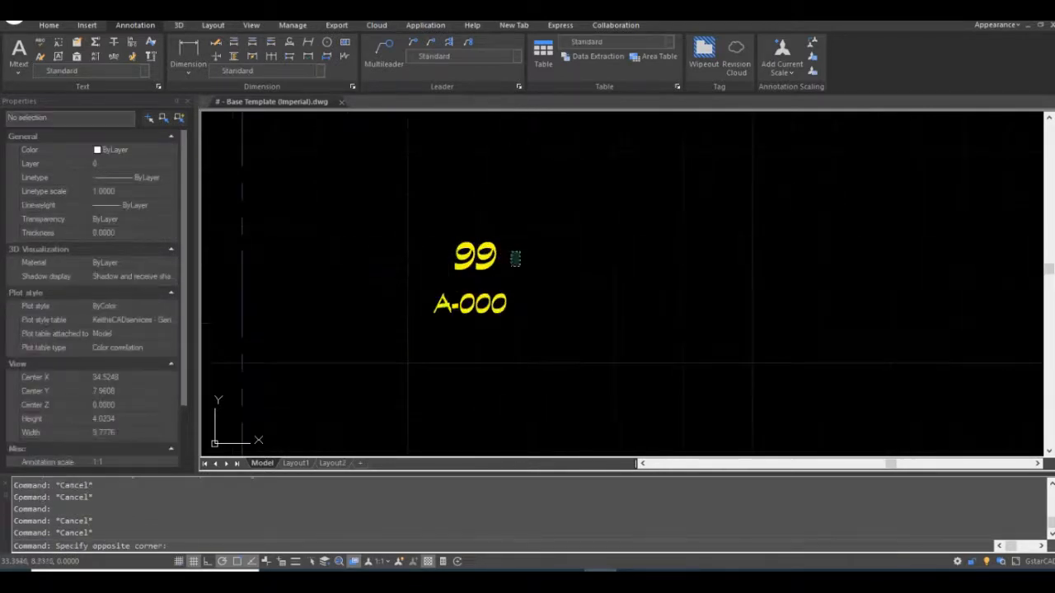
click(450, 323)
click(135, 164)
drag(173, 245, 174, 210)
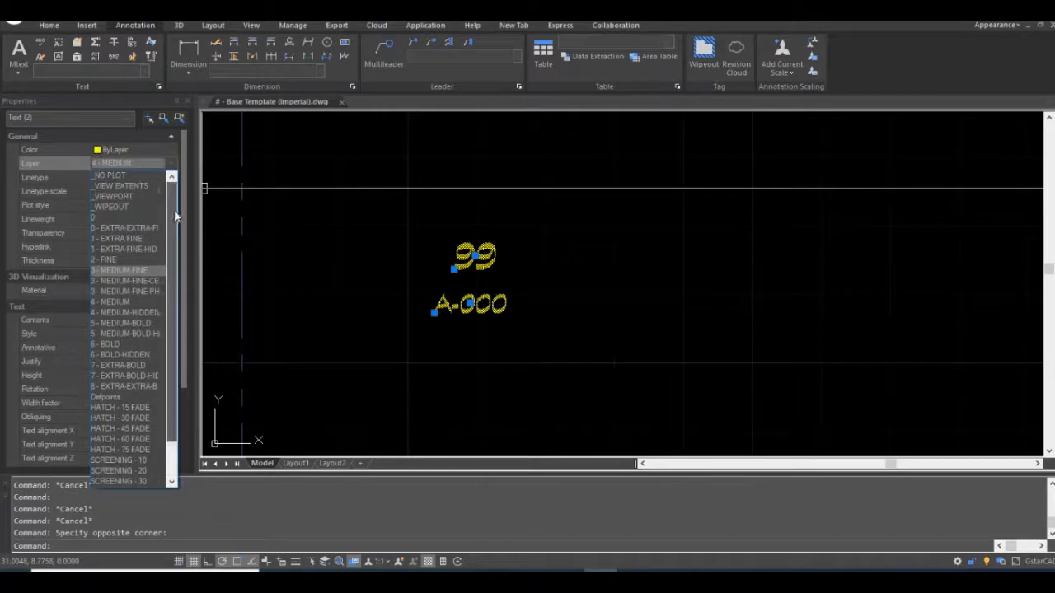
click(137, 218)
key(Escape)
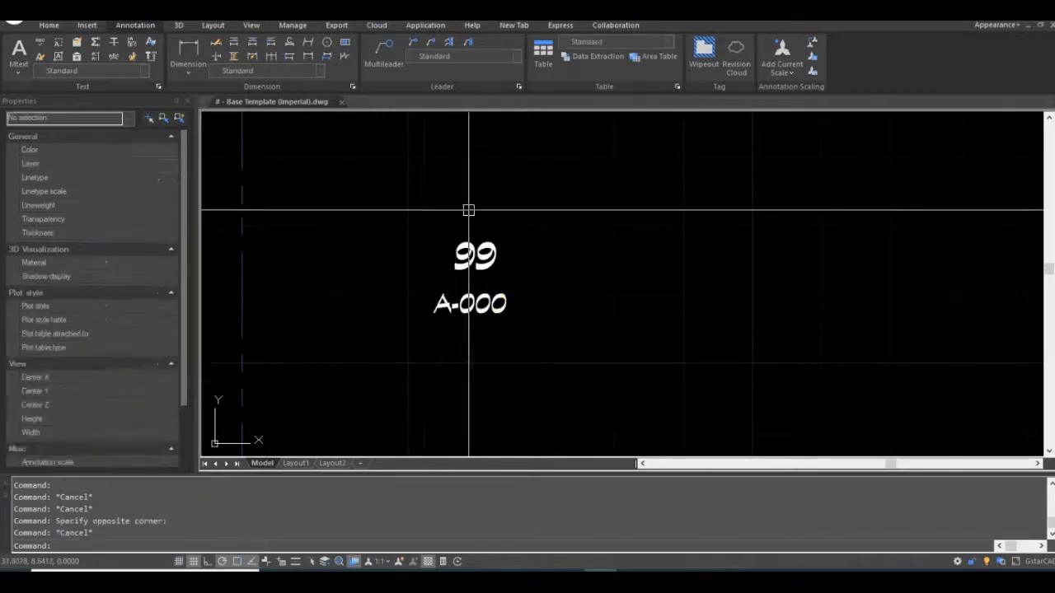
Draw a circle of radius 0.4 around both texts, centered between 99 and A-000.
text(ci)
key(Return)
scroll(477, 286, up, 2)
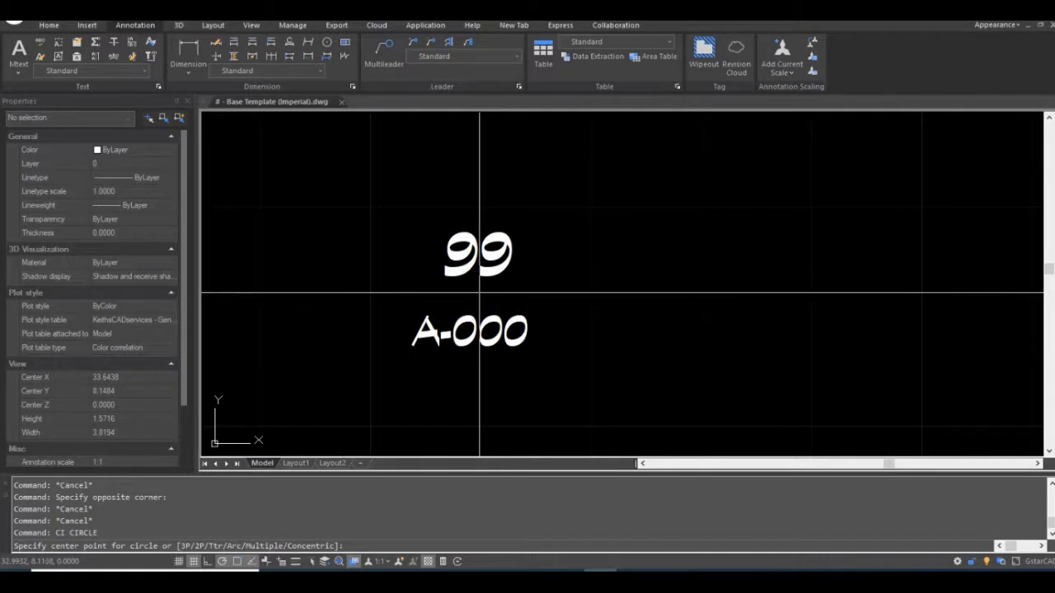
scroll(482, 292, down, 1)
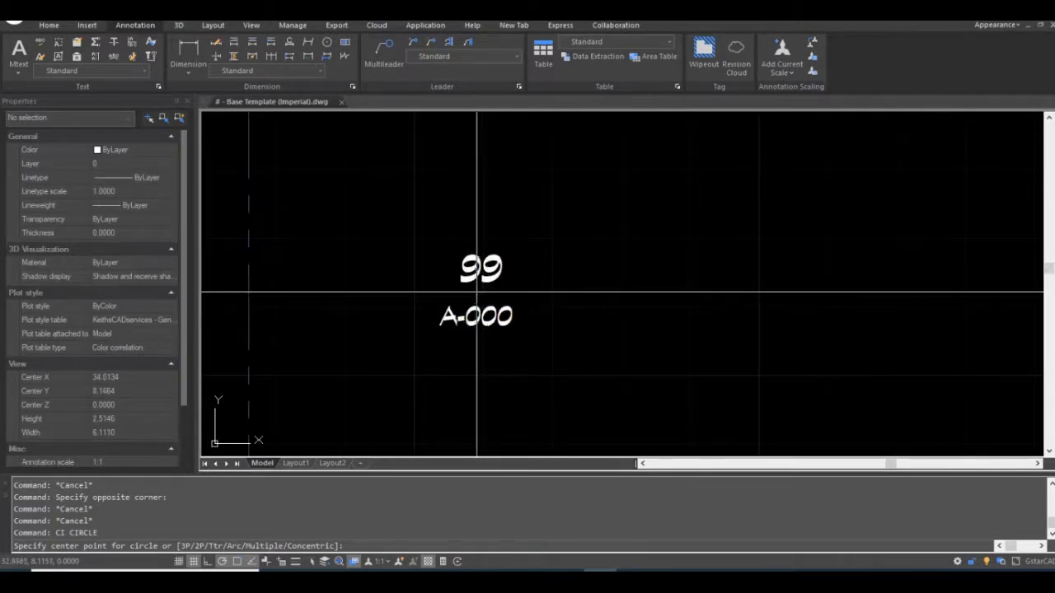
click(479, 291)
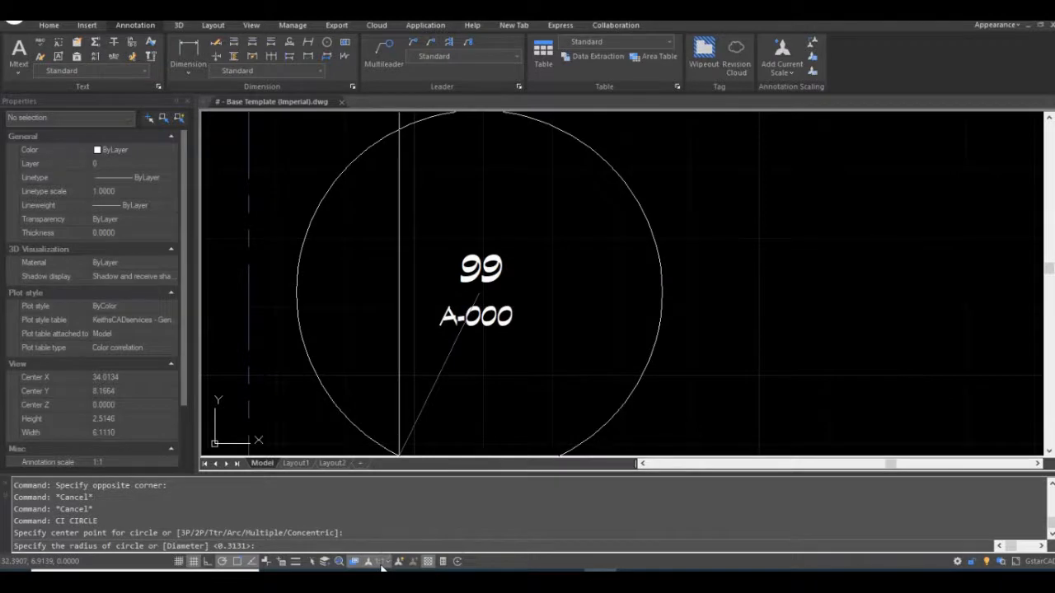
scroll(509, 301, up, 2)
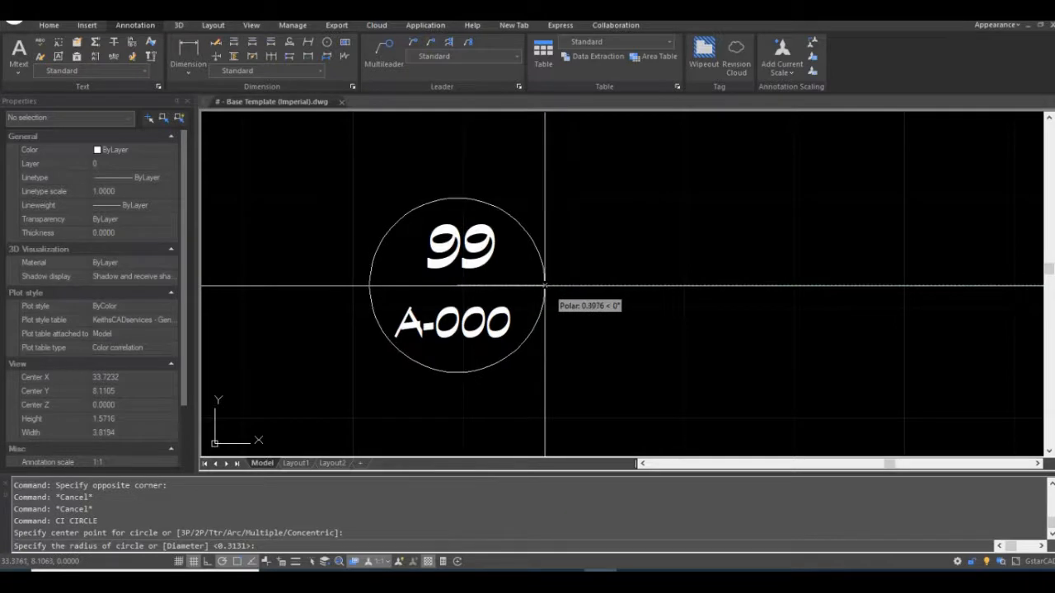
text(.4)
key(Return)
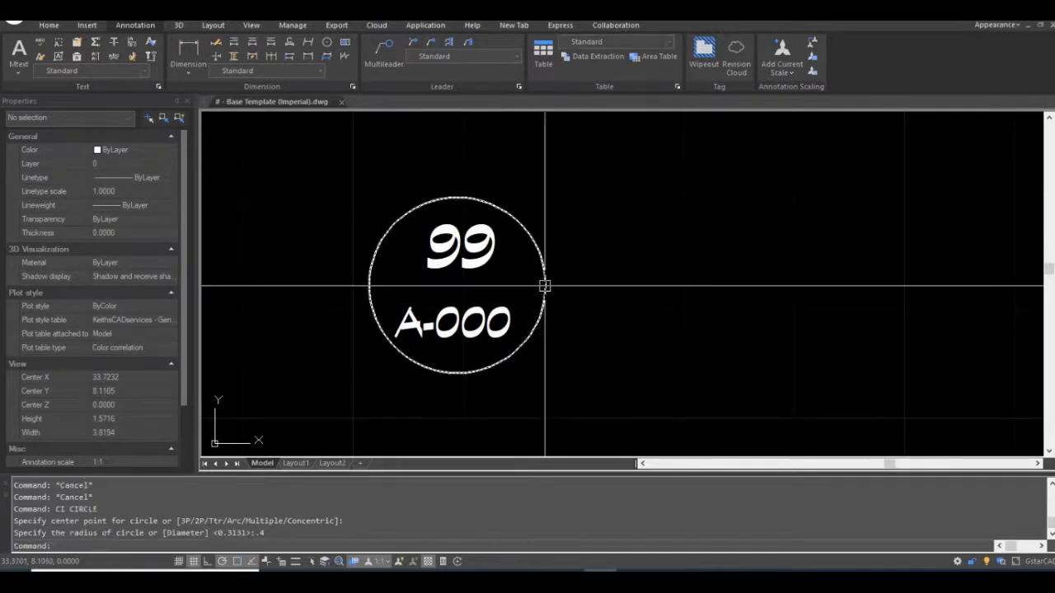
Check the drawing's length, angle and insertion scale unit settings.
text(UNITS)
key(Return)
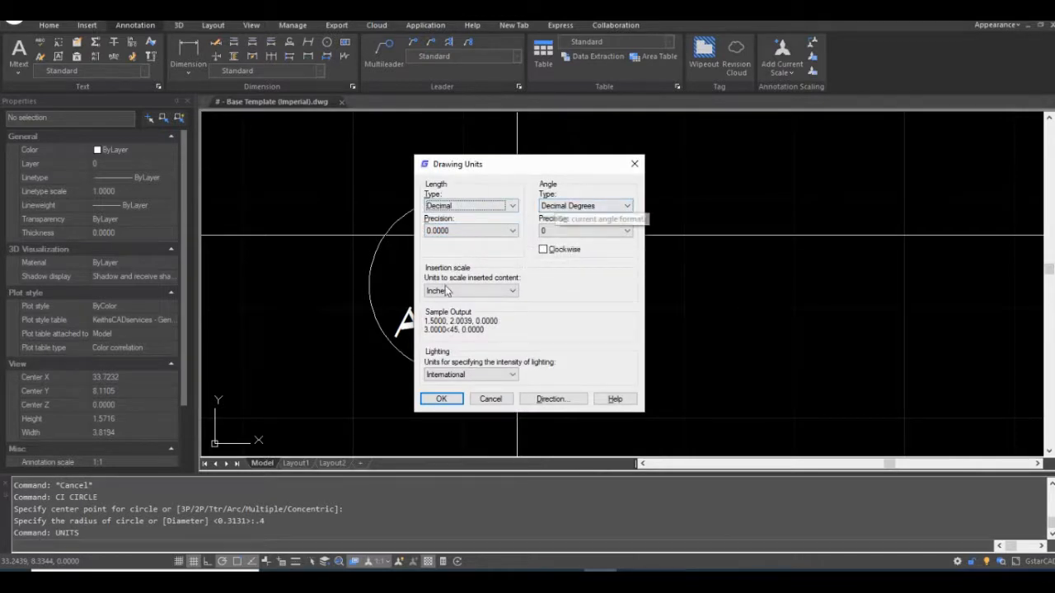
click(439, 399)
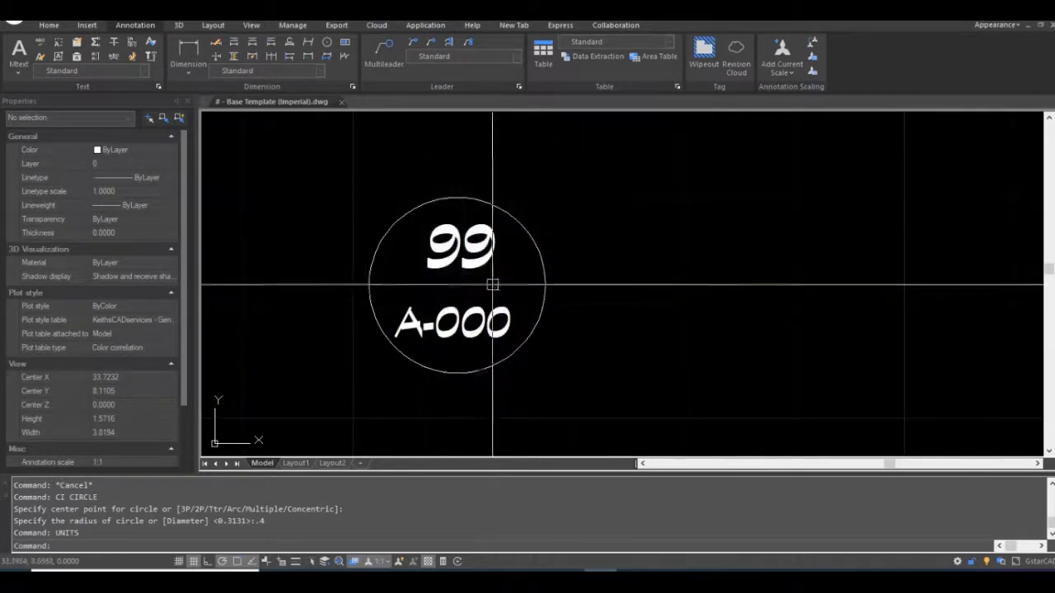
Draw a horizontal line from the circle's center to its left quadrant.
text(L)
key(Return)
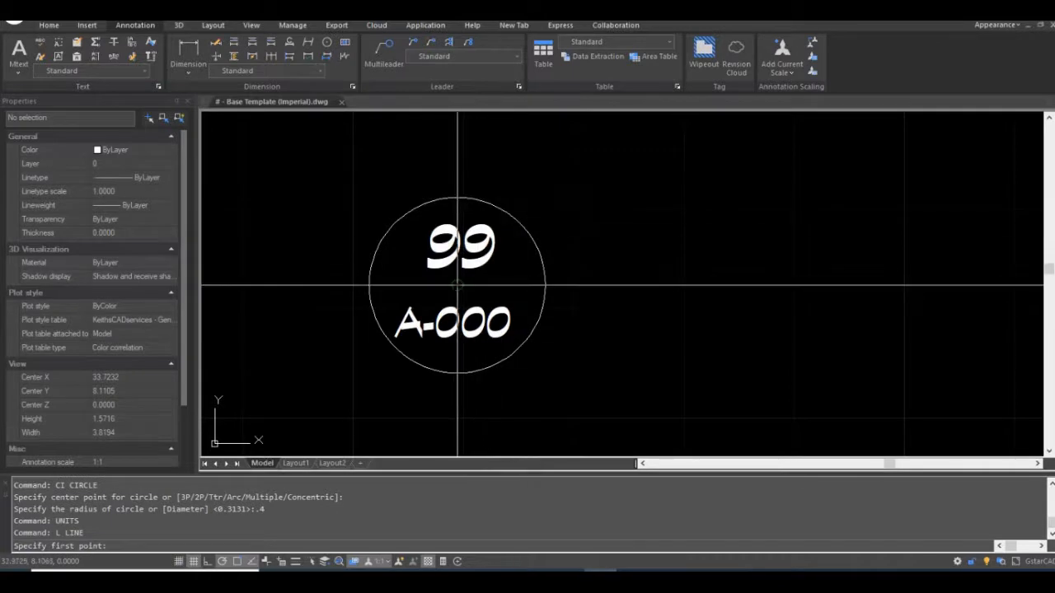
click(457, 285)
click(370, 285)
key(Return)
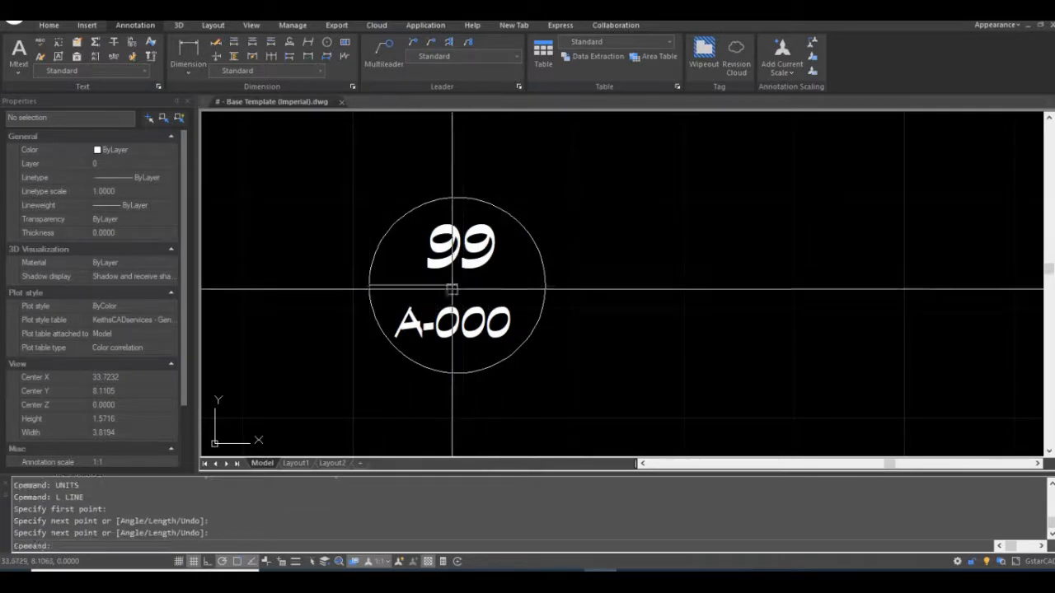
Stretch the line's inner end from the circle's center to the right quadrant so it spans the full diameter.
click(478, 298)
click(447, 283)
text(S STRETCH)
key(Return)
click(457, 285)
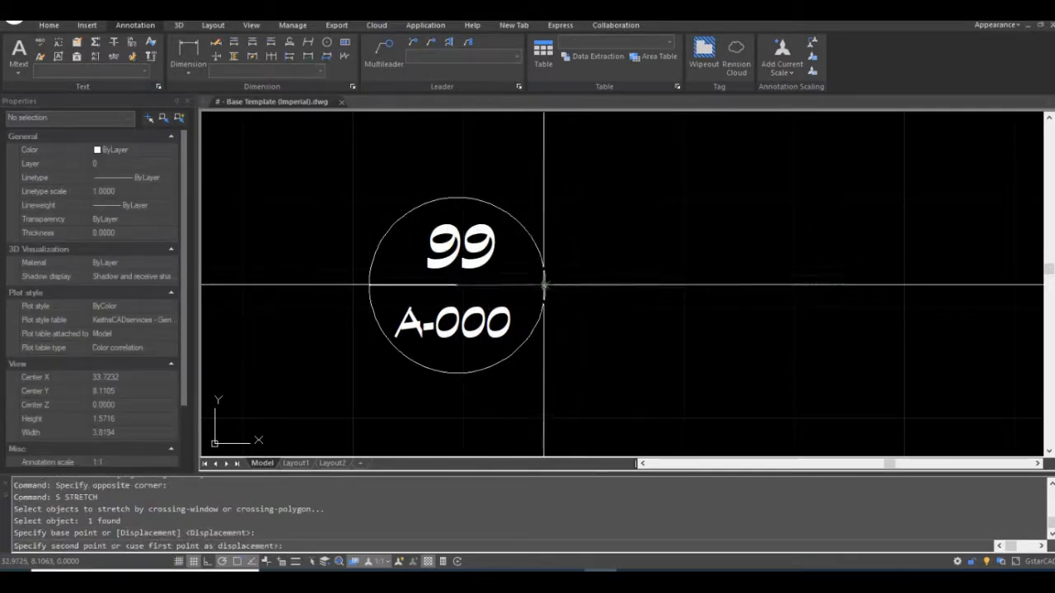
click(545, 285)
key(Return)
key(Escape)
key(Escape)
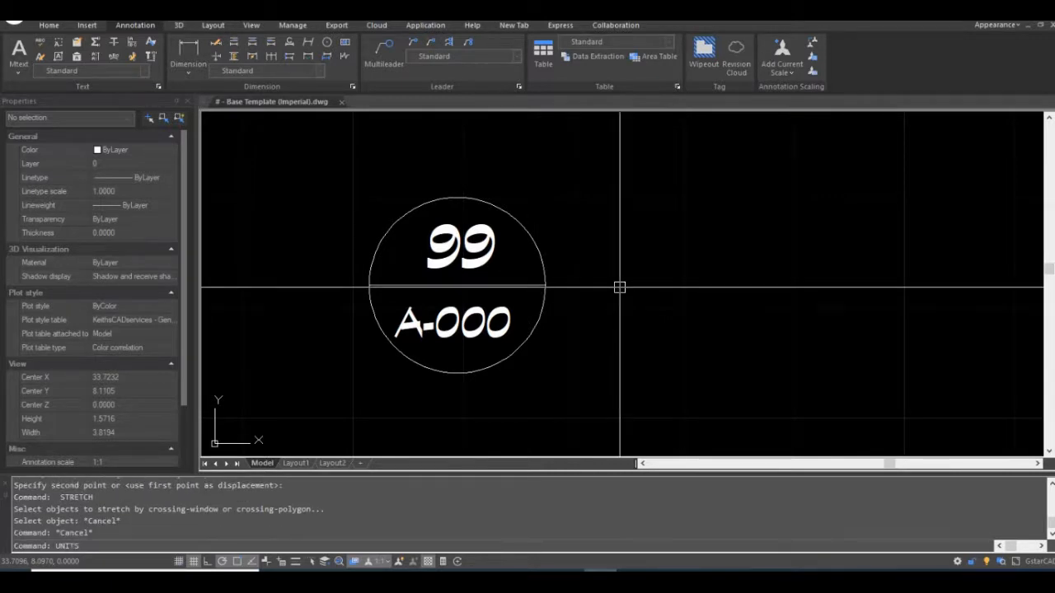
Review the available angle and length unit types in the drawing units settings without changing them.
key(Return)
click(579, 206)
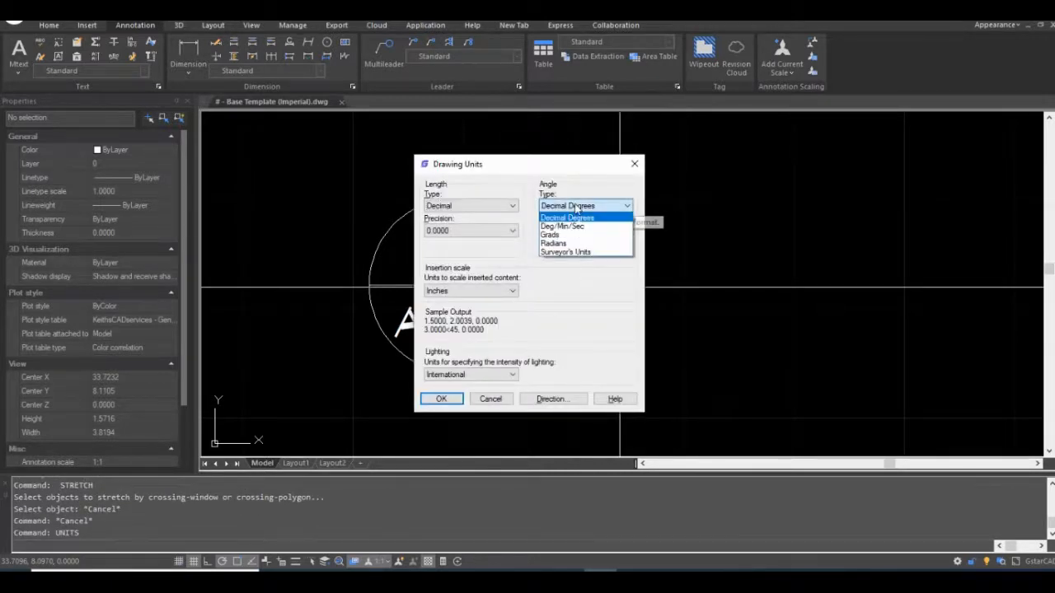
click(579, 211)
click(483, 206)
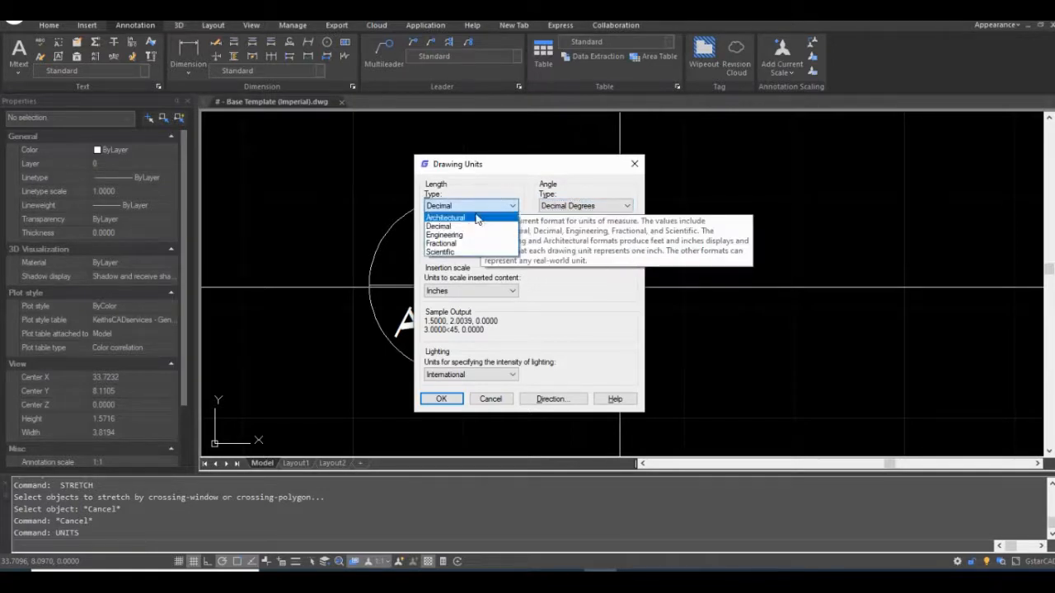
click(494, 208)
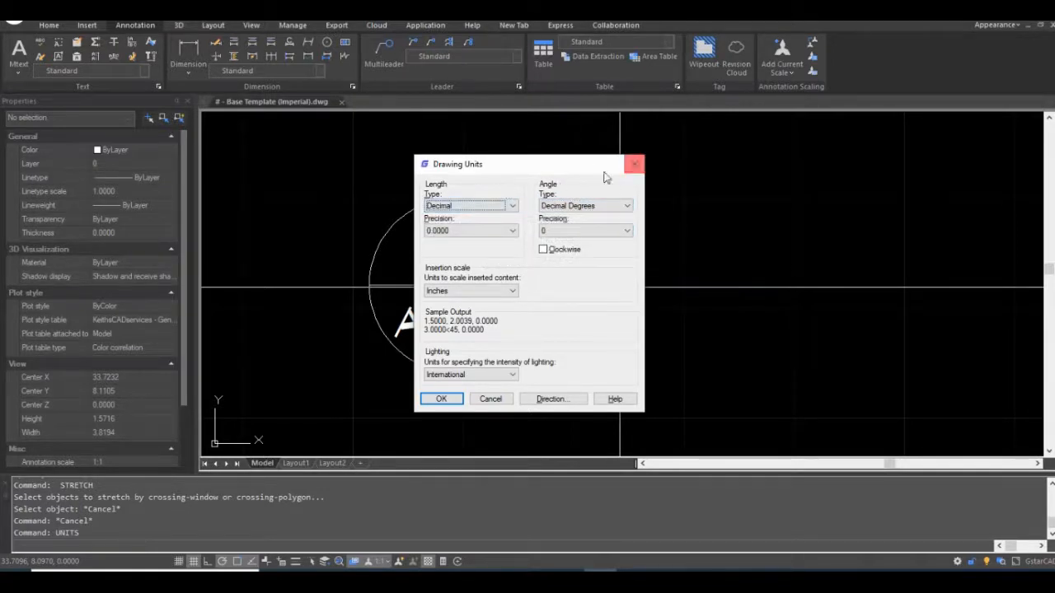
click(639, 165)
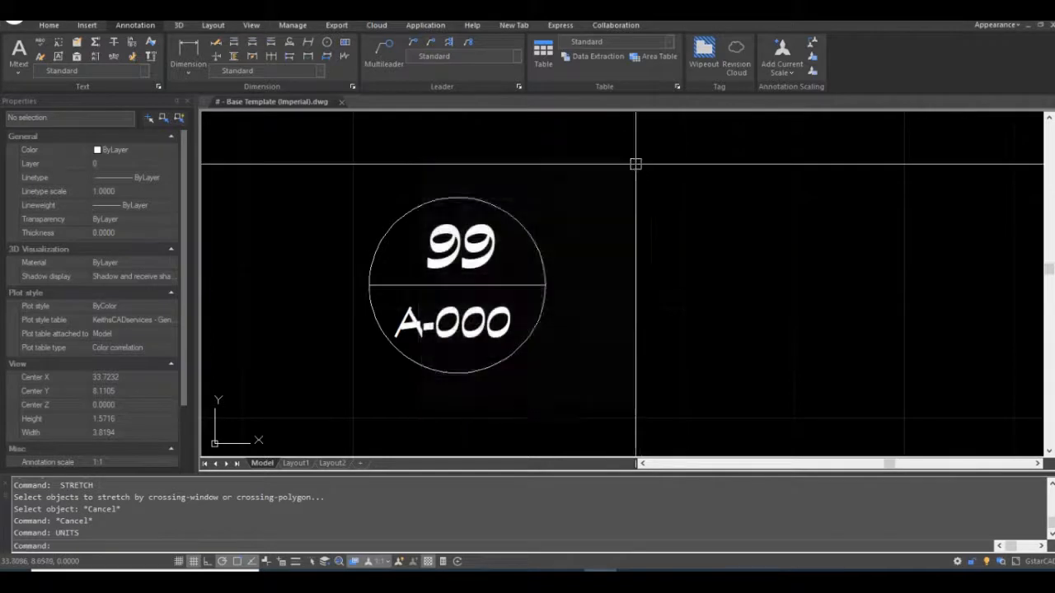
Move the 99 text to the midpoint between the circle's center and its top quadrant.
middle_drag(503, 216, 510, 231)
click(468, 261)
click(468, 261)
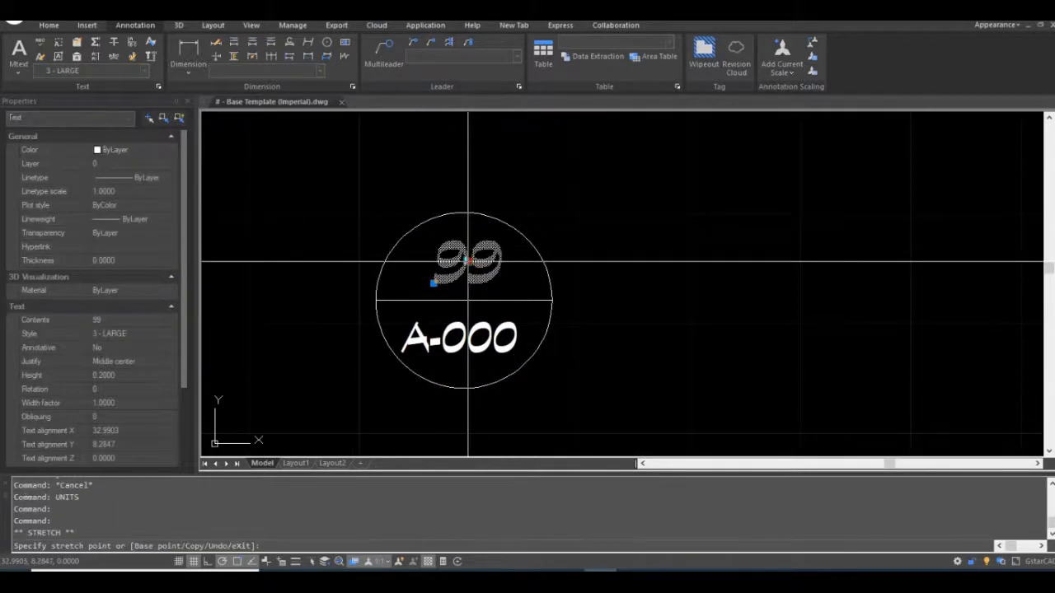
text(M2P)
key(Return)
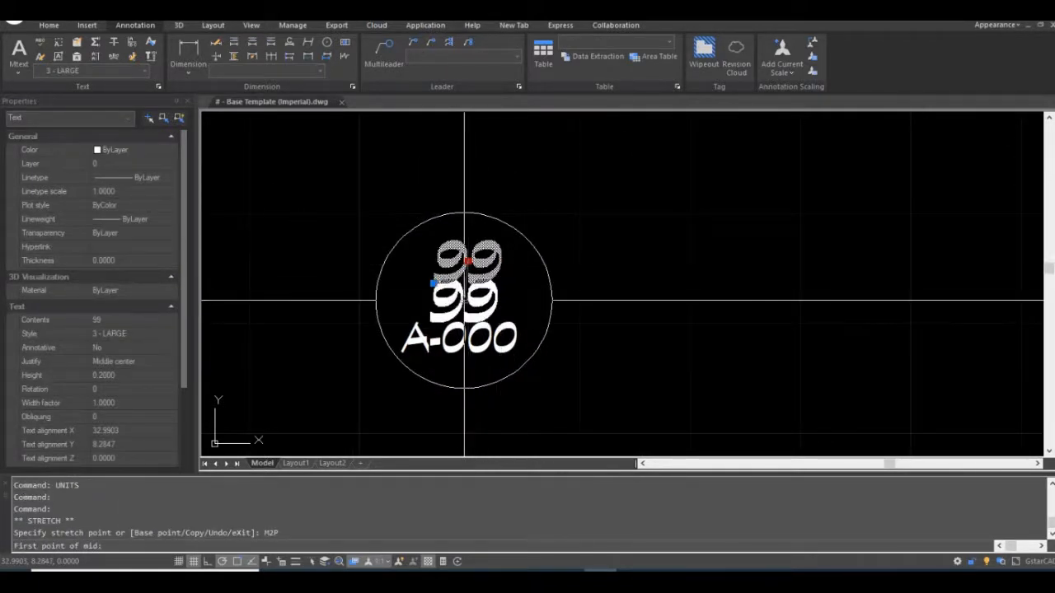
click(469, 293)
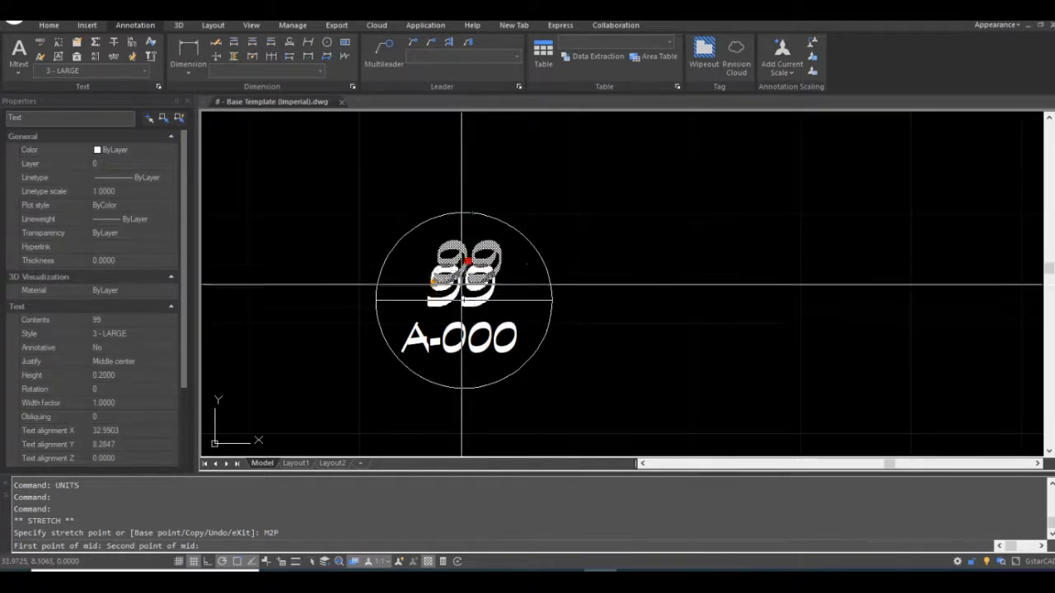
click(467, 214)
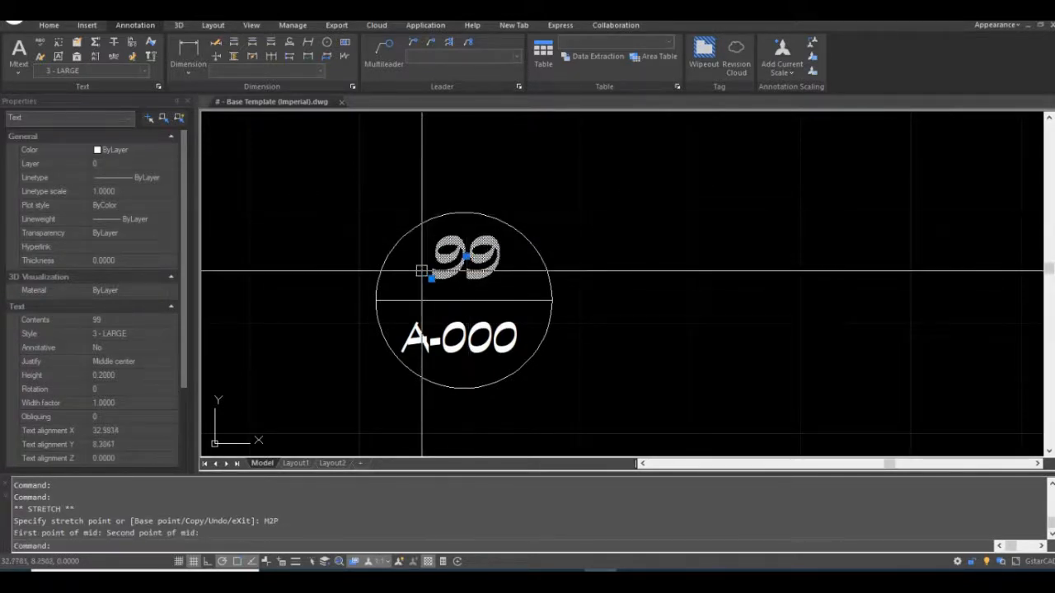
key(Escape)
key(Escape)
Draw a vertical line across the circle from its top quadrant to its bottom quadrant.
text(l)
key(Return)
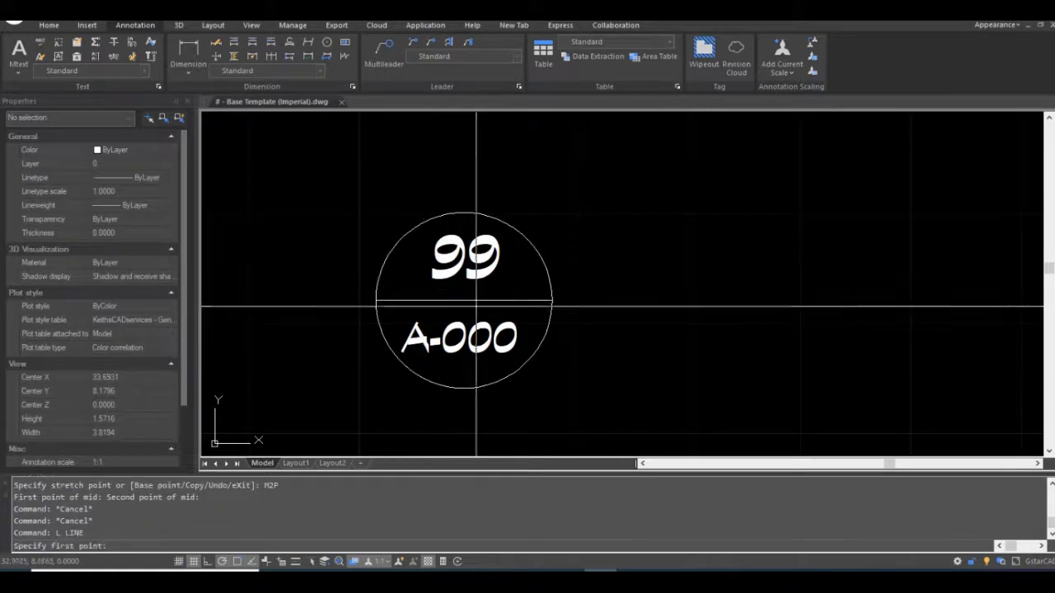
click(464, 213)
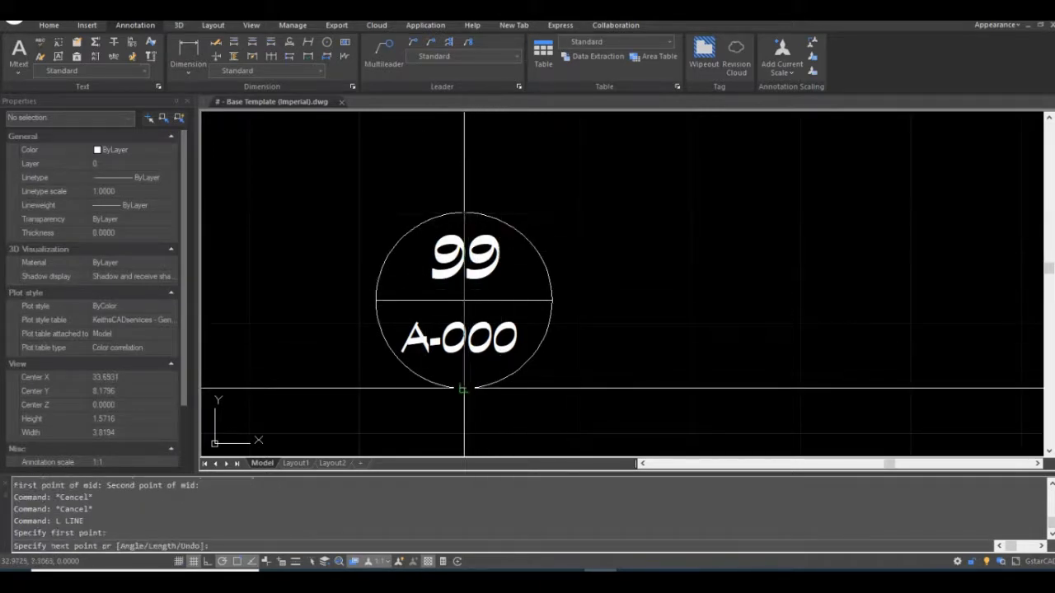
click(464, 387)
key(Return)
Shift the A-000 text horizontally so its middle point aligns with the circle's vertical line.
click(463, 338)
click(459, 338)
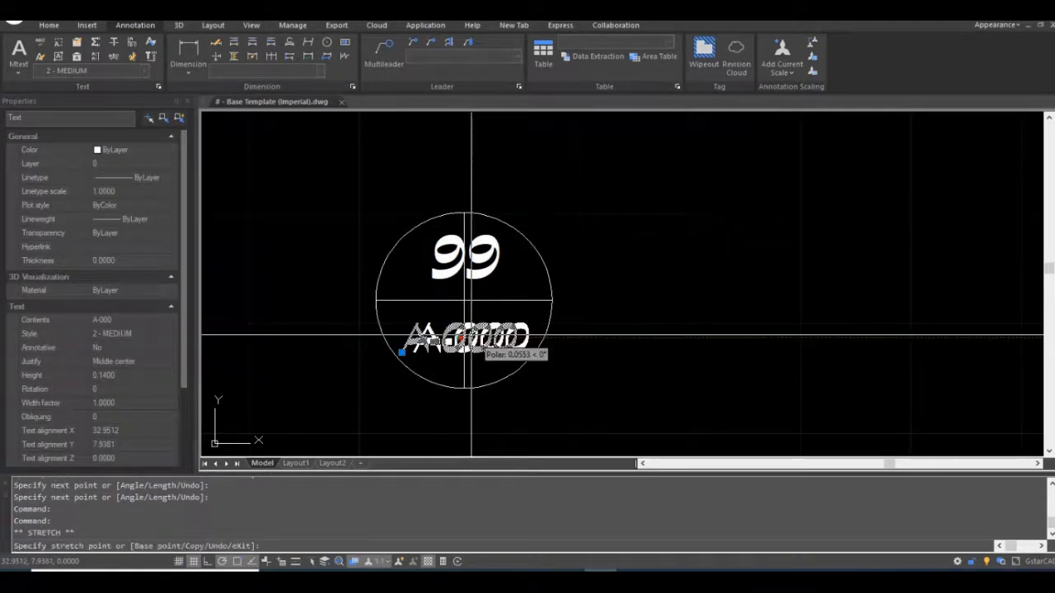
key(Escape)
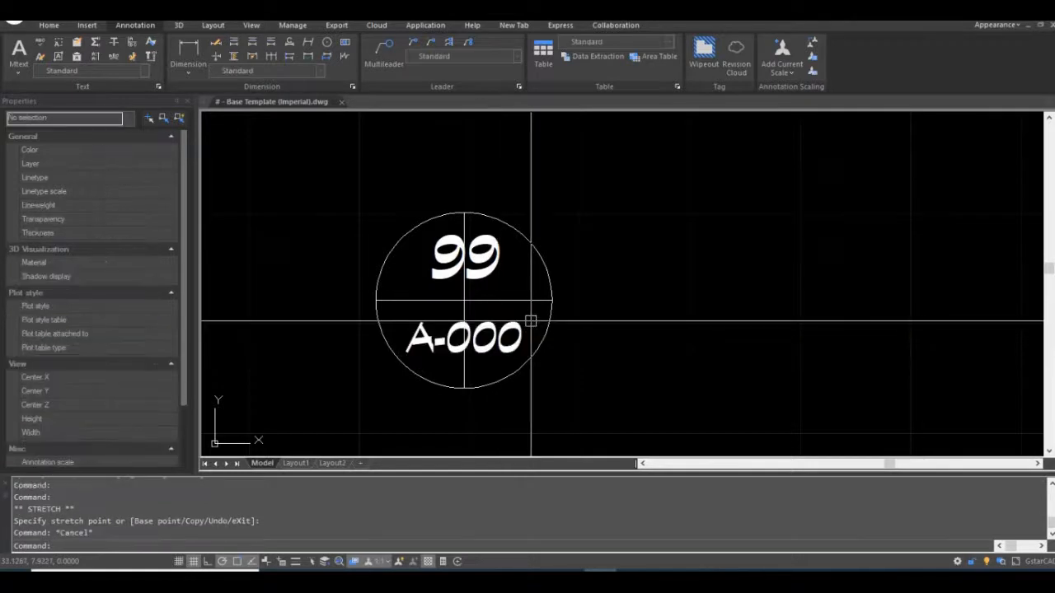
key(Escape)
scroll(480, 284, down, 1)
scroll(423, 321, up, 1)
Move both the 99 and A-000 texts horizontally out of the circle to its left side.
click(504, 240)
click(549, 312)
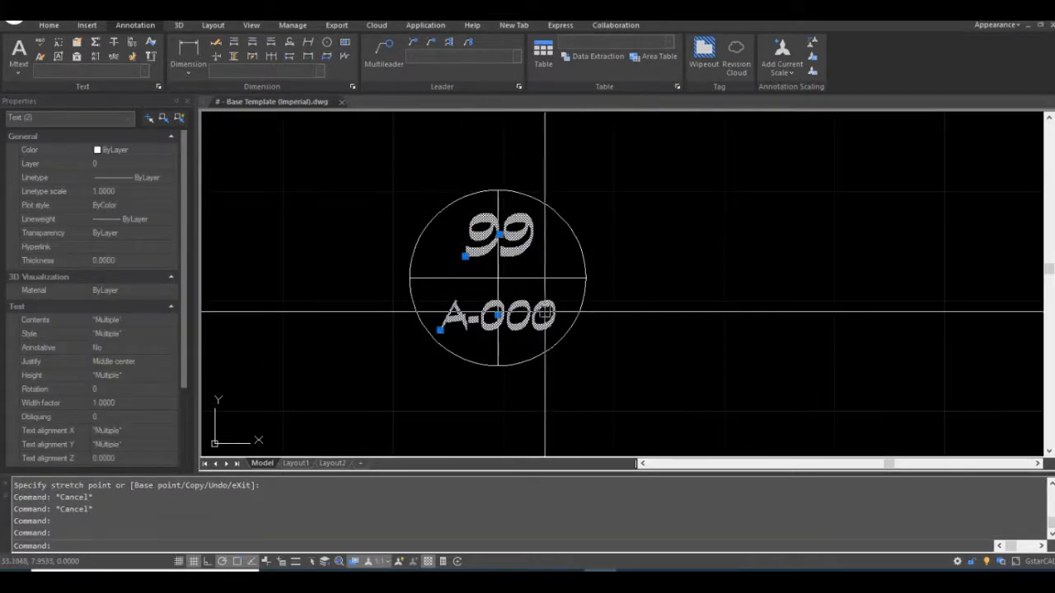
text(m)
key(Return)
click(498, 278)
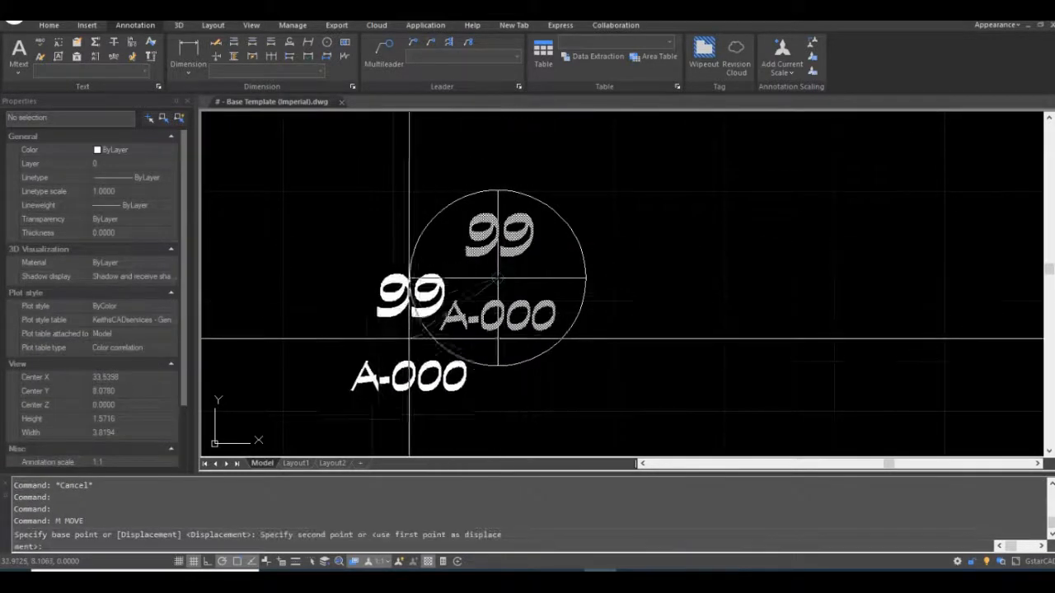
click(325, 278)
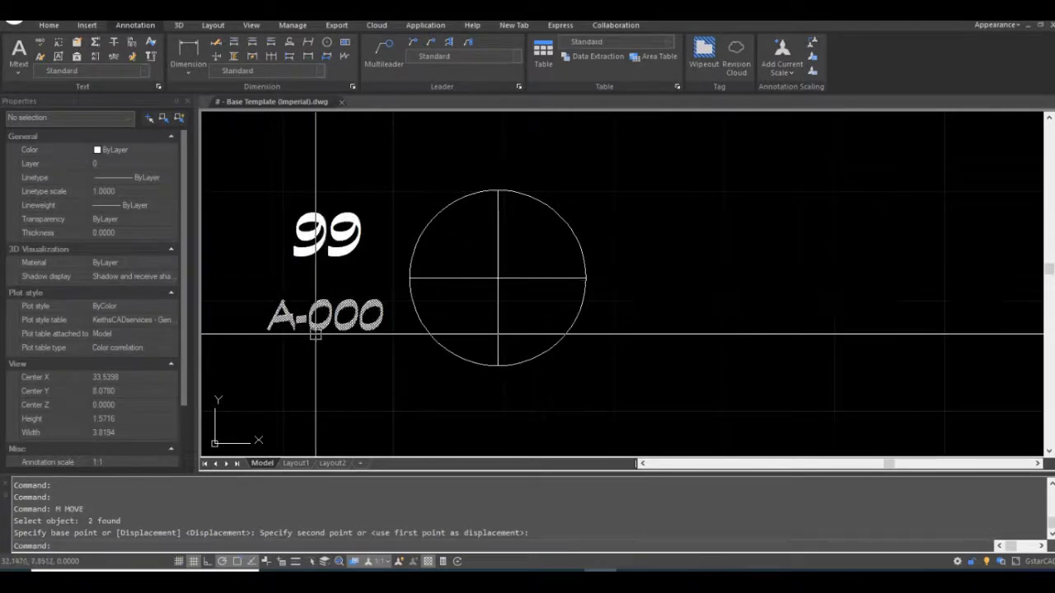
Draw a horizontal line 1 unit long outward from the circle's right quadrant.
text(l)
key(Return)
click(584, 280)
scroll(584, 280, down, 2)
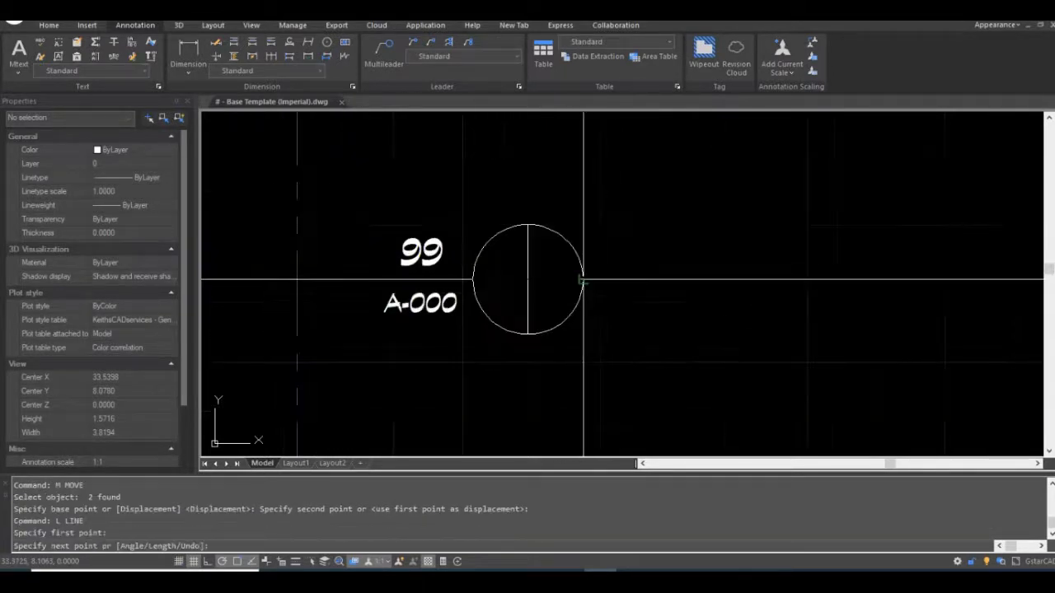
text(1)
key(Return)
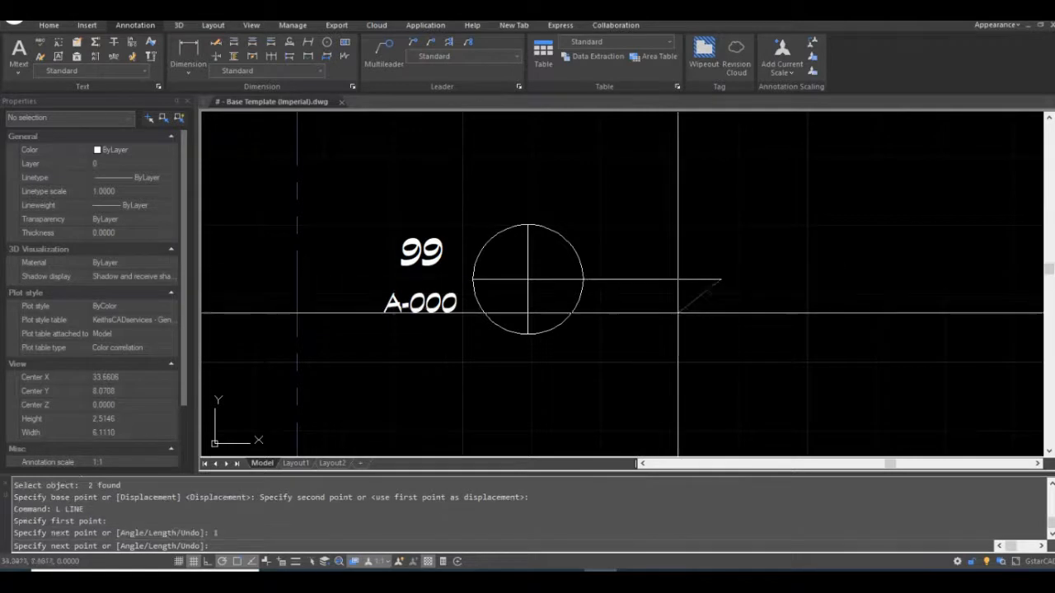
middle_drag(718, 307, 643, 314)
key(Return)
Outline a narrow rectangle 0.0625 wide above the line's outer end, reaching up to the height of the circle's top.
key(Return)
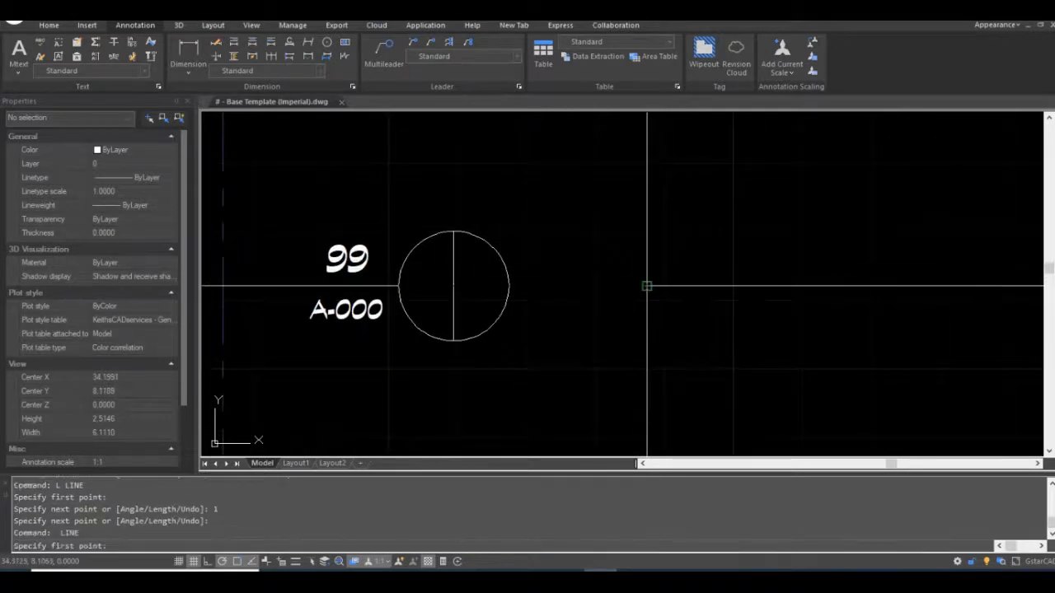
click(647, 286)
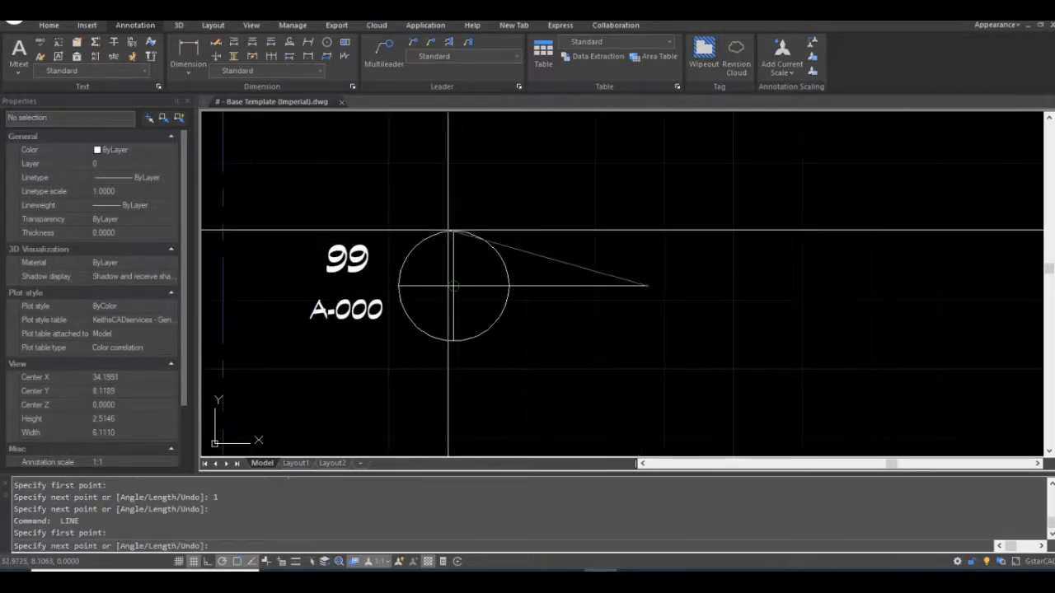
click(647, 231)
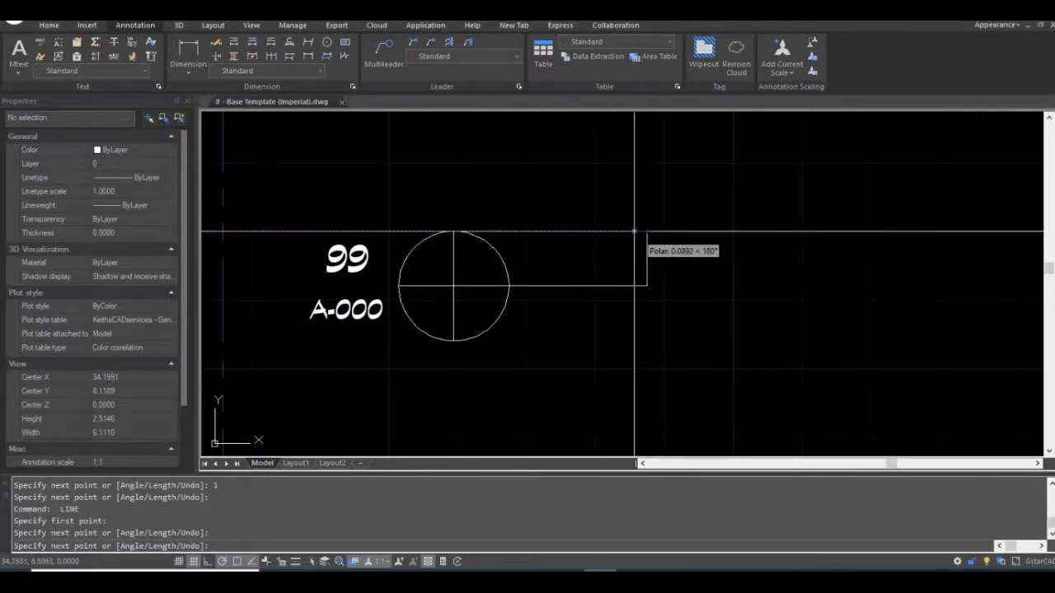
text(.0625)
key(Return)
scroll(612, 258, up, 2)
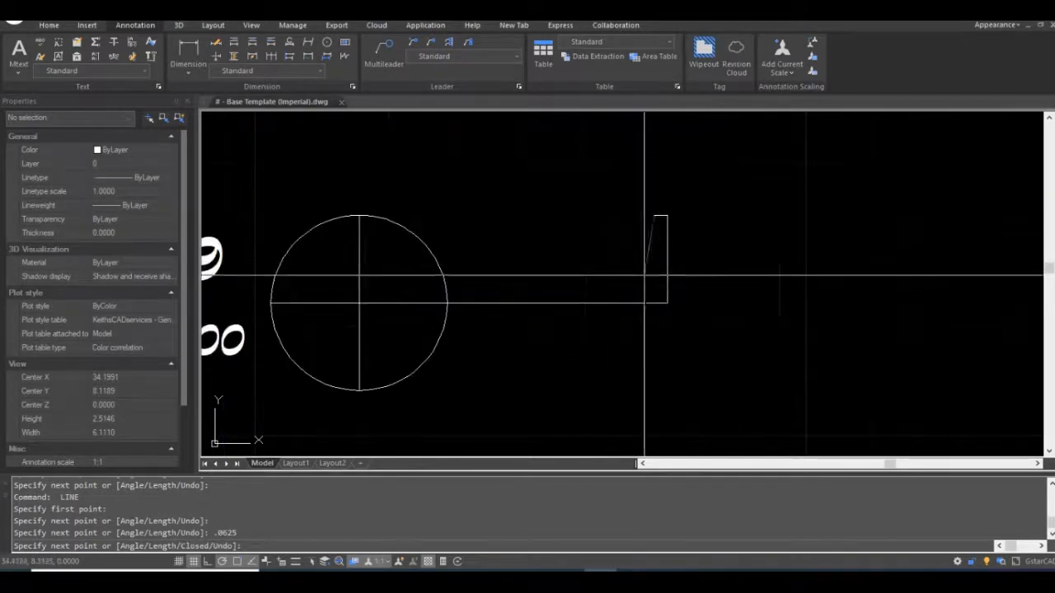
click(653, 304)
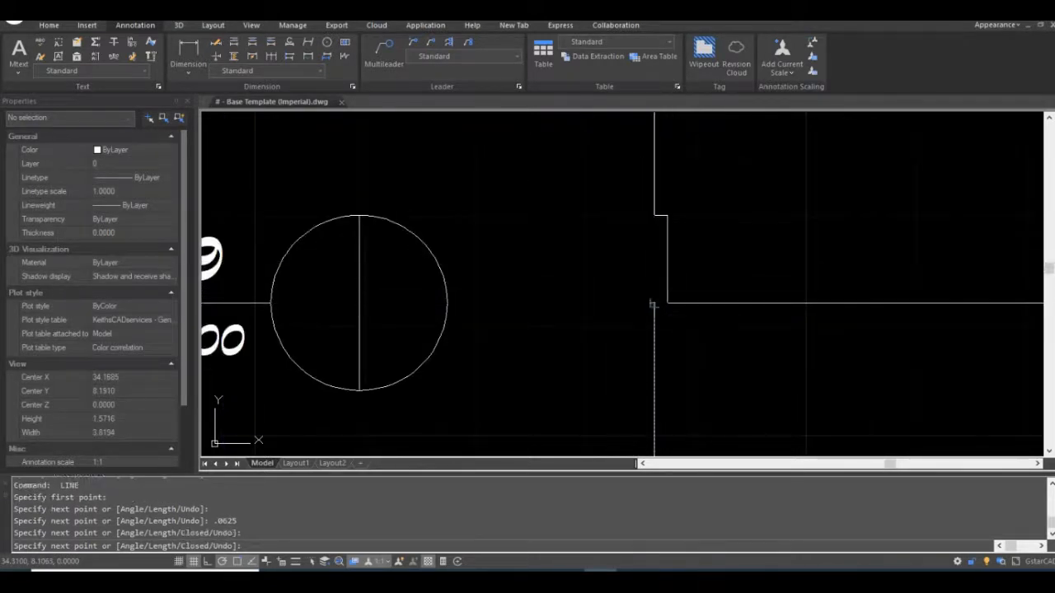
key(Return)
Hatch the inside of the narrow rectangle at the line's outer end.
text(h)
key(Return)
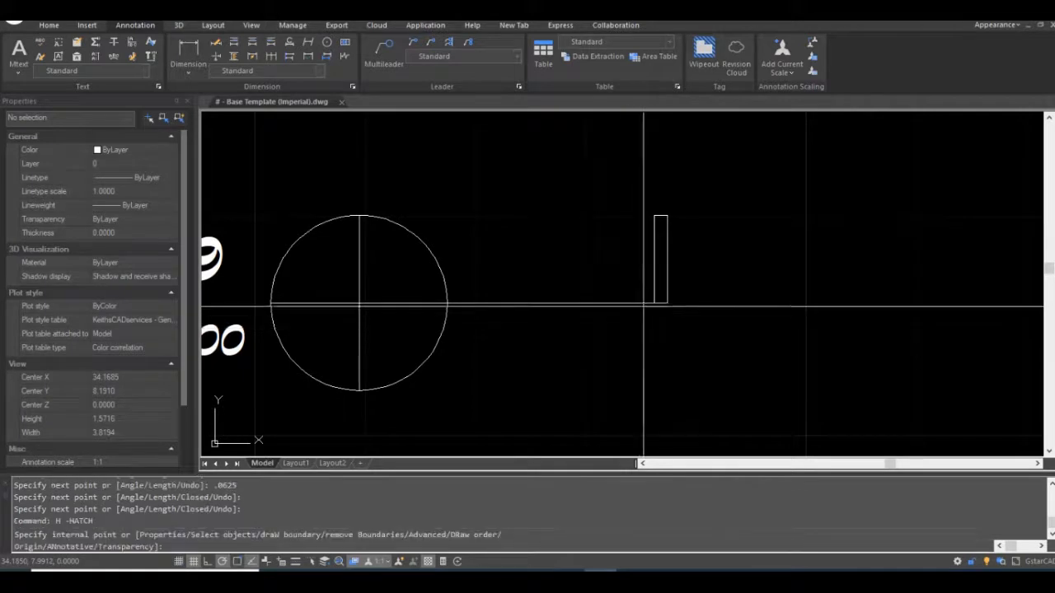
click(662, 248)
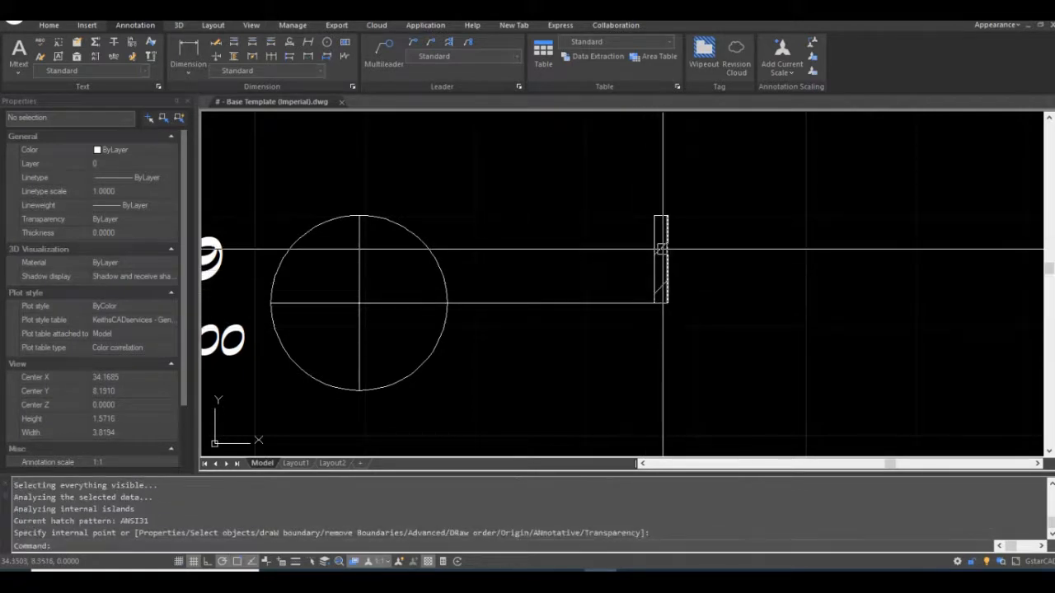
Change the narrow rectangle's hatch pattern to SOLID.
scroll(664, 247, up, 2)
click(660, 265)
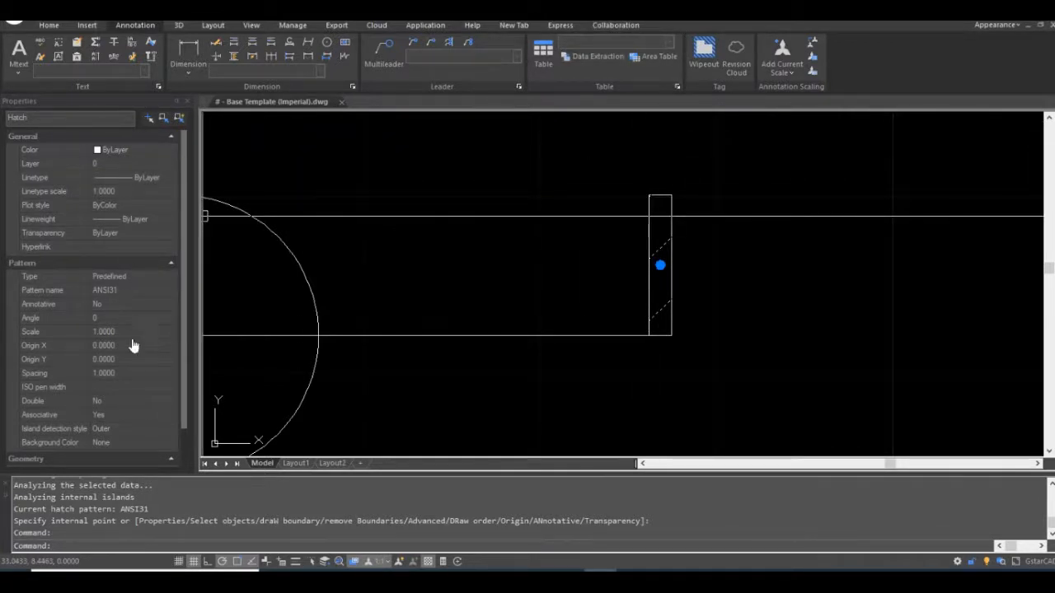
click(125, 281)
click(128, 290)
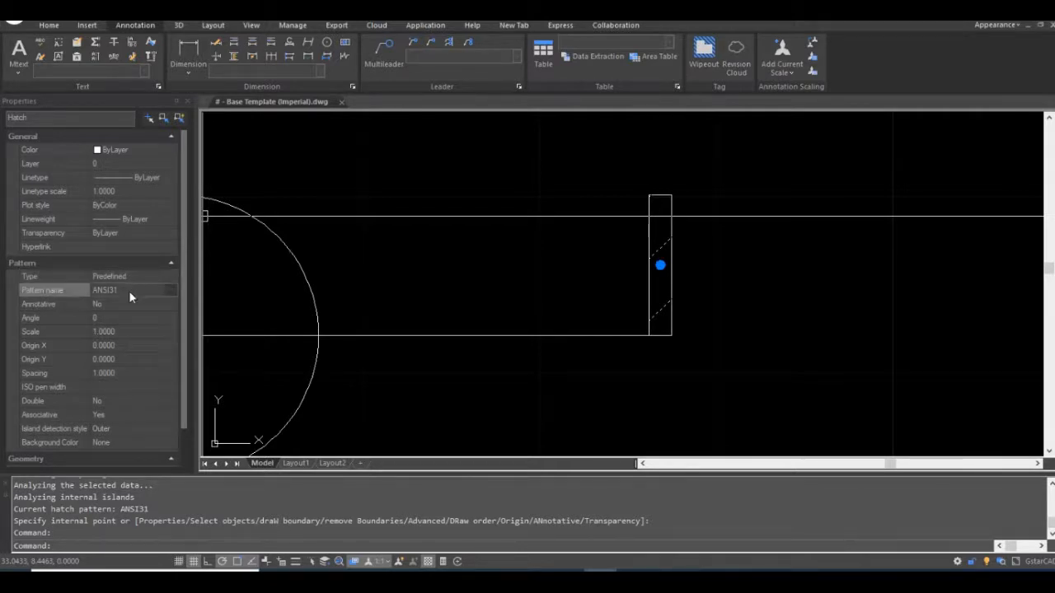
click(171, 291)
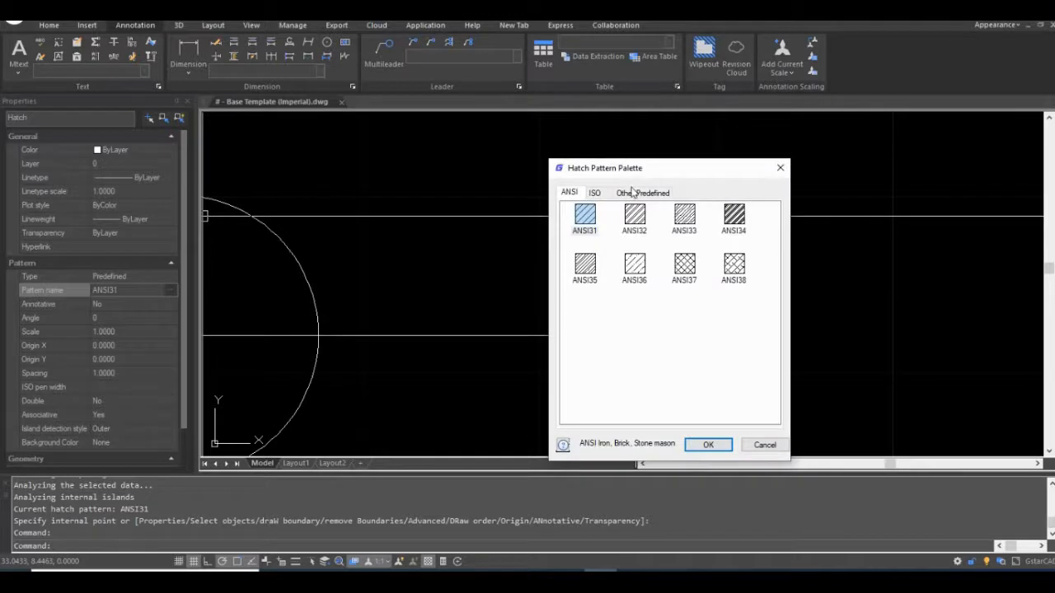
click(635, 192)
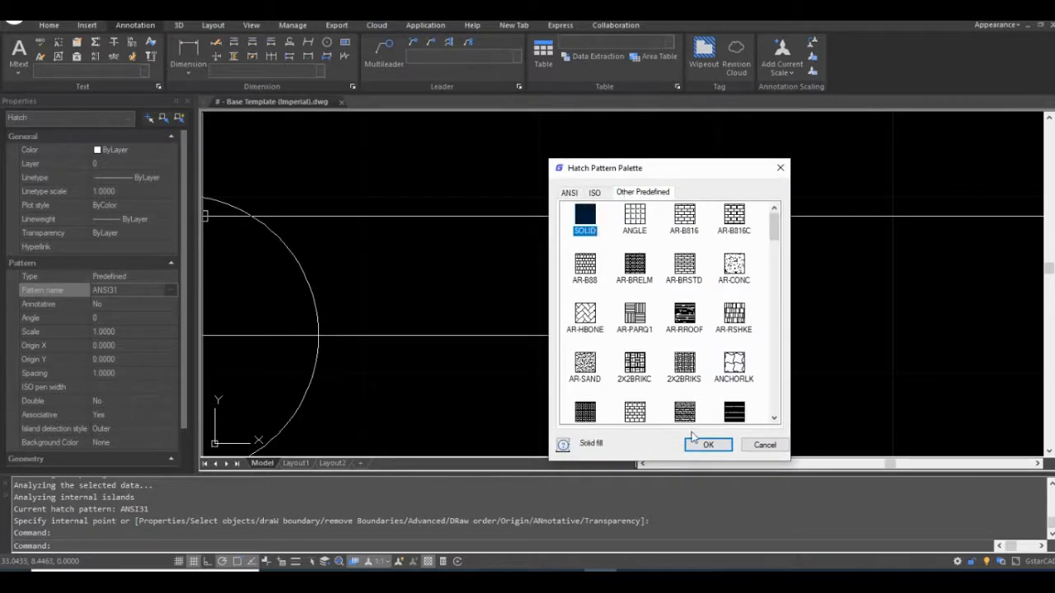
click(693, 442)
key(Escape)
key(Escape)
key(Escape)
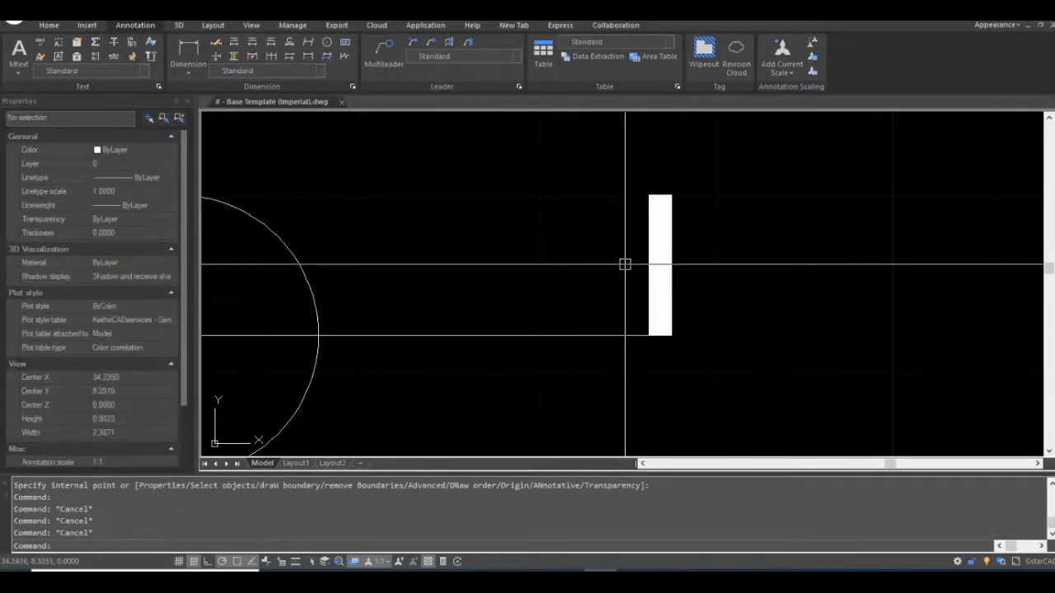
Send all hatches to the back with hatchtoback and regenerate the drawing.
scroll(625, 264, down, 2)
key(Return)
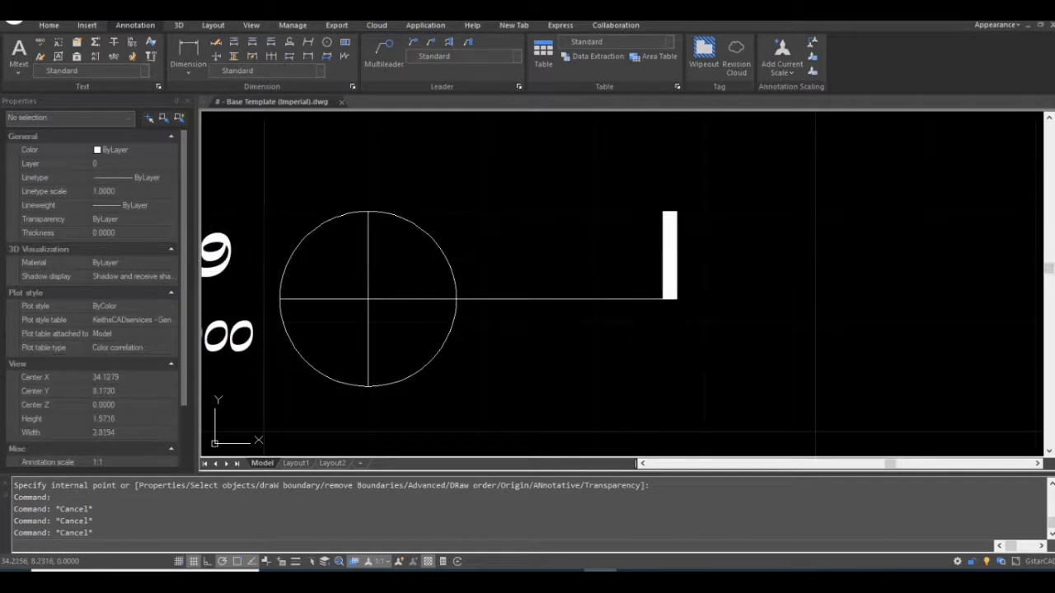
mouse_move(628, 252)
middle_down()
mouse_move(648, 269)
mouse_move(782, 233)
middle_up()
scroll(689, 236, down, 2)
middle_drag(689, 235, 658, 265)
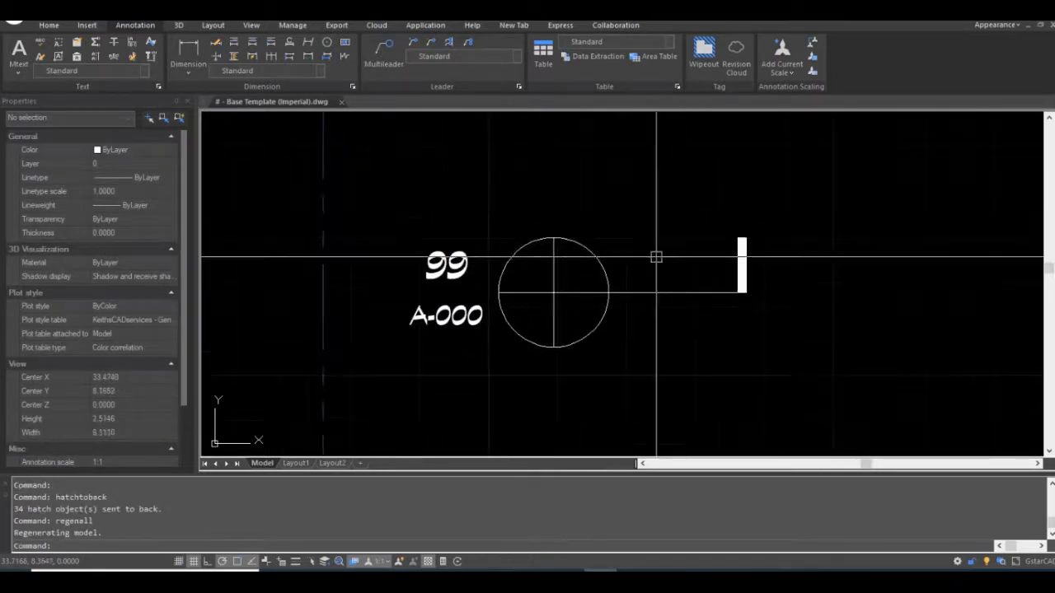
click(484, 223)
click(454, 309)
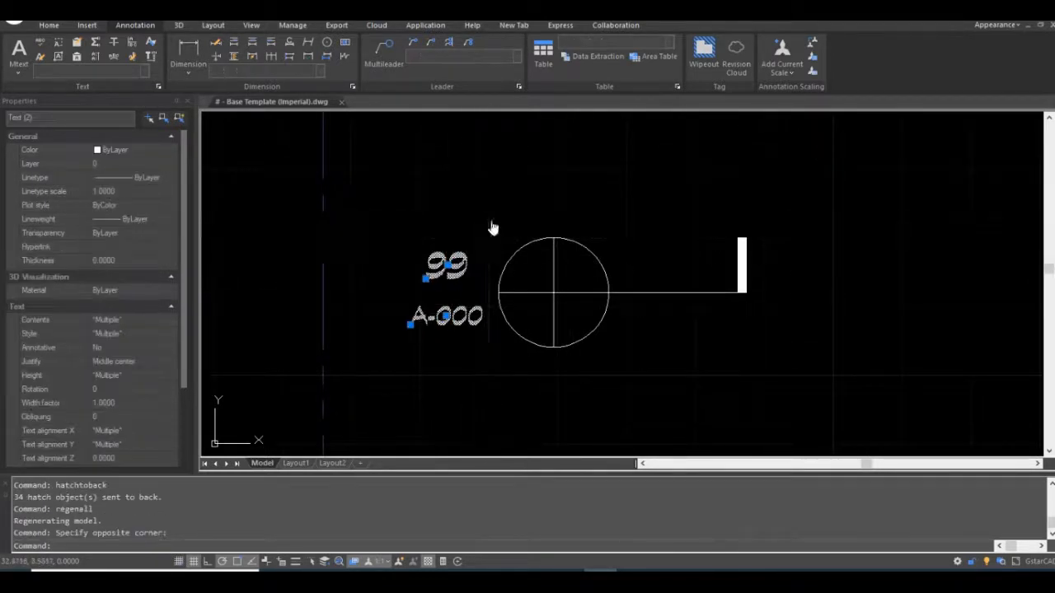
middle_drag(492, 228, 488, 257)
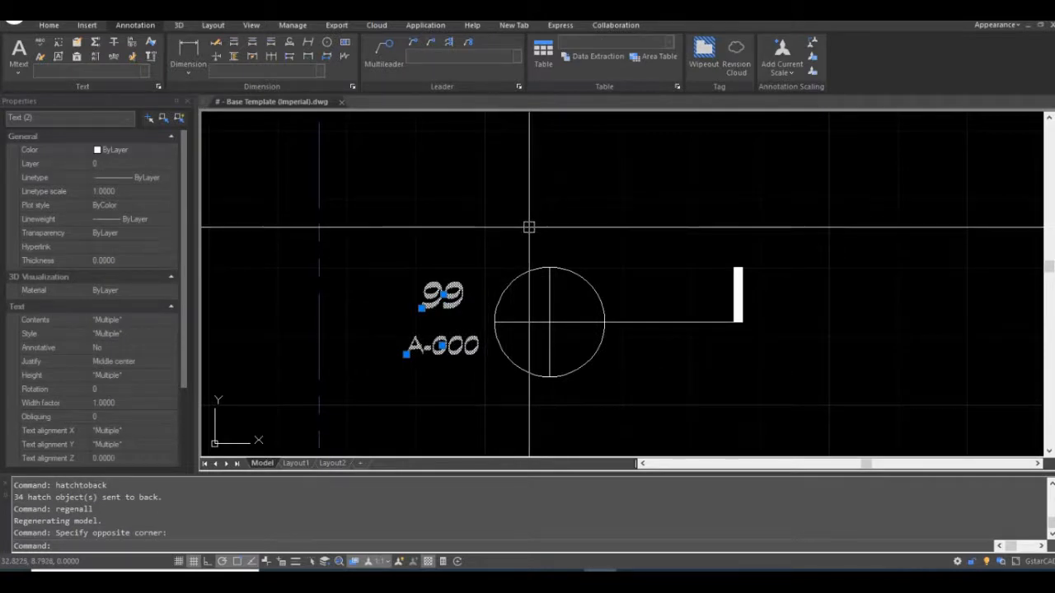
key(Escape)
Start an attribute definition with tag DET, prompt "Detail No" and a dash as the default value.
text(att)
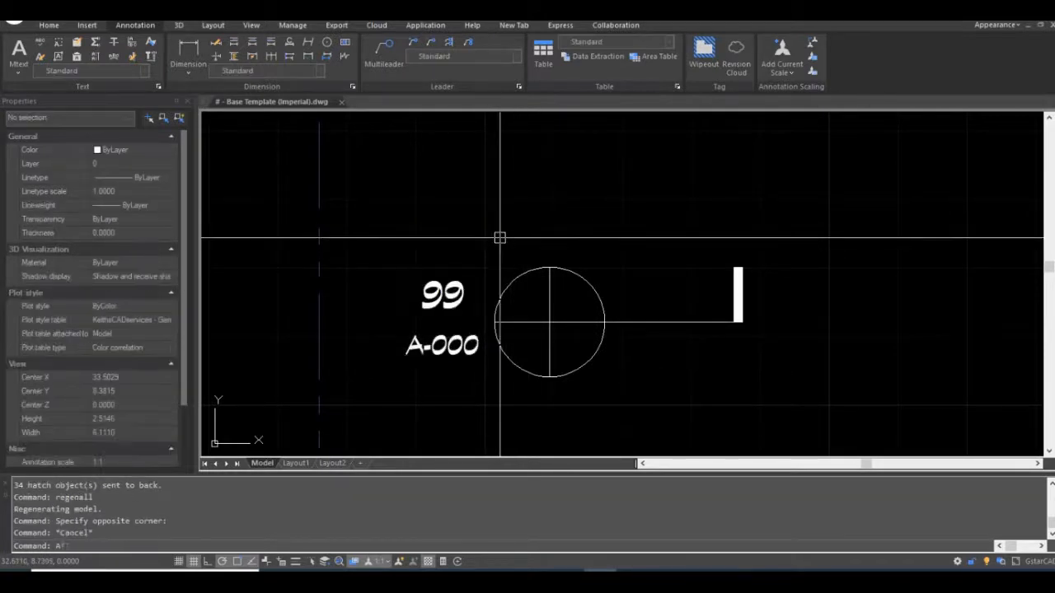
key(Return)
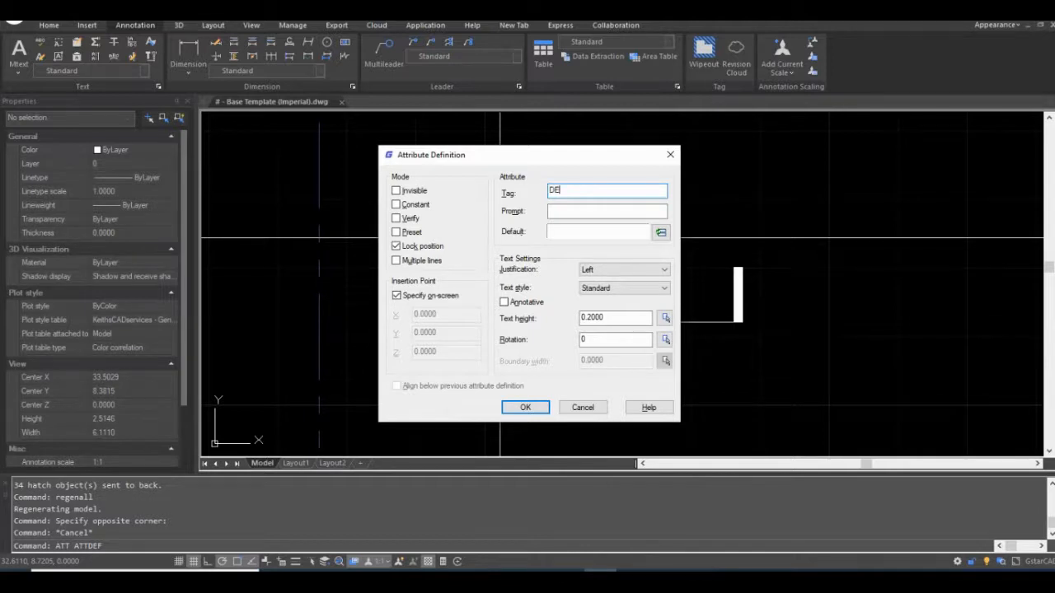
click(565, 212)
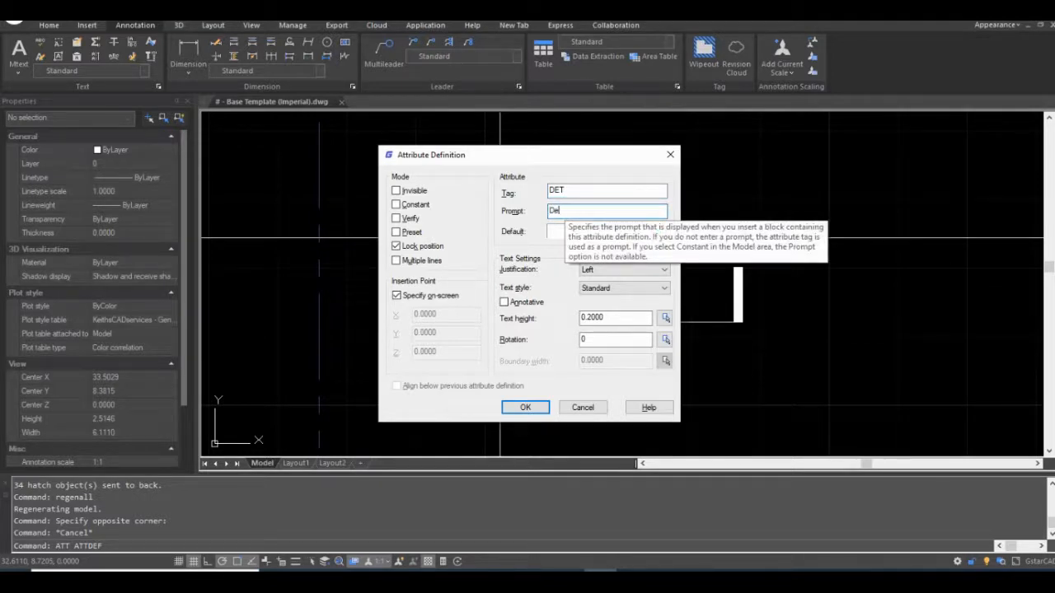
text(Detail No)
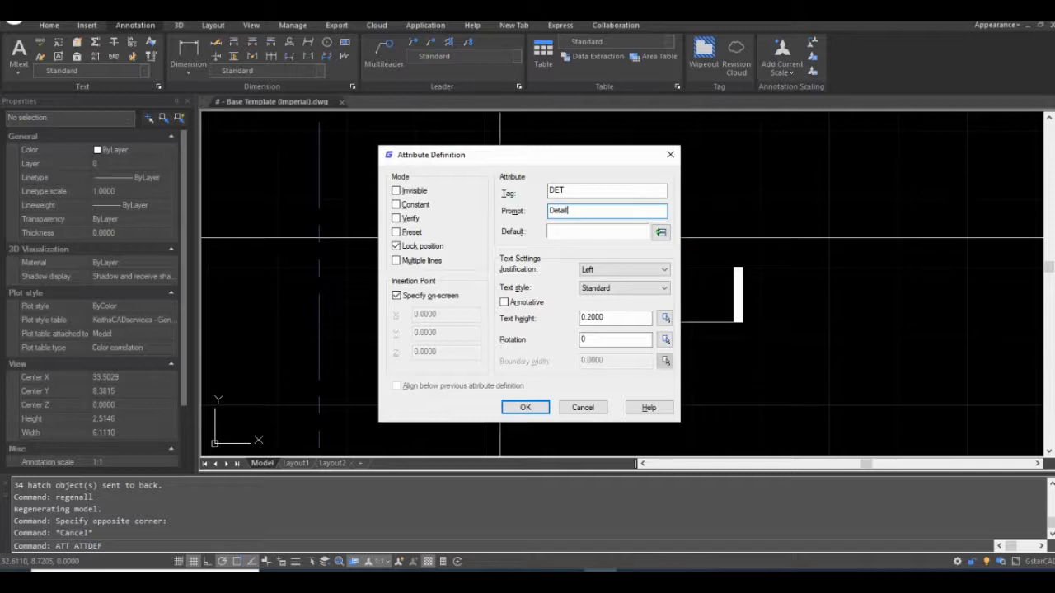
click(611, 232)
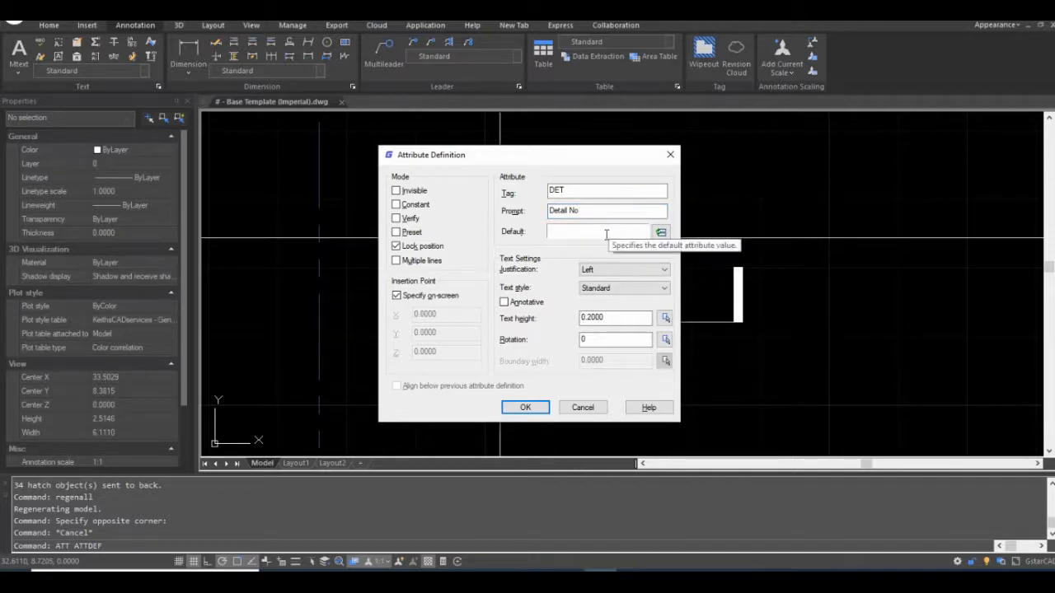
Give the DET attribute center justification and the 2 - MEDIUM text style, make it non-annotative and enable Preset.
click(599, 269)
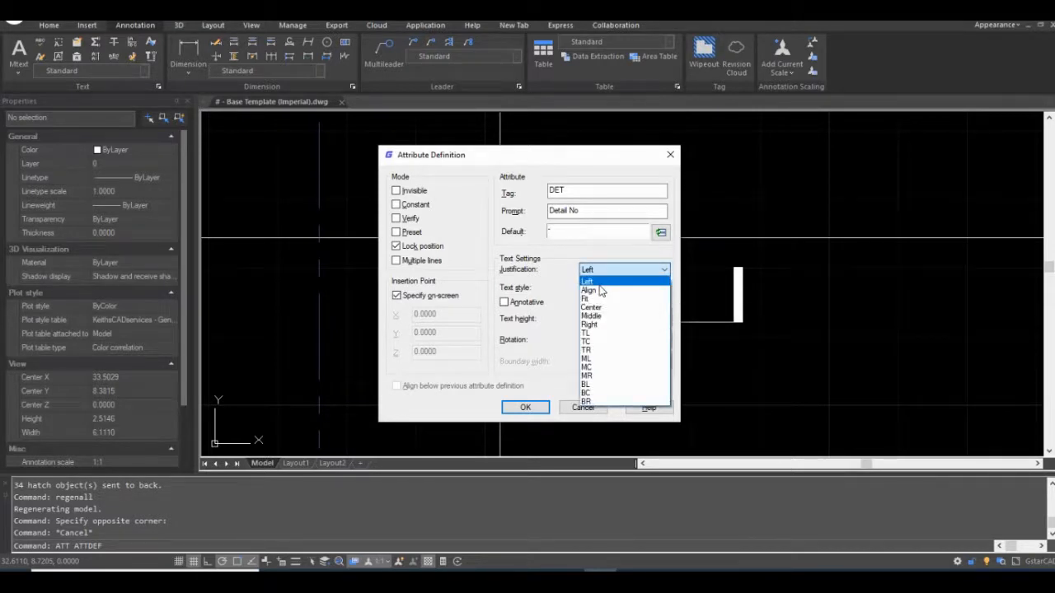
click(601, 308)
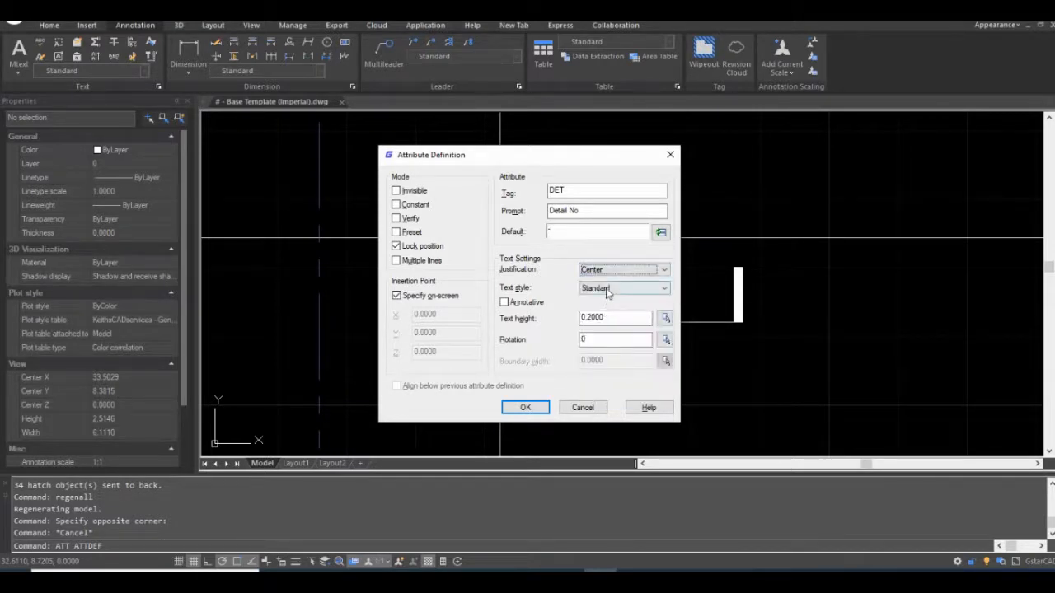
click(606, 287)
click(610, 311)
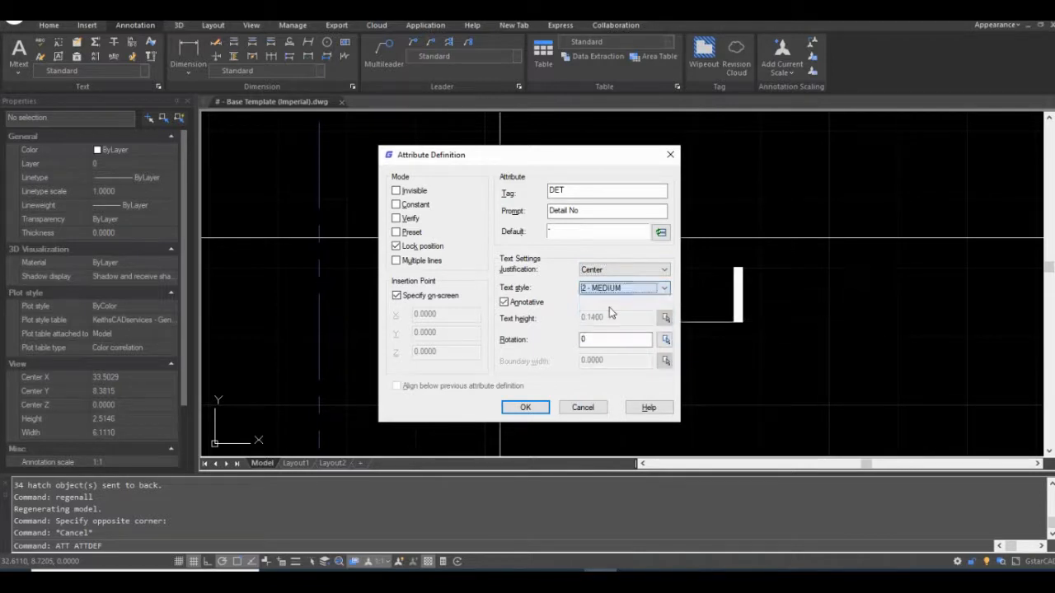
click(505, 302)
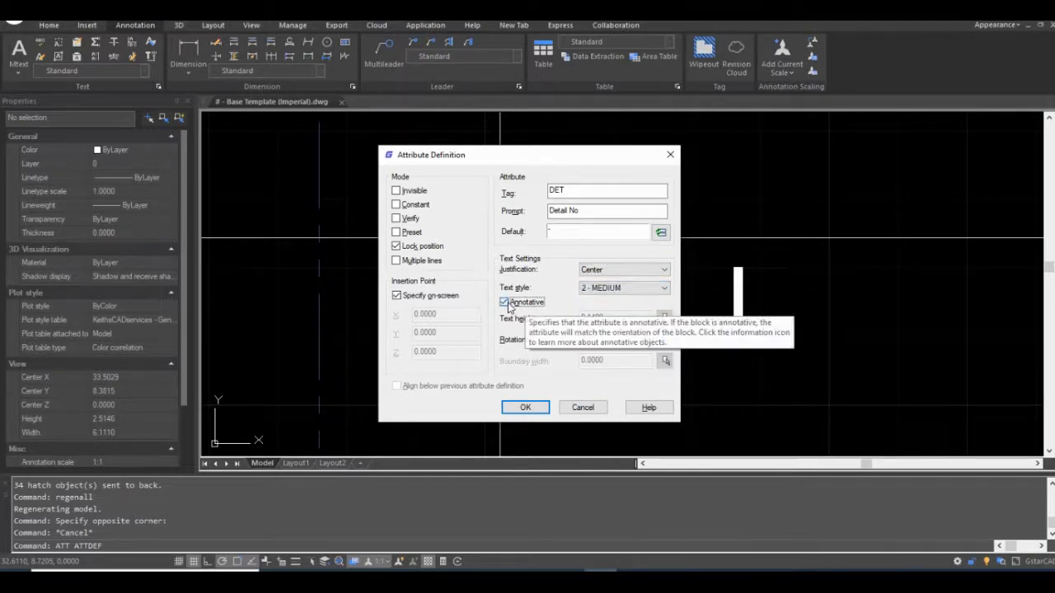
click(396, 233)
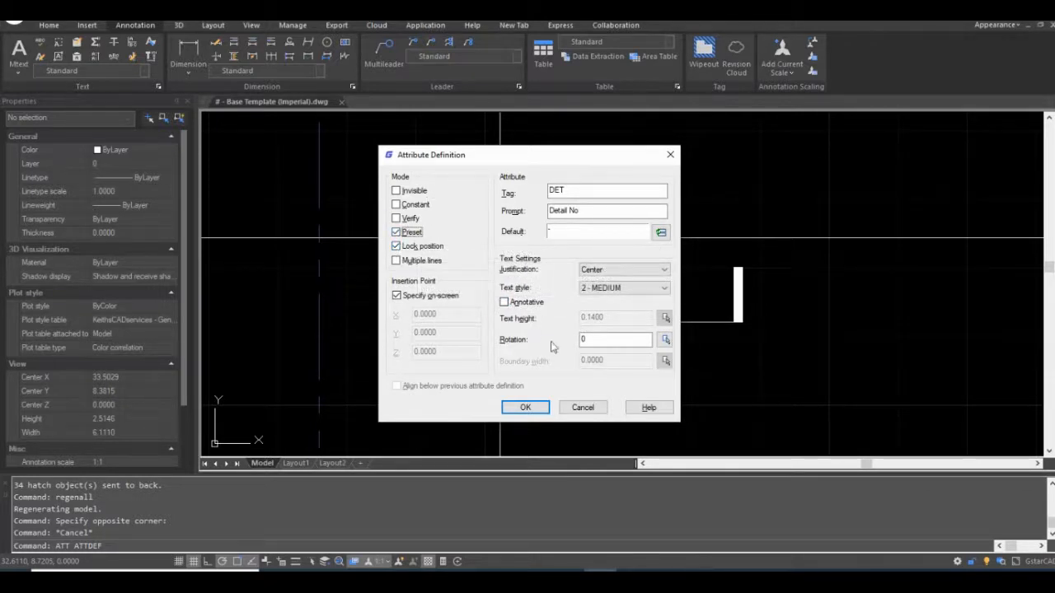
Place the DET attribute midway between the circle's center and its top point using M2P.
click(525, 408)
text(m2p)
key(Return)
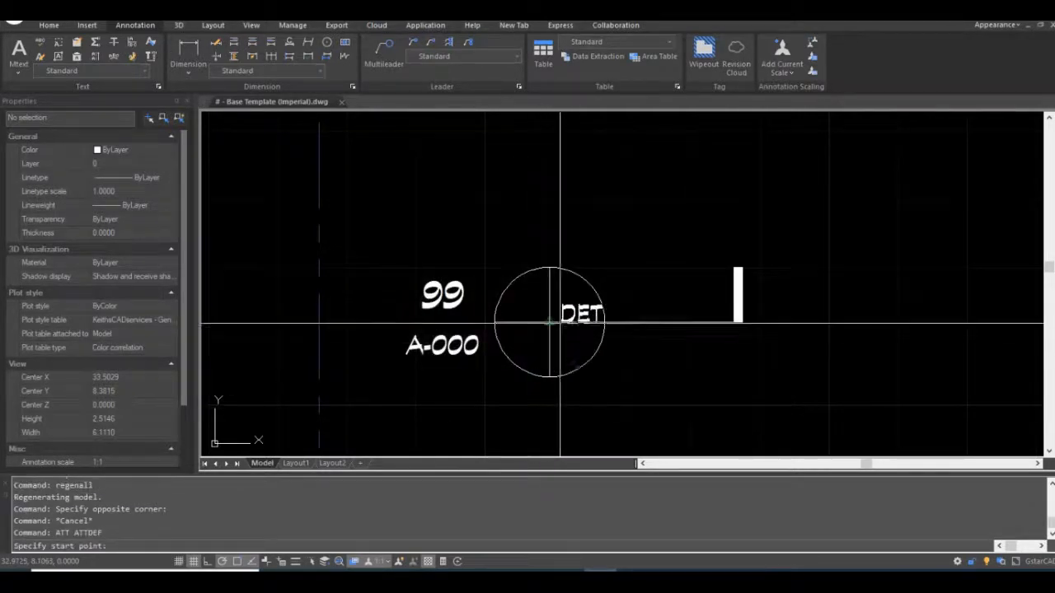
click(549, 322)
click(549, 266)
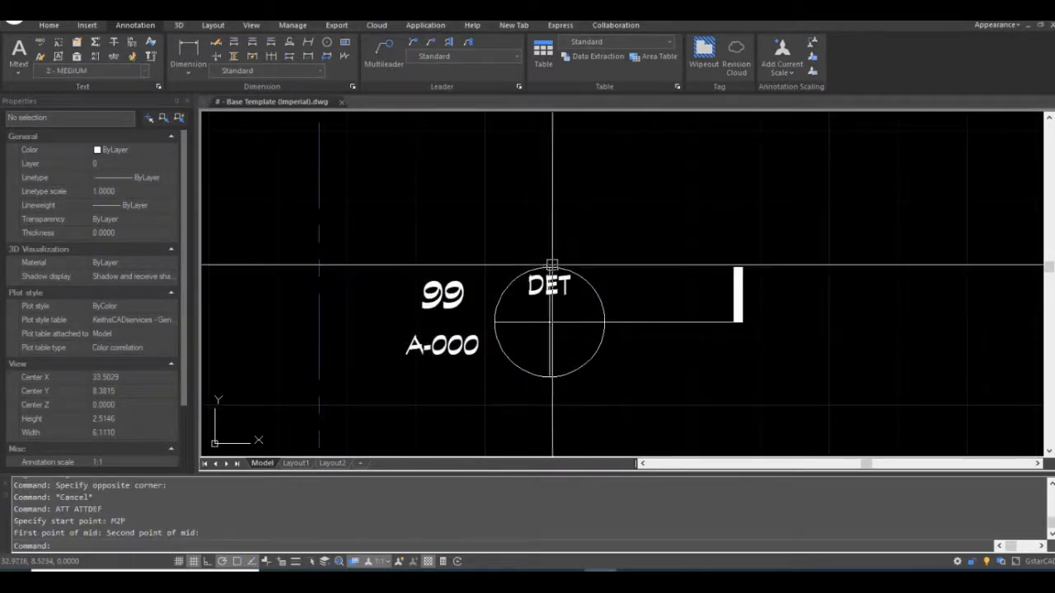
Change the DET attribute's justification to Middle center.
click(546, 286)
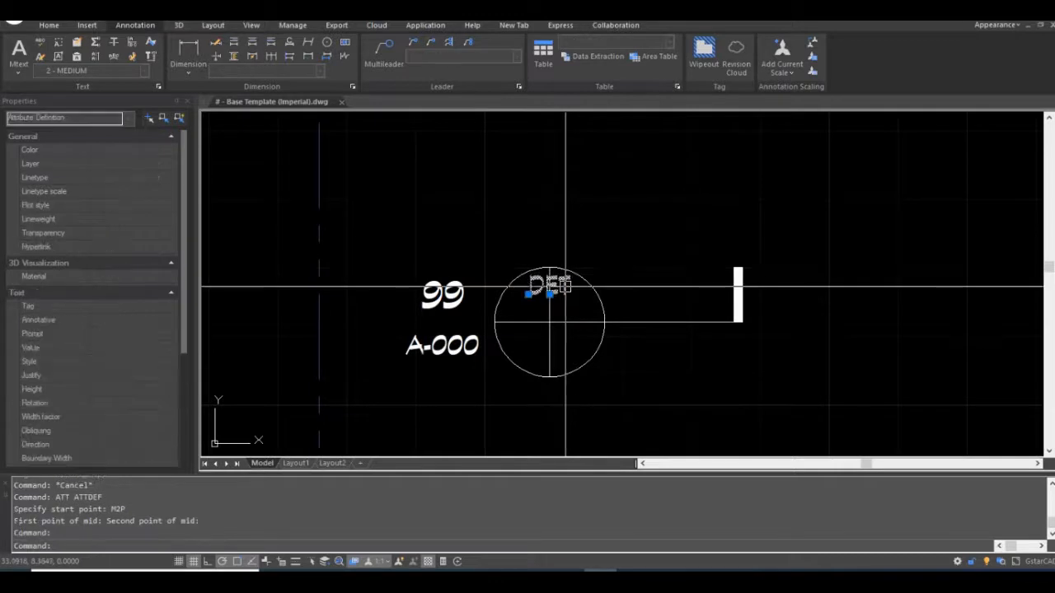
click(133, 376)
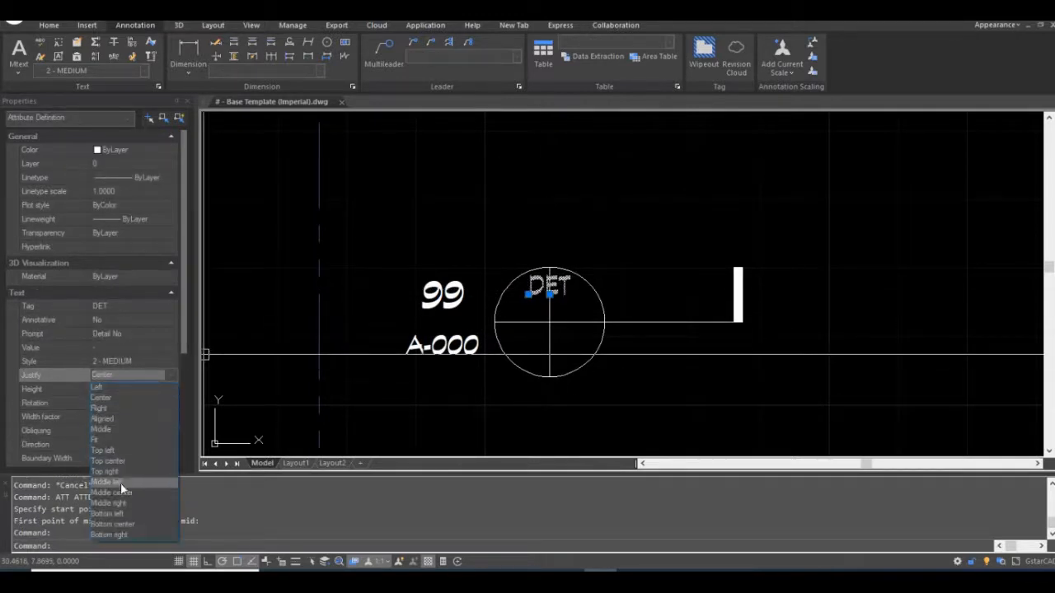
click(120, 492)
key(Escape)
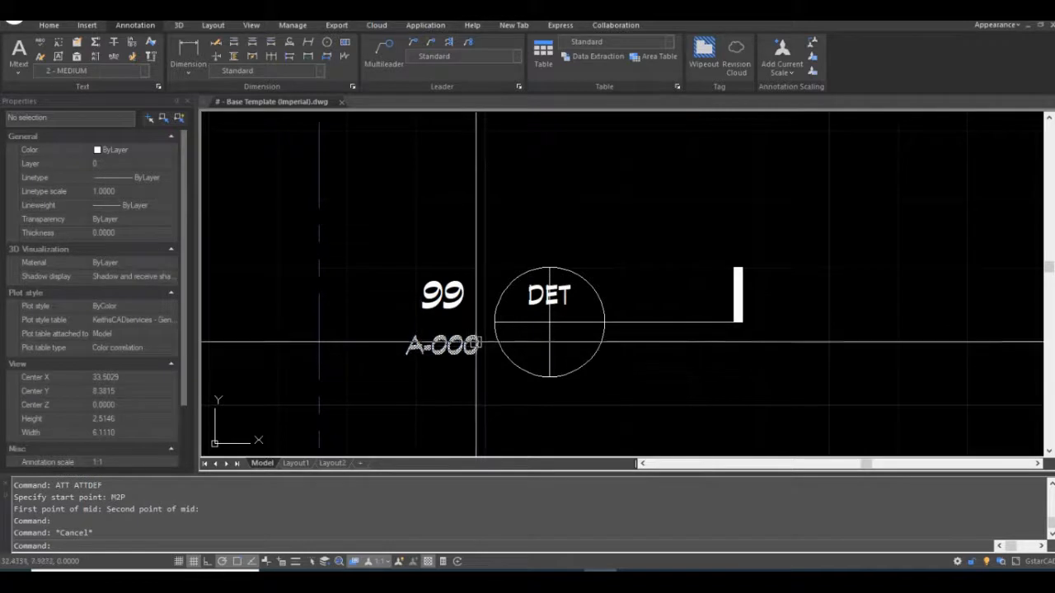
Match the DET attribute's properties to the 99 text beside the circle.
text(mm)
key(Return)
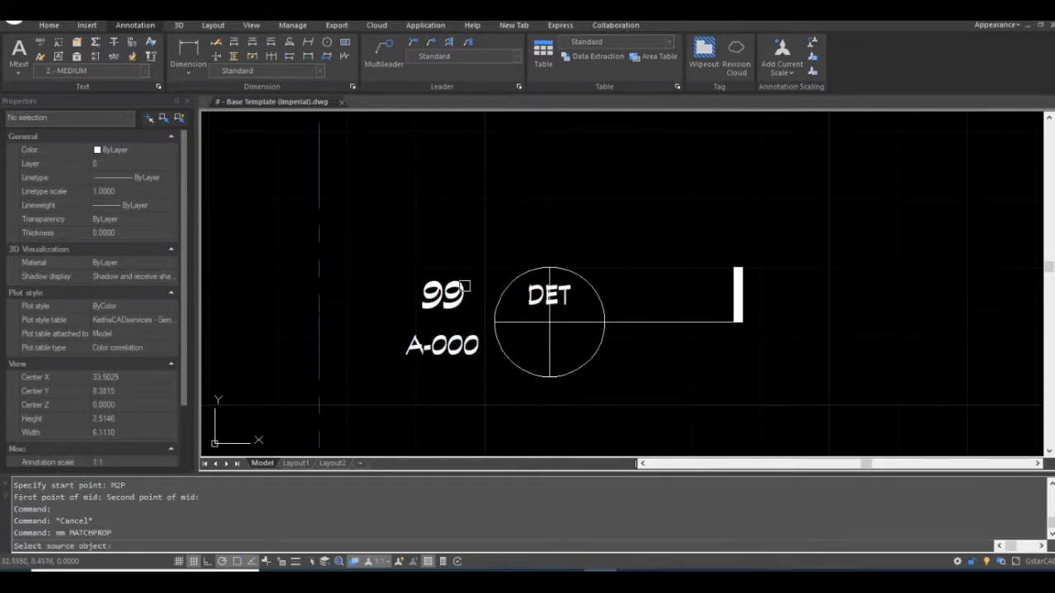
click(463, 290)
click(536, 298)
key(Return)
middle_drag(487, 350, 477, 312)
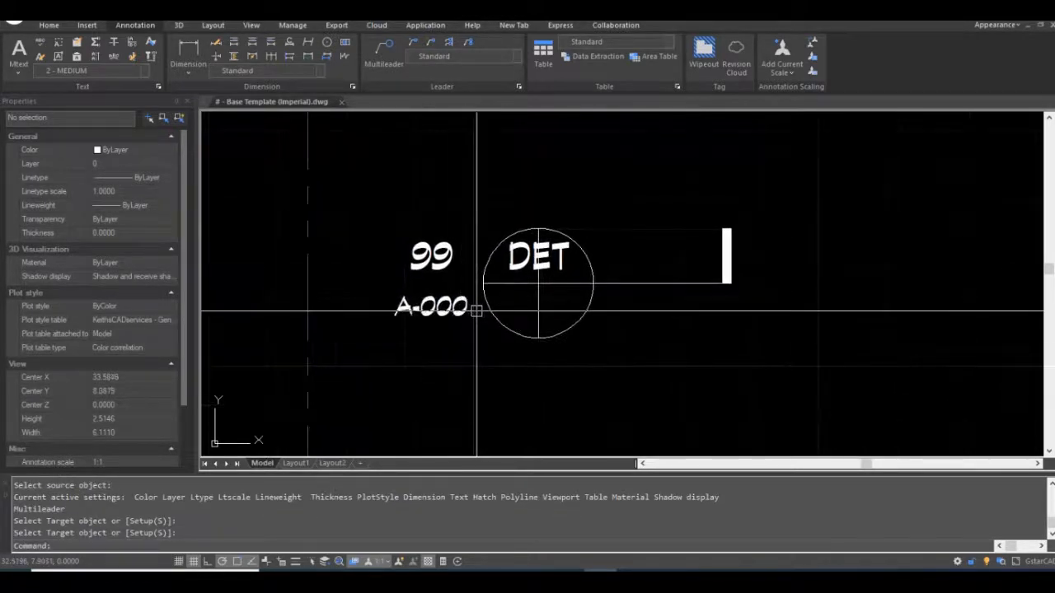
Start a second attribute definition with tag DWG, prompt "Dwg No" and a dash as the default value.
text(att)
key(Return)
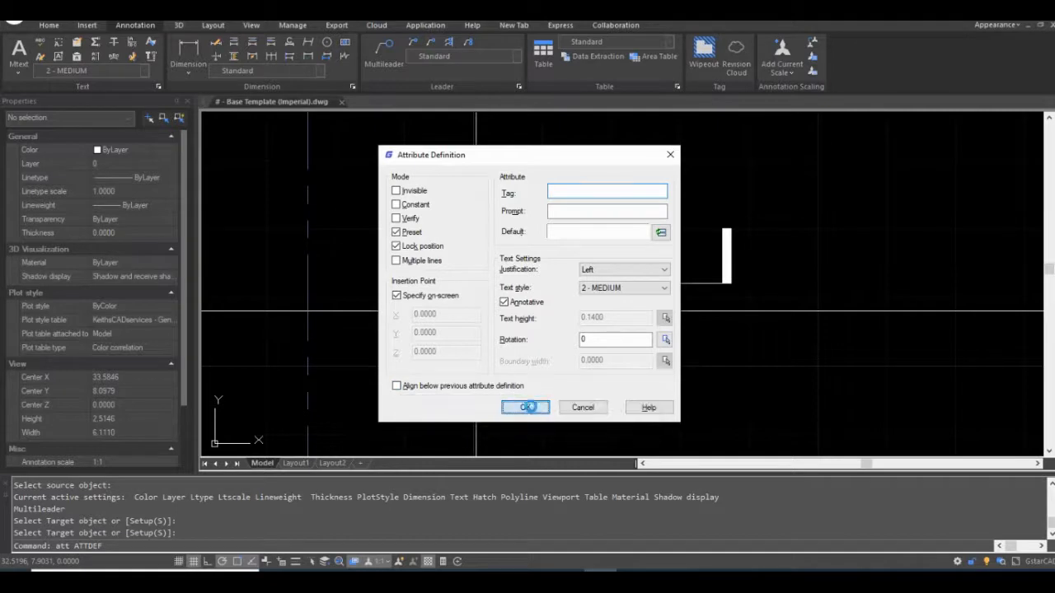
click(524, 407)
click(598, 292)
click(560, 209)
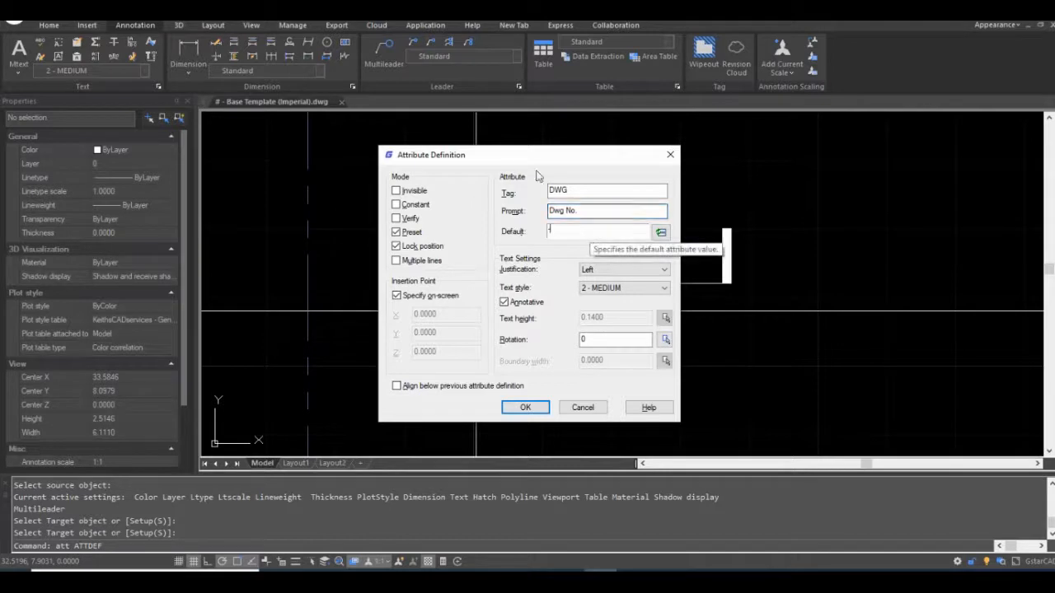
Place the DWG attribute midway between the circle's center and its bottom point using M2P.
click(525, 407)
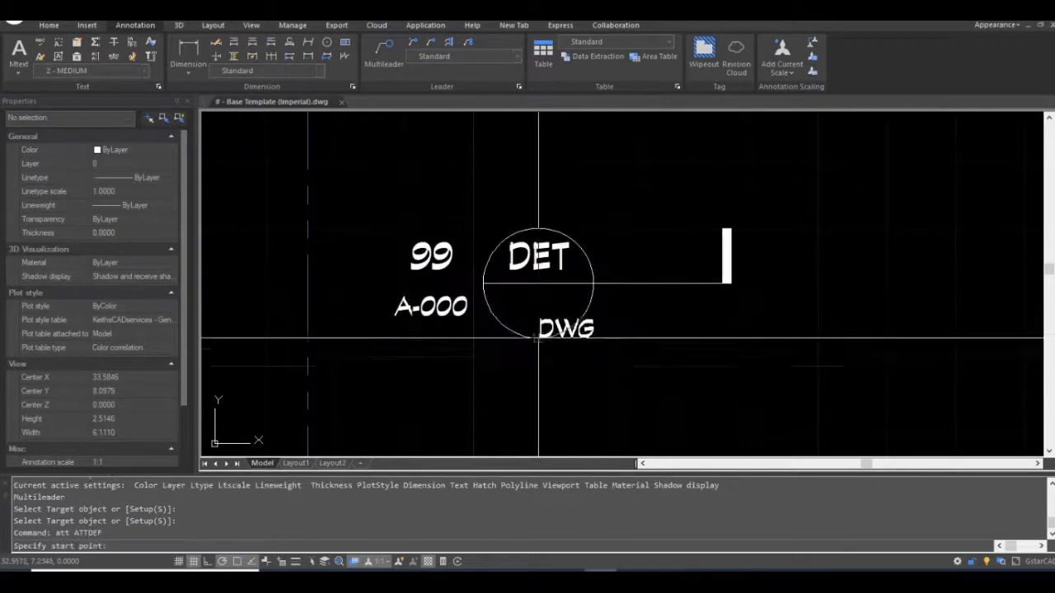
text(M2P)
key(Return)
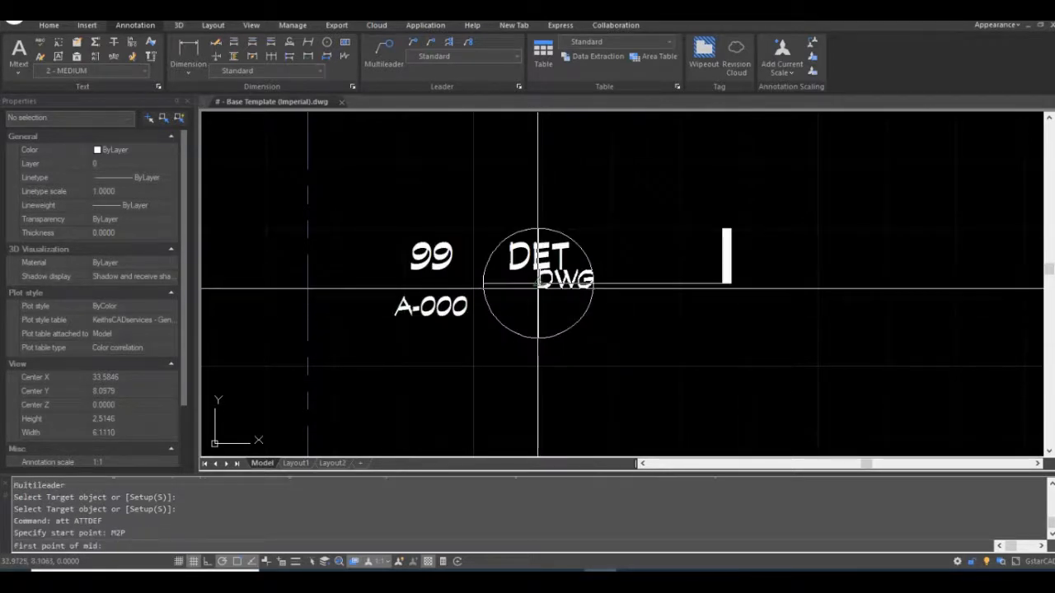
click(537, 284)
click(538, 337)
Match the DWG attribute's properties to the A-000 text, applying the match twice.
text(mm)
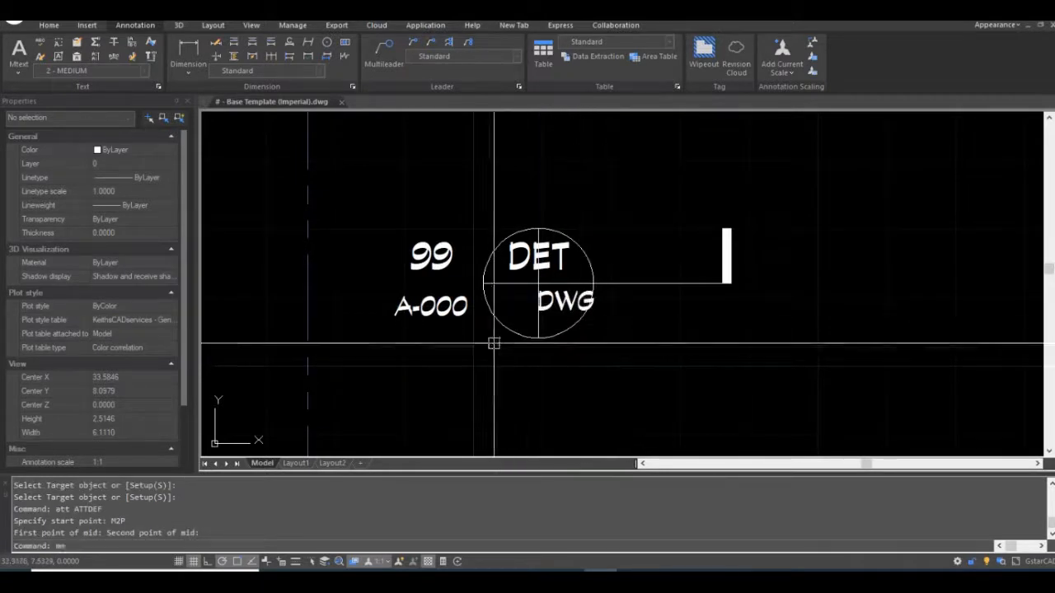
key(Return)
click(455, 313)
click(552, 305)
key(Return)
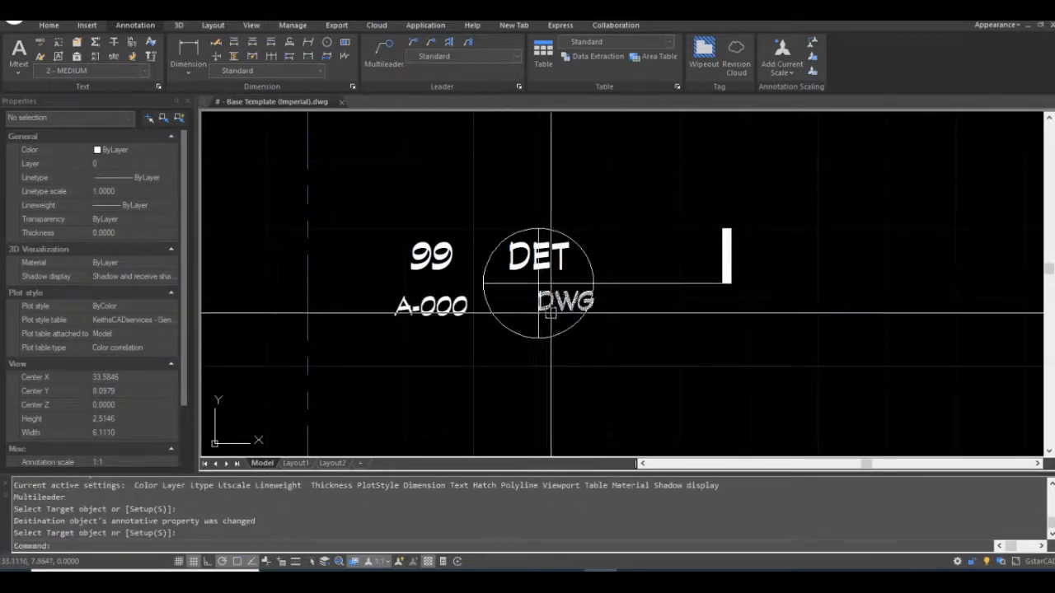
text(mm)
key(Return)
click(473, 308)
click(541, 311)
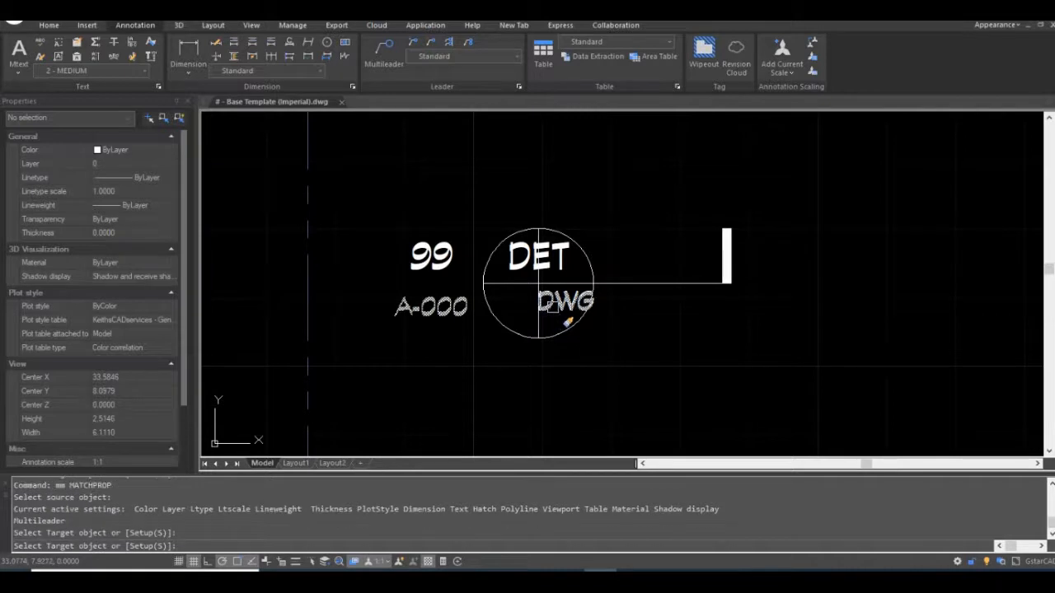
key(Return)
Change the DWG attribute's justification to Middle center.
click(554, 305)
click(117, 375)
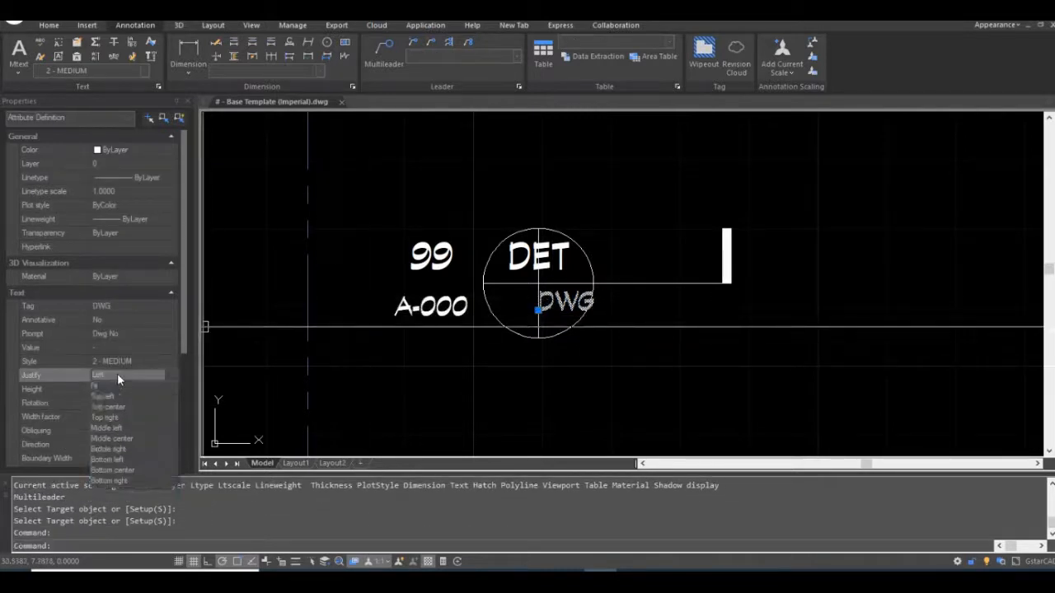
click(141, 482)
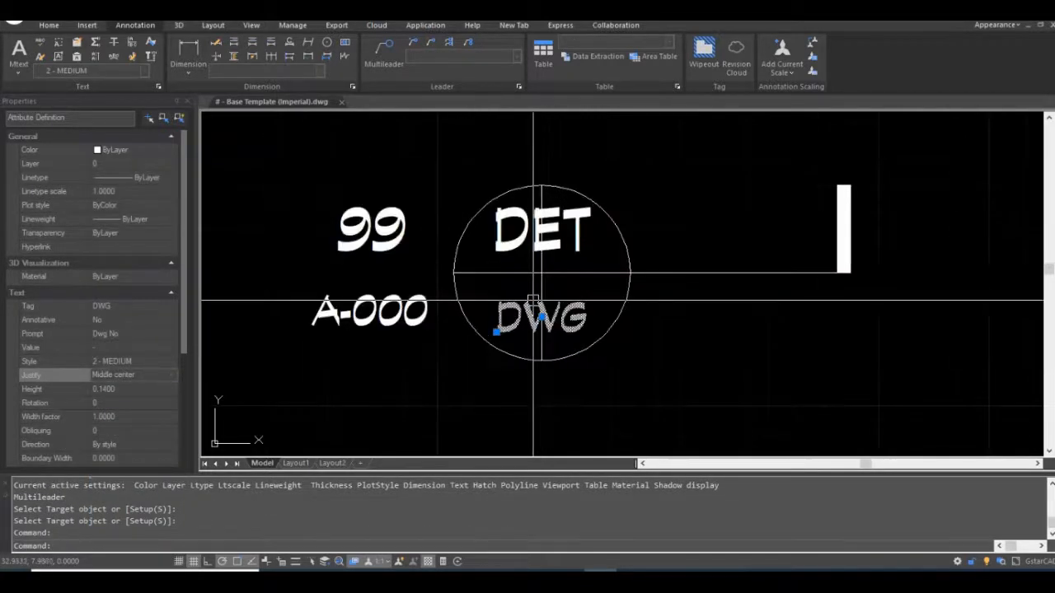
key(Escape)
key(Escape)
Move the DWG attribute to the midpoint between the circle's center and the attribute's own insertion point.
scroll(580, 288, down, 3)
scroll(552, 306, up, 1)
scroll(552, 307, up, 4)
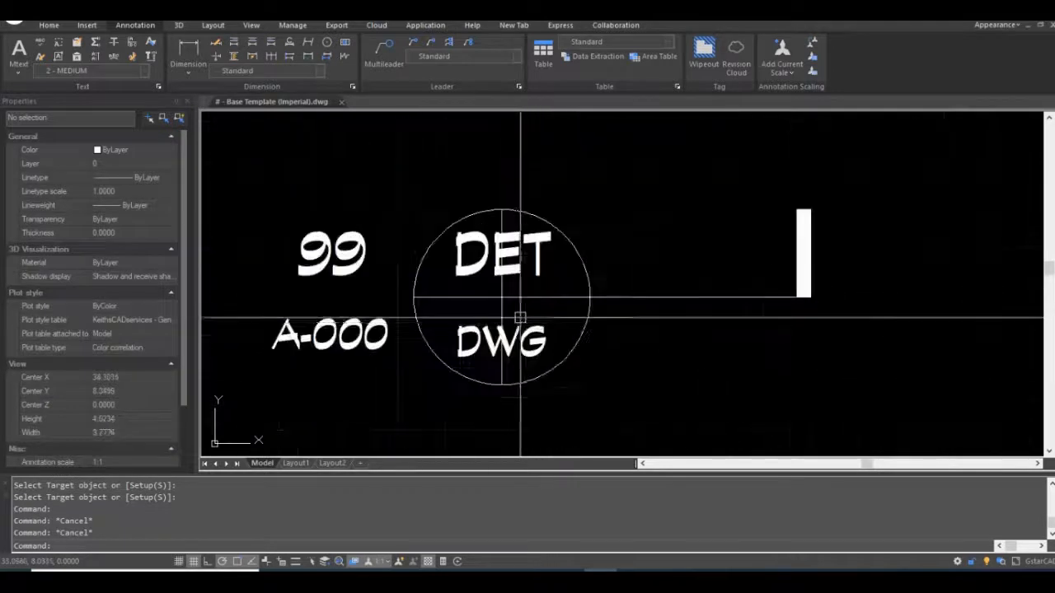
click(501, 340)
text(M2P)
key(Return)
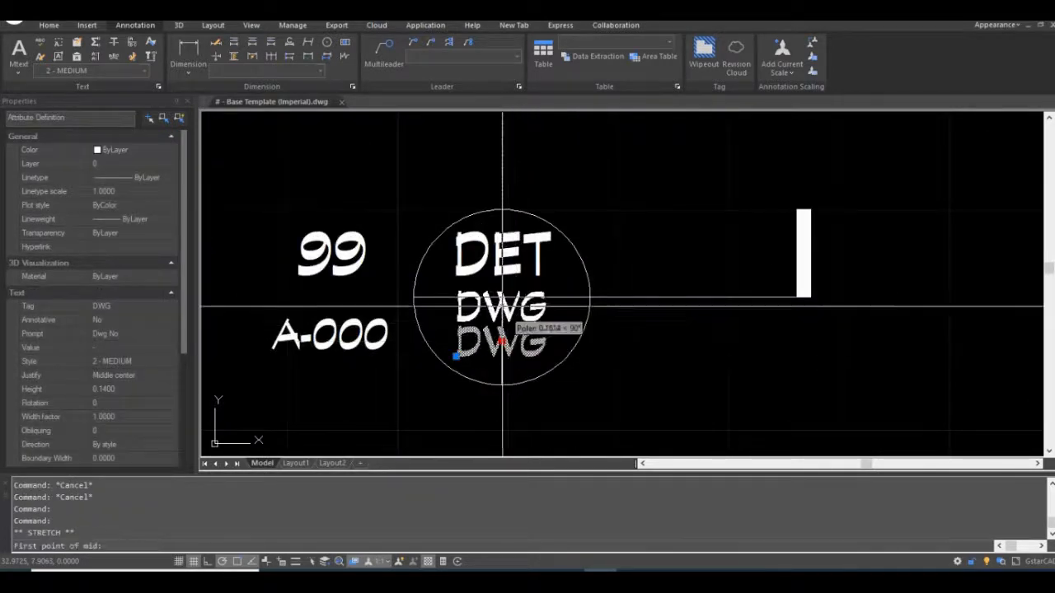
click(501, 296)
click(502, 341)
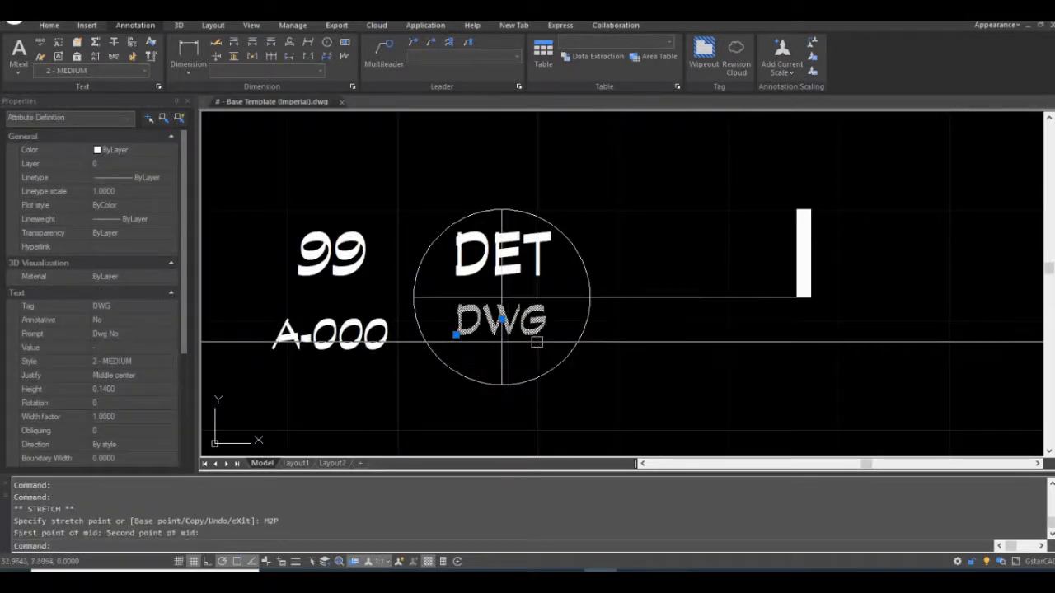
click(501, 318)
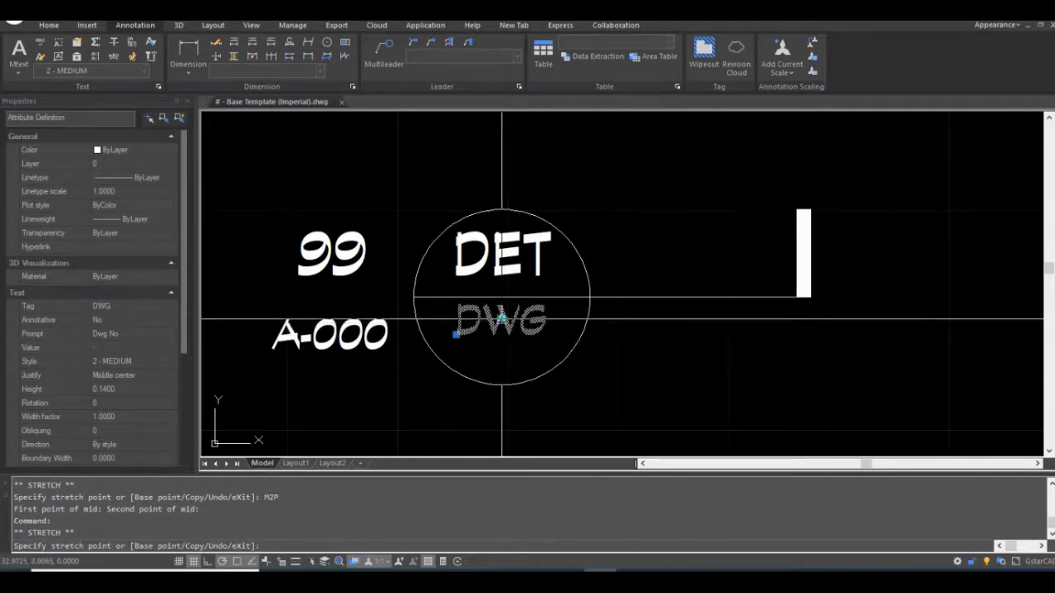
text(M2P)
key(Return)
click(502, 319)
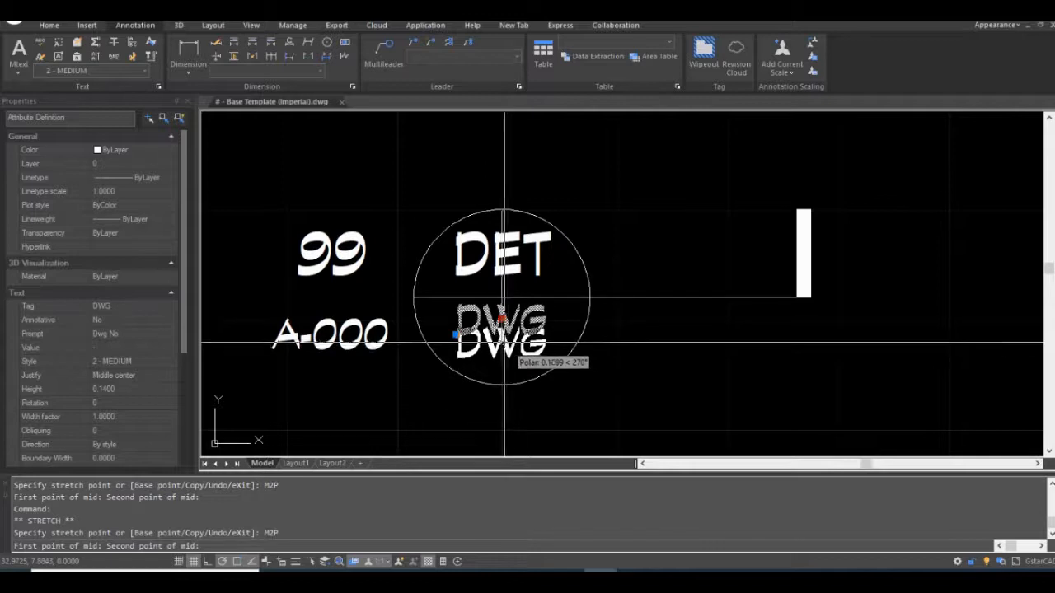
key(Escape)
key(Escape)
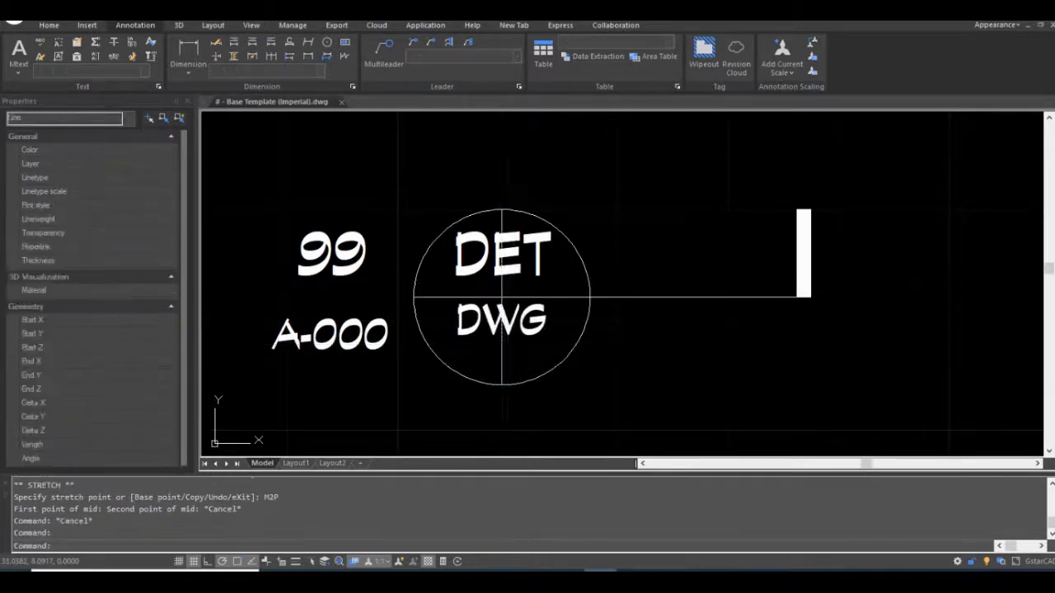
key(Escape)
key(Escape)
click(501, 287)
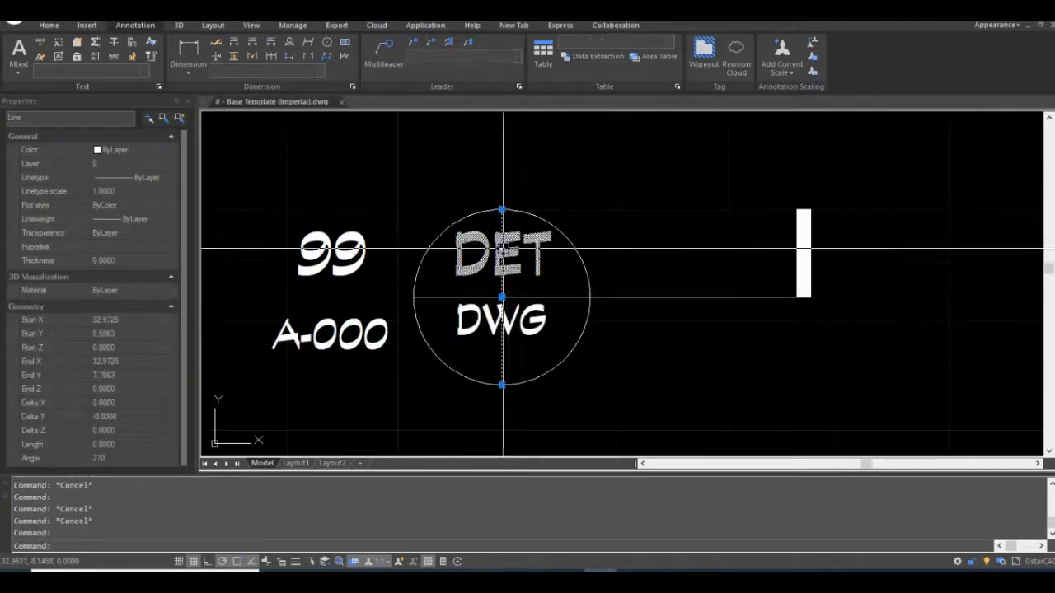
click(500, 212)
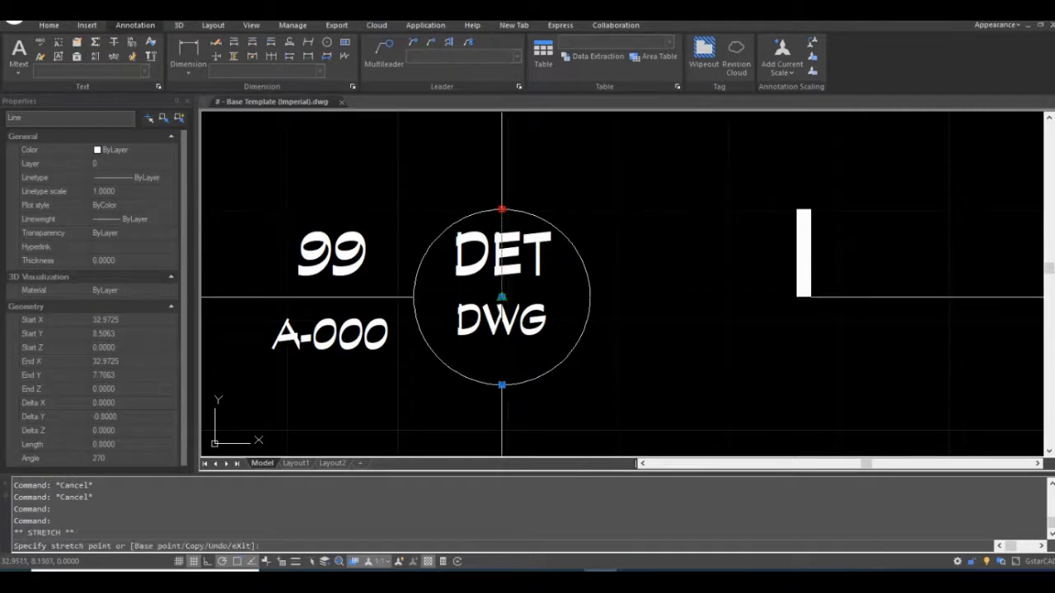
key(Escape)
Move the DWG attribute with M2P to midway between its insertion point and the midpoint of the circle's lower vertical line.
click(507, 320)
scroll(507, 321, up, 2)
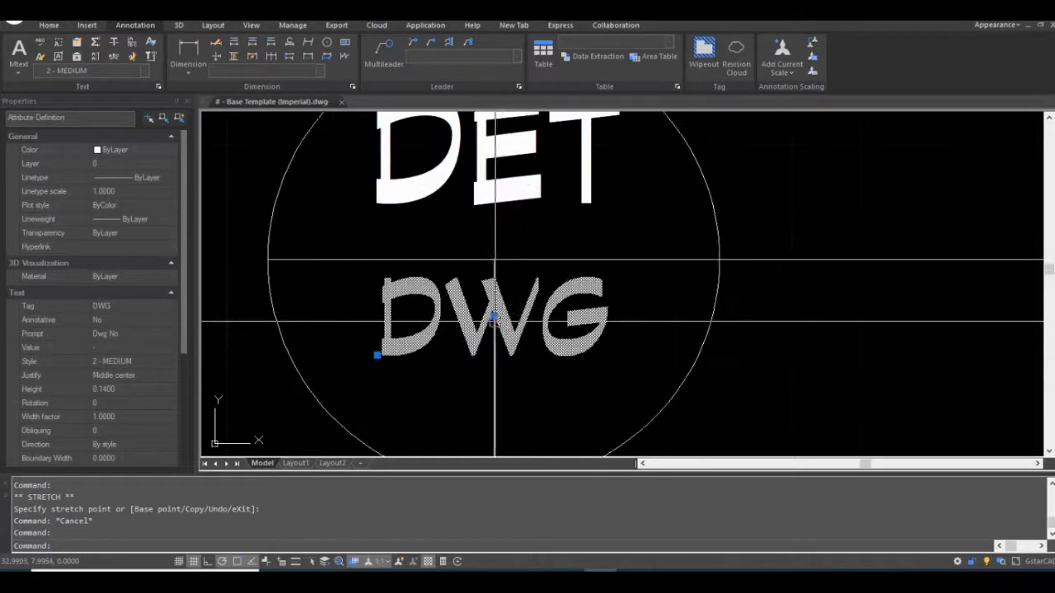
click(493, 316)
text(M2P)
key(Return)
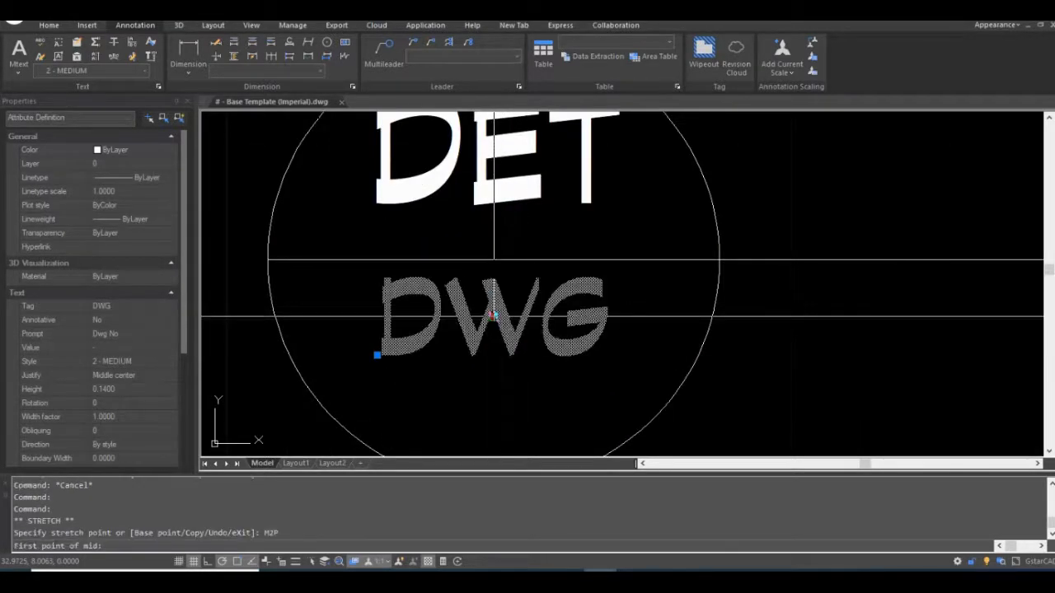
click(493, 315)
click(494, 372)
key(Escape)
key(Escape)
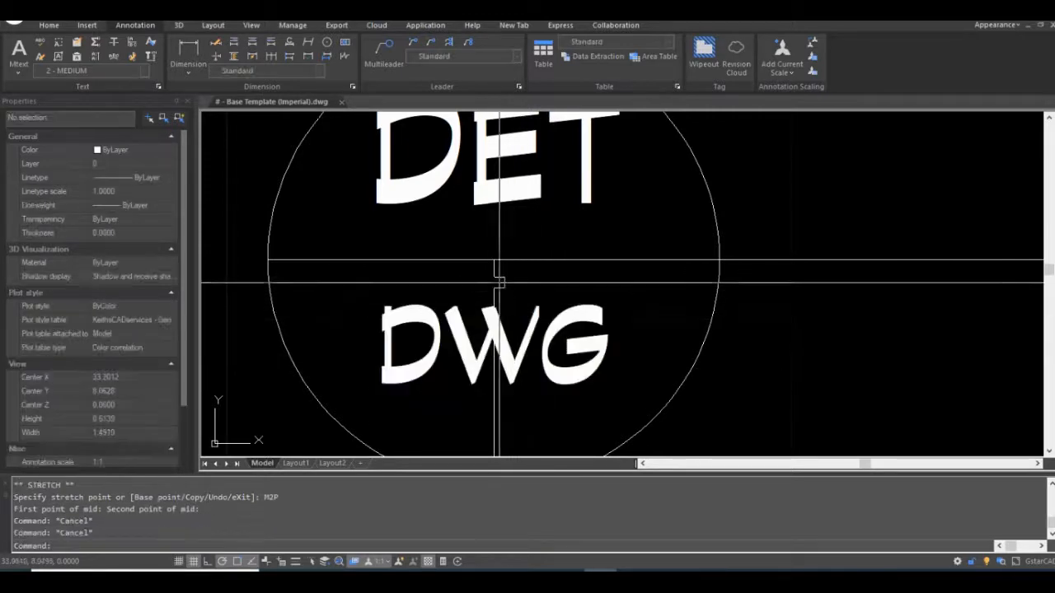
Erase the vertical construction line running from the circle's center to its bottom.
click(495, 277)
text(e)
key(Return)
scroll(549, 337, down, 3)
scroll(518, 301, up, 2)
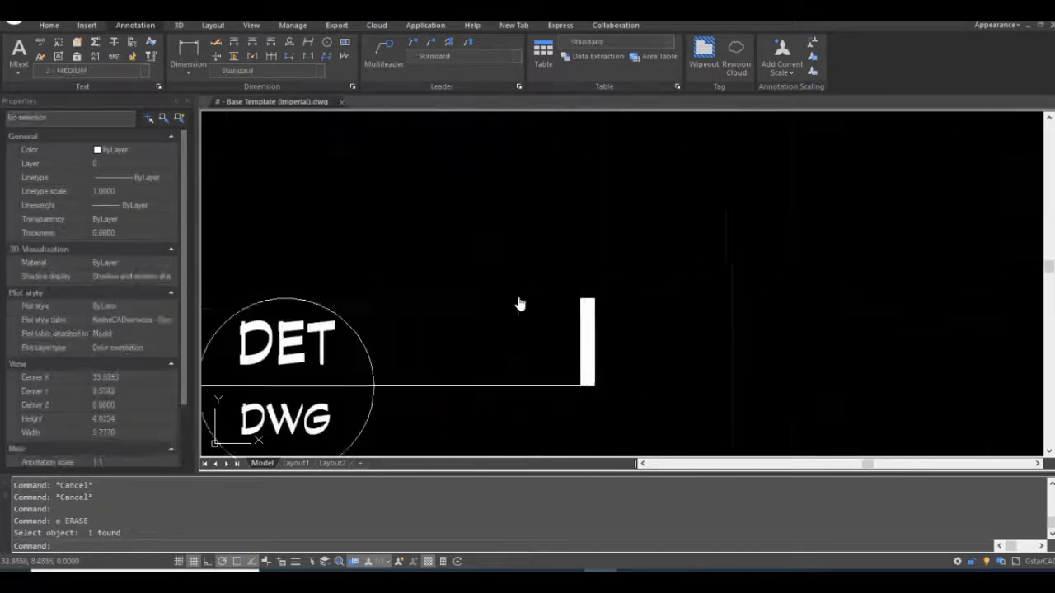
Erase the 99 and A-000 reference texts beside the circle.
scroll(537, 271, down, 2)
click(441, 228)
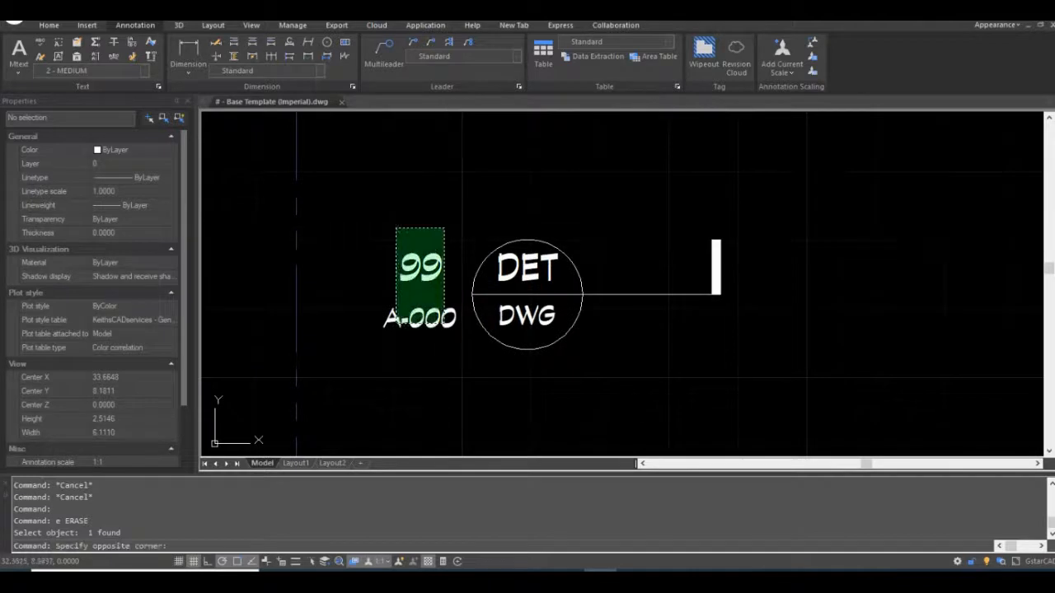
click(396, 336)
text(e)
key(Return)
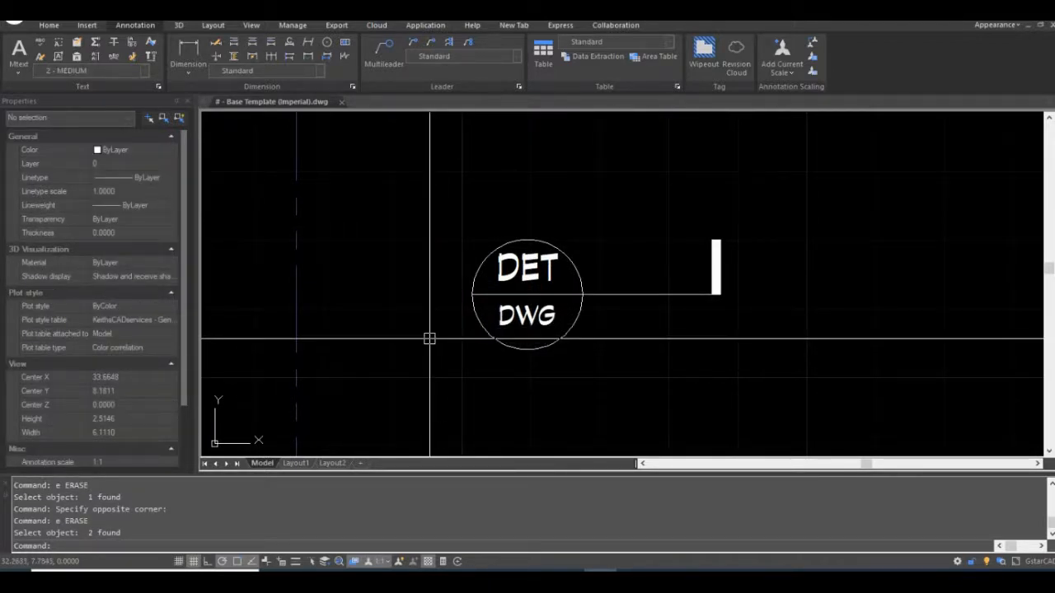
Draw a diagonal line from the circle's top quadrant to its left quadrant.
text(l)
key(Return)
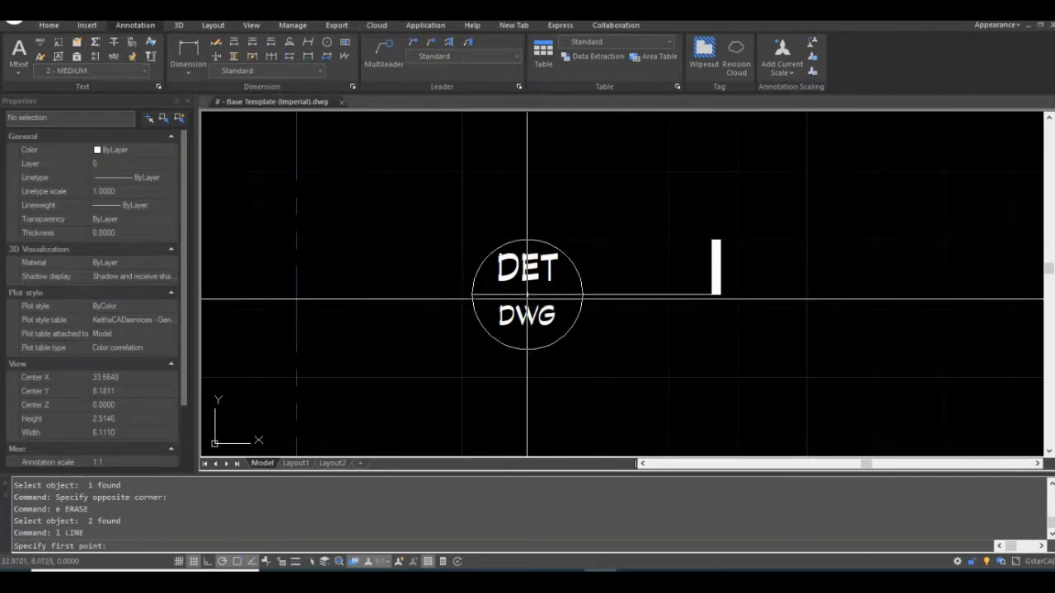
click(528, 240)
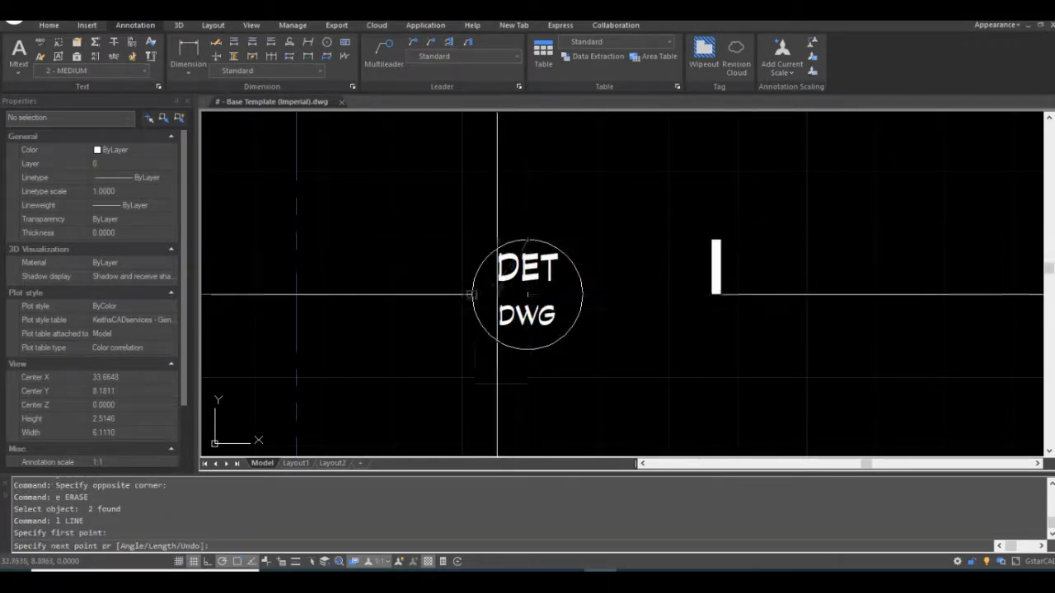
click(471, 294)
key(Return)
Draw a construction line from the circle's center to its upper-left edge at 135 degrees.
key(Return)
scroll(486, 272, up, 2)
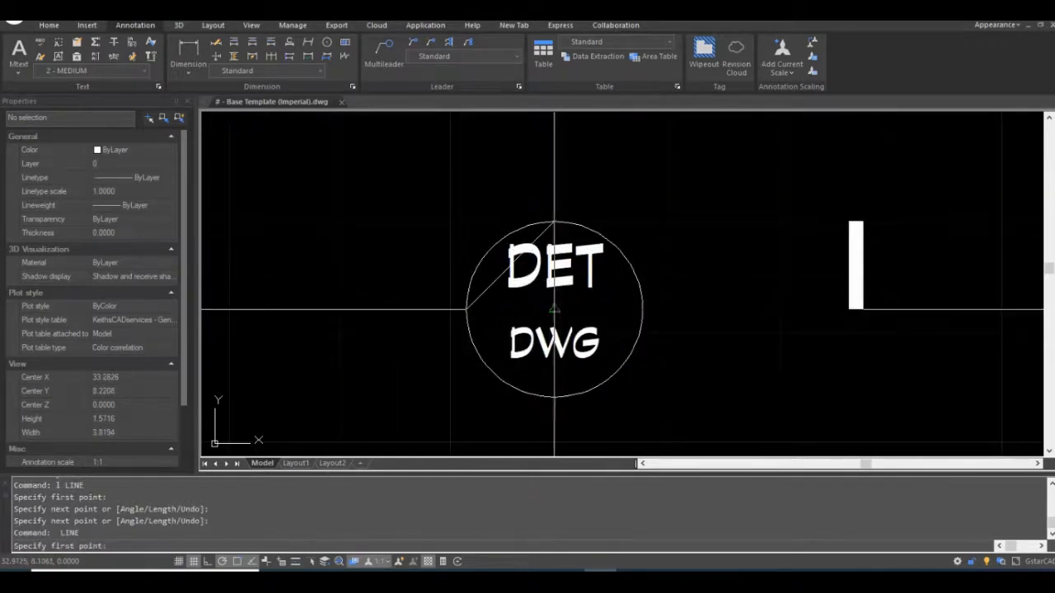
click(555, 309)
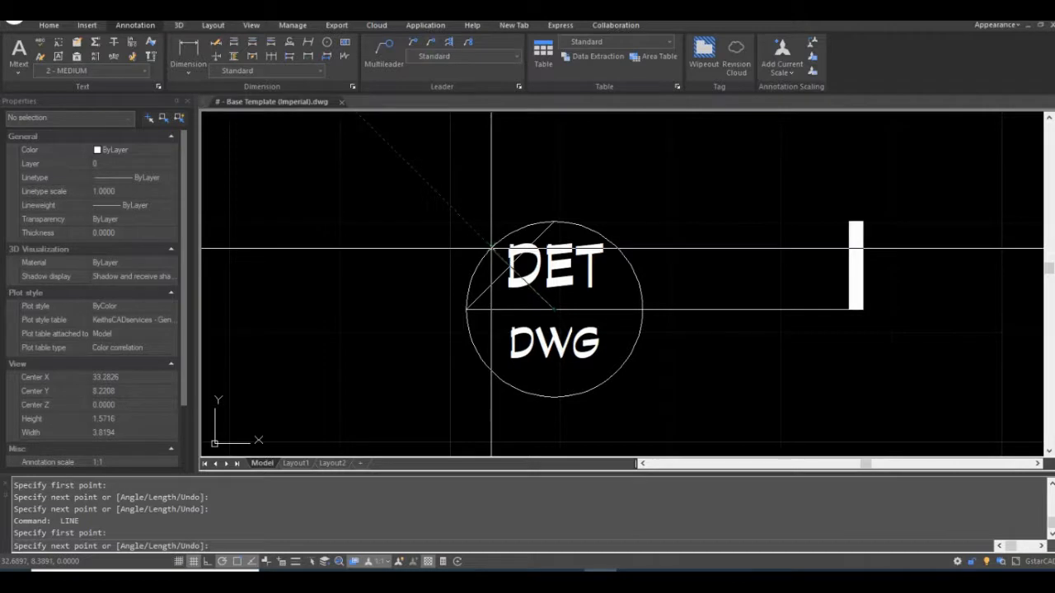
click(491, 247)
key(Return)
Move the diagonal line by its midpoint to the construction line's end on the circle, and erase the construction line.
click(493, 283)
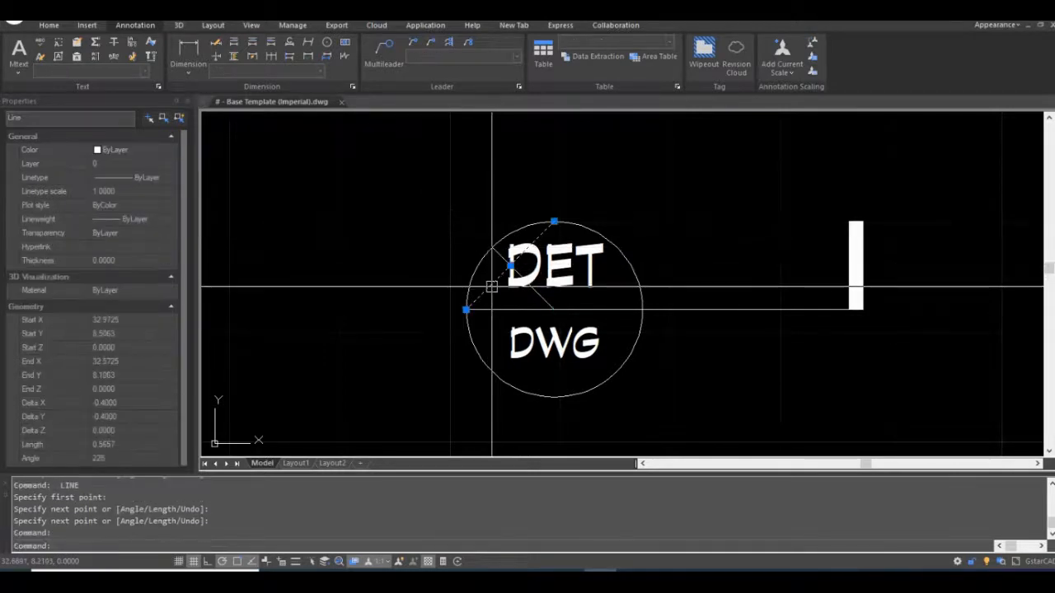
text(m)
key(Return)
click(511, 264)
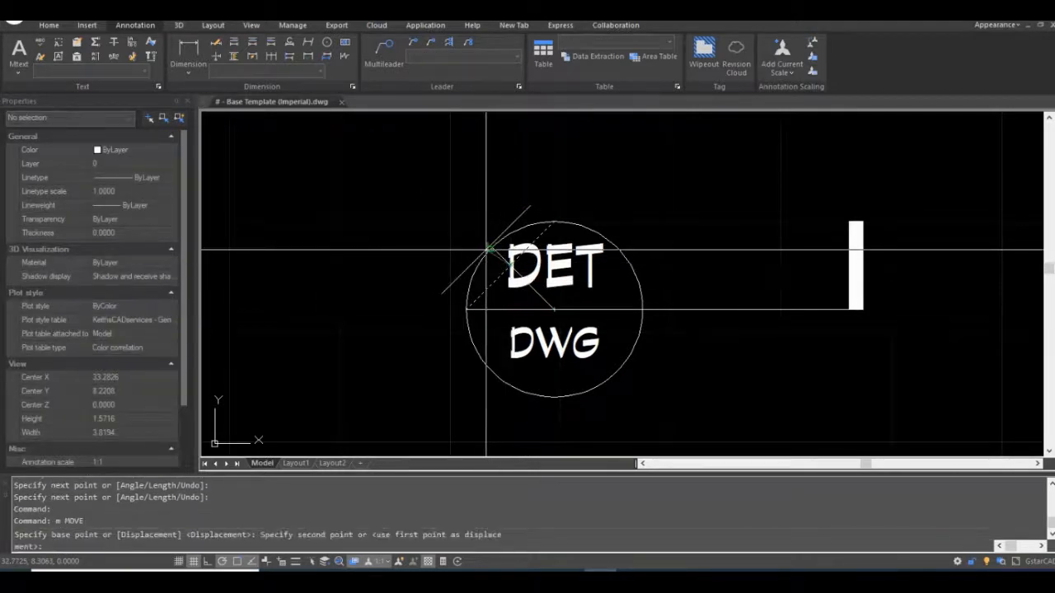
click(486, 264)
click(495, 245)
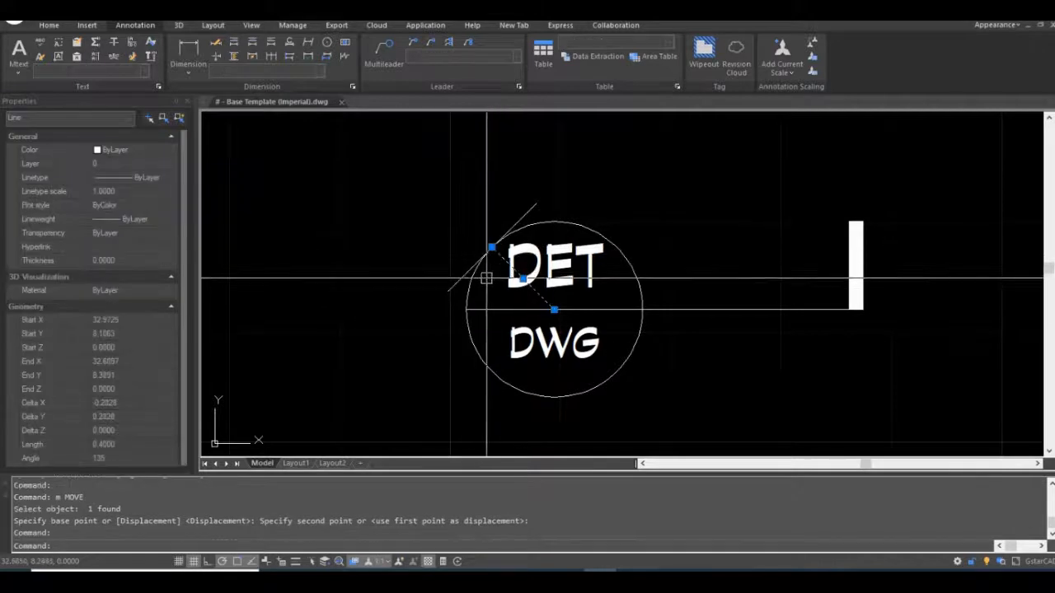
text(e)
key(Return)
Draw a short horizontal line outward from the circle's left quadrant and a short vertical line upward from its top quadrant.
text(l)
key(Return)
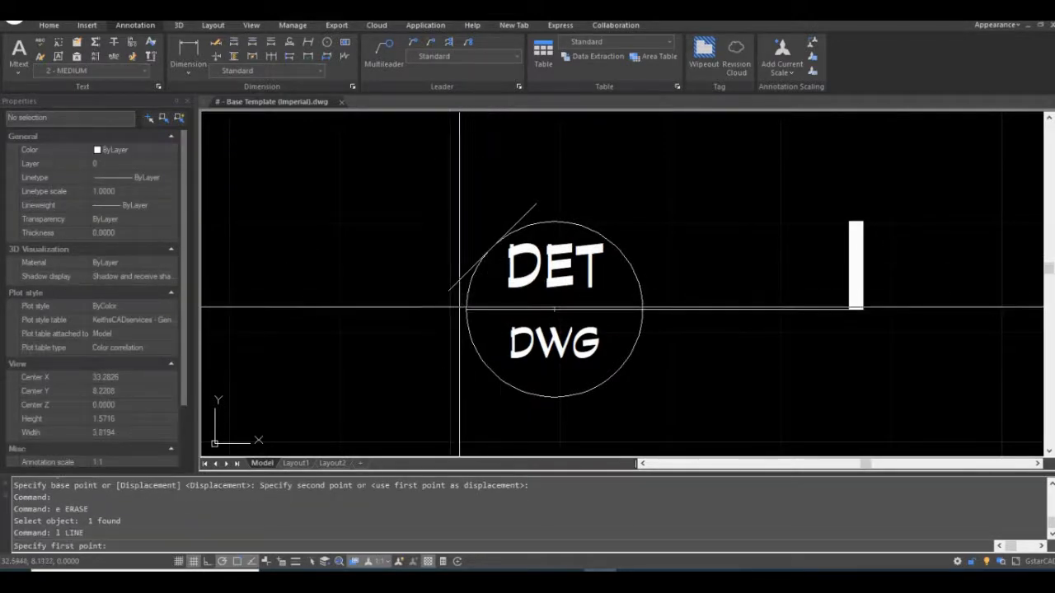
click(466, 310)
click(437, 310)
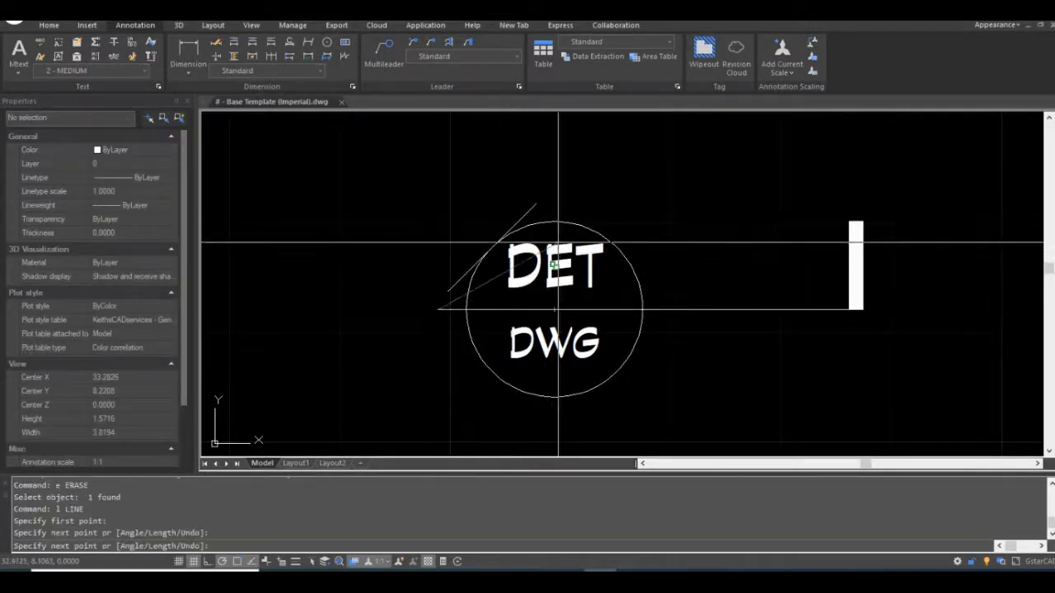
key(Return)
key(Return)
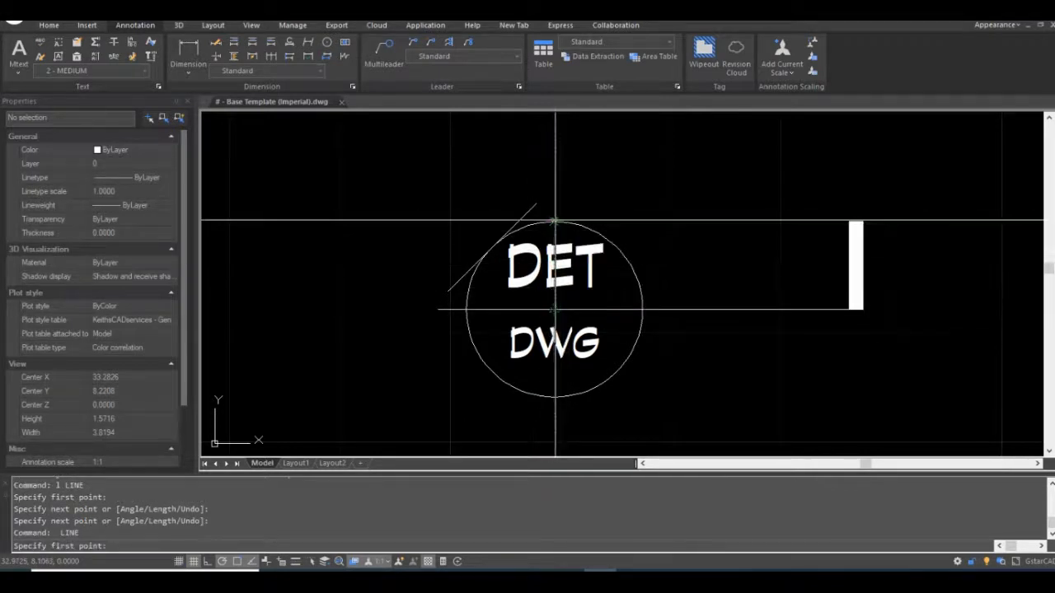
click(554, 221)
click(554, 189)
key(Return)
Fillet the diagonal line with radius 0 to the short vertical line and to the short horizontal line.
text(f)
key(Return)
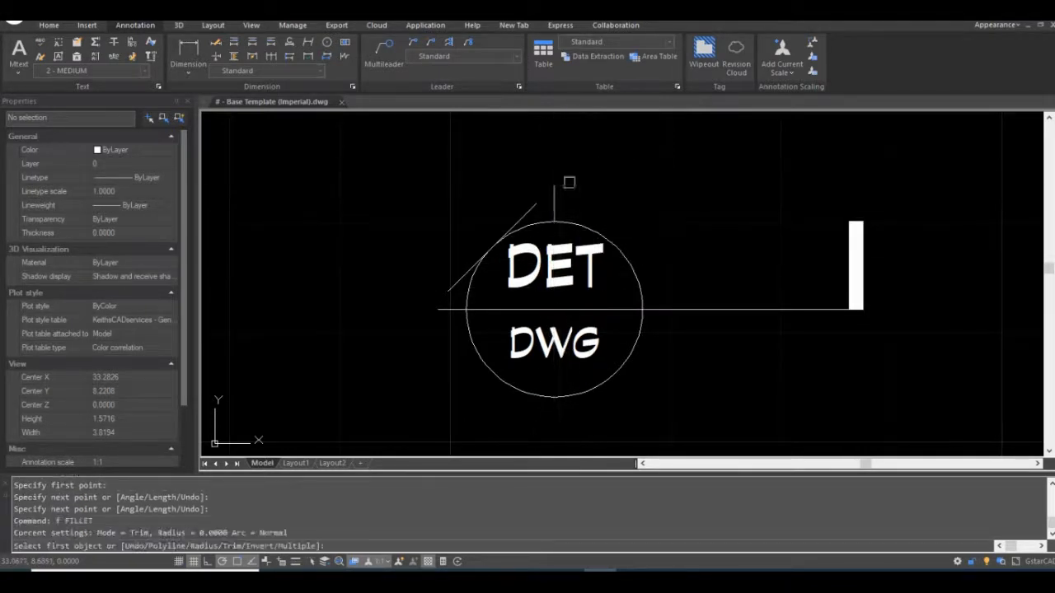
click(554, 197)
key(Return)
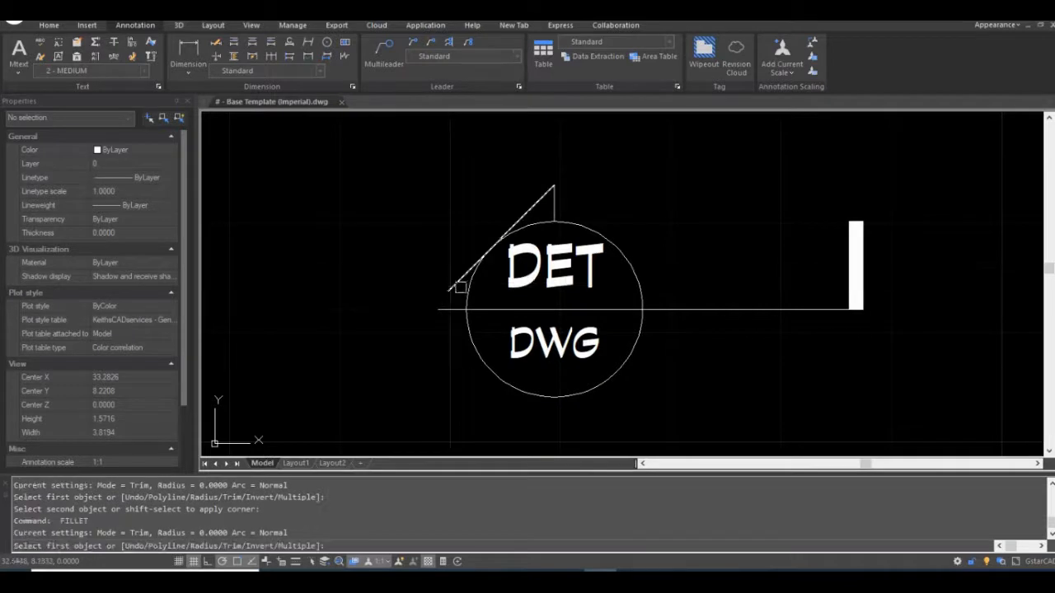
click(456, 288)
click(451, 307)
middle_drag(554, 206, 519, 238)
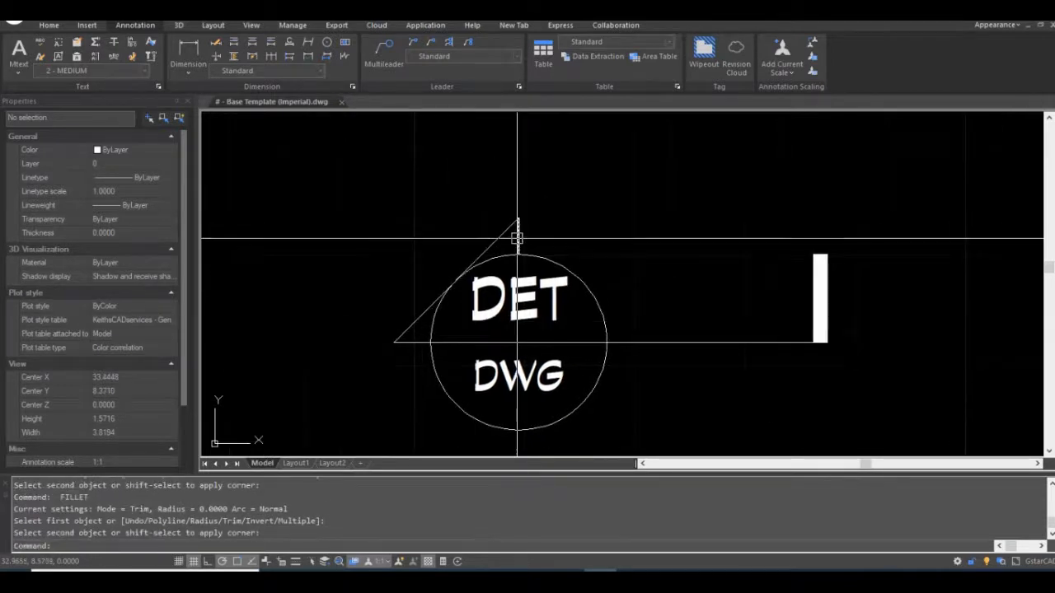
Erase the short vertical line above the circle's top quadrant.
click(518, 239)
text(e)
key(Return)
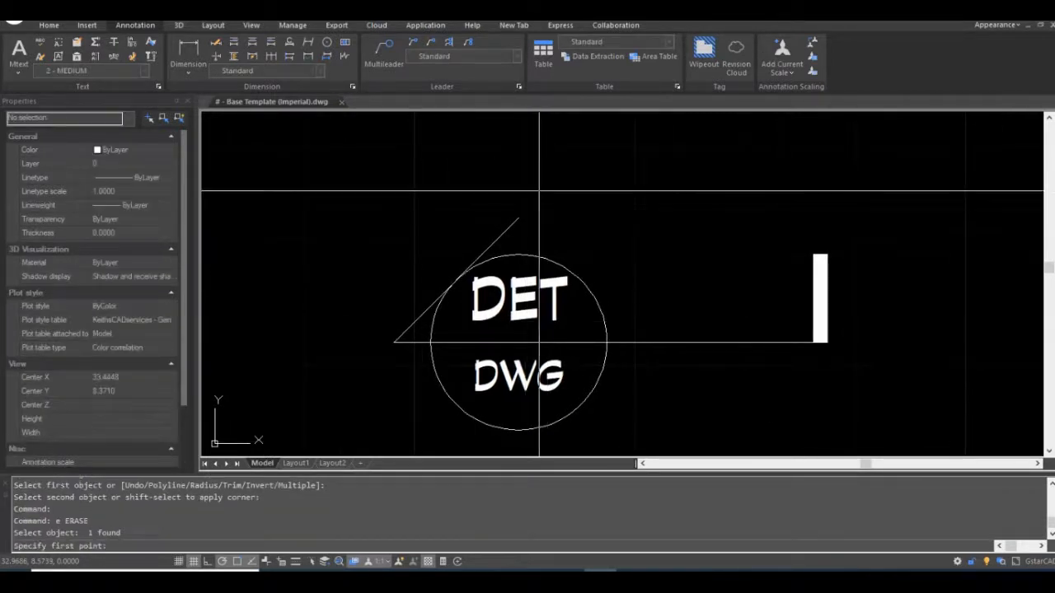
Draw the triangle's right side from the apex above the circle down to the horizontal line, mirroring the left side.
text(l)
key(Return)
click(519, 217)
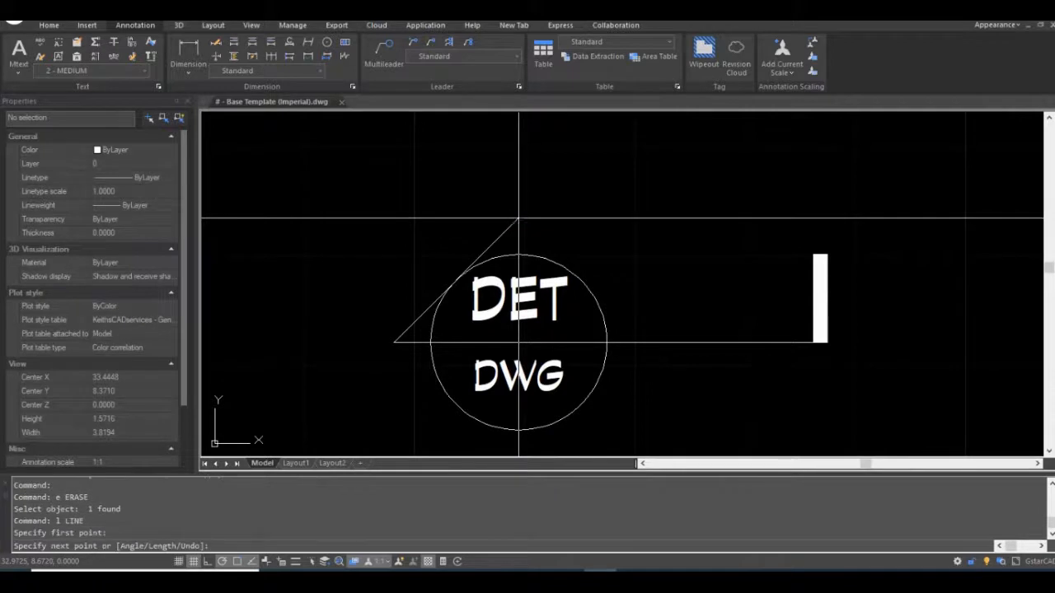
click(643, 342)
key(Return)
scroll(566, 329, down, 3)
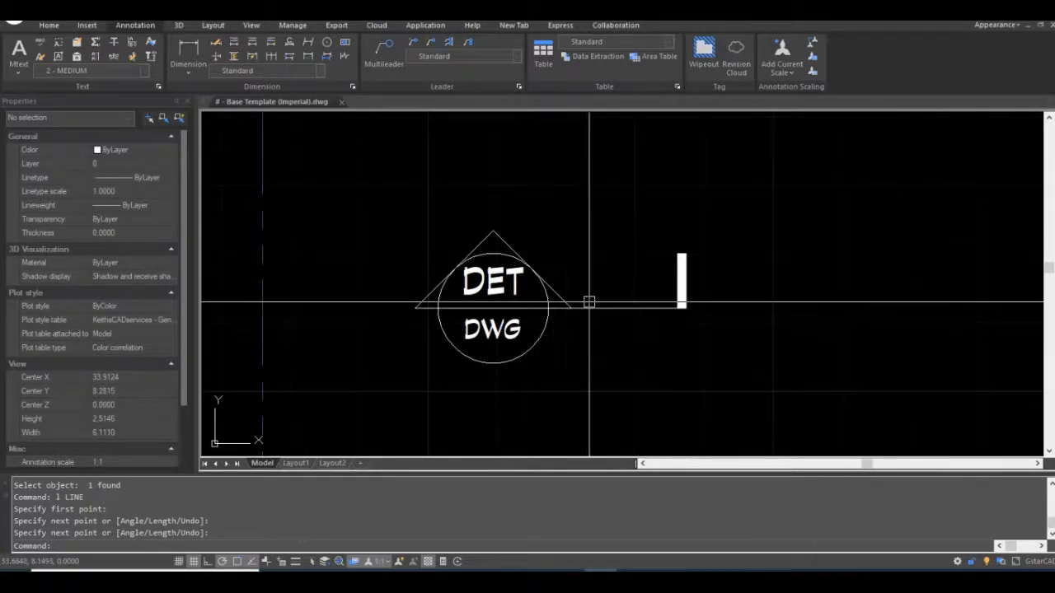
Hatch the three regions between the triangle and the circle with the ANSI31 pattern.
scroll(472, 244, up, 2)
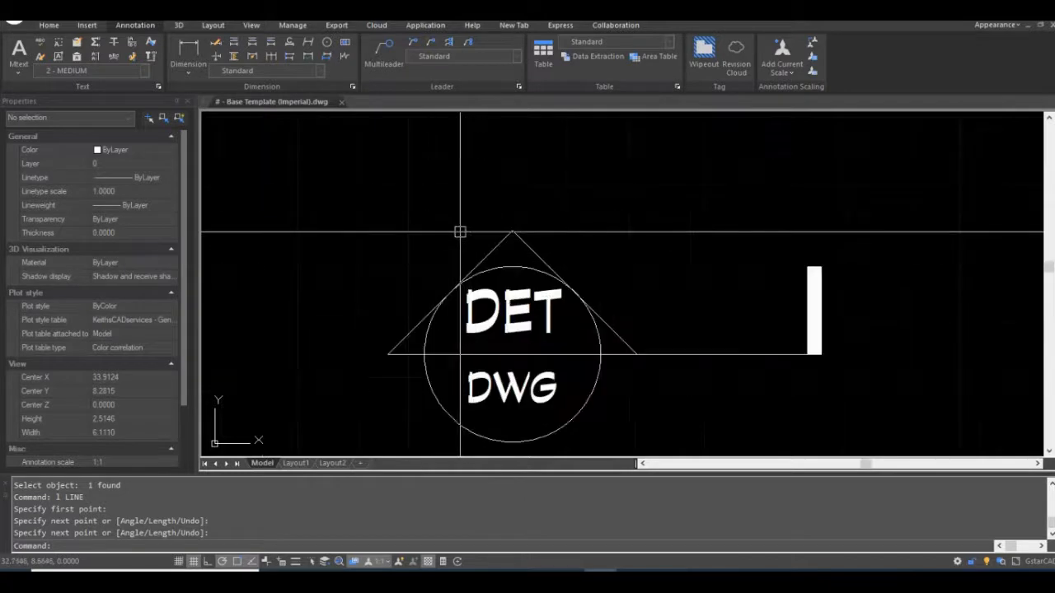
text(h)
key(Return)
click(502, 253)
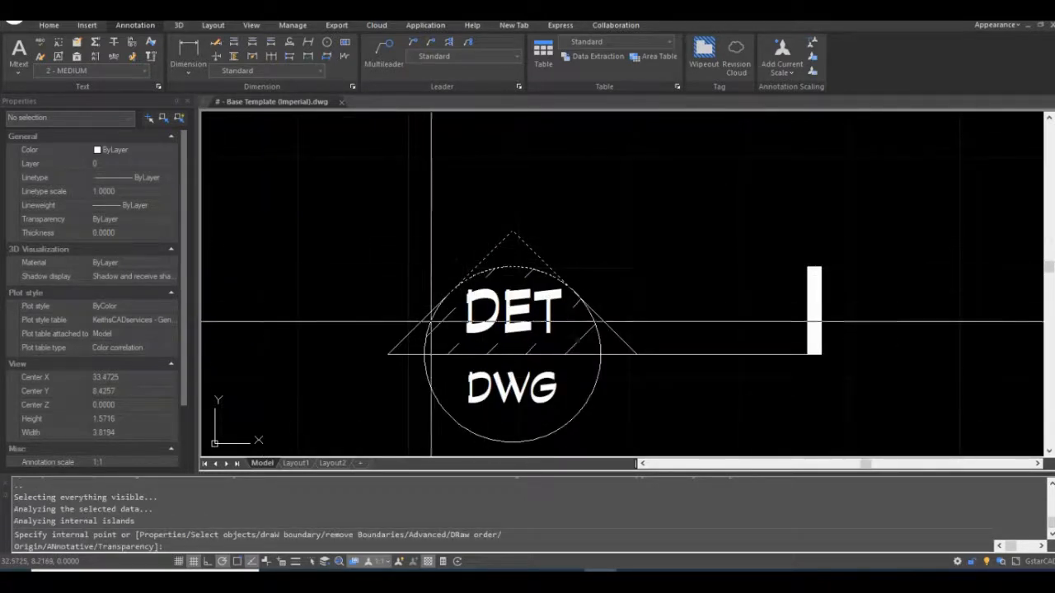
key(Return)
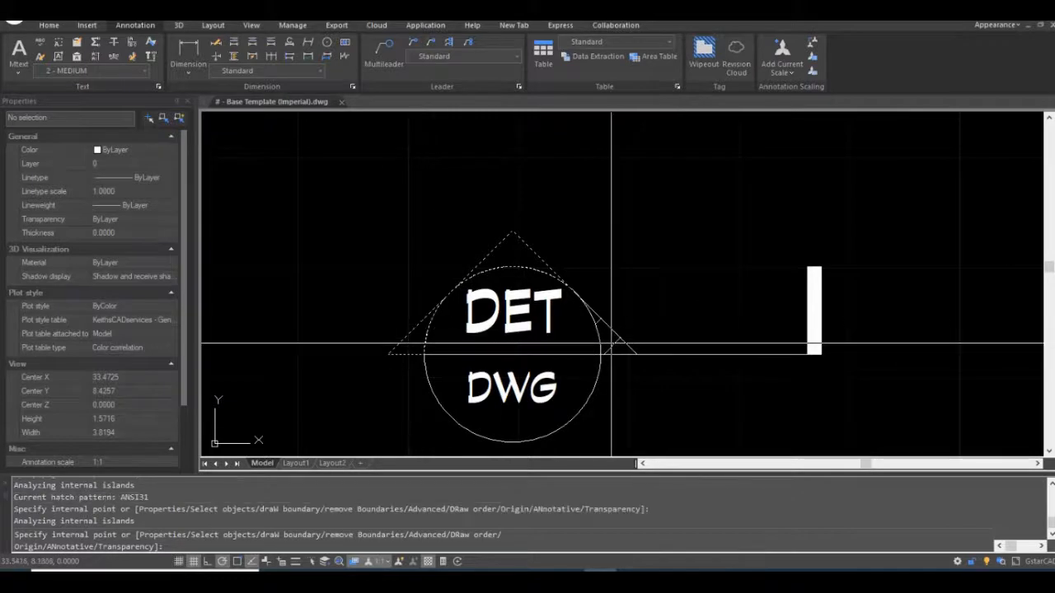
Match the triangle's right corner hatch to the solid fill of the bar at the line's end.
click(510, 260)
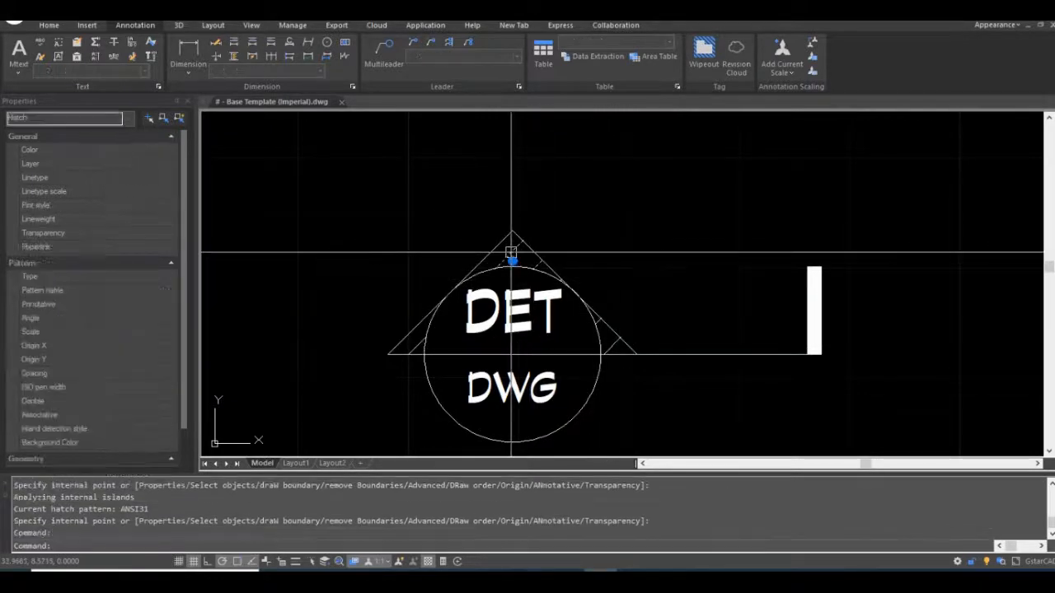
click(417, 326)
click(607, 339)
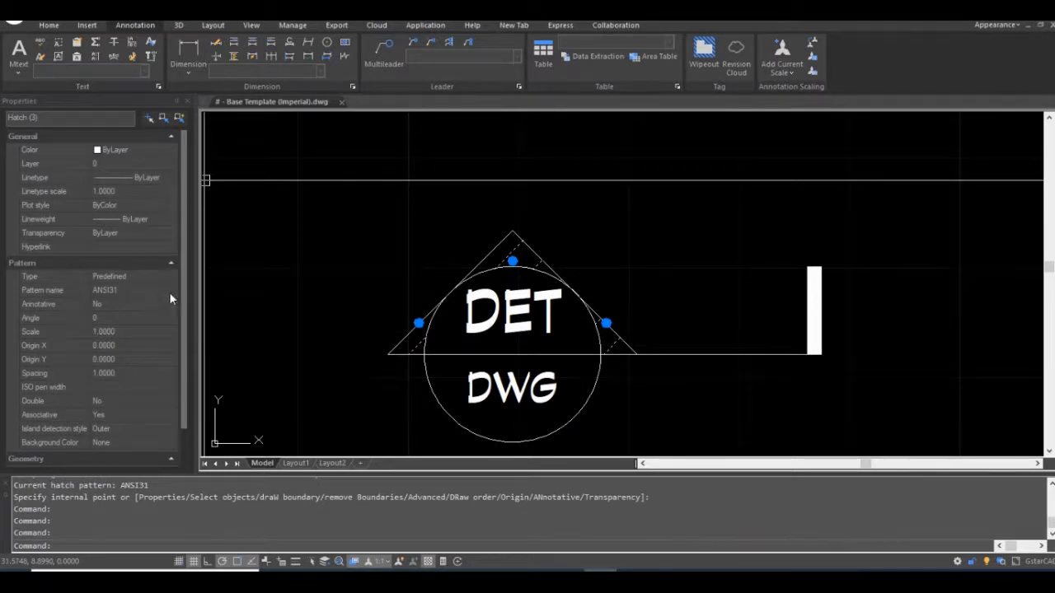
text(mm)
key(Return)
scroll(808, 294, up, 5)
click(814, 292)
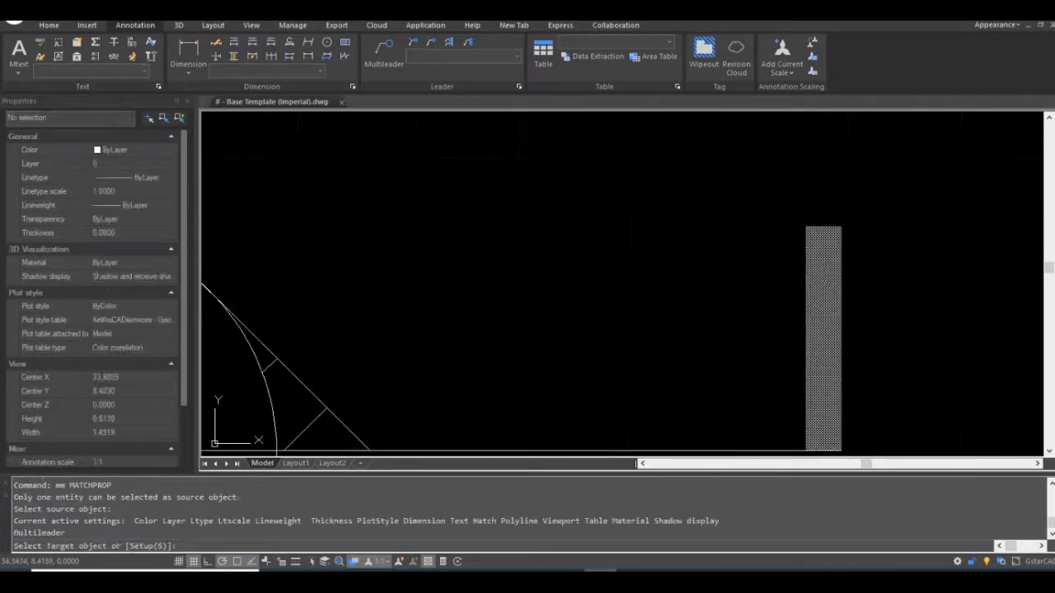
scroll(721, 299, down, 4)
scroll(572, 348, up, 2)
click(569, 349)
click(566, 353)
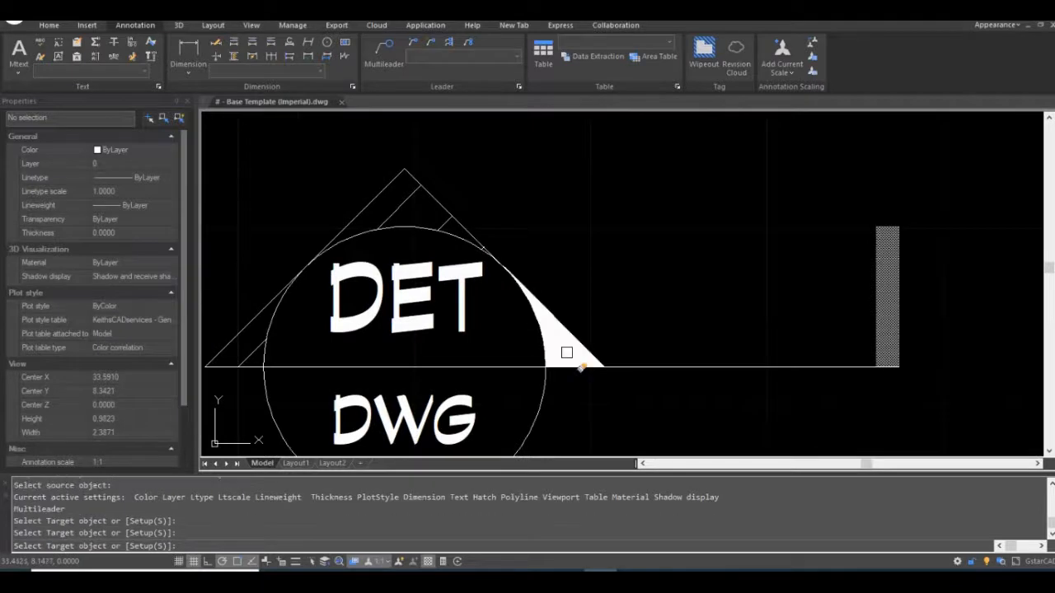
Apply the bar's solid fill properties to the hatches at the triangle's apex and left corner.
click(411, 204)
click(250, 347)
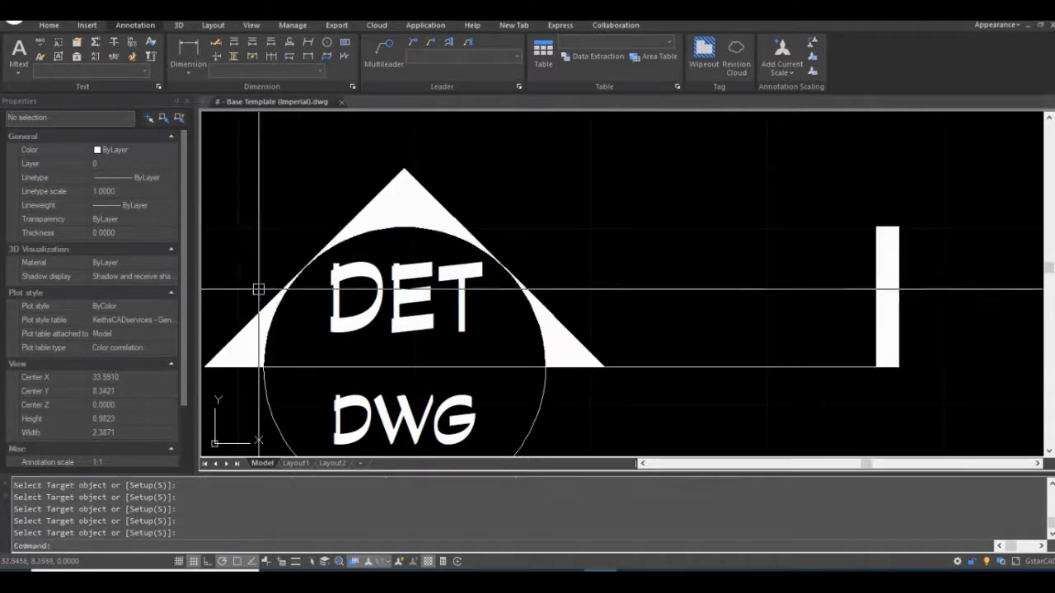
scroll(337, 223, down, 2)
key(Return)
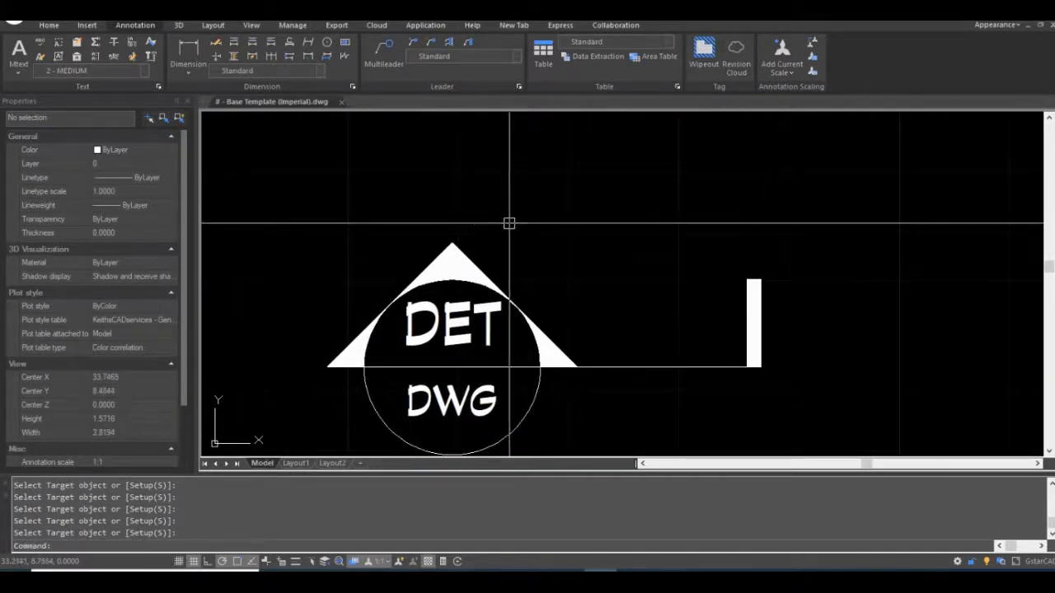
click(456, 223)
click(370, 250)
middle_drag(349, 317, 367, 259)
scroll(367, 260, up, 2)
click(381, 266)
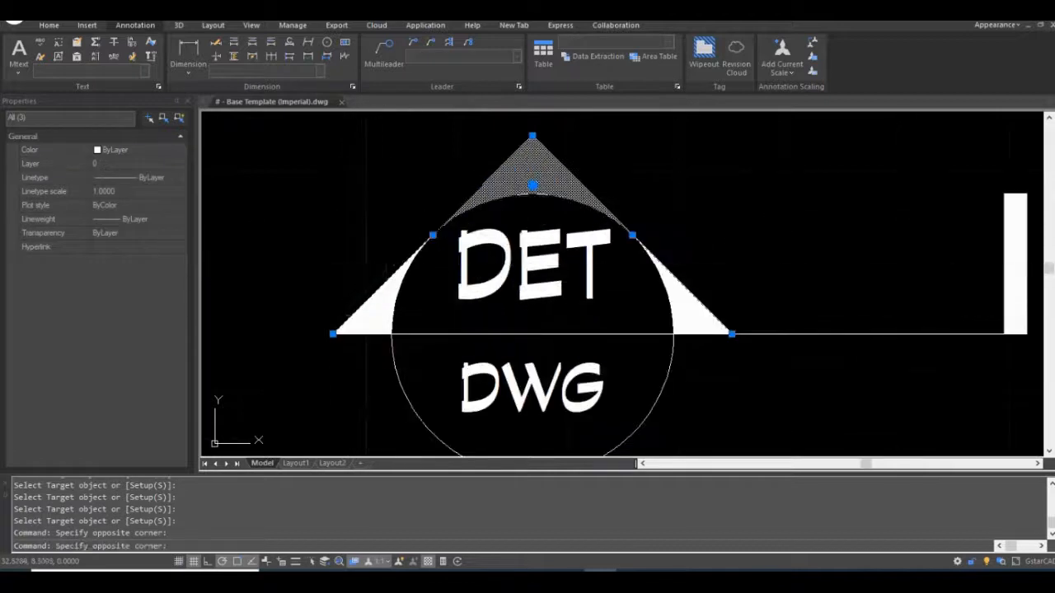
click(352, 307)
click(353, 336)
click(740, 333)
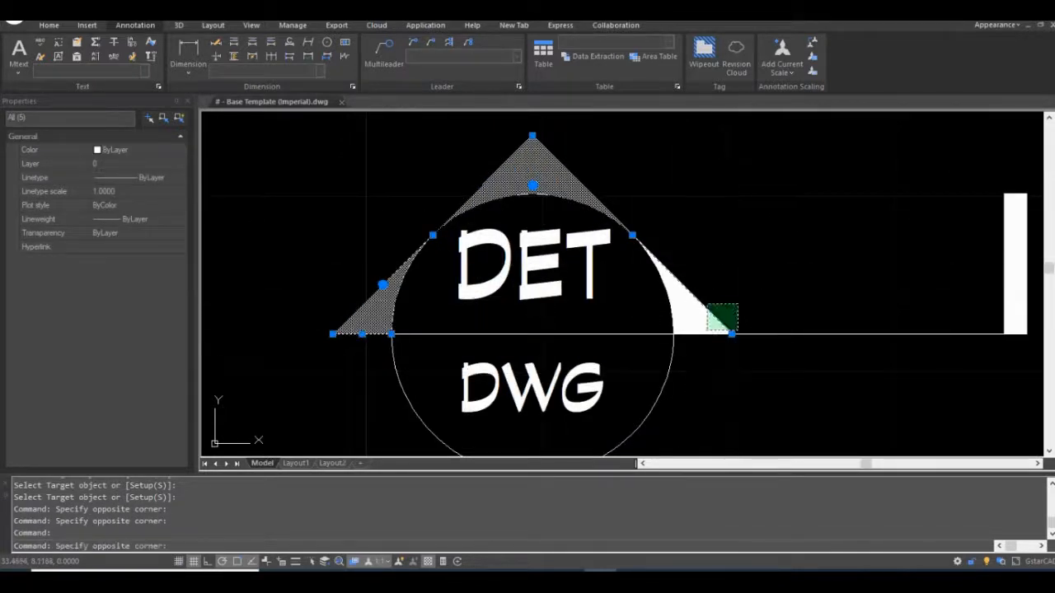
click(702, 302)
middle_drag(758, 282, 654, 327)
key(Escape)
key(Escape)
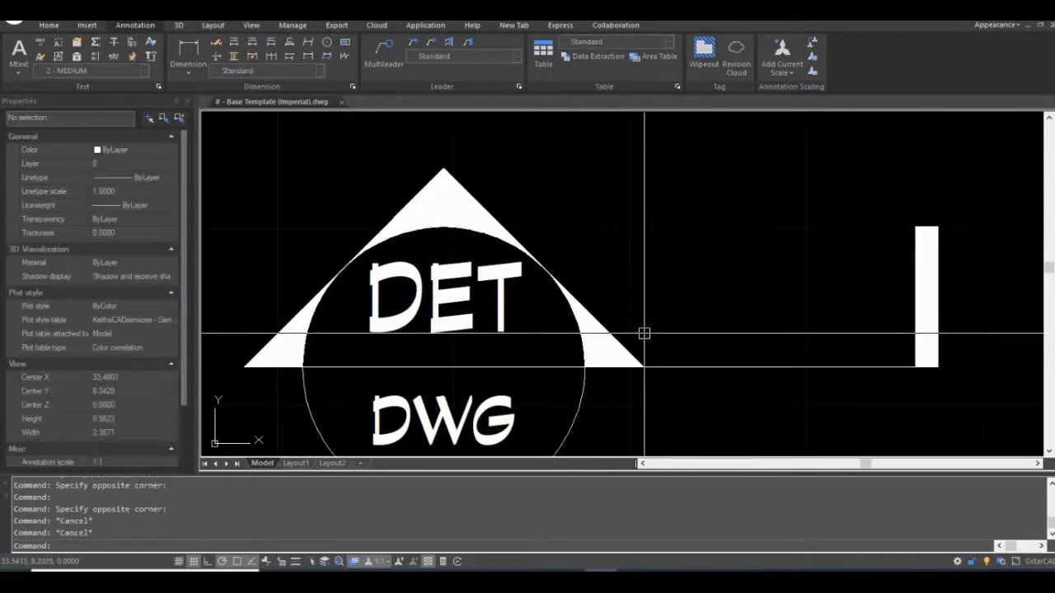
Draw a line along the base of the right solid corner, from the triangle's right corner to the circle's edge.
text(l)
key(Return)
click(642, 367)
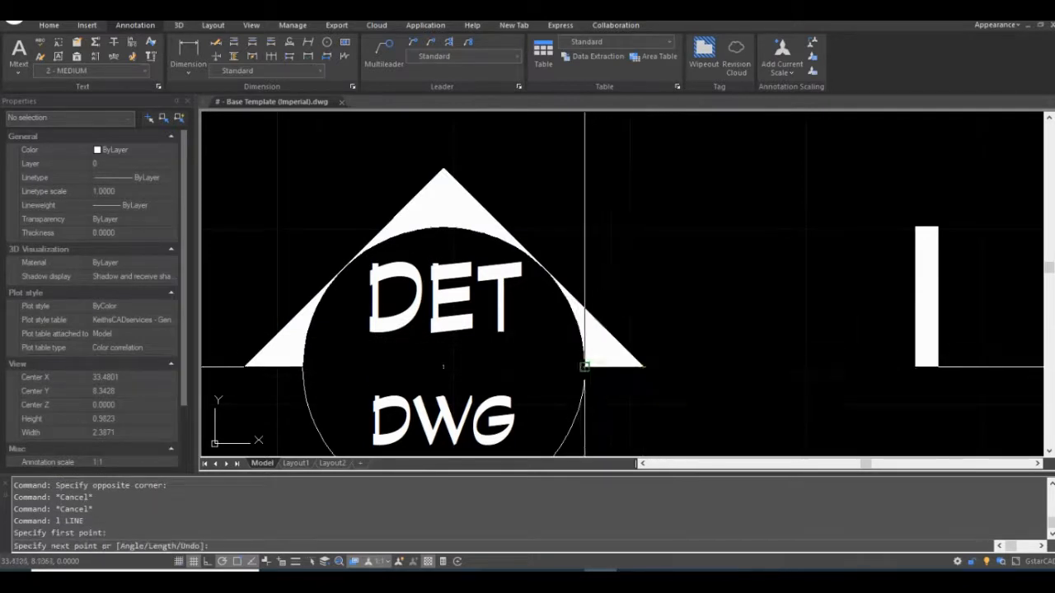
click(585, 366)
key(Return)
Make the triangle's seven lines and solid hatches a block named X-SECTION MARK ARROW, based at the circle's centre, and close its block editor.
click(608, 367)
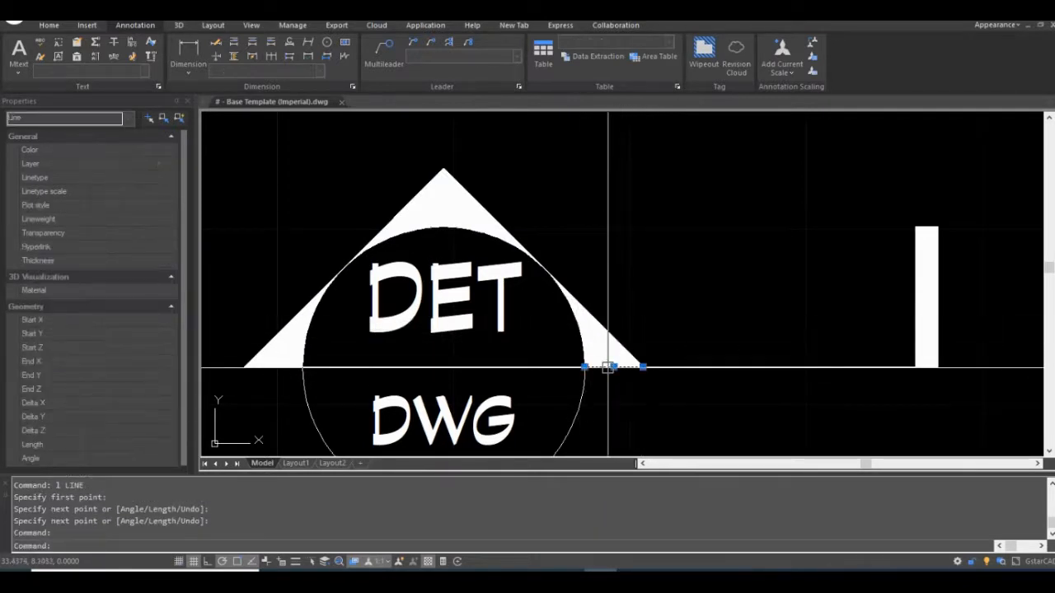
click(624, 325)
click(587, 348)
click(508, 146)
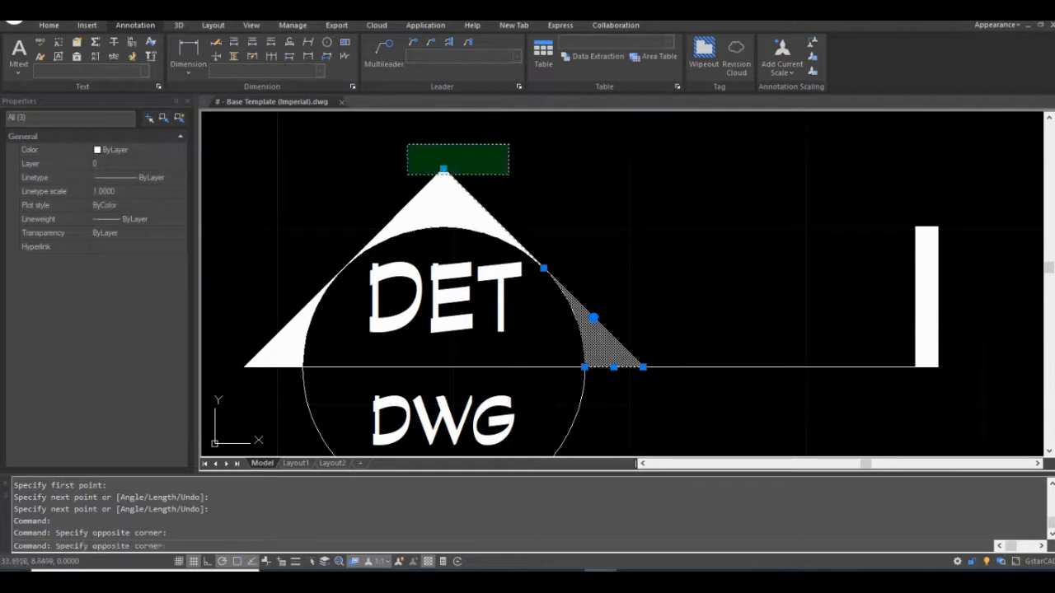
click(407, 174)
mouse_move(302, 231)
middle_down()
mouse_move(412, 242)
mouse_move(412, 168)
mouse_move(384, 278)
middle_up()
click(342, 282)
click(489, 332)
scroll(384, 278, up, 2)
middle_drag(570, 328, 534, 286)
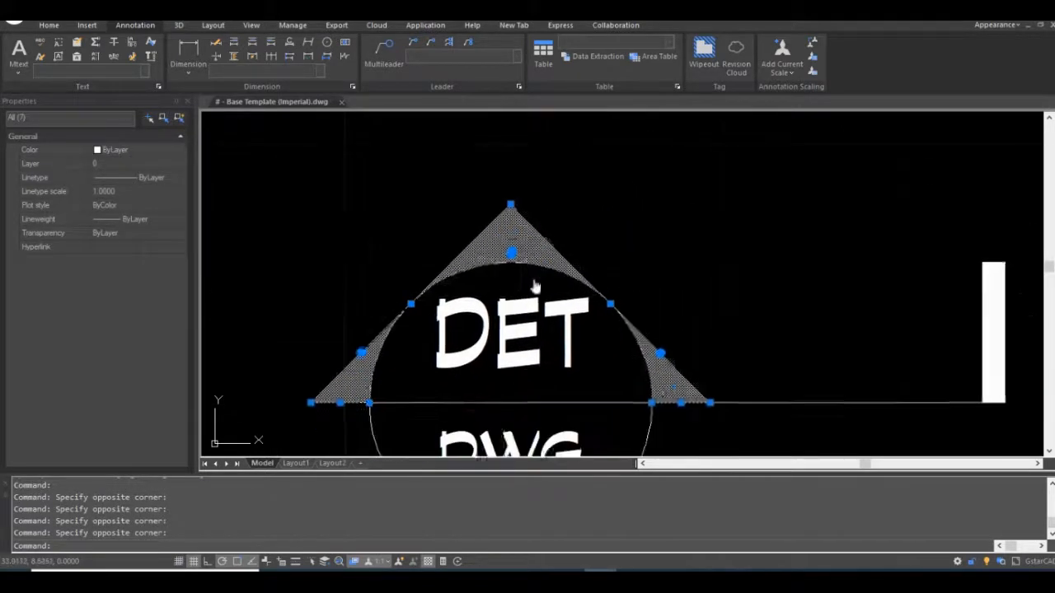
scroll(502, 197, down, 2)
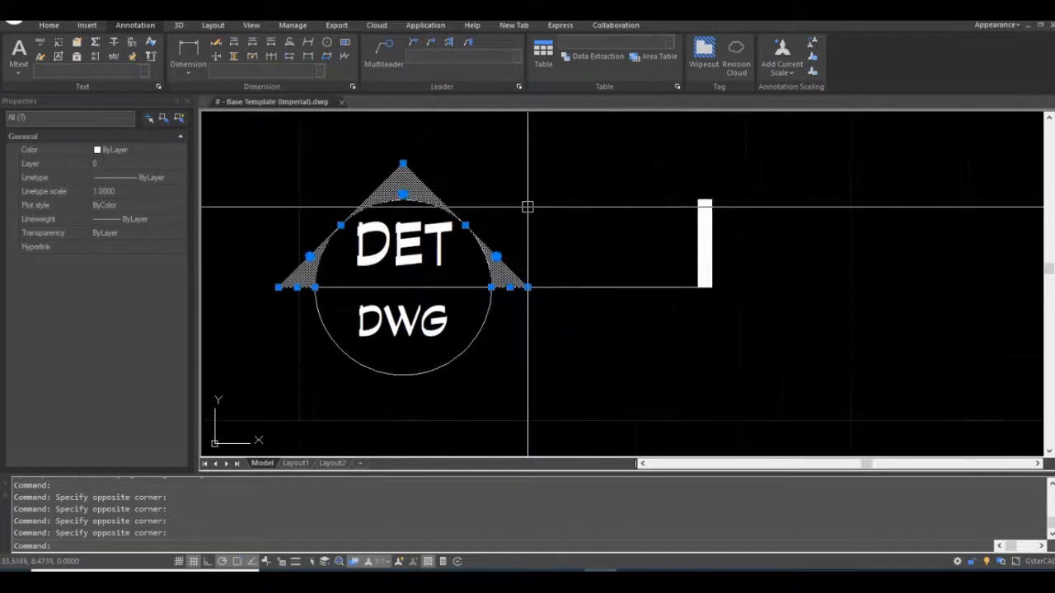
mouse_move(495, 206)
middle_down()
mouse_move(483, 223)
mouse_move(527, 204)
middle_up()
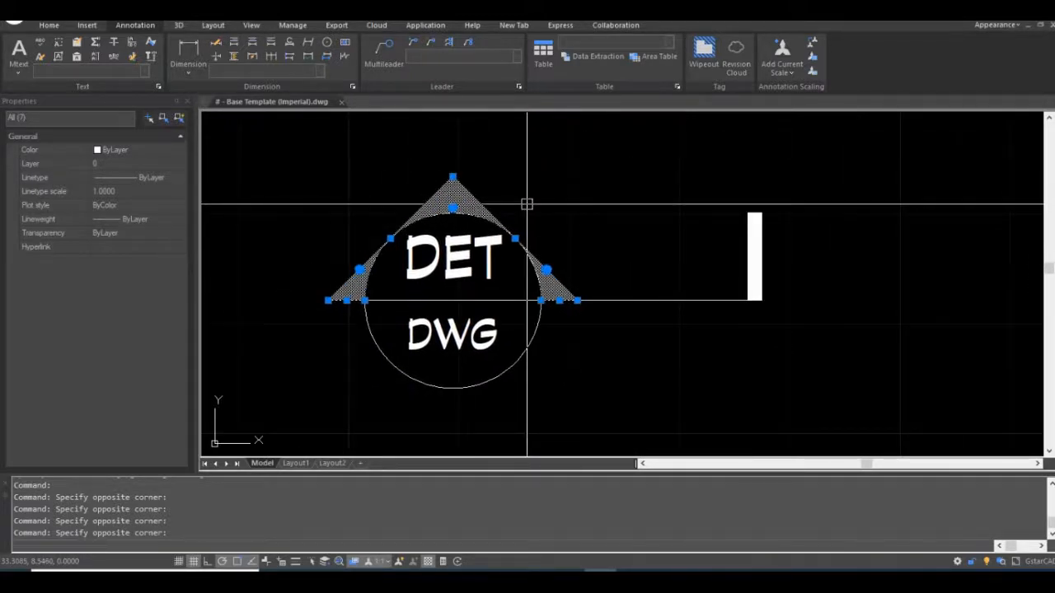
text(b)
key(Return)
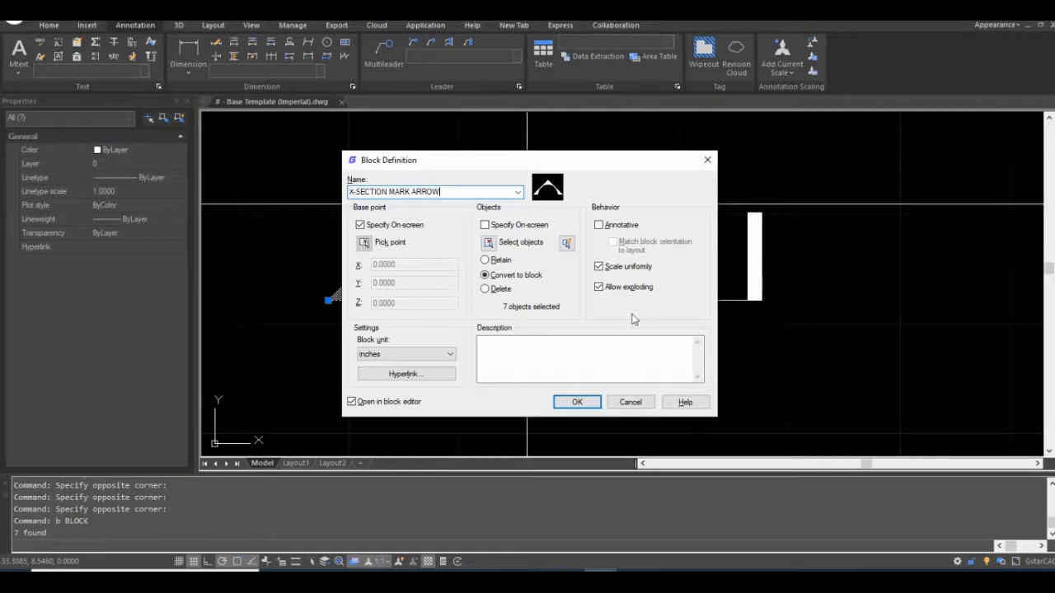
click(577, 402)
click(453, 300)
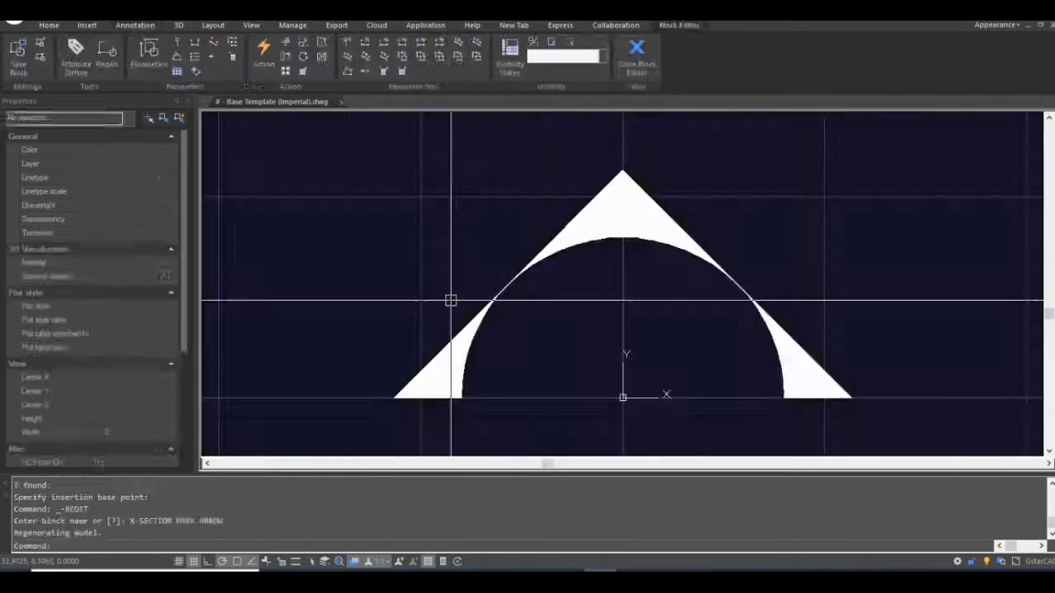
click(636, 62)
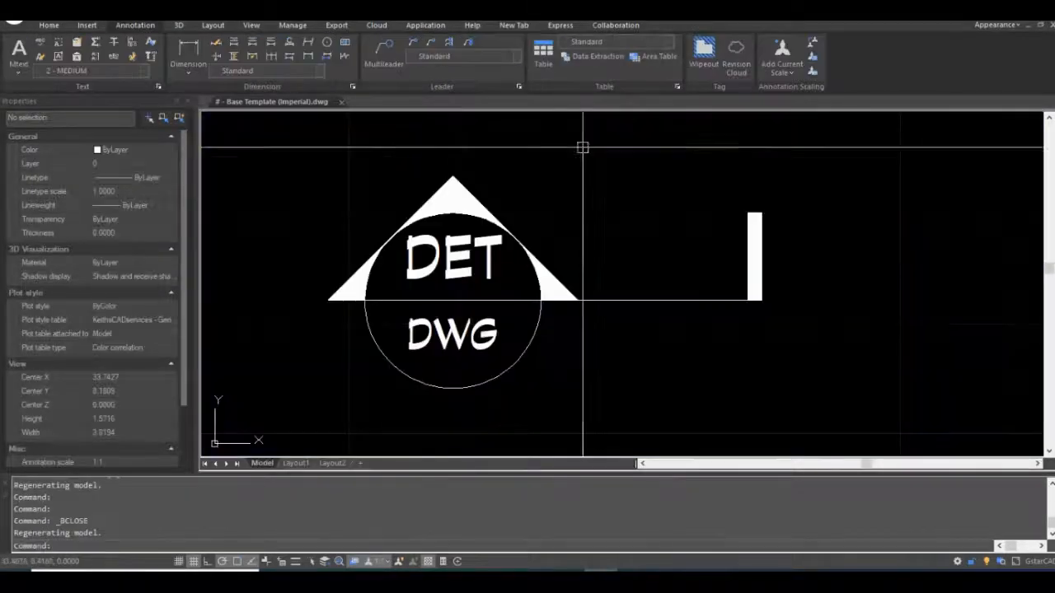
Define the whole section mark as an annotative block named #-ANNO-SECTION MARK, based at the circle's centre and opened for block editing.
scroll(549, 247, down, 3)
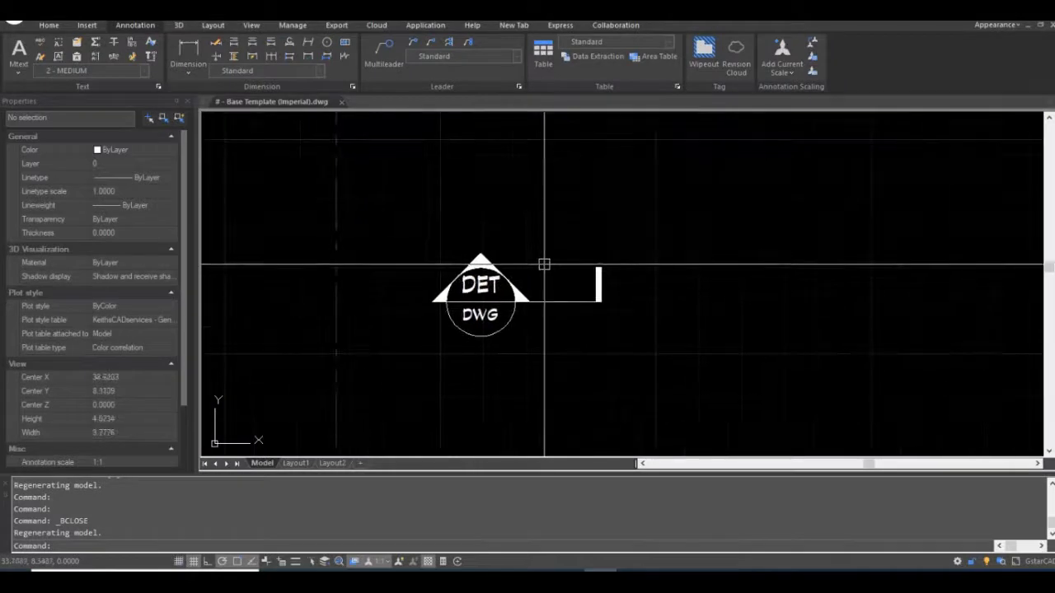
scroll(543, 265, up, 2)
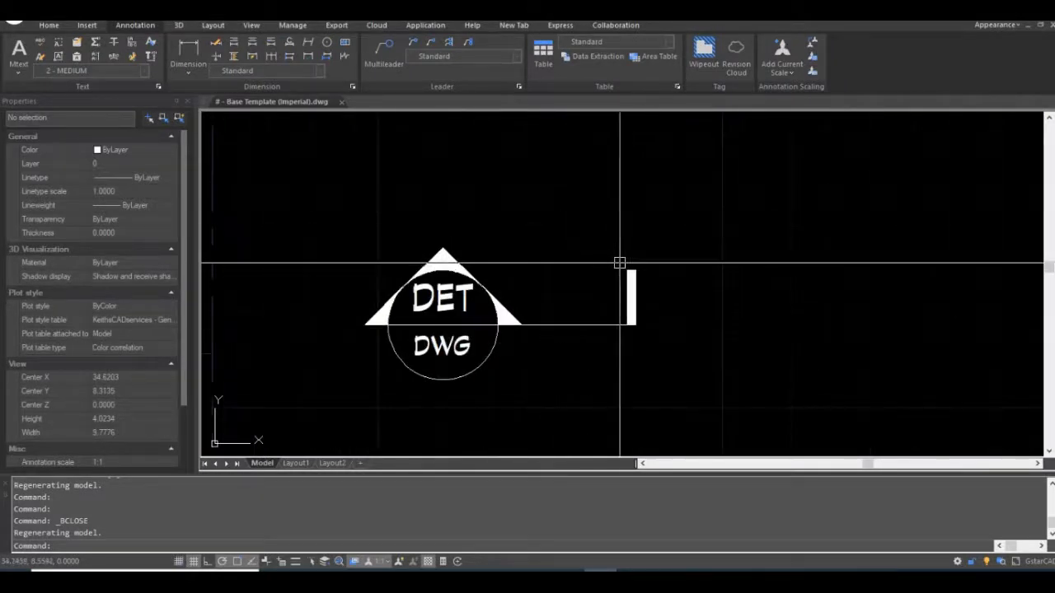
scroll(587, 280, down, 2)
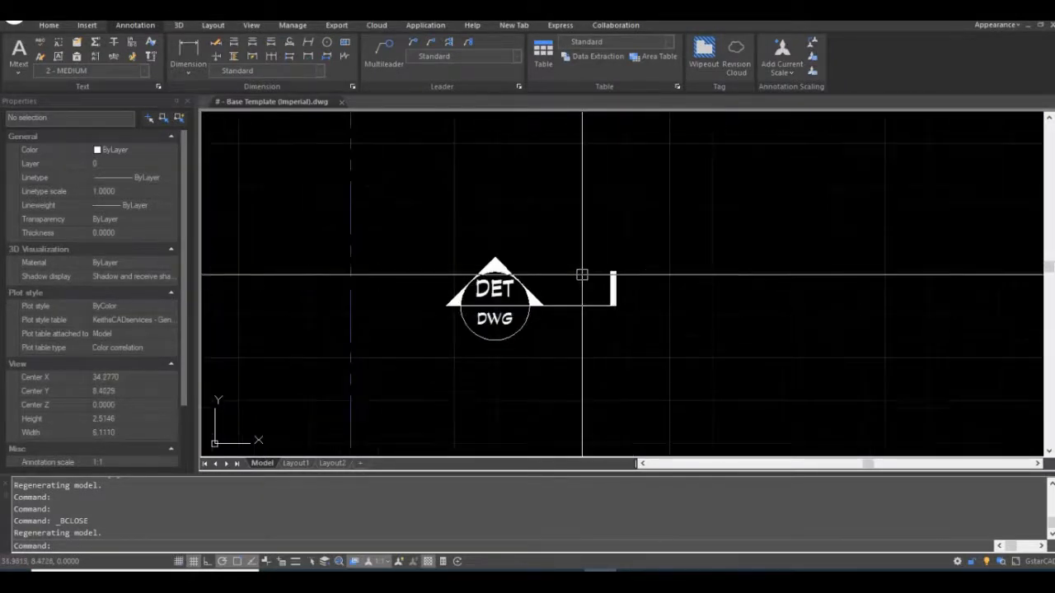
click(425, 230)
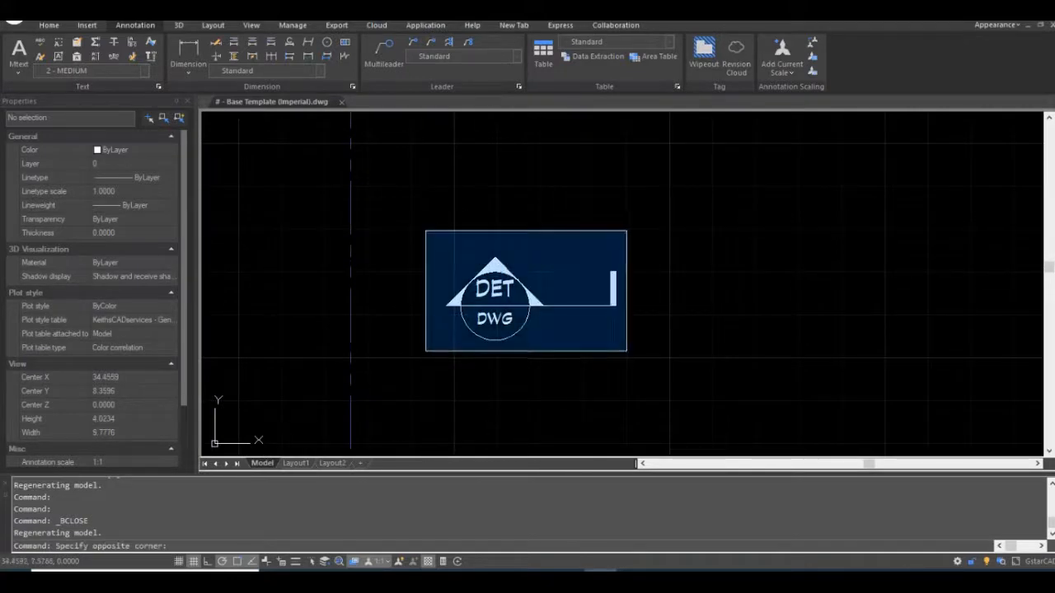
click(627, 349)
text(b)
key(Return)
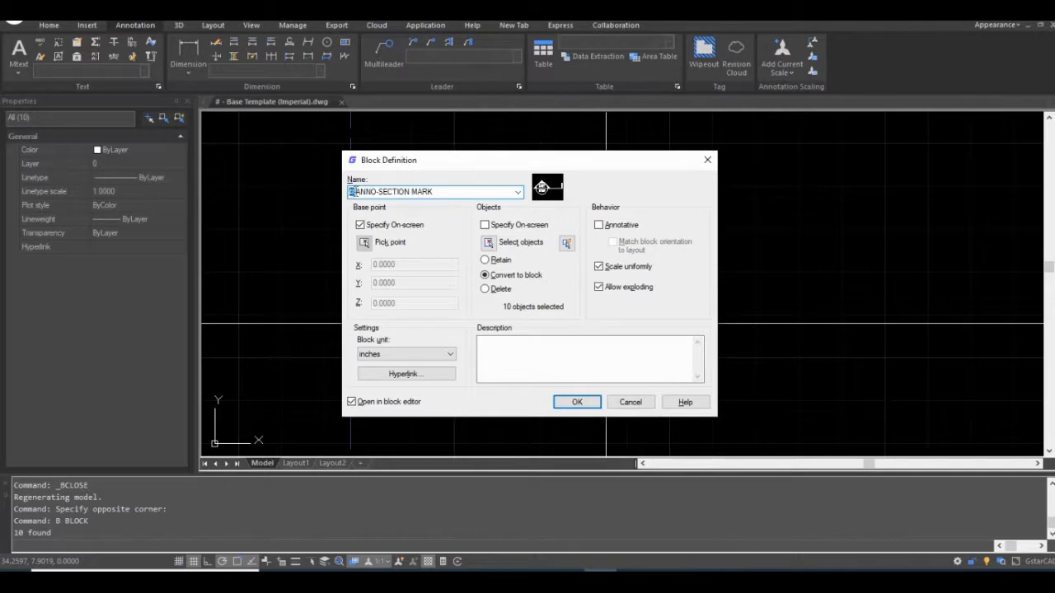
click(519, 192)
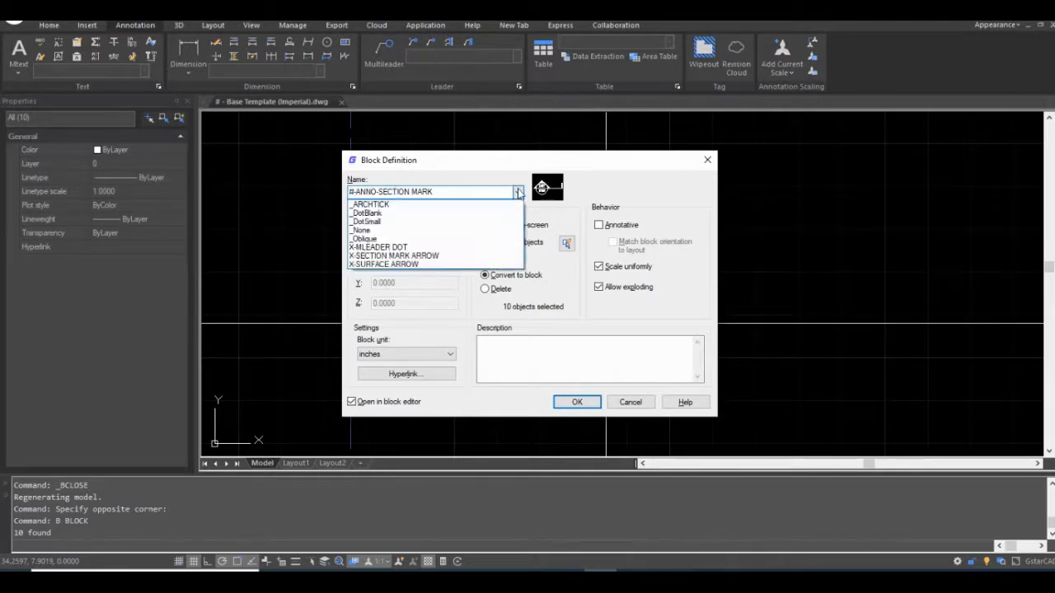
click(518, 191)
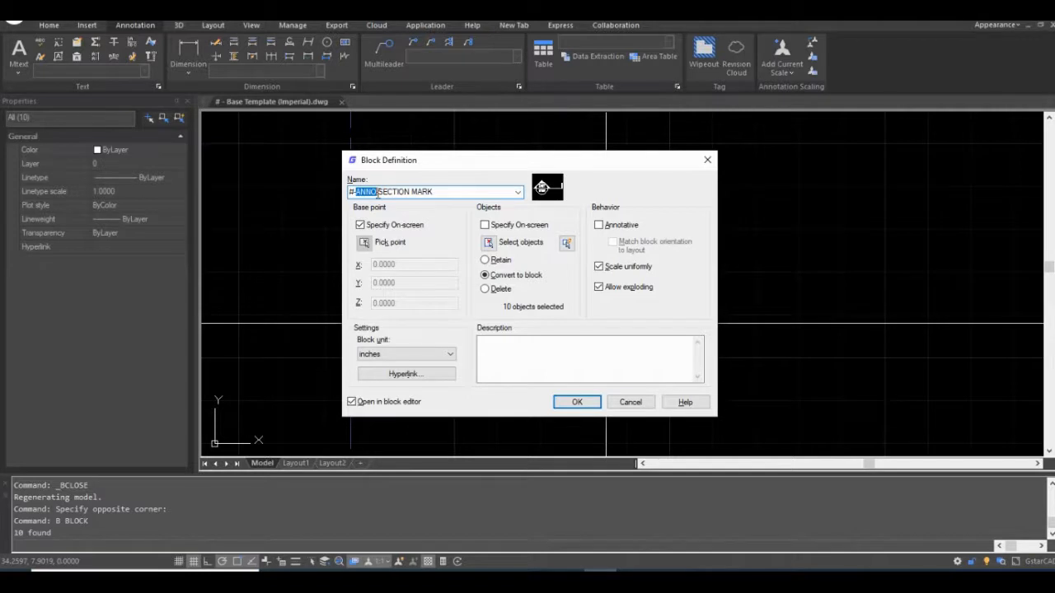
click(435, 190)
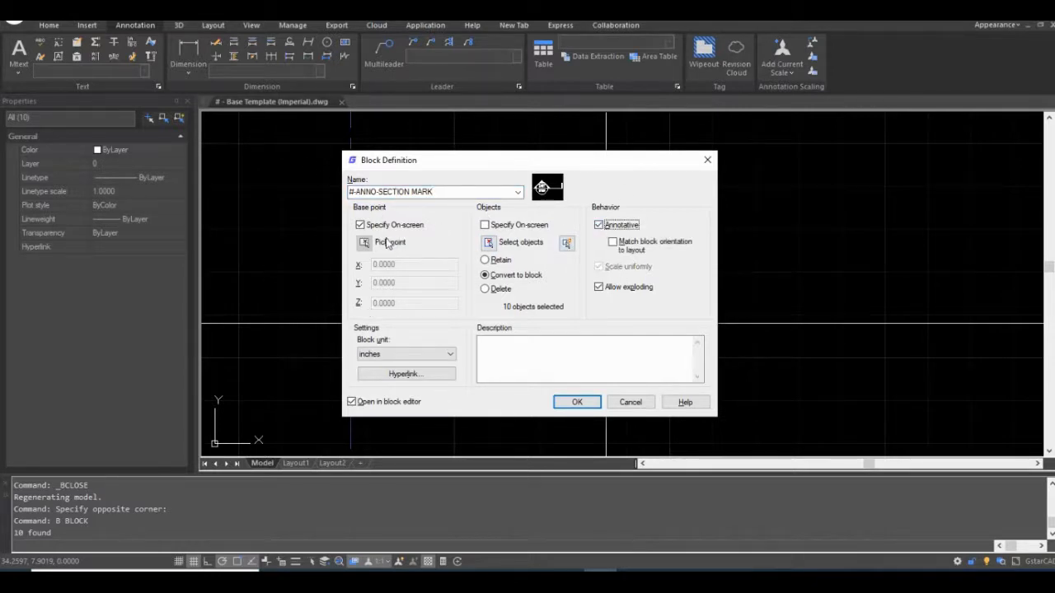
click(577, 402)
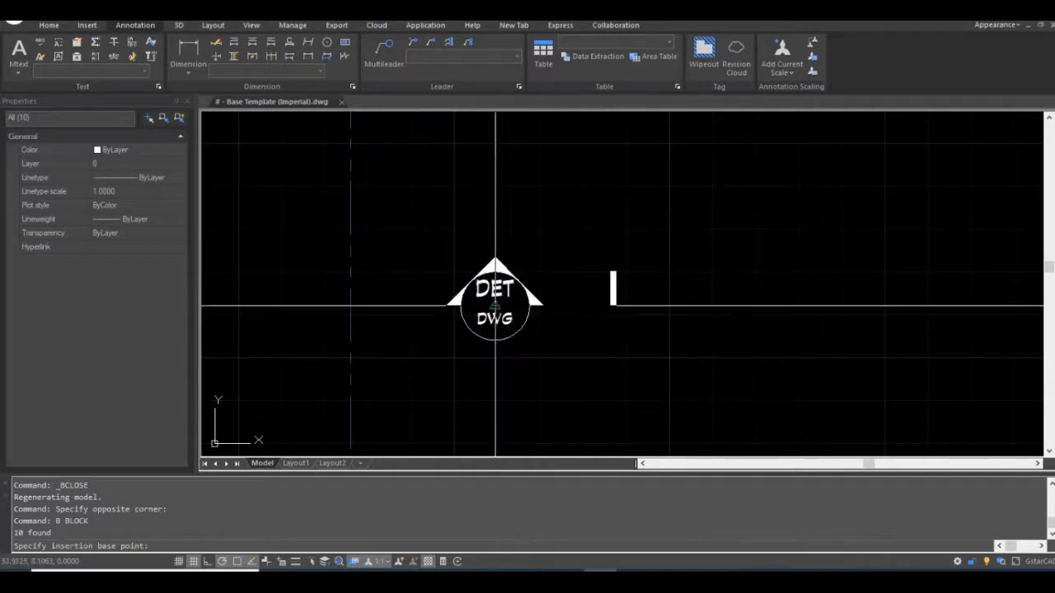
Add a linear stretch parameter set from the circle's right edge to the bar's lower outer corner, with its label above the mark.
scroll(538, 289, down, 5)
scroll(499, 278, up, 3)
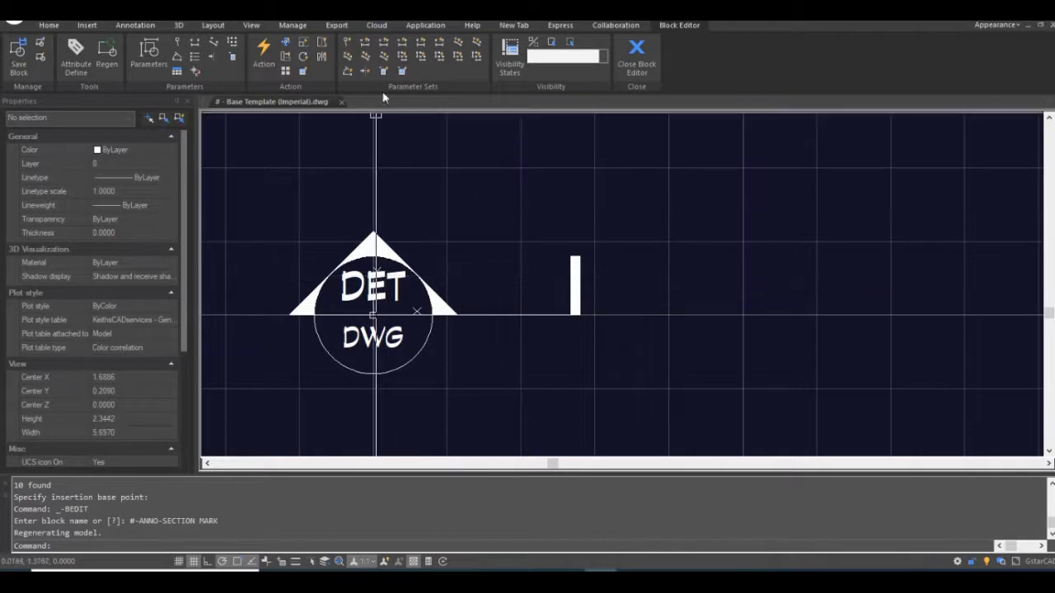
click(363, 48)
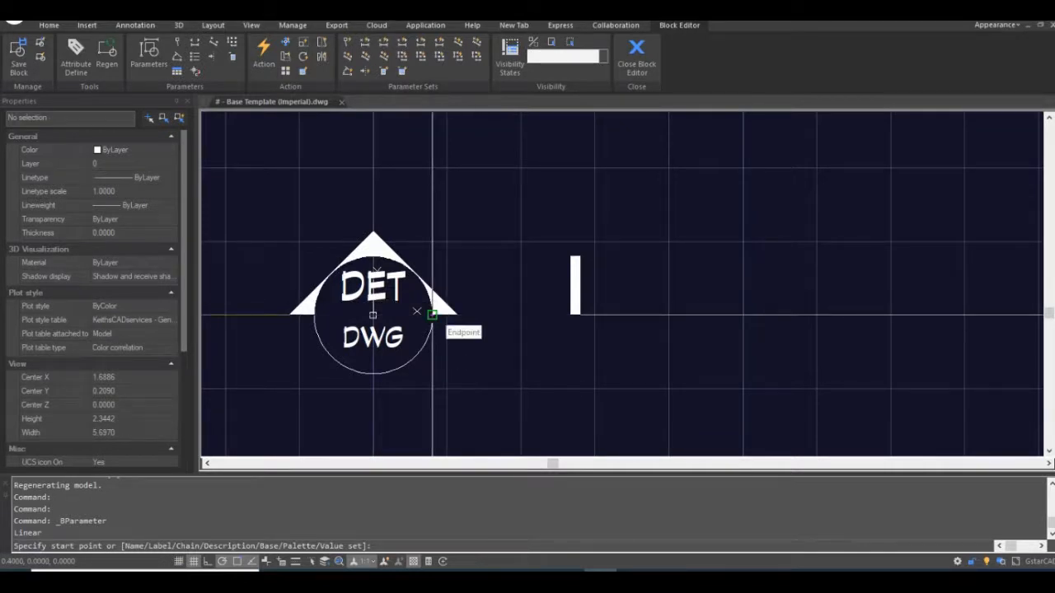
key(Escape)
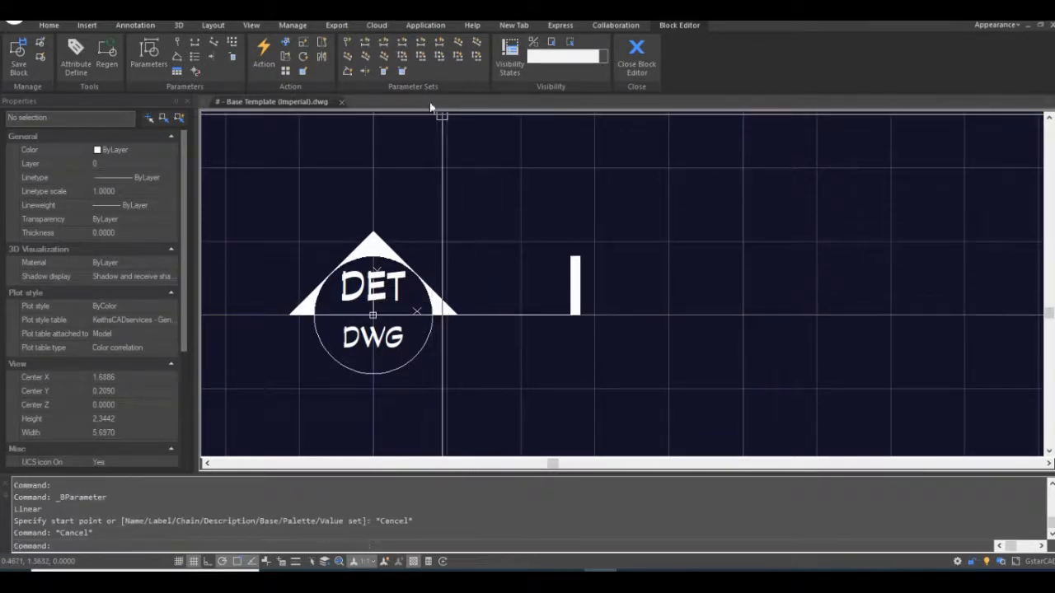
click(388, 46)
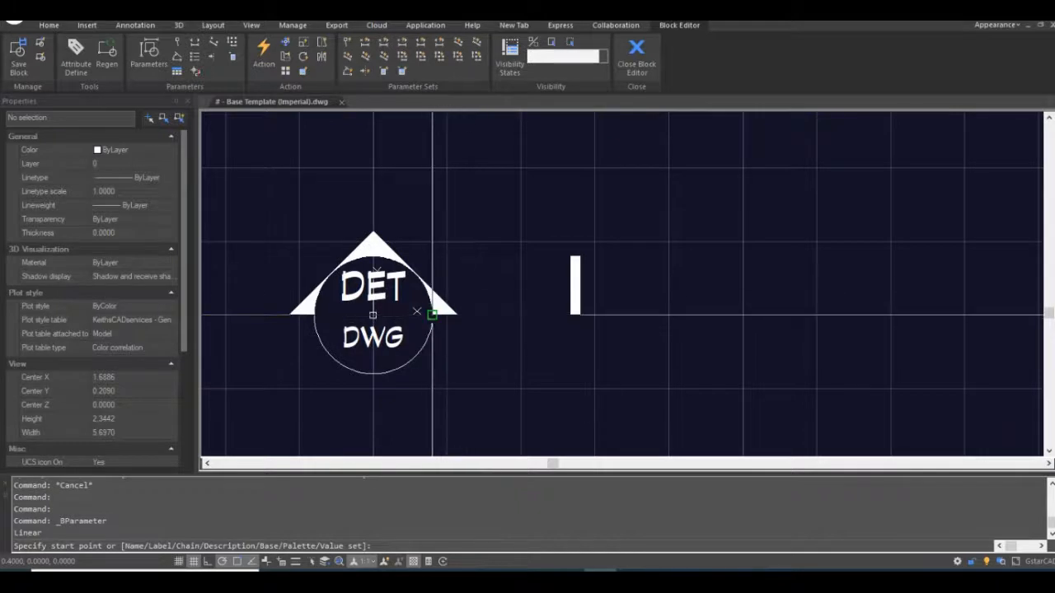
click(434, 314)
click(574, 314)
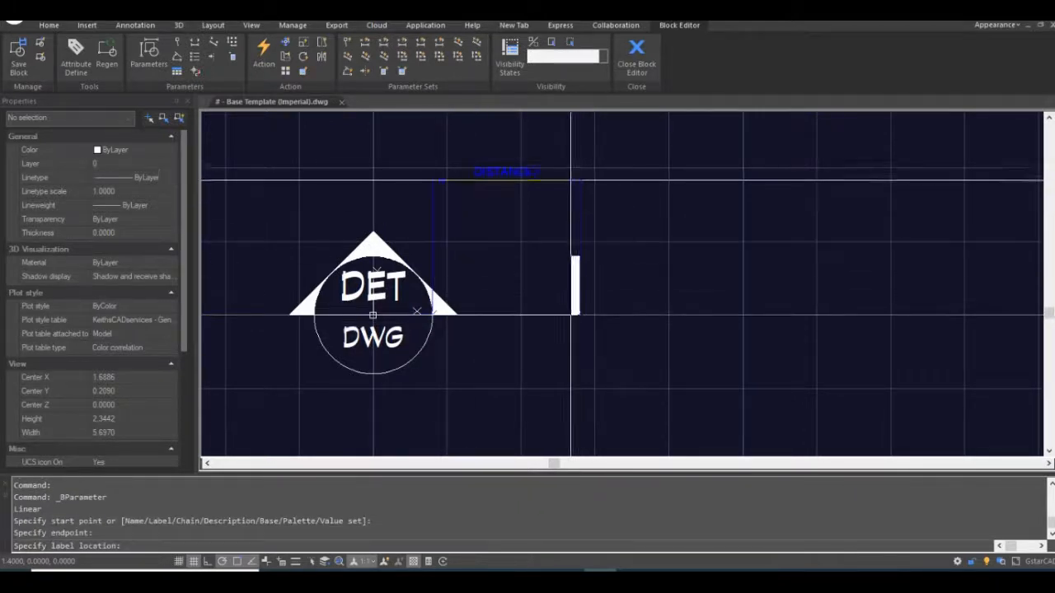
click(574, 153)
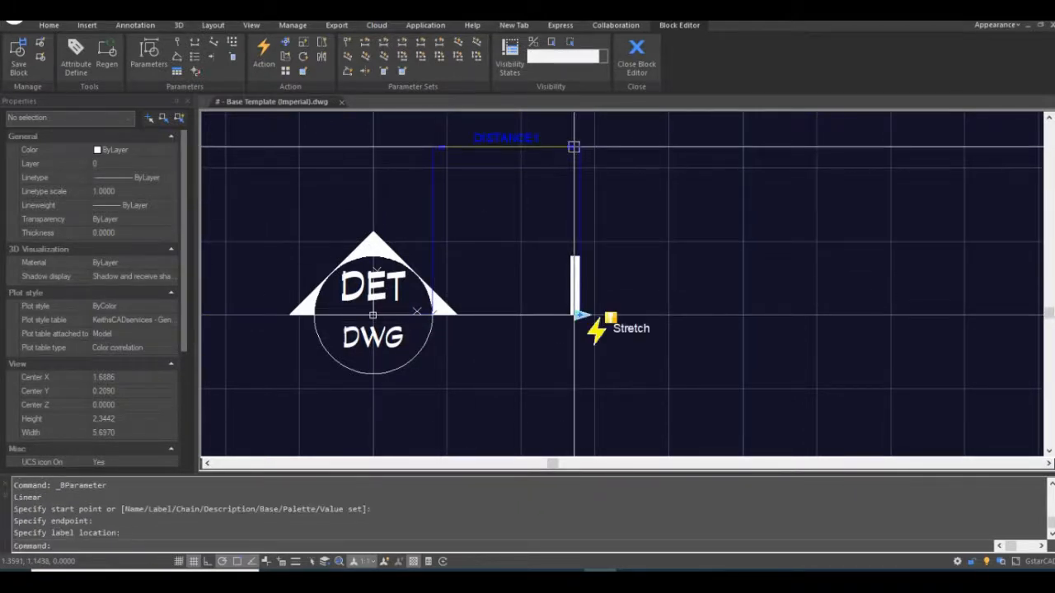
middle_drag(595, 305, 592, 257)
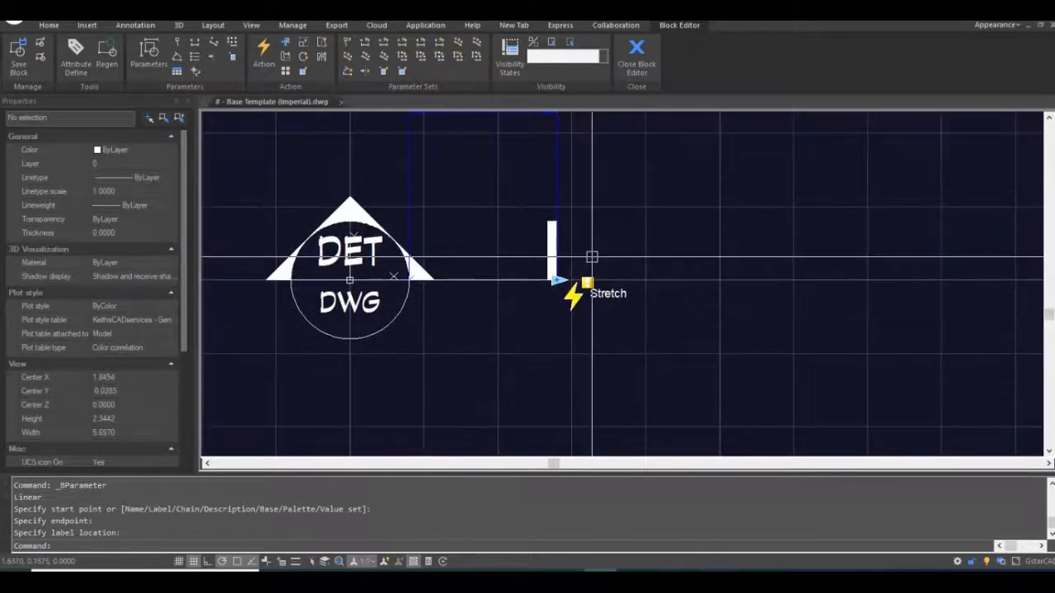
click(586, 284)
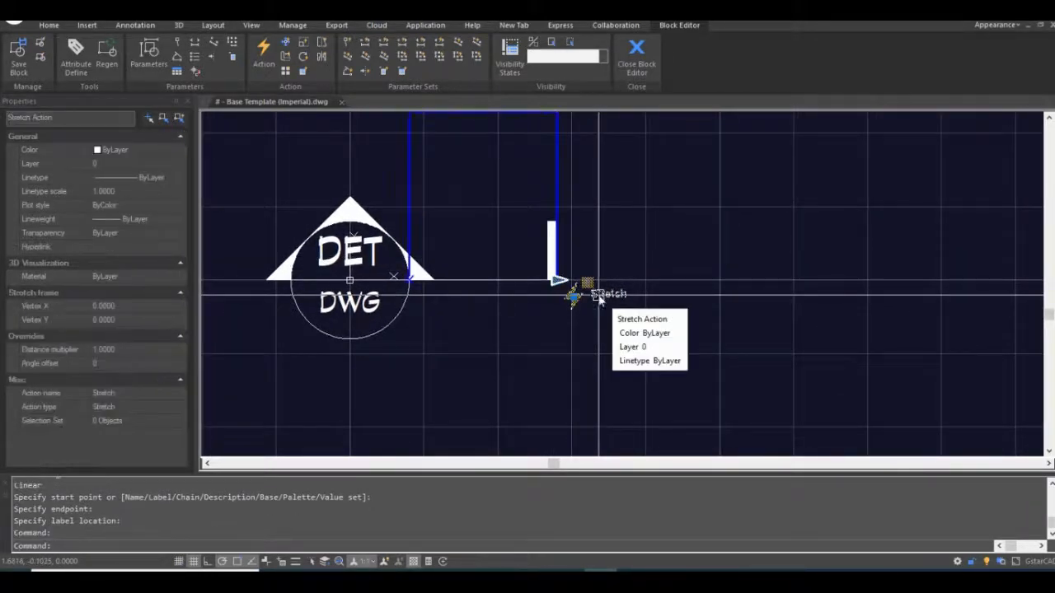
right_click(598, 294)
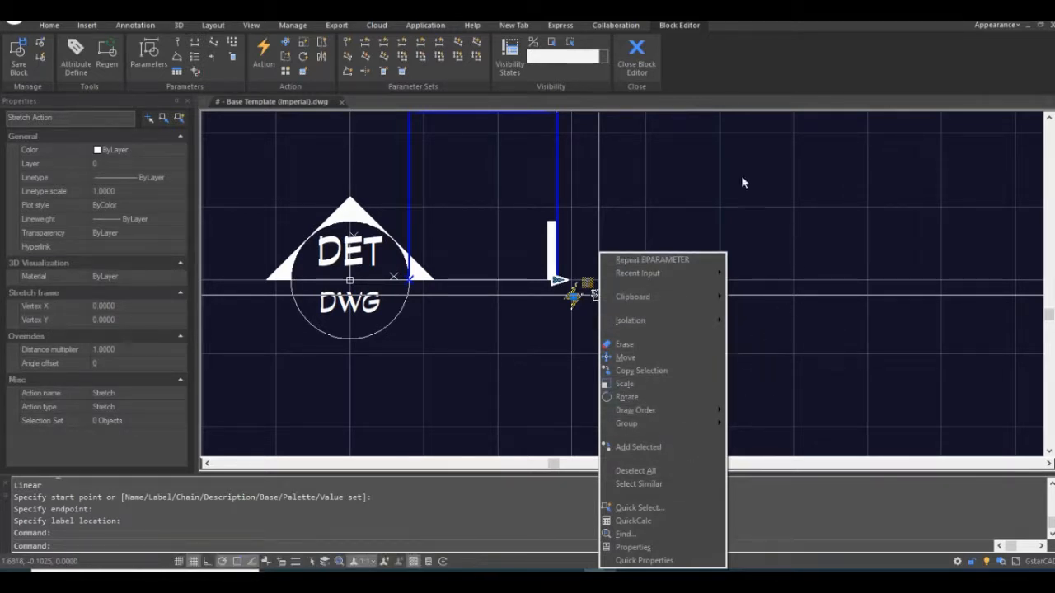
click(695, 183)
key(Escape)
Define the stretch action's frame around the solid bar and line end, and assign the bar and line as the objects to stretch.
mouse_move(617, 258)
middle_down()
mouse_move(617, 320)
mouse_move(588, 259)
middle_up()
click(576, 292)
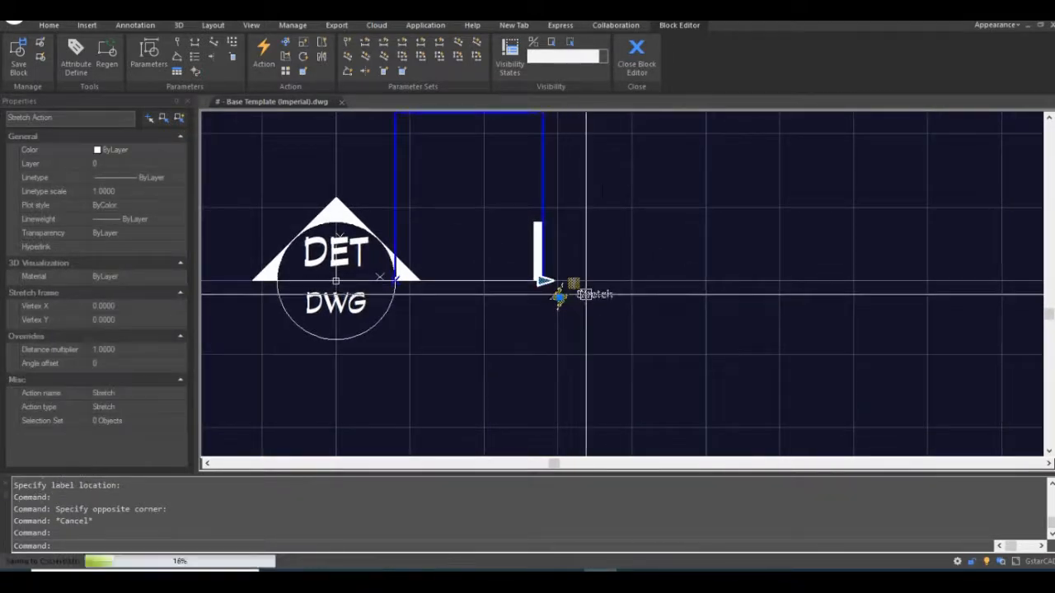
double_click(586, 294)
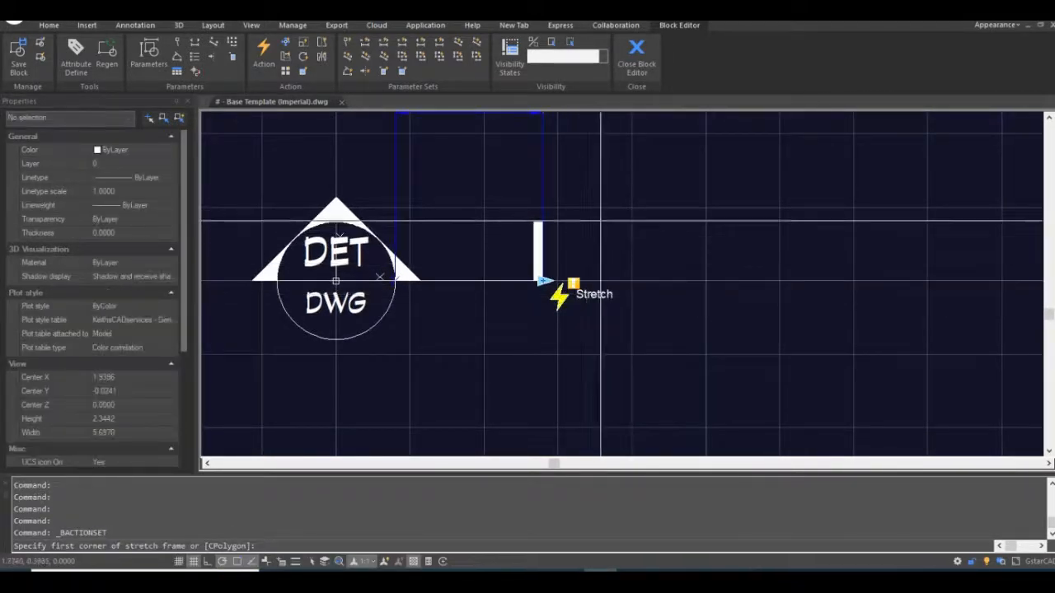
middle_drag(607, 200, 606, 248)
click(617, 223)
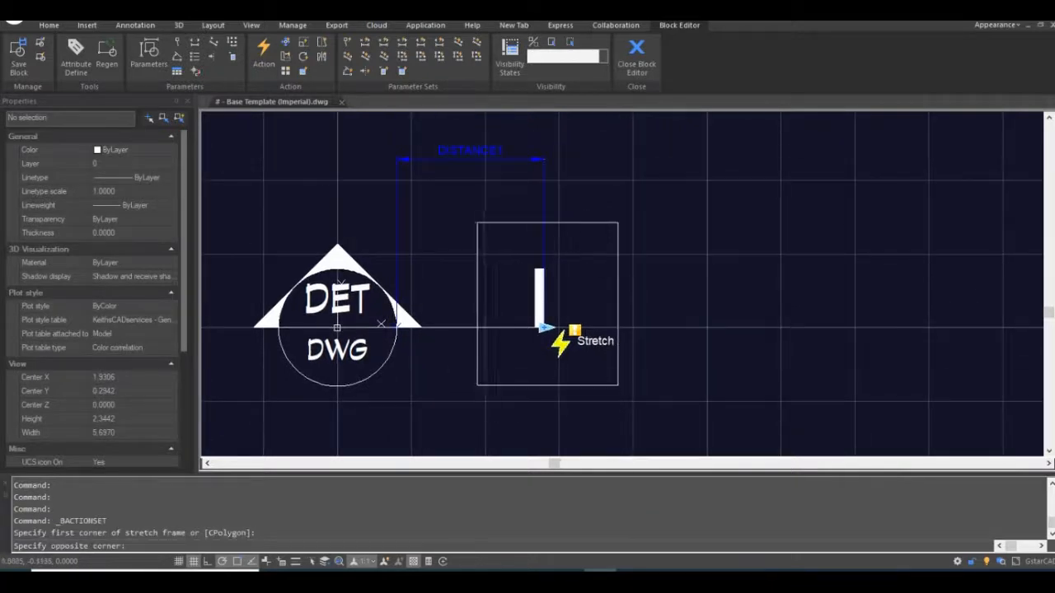
click(468, 384)
middle_drag(580, 258, 579, 232)
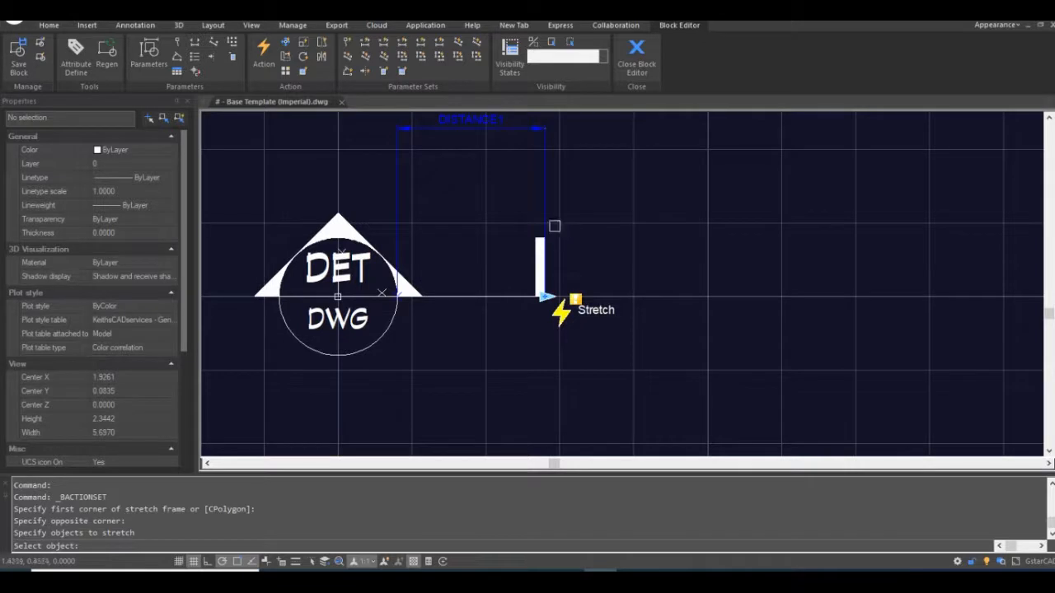
click(579, 217)
click(506, 333)
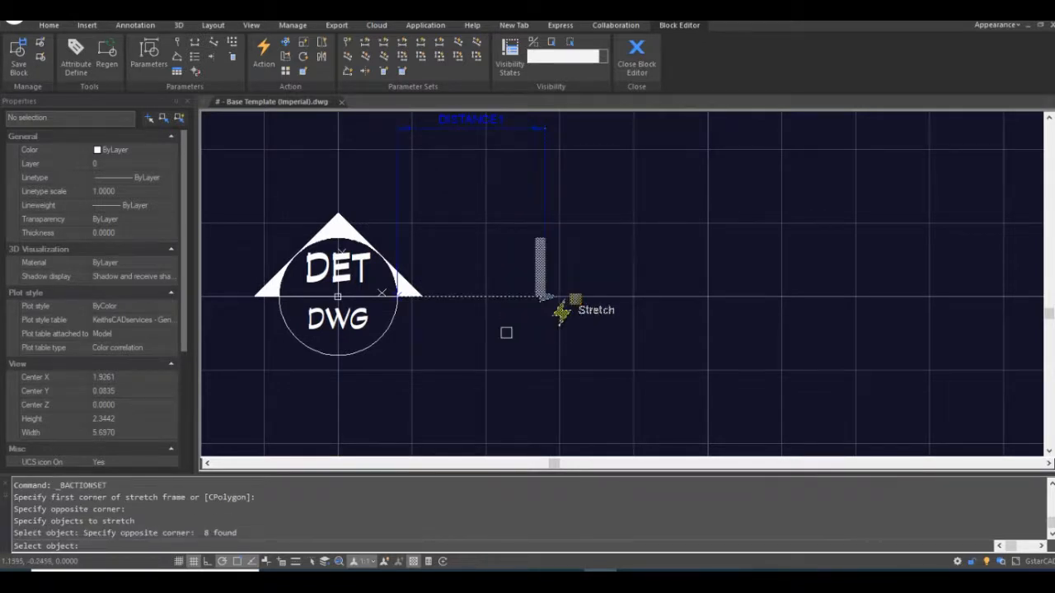
key(Return)
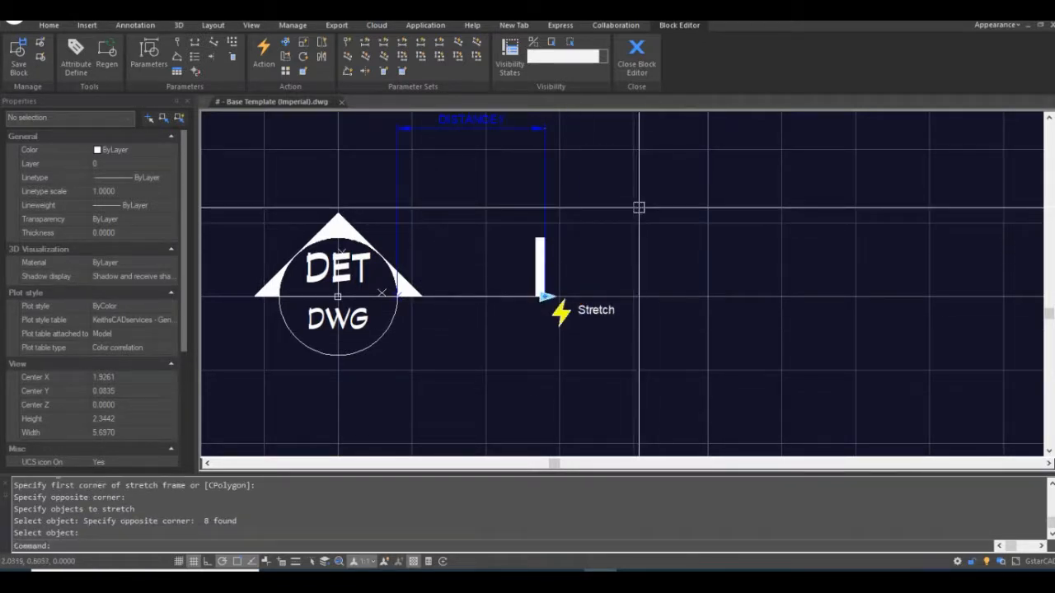
Close the block editor with the changes to #-ANNO-SECTION MARK saved, and select the section mark in the drawing.
click(637, 58)
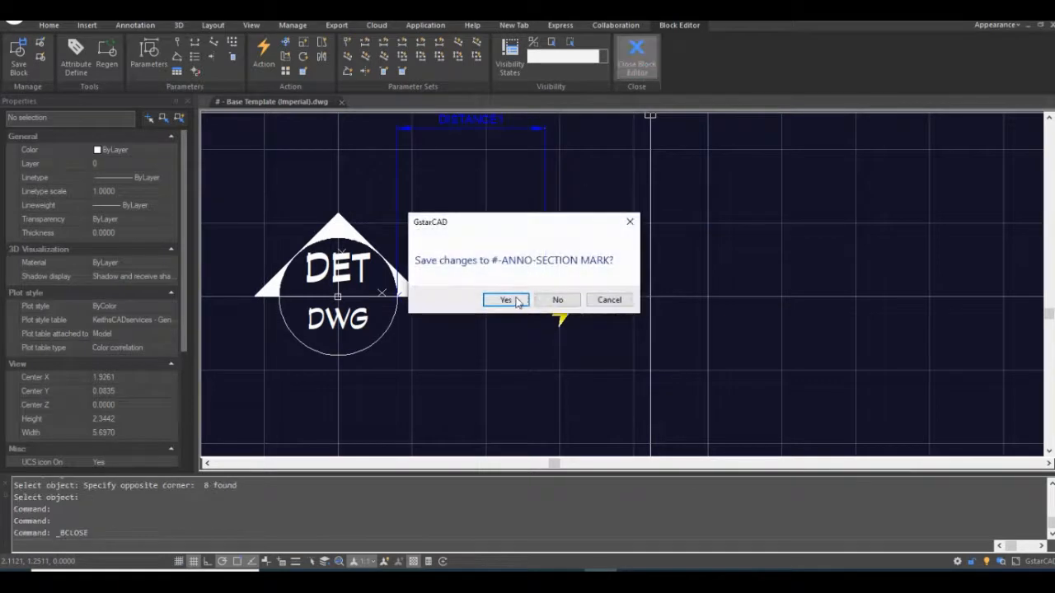
click(506, 300)
click(539, 298)
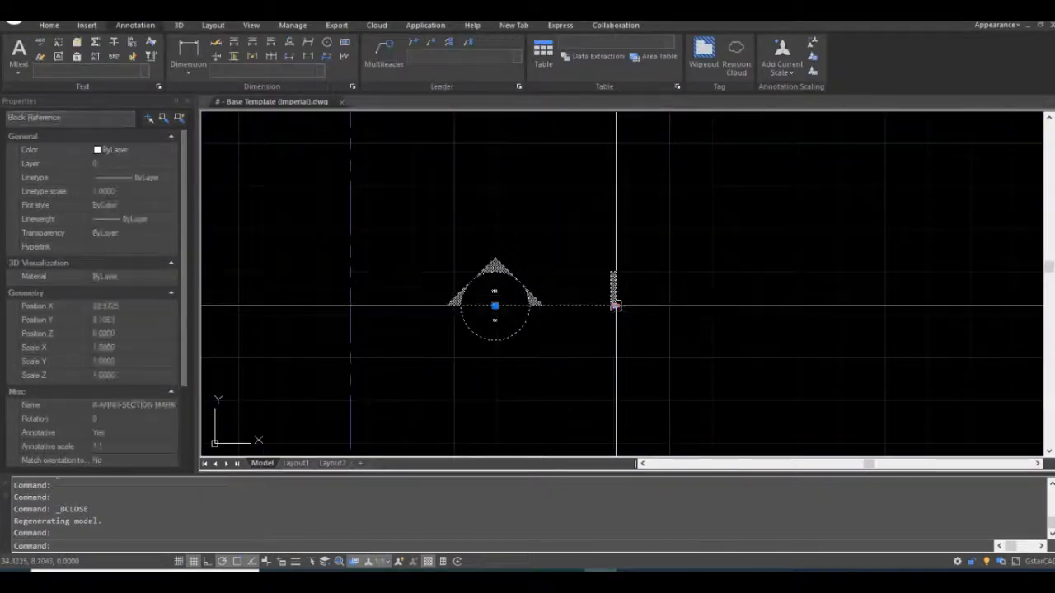
Test the section mark's stretch grip and check the order of its attributes in the attribute editor.
click(615, 306)
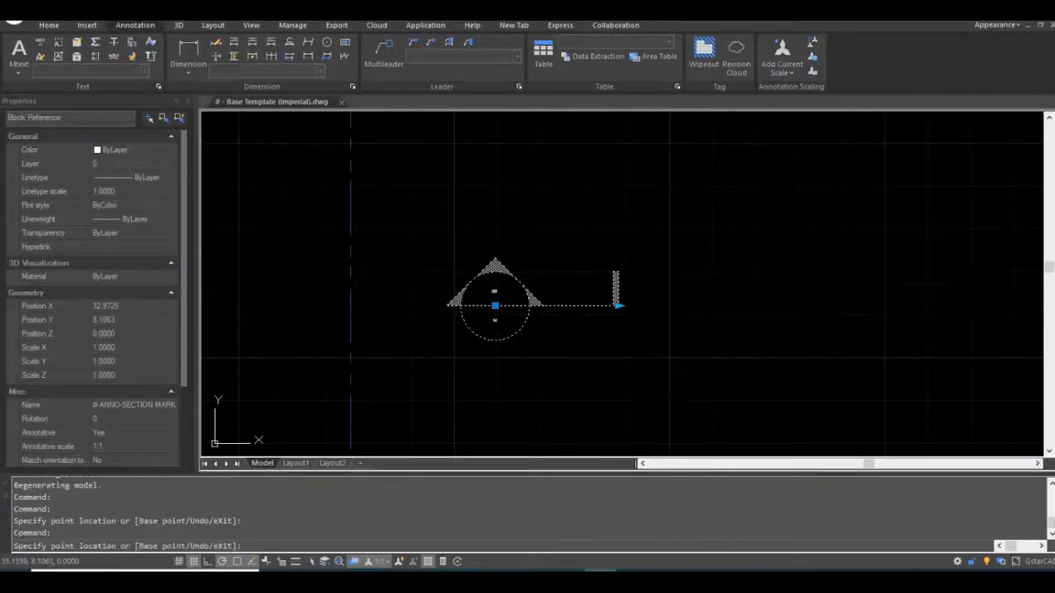
key(Escape)
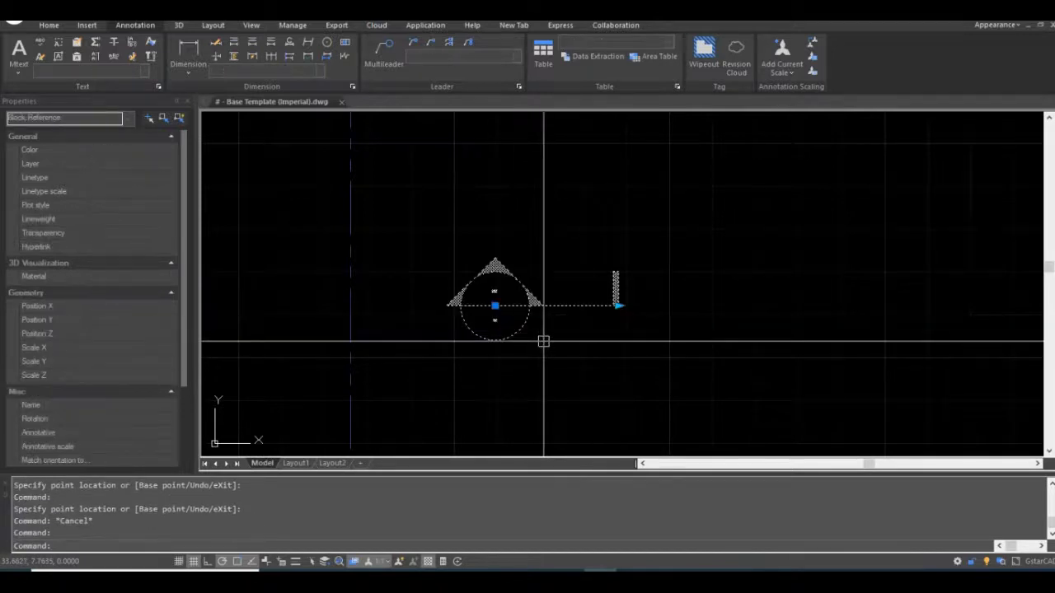
double_click(525, 314)
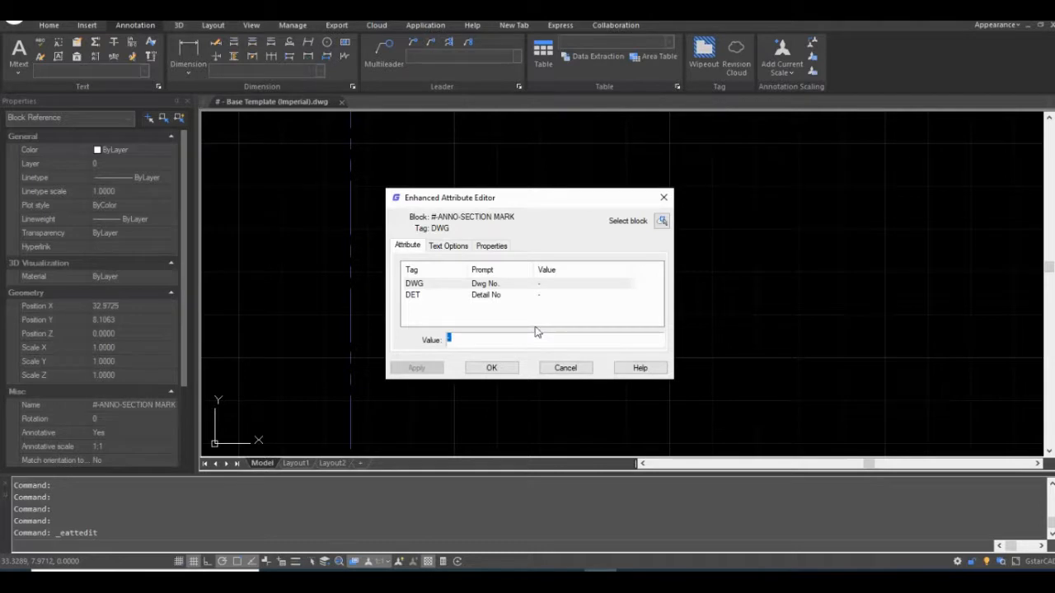
click(566, 367)
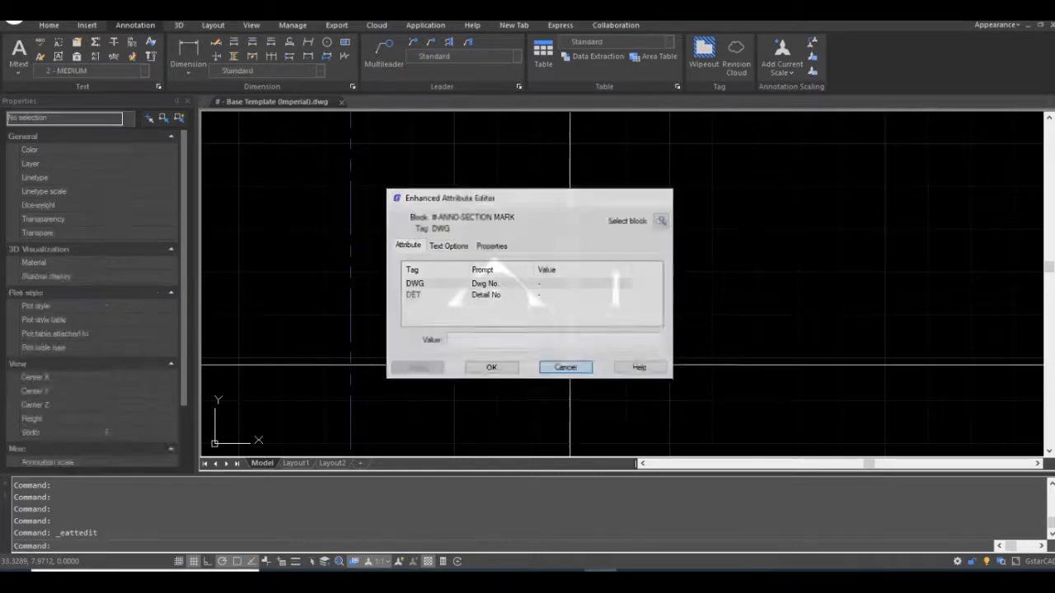
key(Escape)
Reopen #-ANNO-SECTION MARK for block editing and order its attributes so DET comes before DWG.
click(534, 327)
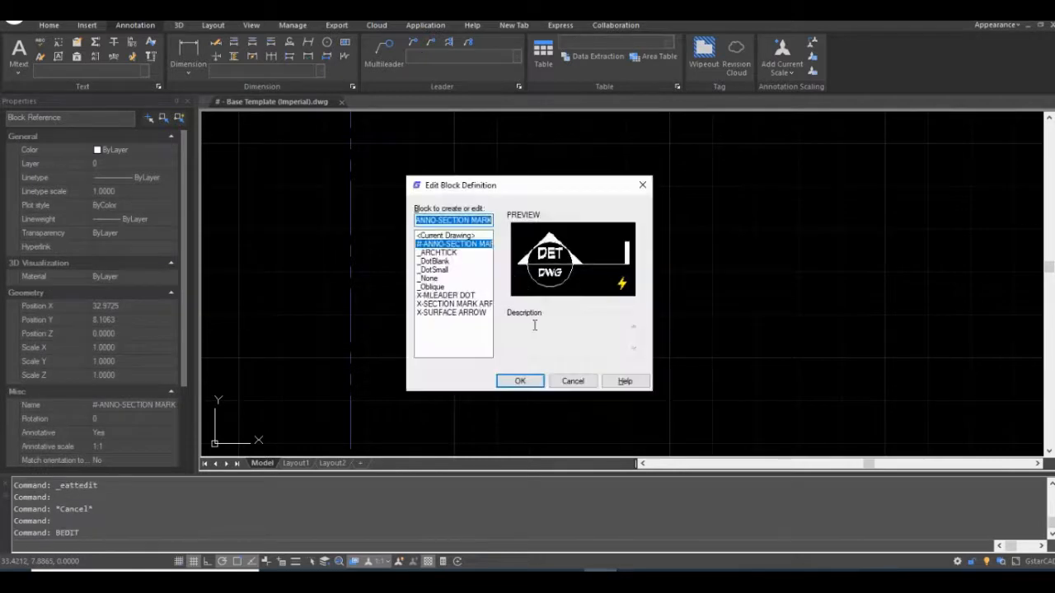
click(509, 378)
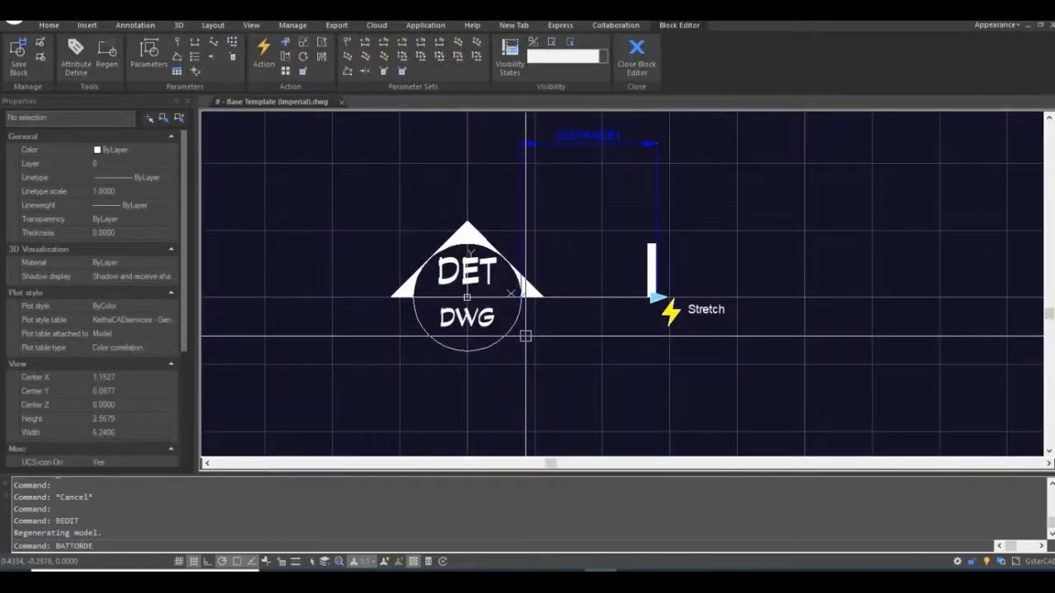
text(R)
key(Return)
click(630, 241)
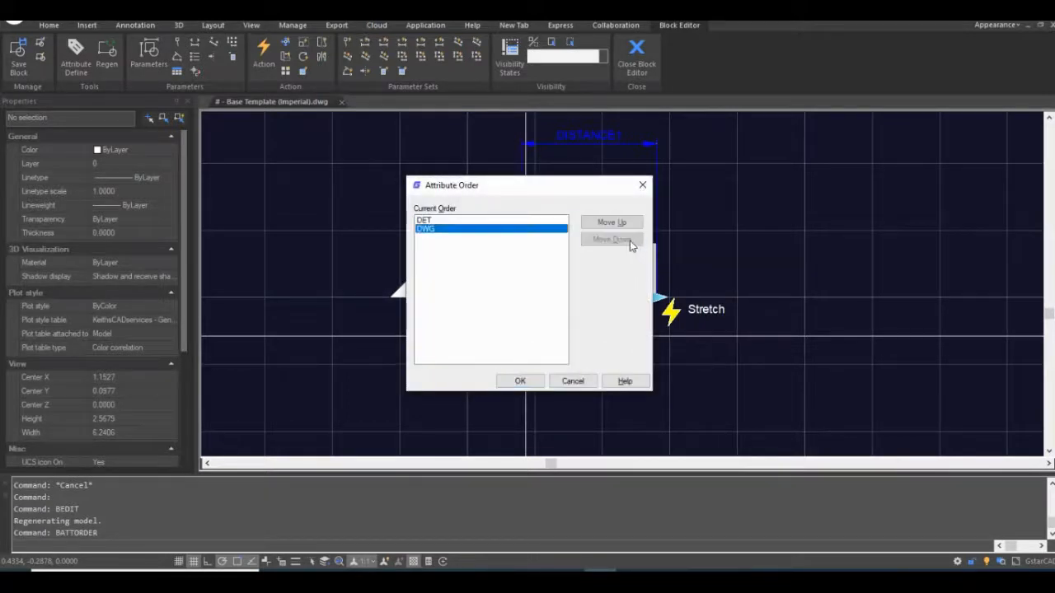
click(456, 221)
click(441, 229)
click(451, 220)
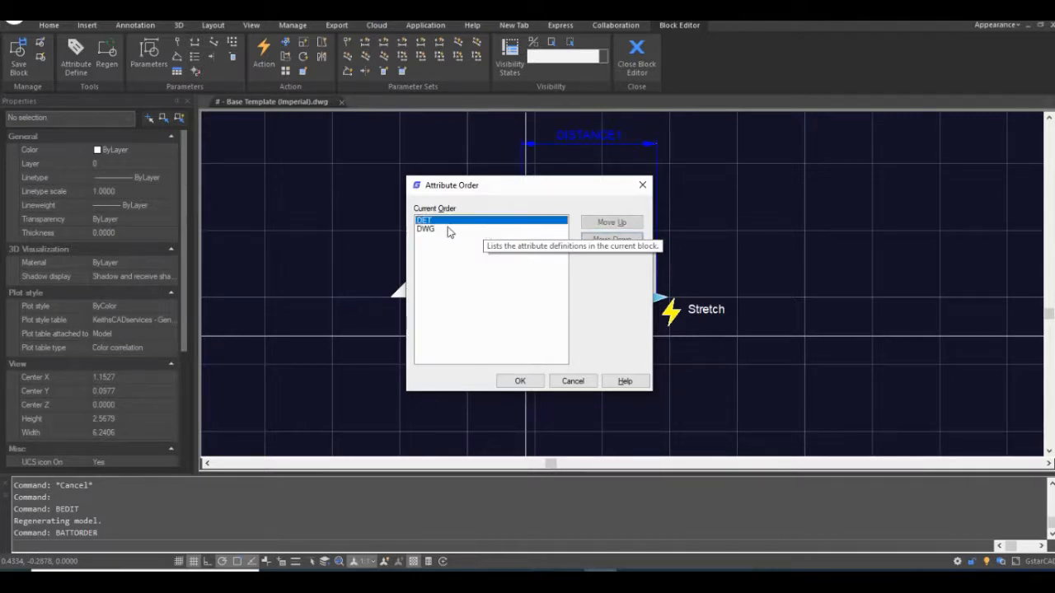
click(447, 228)
drag(538, 185, 650, 184)
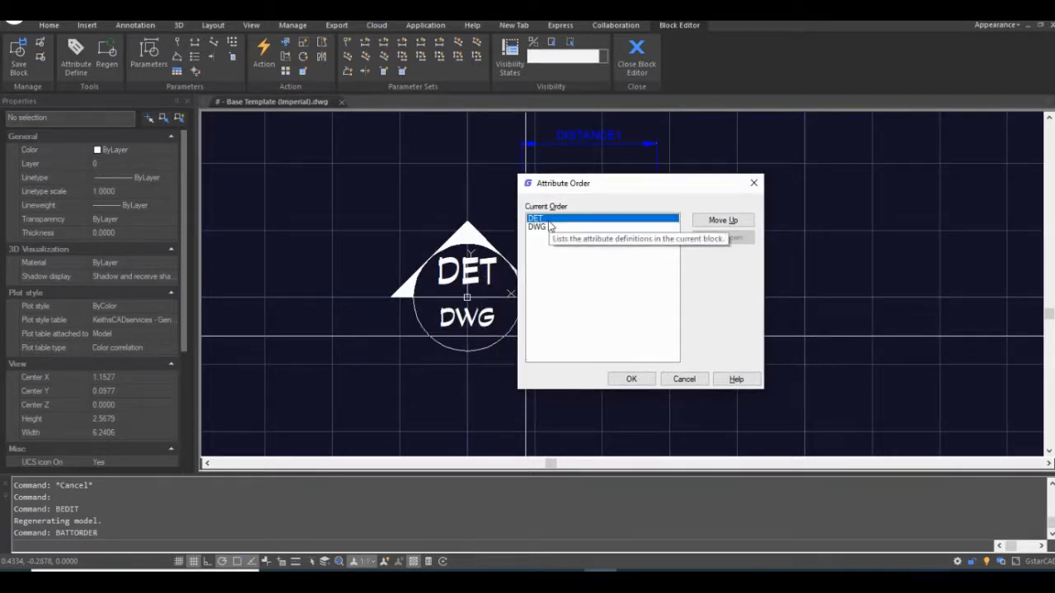
click(723, 220)
click(631, 380)
Add a rotation parameter set based at the circle's centre, with its radius at the arrow tip, a default angle of 90 and the label outside the tip.
mouse_move(591, 346)
middle_down()
mouse_move(601, 377)
mouse_move(597, 330)
middle_up()
middle_drag(579, 202, 577, 217)
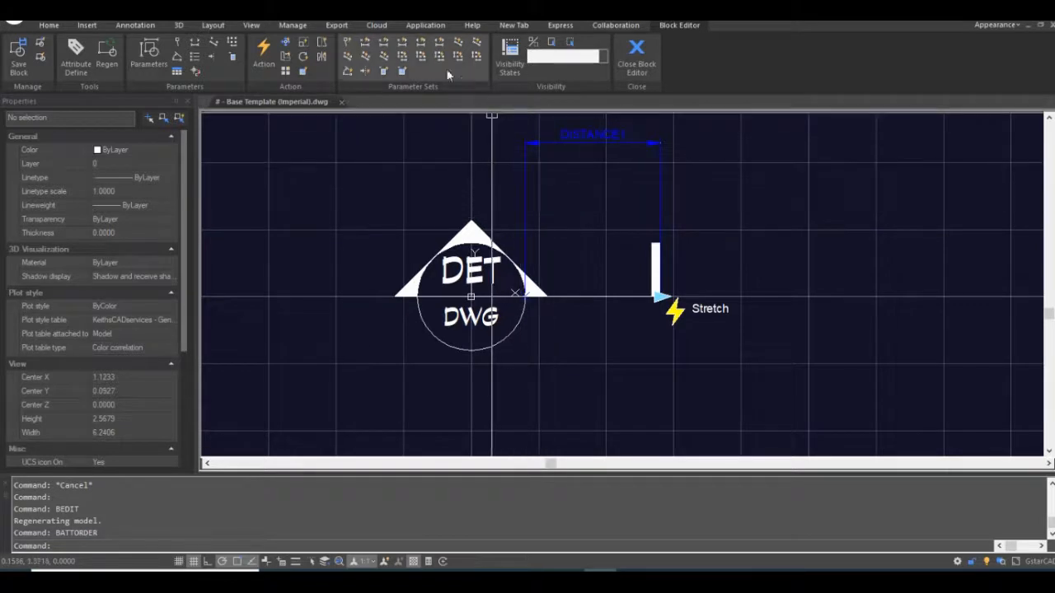
click(347, 73)
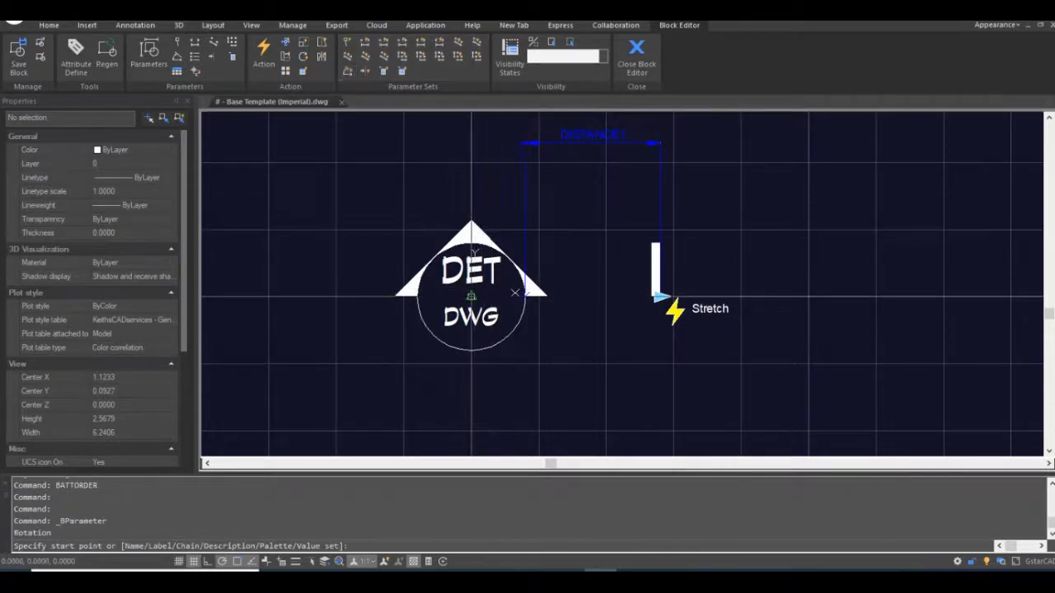
click(470, 296)
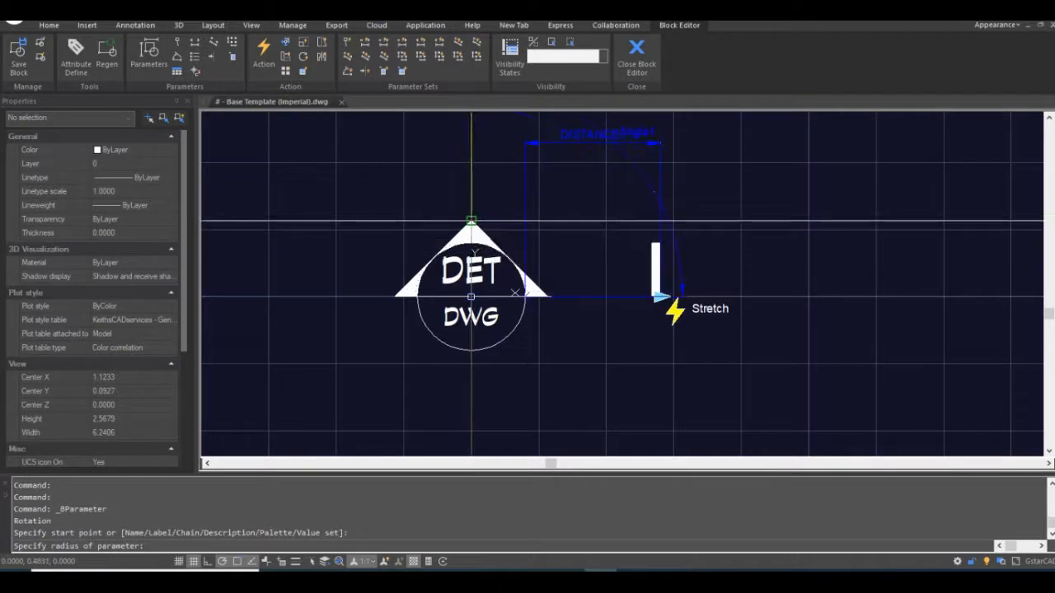
click(470, 221)
key(Return)
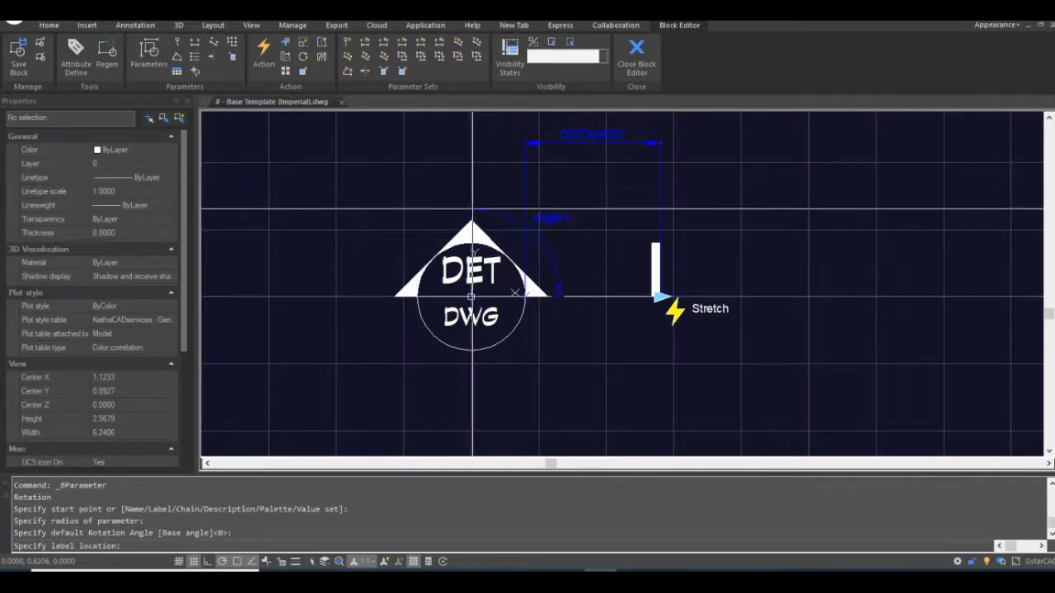
click(472, 206)
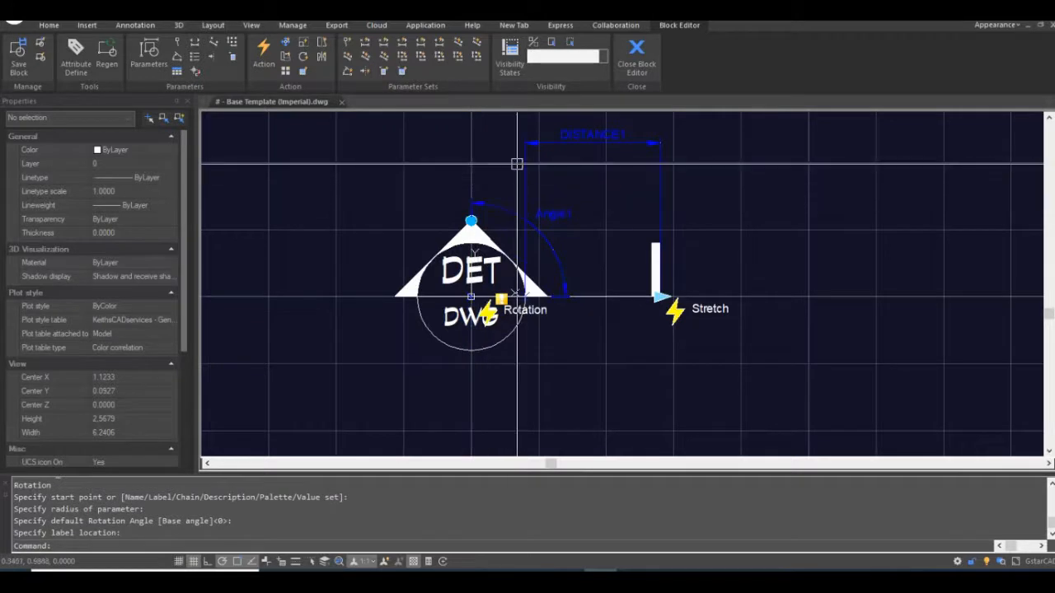
Assign the entire section mark, including its parameters and stretch action, as the selection set of the rotation action.
middle_drag(471, 230, 477, 257)
double_click(515, 339)
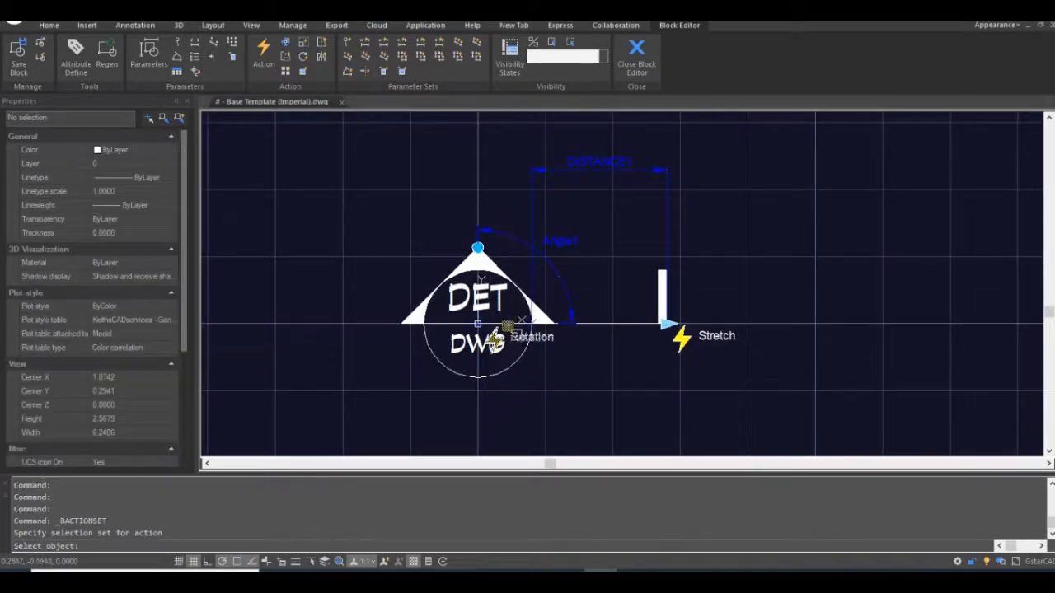
scroll(509, 327, down, 2)
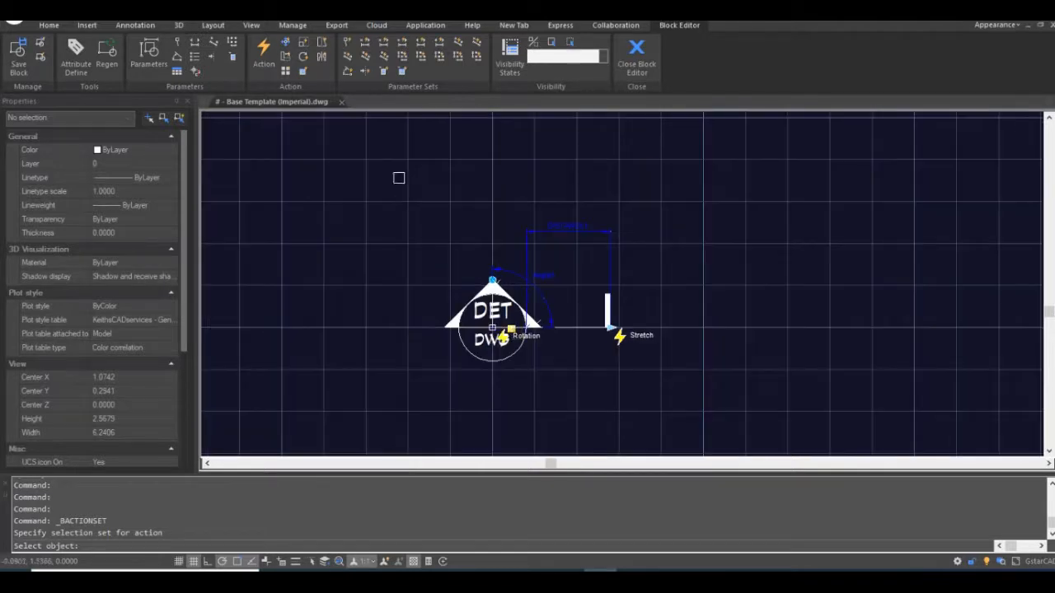
click(394, 174)
click(697, 386)
key(Return)
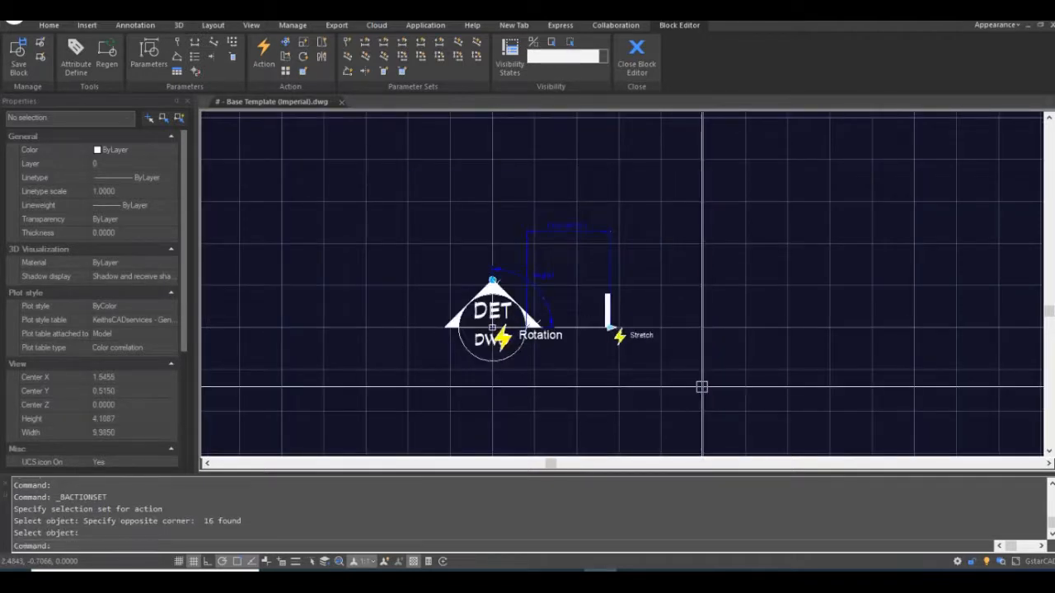
Close the block editor with the changes to the section mark kept, and save the drawing.
scroll(599, 394, up, 2)
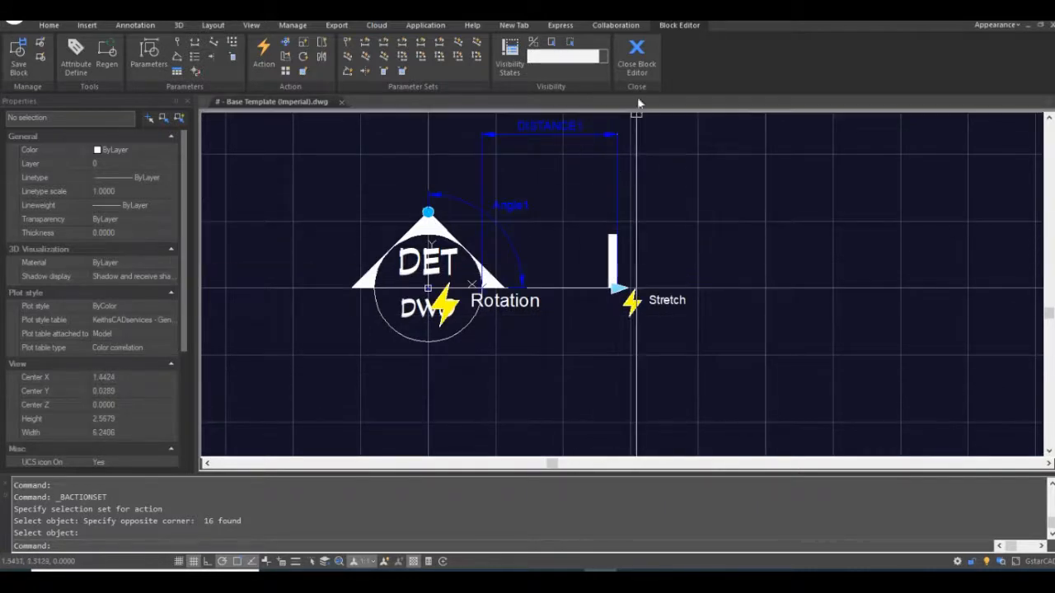
click(636, 54)
click(506, 338)
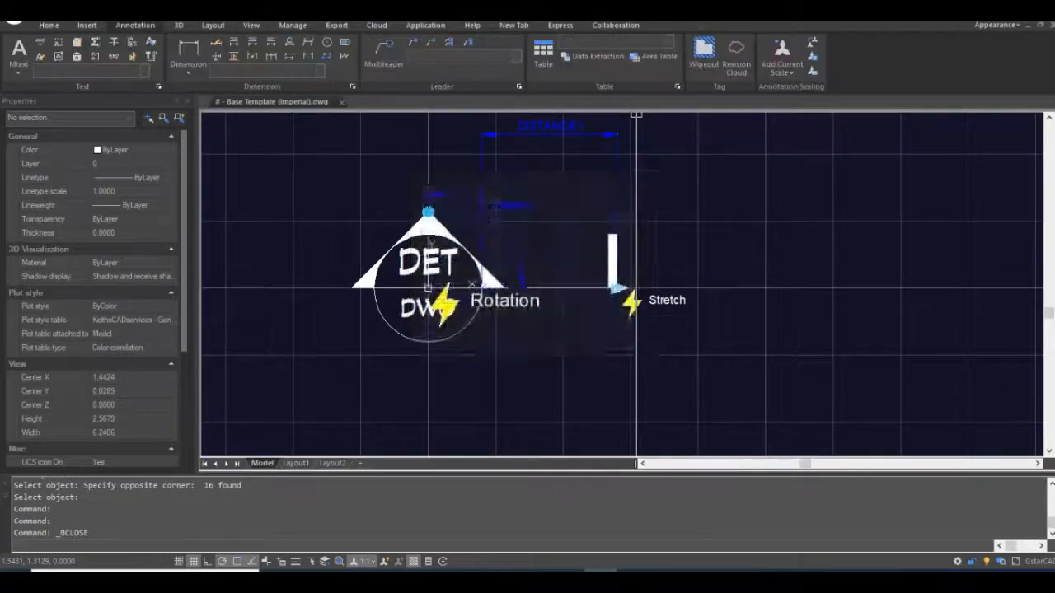
key(ctrl+s)
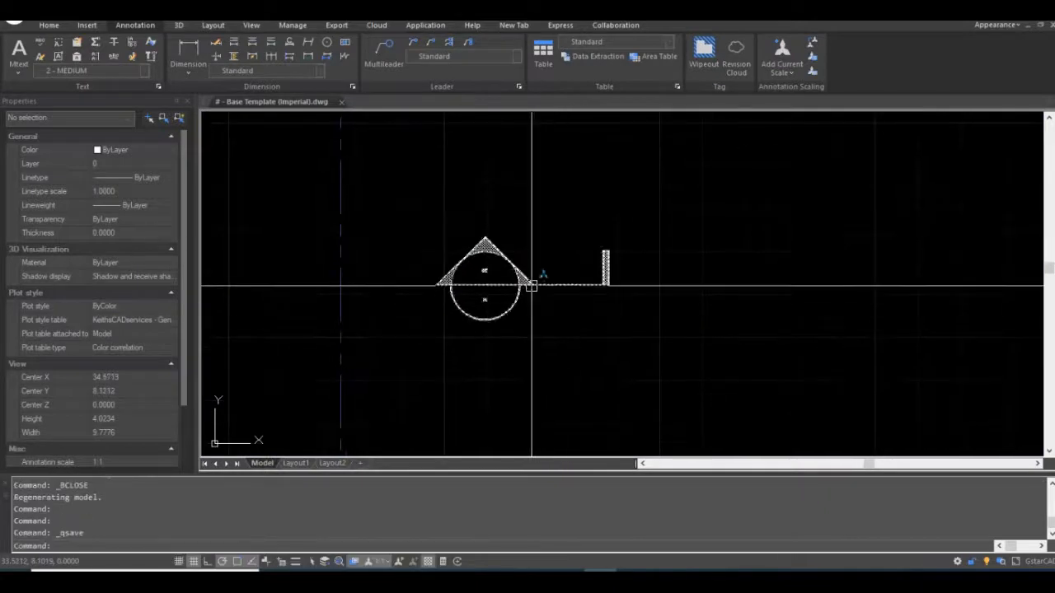
Test the section mark's rotation and stretch grips, leaving it upright with DISTANCE1 at about 1.24.
click(493, 237)
click(491, 237)
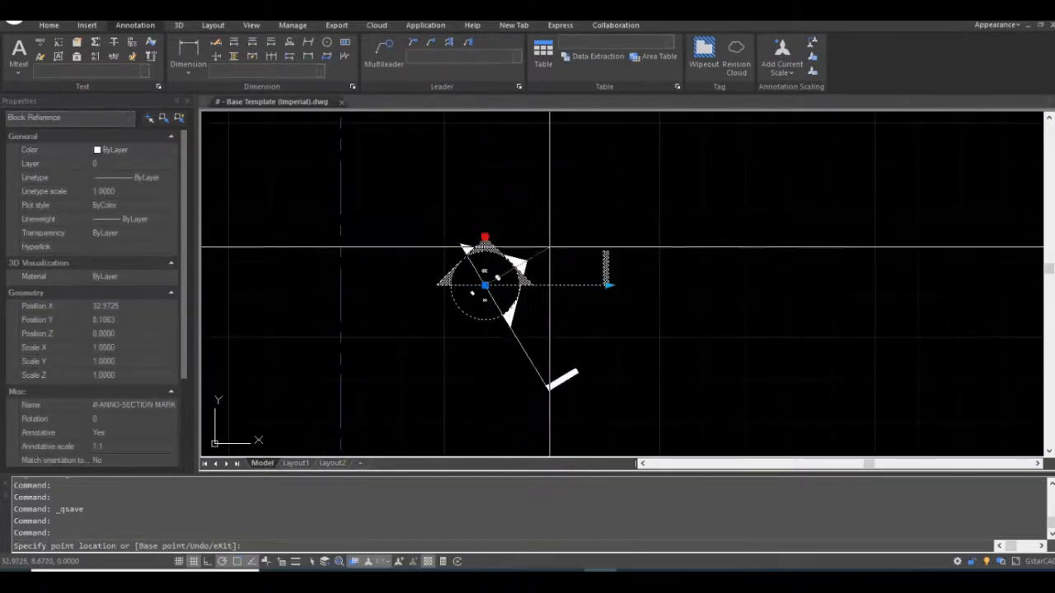
click(549, 390)
middle_drag(569, 418, 534, 331)
click(566, 389)
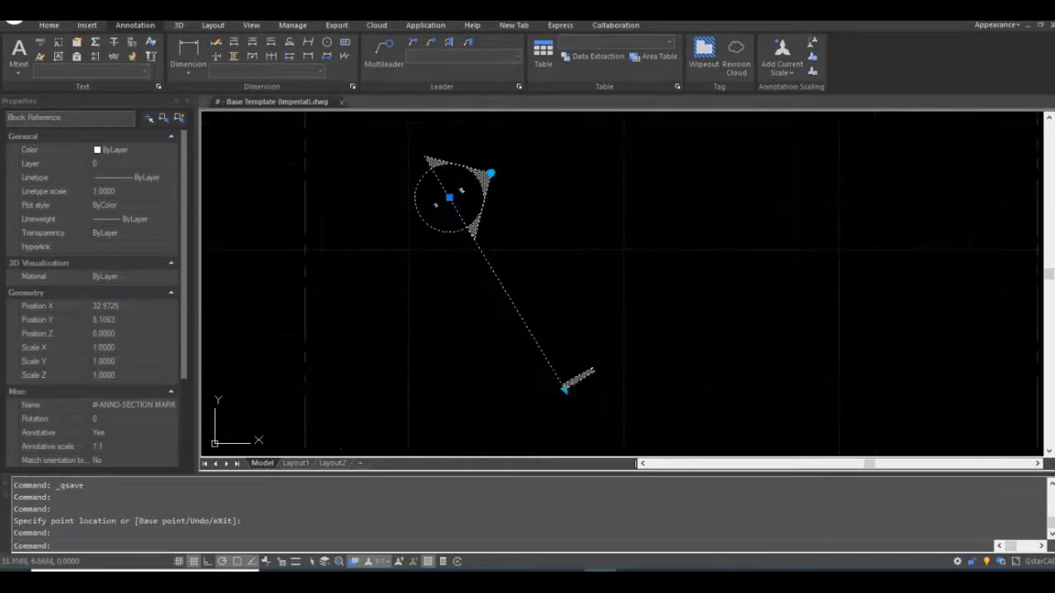
click(565, 388)
click(523, 319)
middle_drag(520, 233, 519, 294)
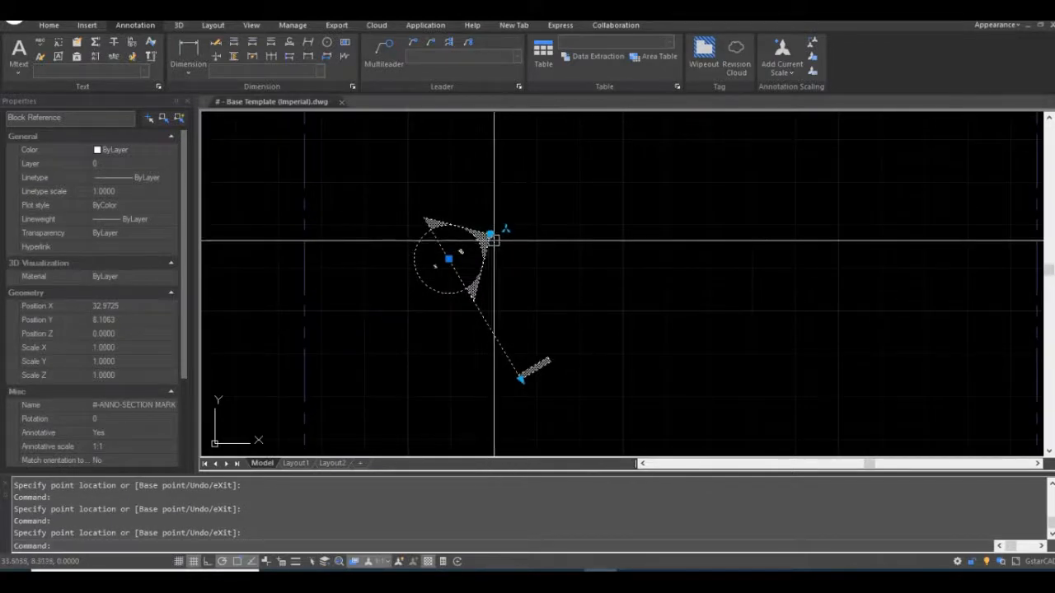
click(491, 234)
click(441, 188)
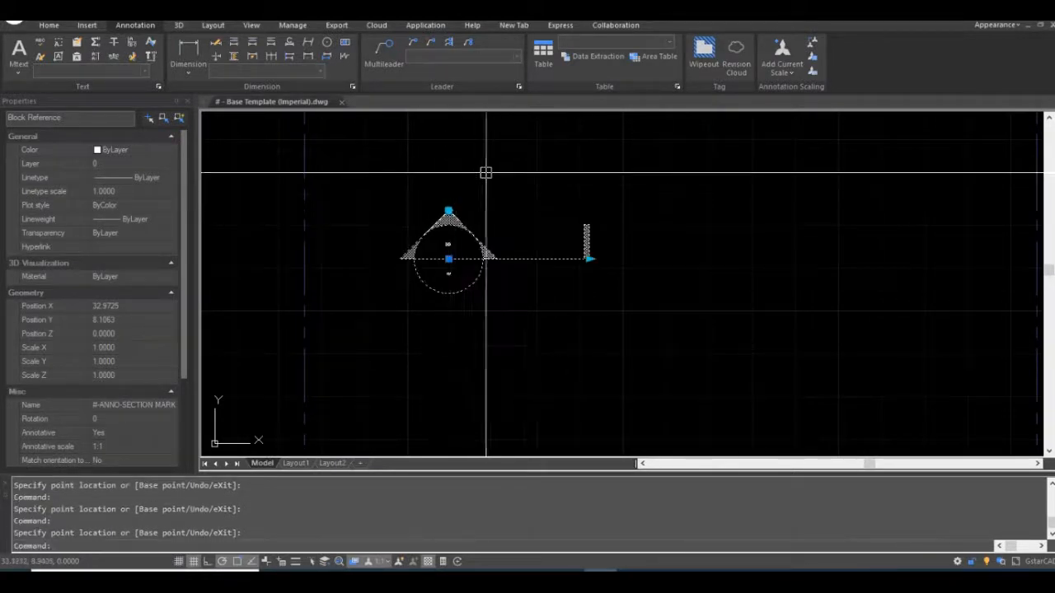
Check the order of the DET and DWG attributes in the attribute editor and in the section mark's properties.
middle_drag(481, 205, 485, 243)
double_click(481, 250)
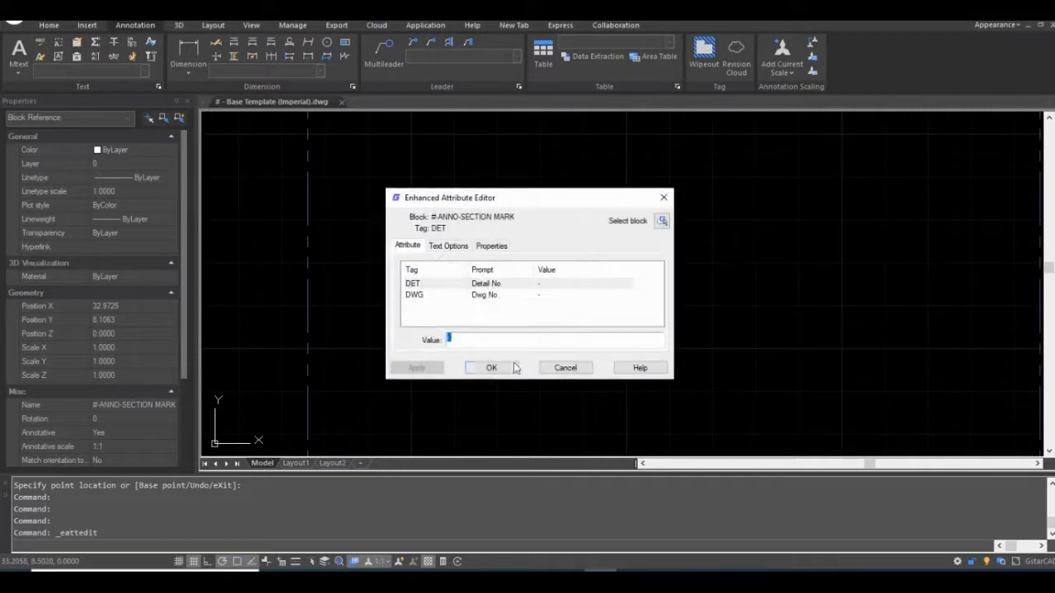
click(566, 369)
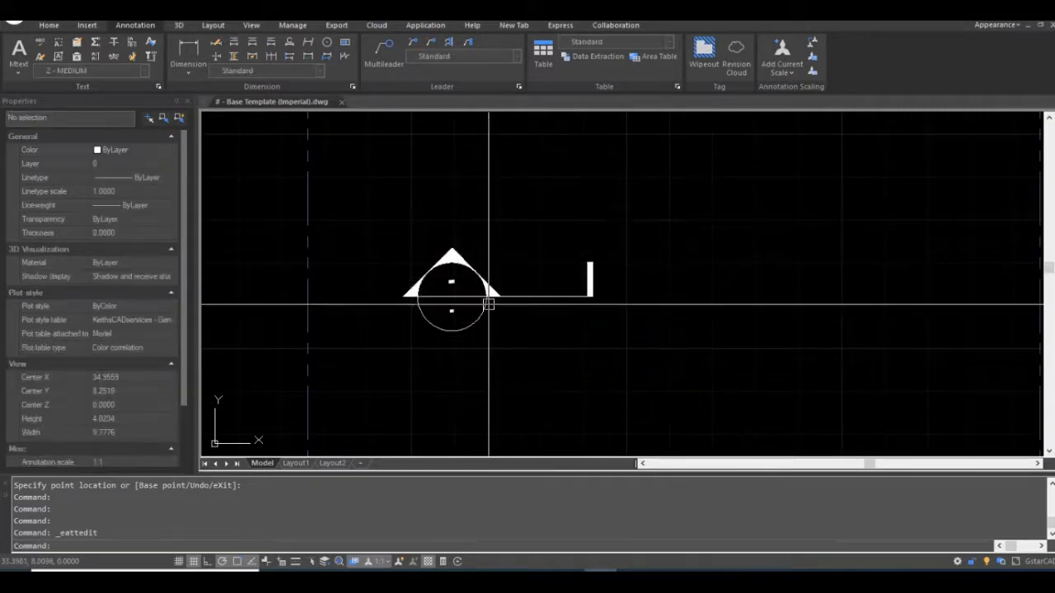
drag(487, 294, 454, 299)
scroll(137, 367, down, 3)
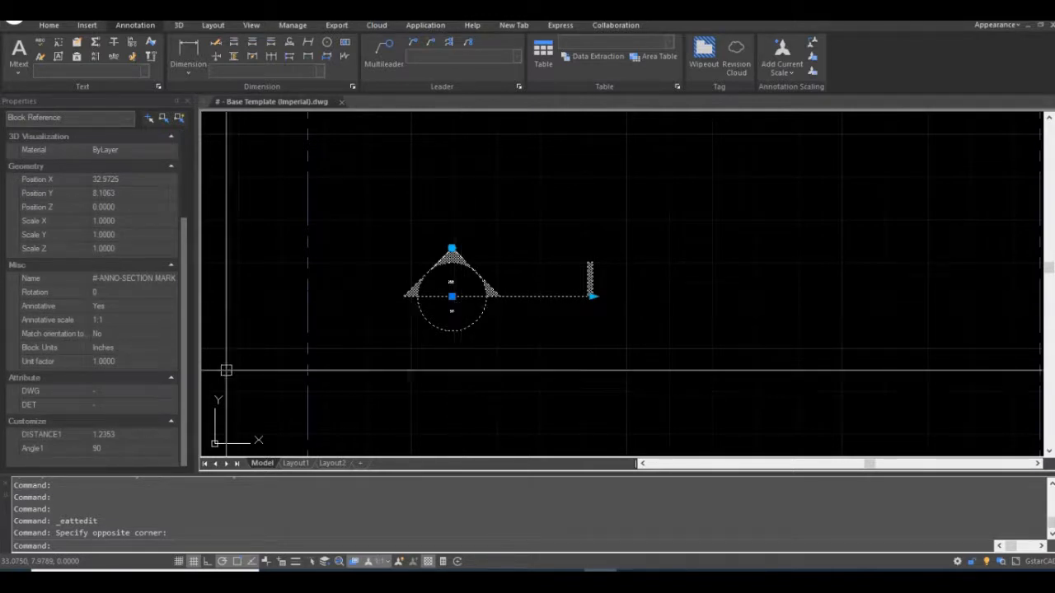
key(Escape)
key(Escape)
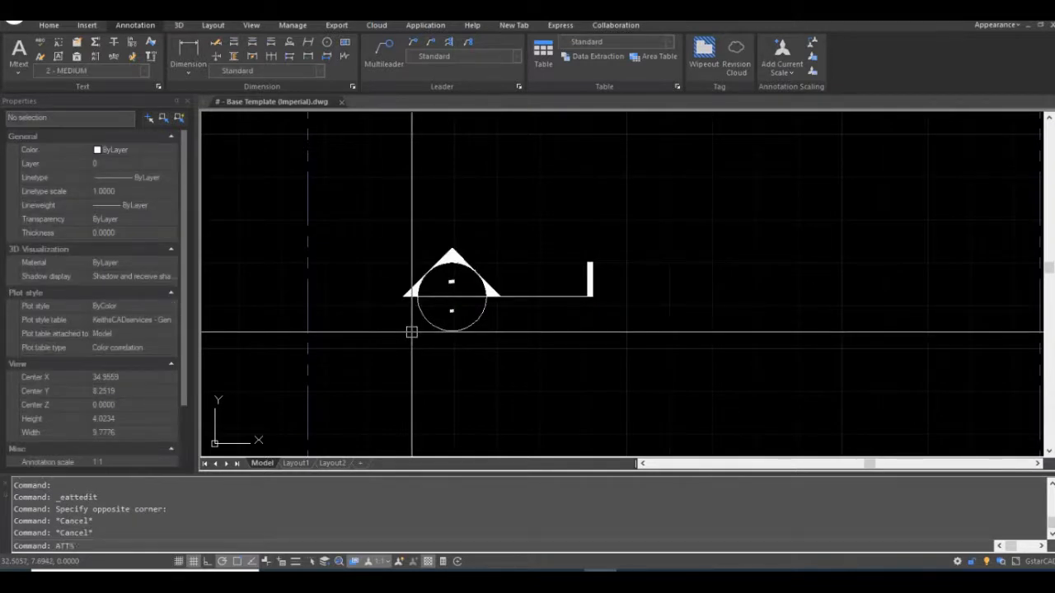
Synchronize the placed section mark's attributes with its block definition using ATTSYNC.
key(Return)
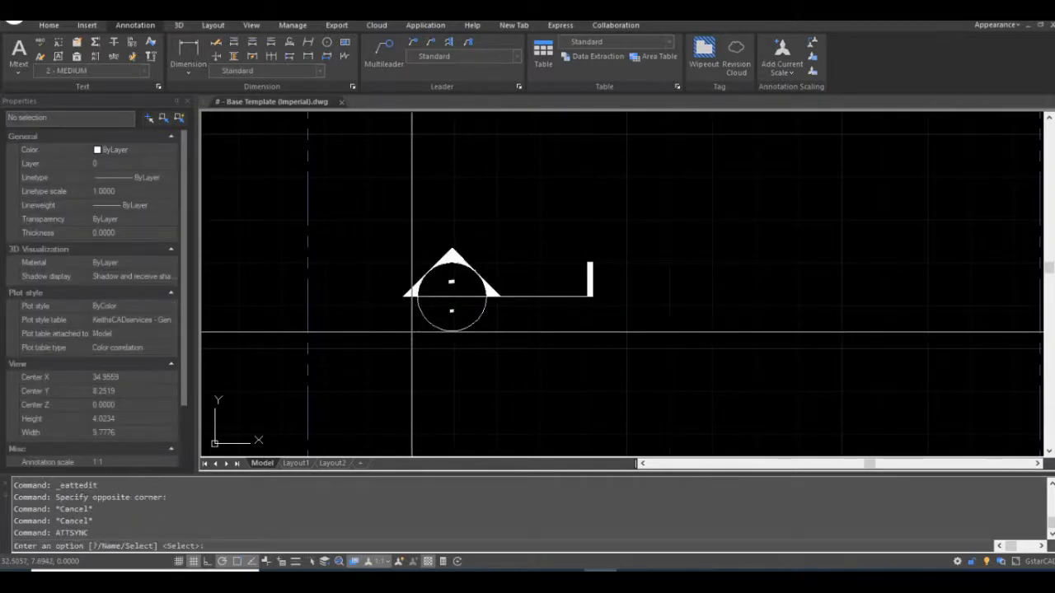
key(Return)
click(420, 309)
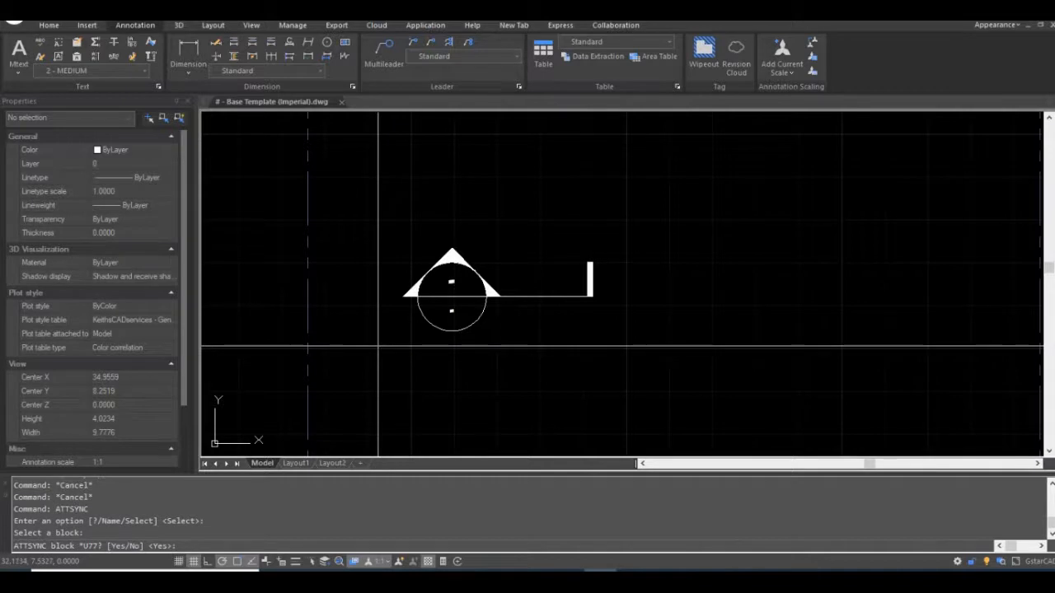
key(Return)
Recheck the attribute order listed in the synchronized section mark's properties, leaving nothing selected.
click(495, 318)
click(215, 344)
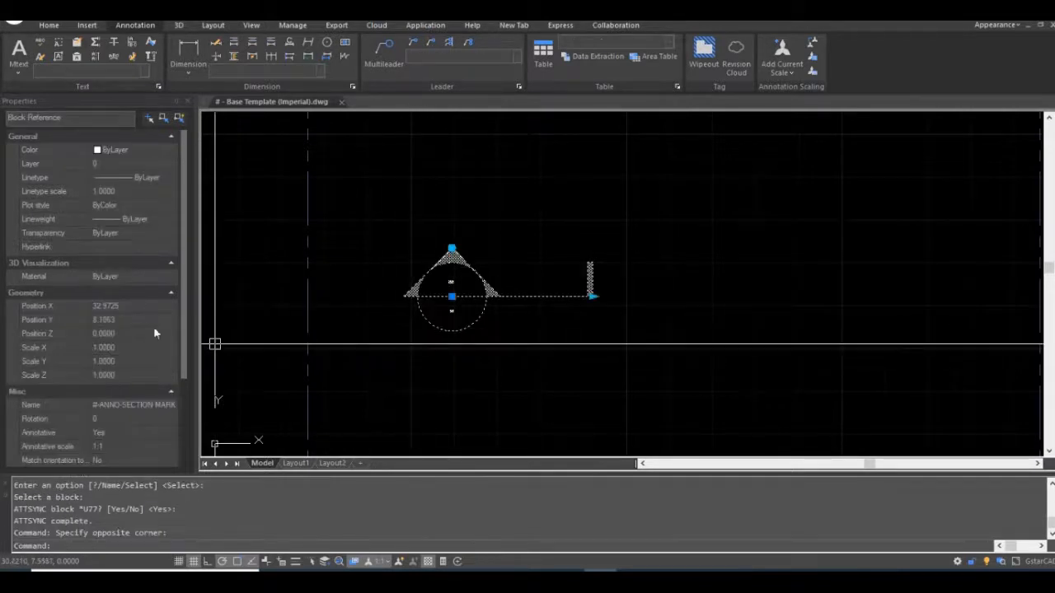
scroll(154, 333, down, 5)
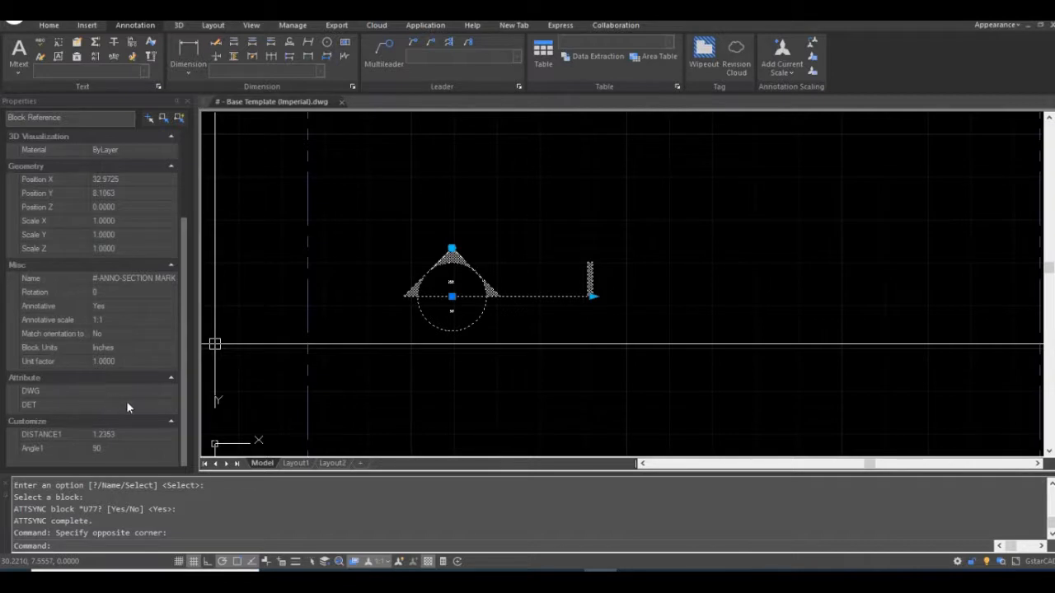
key(Escape)
key(Escape)
key(Escape)
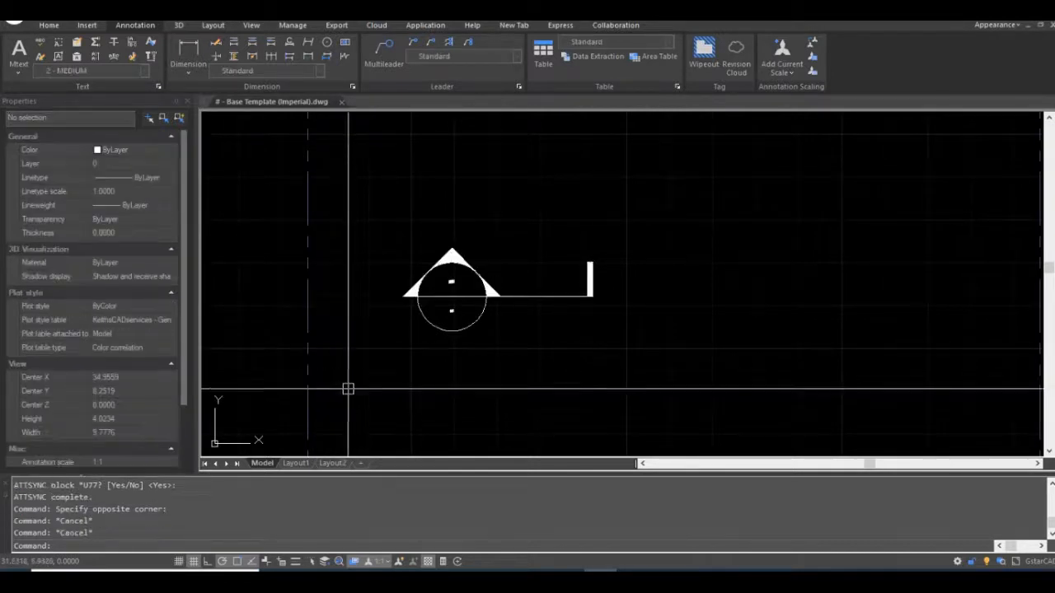
Insert a fresh #-ANNO-SECTION MARK block into the drawing, to the right of the existing section mark.
click(414, 318)
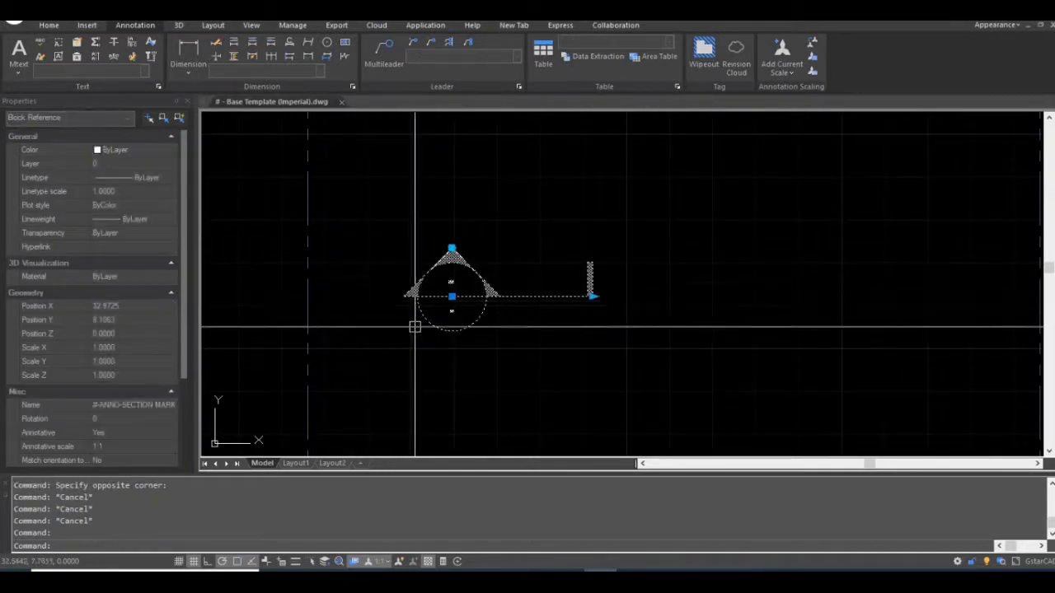
key(Escape)
key(Escape)
text(INSERT)
key(Return)
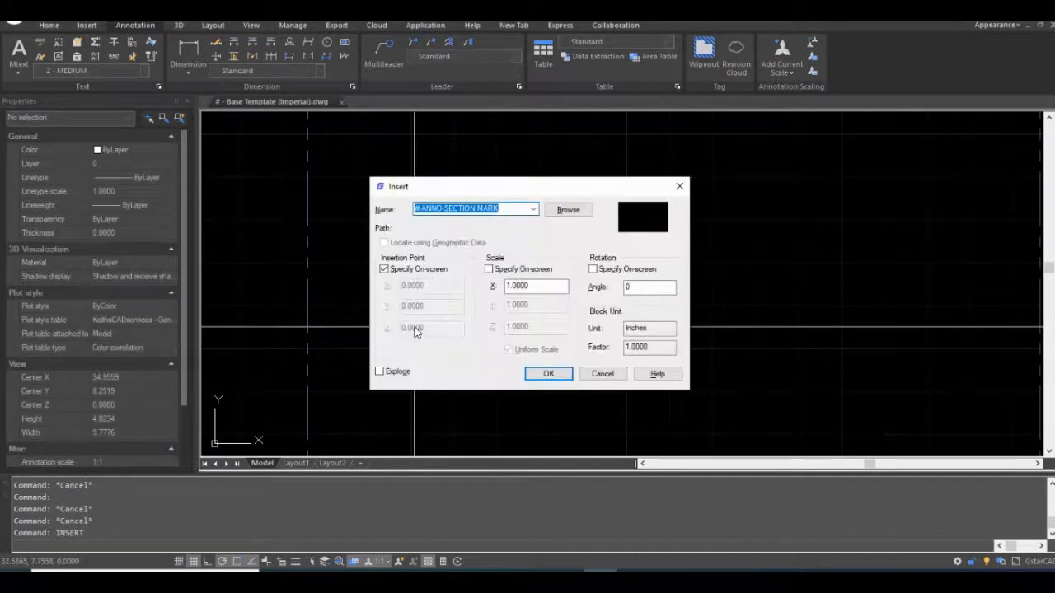
click(549, 373)
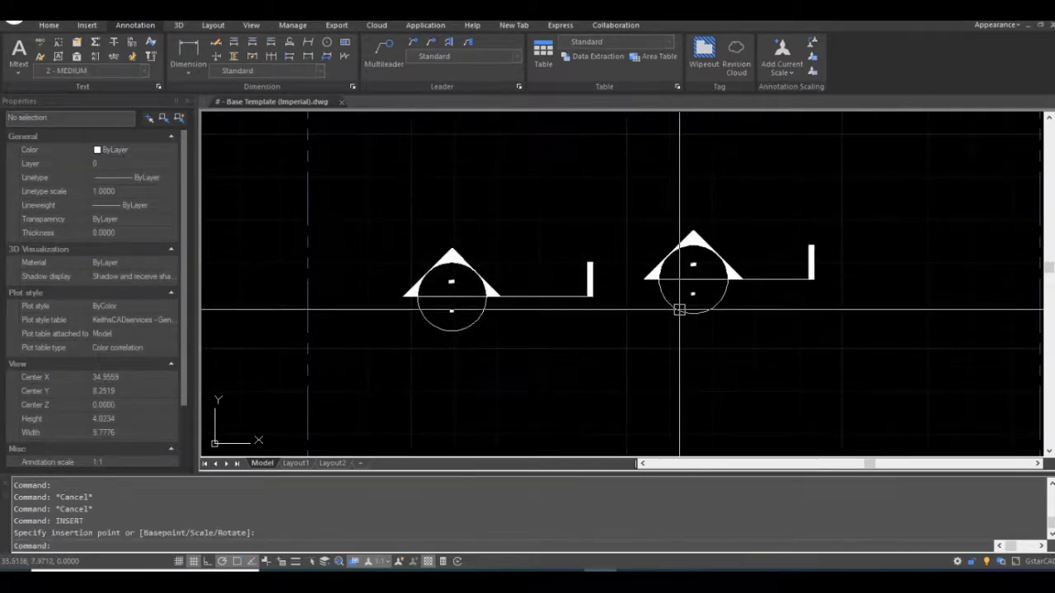
Check the DET and DWG attribute order in the newly inserted section mark's properties, leaving nothing selected.
click(676, 311)
scroll(140, 366, down, 3)
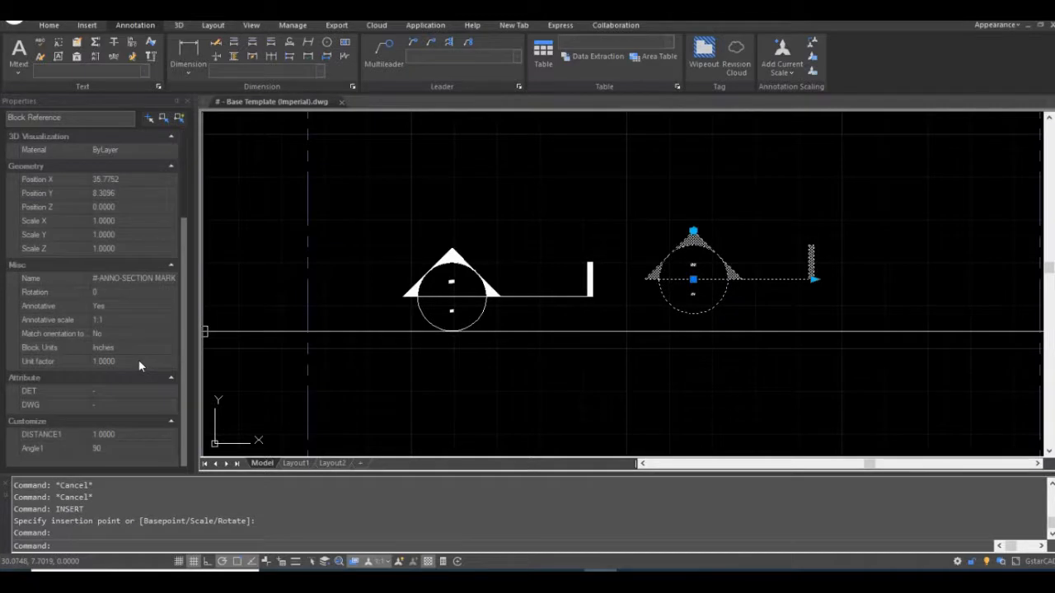
click(124, 404)
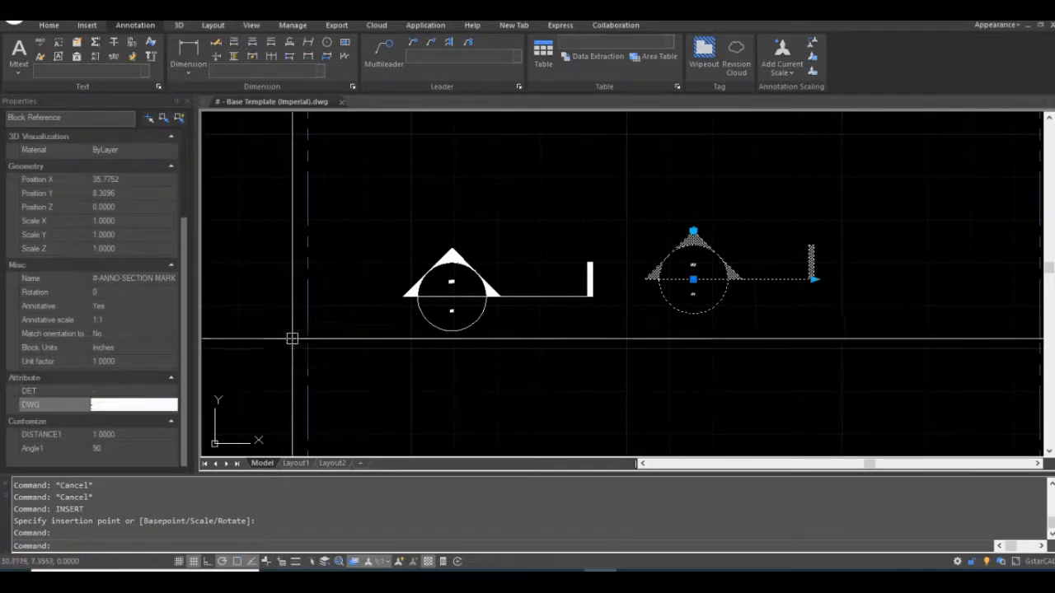
key(Escape)
key(Escape)
key(Escape)
Erase the older section mark, keeping only the newly inserted one.
middle_drag(490, 207, 457, 232)
click(469, 247)
click(443, 302)
text(e)
key(space)
middle_drag(588, 257, 357, 231)
scroll(525, 231, up, 1)
mouse_move(407, 257)
middle_down()
mouse_move(557, 299)
mouse_move(503, 253)
middle_up()
scroll(561, 301, down, 1)
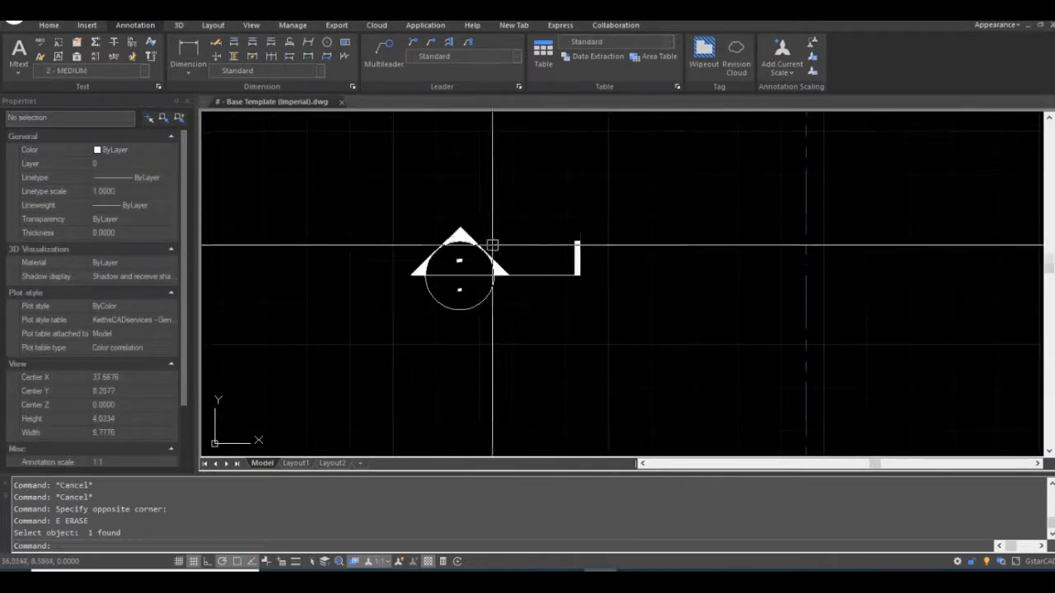
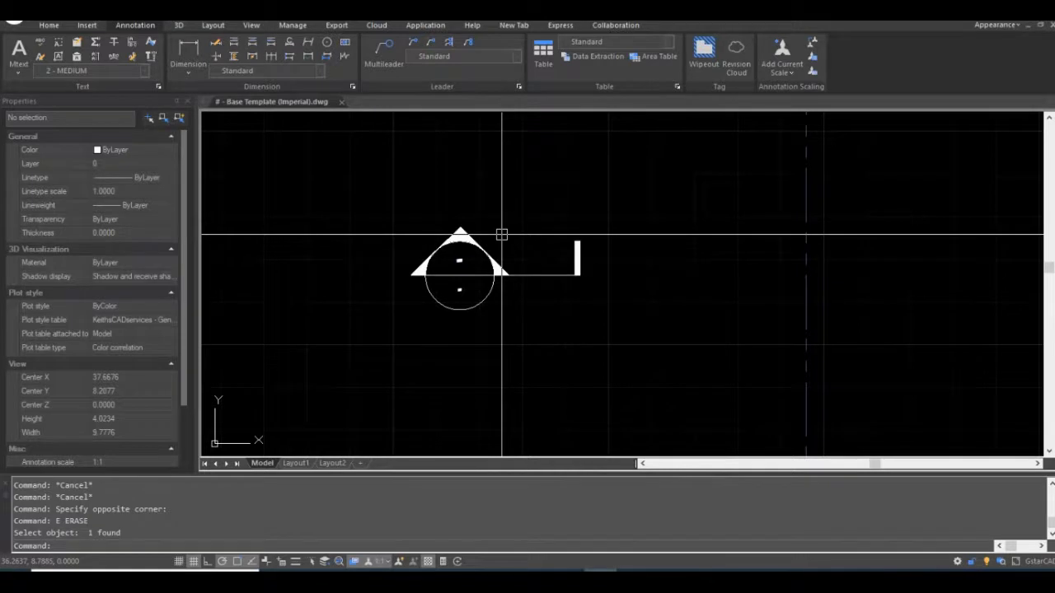
Open the #-ANNO-SECTION MARK block for editing and review its attribute order with BATTORDER, leaving the order as it is.
middle_drag(501, 235, 499, 251)
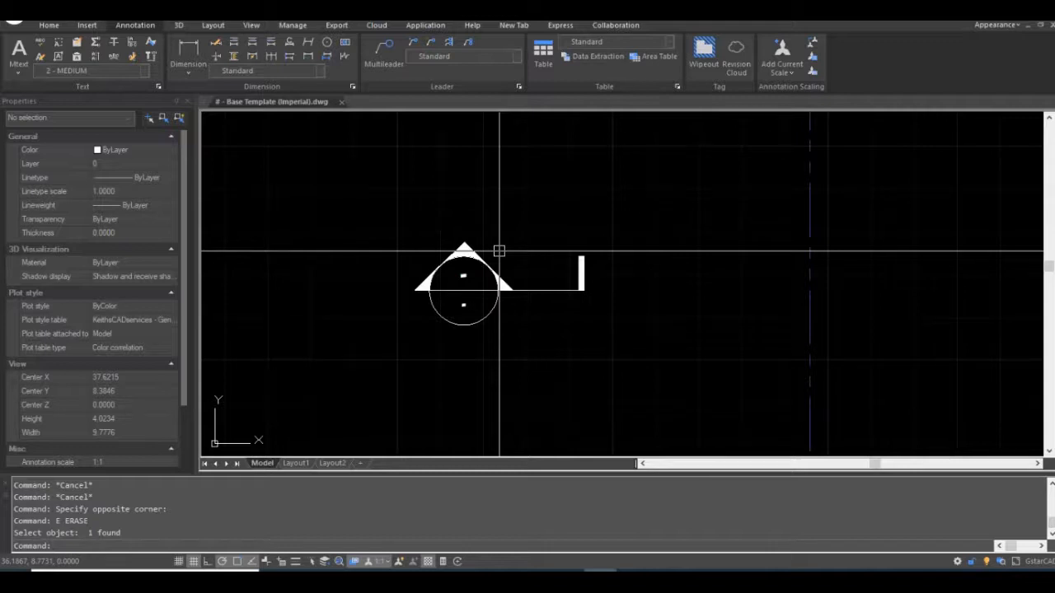
click(464, 245)
scroll(522, 244, up, 2)
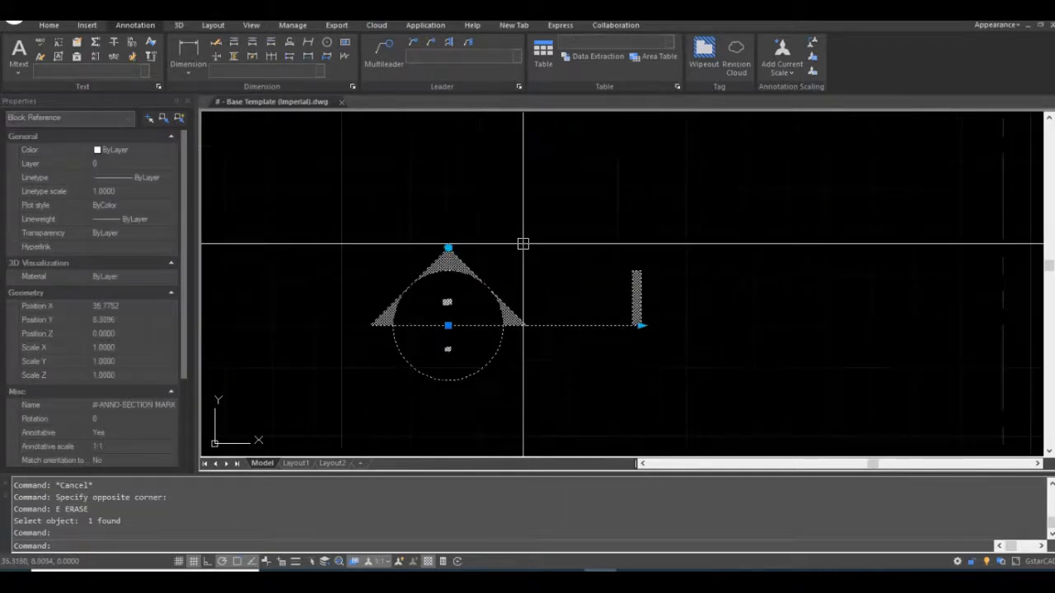
text(BEDIT)
key(Return)
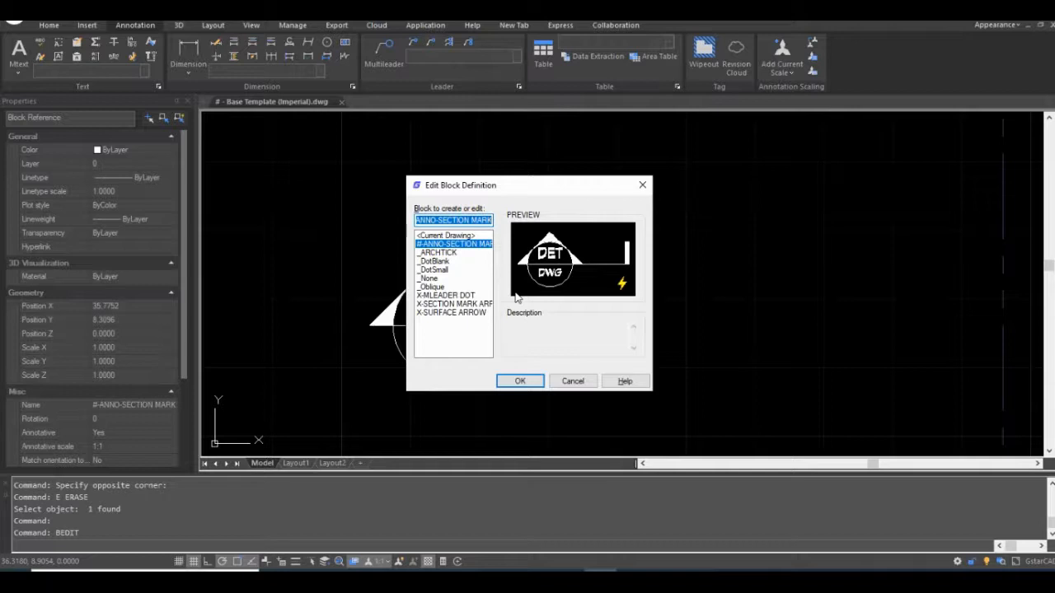
click(513, 380)
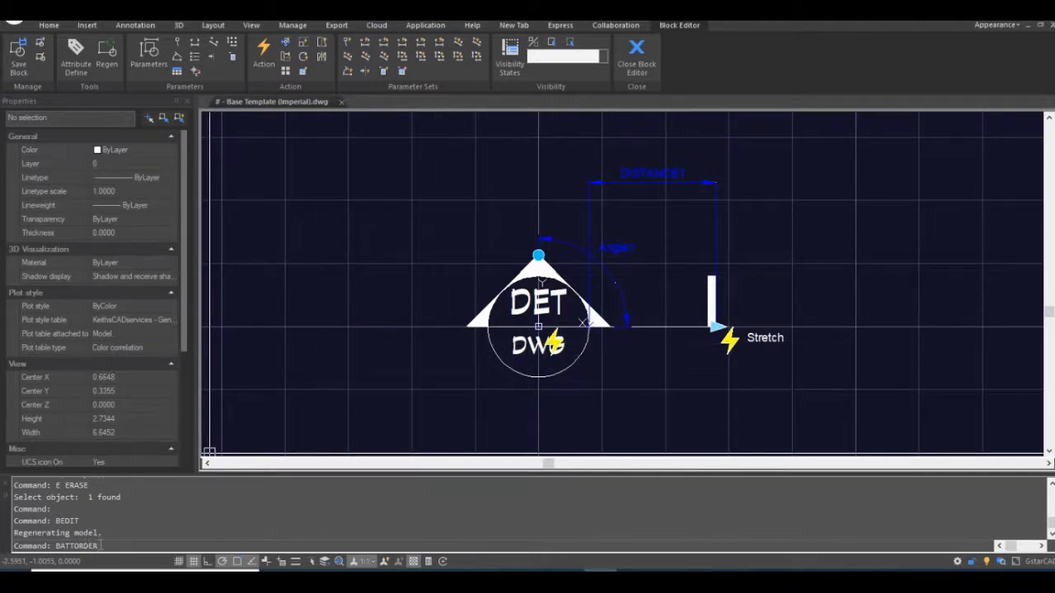
text(BATTORDER)
key(Return)
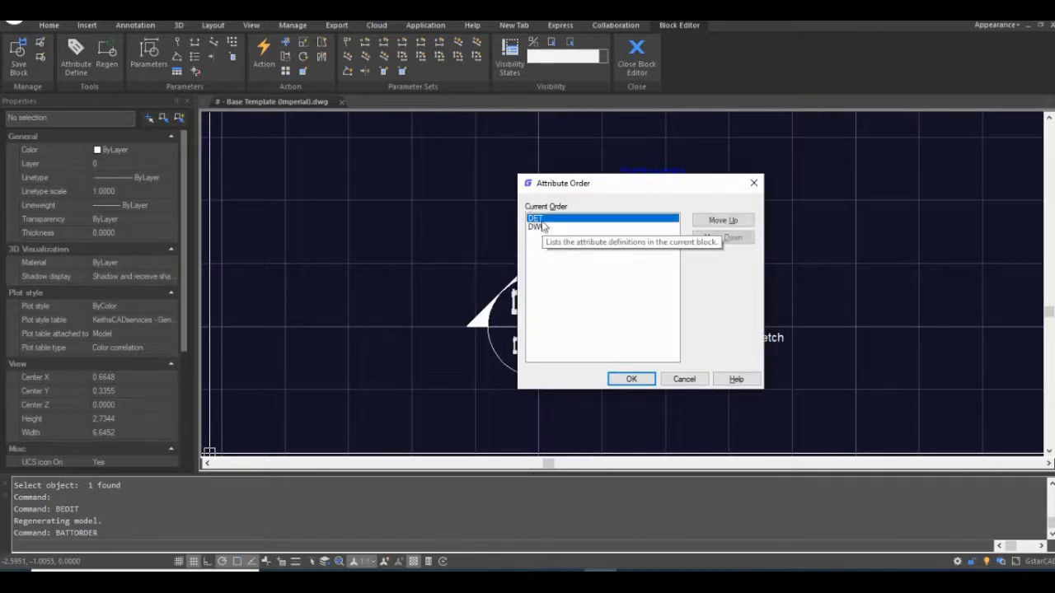
click(684, 379)
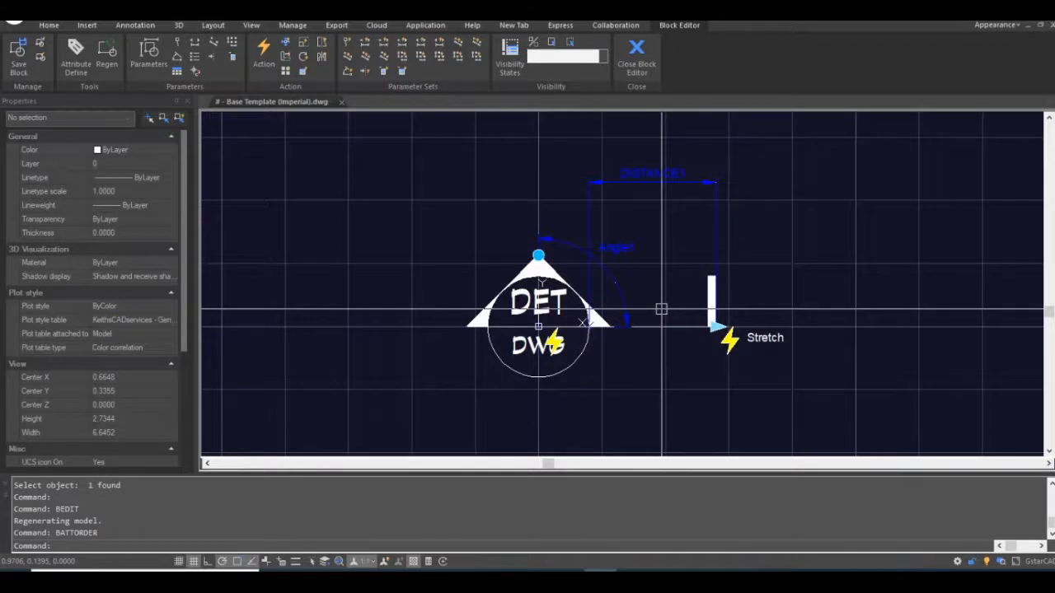
mouse_move(661, 309)
middle_down()
mouse_move(613, 299)
mouse_move(602, 262)
middle_up()
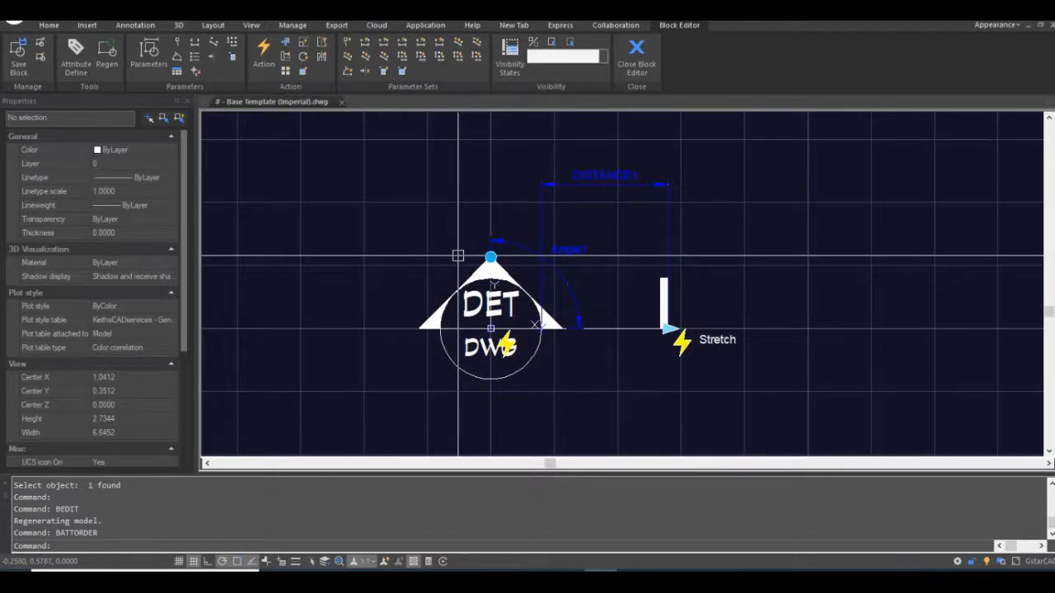
scroll(471, 304, up, 4)
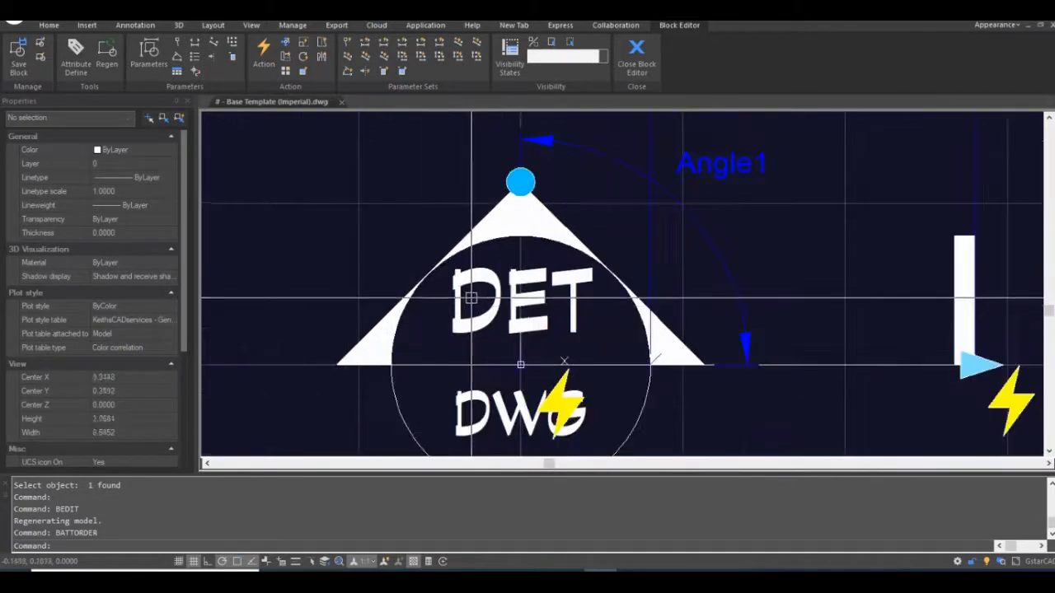
scroll(472, 298, down, 2)
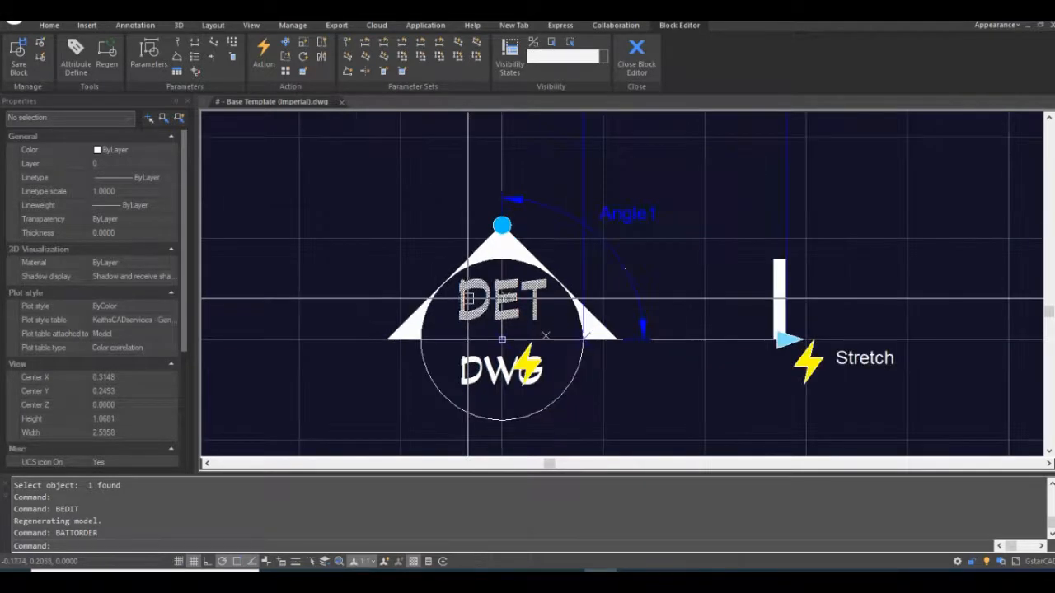
middle_drag(466, 299, 457, 253)
middle_drag(505, 332, 478, 310)
middle_drag(563, 328, 526, 368)
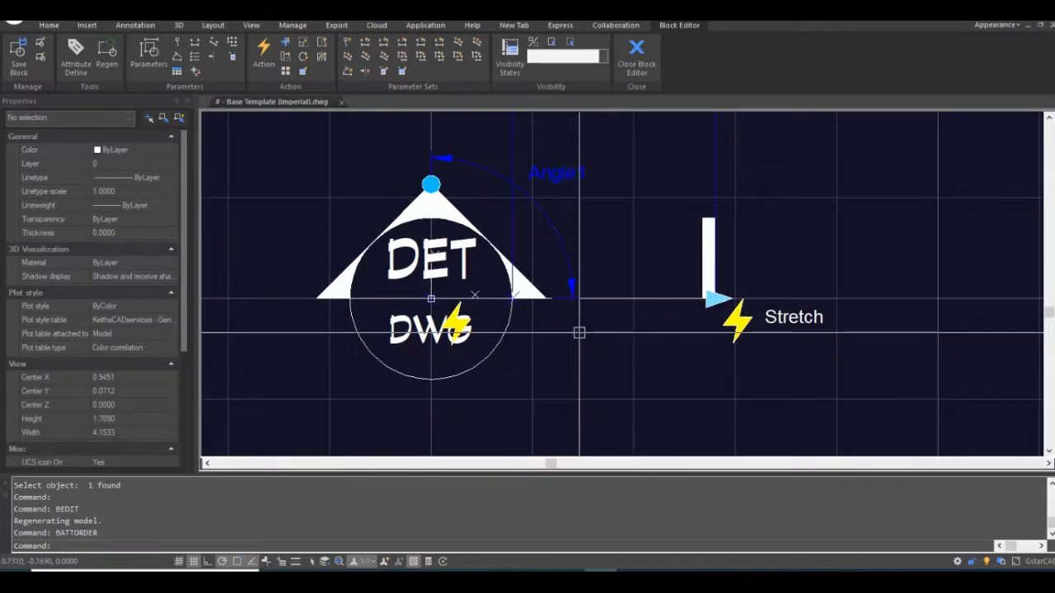
scroll(579, 334, up, 6)
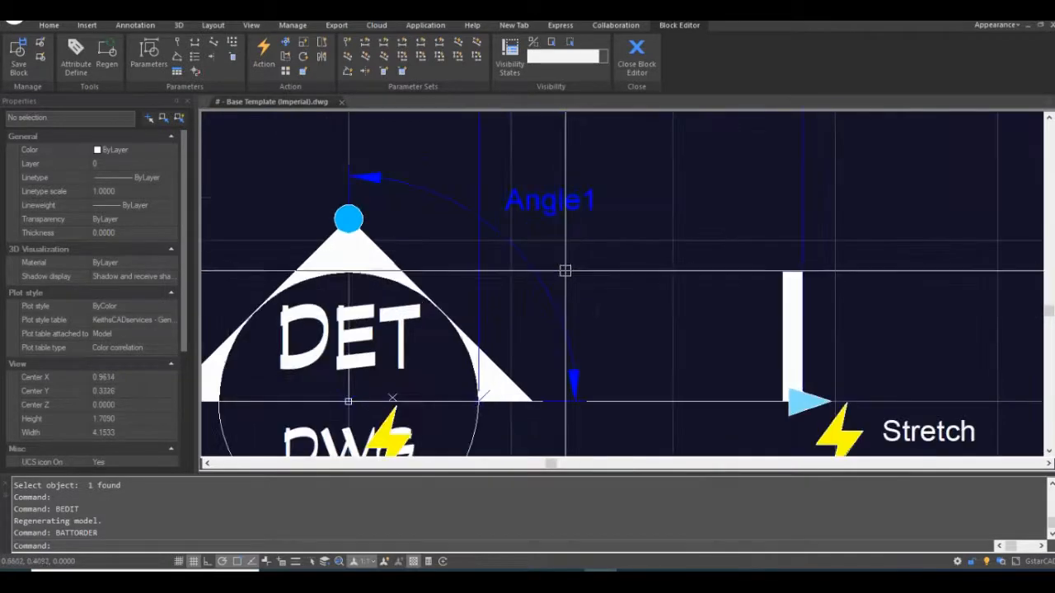
scroll(581, 220, down, 8)
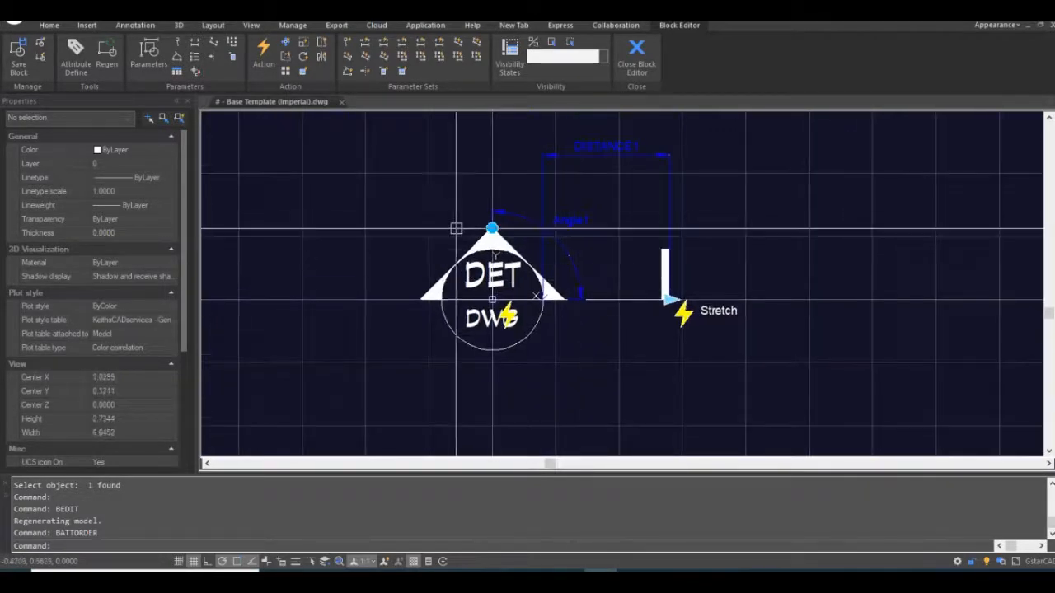
Try adding a Flip parameter set with a horizontal reflection line above the section mark's tip and its label above that line.
click(365, 73)
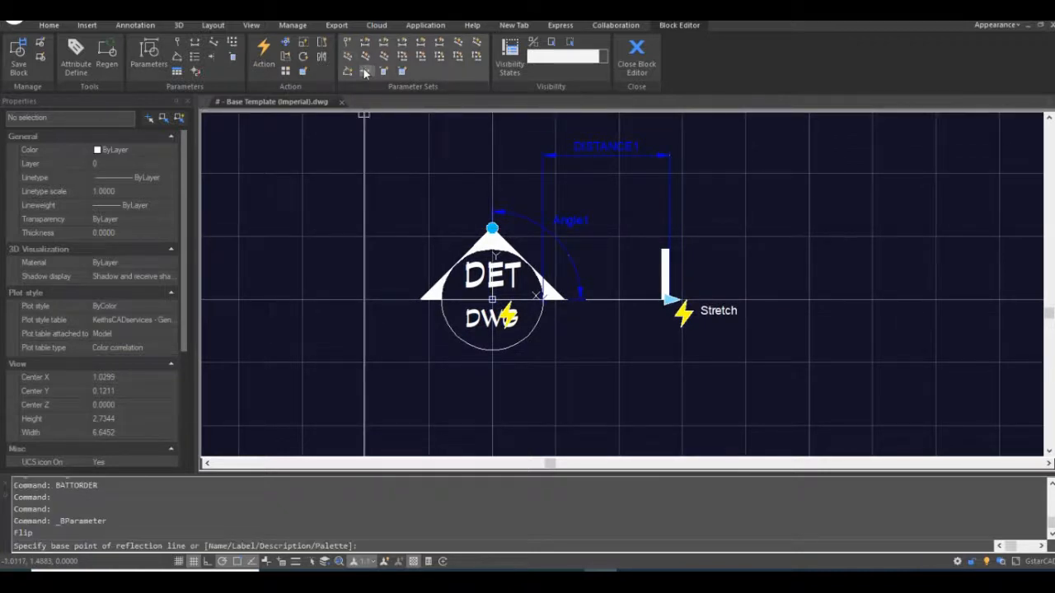
middle_drag(494, 241, 483, 309)
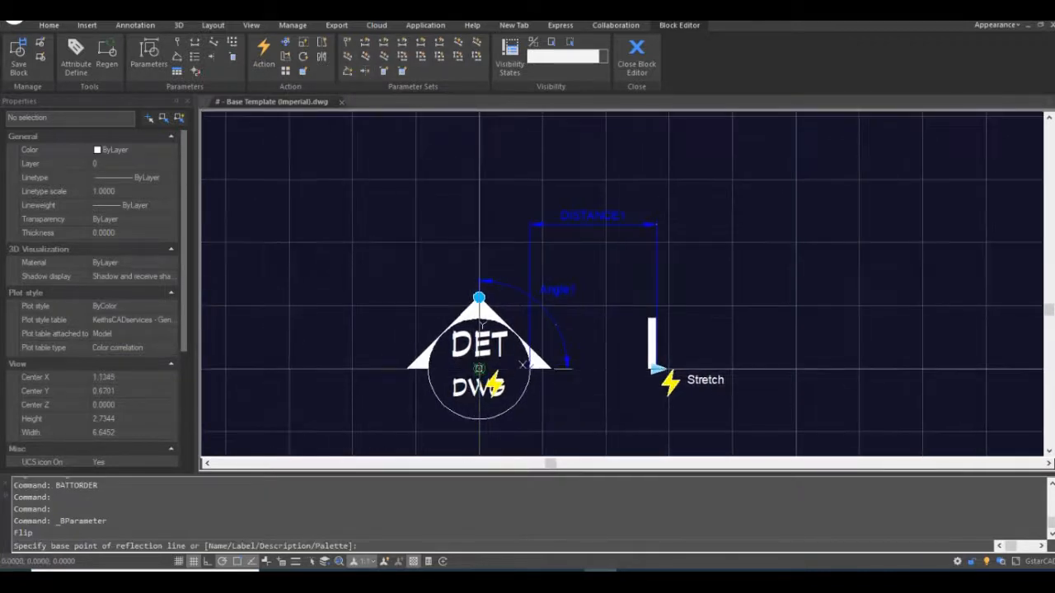
middle_drag(478, 368, 462, 289)
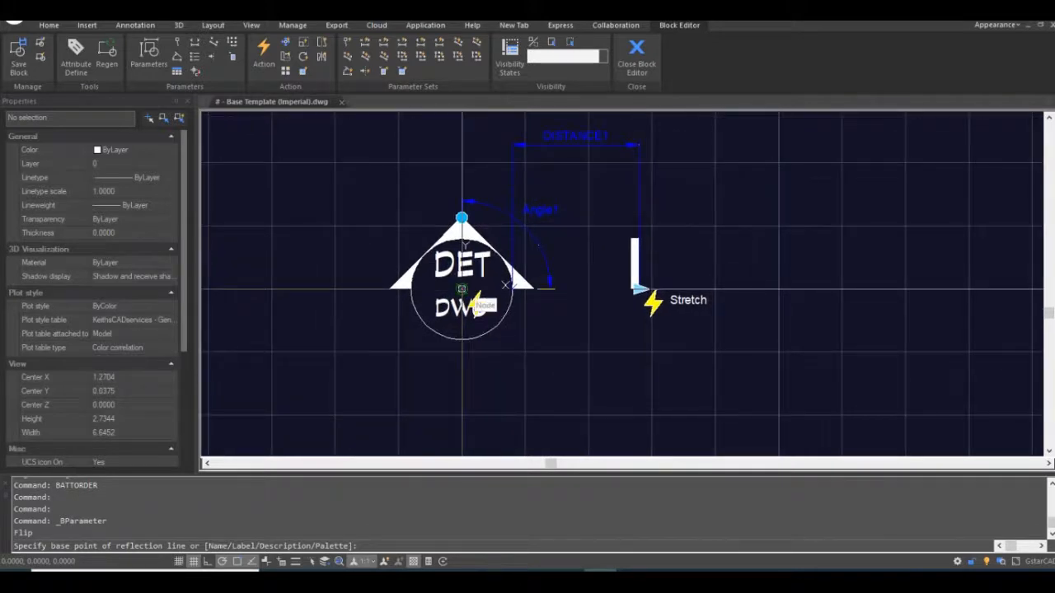
click(462, 174)
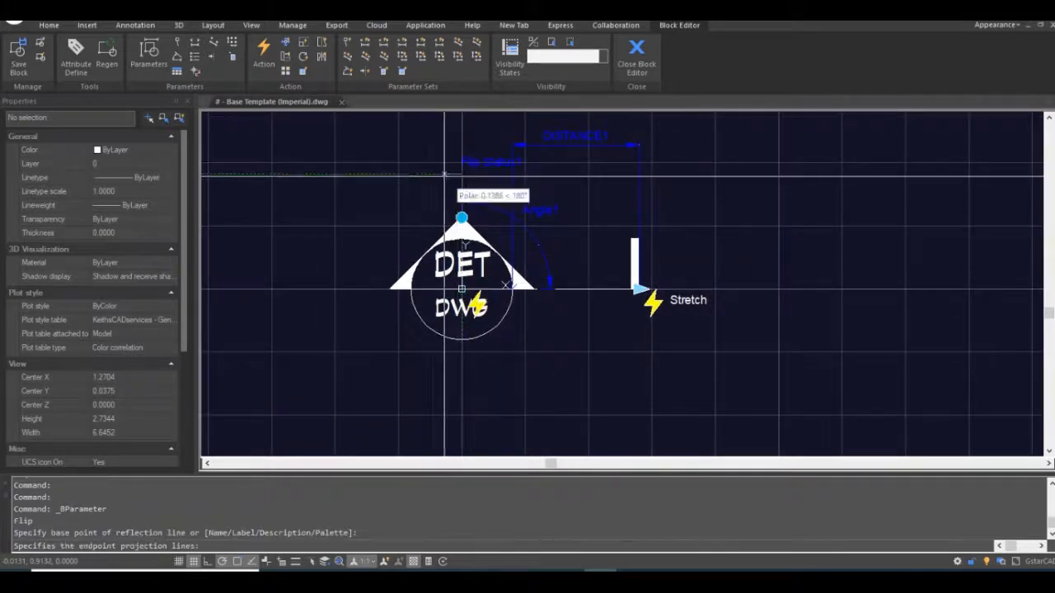
middle_drag(444, 174, 466, 243)
click(361, 243)
click(394, 173)
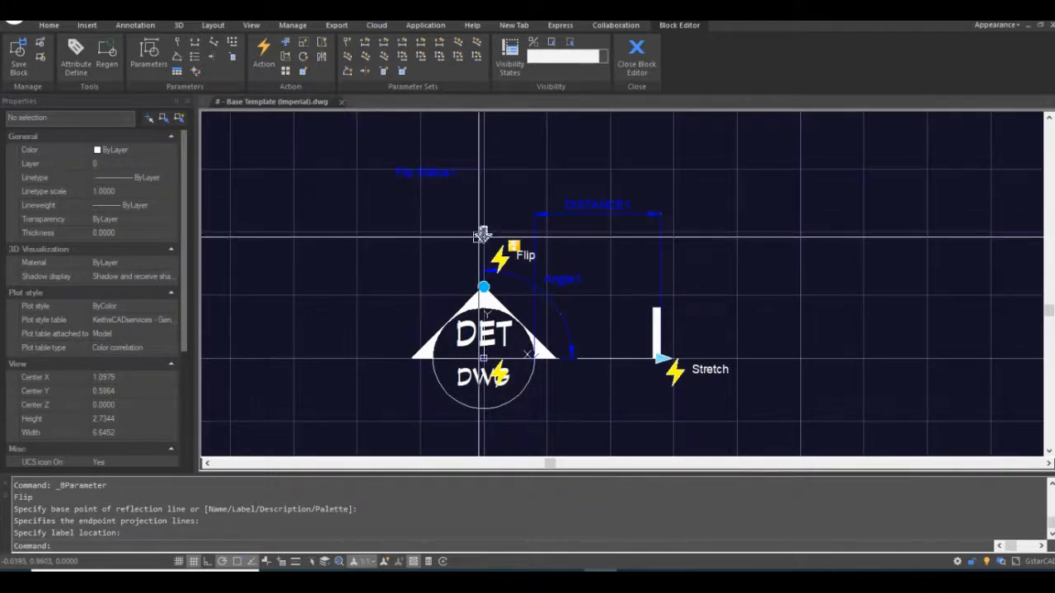
Erase the flip parameter set placed above the section mark's tip.
click(510, 191)
click(423, 244)
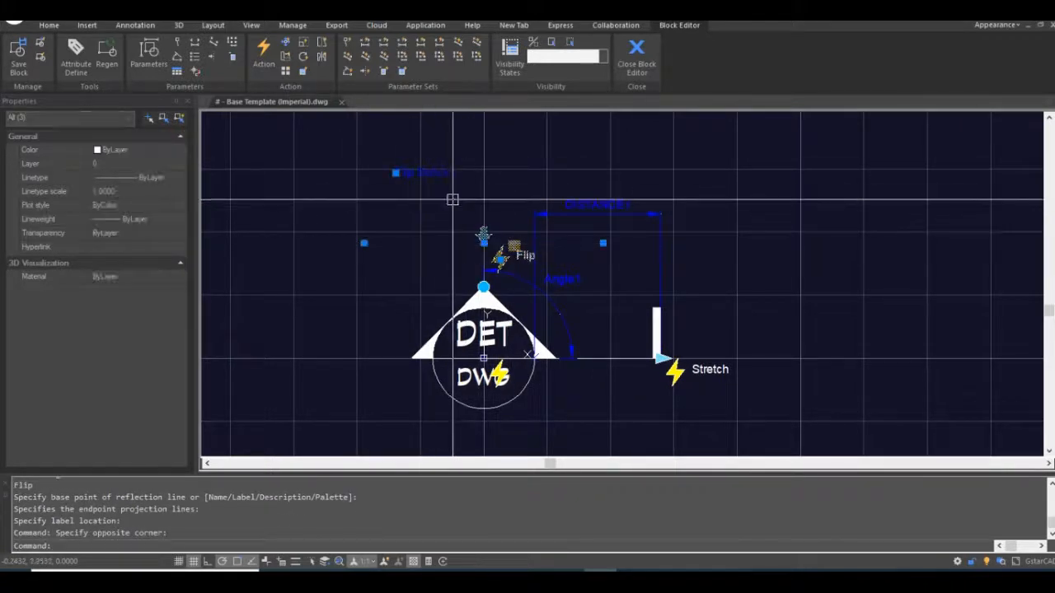
text(e)
key(Return)
Add a Flip parameter set whose horizontal reflection line runs from left of the section mark to the circle's centre, labelled at its outer end.
click(364, 71)
middle_drag(393, 262, 425, 217)
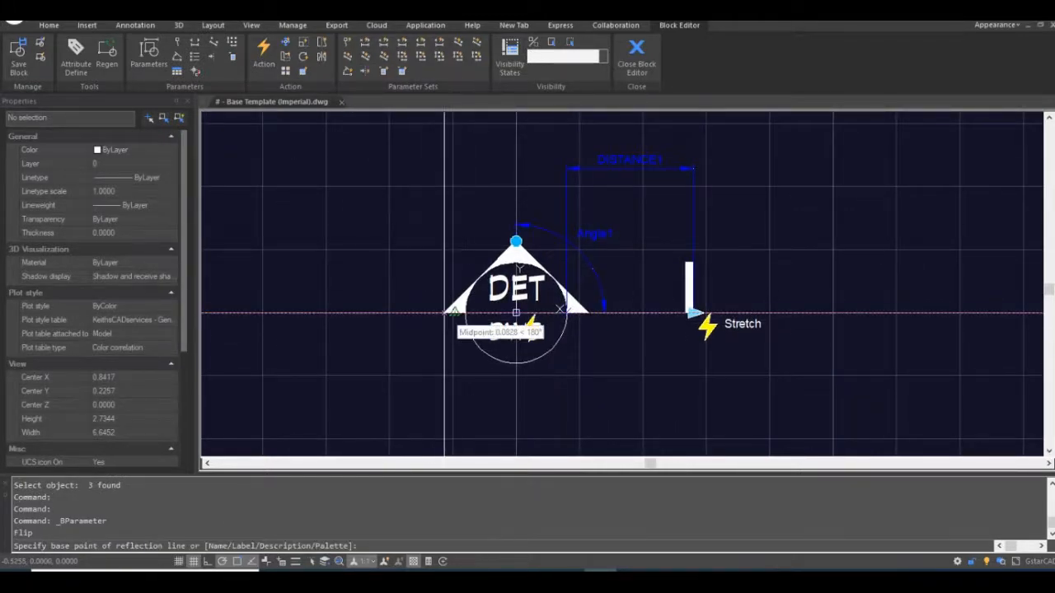
click(515, 312)
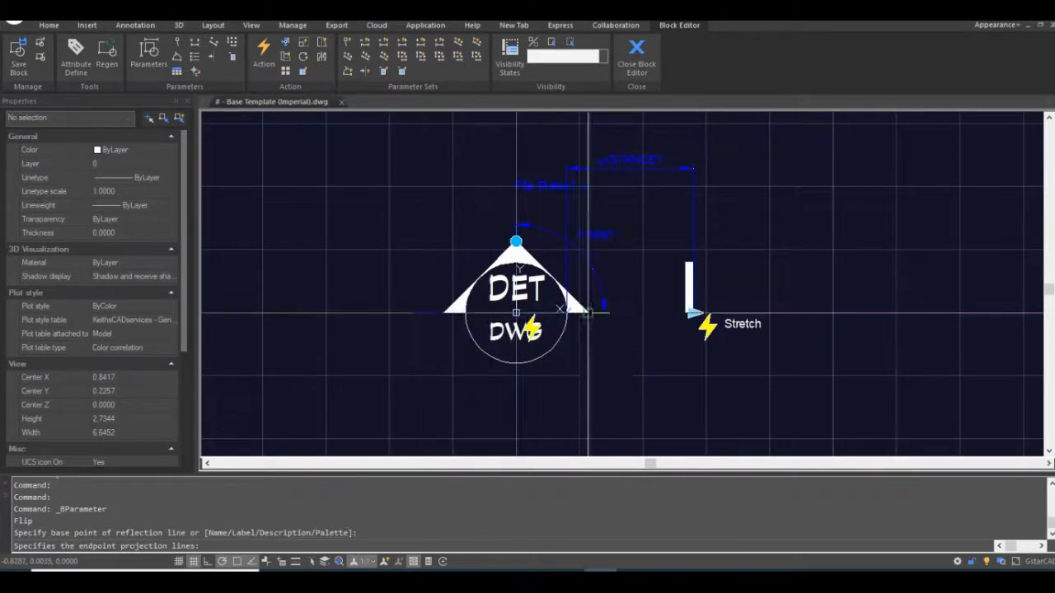
click(513, 331)
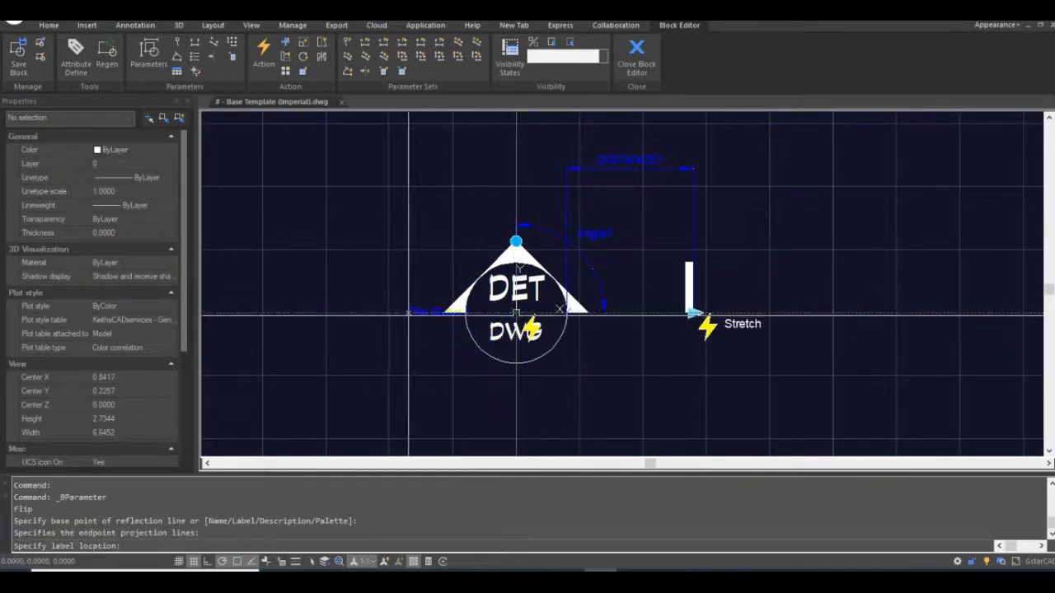
click(403, 330)
Stretch the reflection line's endpoint to the outer side of its base point, at about X -1.4457, Y 0, so the flip arrow points down.
click(367, 311)
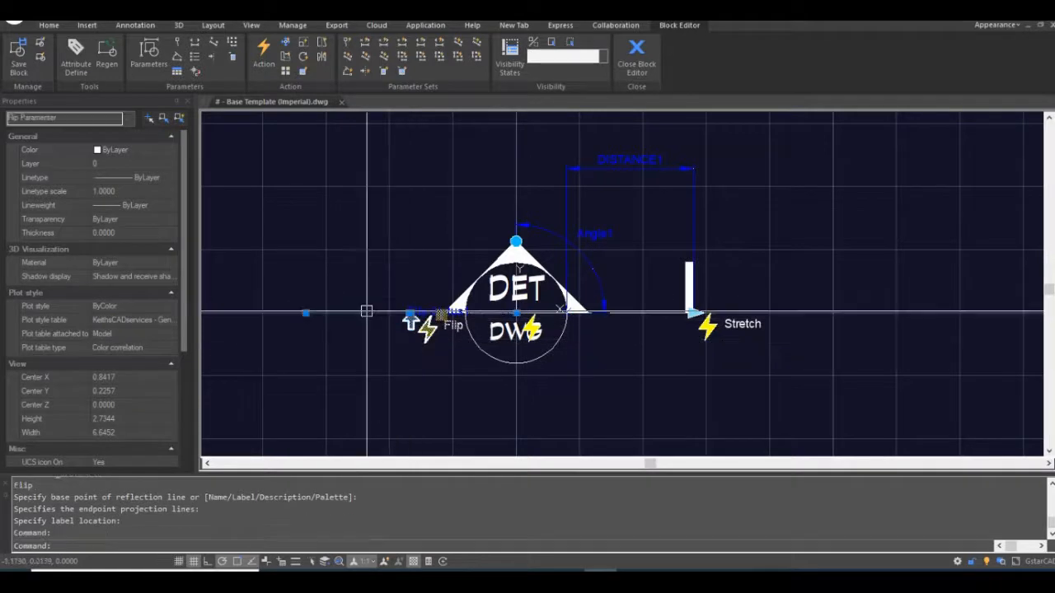
click(305, 313)
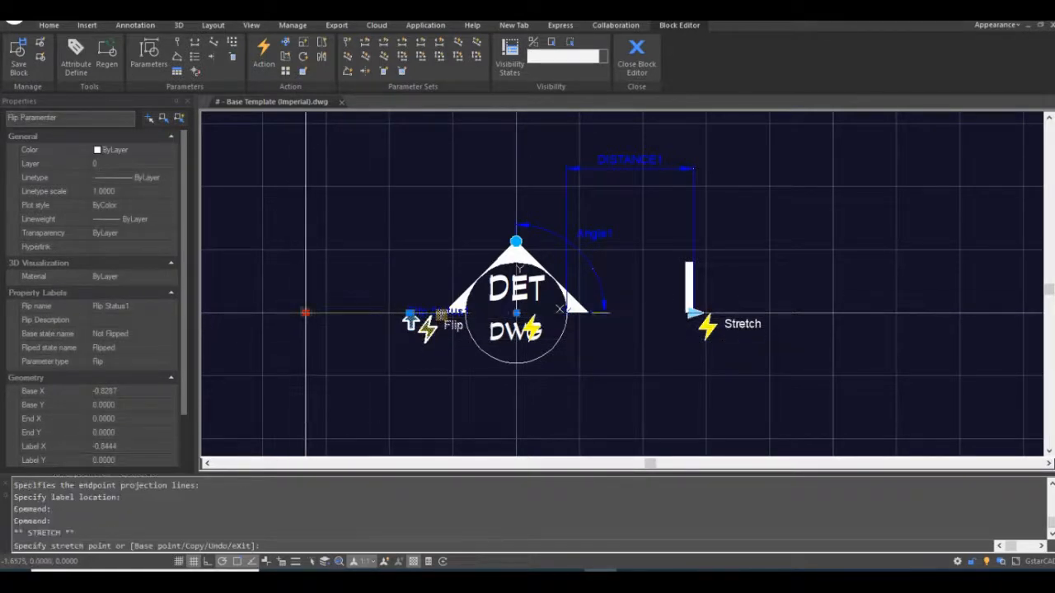
key(Escape)
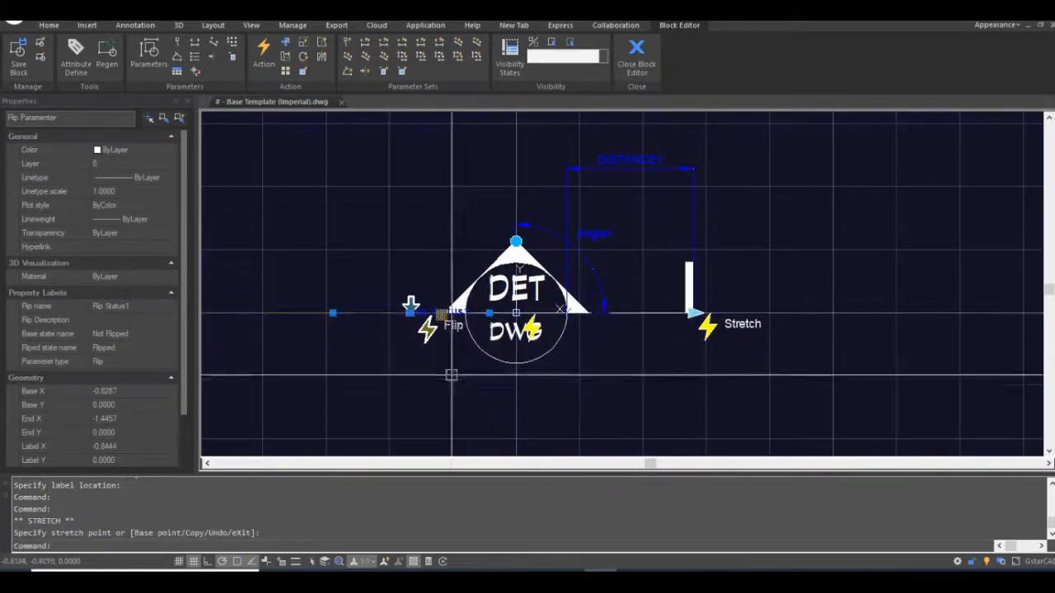
middle_drag(407, 305, 490, 268)
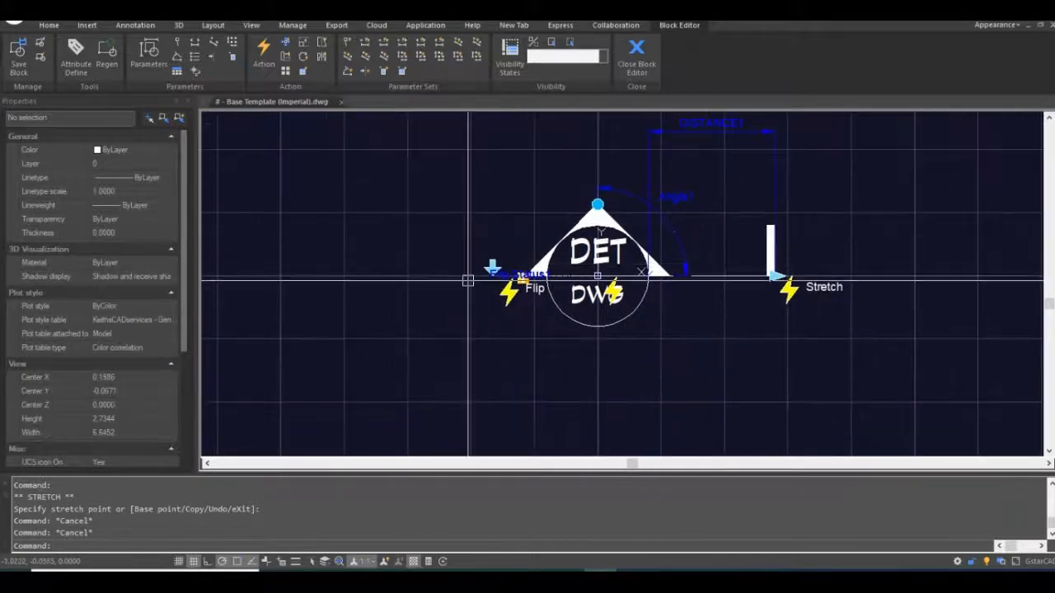
Shift the flip parameter's base point to about X -0.8444 and move its label next to the flip arrow's tip.
click(459, 280)
scroll(492, 274, up, 10)
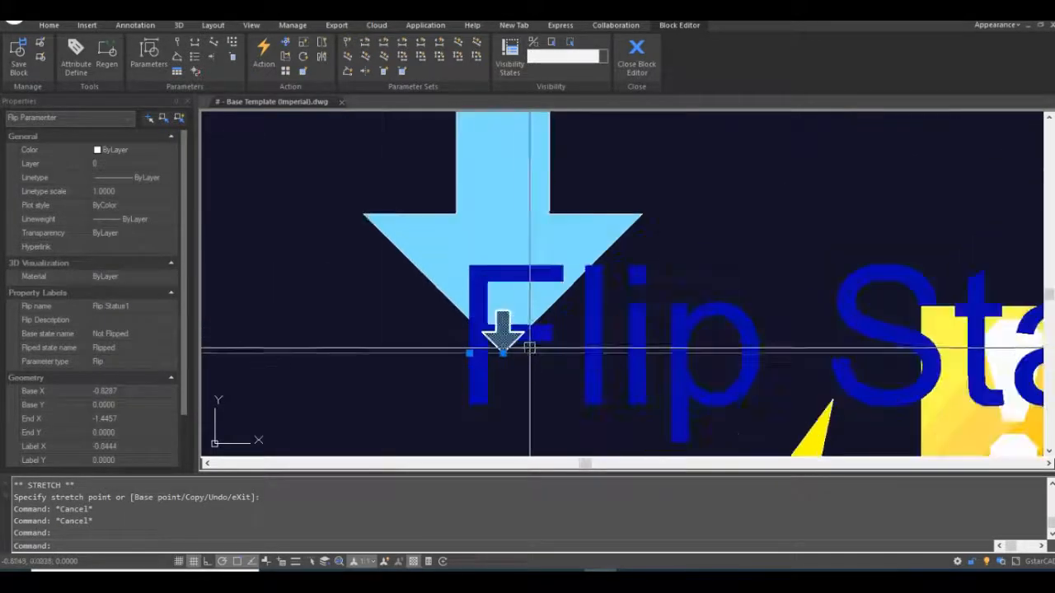
click(503, 346)
click(469, 346)
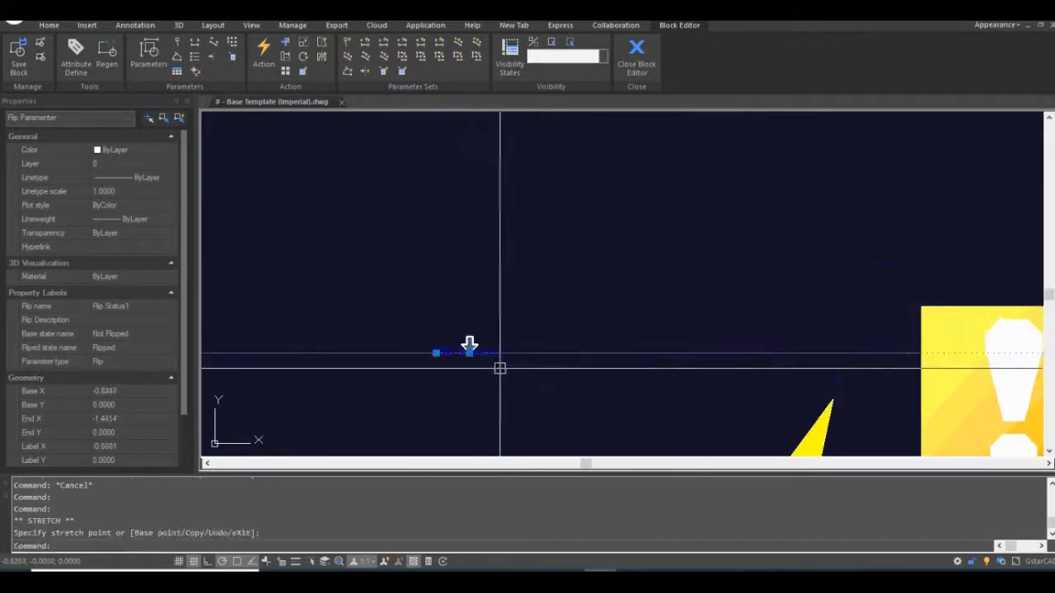
click(436, 352)
click(464, 352)
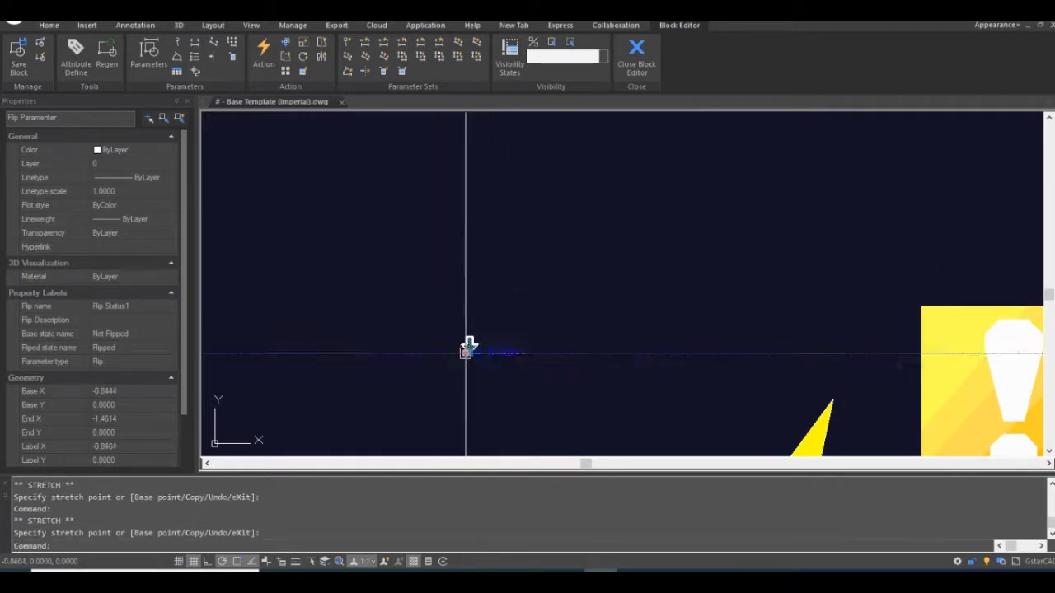
Deselect the flip parameter and regenerate the model to refresh the flip arrow and its label.
key(Escape)
key(Escape)
key(Escape)
scroll(500, 283, down, 5)
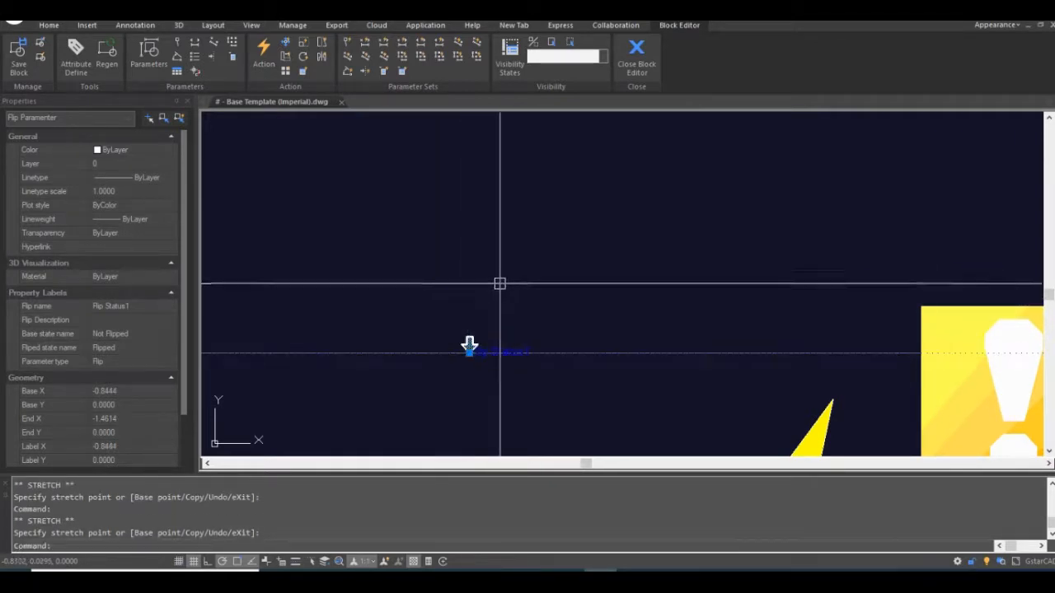
scroll(492, 303, up, 5)
scroll(492, 246, down, 8)
scroll(495, 245, up, 5)
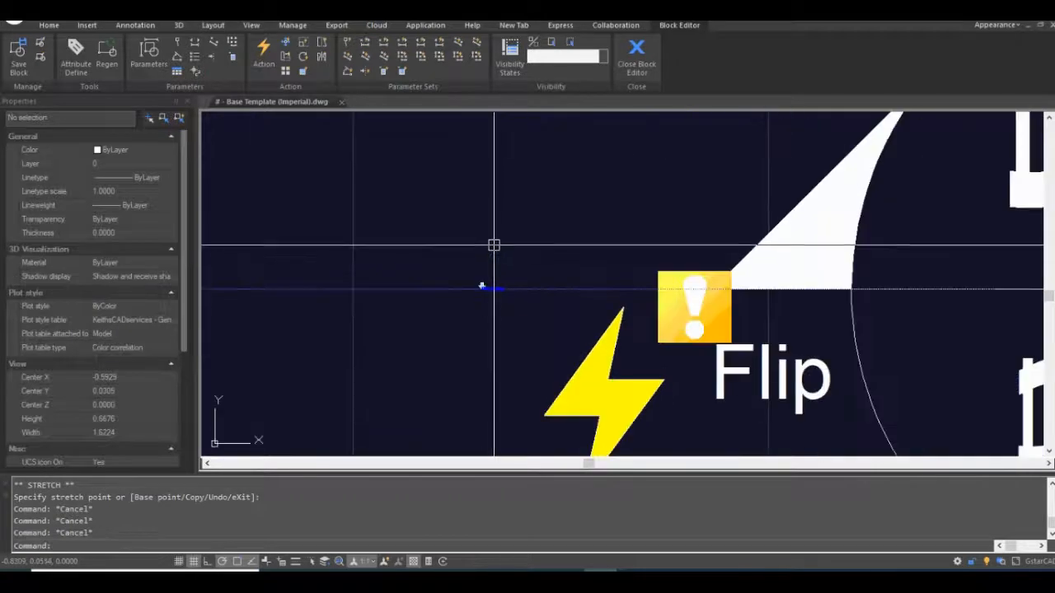
text(re)
key(space)
scroll(497, 250, up, 5)
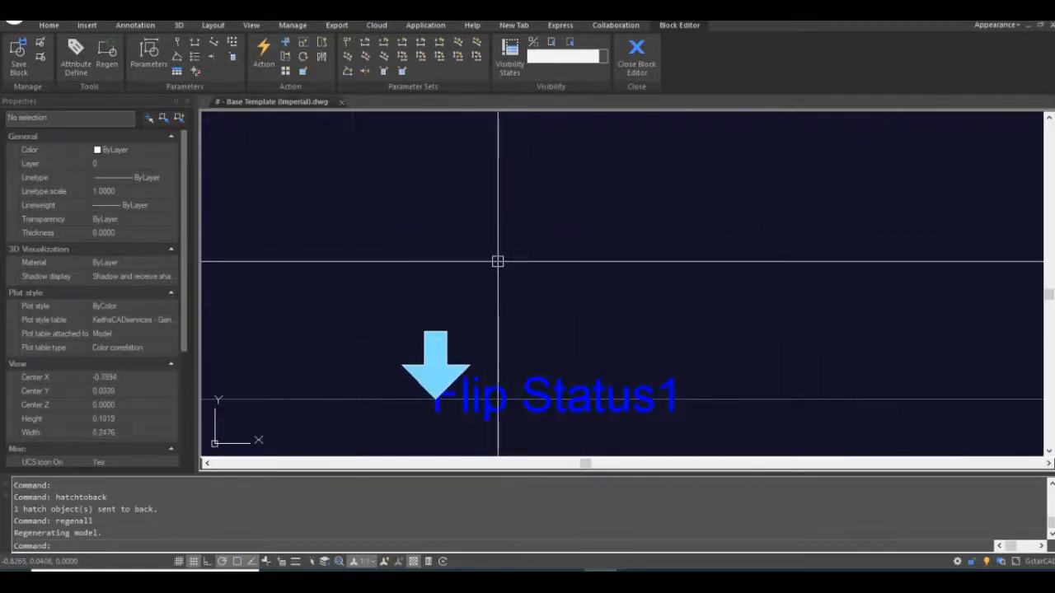
scroll(498, 262, down, 5)
scroll(498, 262, down, 1)
scroll(498, 271, up, 5)
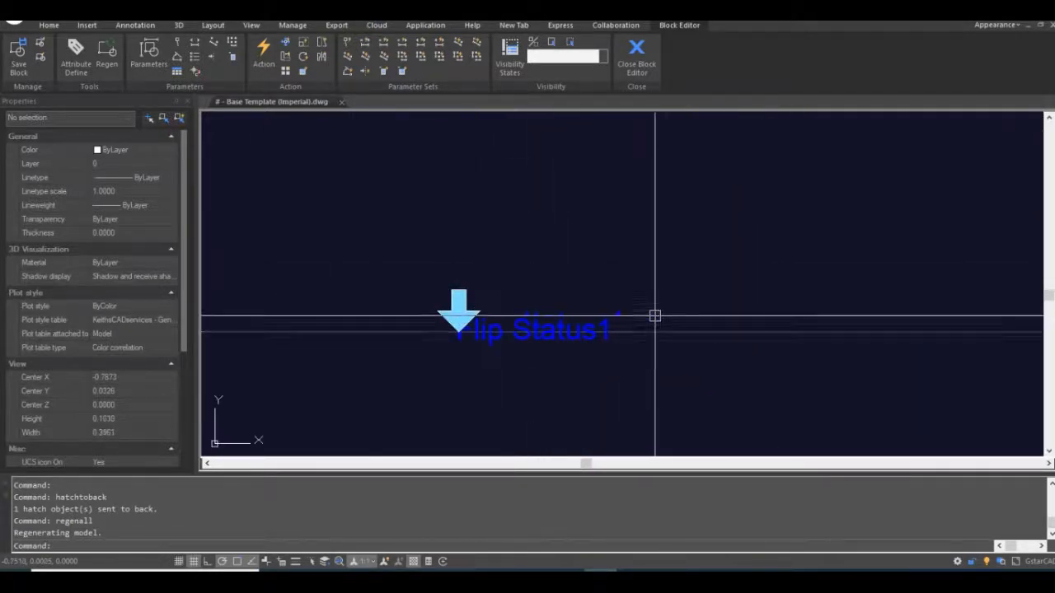
click(656, 330)
click(609, 307)
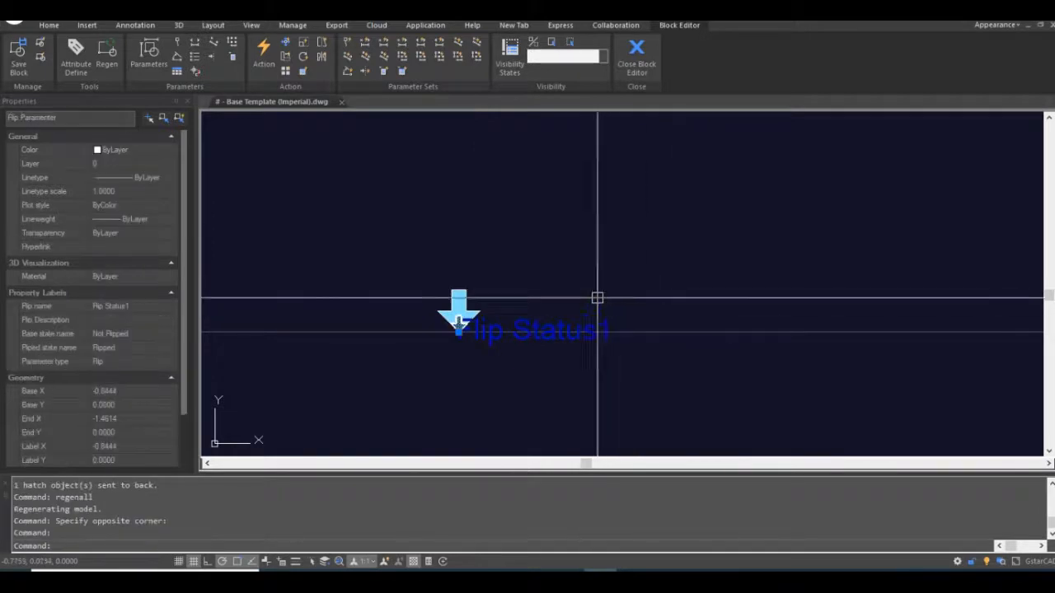
click(455, 297)
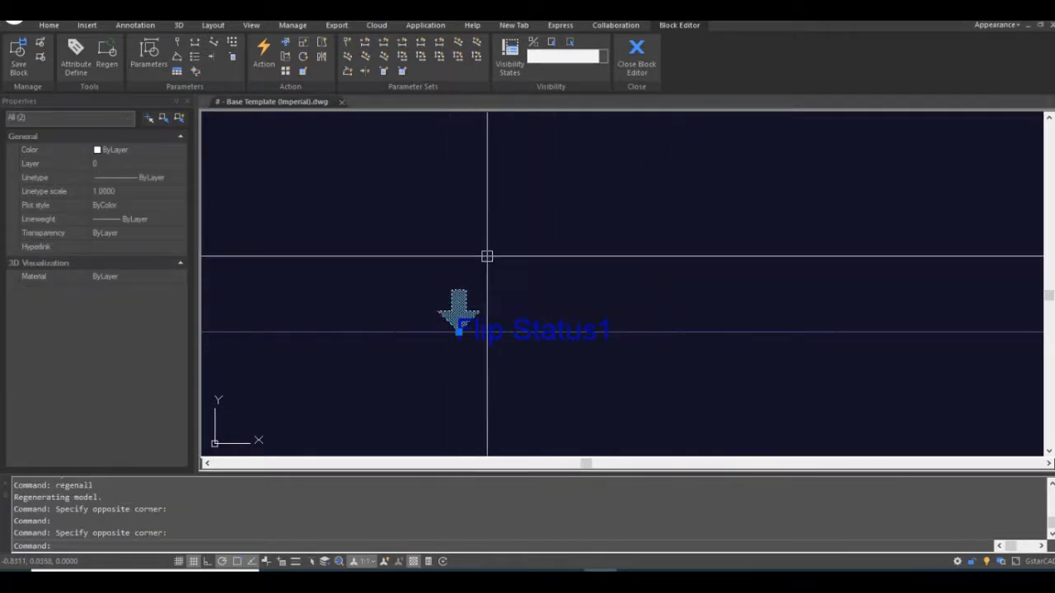
scroll(490, 251, down, 3)
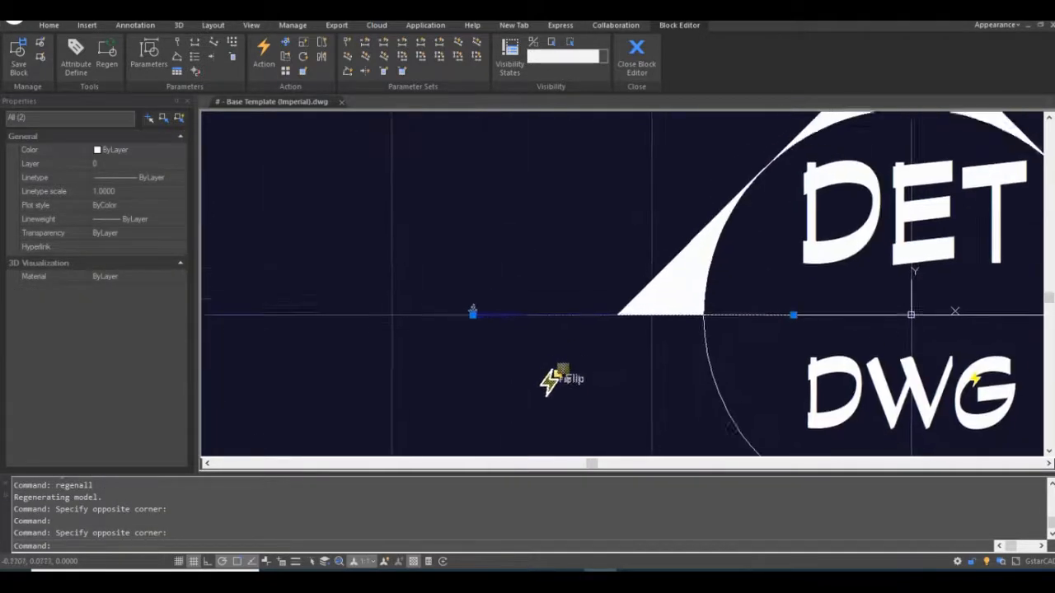
key(Escape)
scroll(514, 282, down, 2)
key(Escape)
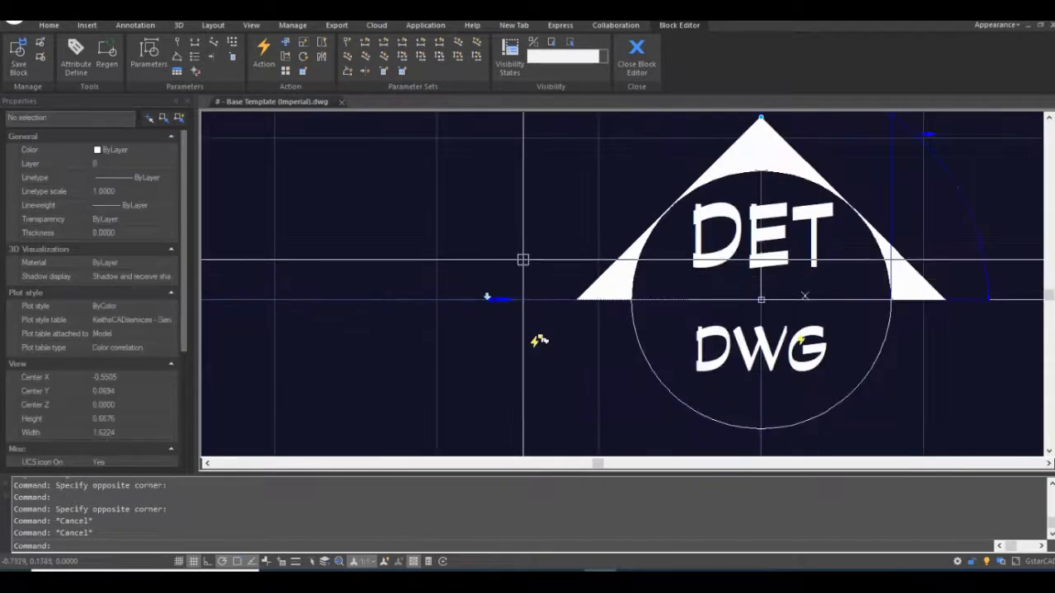
Move the flip parameter and its arrow grip along the reflection line toward the section mark, with the base point at about X -0.6905.
scroll(502, 275, up, 2)
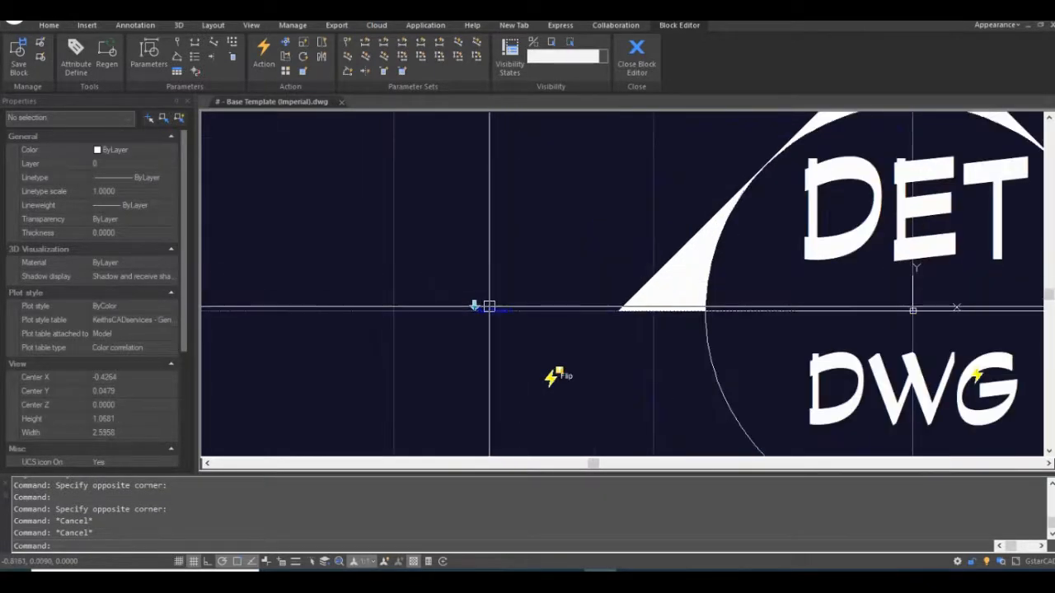
scroll(533, 266, down, 3)
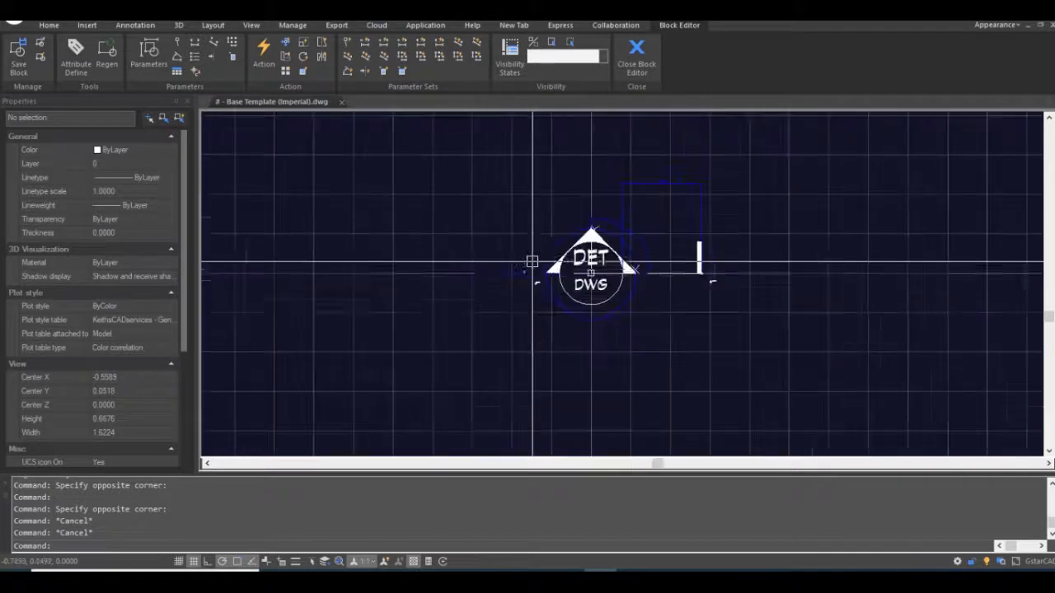
scroll(533, 267, up, 5)
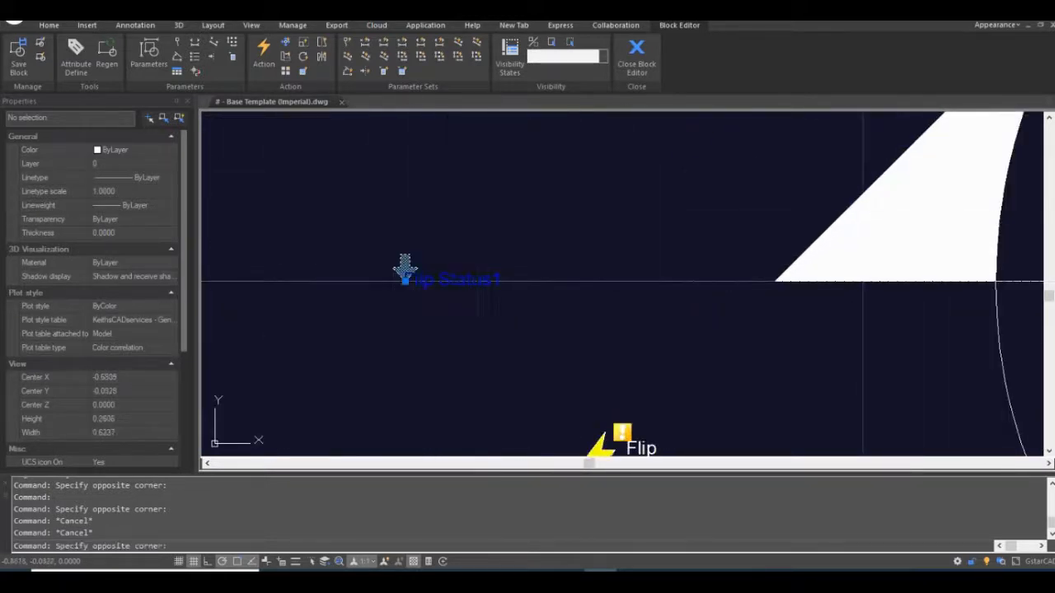
drag(415, 280, 367, 337)
scroll(436, 296, down, 2)
middle_drag(451, 249, 423, 304)
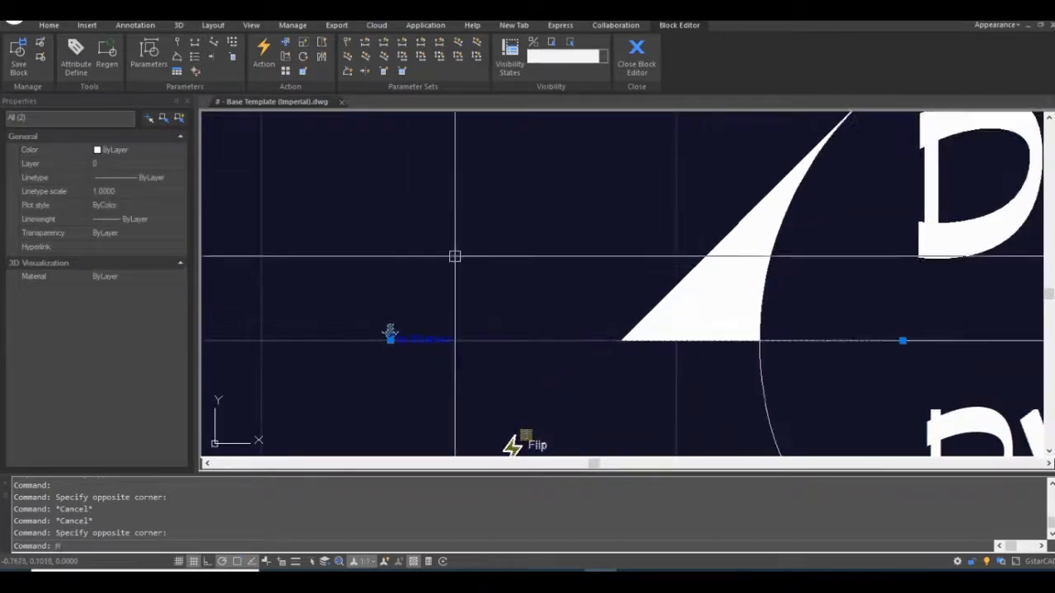
text(m)
key(Return)
click(401, 262)
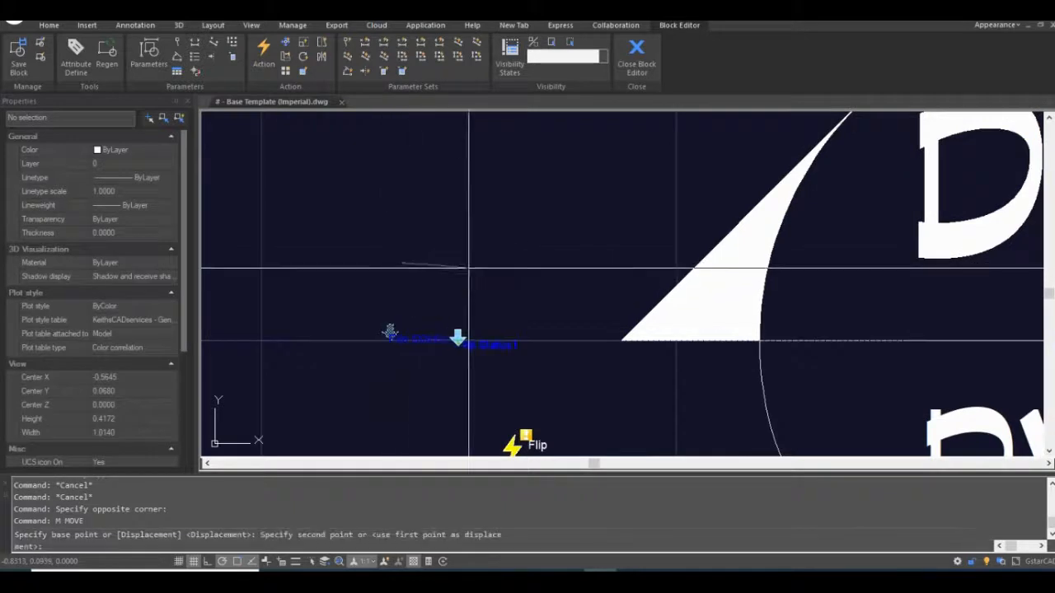
click(529, 262)
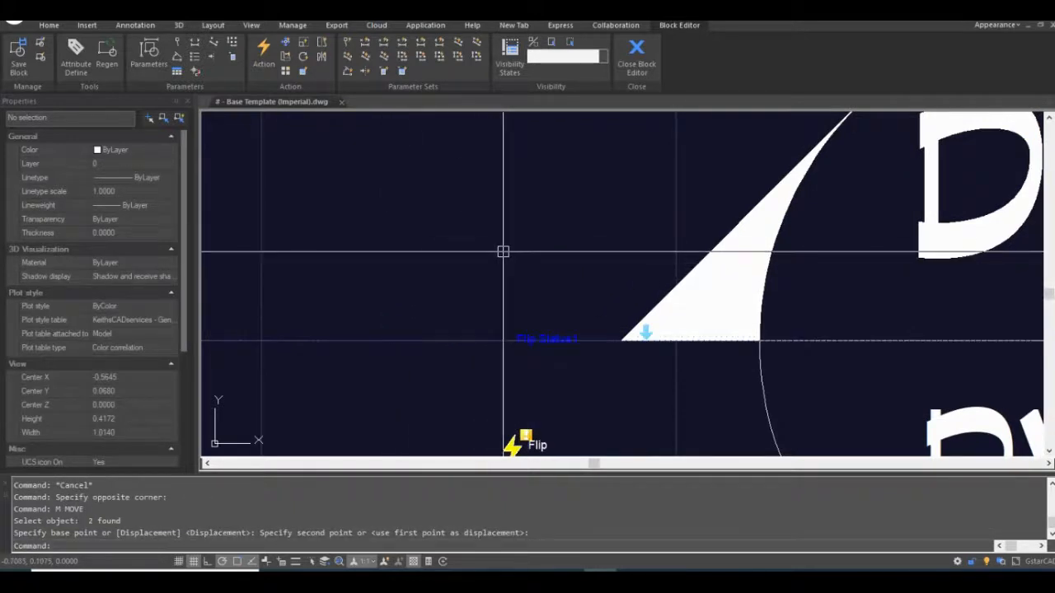
scroll(514, 296, down, 2)
key(Escape)
key(Escape)
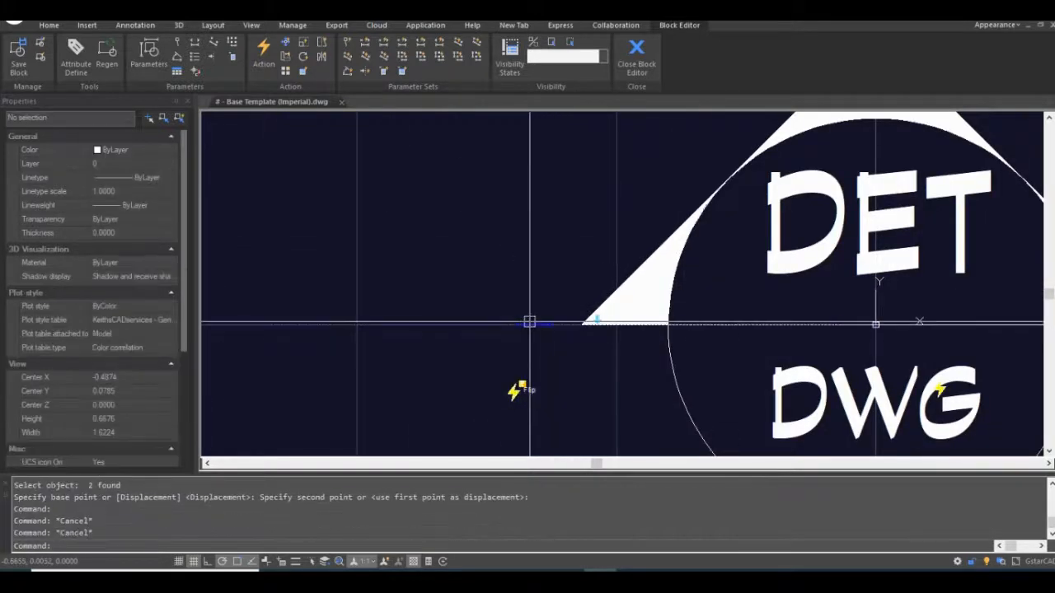
Stretch the flip arrow grip along the reflection line back onto the parameter's base point, outside the section mark's triangle.
click(529, 322)
key(Escape)
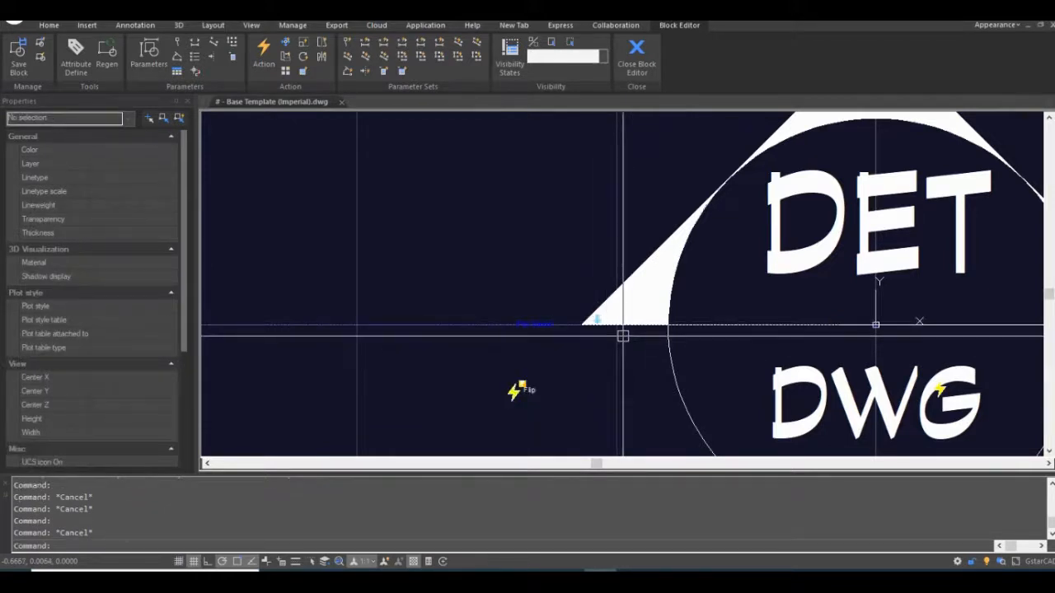
click(454, 322)
scroll(506, 256, down, 2)
middle_drag(506, 256, 511, 274)
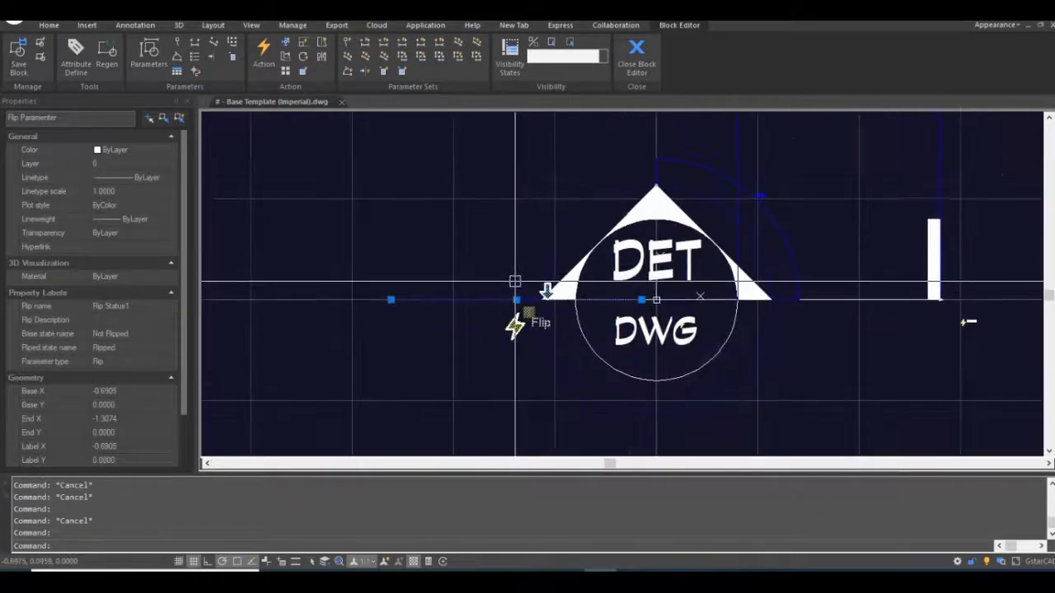
scroll(513, 294, up, 3)
click(552, 316)
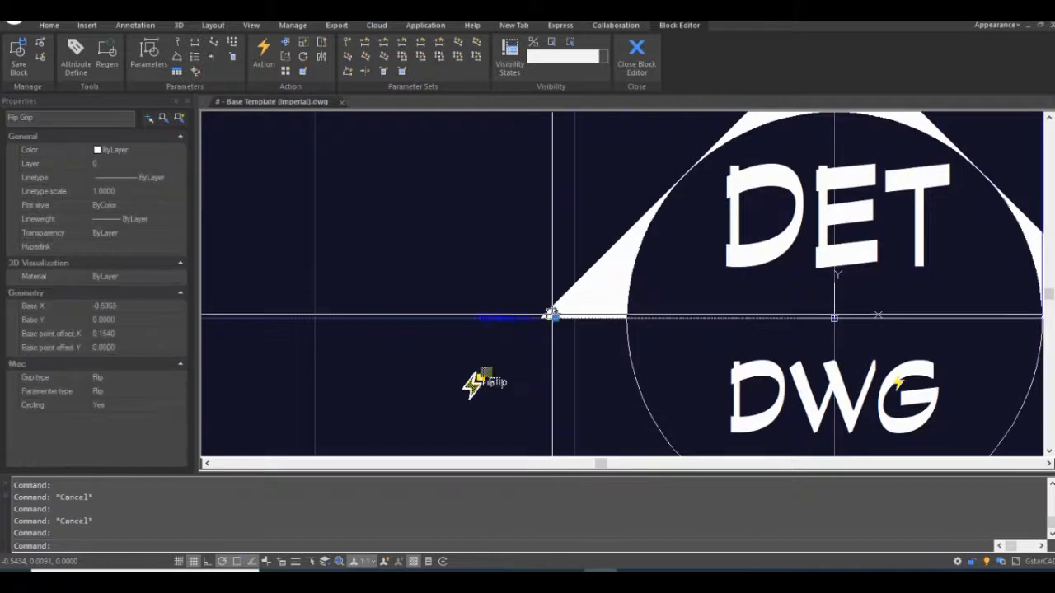
click(553, 315)
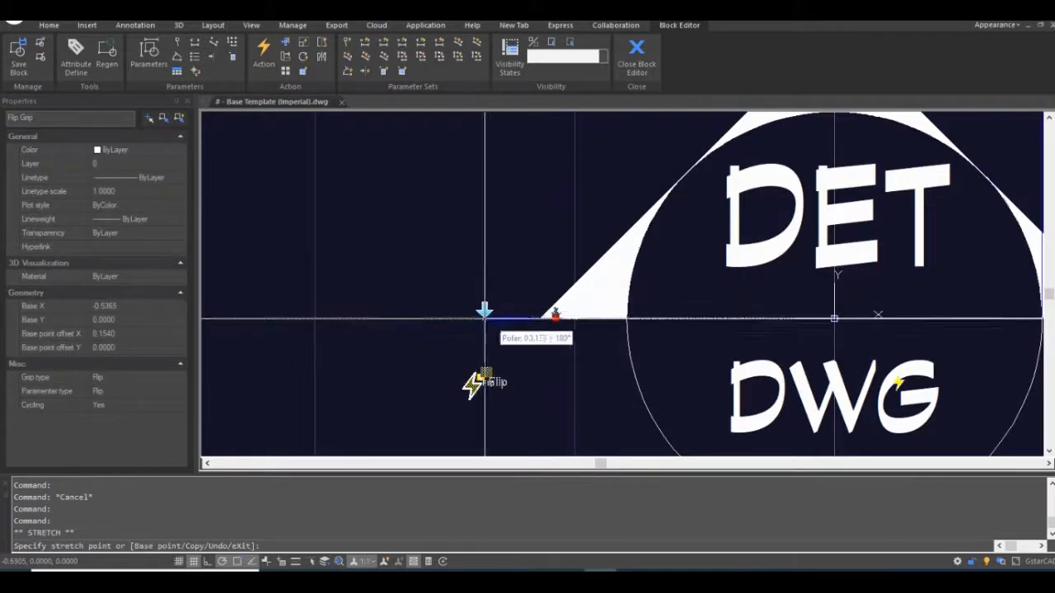
key(Escape)
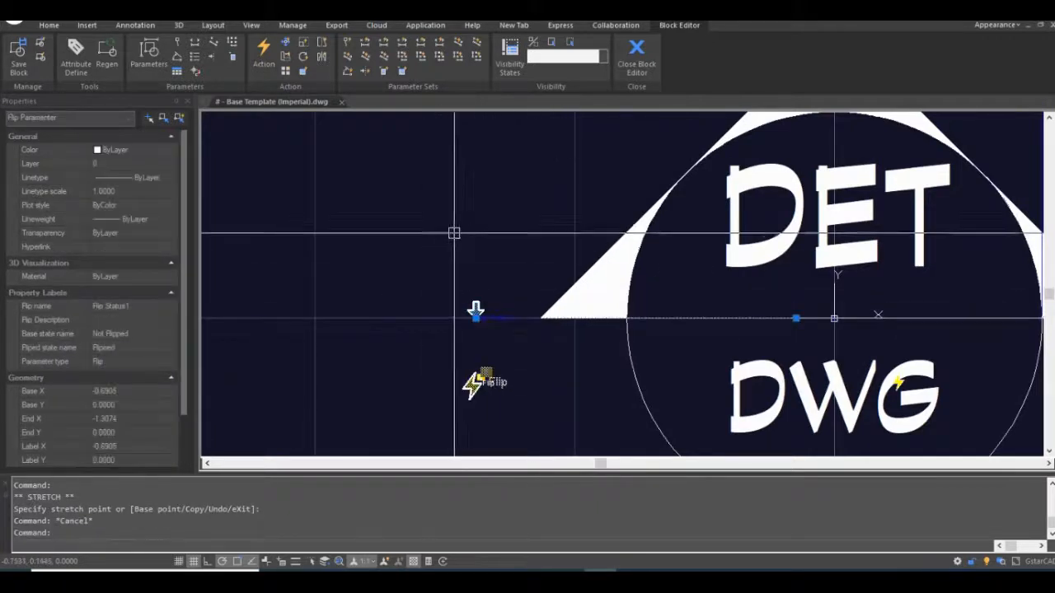
key(Escape)
Assign the whole section mark, including its line and end bar, to the flip action's selection set, and hide the grid.
scroll(470, 301, down, 4)
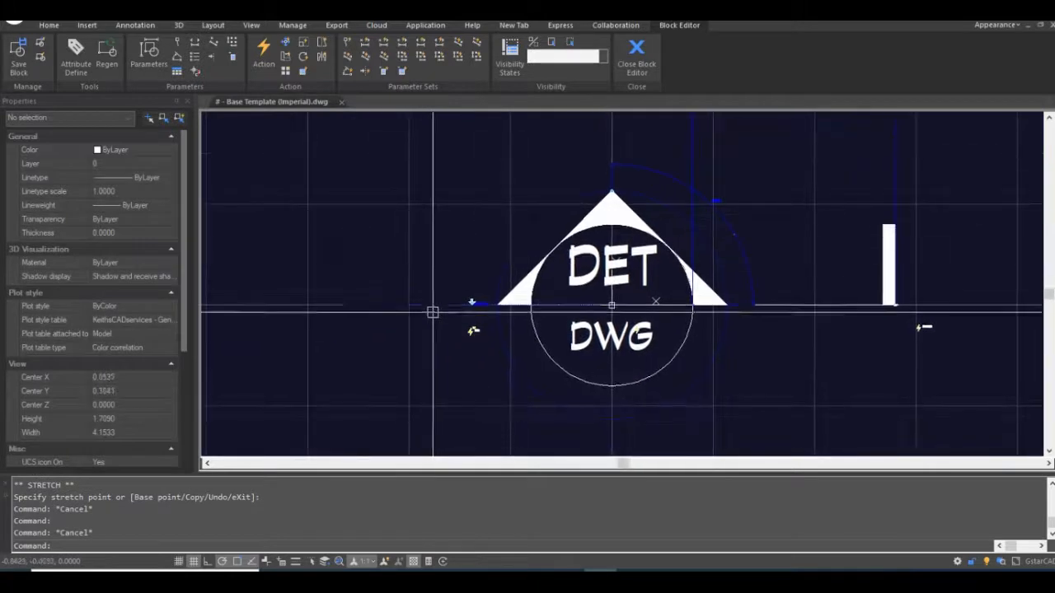
scroll(436, 342, down, 3)
double_click(445, 338)
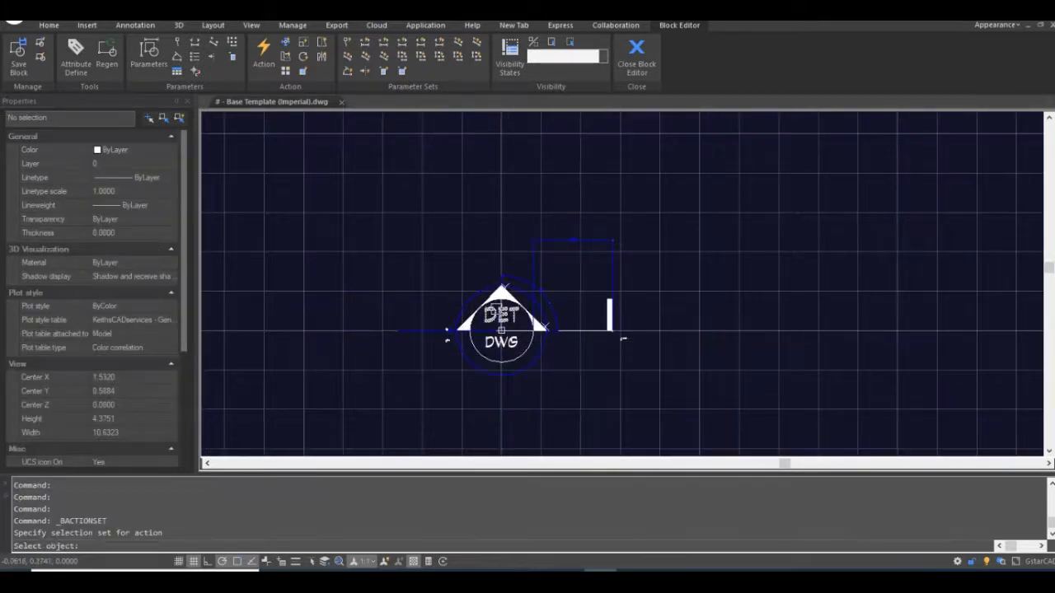
click(325, 201)
click(667, 407)
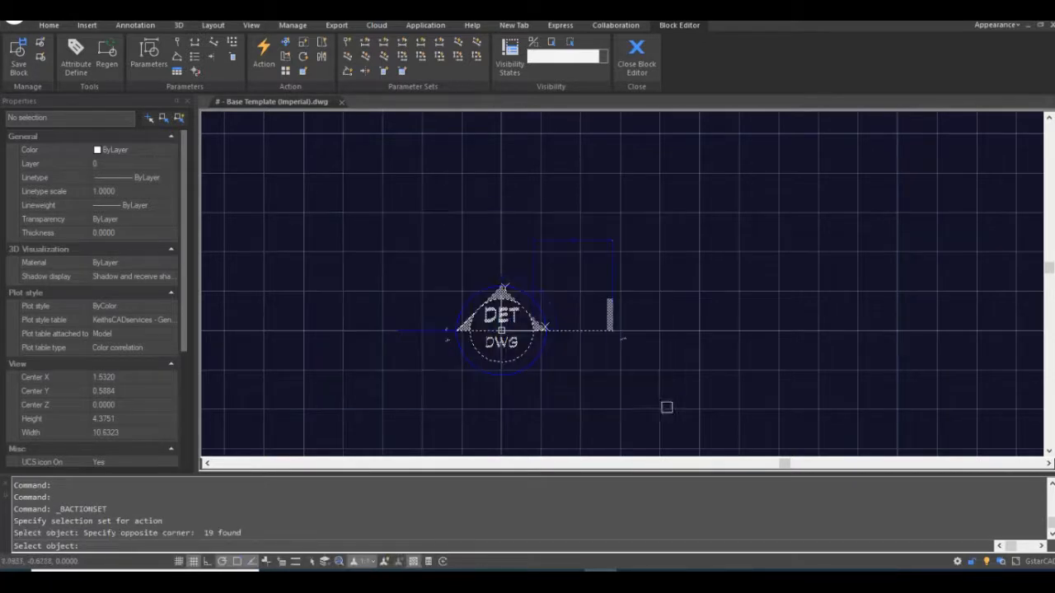
key(Return)
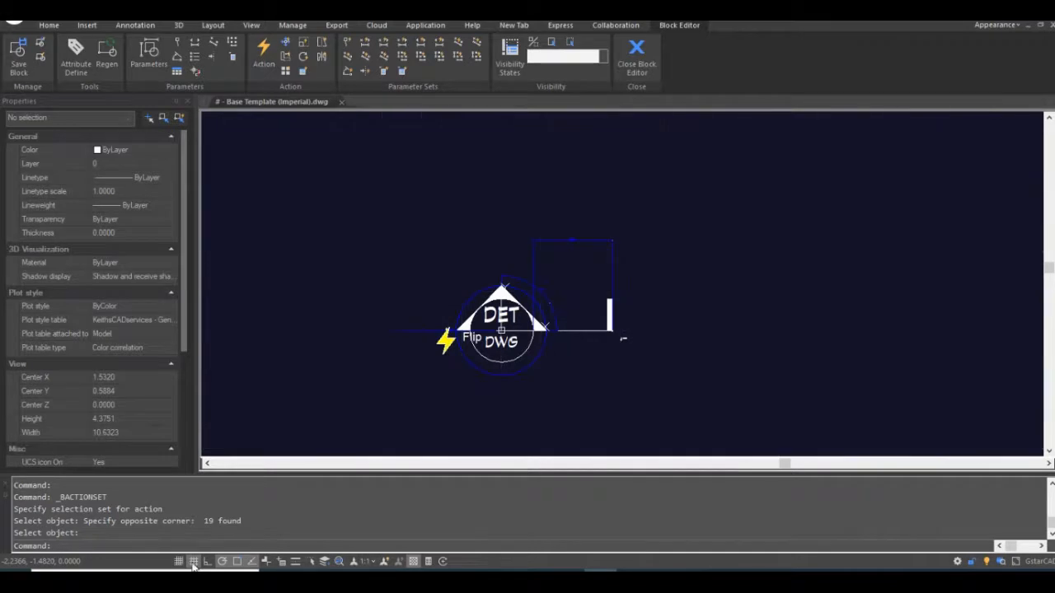
Regenerate the model to refresh the action symbols and review the flip, rotation and stretch parameters around the section mark.
scroll(453, 362, up, 4)
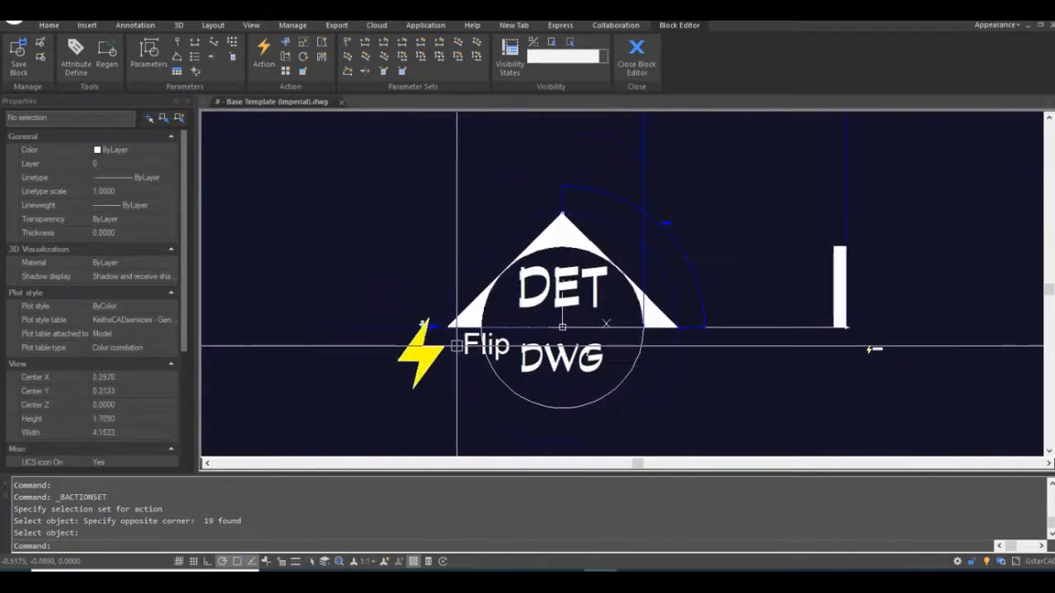
scroll(437, 354, up, 5)
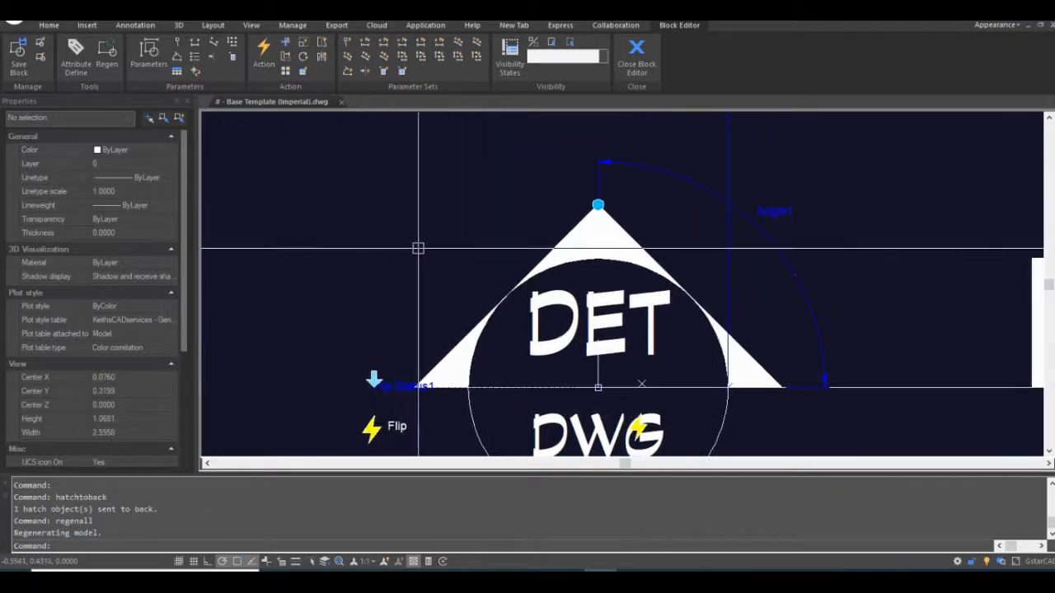
scroll(529, 327, down, 3)
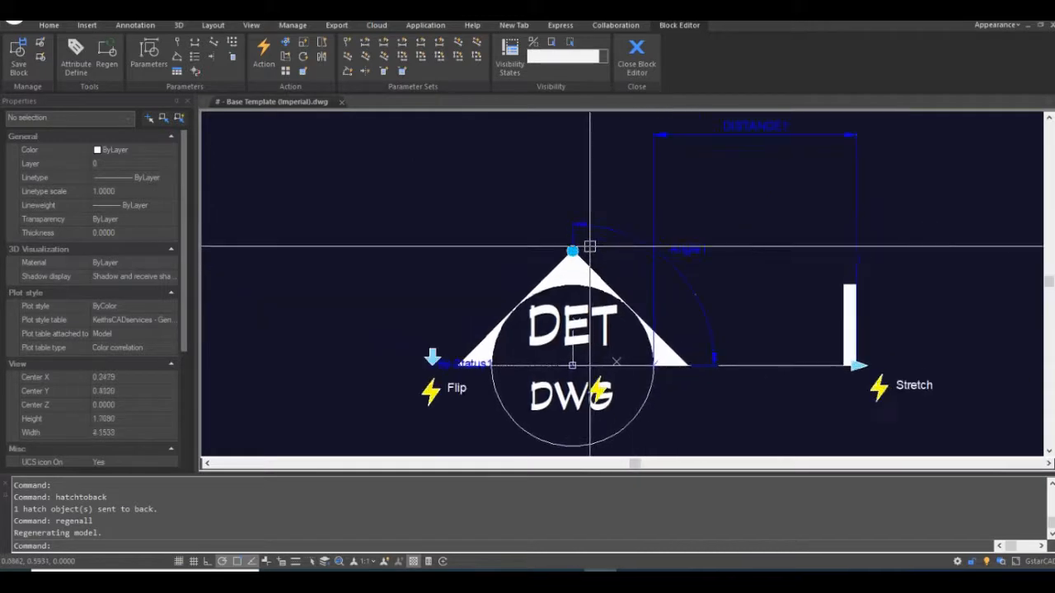
scroll(523, 263, down, 5)
scroll(535, 284, up, 3)
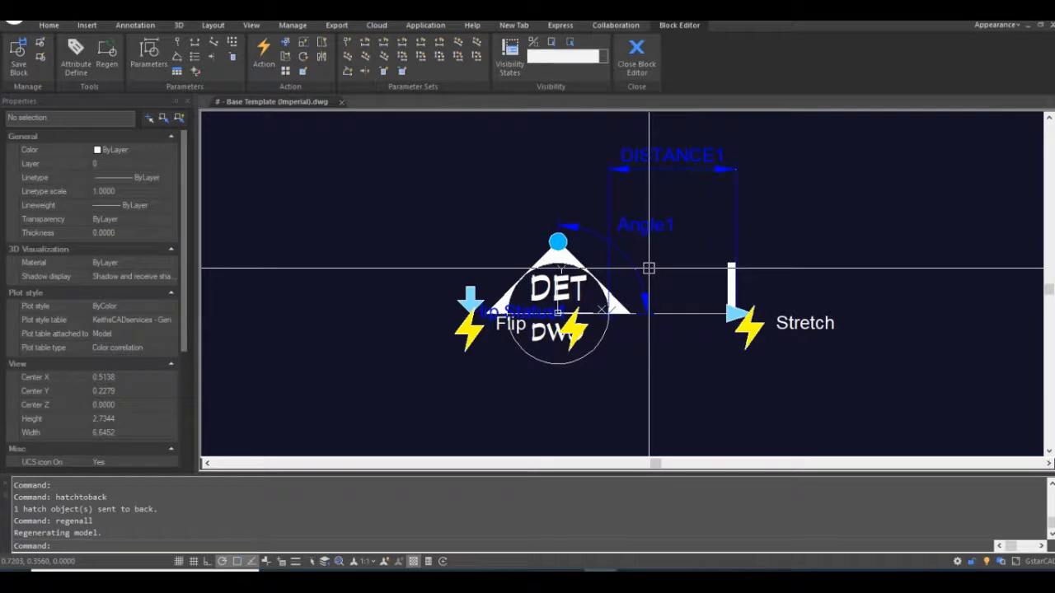
scroll(219, 445, up, 3)
scroll(219, 445, down, 2)
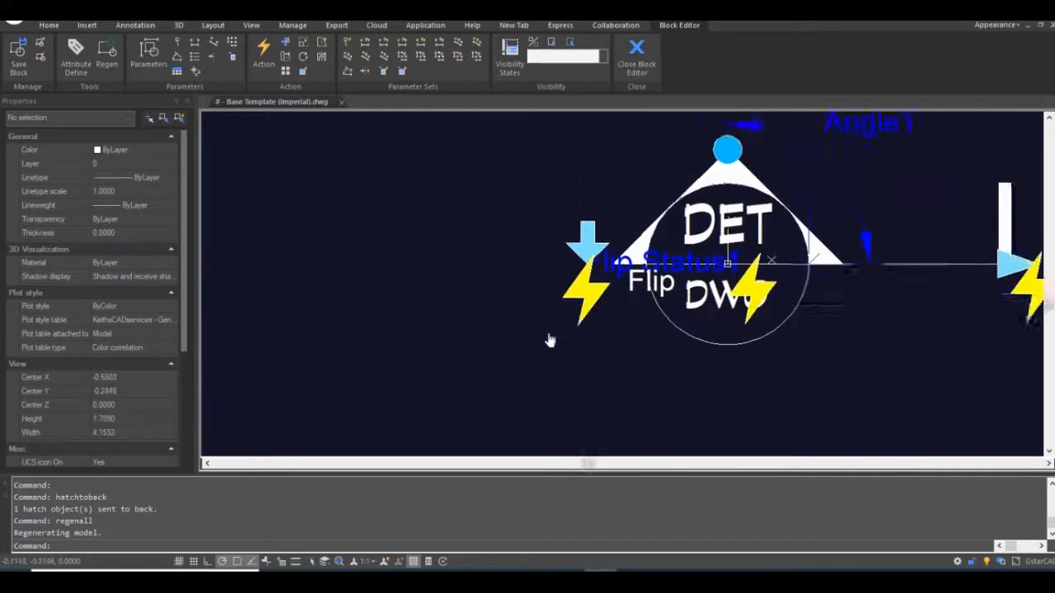
scroll(505, 270, up, 2)
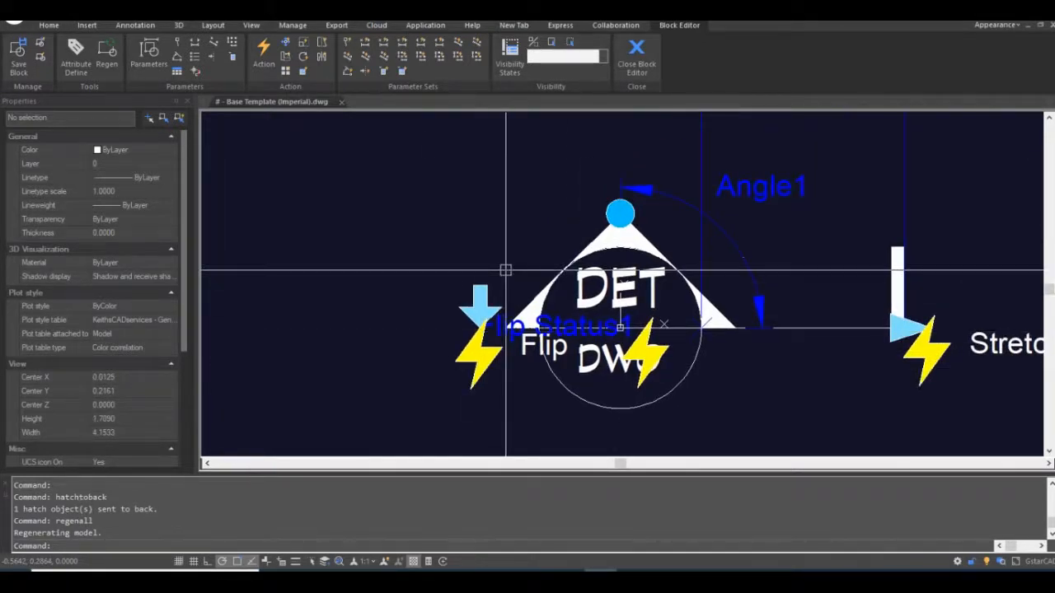
mouse_move(504, 242)
middle_down()
mouse_move(493, 295)
mouse_move(490, 230)
middle_up()
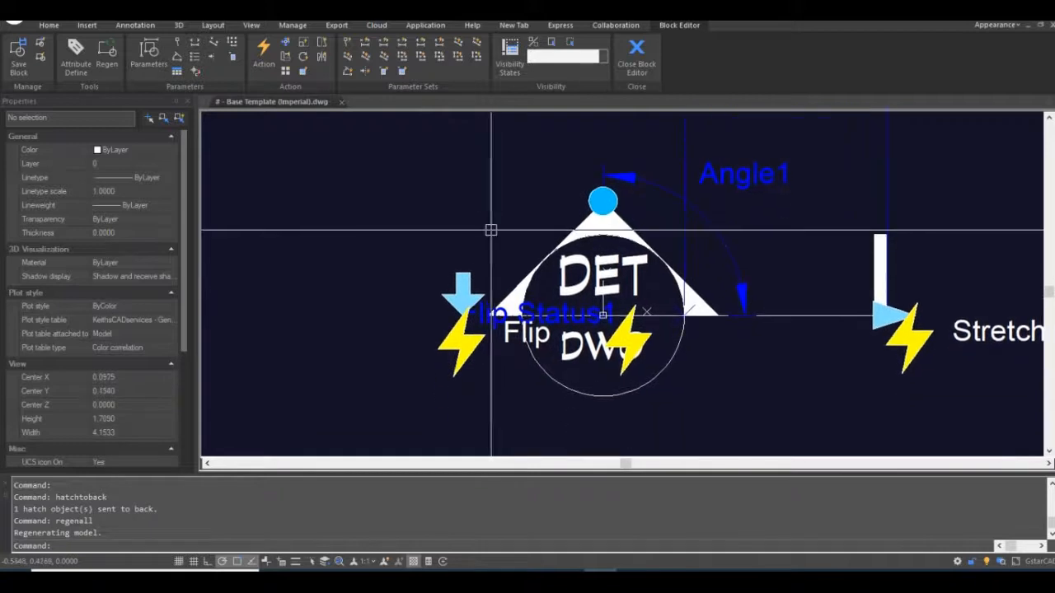
scroll(490, 230, down, 5)
scroll(455, 272, up, 3)
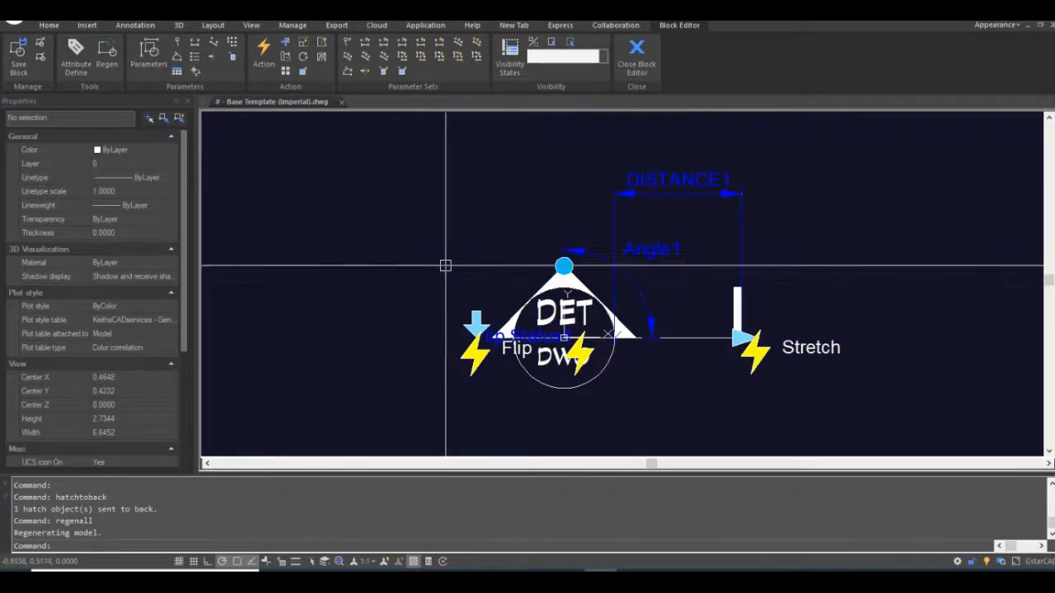
scroll(455, 264, down, 2)
scroll(558, 231, up, 2)
double_click(608, 233)
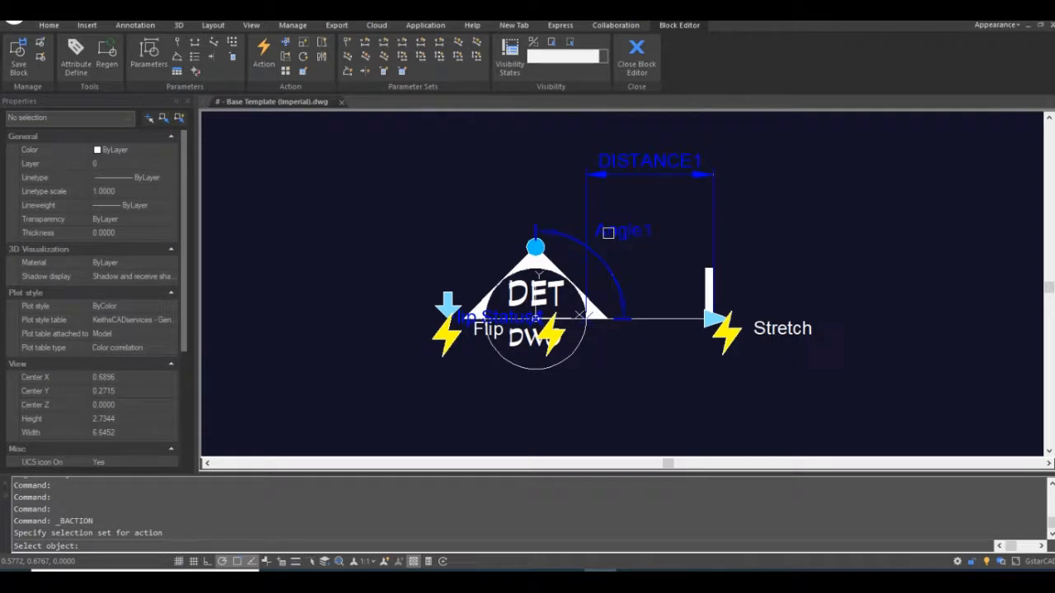
scroll(609, 233, down, 3)
click(722, 160)
click(494, 323)
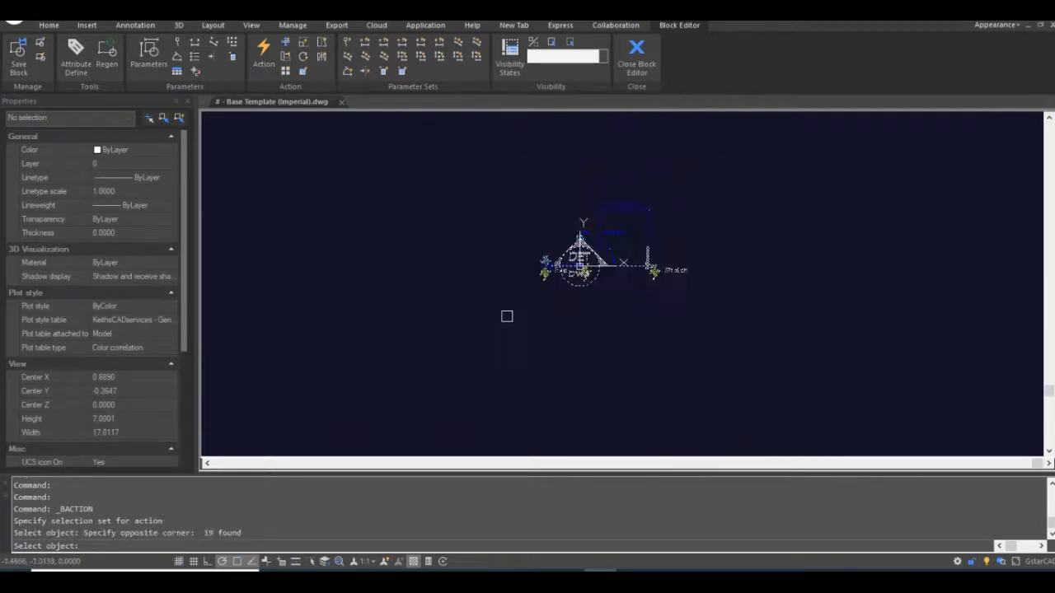
key(Return)
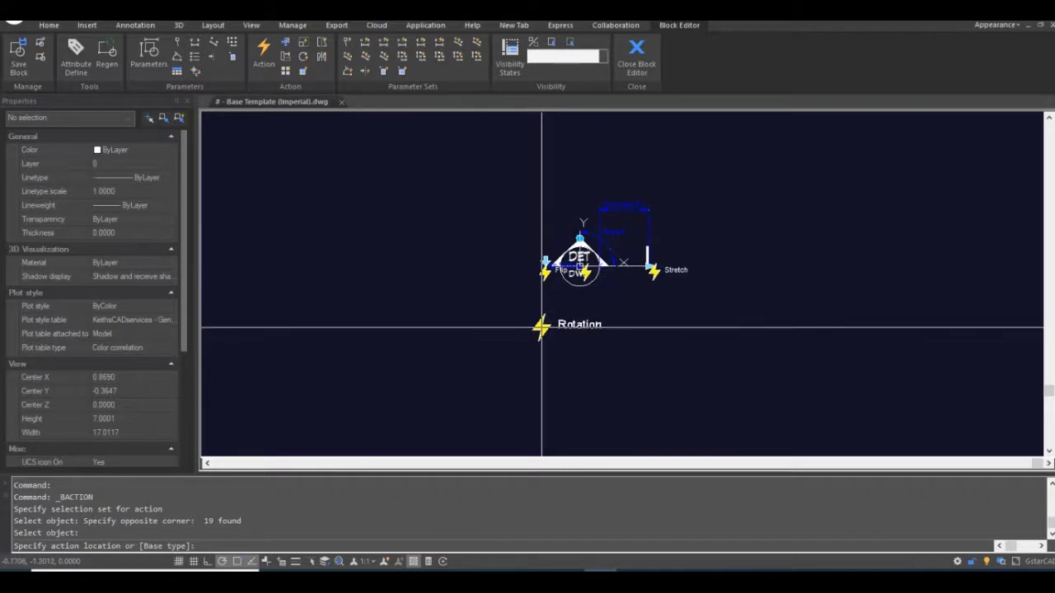
key(Escape)
key(Escape)
key(Escape)
Try to add the remaining block objects, including the flip parameter and the flip action, to the Rotation action's existing selection set.
scroll(603, 249, up, 3)
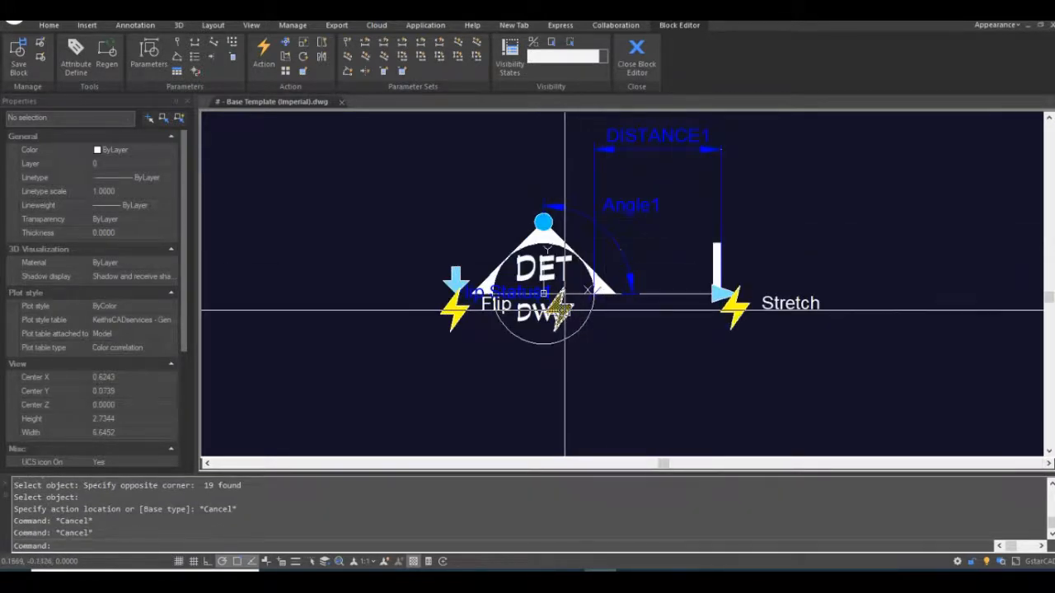
scroll(564, 311, up, 4)
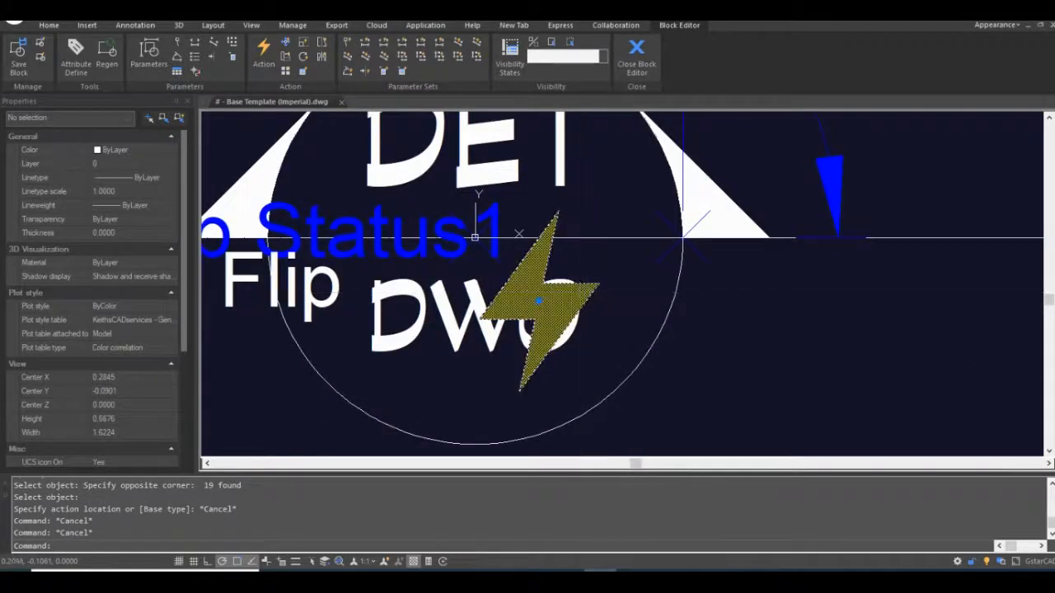
scroll(474, 238, down, 5)
key(Escape)
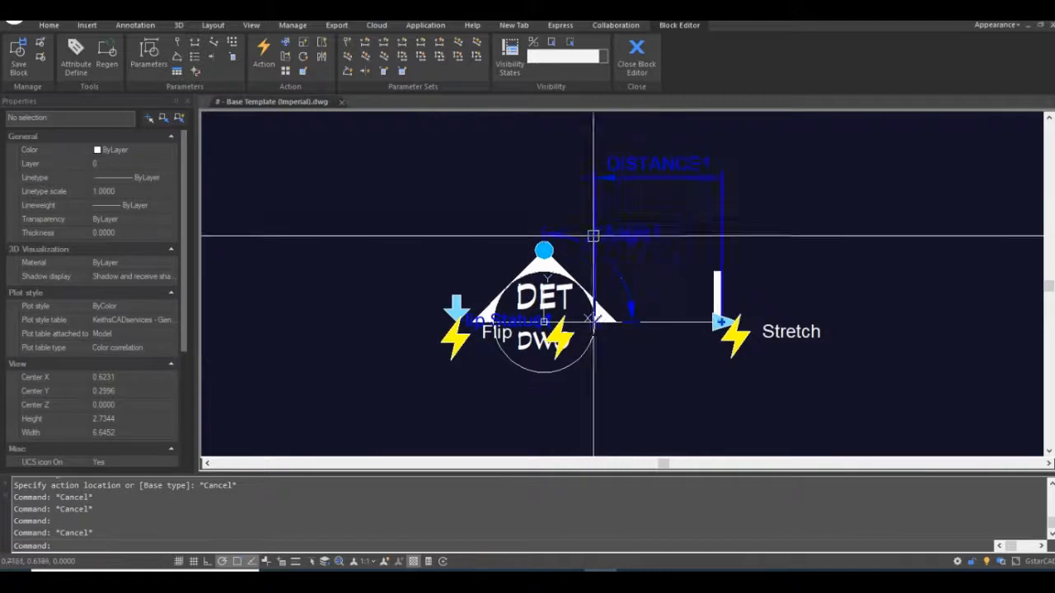
click(569, 335)
scroll(567, 336, up, 4)
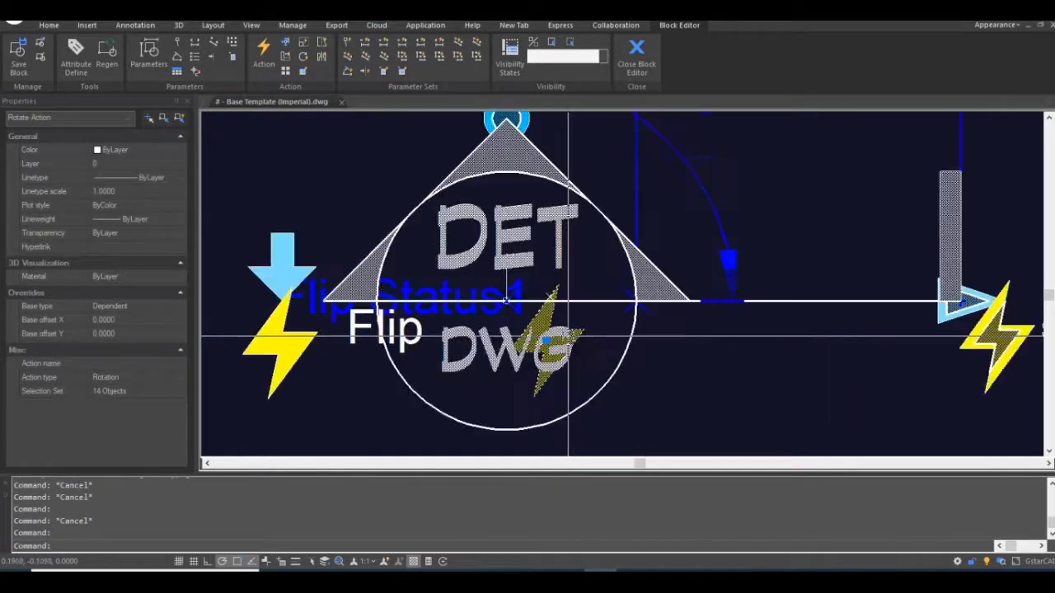
double_click(583, 334)
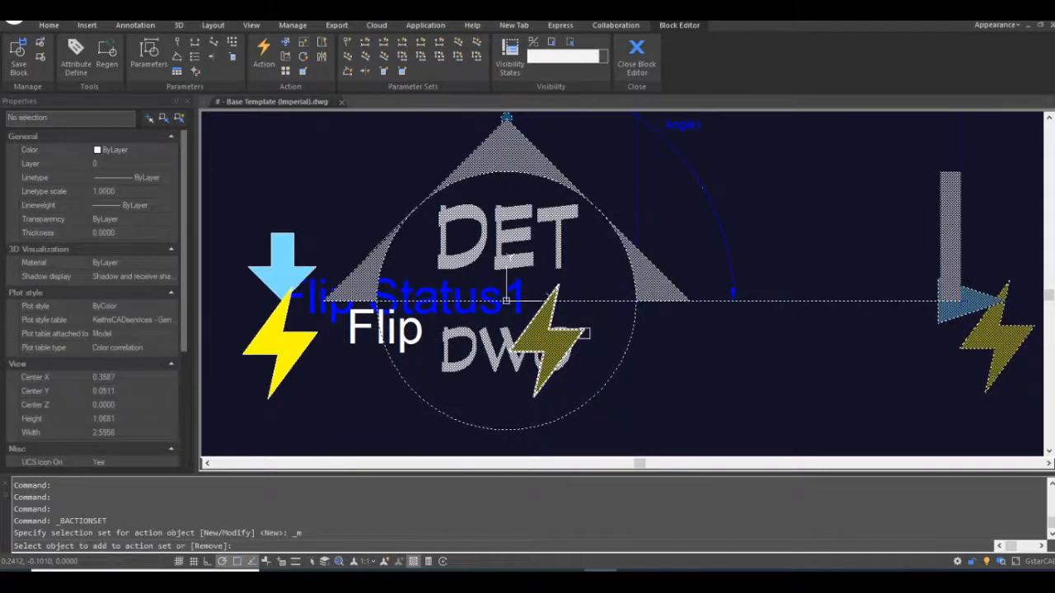
scroll(583, 333, down, 2)
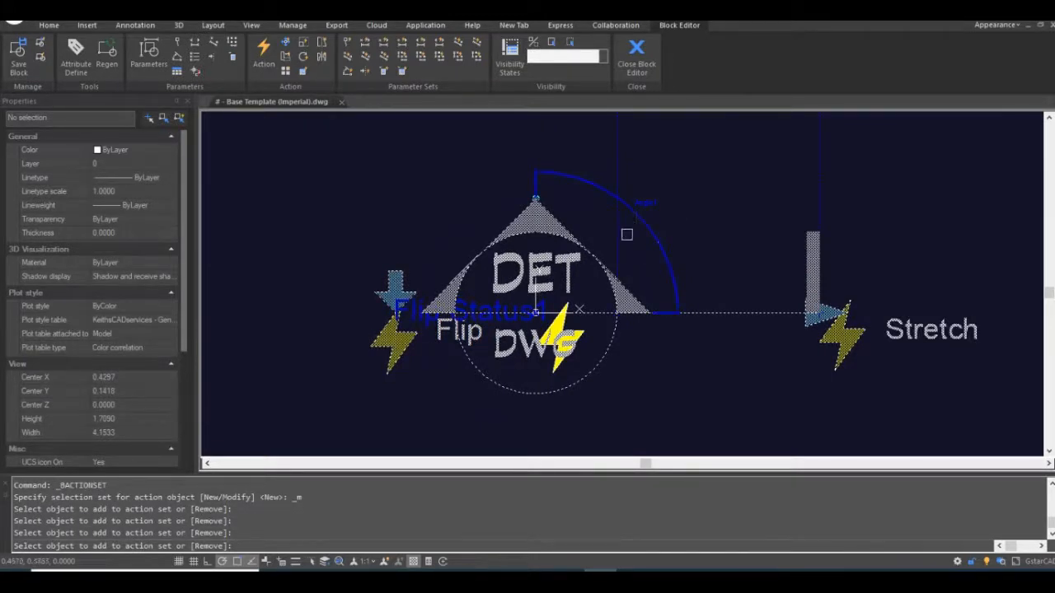
middle_drag(583, 237, 600, 301)
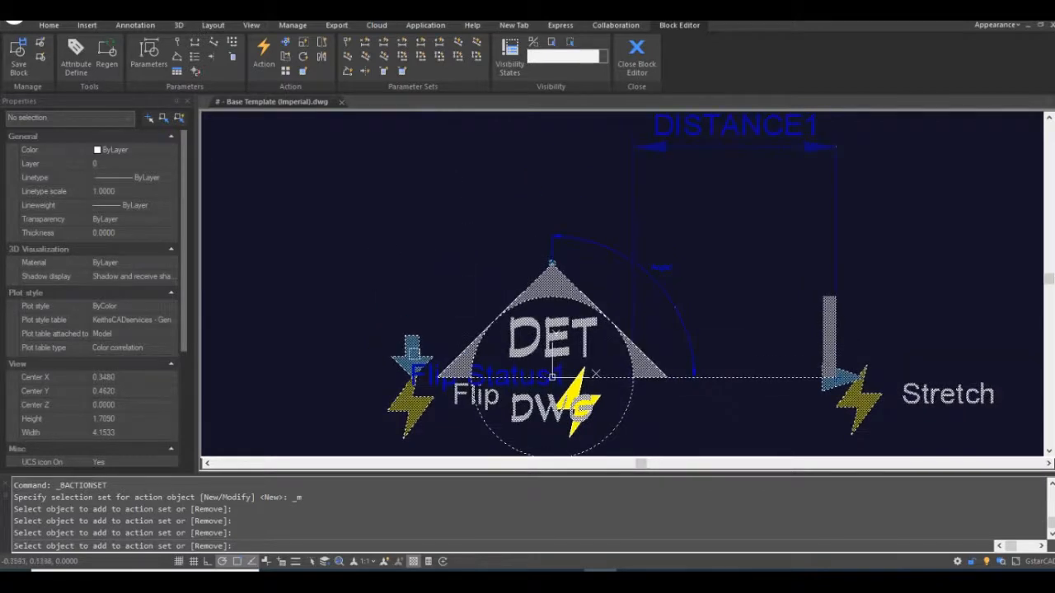
scroll(414, 235, down, 2)
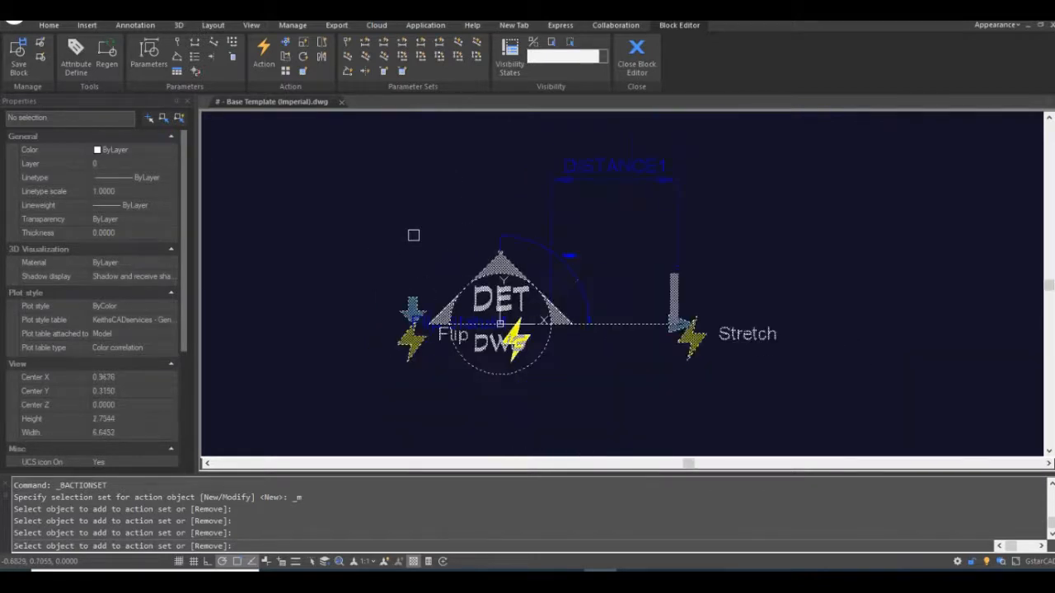
key(Return)
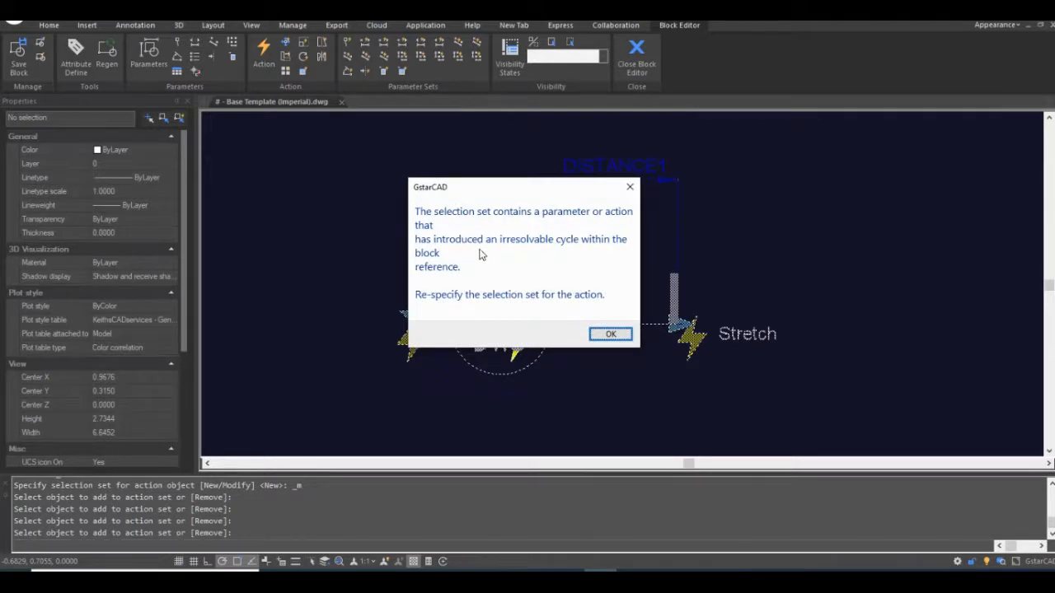
click(611, 334)
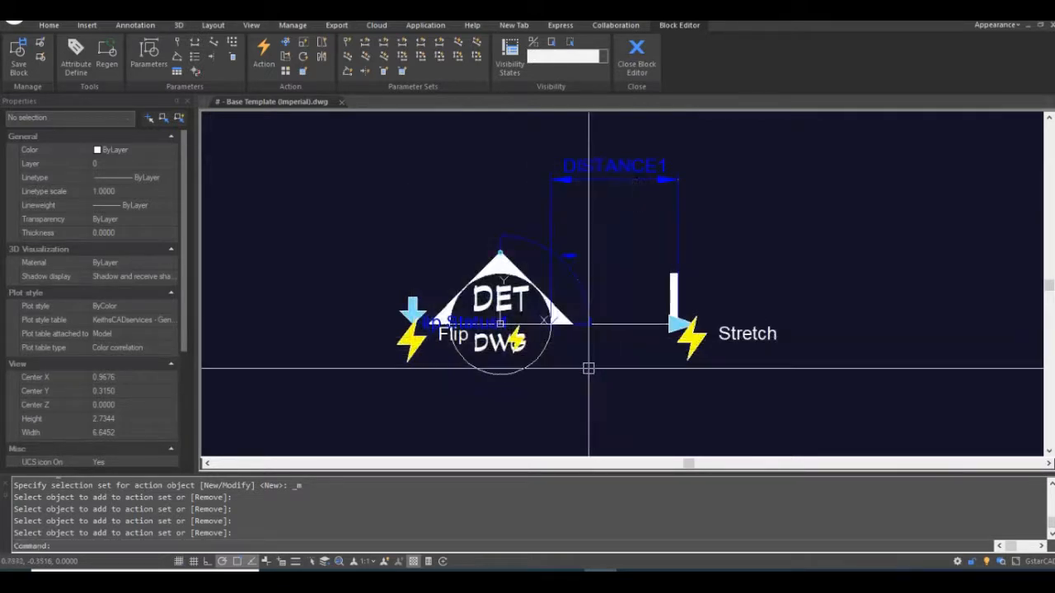
Add only the flip parameter to the Rotation action's selection set, and close the block definition with its changes saved.
key(Escape)
scroll(520, 335, up, 2)
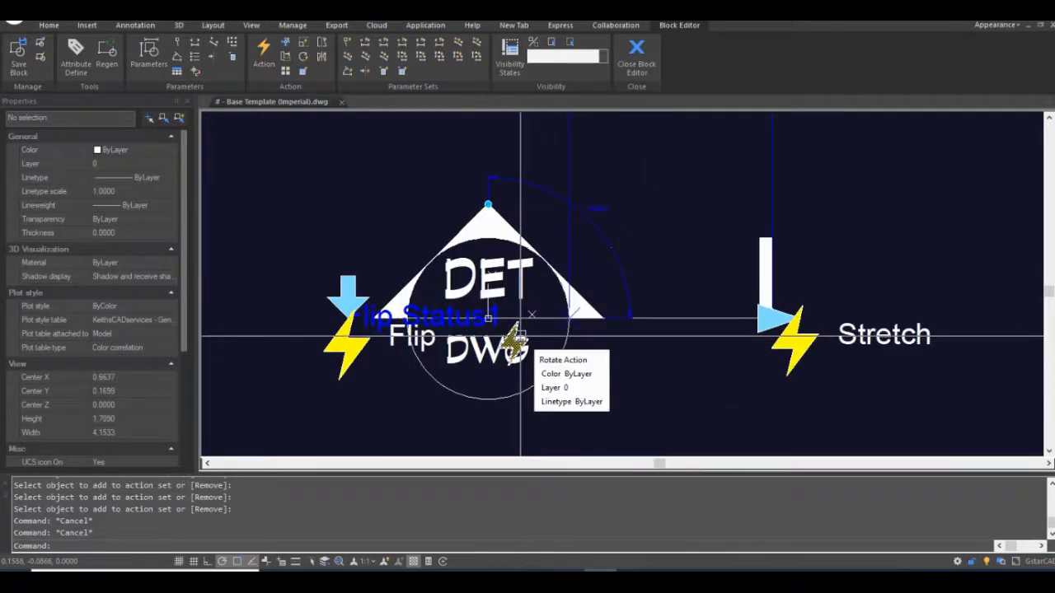
double_click(514, 338)
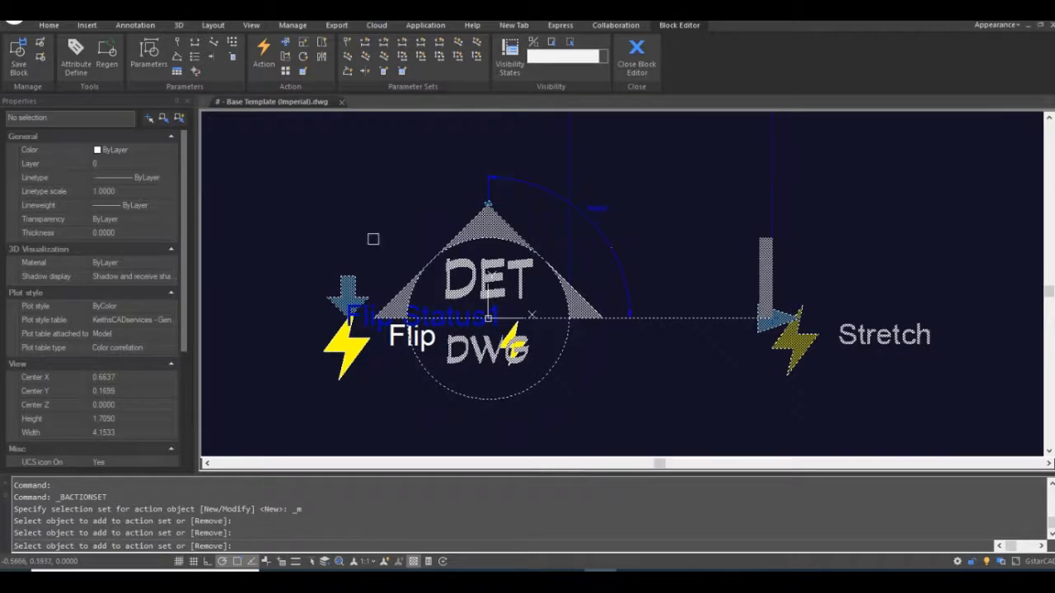
key(Return)
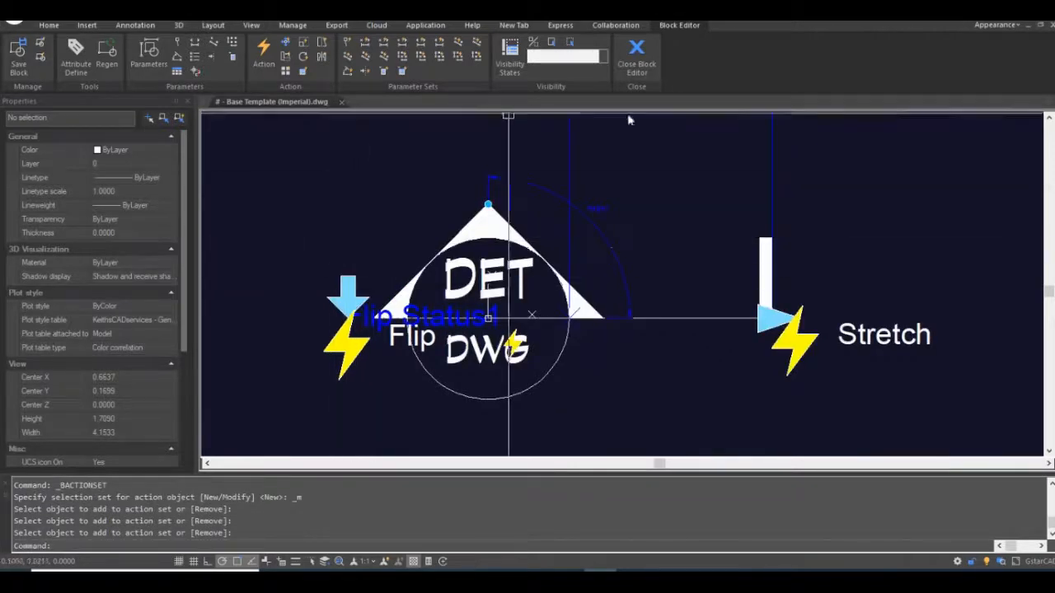
click(636, 56)
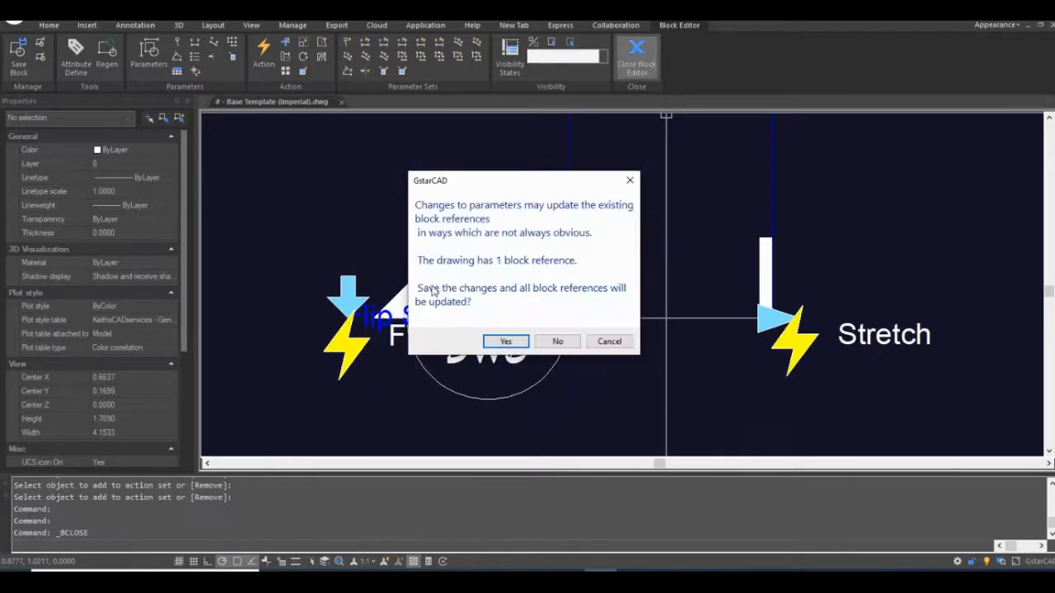
click(505, 341)
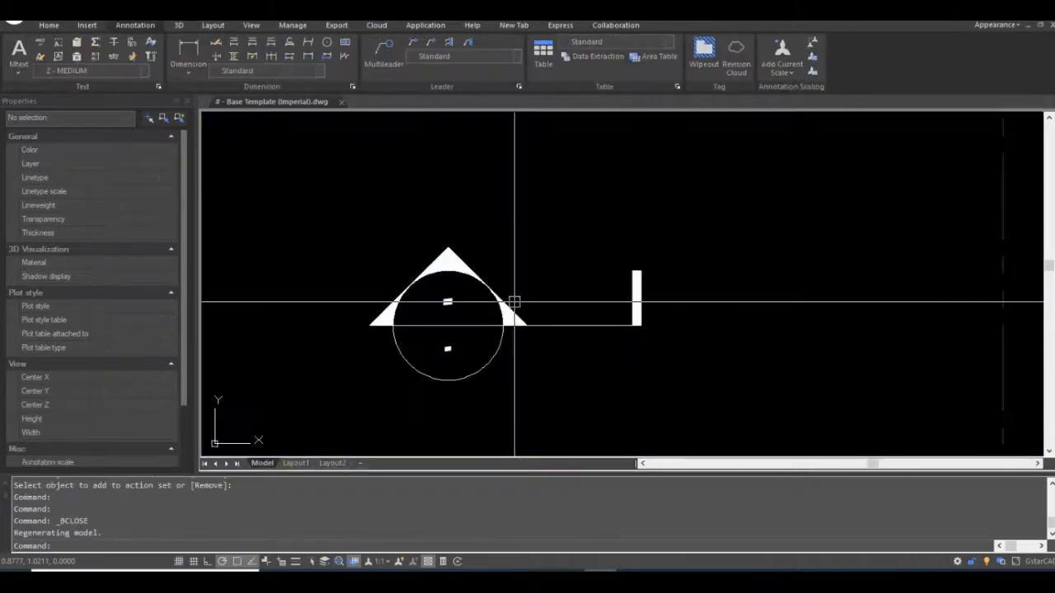
Test the section mark block by flipping it twice and rotating it clockwise about its centre.
click(509, 305)
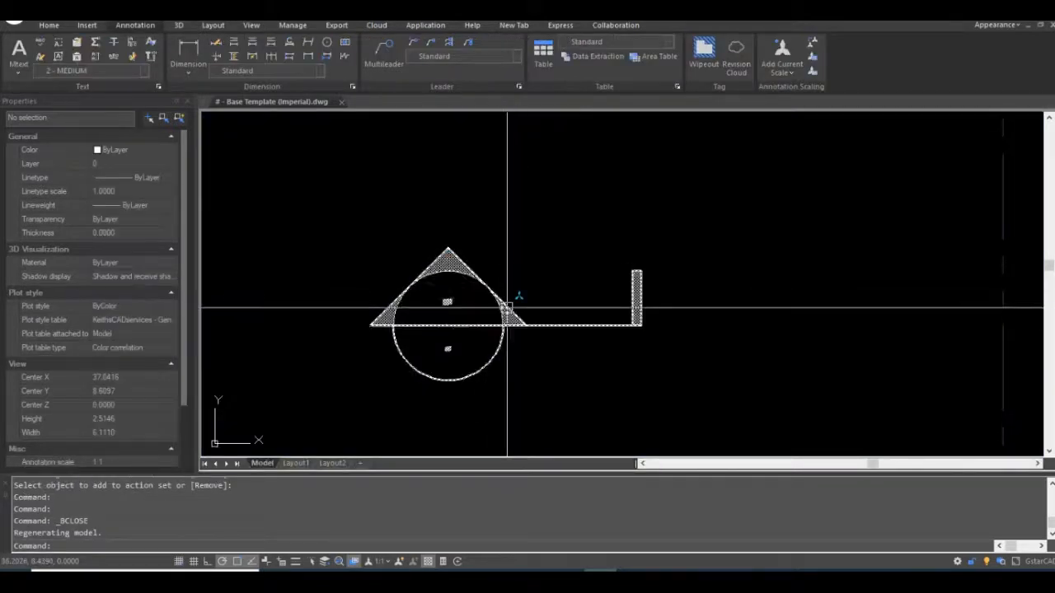
click(353, 325)
click(352, 326)
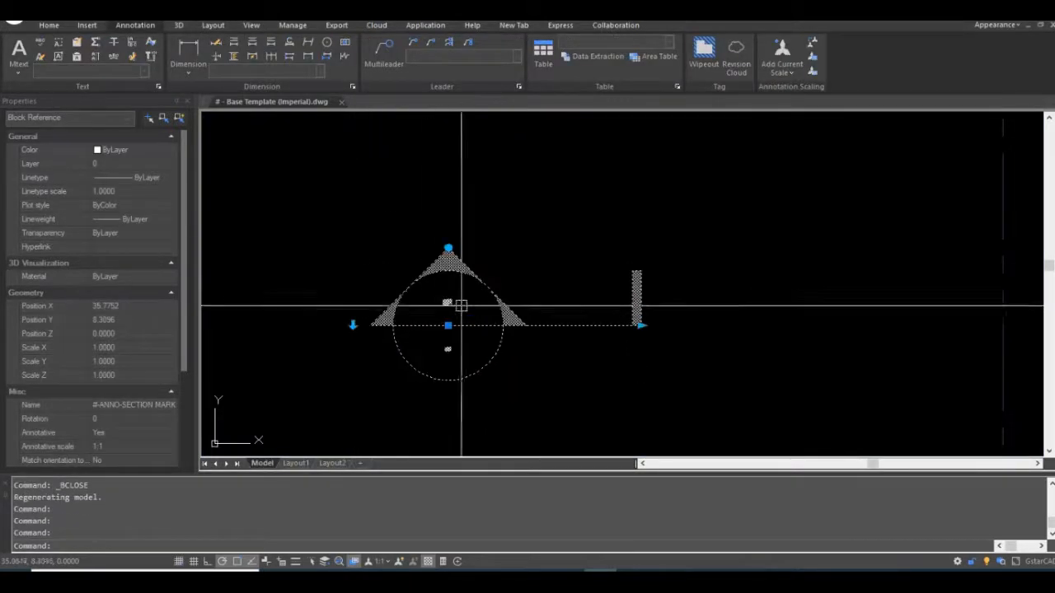
click(447, 247)
click(499, 263)
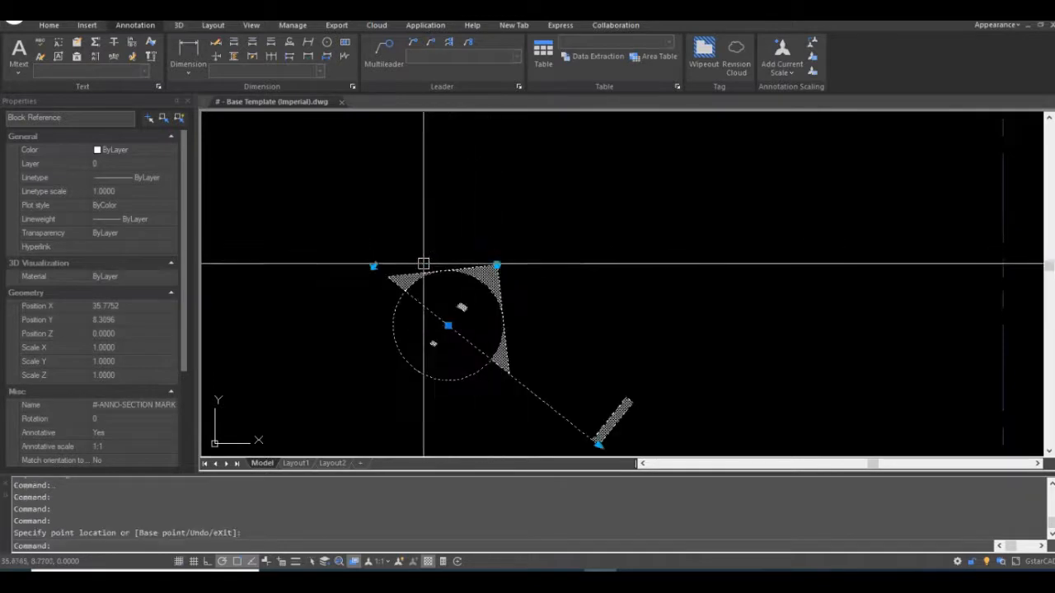
Flip the tilted section mark back and forth across its section line three times.
scroll(414, 207, down, 2)
scroll(387, 239, up, 2)
click(378, 242)
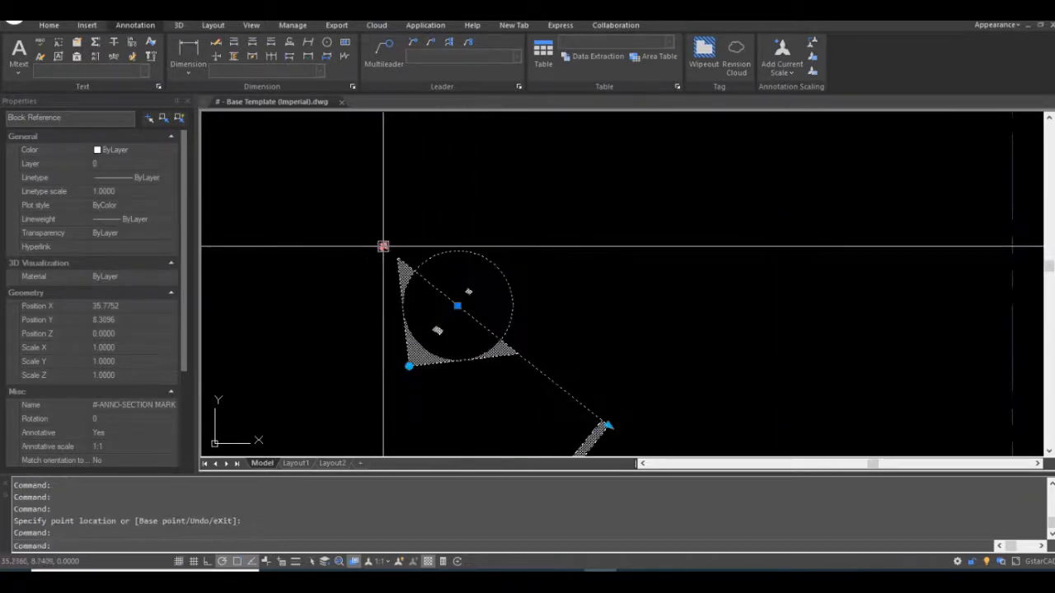
scroll(411, 230, down, 2)
click(395, 238)
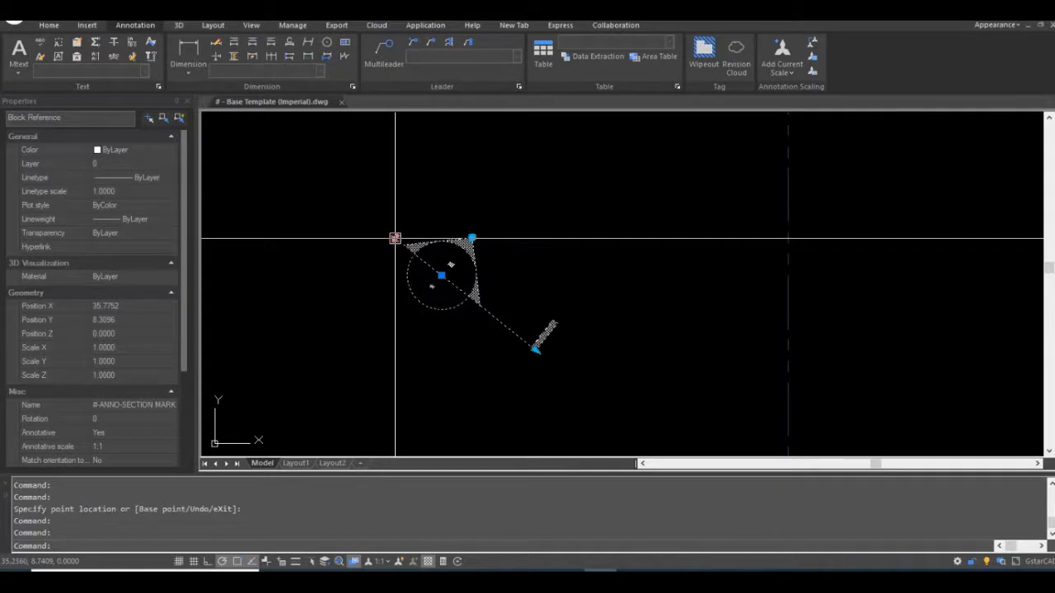
click(394, 239)
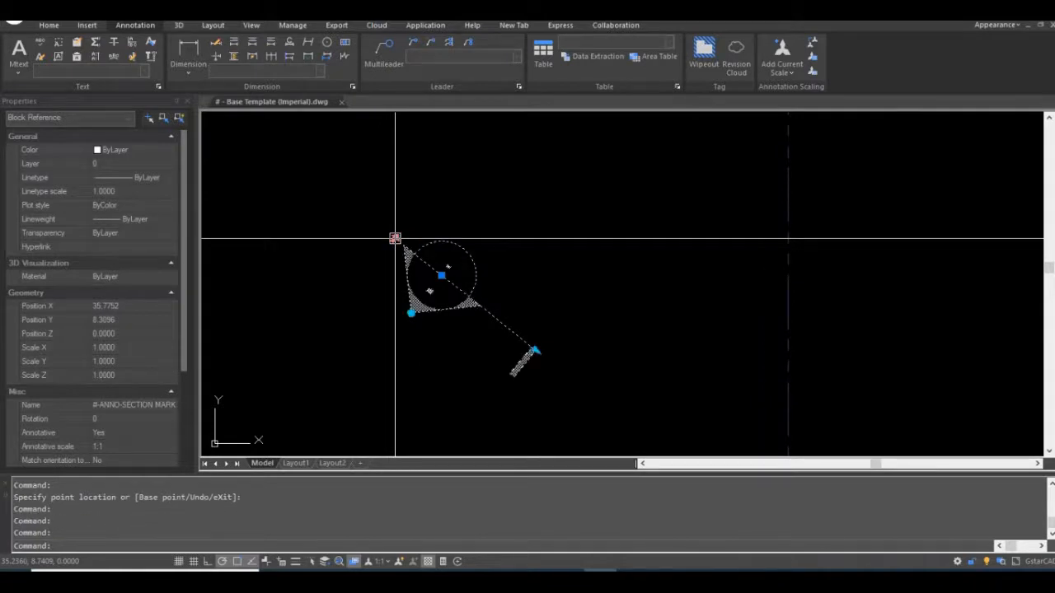
Rotate the flipped section mark to another angle, flip it three more times, and rotate it back to point straight up.
click(412, 310)
click(382, 310)
click(408, 224)
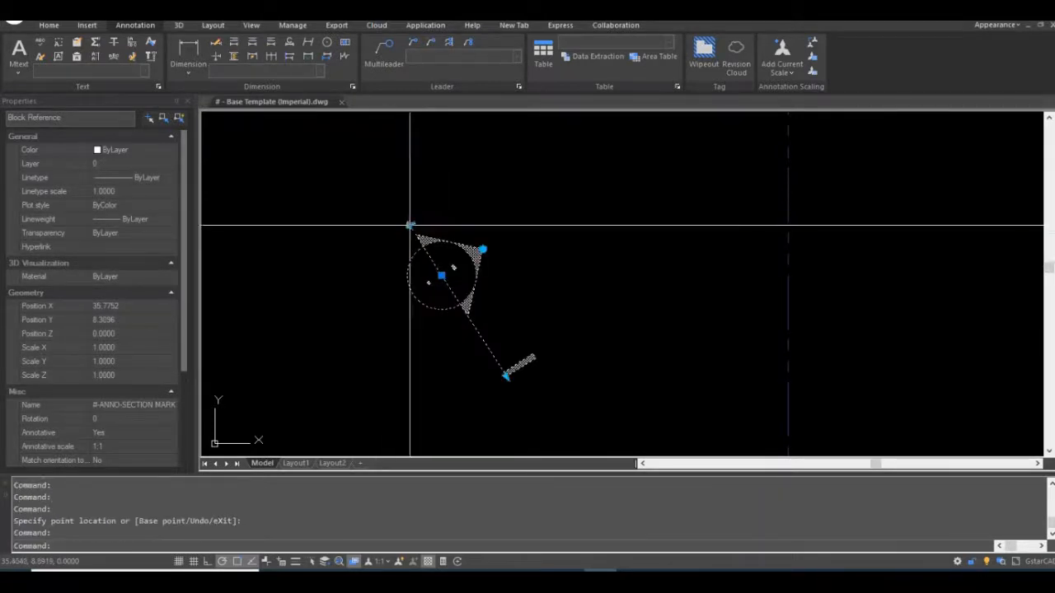
click(410, 224)
click(410, 224)
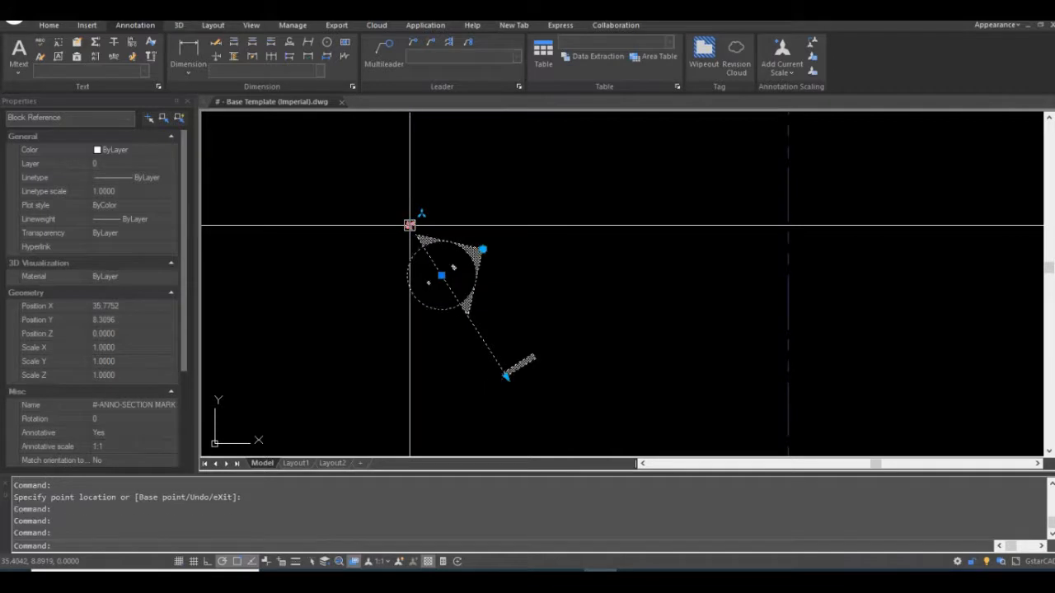
click(481, 247)
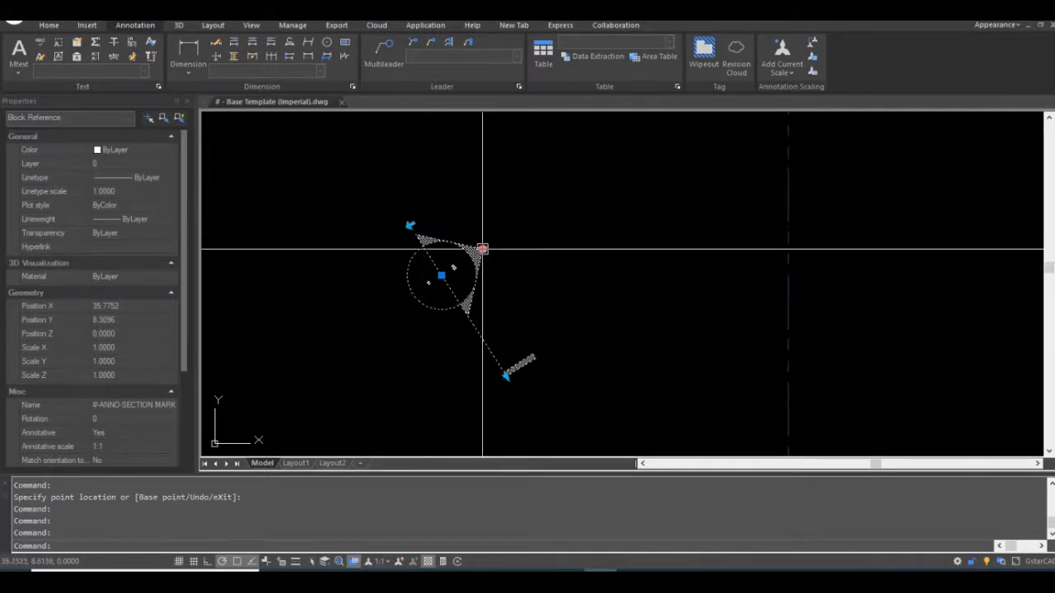
click(440, 191)
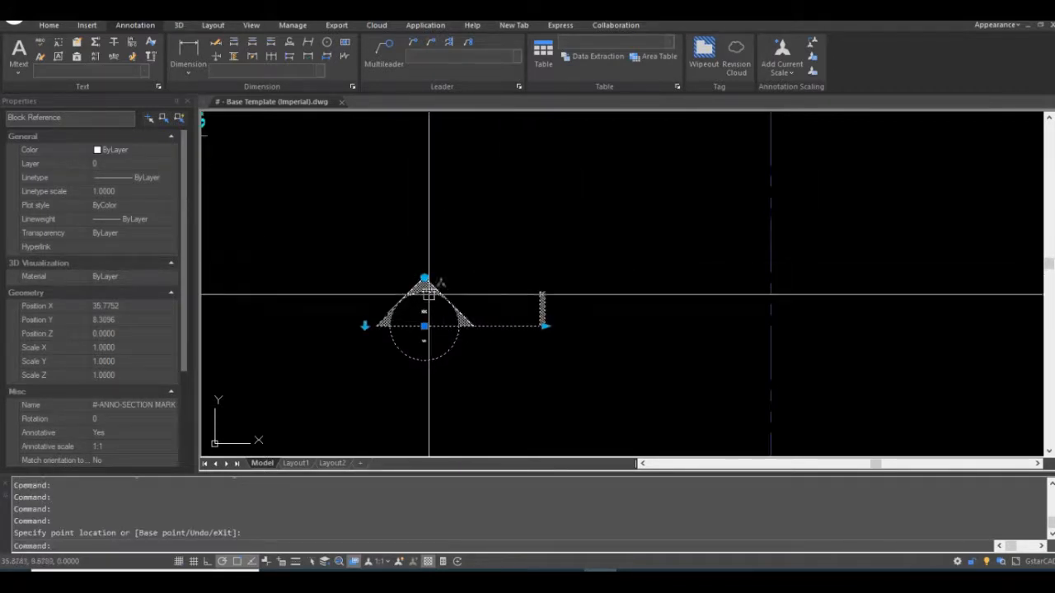
Select the section mark block and open its definition for block editing.
key(Escape)
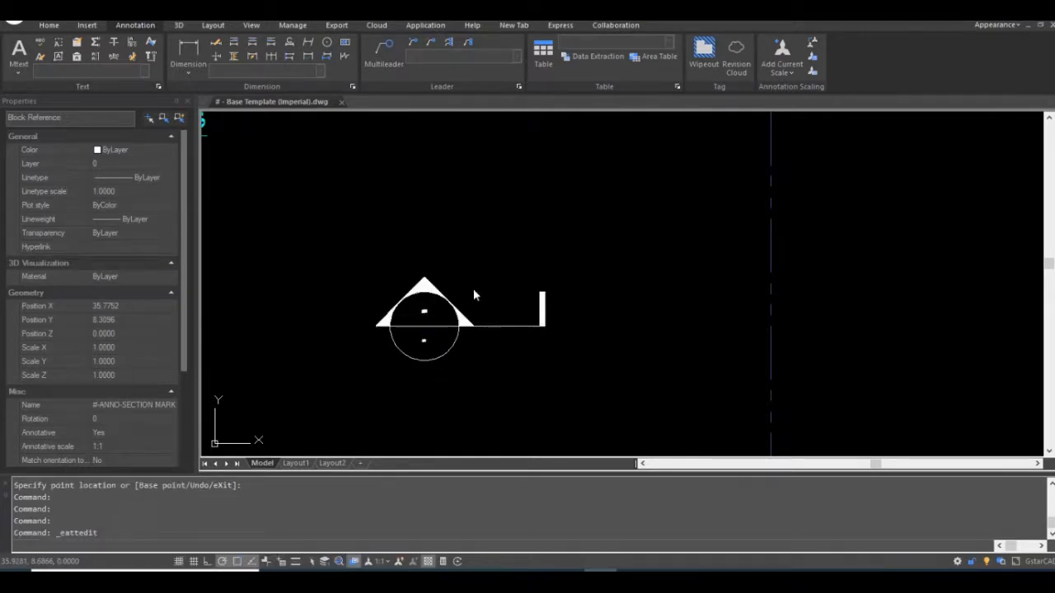
click(565, 367)
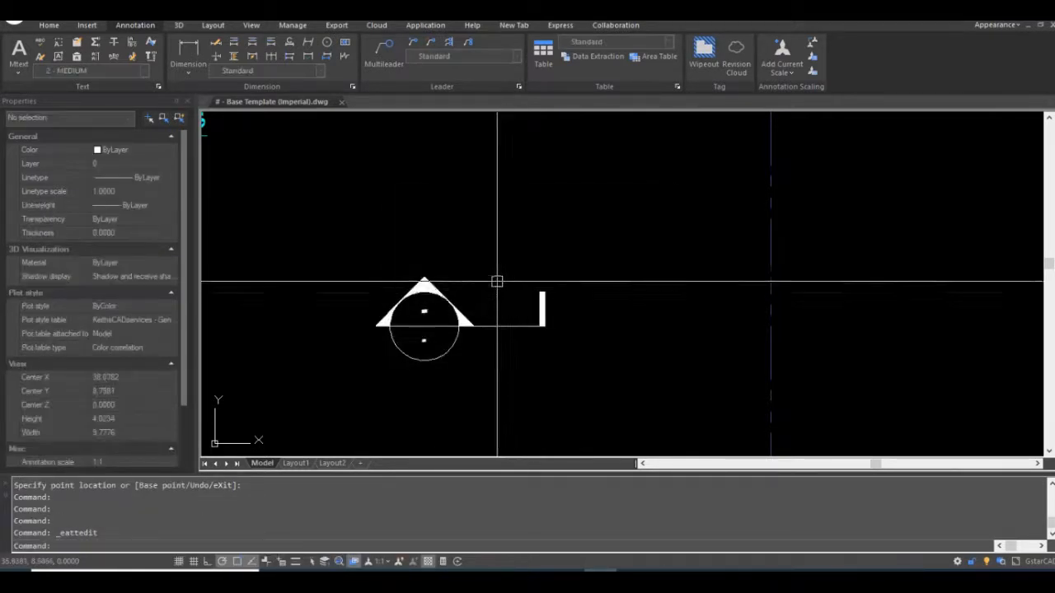
drag(500, 277, 424, 318)
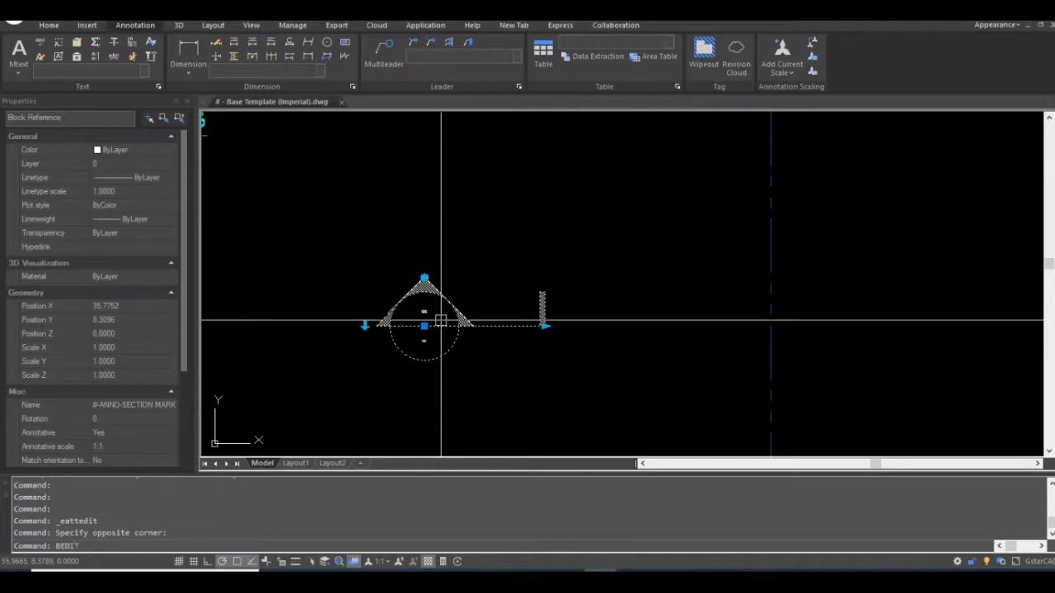
key(Return)
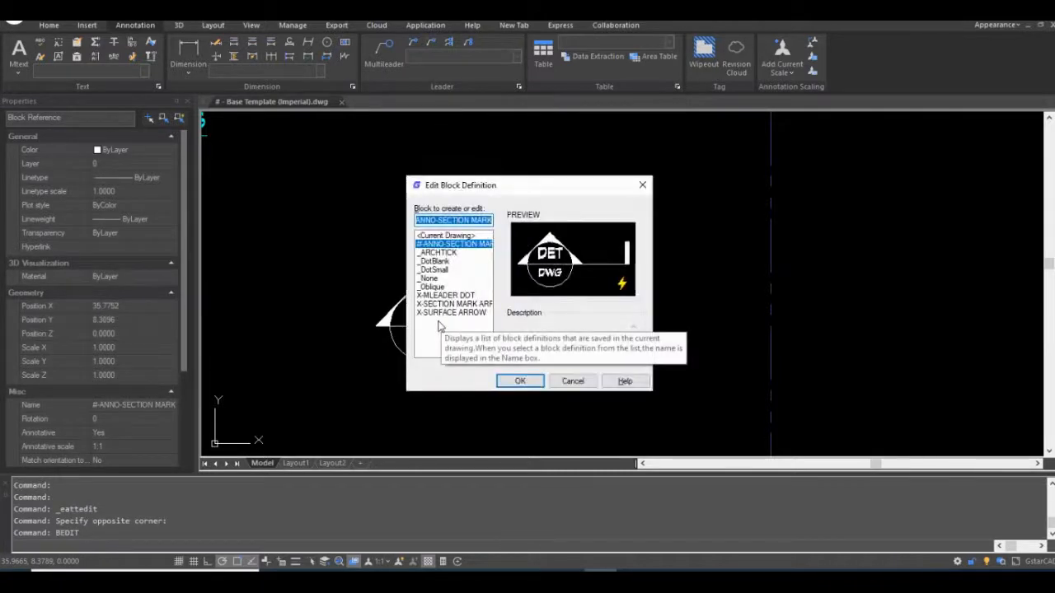
click(520, 381)
scroll(530, 376, up, 5)
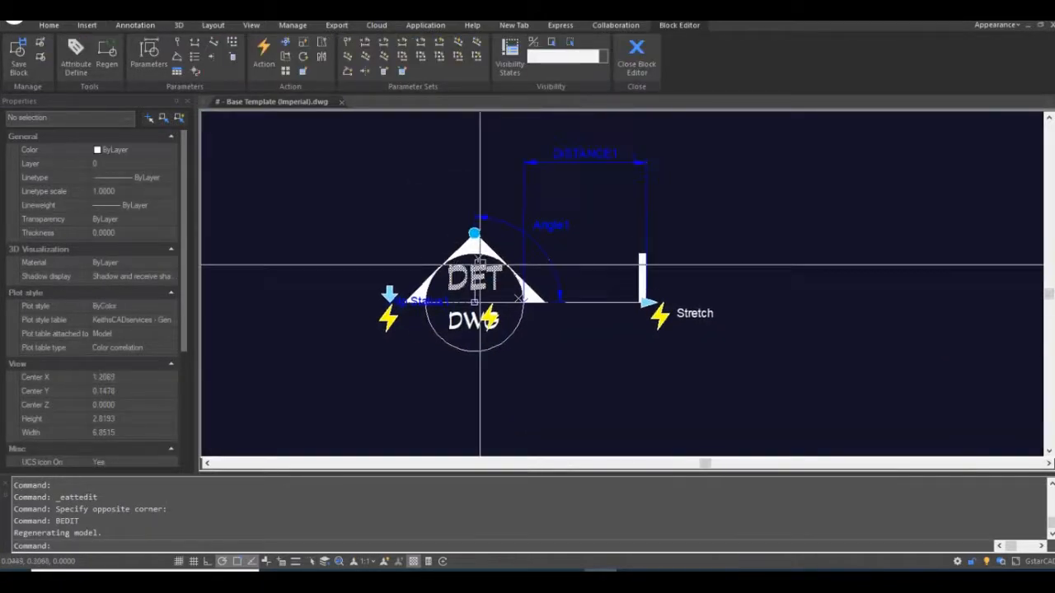
click(436, 311)
click(445, 381)
key(Escape)
key(Escape)
key(Escape)
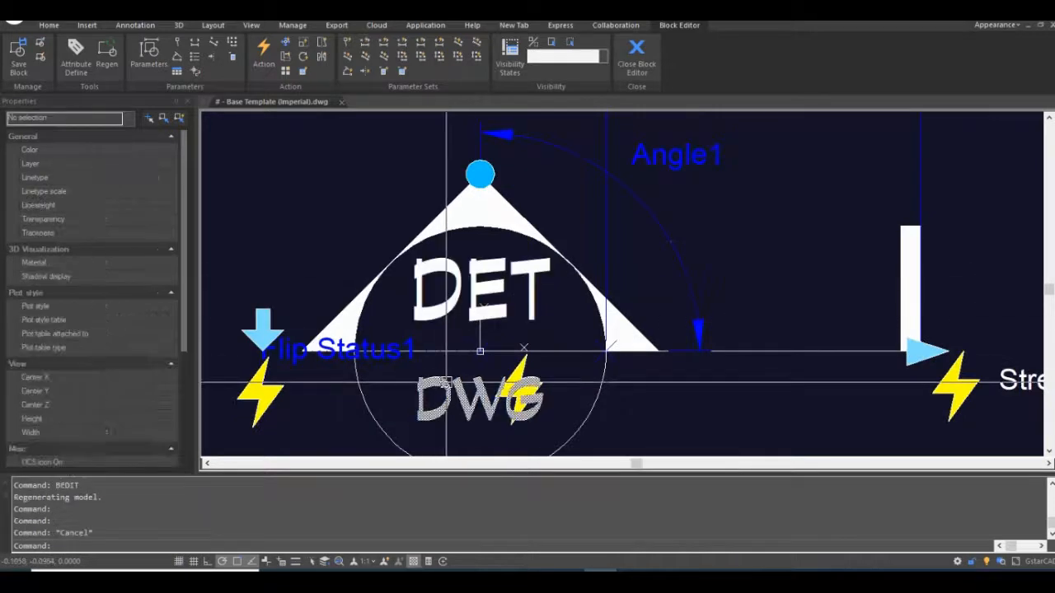
scroll(525, 295, down, 3)
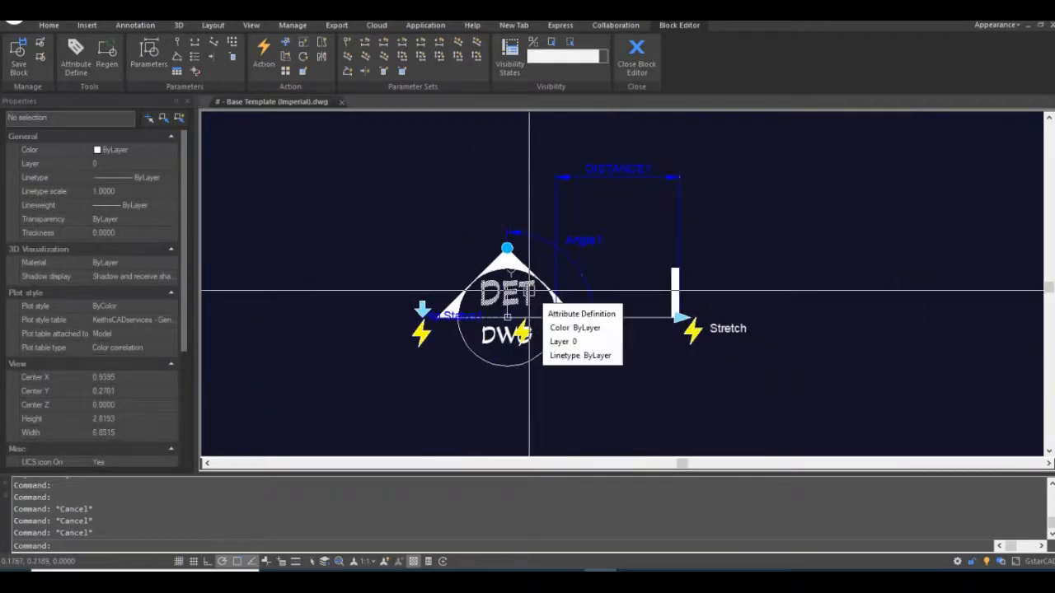
Add a flip parameter set with a vertical reflection line from the triangle's apex to the circle's centre, its label just above the apex.
mouse_move(473, 196)
middle_down()
mouse_move(441, 232)
mouse_move(469, 164)
middle_up()
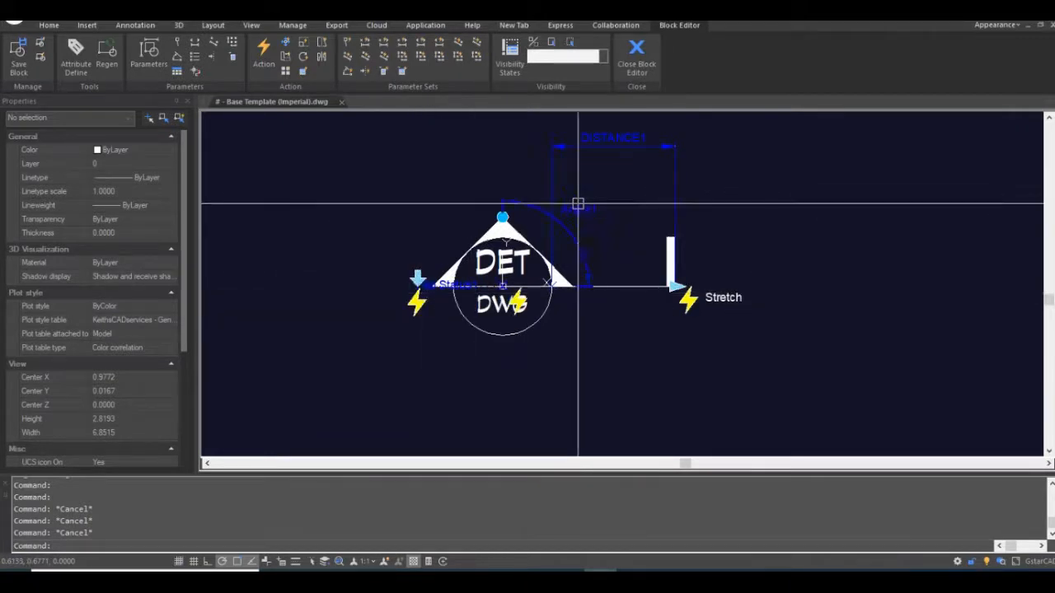
click(365, 72)
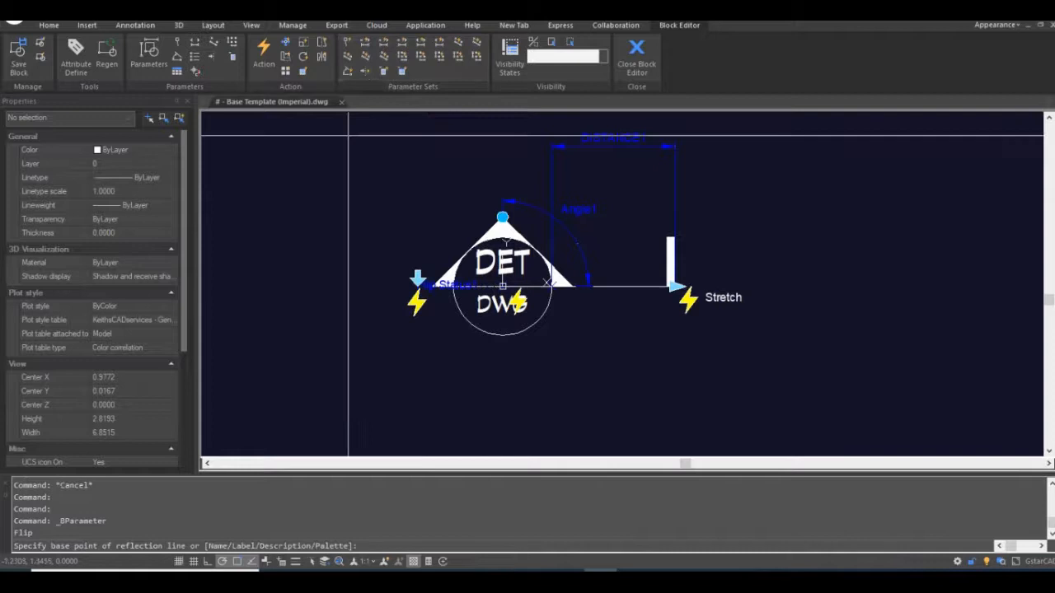
click(501, 218)
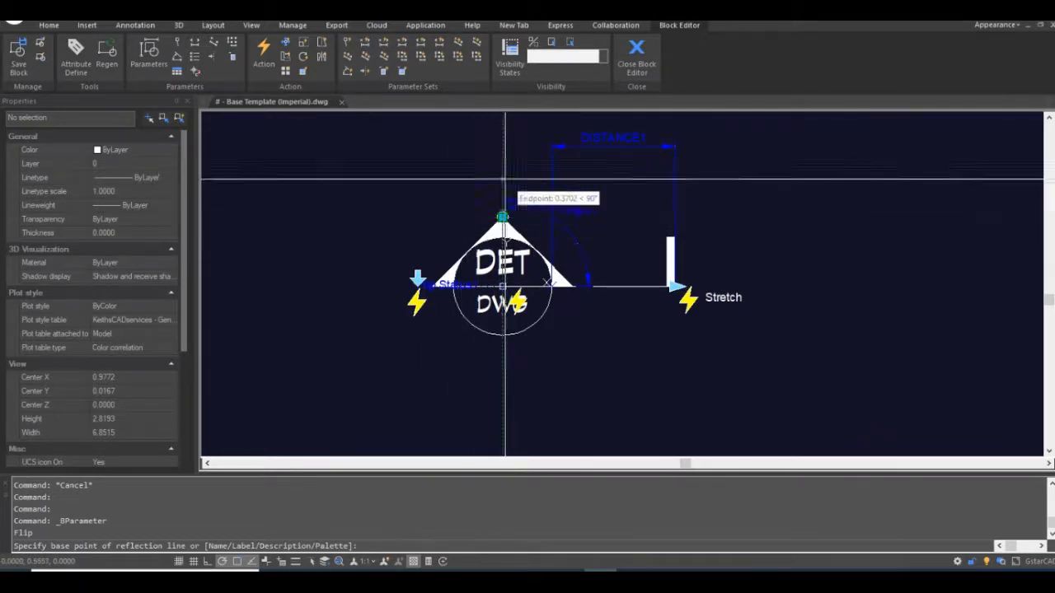
click(503, 284)
click(475, 183)
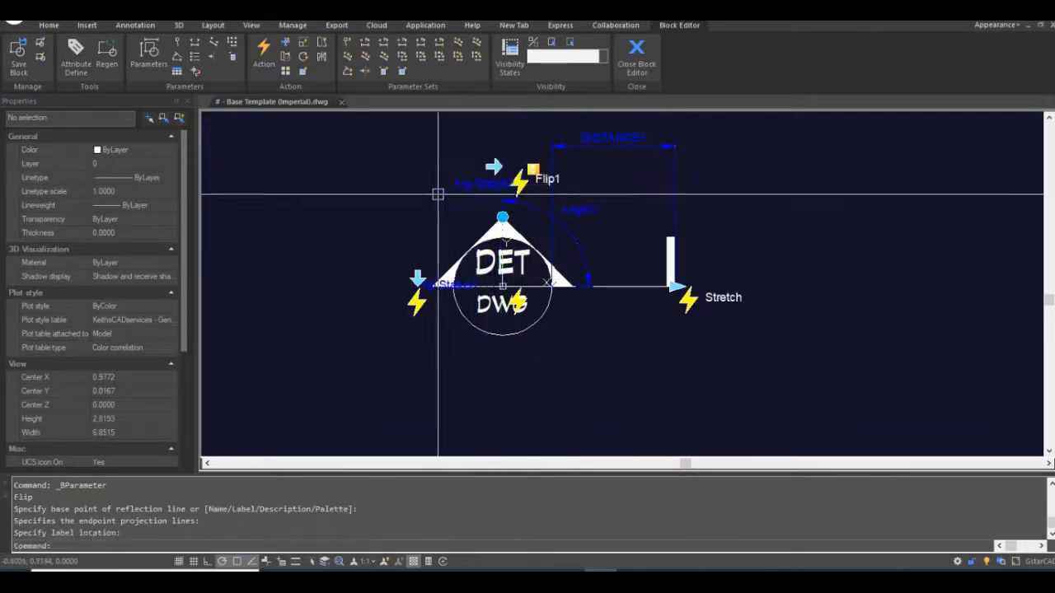
Move the new flip parameter's grip and label straight down, closer to the rotation grip at the apex.
middle_drag(458, 159, 443, 207)
scroll(486, 200, up, 2)
click(513, 196)
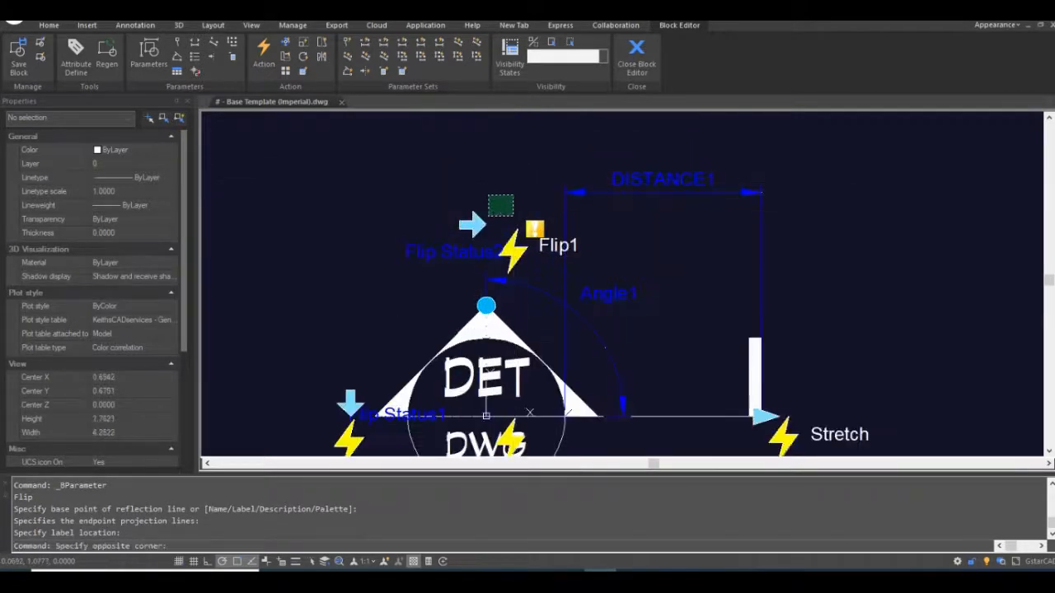
click(461, 219)
text(m)
key(Return)
click(424, 154)
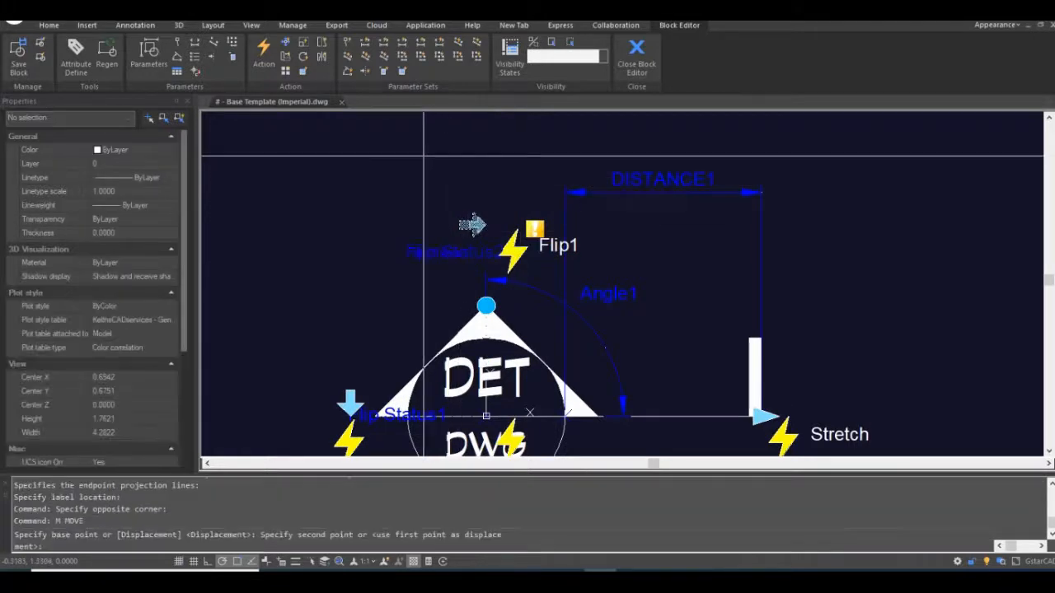
click(423, 180)
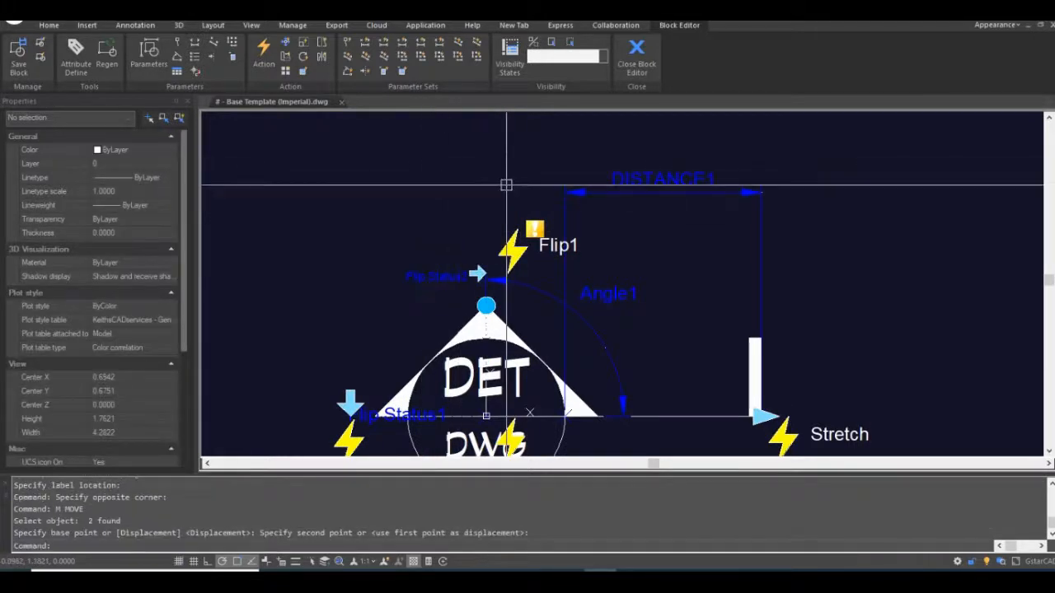
click(506, 185)
click(452, 198)
scroll(453, 275, up, 2)
key(Escape)
key(Escape)
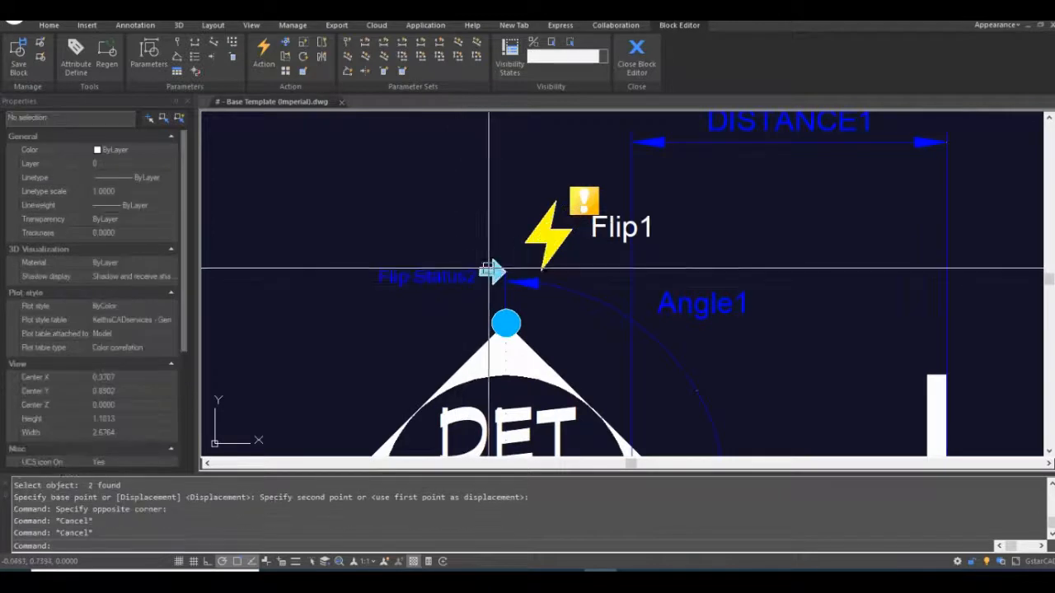
Raise the new flip grip arrow along its vertical reflection line, away from the rotation grip.
click(493, 272)
click(492, 272)
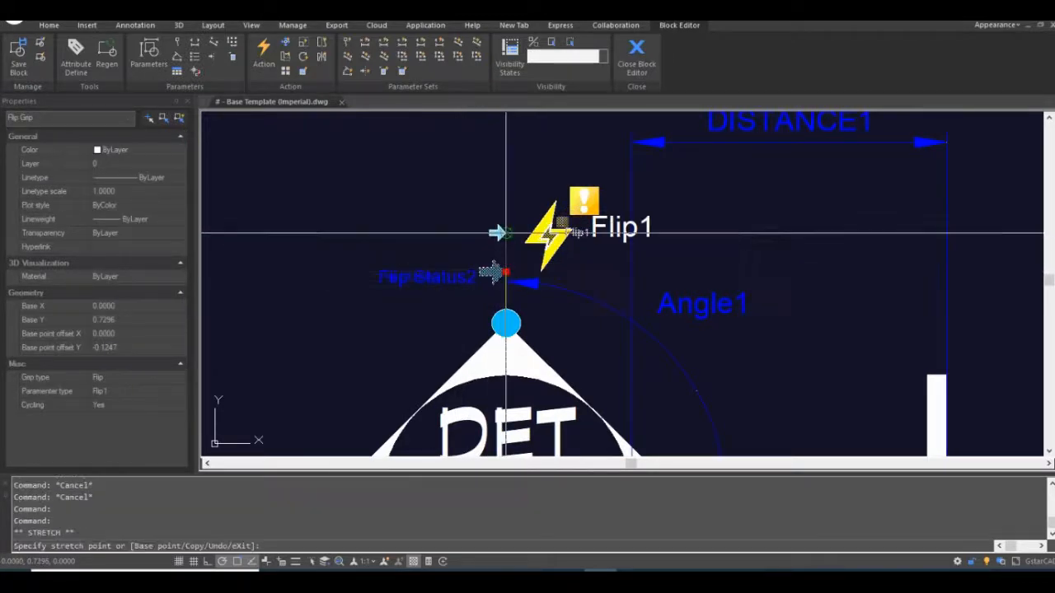
key(Escape)
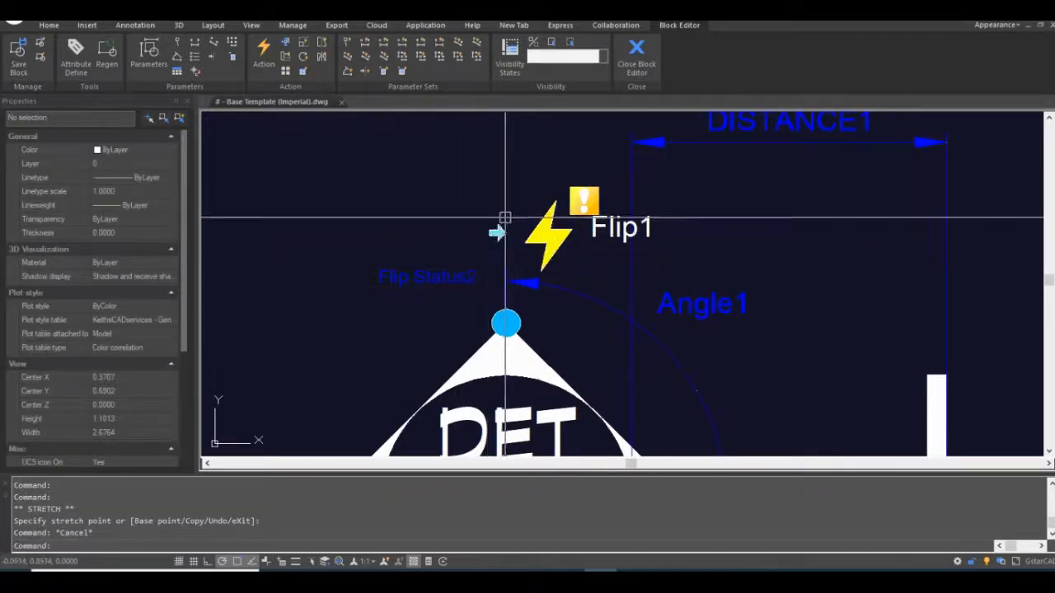
click(494, 233)
key(Escape)
scroll(495, 188, down, 2)
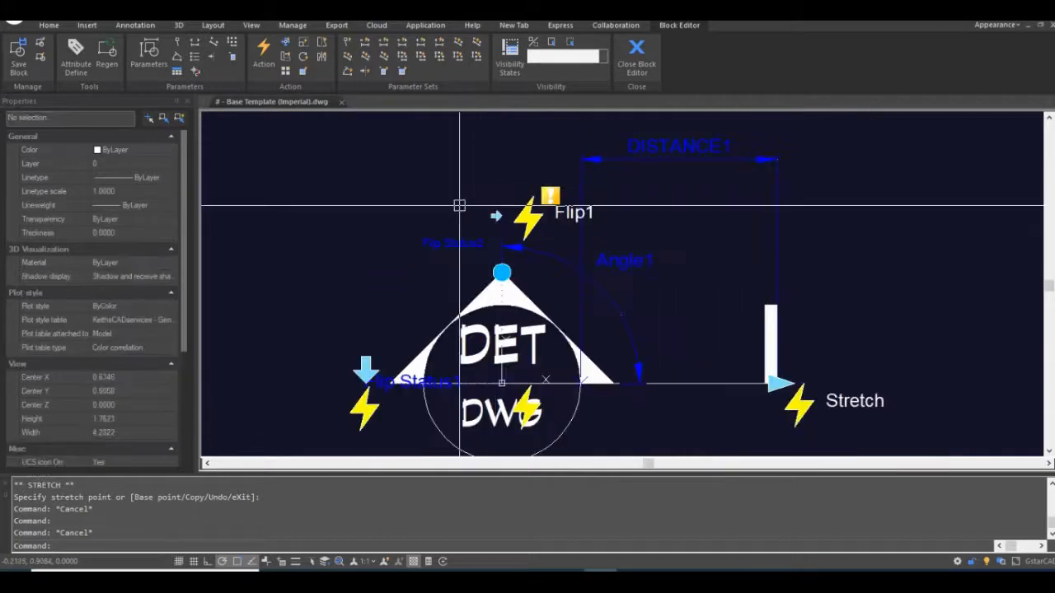
Shift the raised flip arrow and its label together down to just above the rotation grip.
scroll(487, 198, up, 2)
click(492, 241)
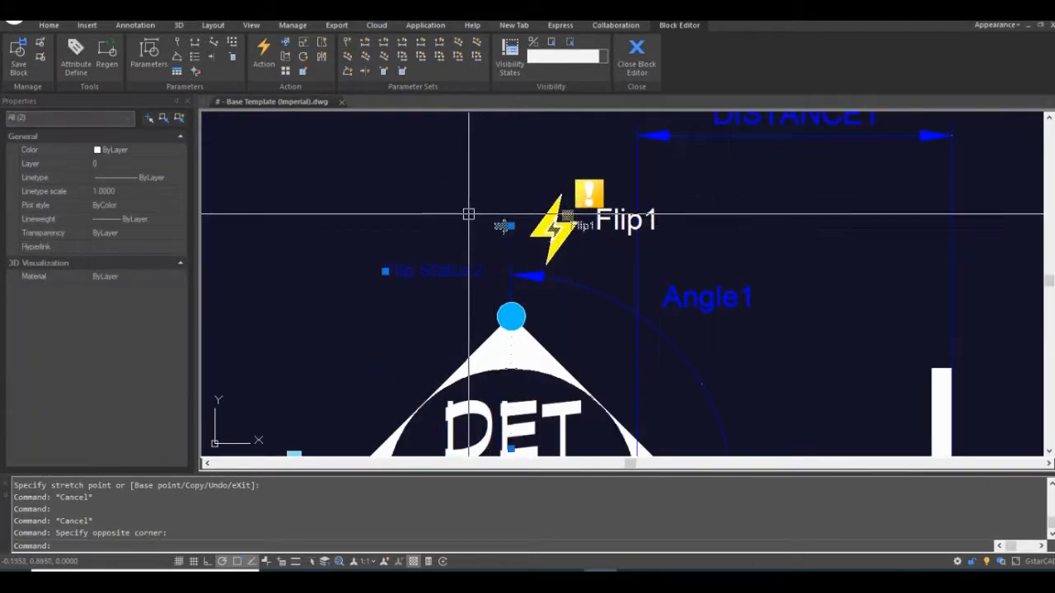
text(m)
key(Return)
click(450, 134)
click(450, 155)
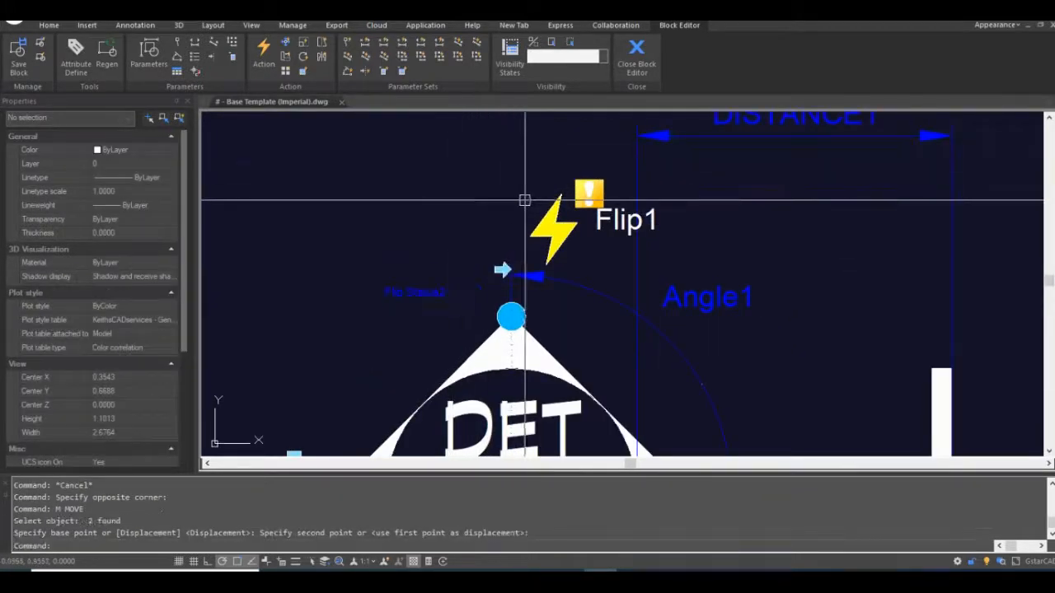
click(525, 200)
click(501, 207)
key(Escape)
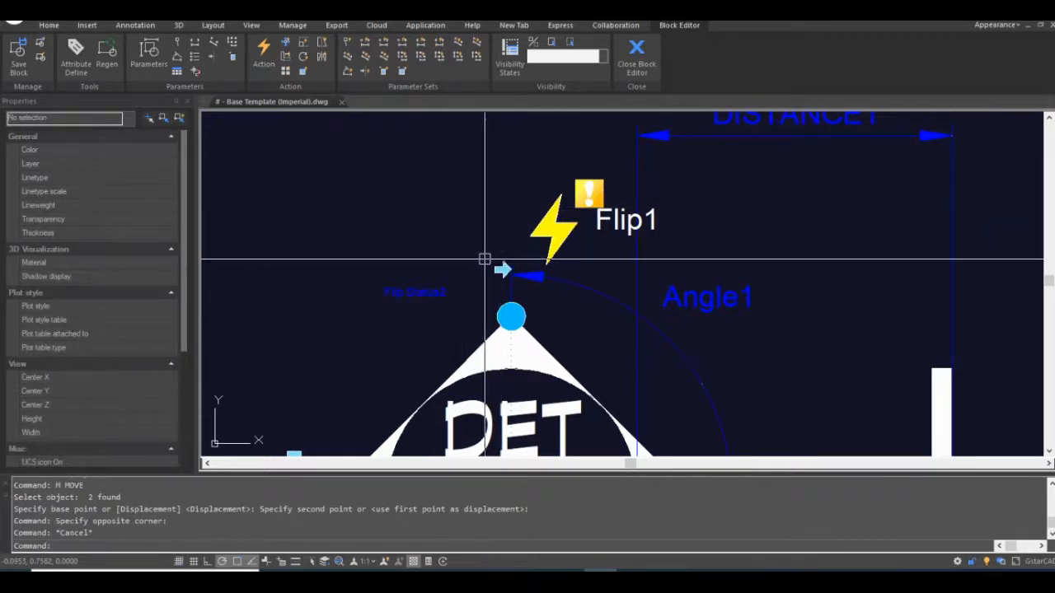
key(Escape)
Lower the second flip parameter's label slightly on its own and nudge its arrow grip a little upward.
click(510, 203)
text(m)
key(Return)
click(441, 166)
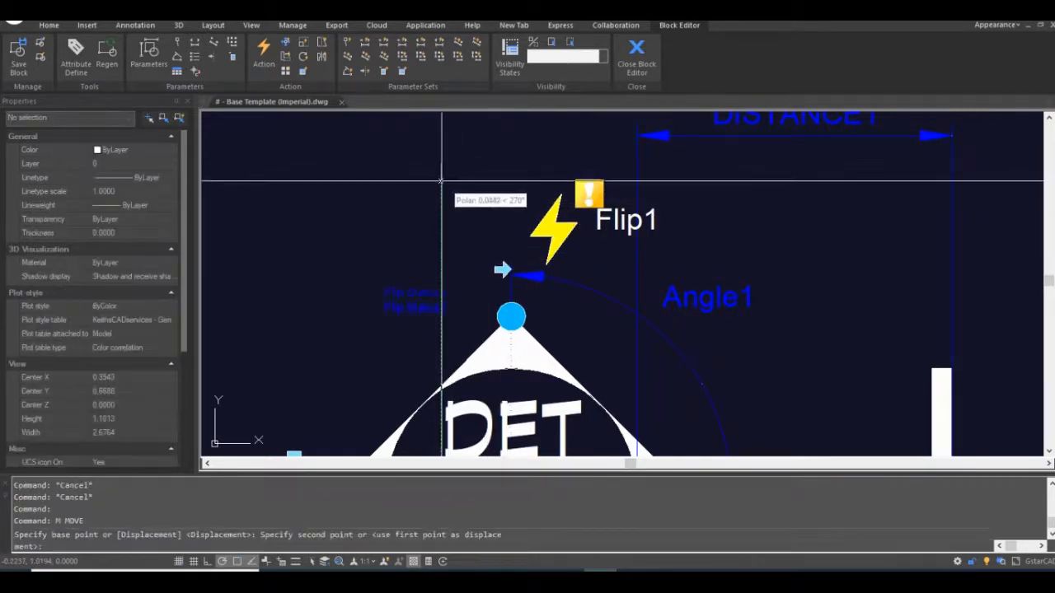
click(443, 181)
click(501, 267)
click(502, 268)
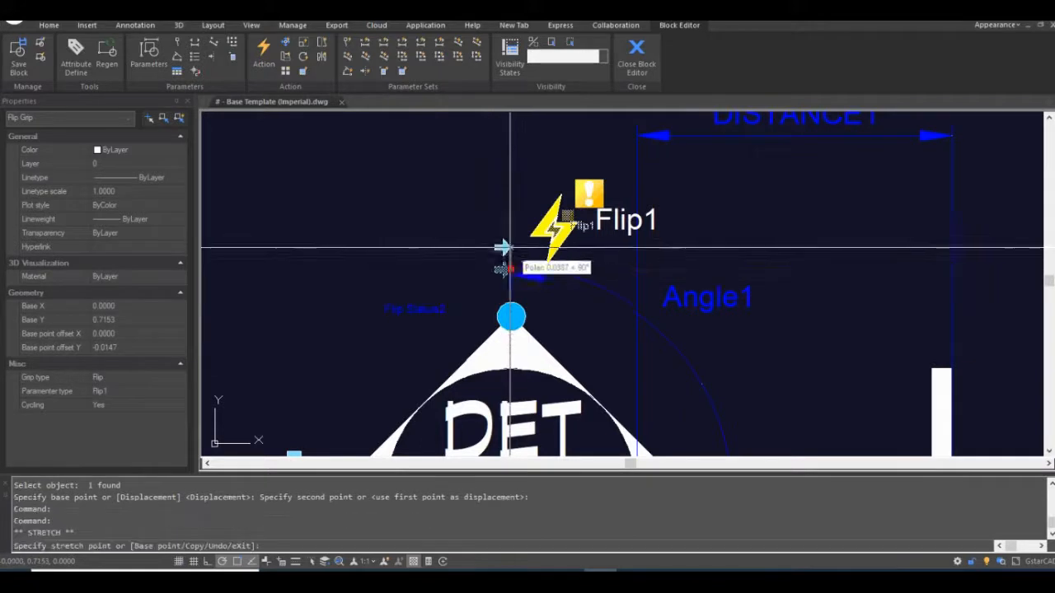
key(Escape)
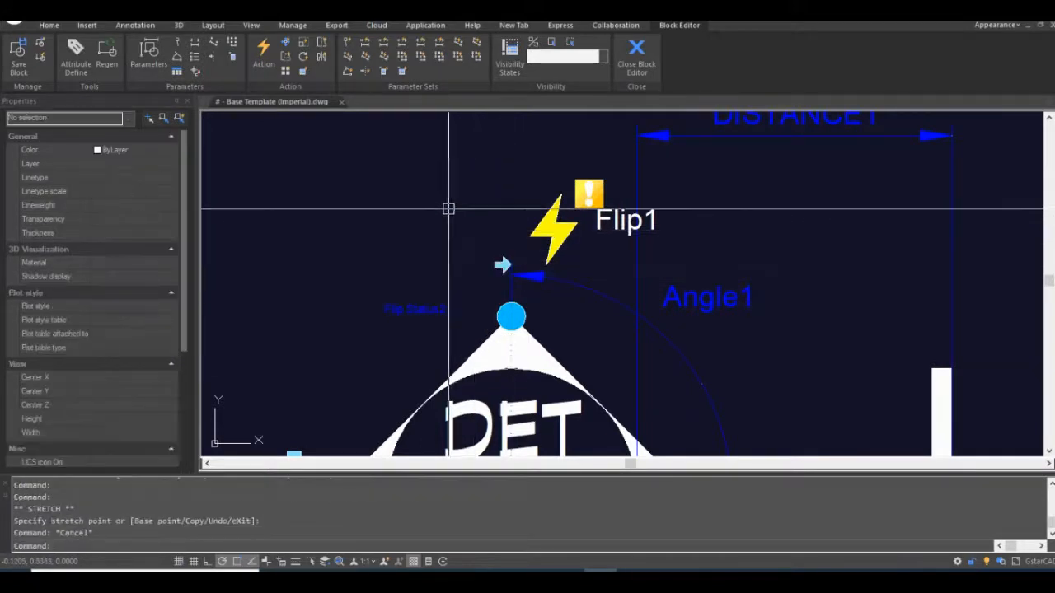
key(Escape)
Relocate the Flip1 action icon to clear space above and left of the triangle.
scroll(417, 189, down, 5)
scroll(424, 226, up, 4)
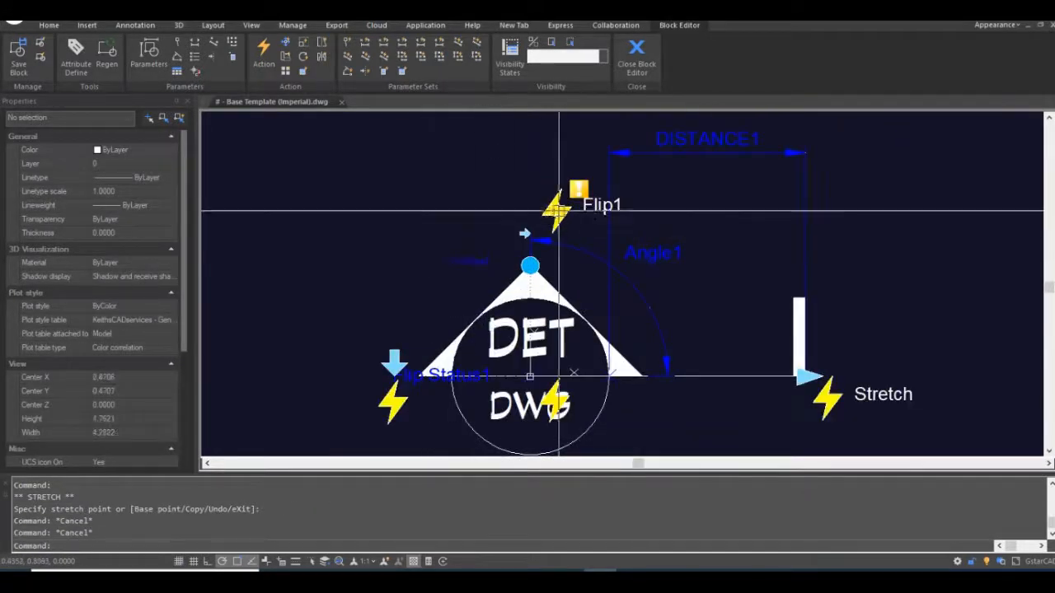
click(557, 211)
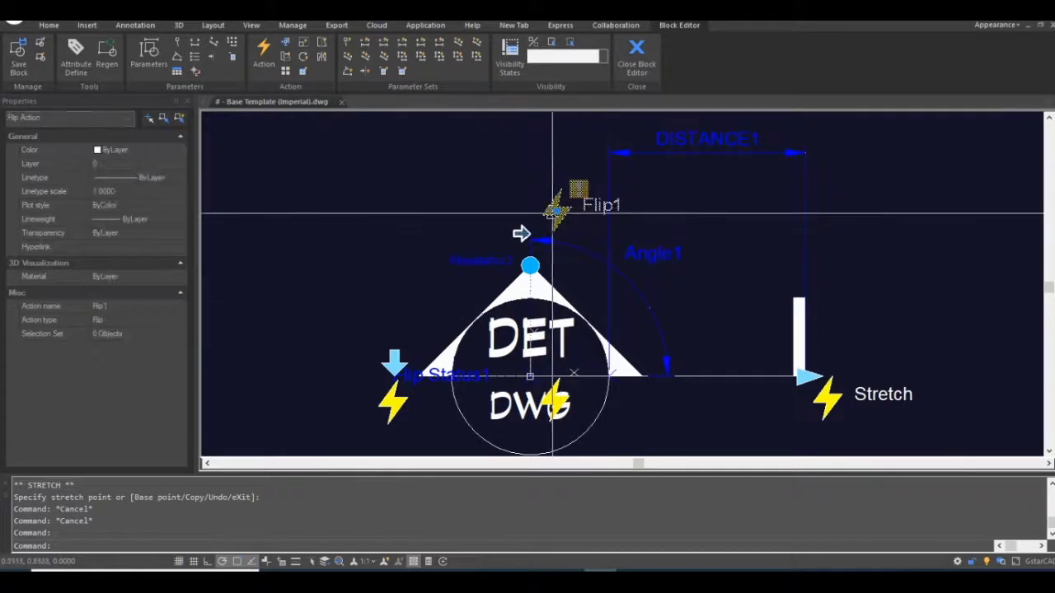
click(557, 211)
scroll(419, 207, down, 2)
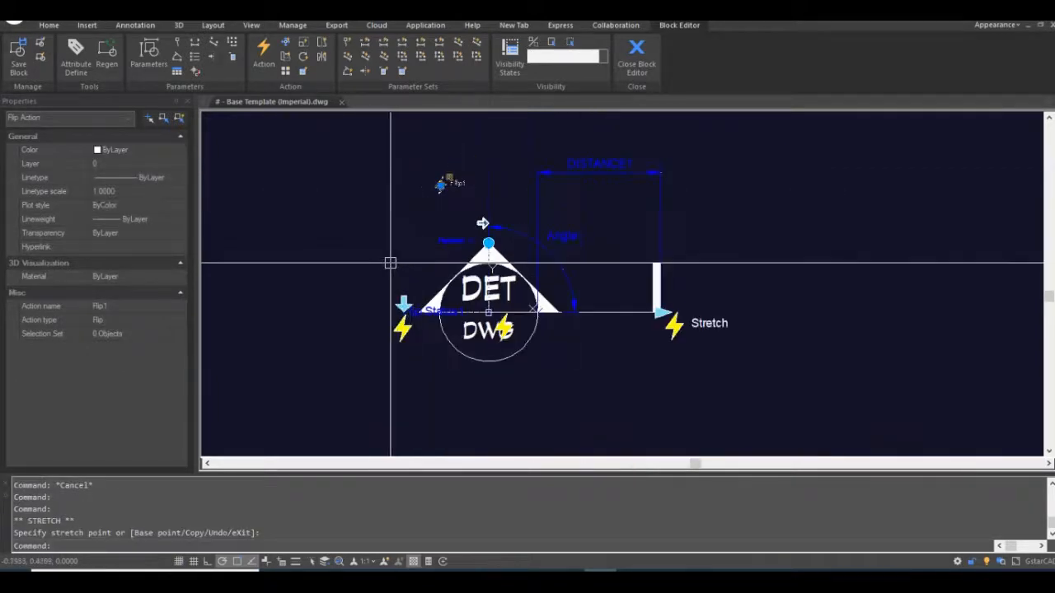
key(Escape)
key(Escape)
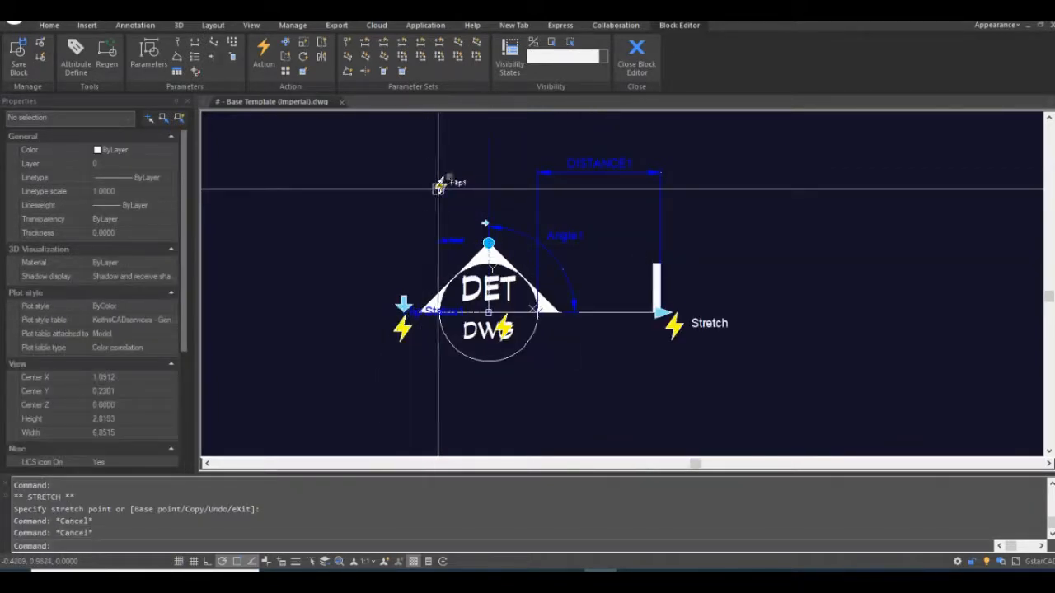
Move the Rotation action icon out of the DWG text to below and right of the circle.
click(505, 322)
click(503, 328)
click(560, 376)
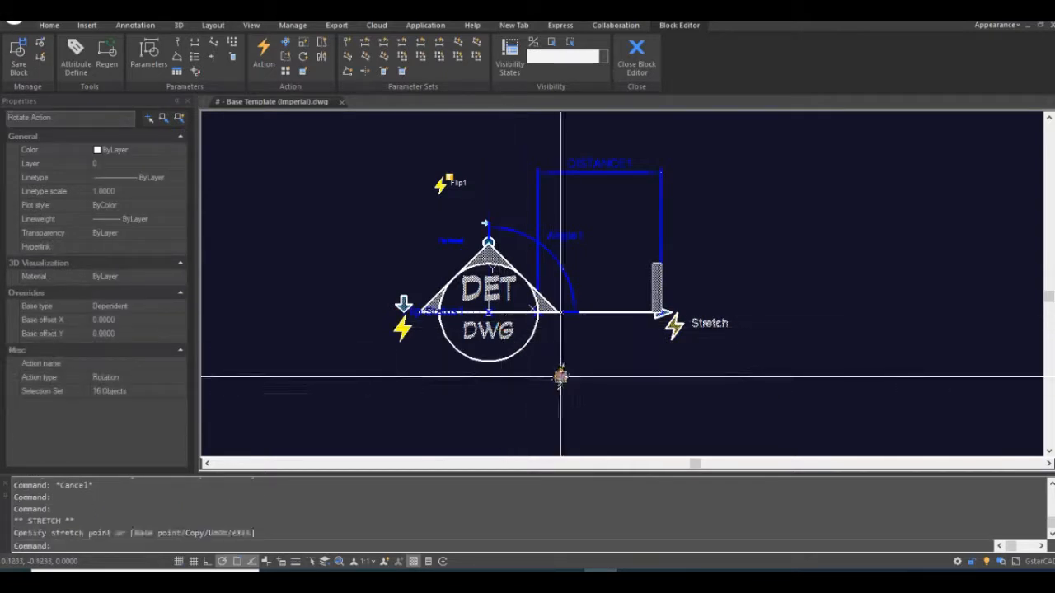
key(Escape)
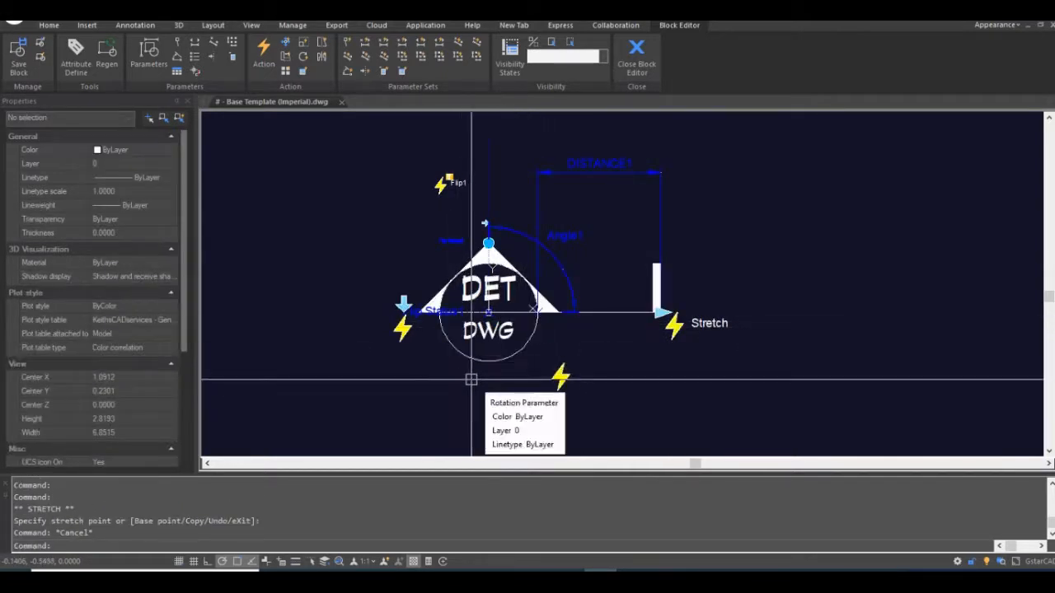
Move the original flip action's icon away from its grip, below and left of the section mark.
click(402, 327)
click(403, 327)
click(371, 352)
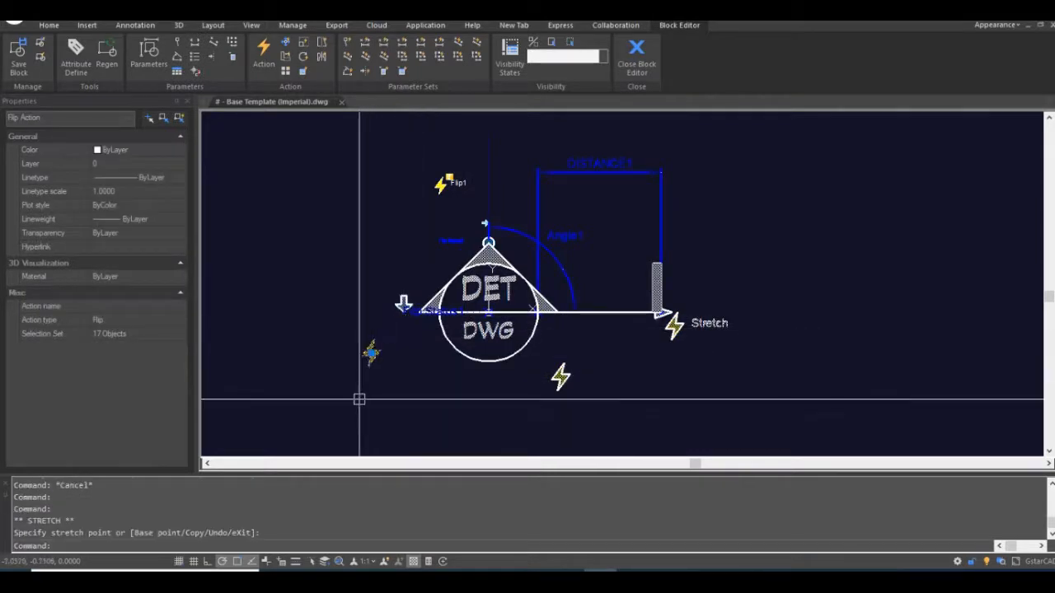
middle_drag(533, 213, 548, 242)
key(Escape)
key(Escape)
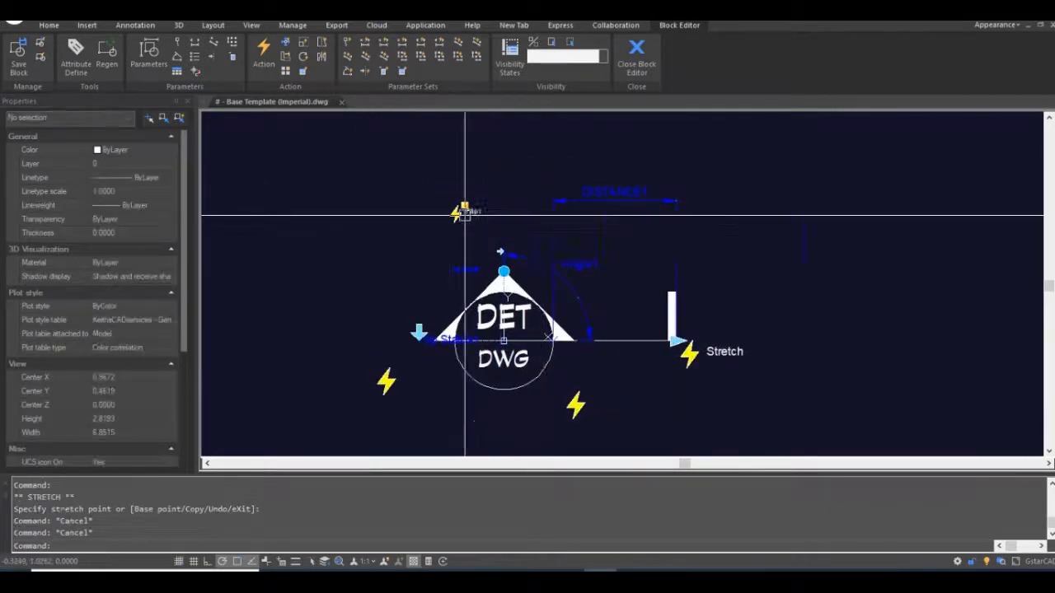
Redefine the Flip1 action's selection set to include the whole section mark with all its parameters and actions.
scroll(463, 214, up, 2)
double_click(451, 213)
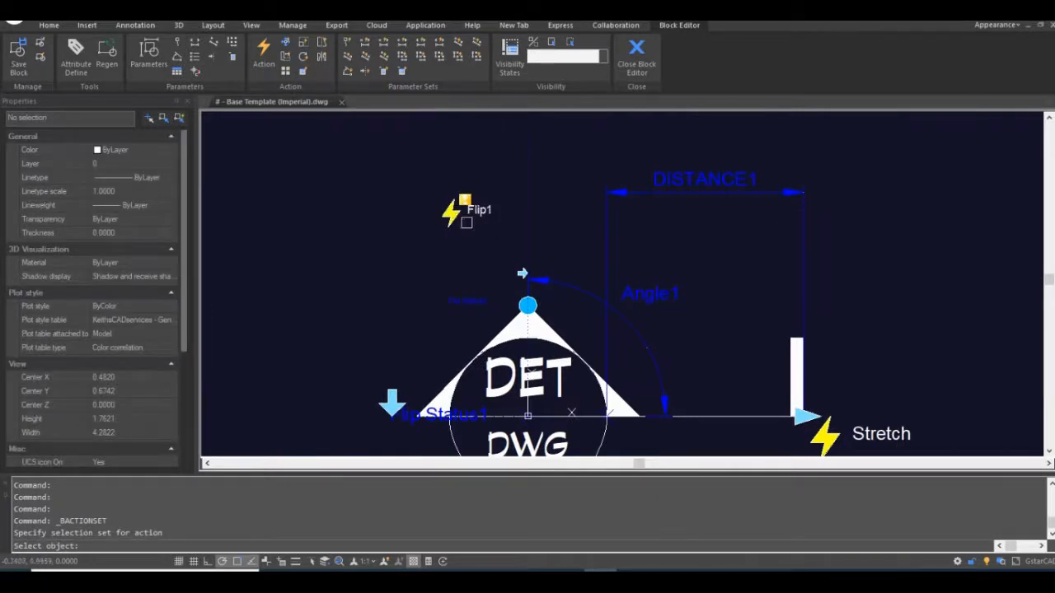
scroll(510, 224, down, 4)
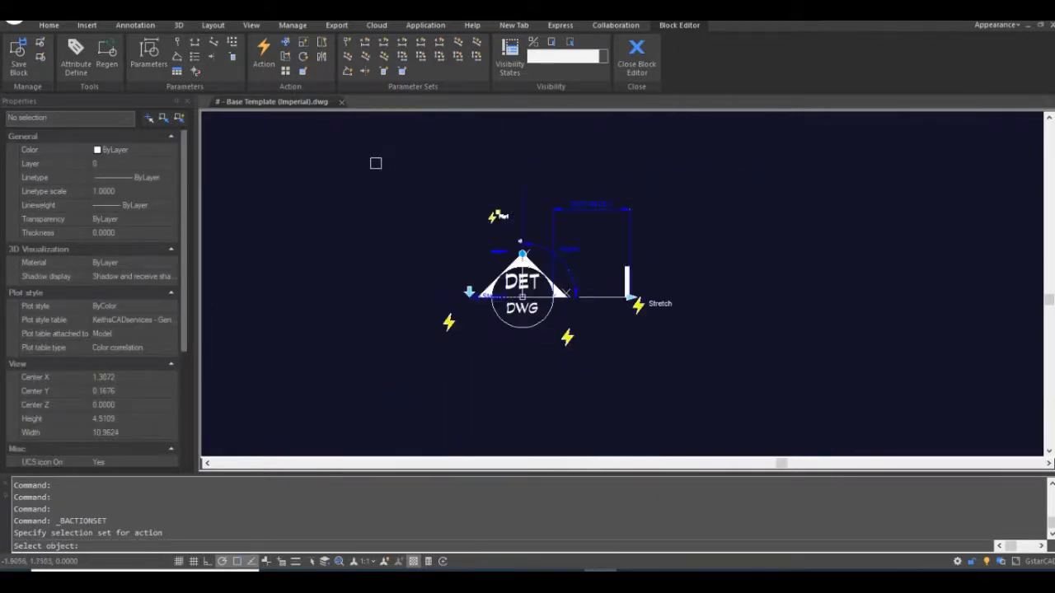
click(376, 164)
click(716, 364)
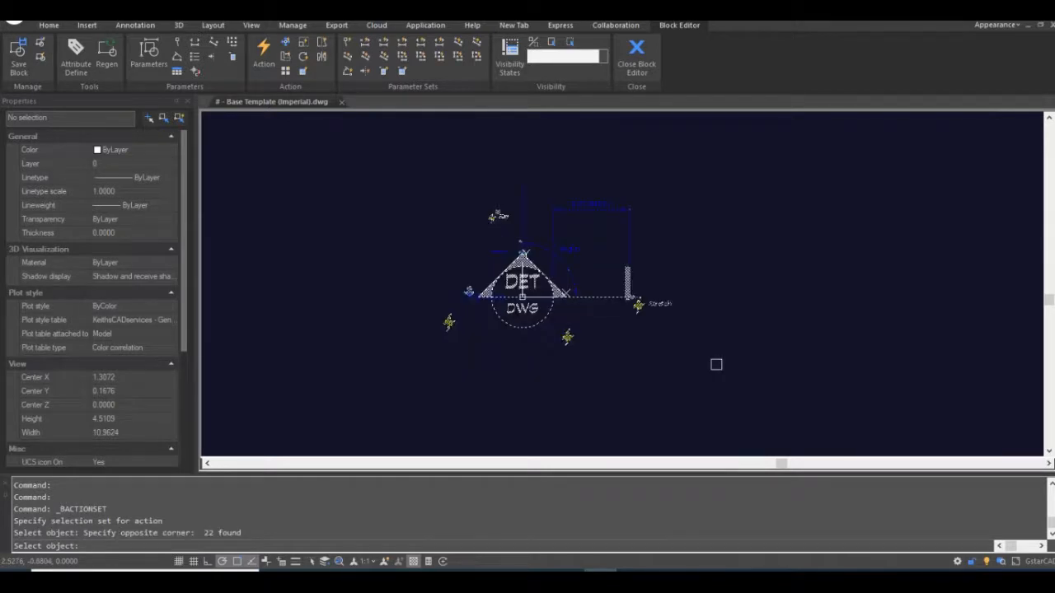
key(Return)
Try to add the Flip1 action and the second flip parameter to the original flip action's selection set.
scroll(492, 325, up, 5)
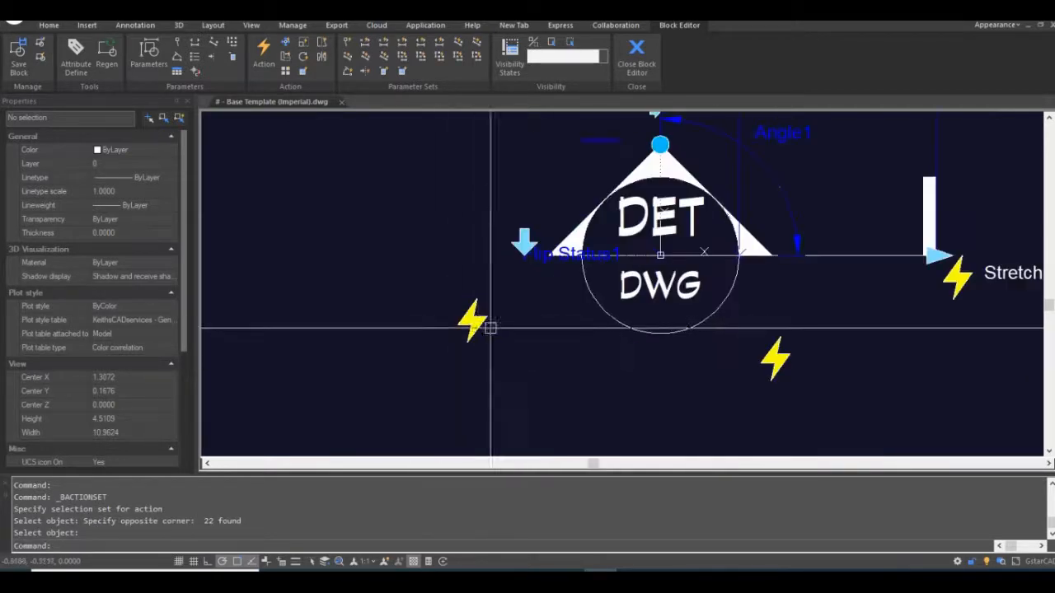
middle_drag(516, 292, 473, 336)
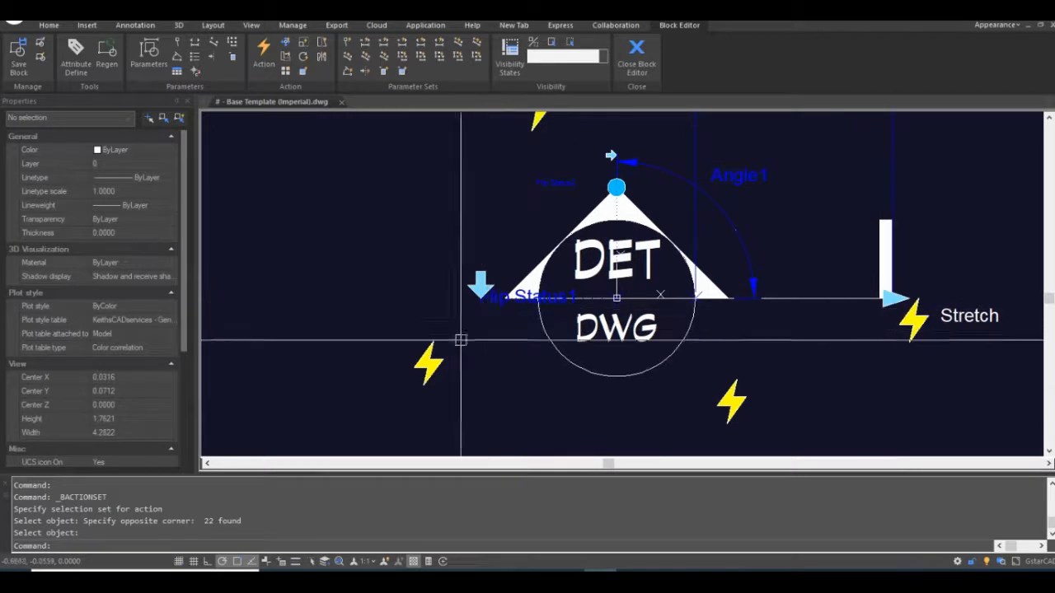
click(430, 361)
double_click(441, 358)
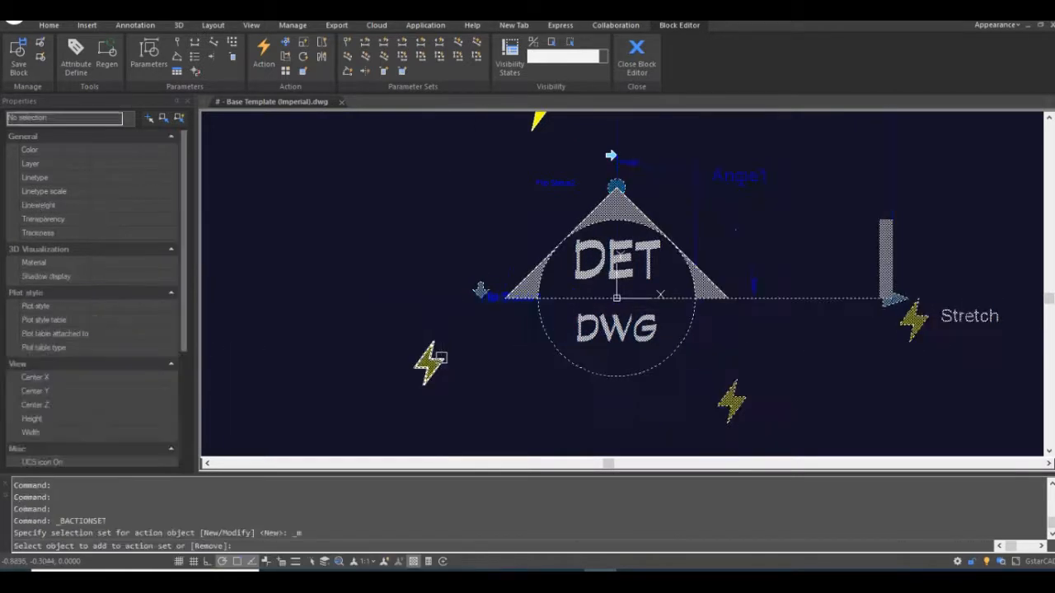
middle_drag(465, 247, 419, 358)
click(540, 200)
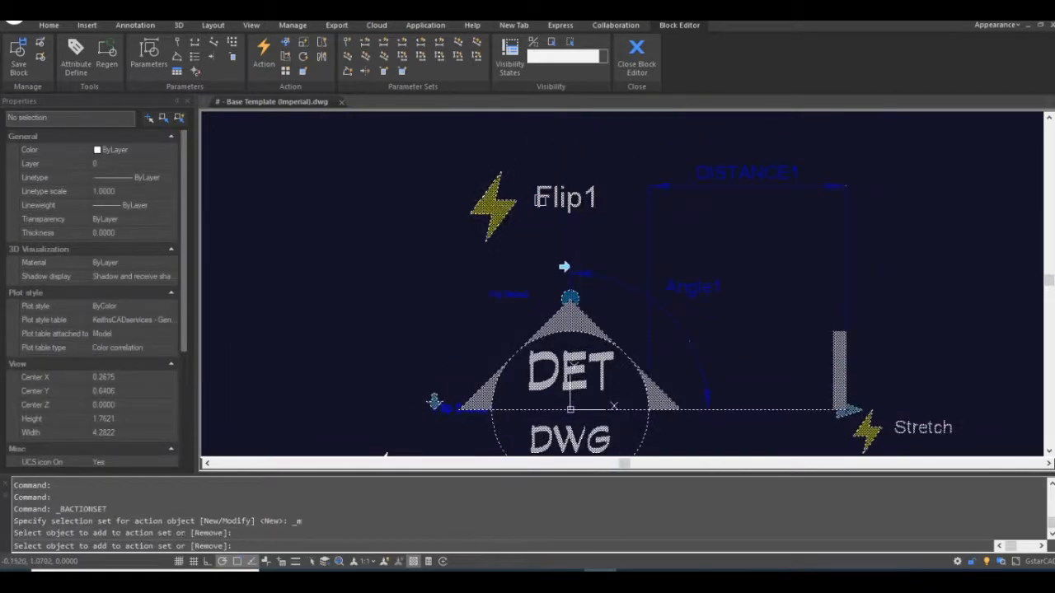
click(592, 232)
click(565, 262)
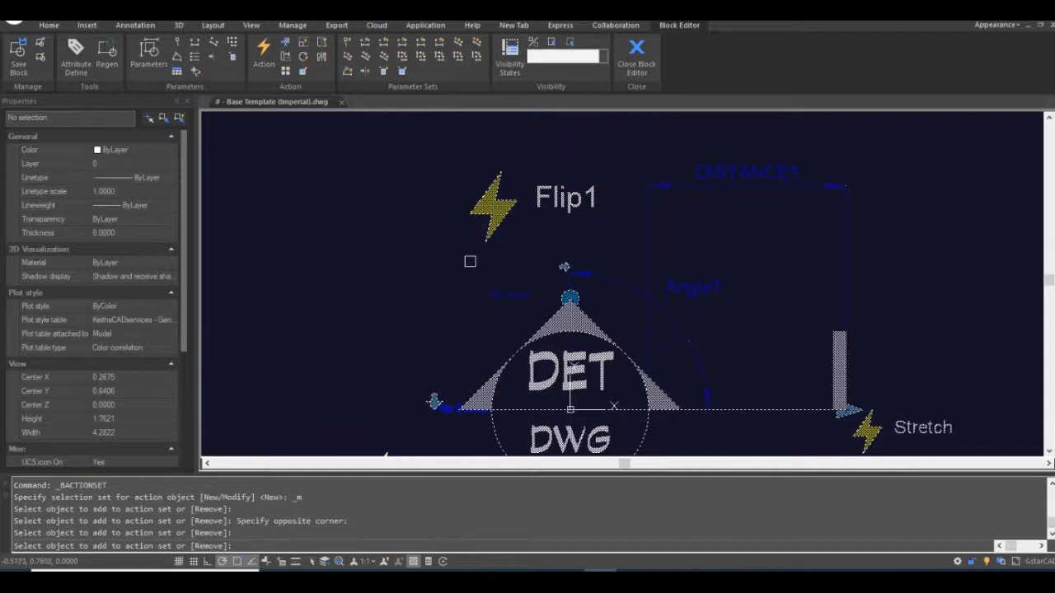
key(Return)
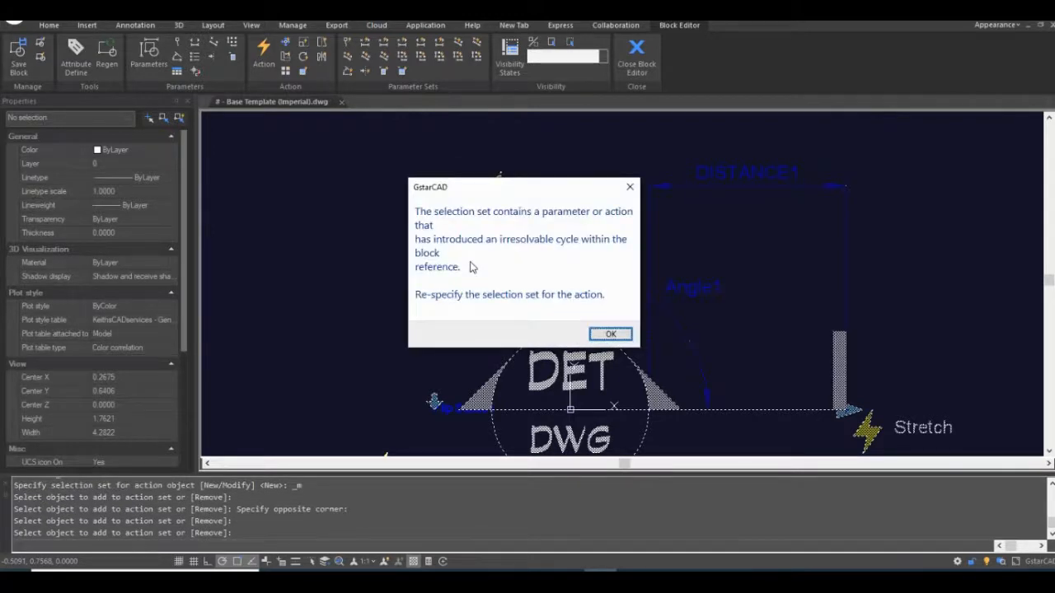
click(607, 335)
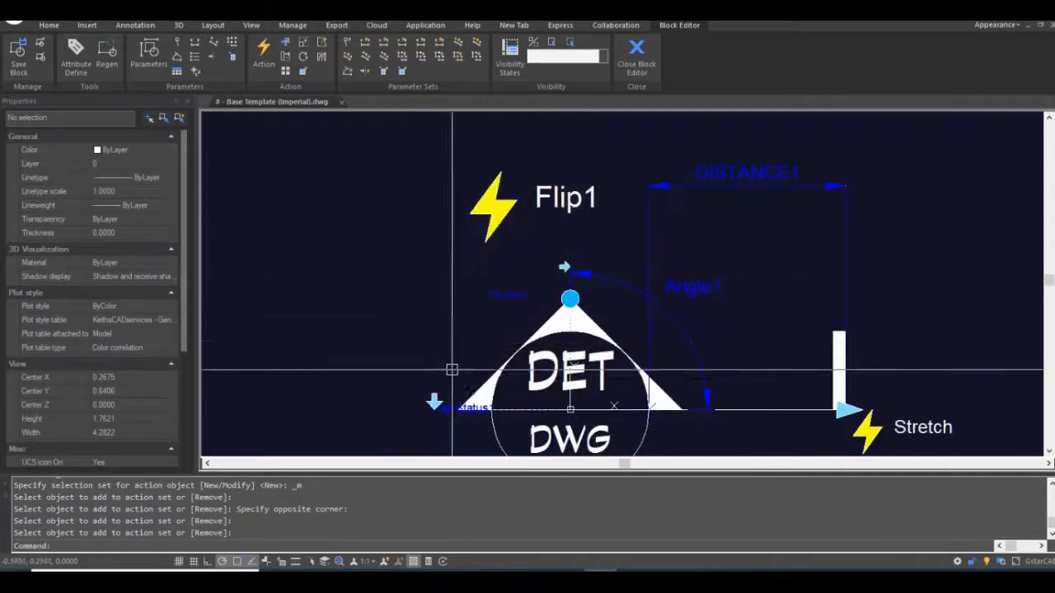
Add only the Flip1 action to the original flip action's selection set.
middle_drag(448, 365, 400, 379)
right_click(400, 379)
middle_drag(398, 254, 398, 312)
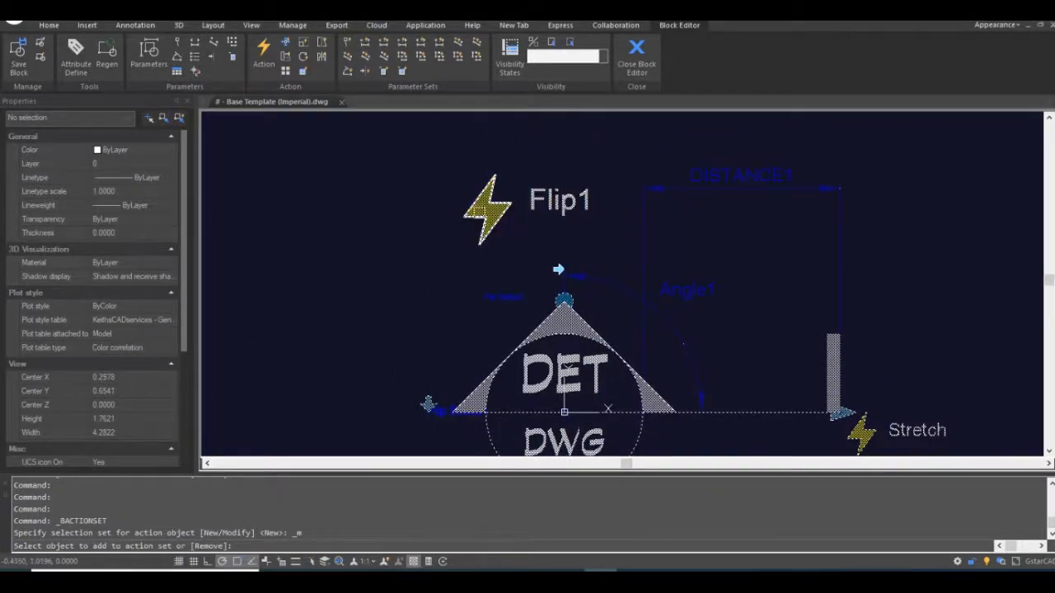
right_click(511, 282)
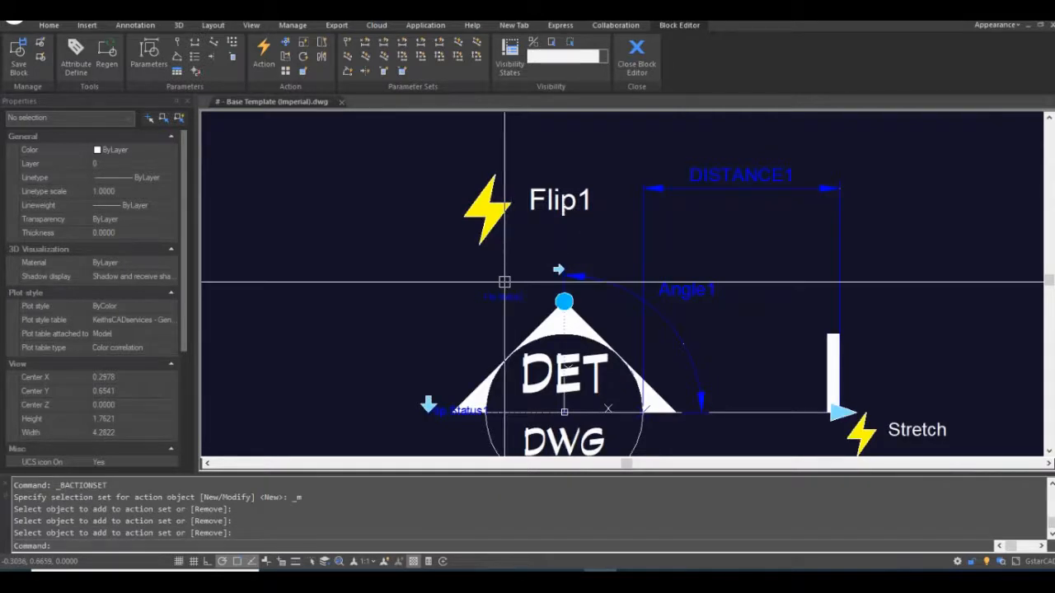
Add the second flip parameter above the triangle to the Rotation action's selection set.
mouse_move(505, 281)
middle_down()
mouse_move(443, 231)
mouse_move(388, 304)
mouse_move(421, 291)
middle_up()
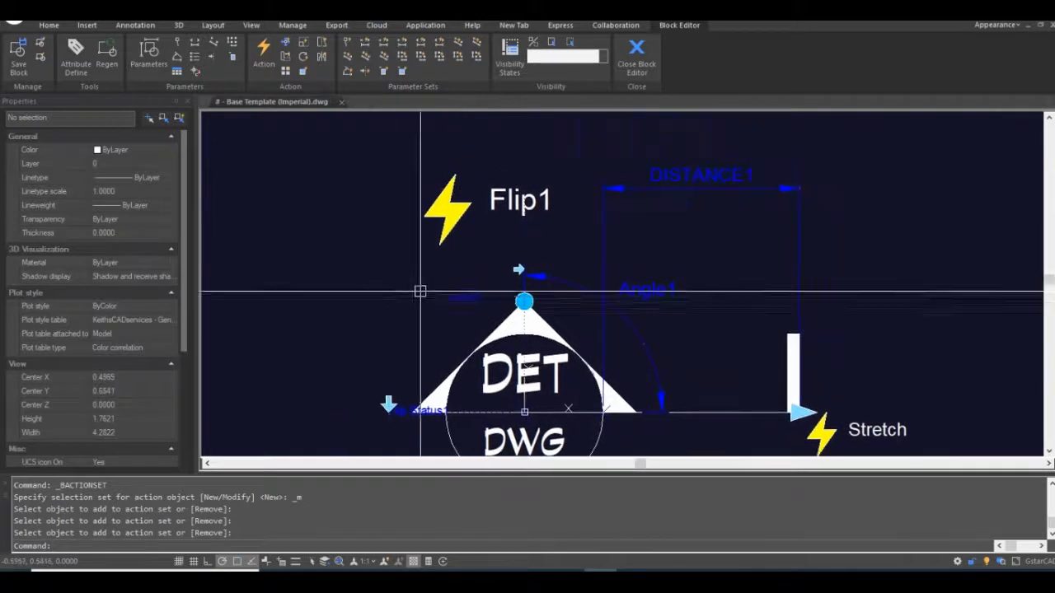
scroll(420, 291, down, 2)
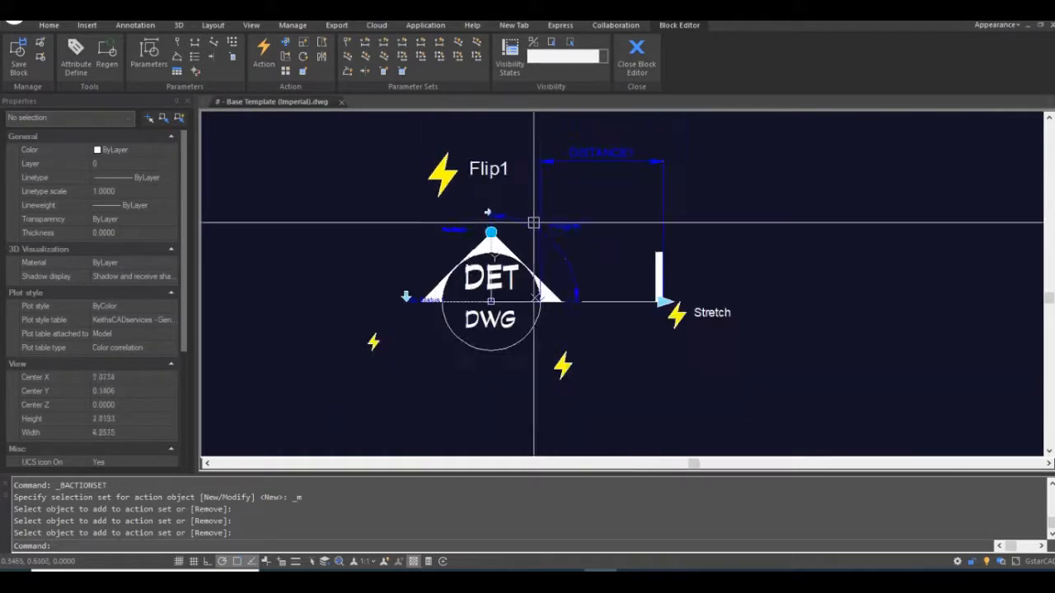
click(564, 365)
scroll(560, 363, up, 3)
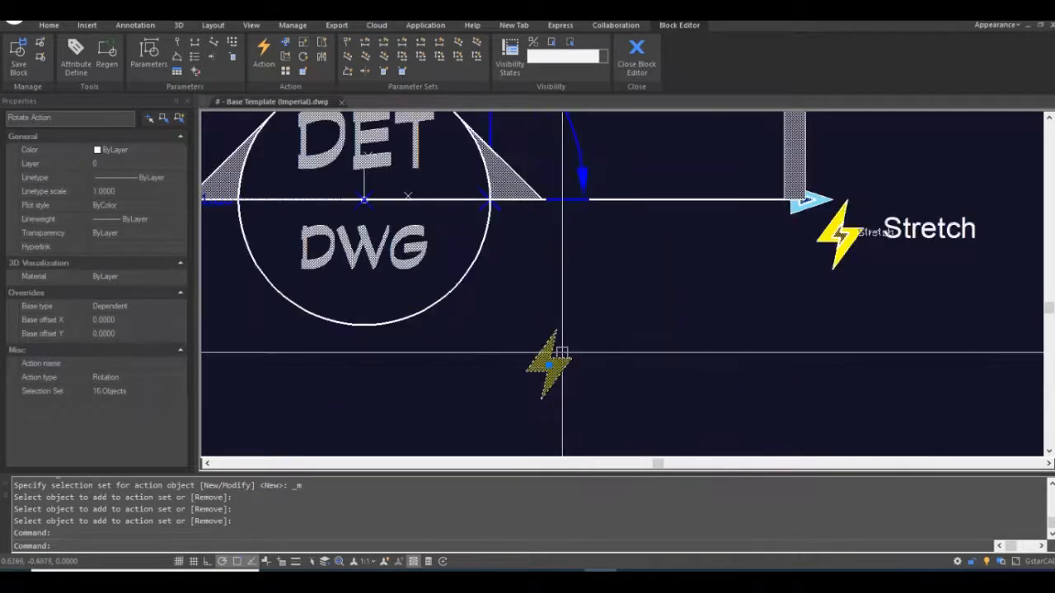
double_click(556, 363)
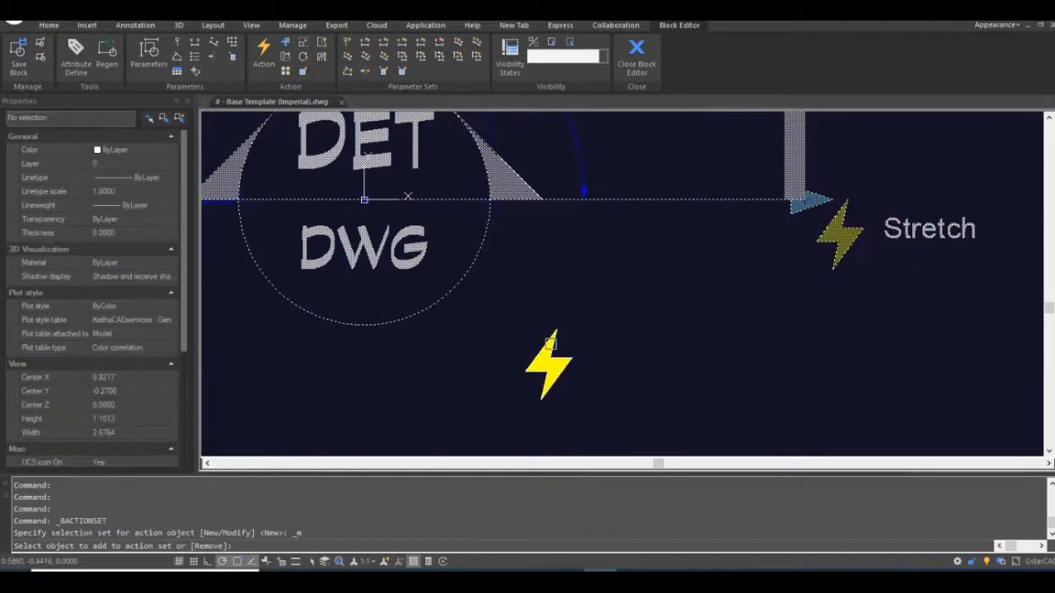
middle_drag(526, 138, 549, 292)
scroll(549, 291, down, 1)
middle_drag(485, 167, 493, 265)
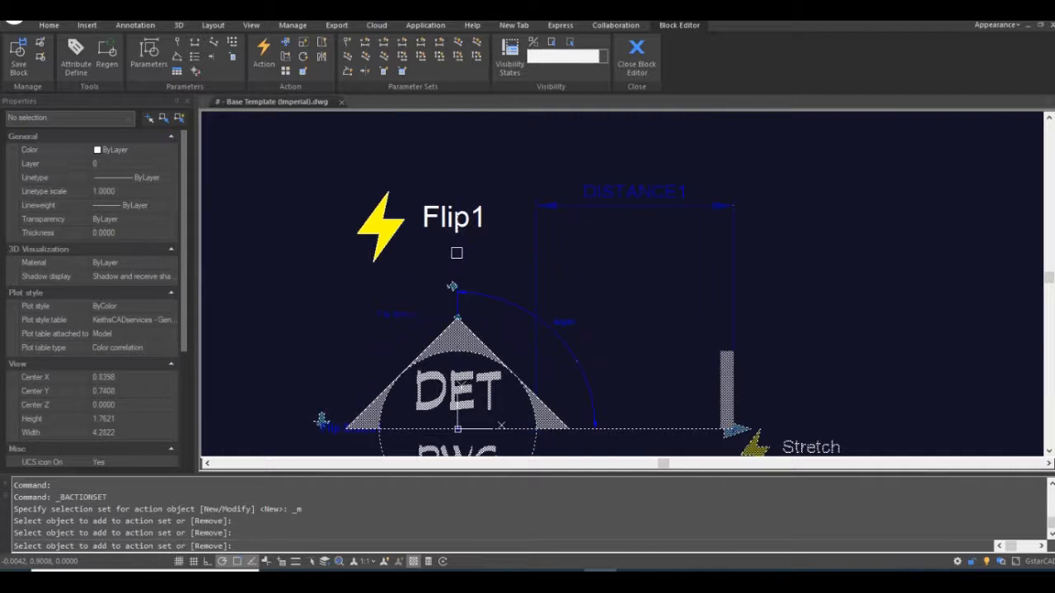
key(Return)
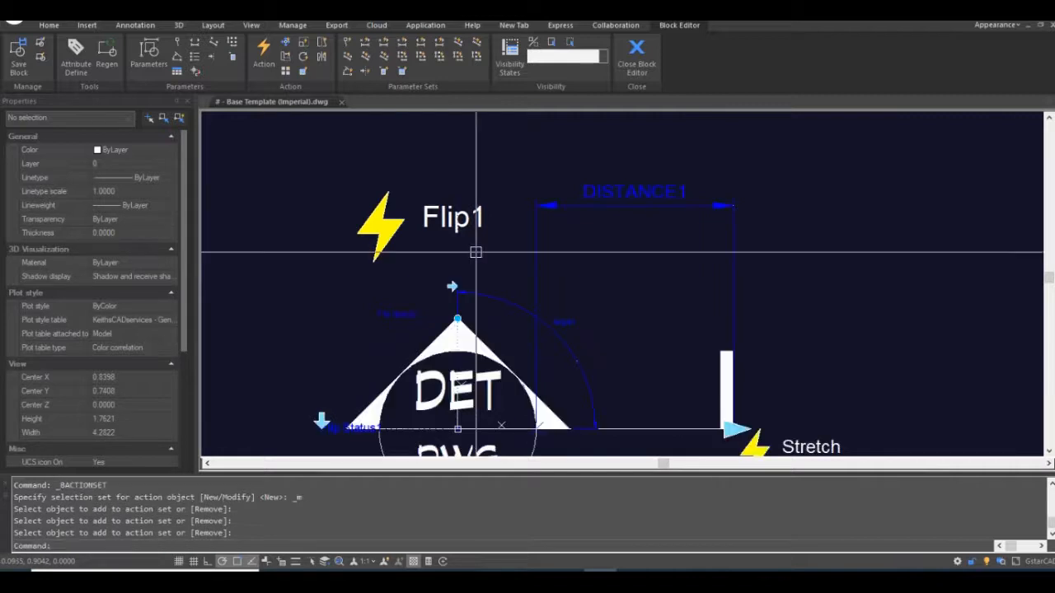
Close the block editor keeping the changes, and test flipping the section mark horizontally and back.
click(637, 54)
click(499, 339)
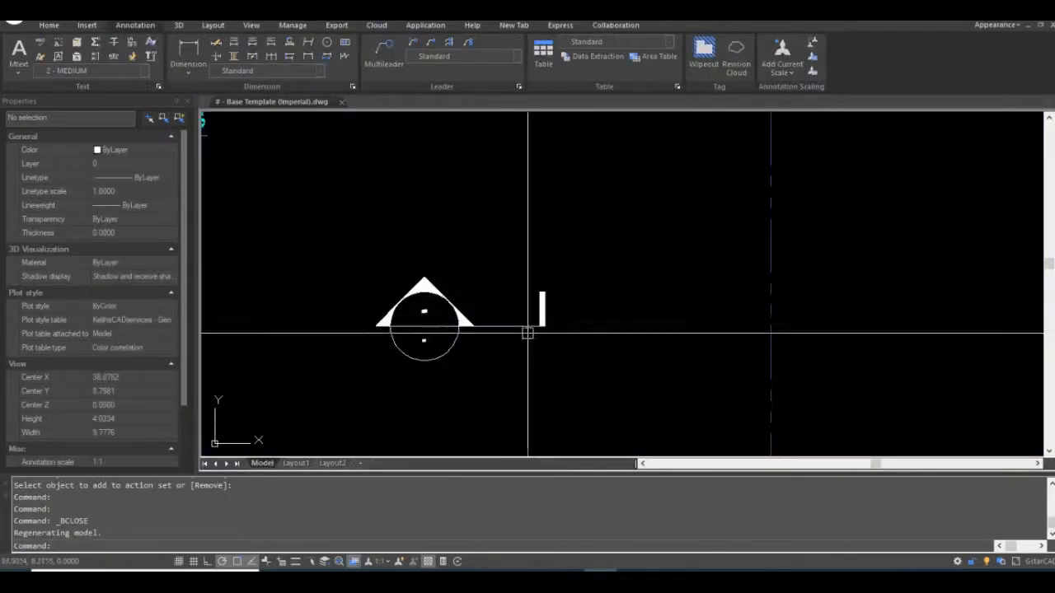
click(501, 325)
click(424, 264)
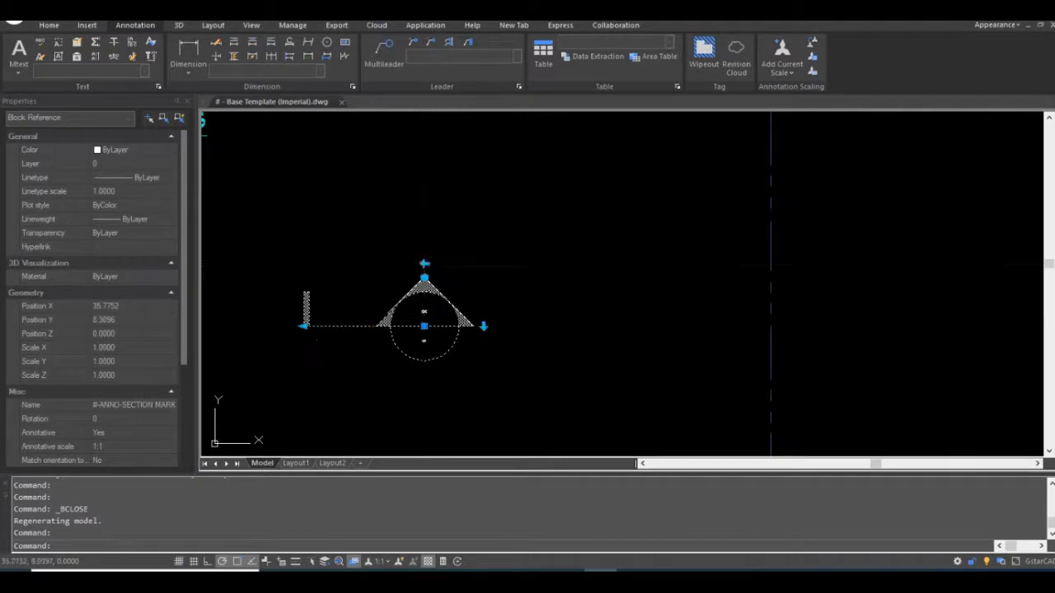
click(425, 264)
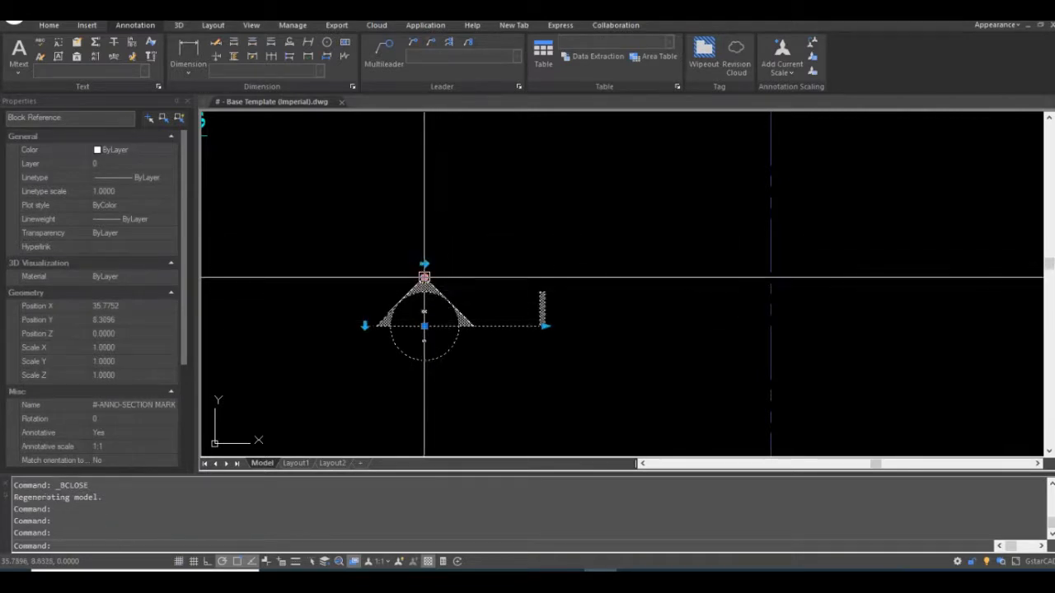
Rotate the section mark clockwise so its triangle points up and to the right, and toggle both flips back and forth.
click(424, 278)
middle_drag(495, 276, 480, 213)
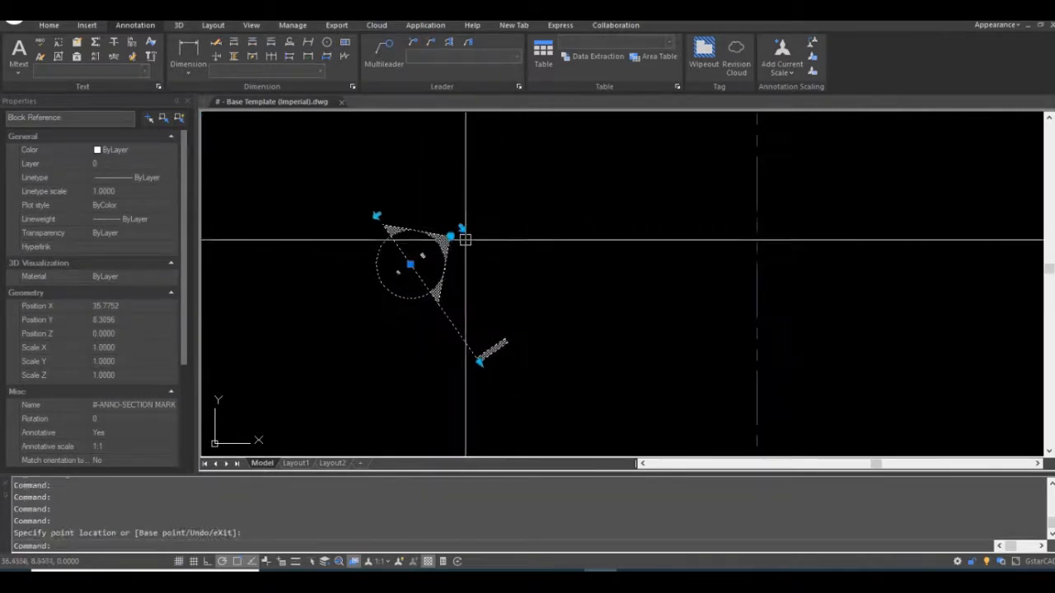
click(462, 228)
click(461, 228)
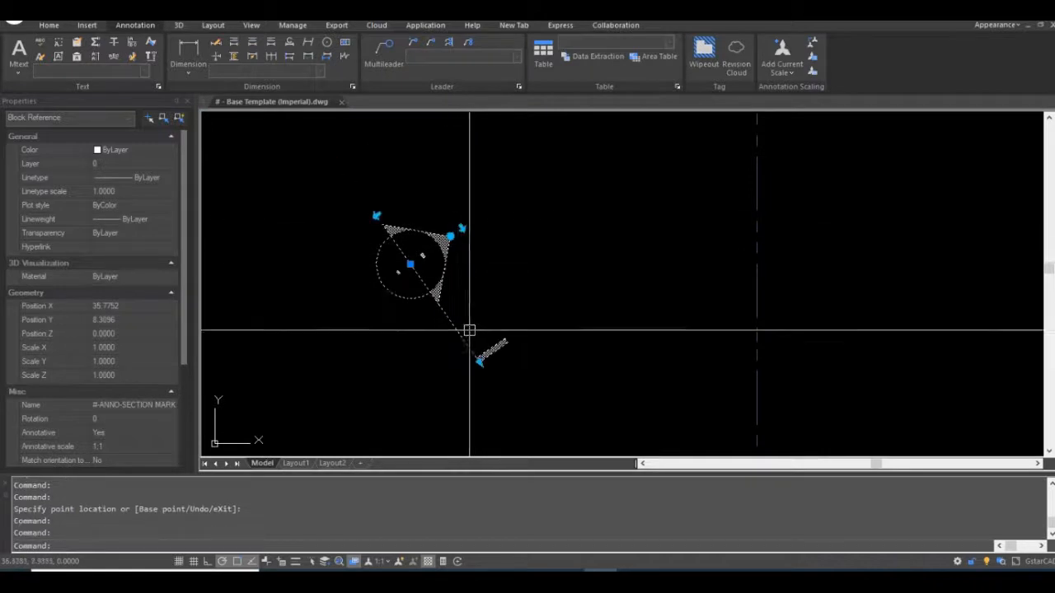
click(377, 215)
click(377, 216)
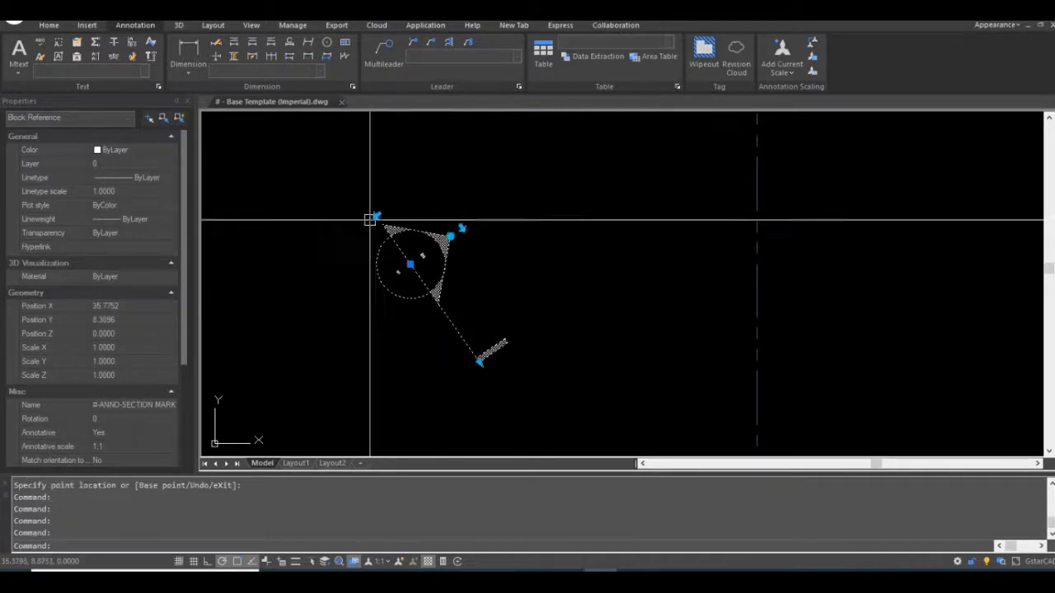
click(461, 228)
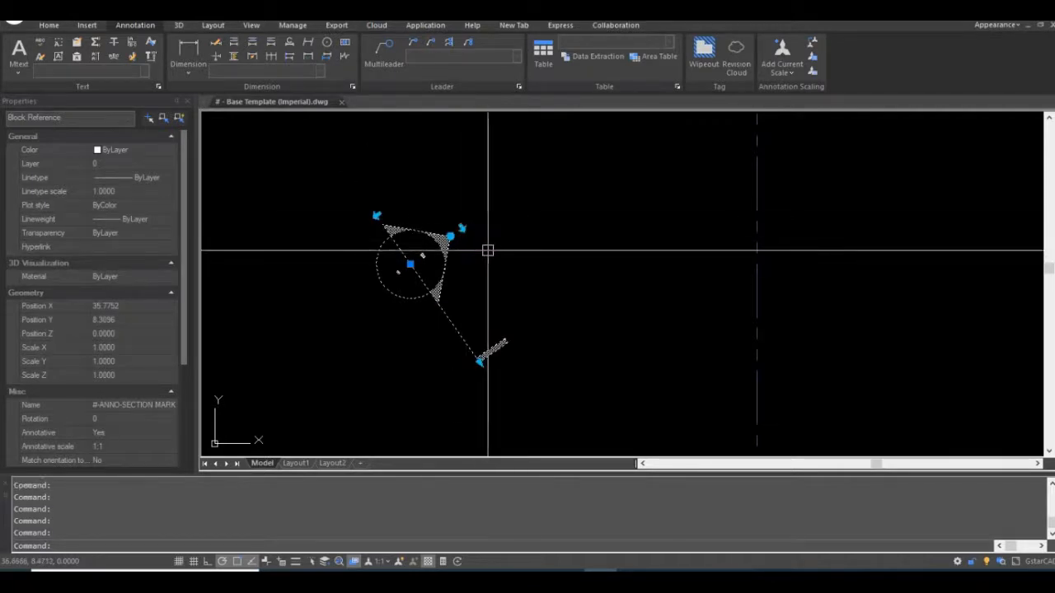
middle_drag(490, 231, 506, 260)
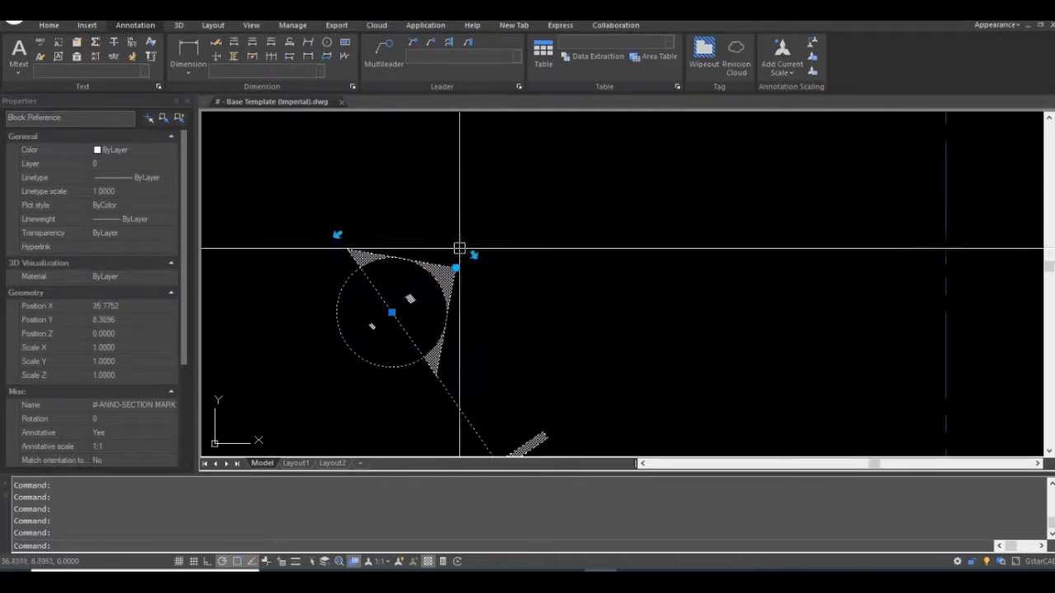
middle_drag(449, 234, 428, 220)
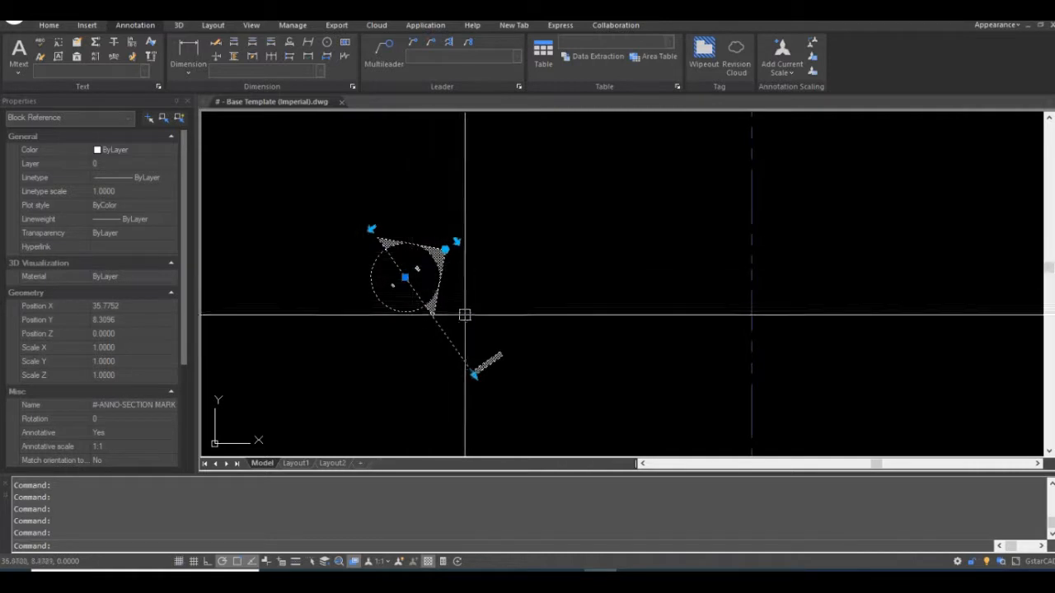
Stretch the section mark's tail line farther out along its direction and flip the mark across both reflection lines.
click(475, 375)
click(508, 421)
scroll(493, 243, down, 2)
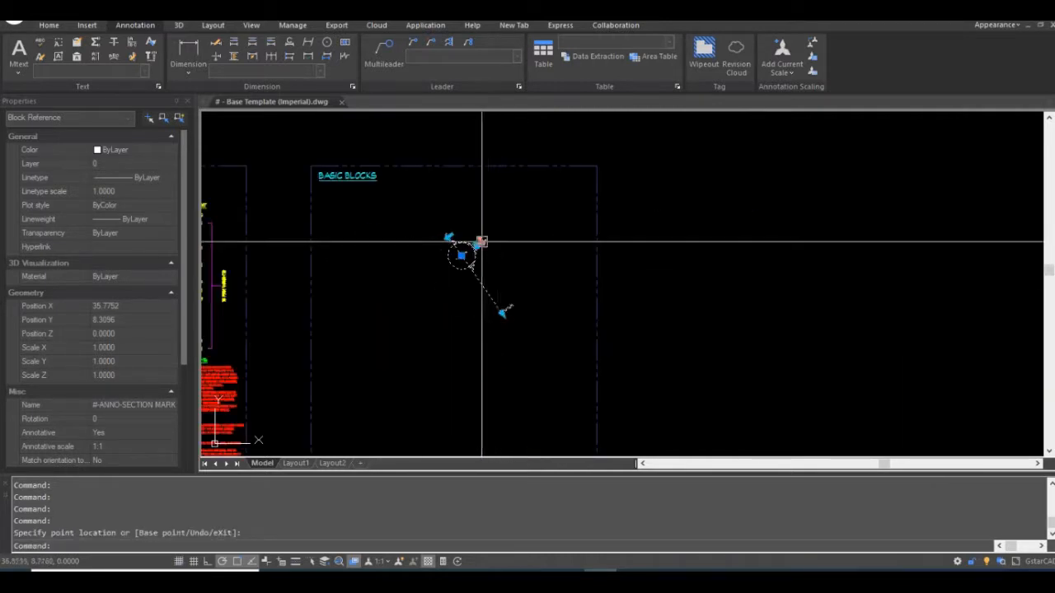
scroll(449, 241, up, 1)
click(448, 238)
click(492, 295)
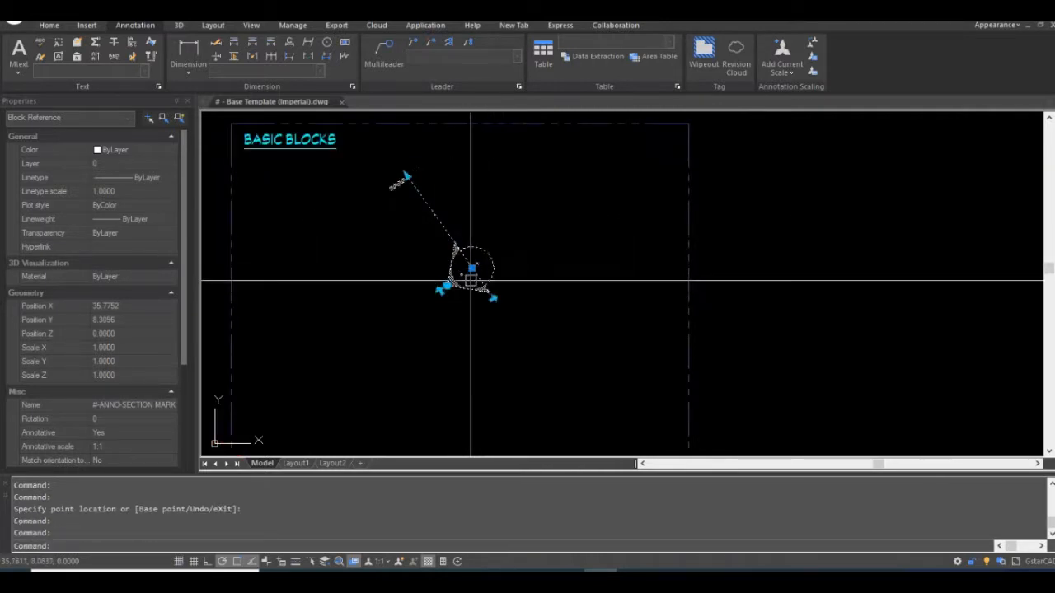
click(444, 282)
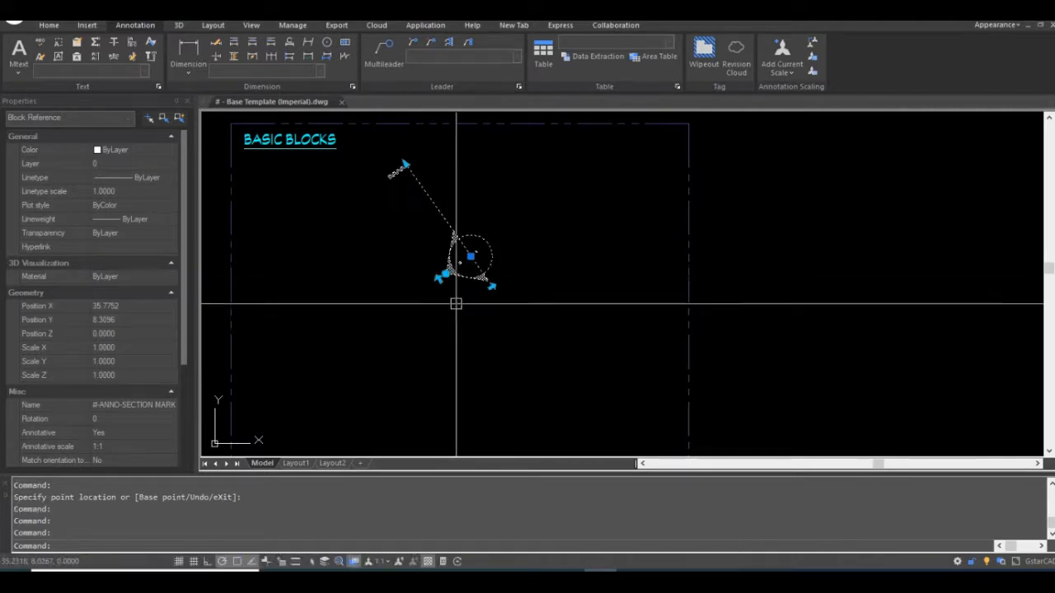
Deselect the section mark and save the drawing.
key(Escape)
key(Escape)
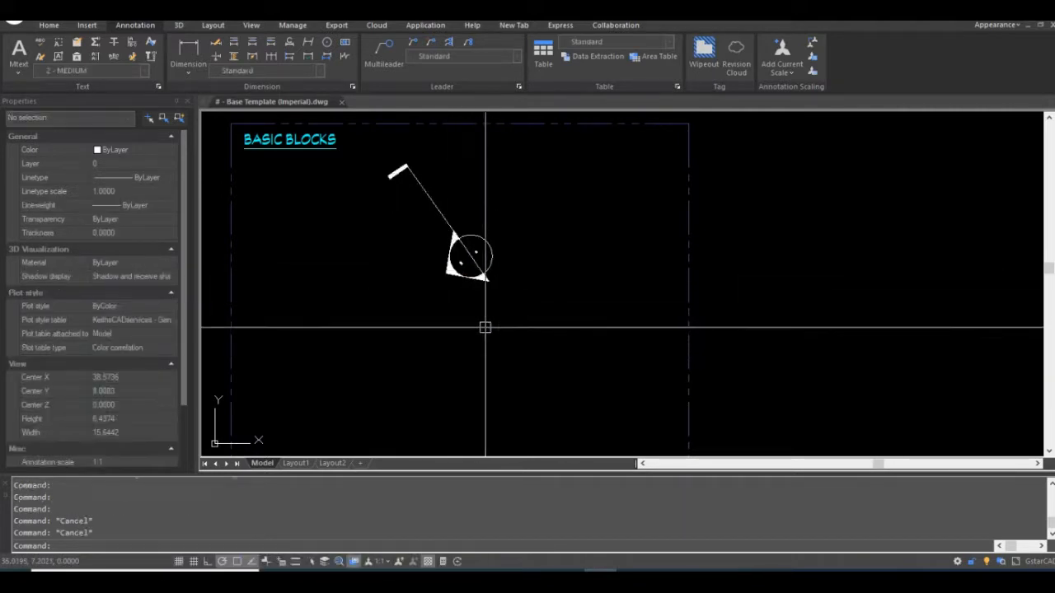
key(ctrl+s)
Rotate the selected section mark clockwise until its triangle points nearly straight up, and flip it across both reflection lines.
click(482, 283)
click(445, 274)
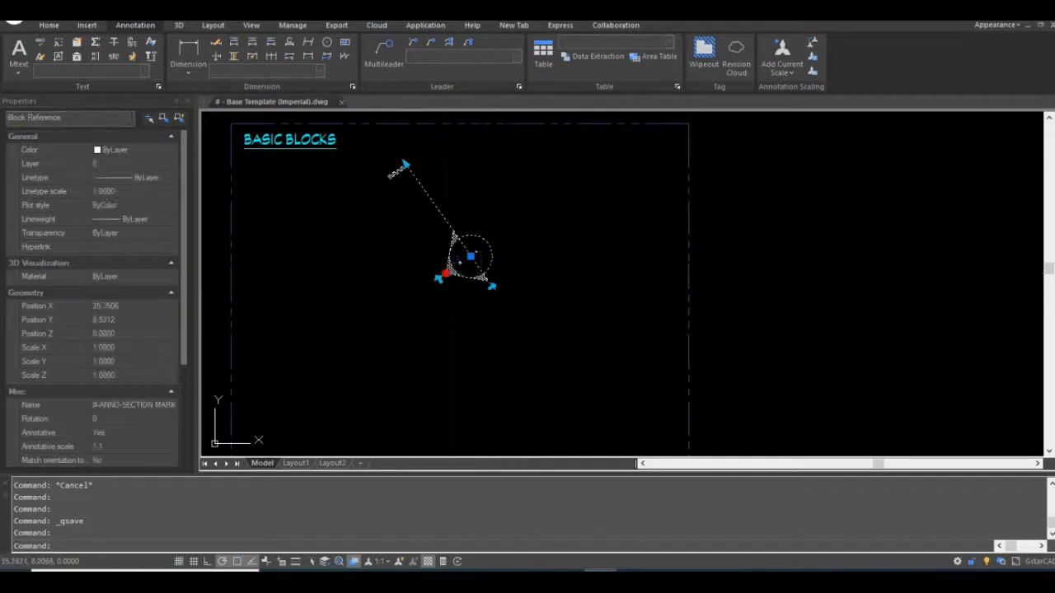
click(462, 218)
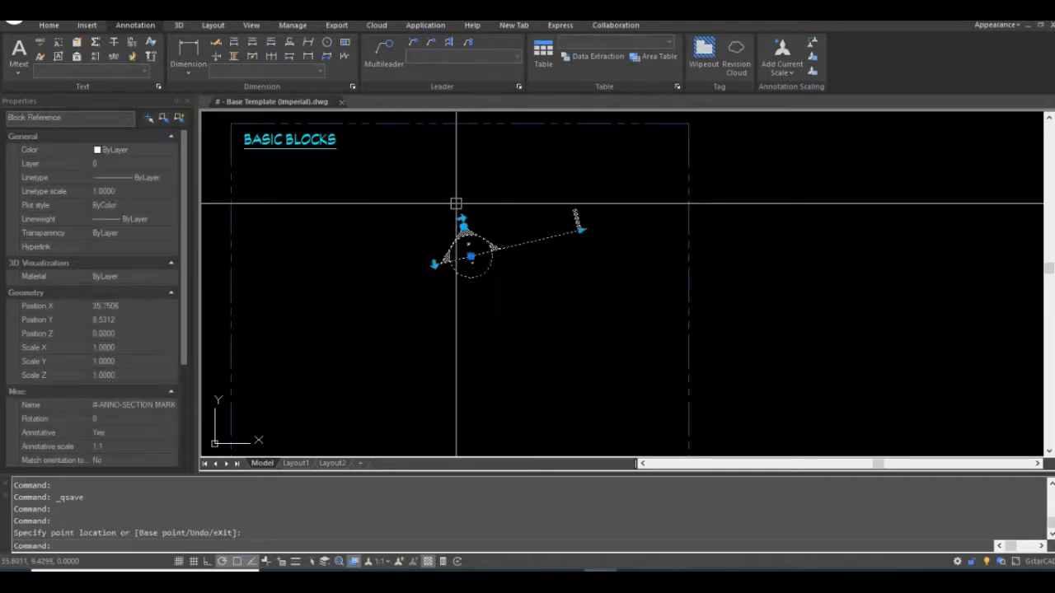
click(462, 219)
click(506, 247)
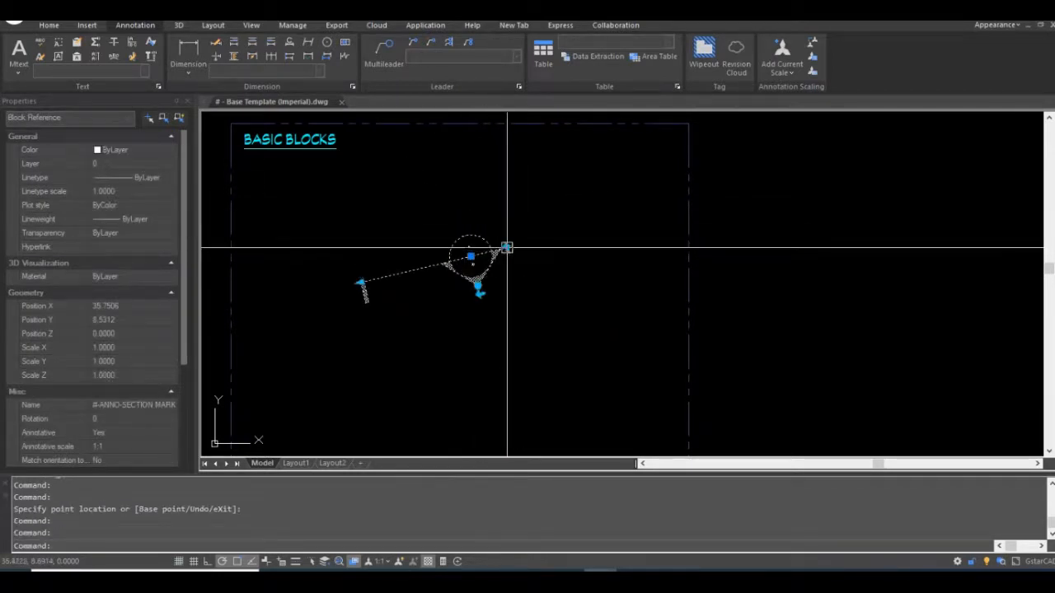
Rotate the section mark until its triangle points straight up and its tail lies horizontal, and deselect it.
click(477, 289)
click(474, 301)
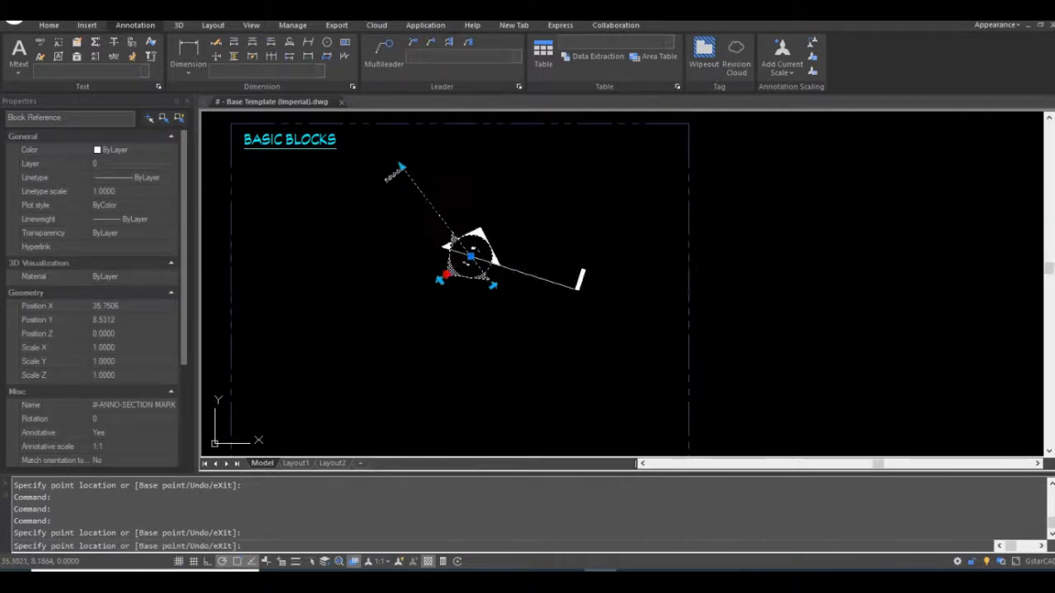
click(471, 184)
middle_drag(507, 183, 496, 222)
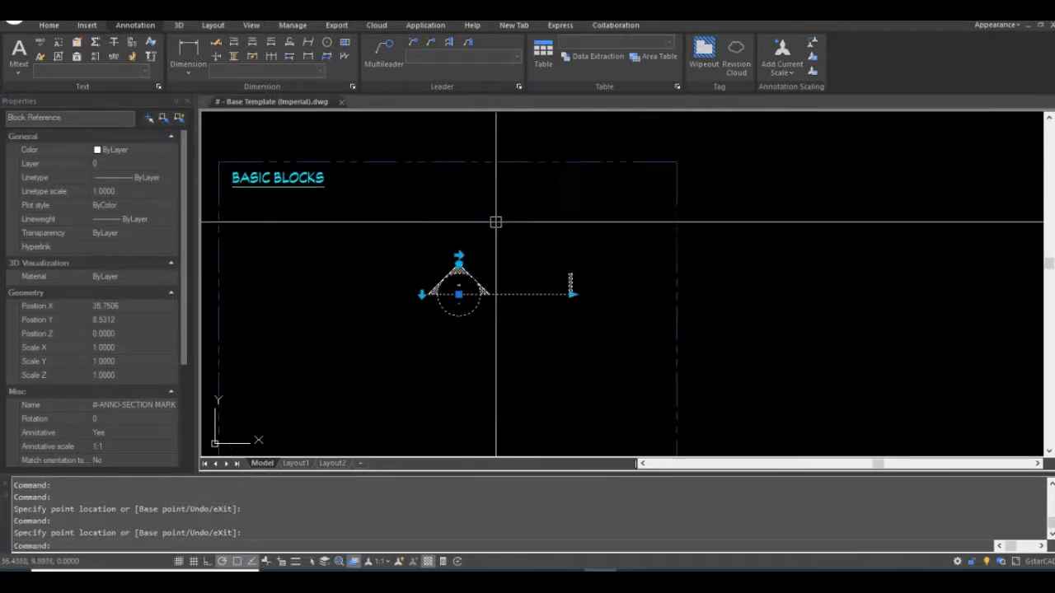
key(Escape)
Open the #-ANNO-SECTION MARK block in the block editor, leaving its attribute values as they are.
double_click(480, 283)
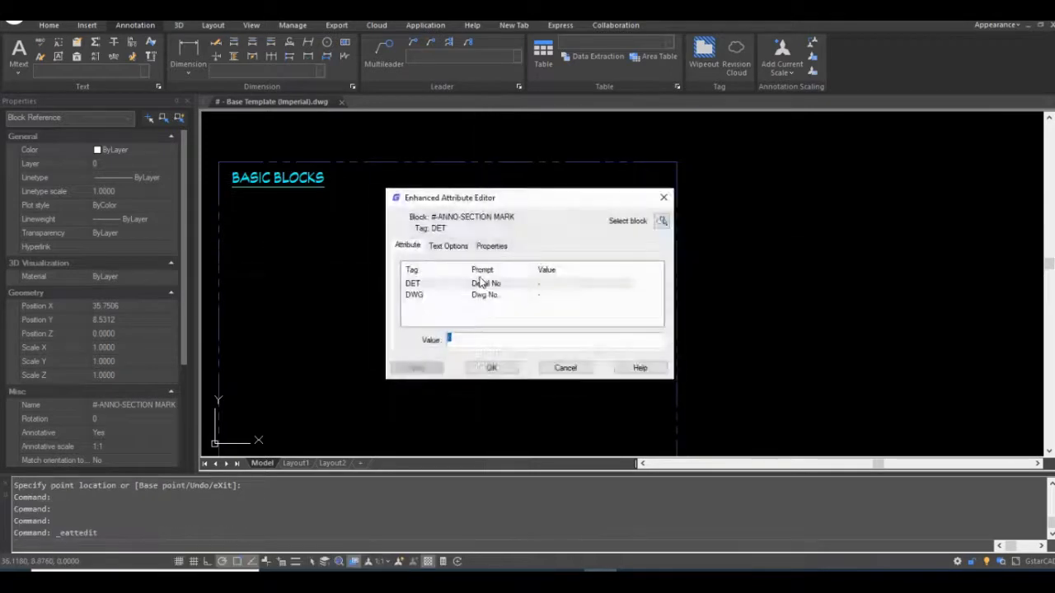
click(492, 368)
click(518, 247)
click(424, 278)
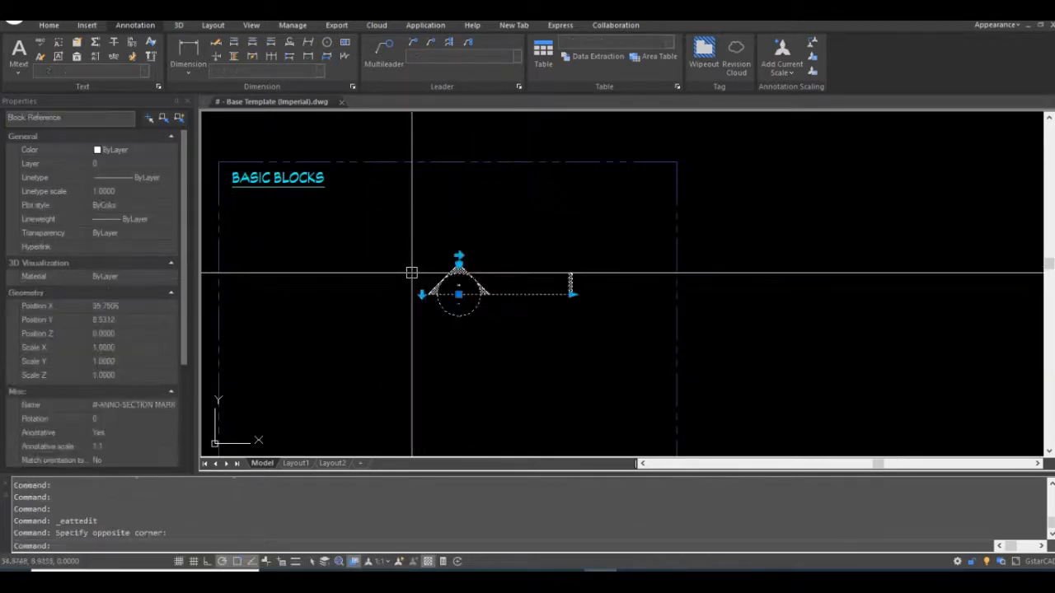
text(BEDIT)
key(Return)
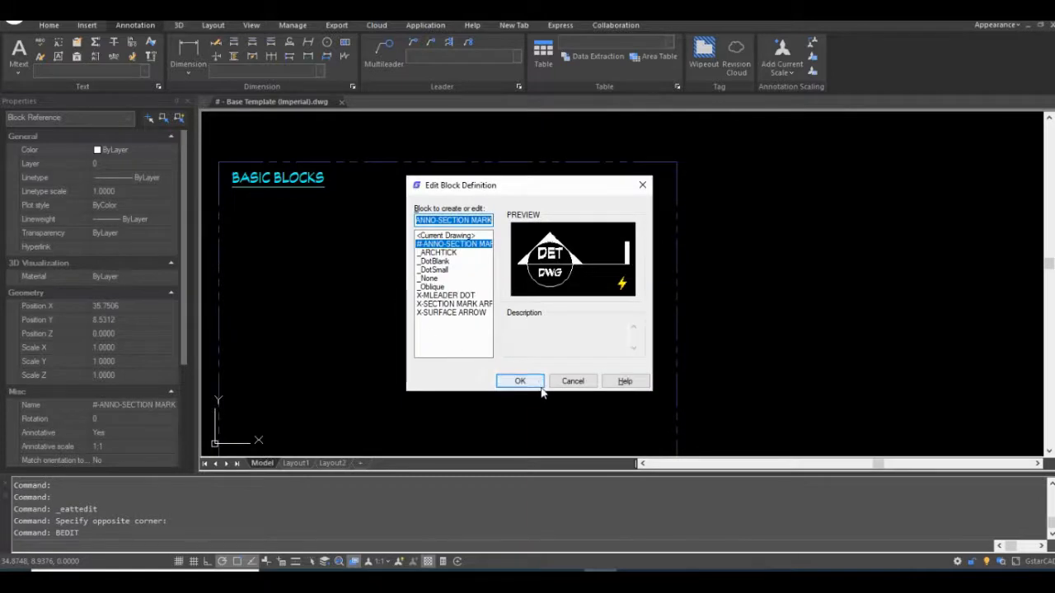
click(520, 381)
Move the end point of the Flip Status2 reflection line straight above its base point, reversing the line's direction.
scroll(497, 225, up, 5)
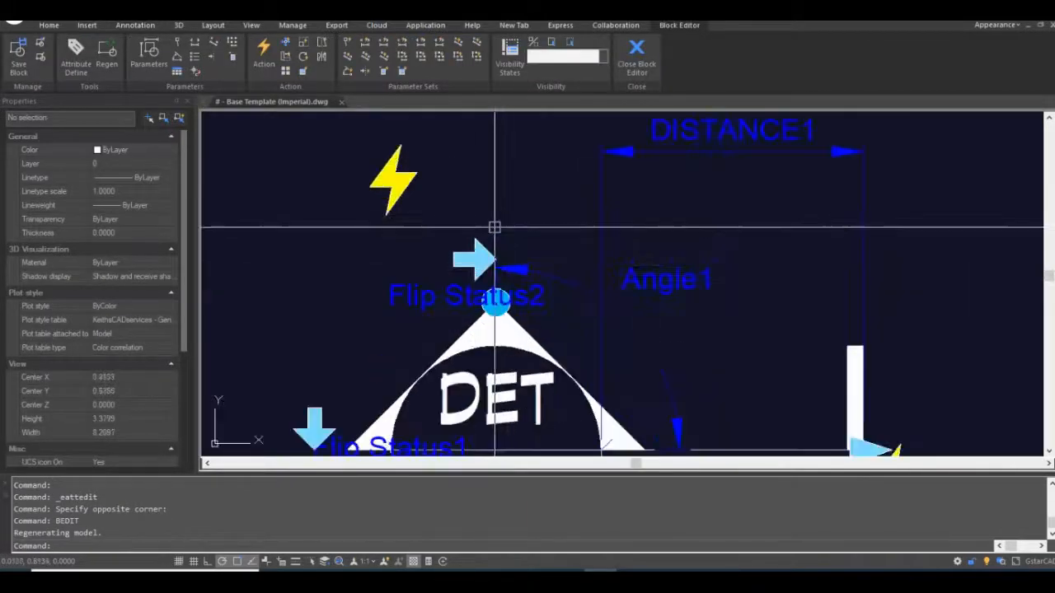
click(495, 227)
scroll(520, 237, down, 2)
click(504, 371)
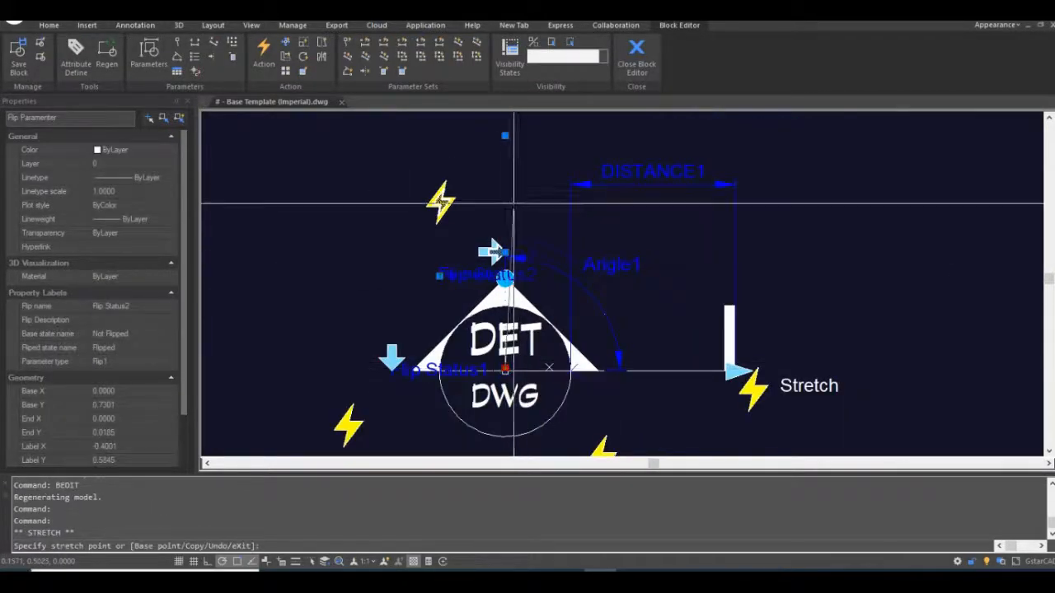
scroll(514, 228, up, 4)
key(Escape)
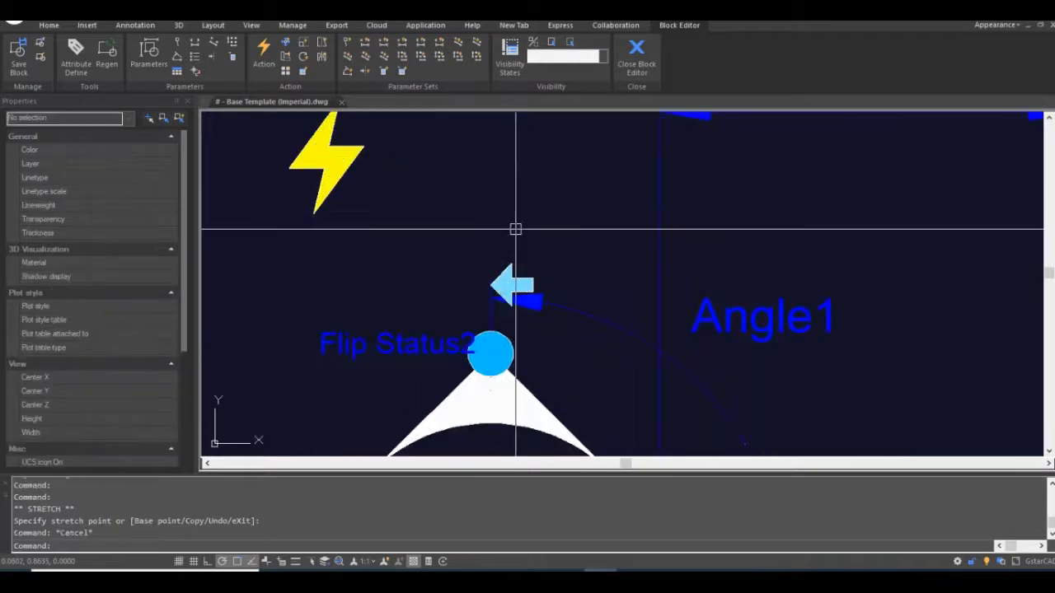
Send the hatch to the back, regenerate the model, and inspect the Flip Status2 parameter's reflection line.
key(Escape)
click(516, 227)
click(464, 240)
key(Escape)
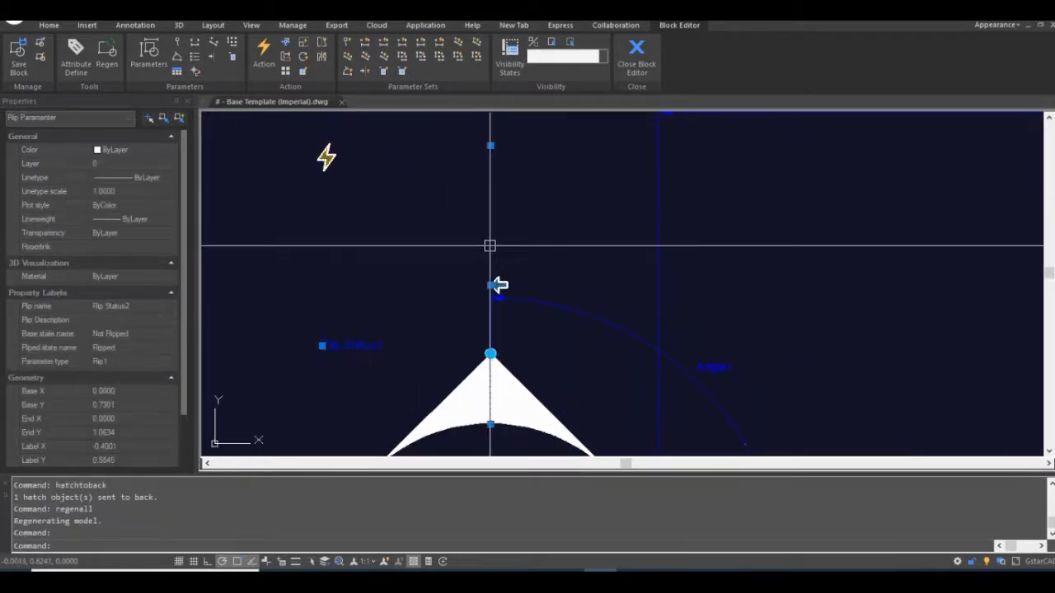
scroll(474, 263, up, 2)
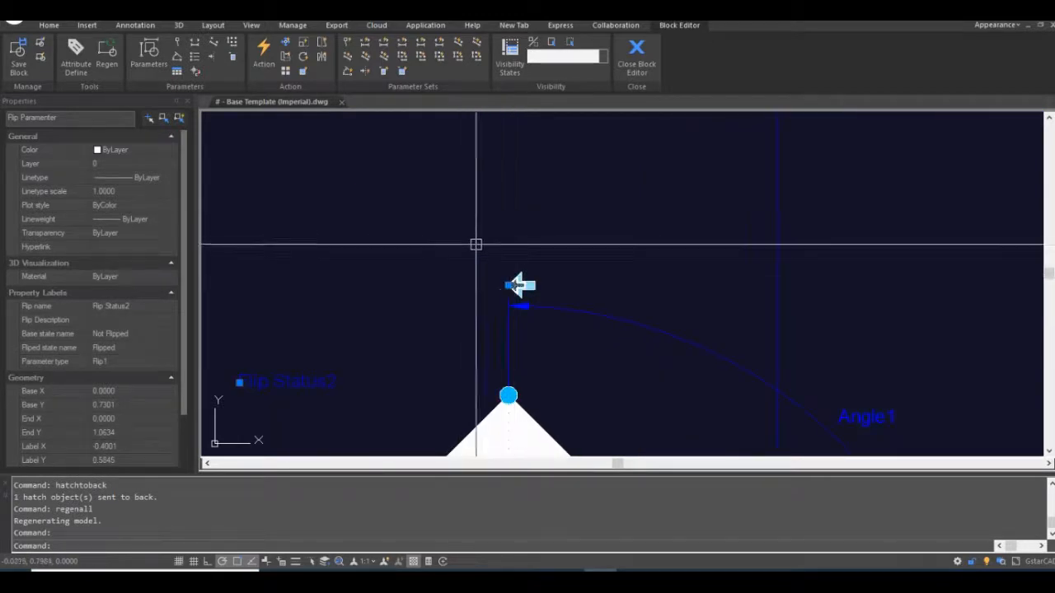
scroll(476, 244, down, 3)
scroll(466, 247, up, 2)
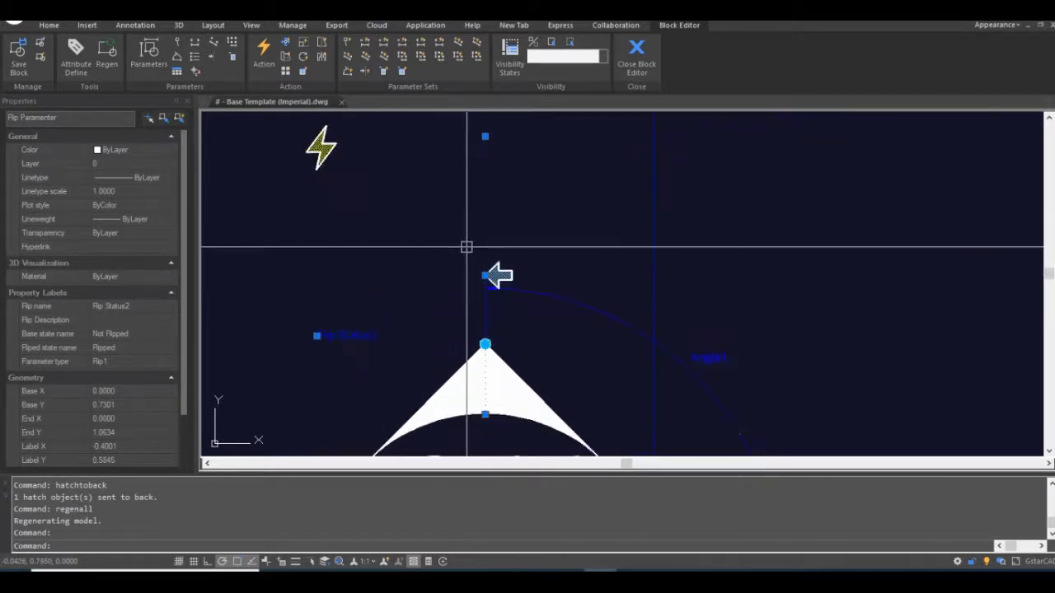
key(Escape)
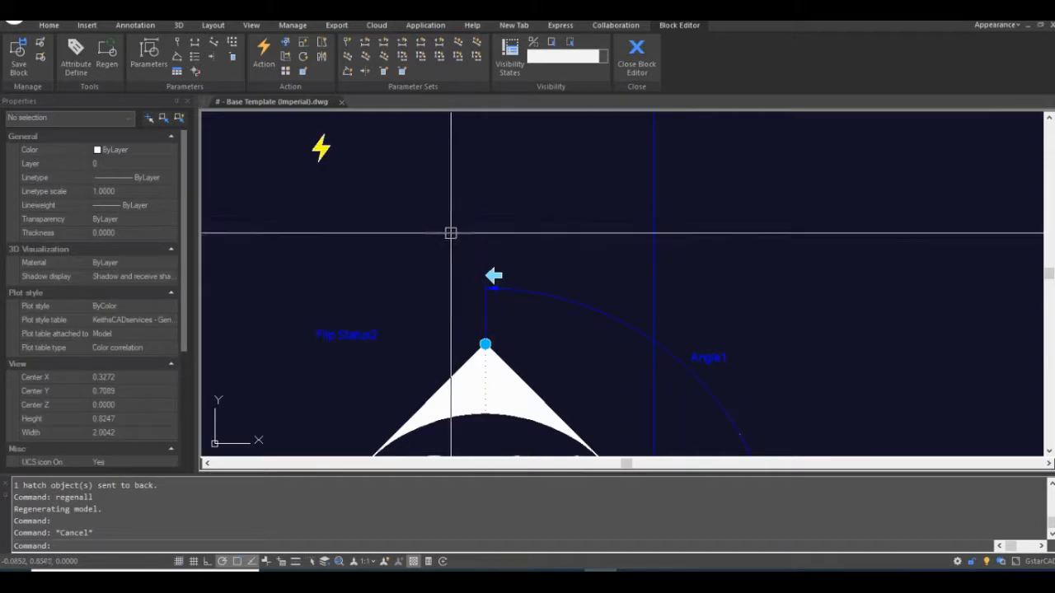
text(l)
key(Return)
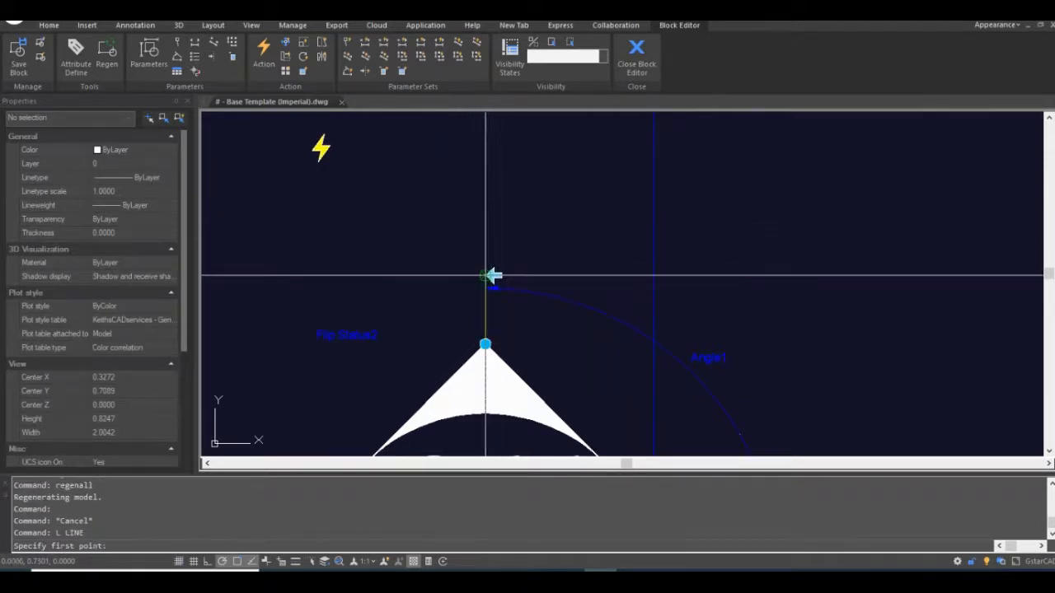
key(Escape)
key(Escape)
Examine the Flip Status2 parameter and its flip action above the triangle.
click(361, 332)
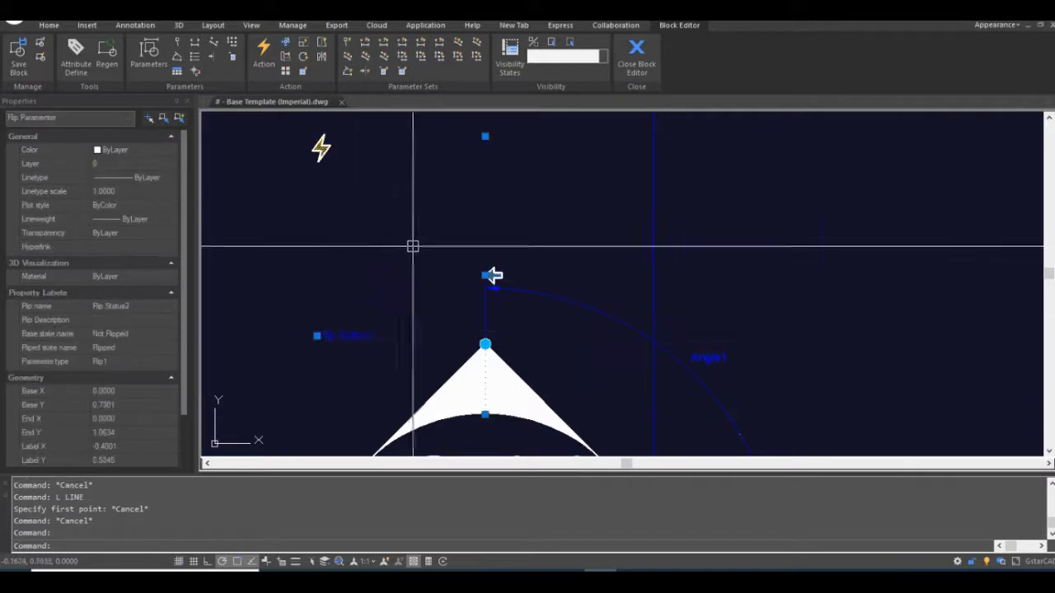
scroll(412, 245, down, 2)
click(355, 183)
key(Escape)
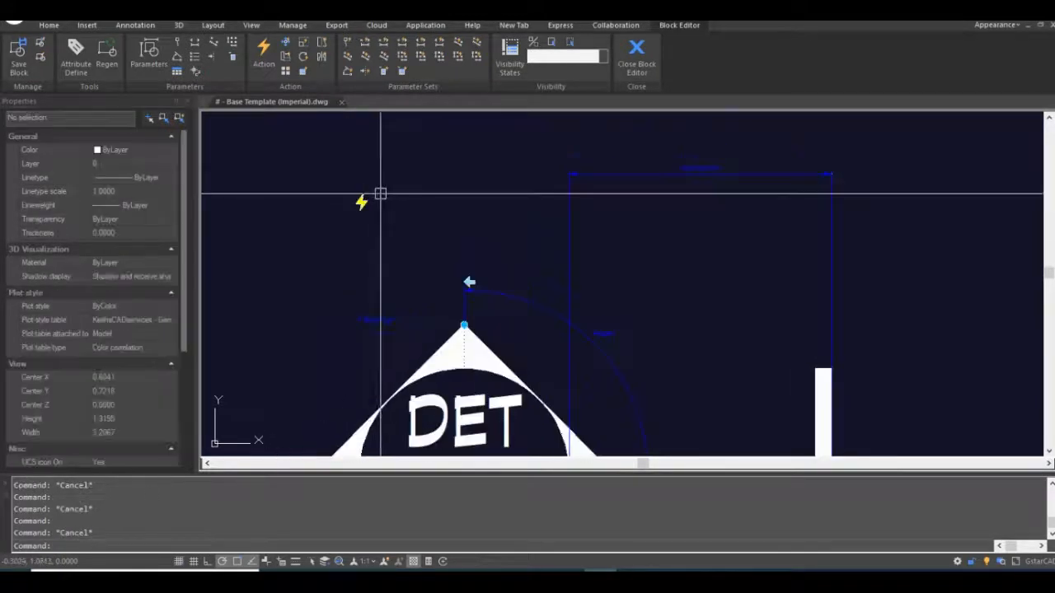
scroll(360, 191, up, 2)
scroll(379, 190, down, 3)
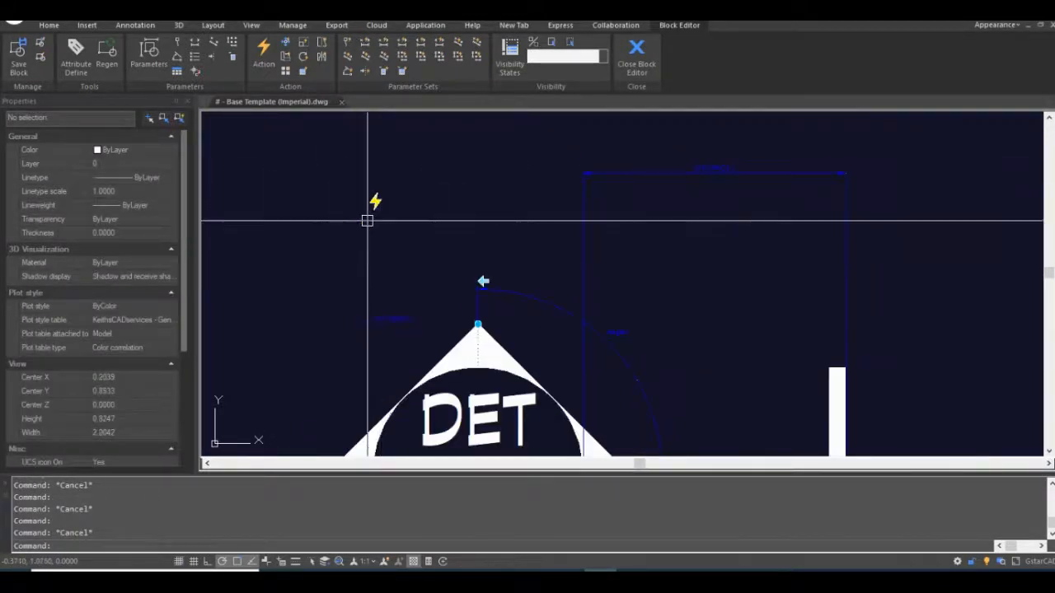
scroll(411, 246, down, 2)
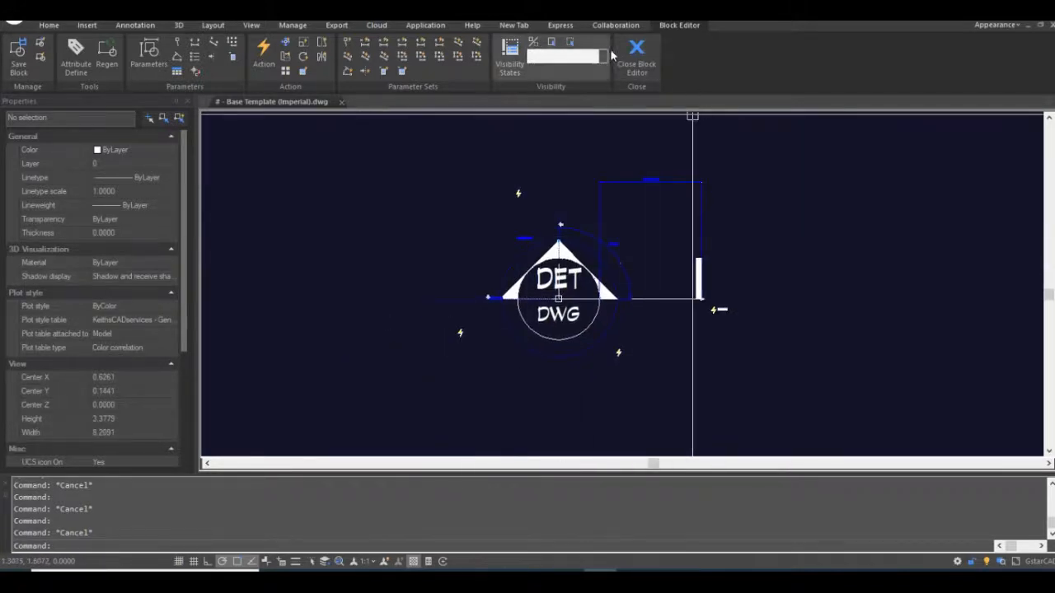
Close the block editor keeping the changes, and test the section mark's horizontal flip back and forth.
click(637, 56)
click(504, 341)
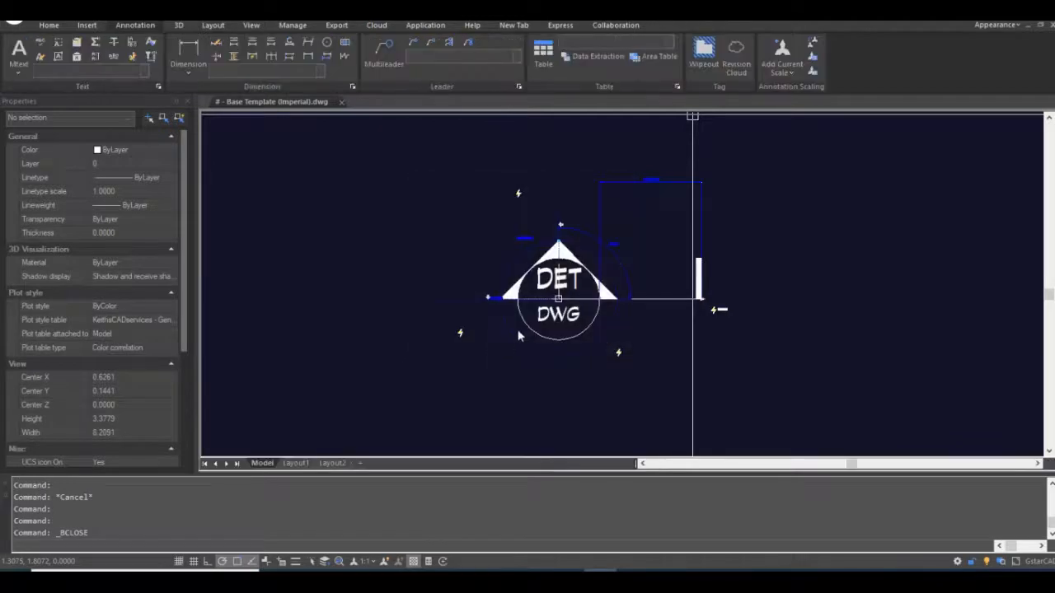
click(431, 278)
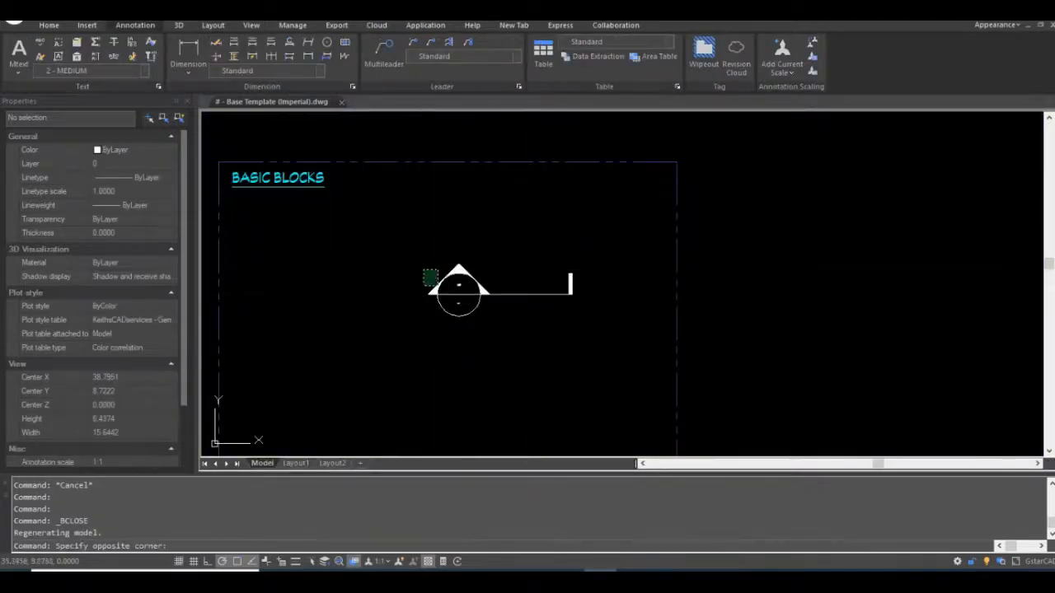
click(448, 266)
scroll(453, 263, up, 3)
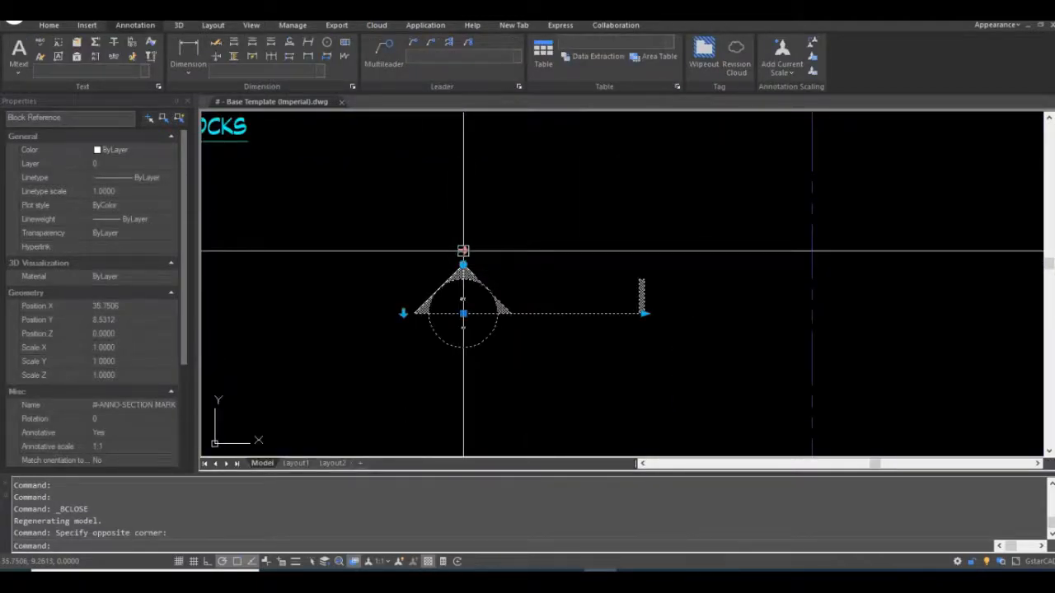
click(463, 251)
click(463, 250)
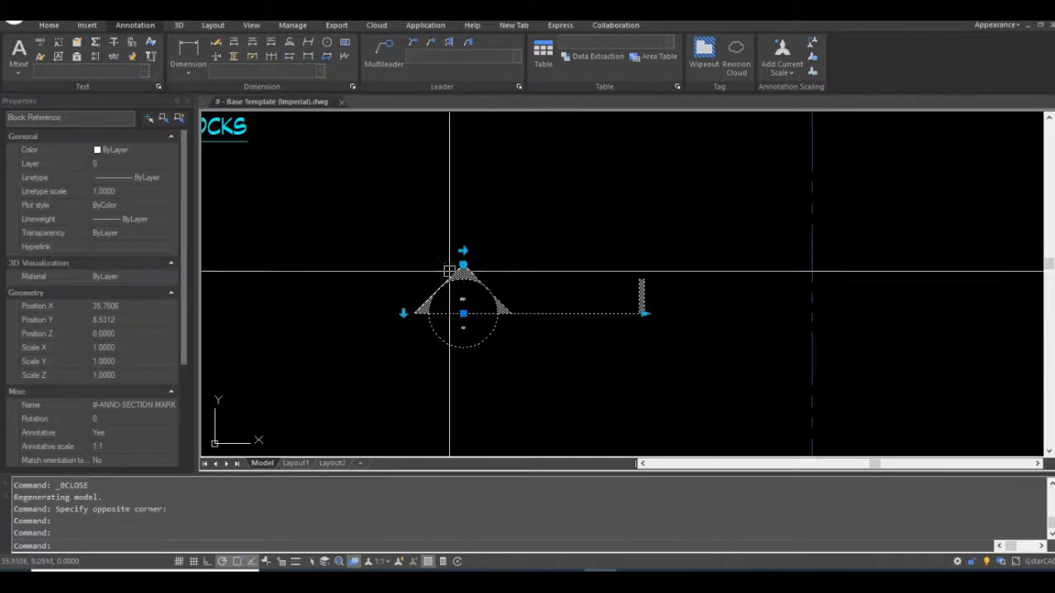
click(463, 251)
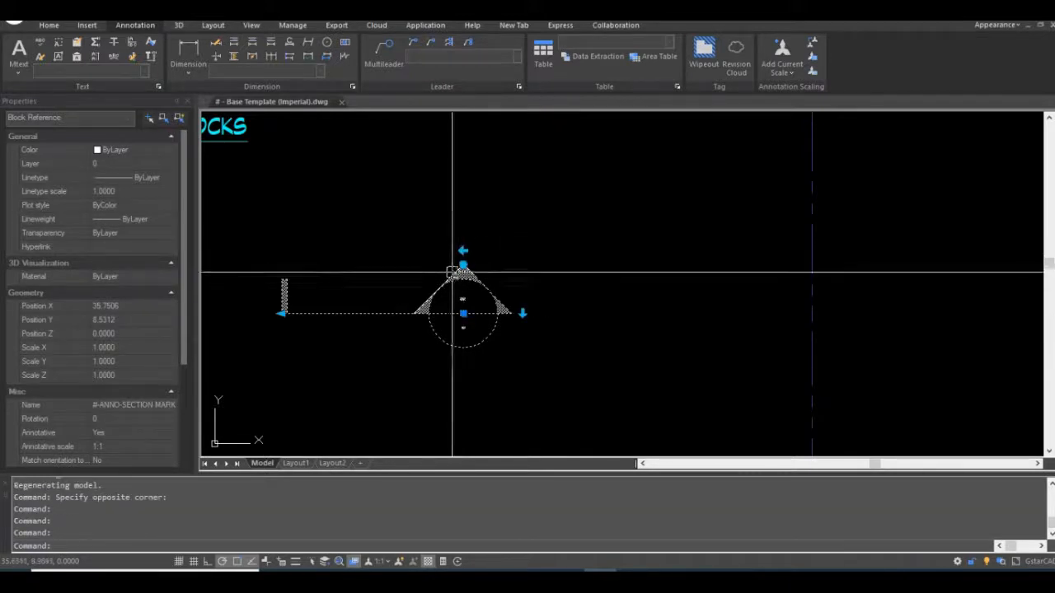
click(463, 251)
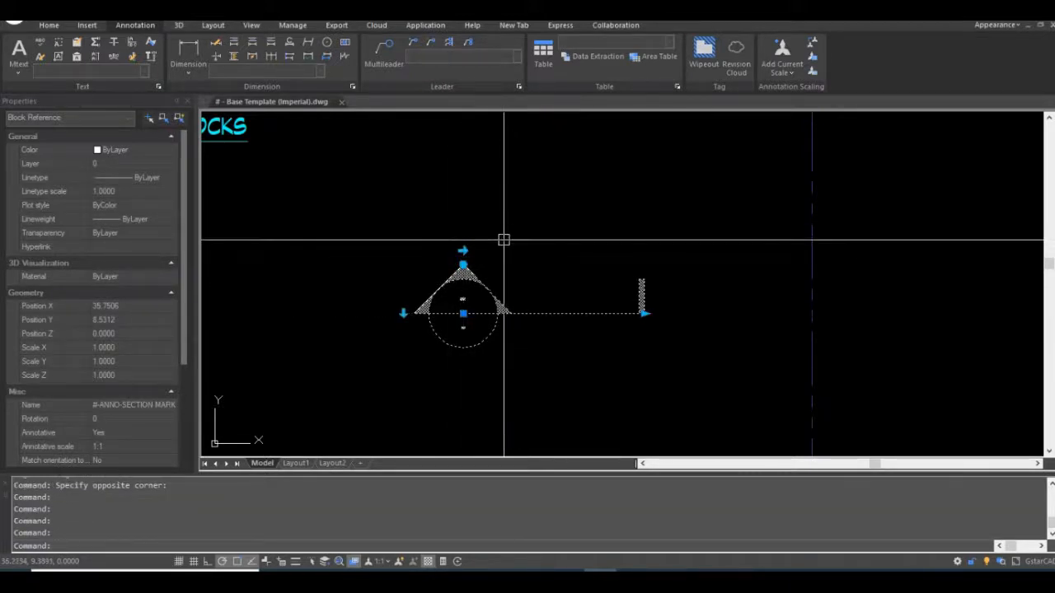
Reopen the section mark block in the block editor to check its Flip Status2 arrow, and close the editor.
text(BEDIT)
key(Return)
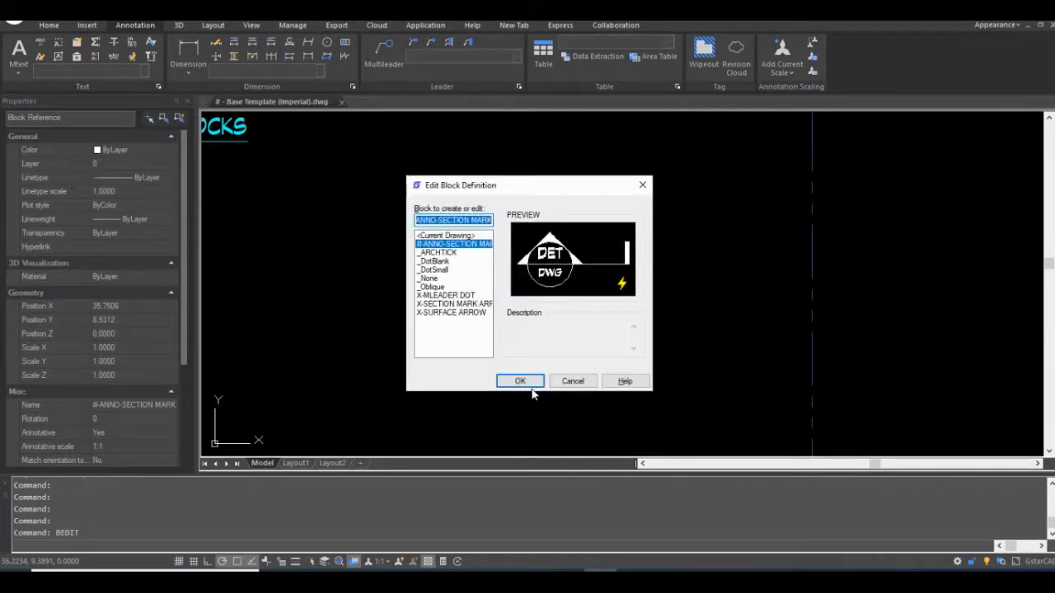
click(526, 382)
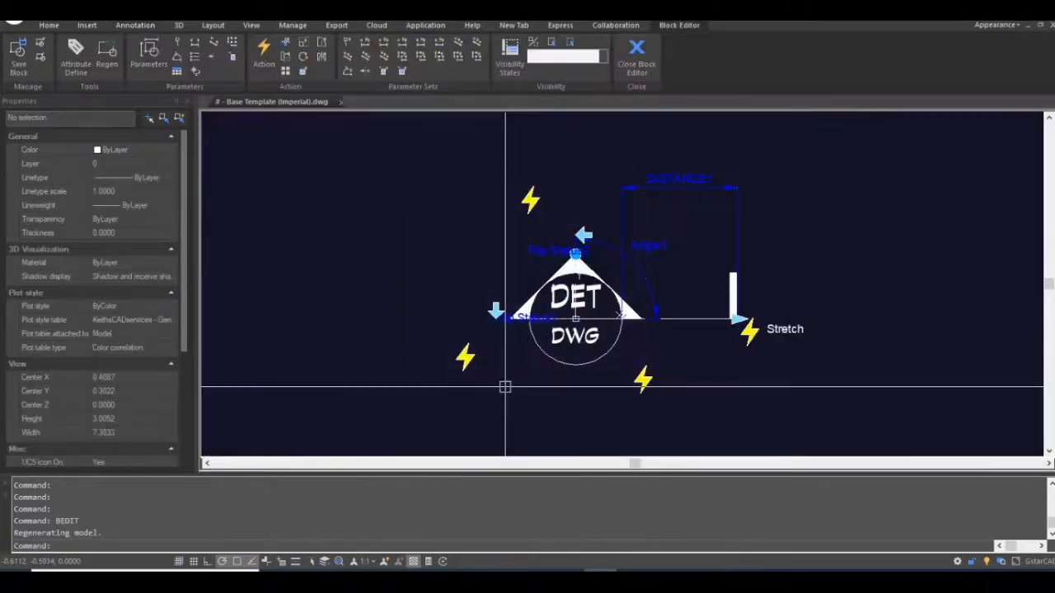
click(636, 52)
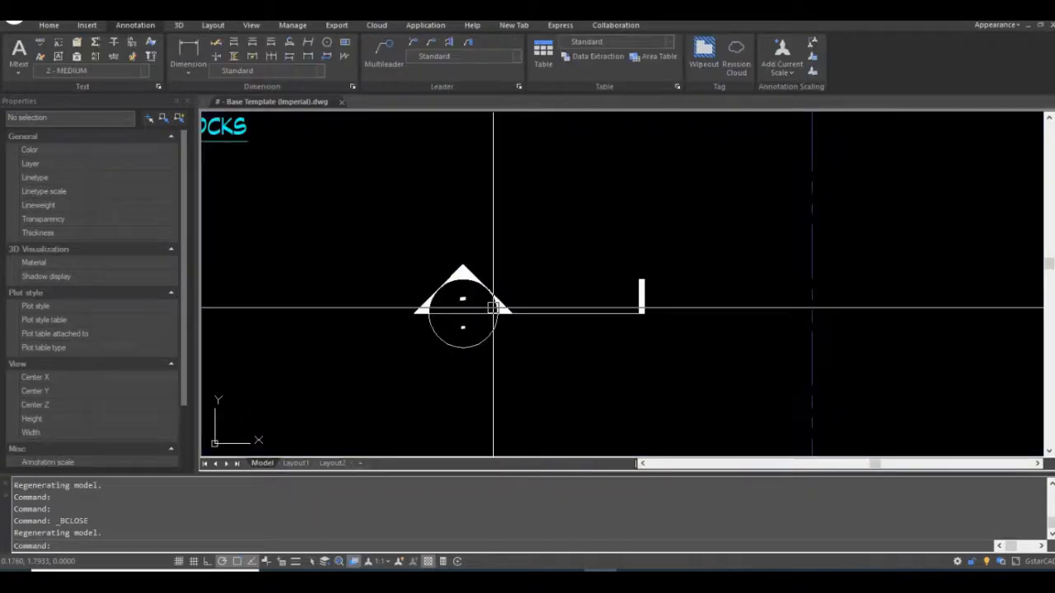
Select the section mark and test its vertical flip.
click(470, 278)
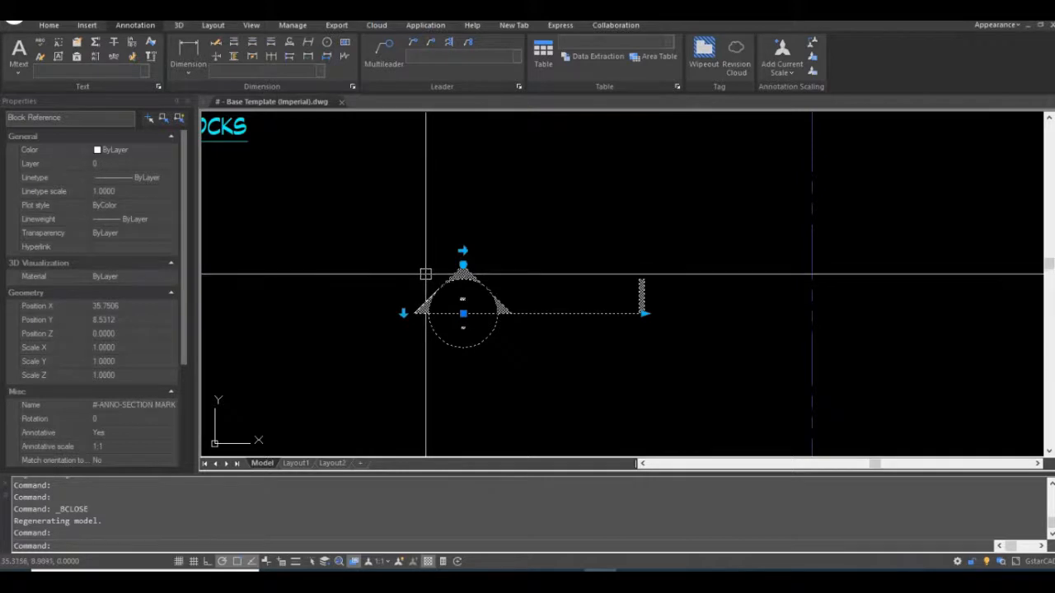
click(402, 312)
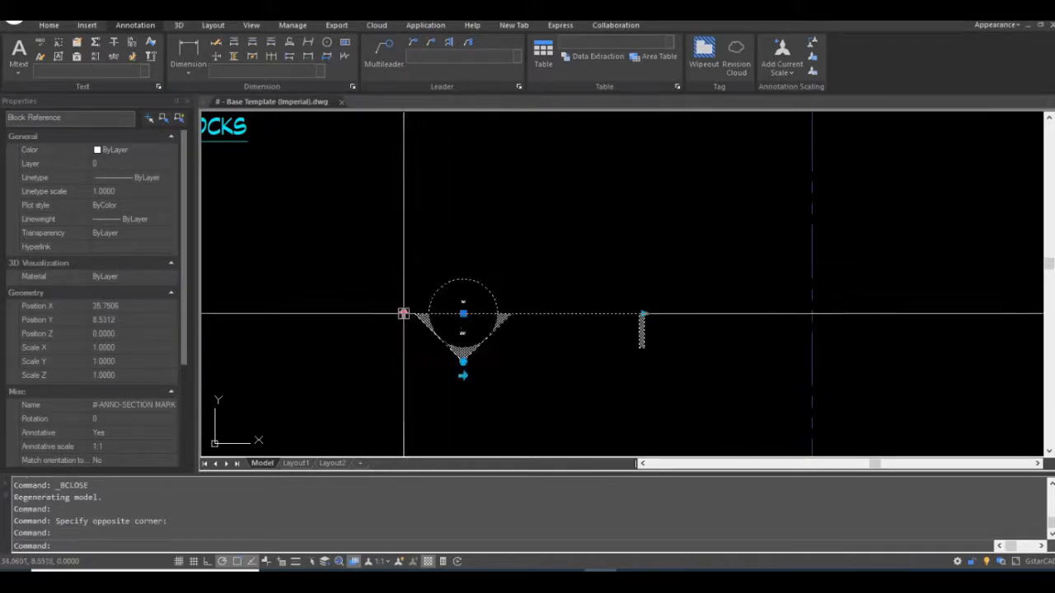
click(404, 326)
click(372, 325)
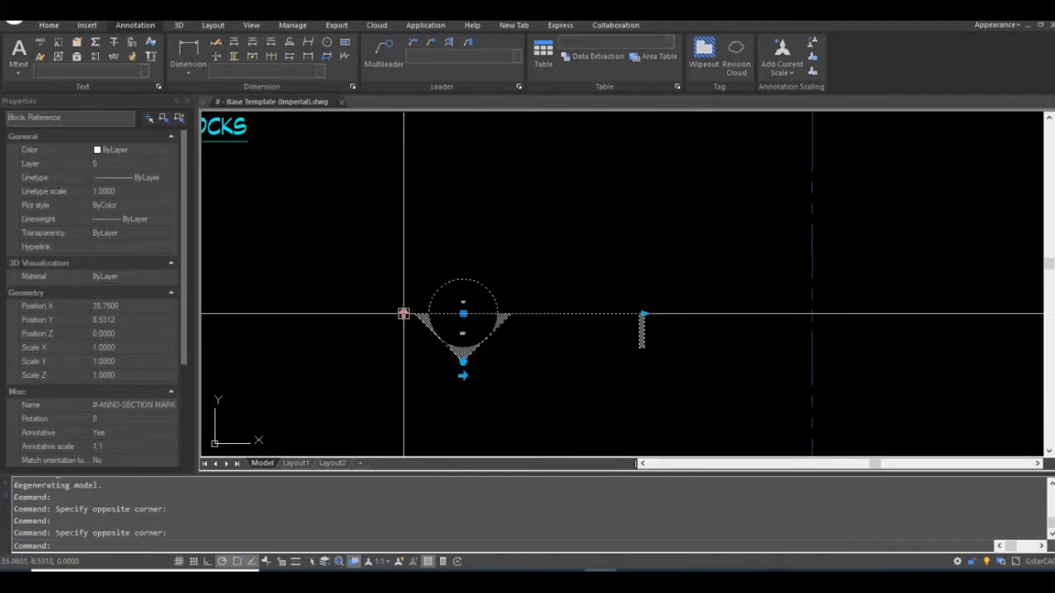
click(403, 314)
Erase the old section mark and insert a fresh #-ANNO-SECTION MARK block inside the BASIC BLOCKS frame.
text(e)
key(Return)
text(INSE)
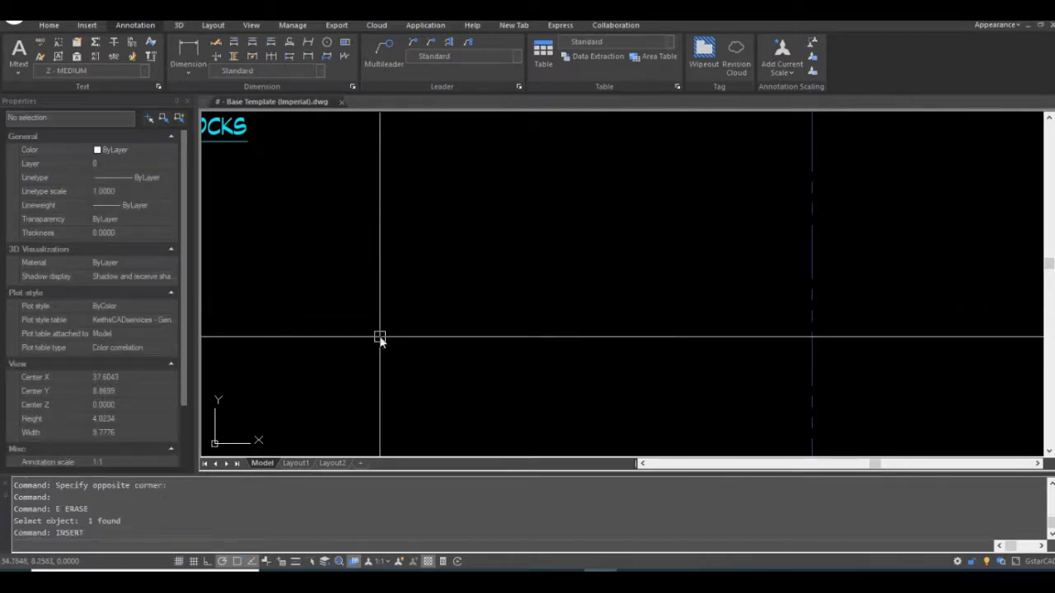
text(RT)
key(Return)
click(548, 374)
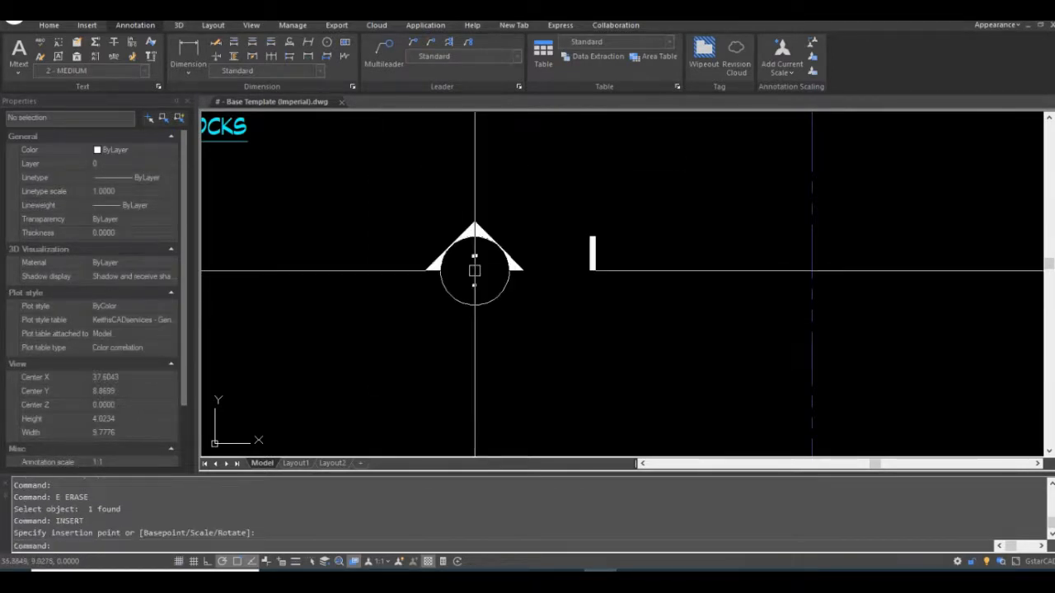
click(474, 270)
middle_drag(521, 202, 523, 264)
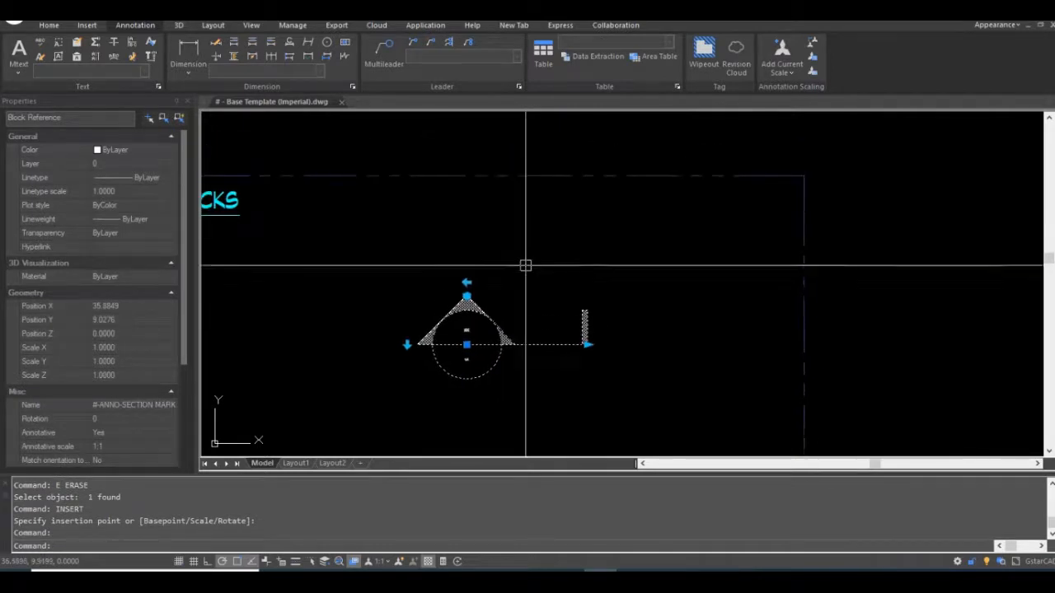
Select the inserted section mark and open its #-ANNO-SECTION MARK definition in the block editor.
scroll(527, 262, down, 2)
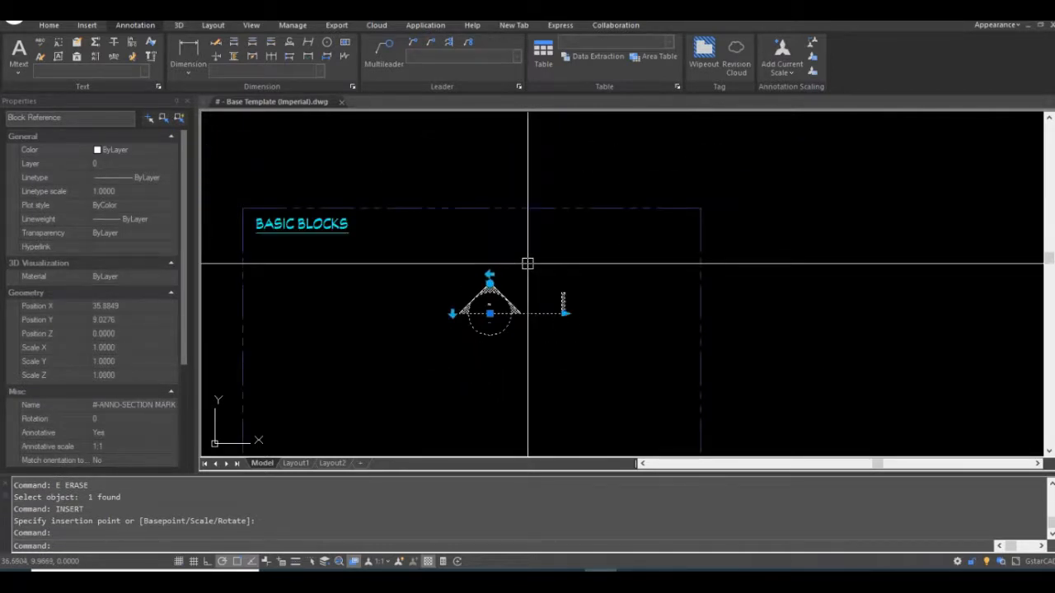
key(Escape)
click(492, 295)
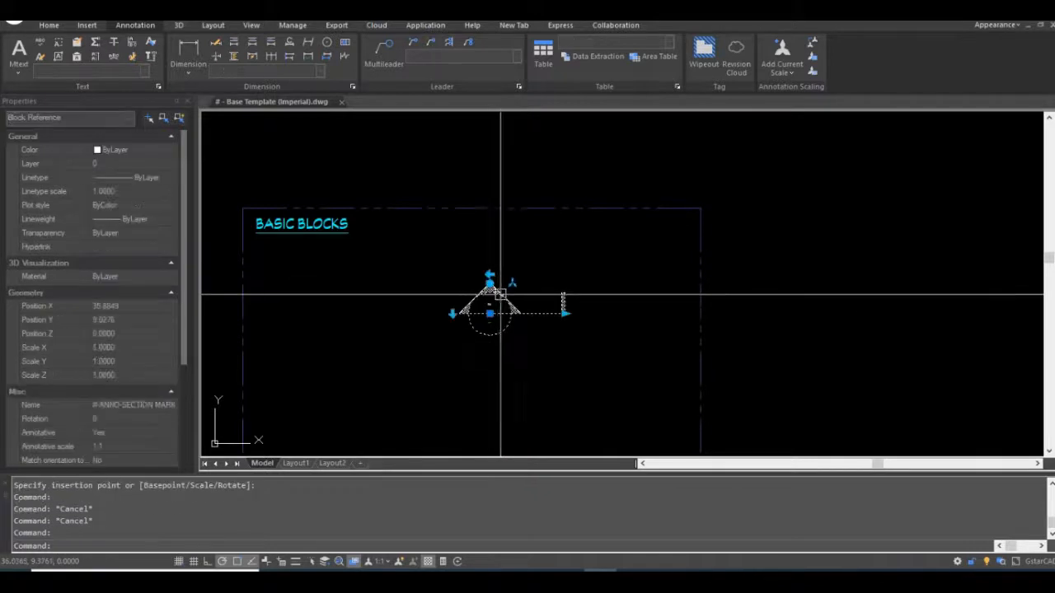
scroll(528, 285, up, 3)
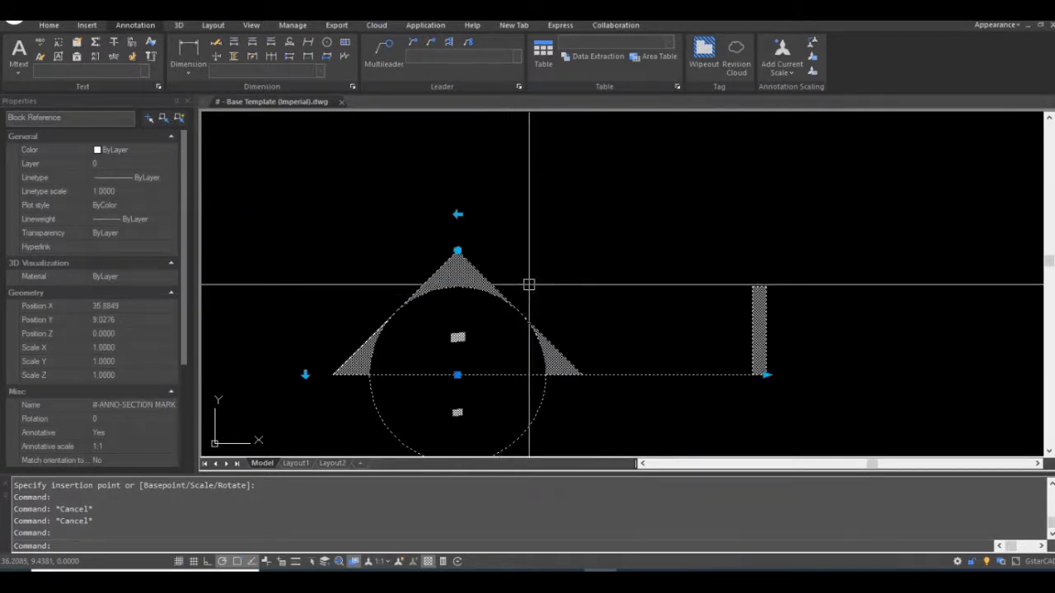
scroll(528, 284, down, 3)
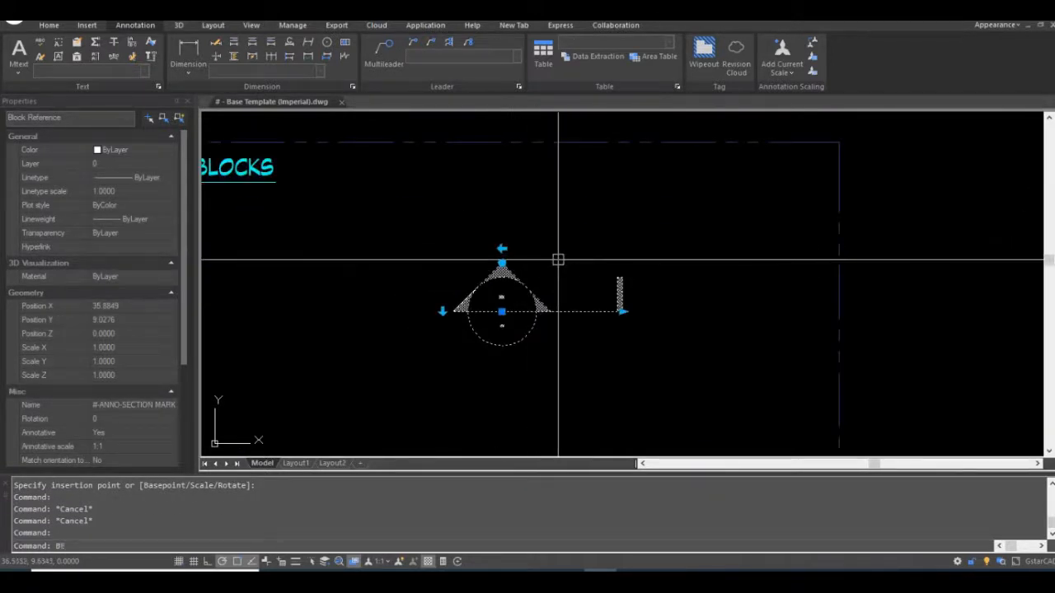
text(DIT)
key(Return)
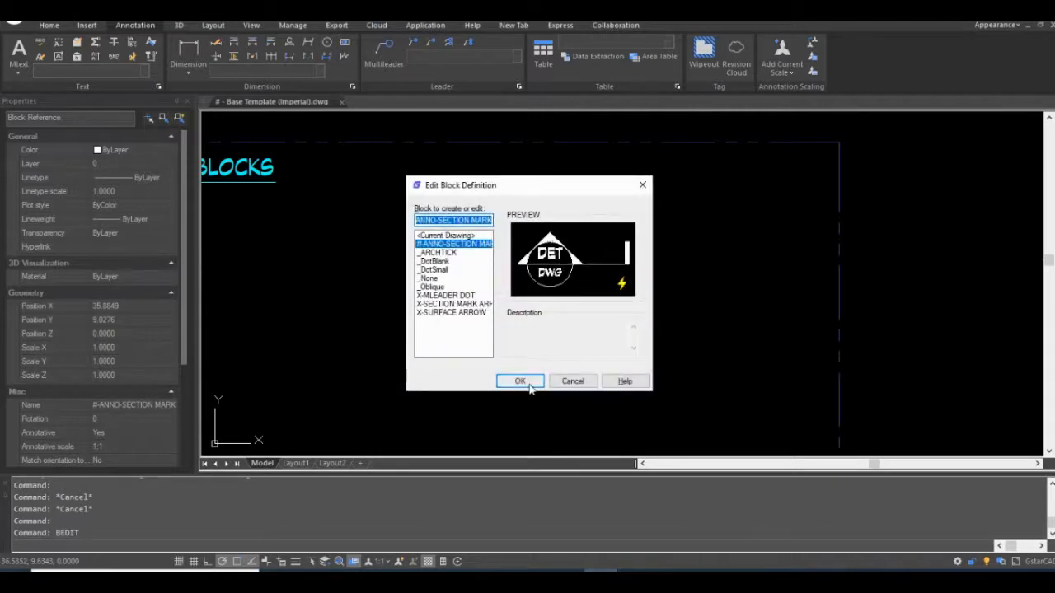
click(527, 383)
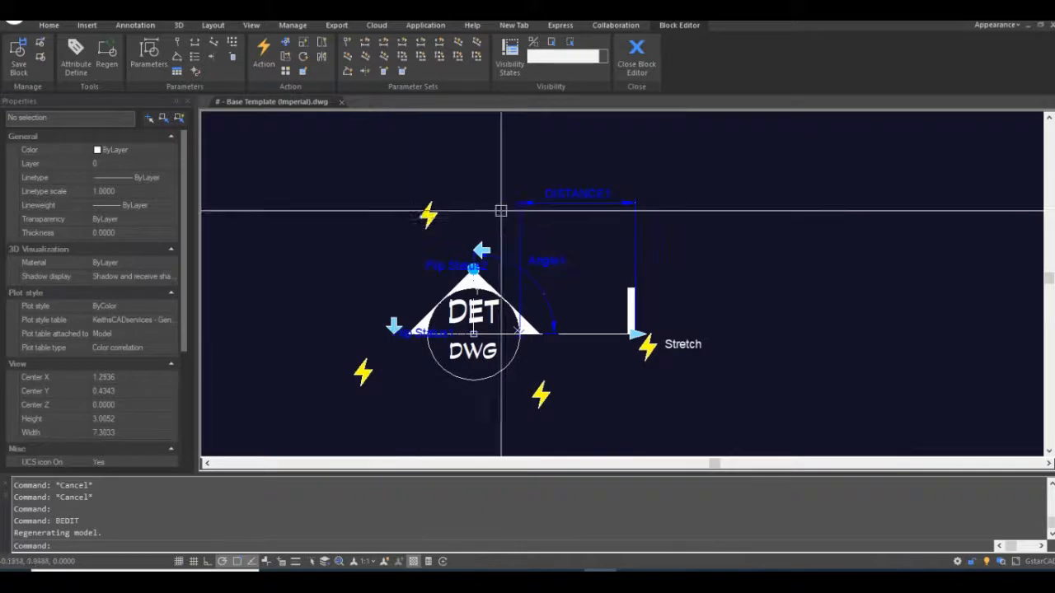
Add a visibility parameter above the Flip Status1 arrow, outside the section mark's arrowhead.
middle_drag(432, 238, 521, 221)
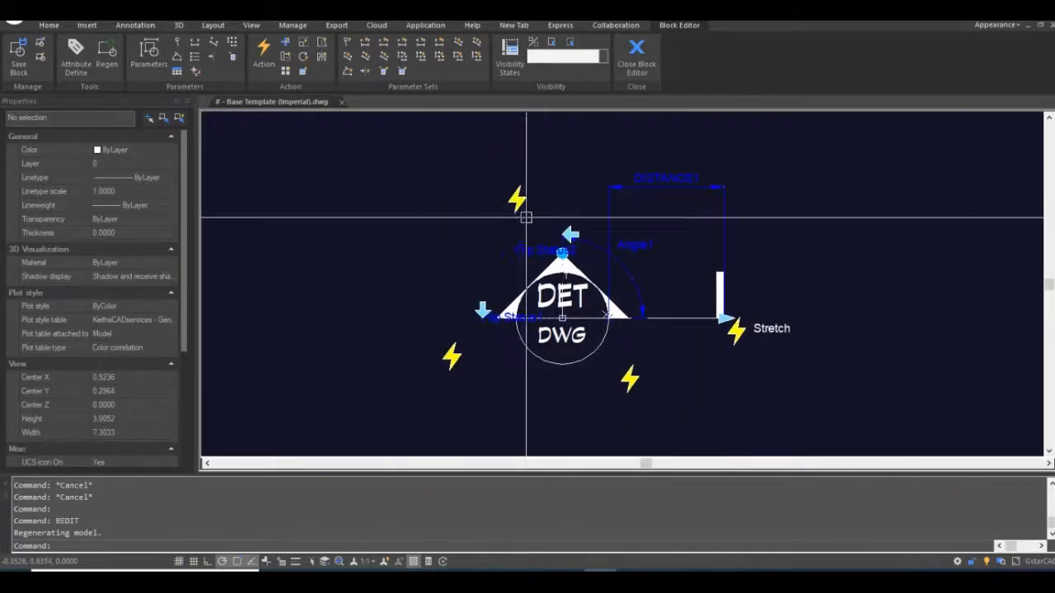
click(384, 72)
scroll(466, 280, up, 4)
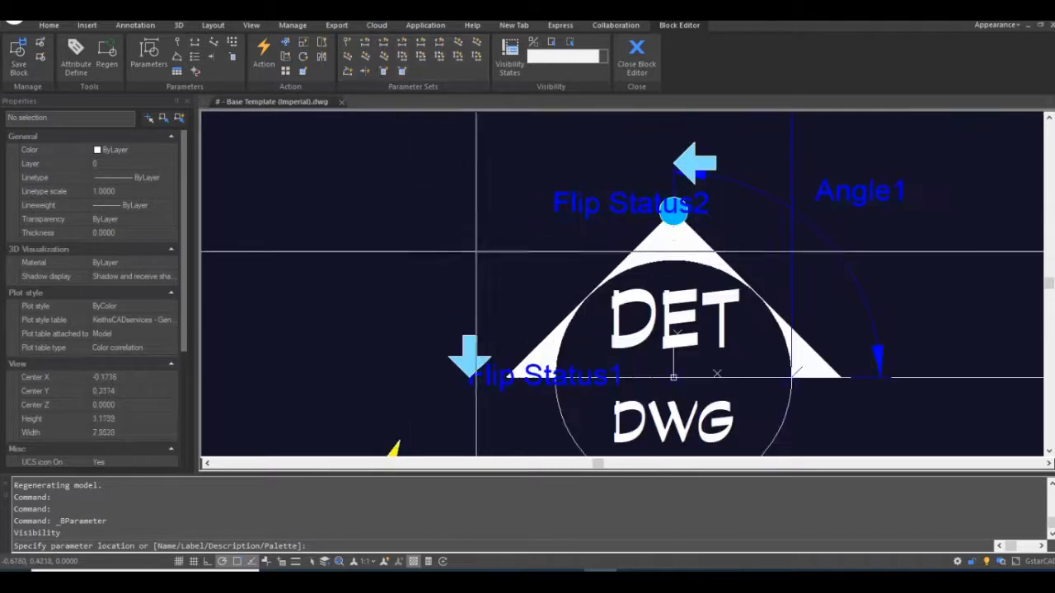
click(484, 236)
middle_drag(516, 239, 484, 262)
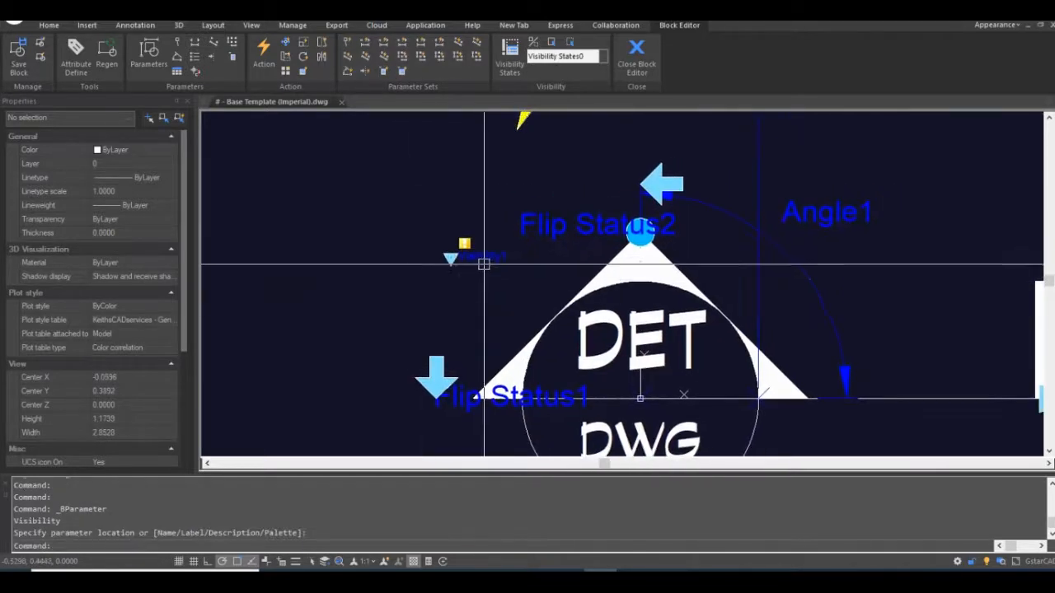
Rename the initial visibility state as Arrow & Tail On (Default) and create a second state named Tail Off.
click(522, 65)
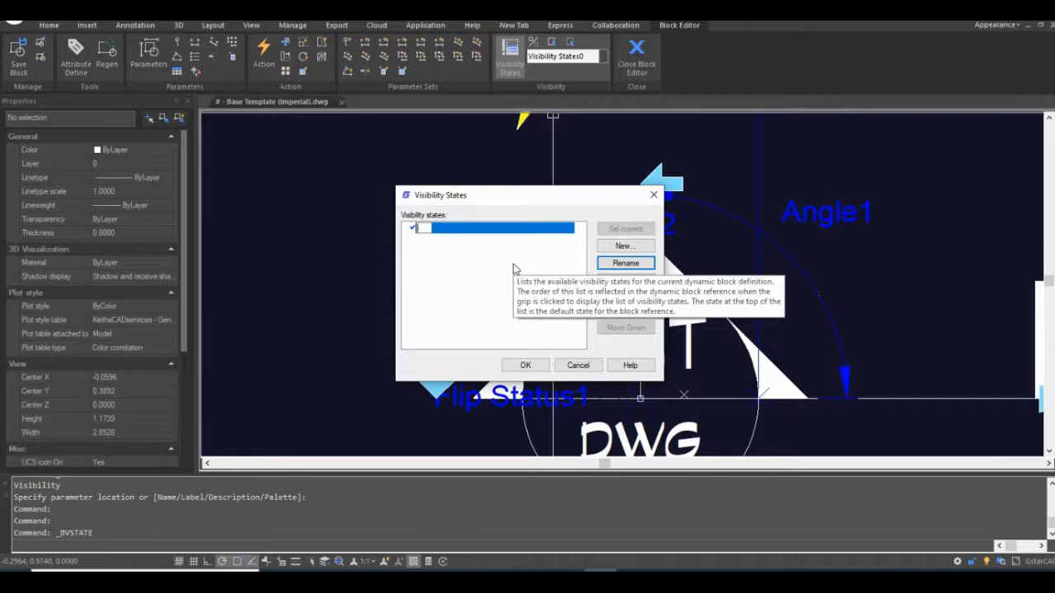
text(Arrow & Tail On (Default)
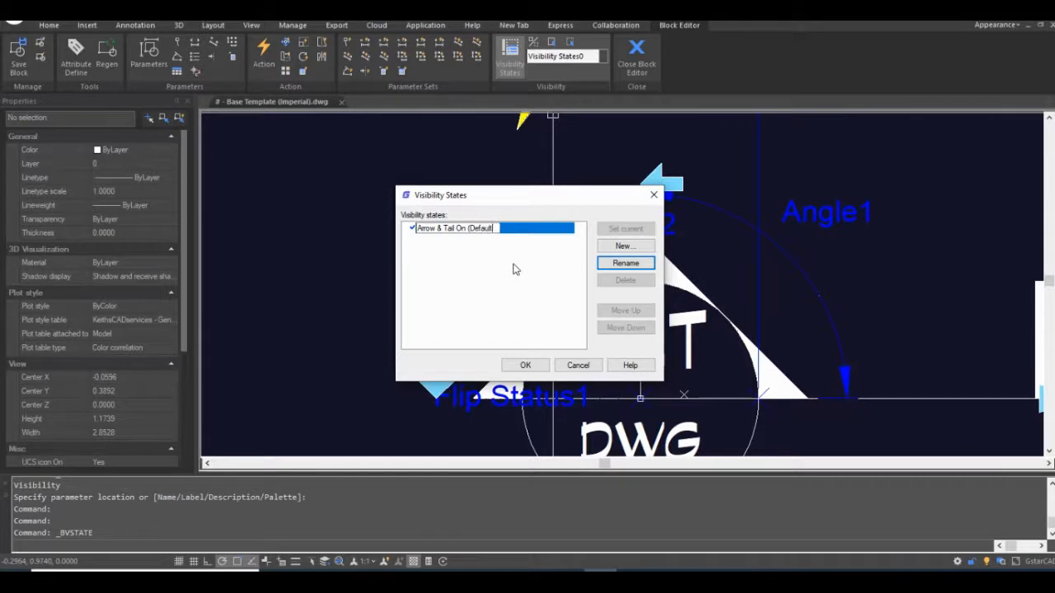
click(628, 249)
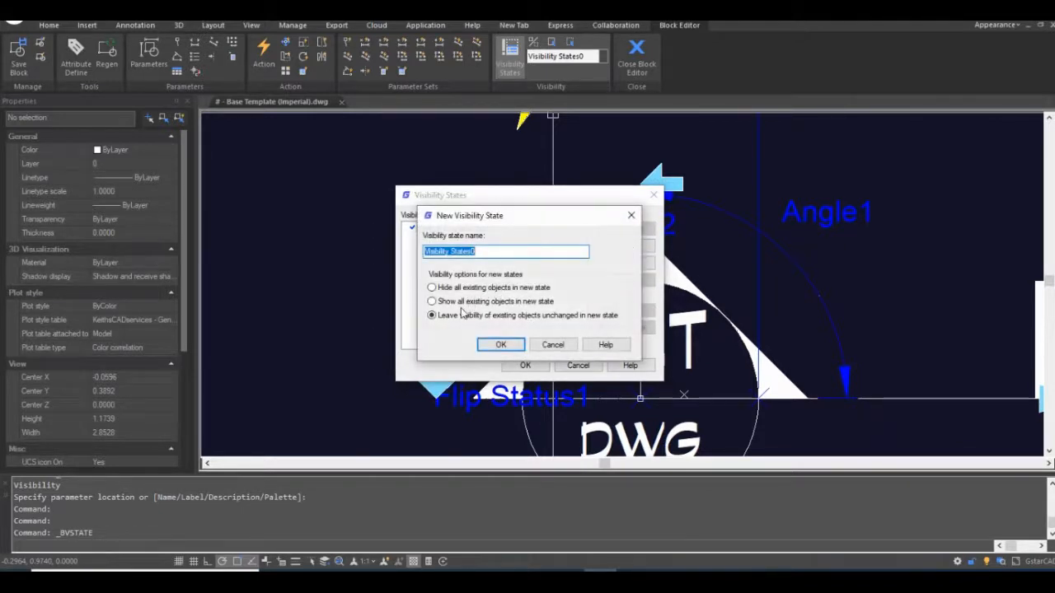
click(502, 346)
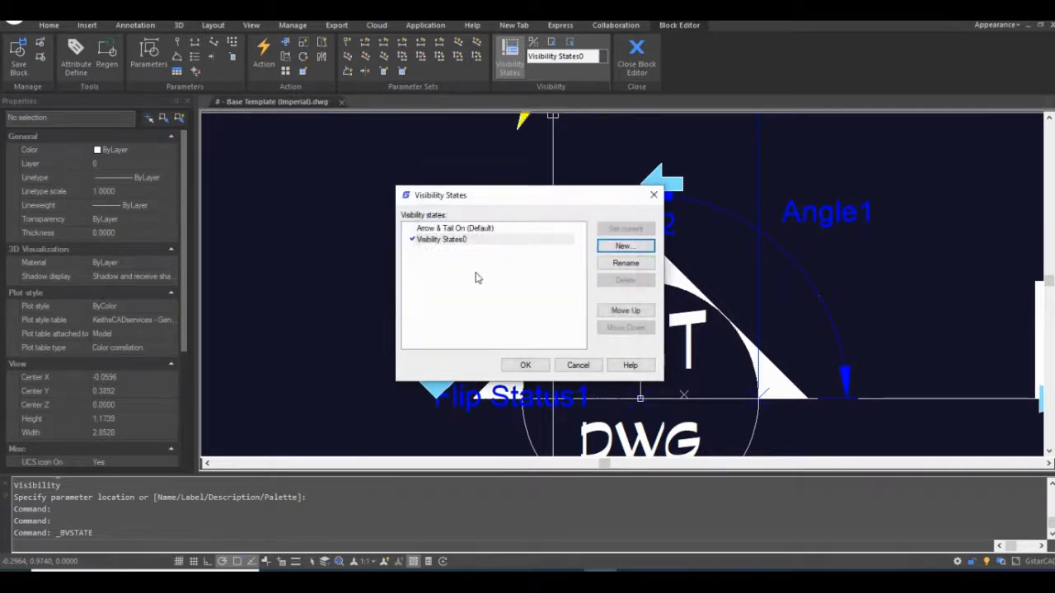
click(467, 240)
click(605, 265)
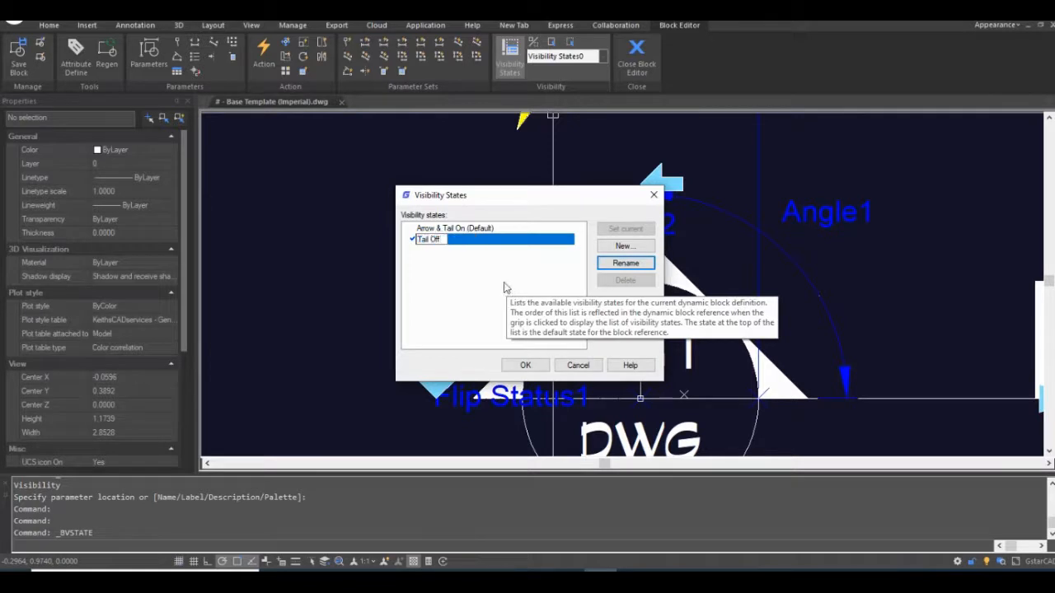
Create an Arrow & Tail Off visibility state that shows all existing objects, and make Tail Off the current state.
click(624, 245)
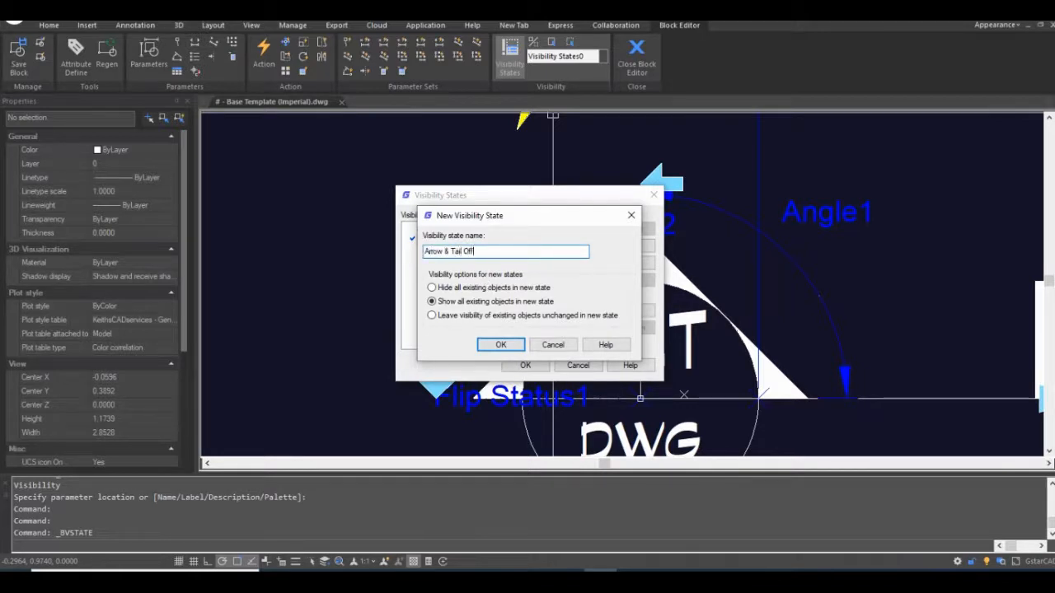
click(501, 344)
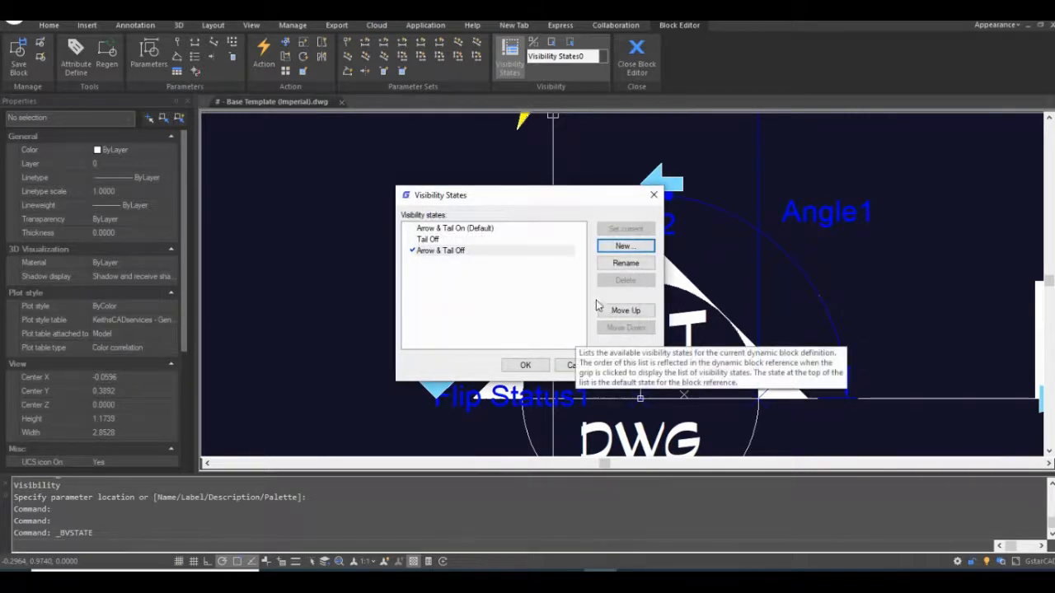
double_click(432, 230)
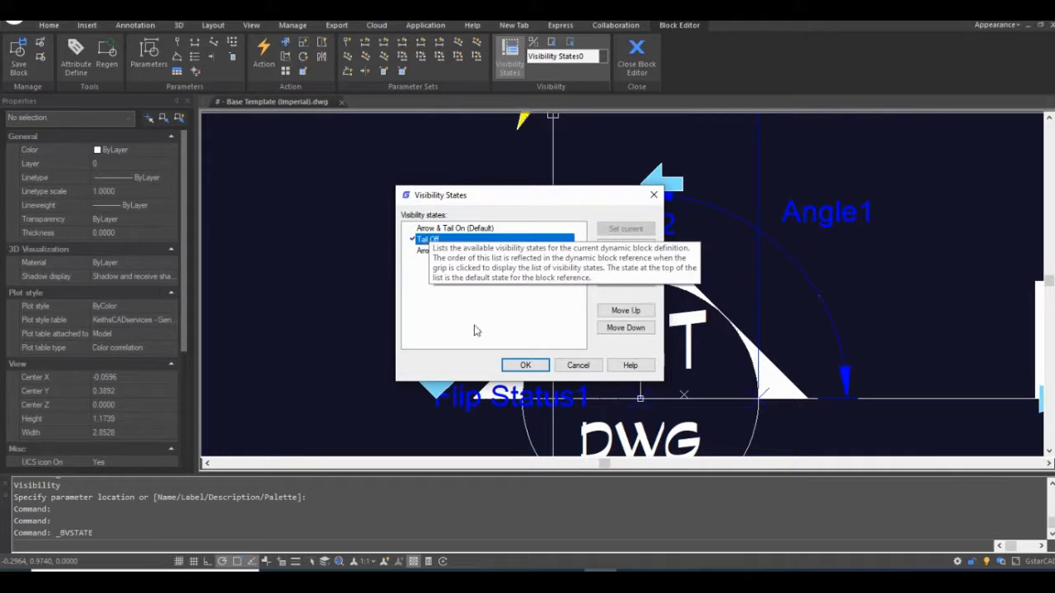
double_click(425, 239)
click(525, 365)
Select the tail line and bar together with their distance parameter and Stretch action.
scroll(405, 254, down, 3)
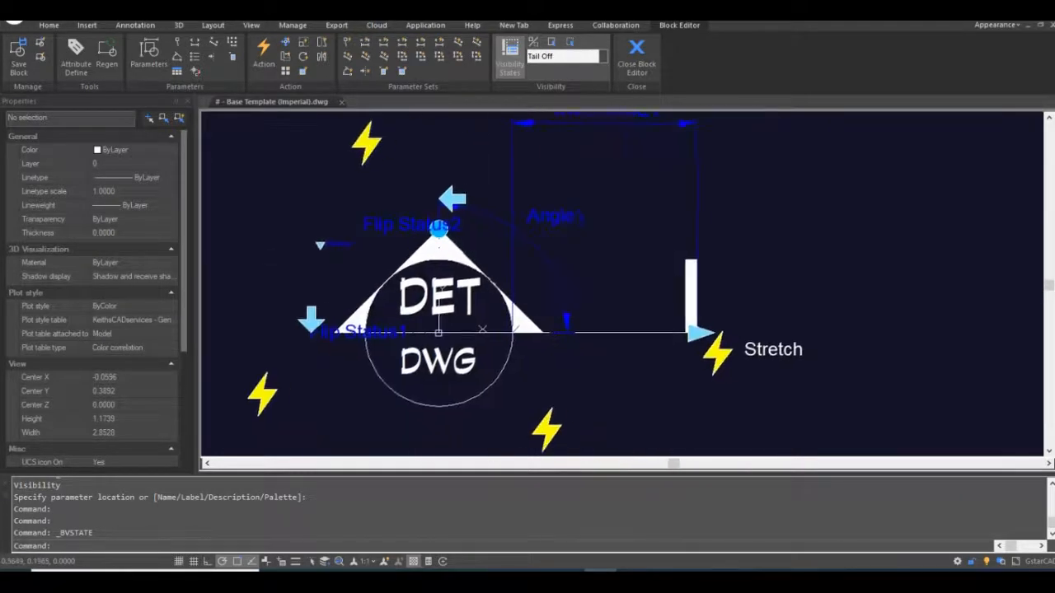
scroll(701, 264, down, 2)
click(767, 217)
click(686, 326)
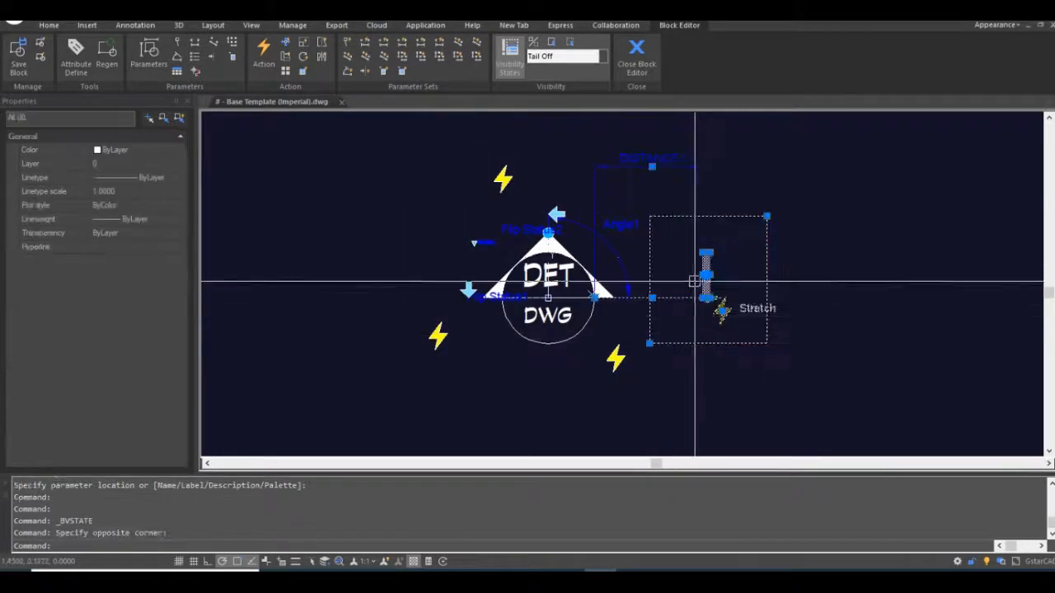
right_click(708, 237)
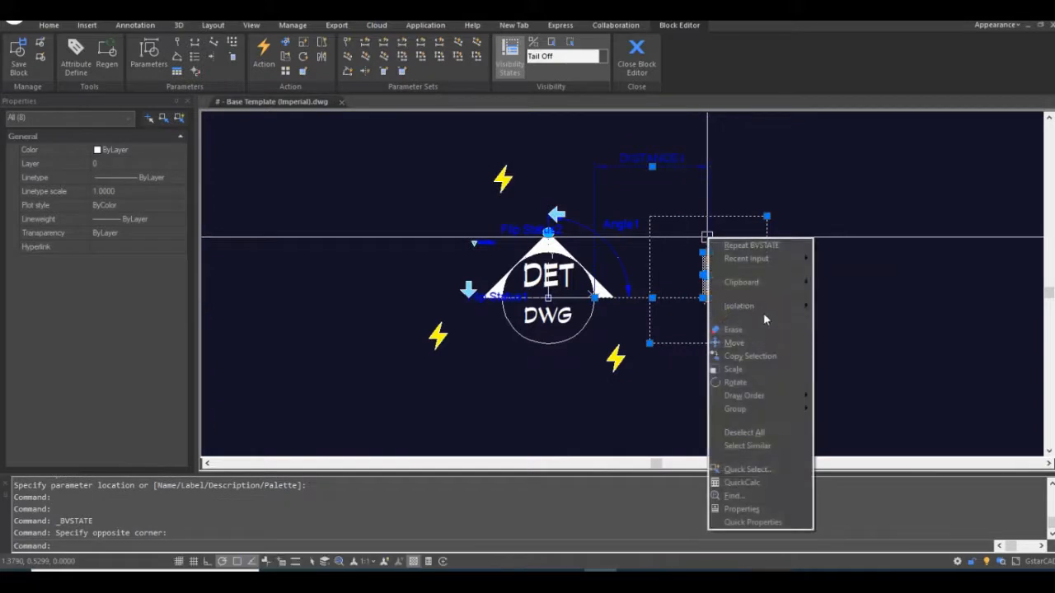
mouse_move(777, 307)
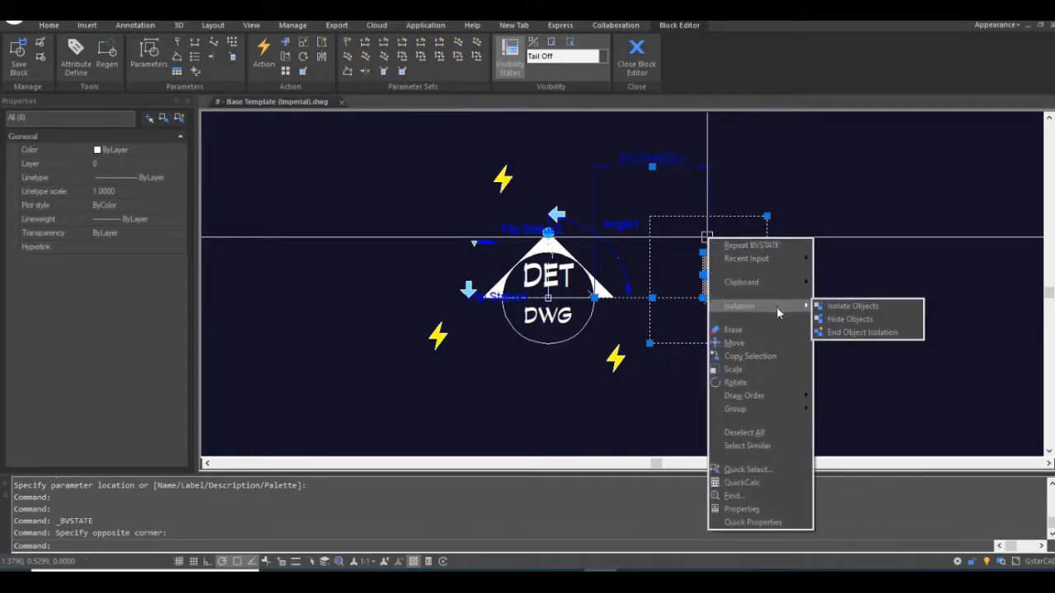
click(844, 223)
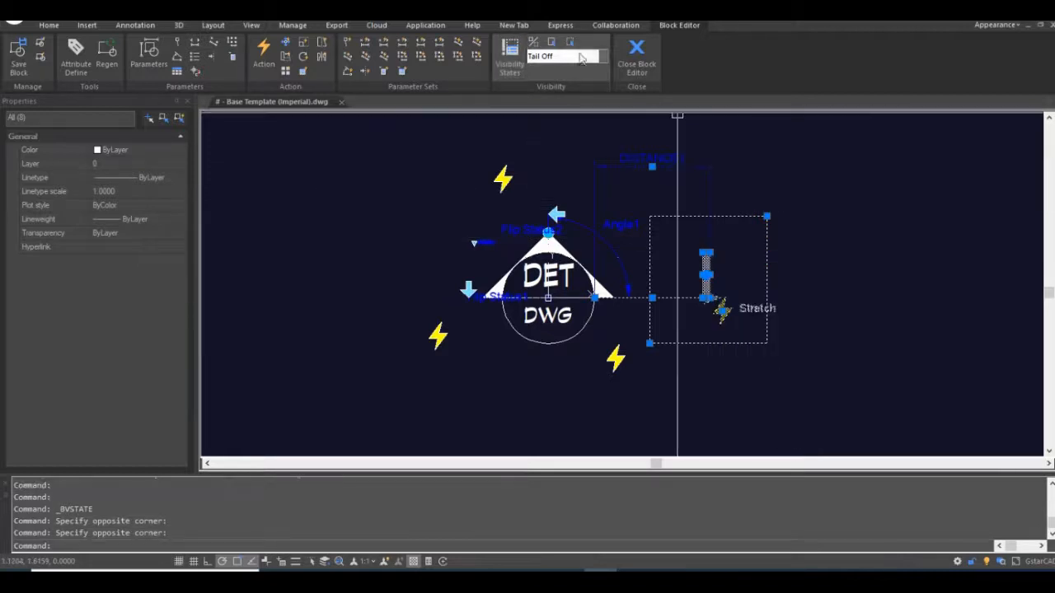
right_click(710, 261)
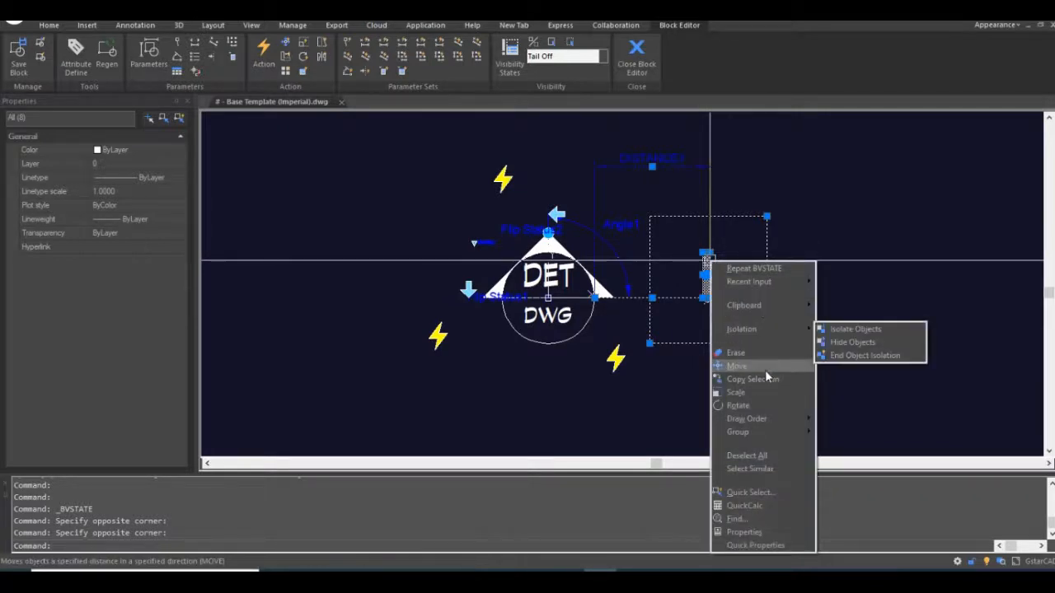
click(800, 189)
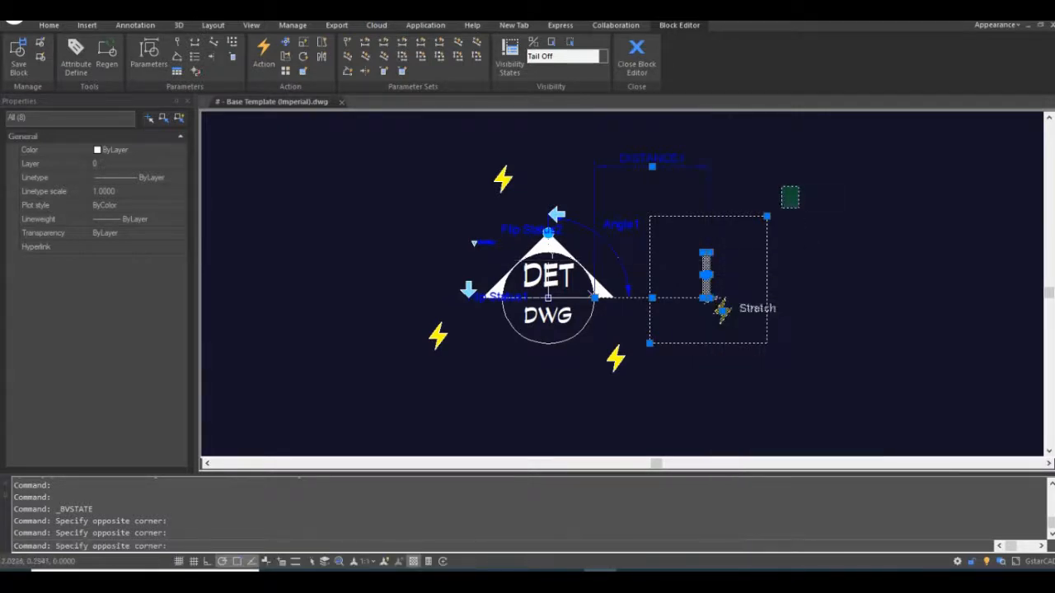
click(793, 199)
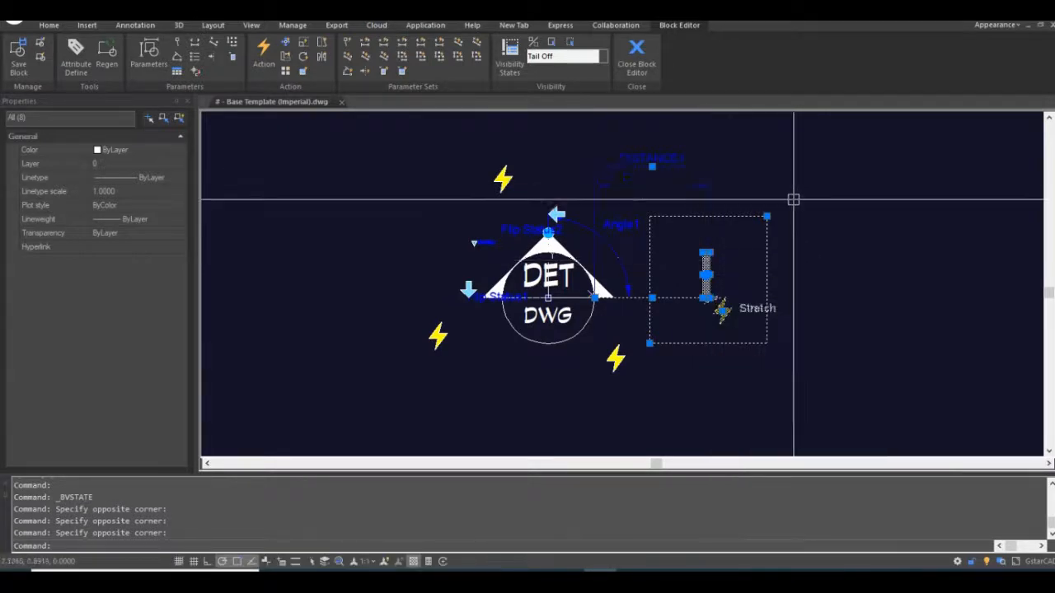
Hide the selected tail objects for the current Tail Off visibility state only.
click(569, 43)
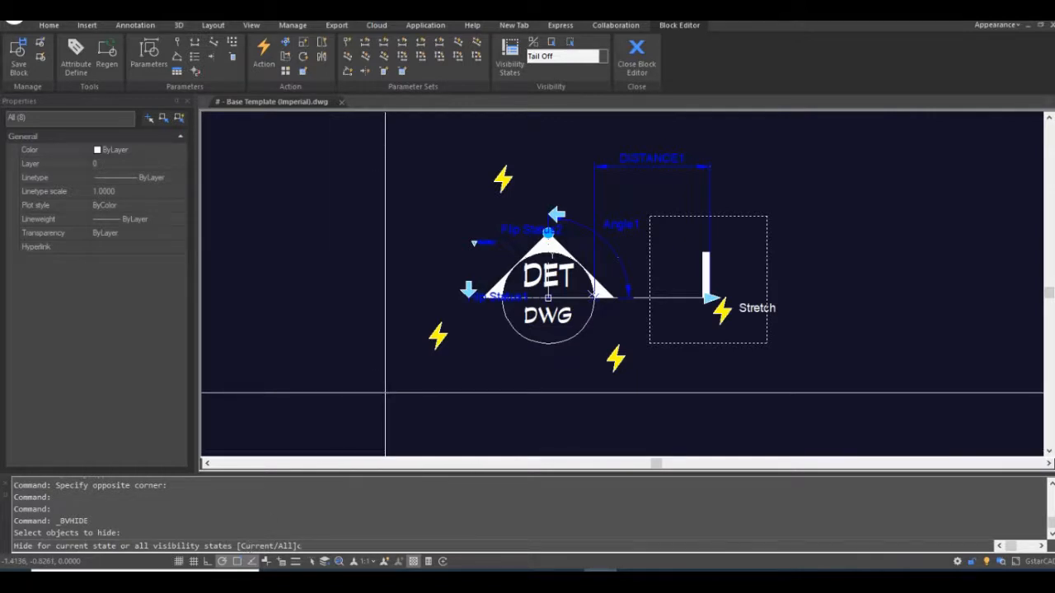
key(Return)
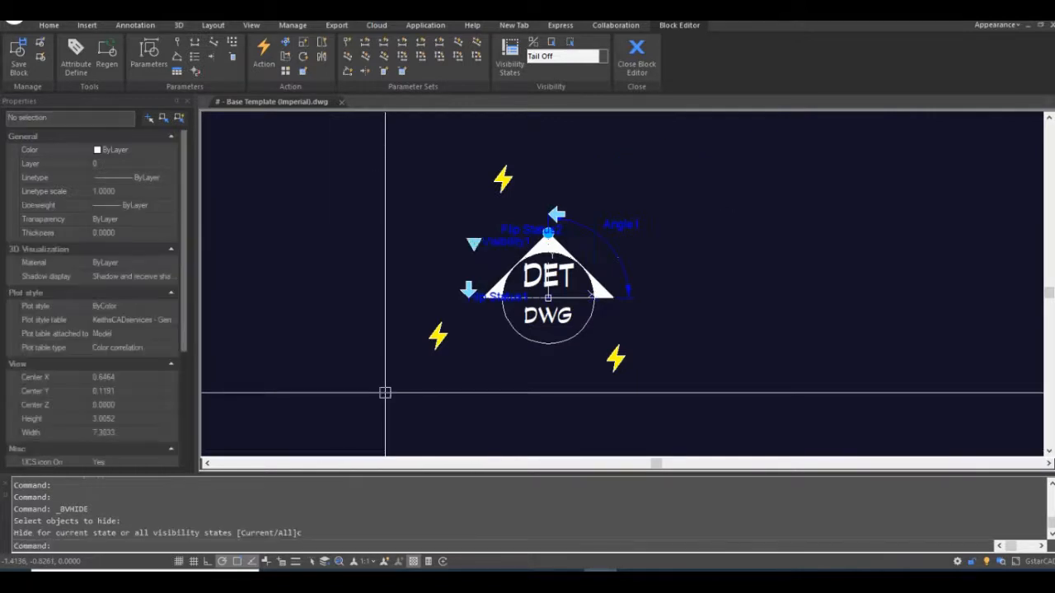
Compare the block's appearance in the Arrow & Tail On (Default) and Tail Off visibility states.
click(603, 56)
click(574, 75)
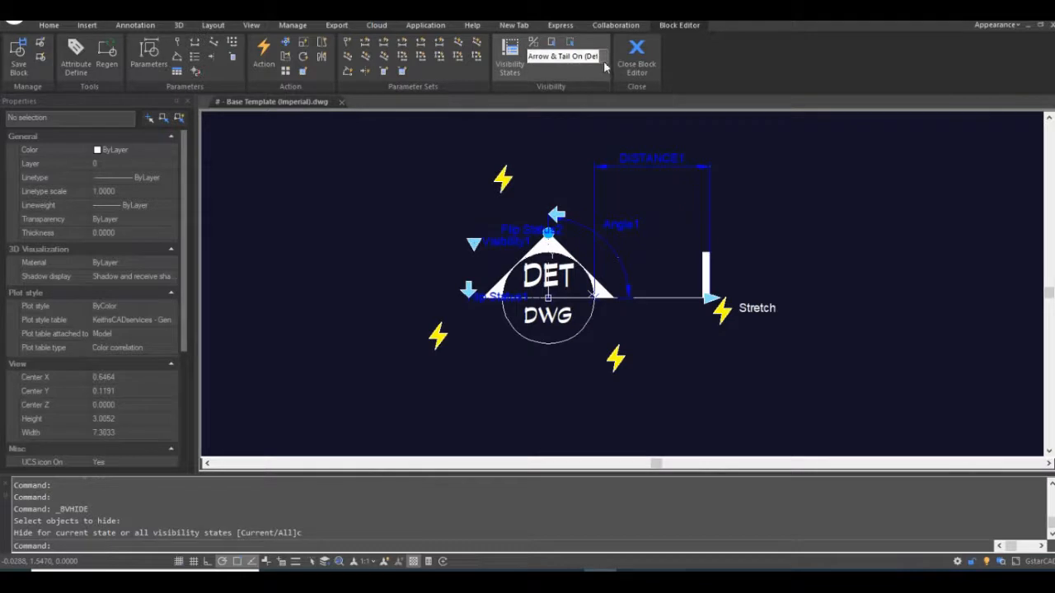
click(602, 56)
click(584, 88)
Make Arrow & Tail Off the current visibility state and select the arrow, tail line and bar, distance parameter and Stretch action.
click(602, 57)
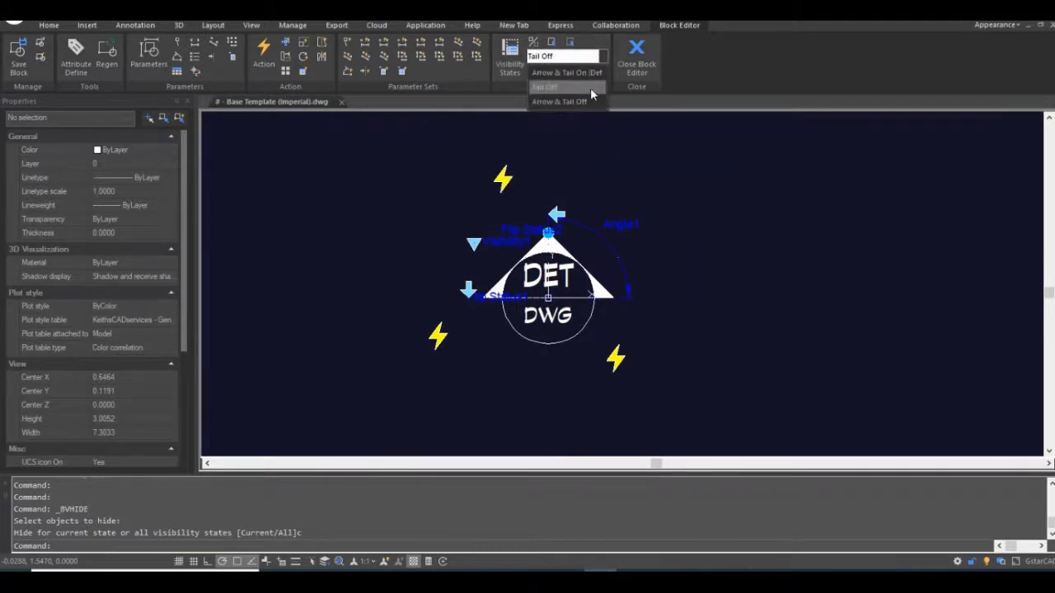
click(577, 102)
scroll(544, 246, up, 3)
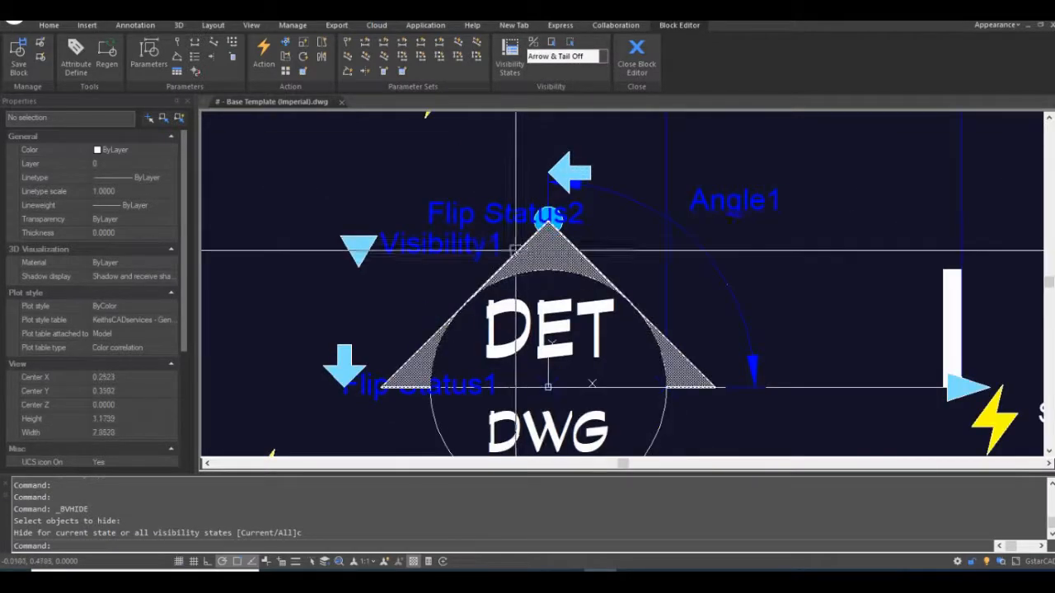
click(543, 259)
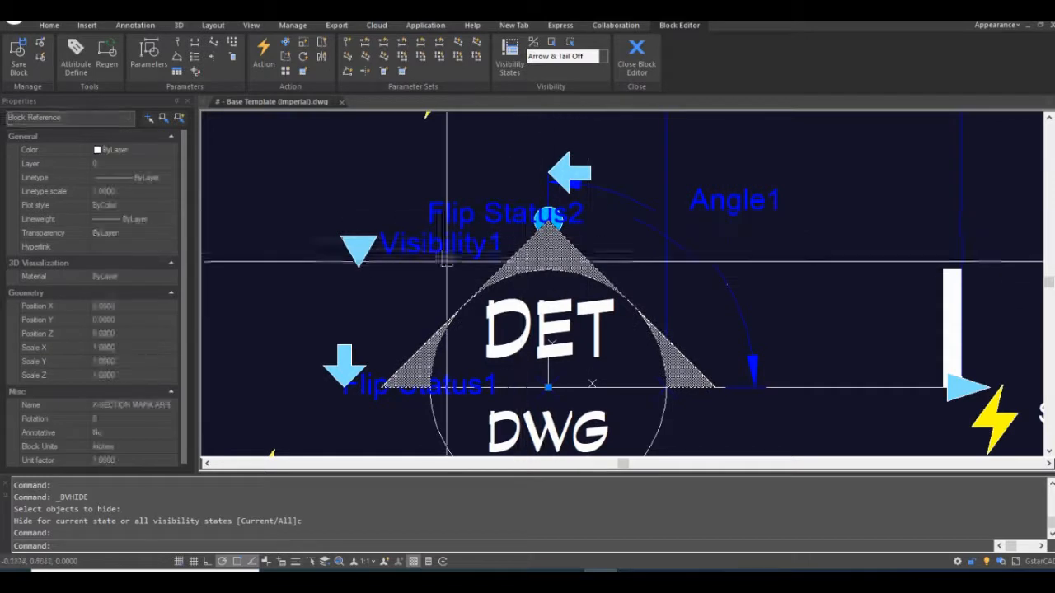
scroll(405, 278, down, 4)
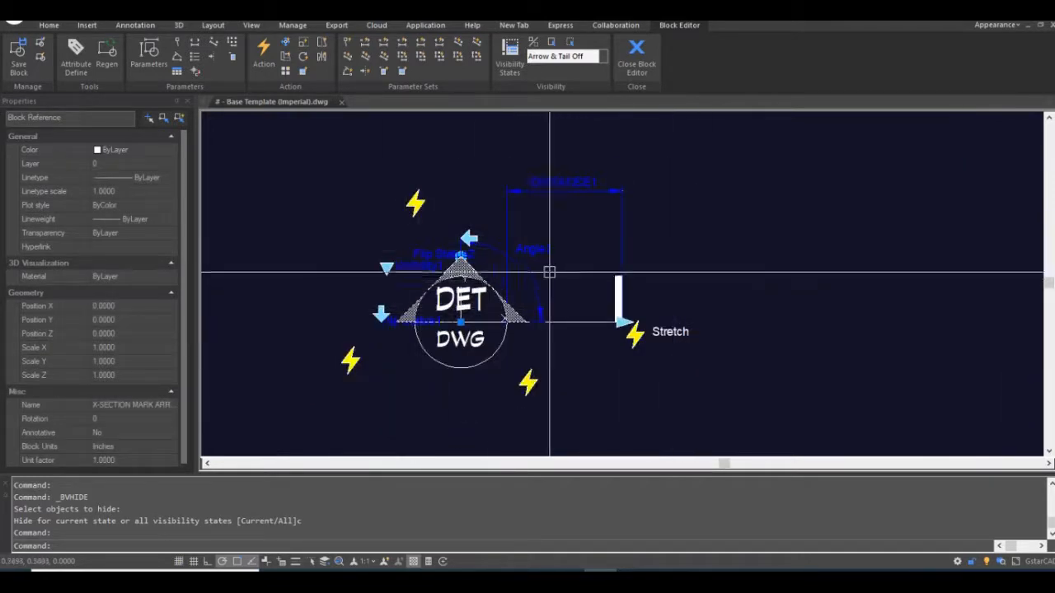
scroll(523, 297, up, 2)
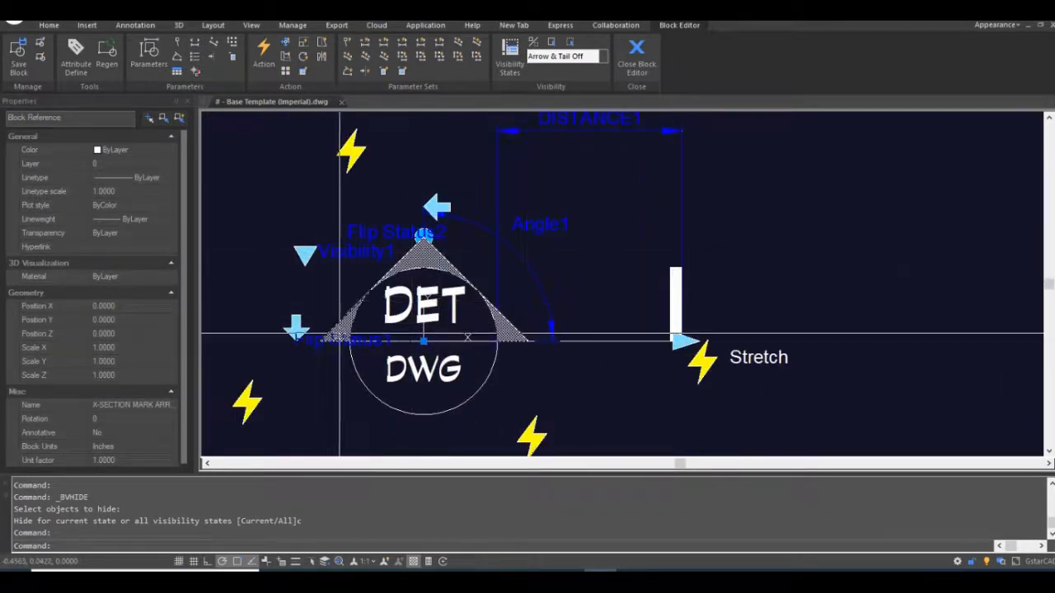
scroll(624, 265, down, 2)
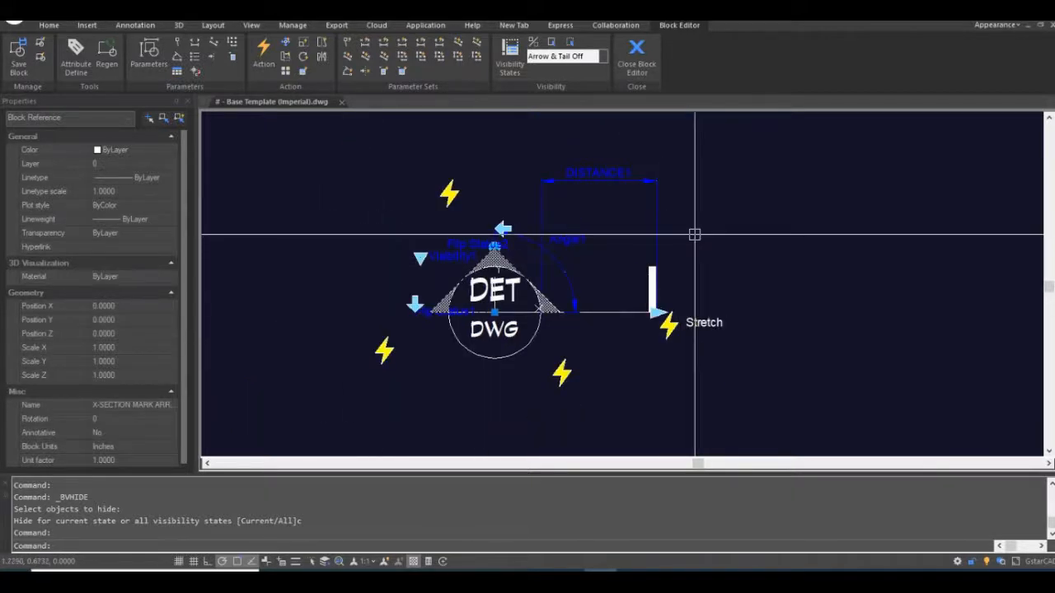
click(727, 215)
click(633, 361)
Add the rotation parameter and both flip parameters to the selection, leaving out the visibility parameter, circle and attributes.
click(501, 230)
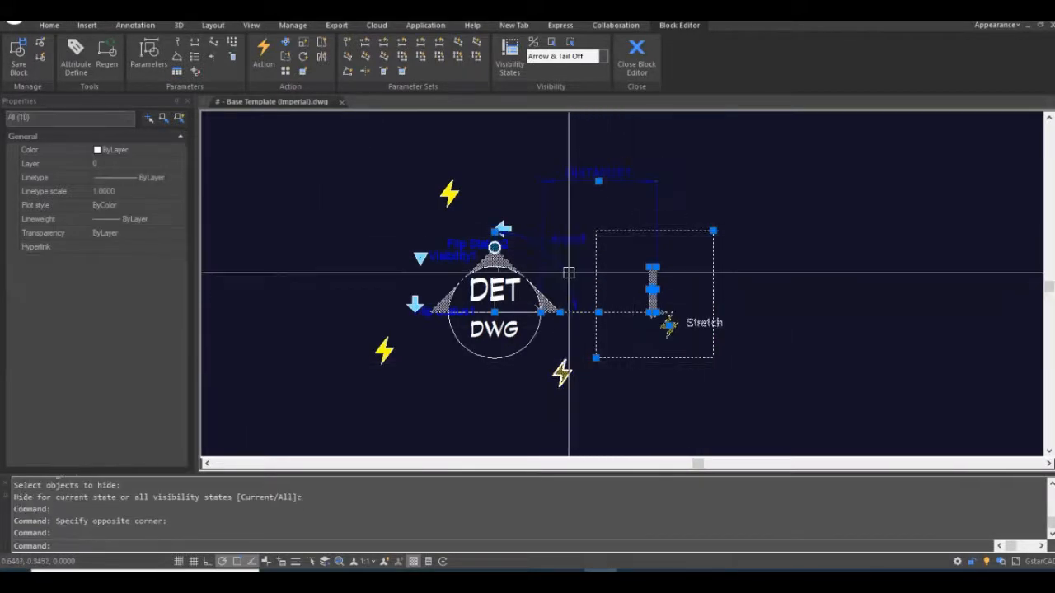
click(416, 306)
scroll(421, 315, up, 2)
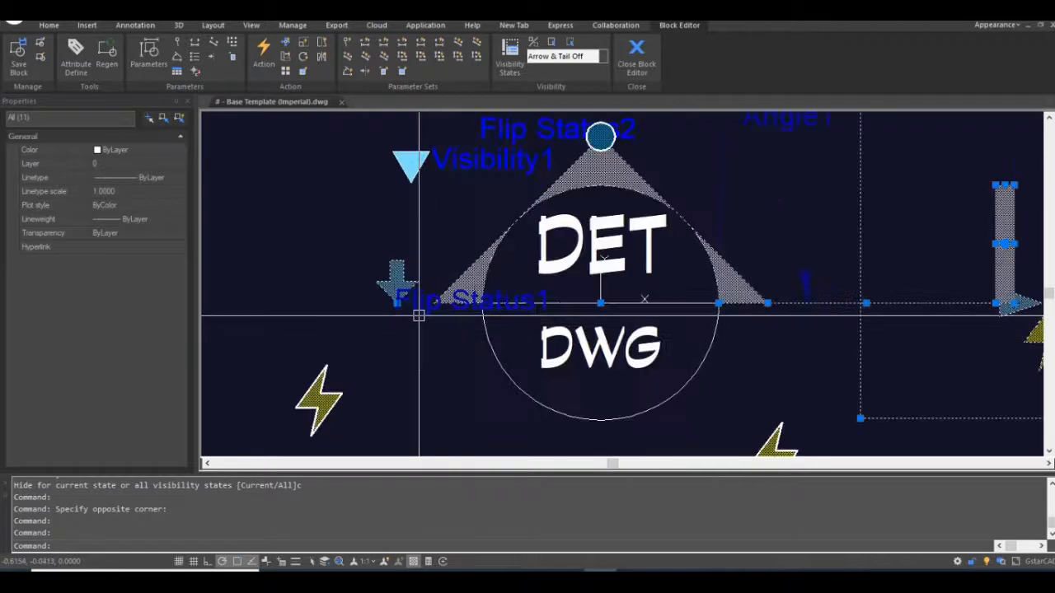
click(418, 314)
scroll(419, 315, down, 1)
middle_drag(438, 247, 431, 293)
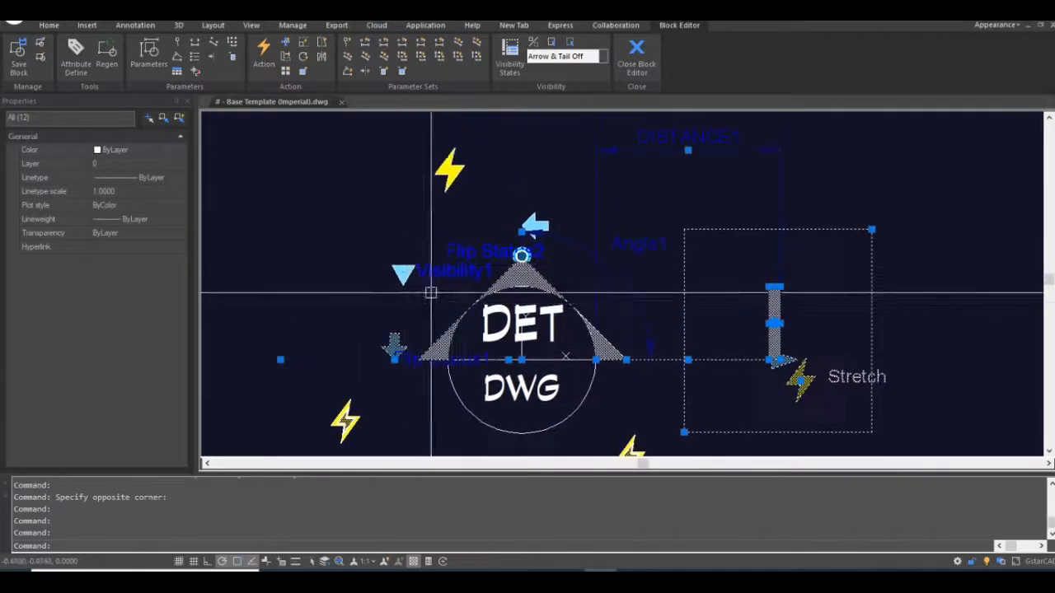
click(471, 245)
scroll(540, 211, up, 1)
click(568, 198)
click(492, 257)
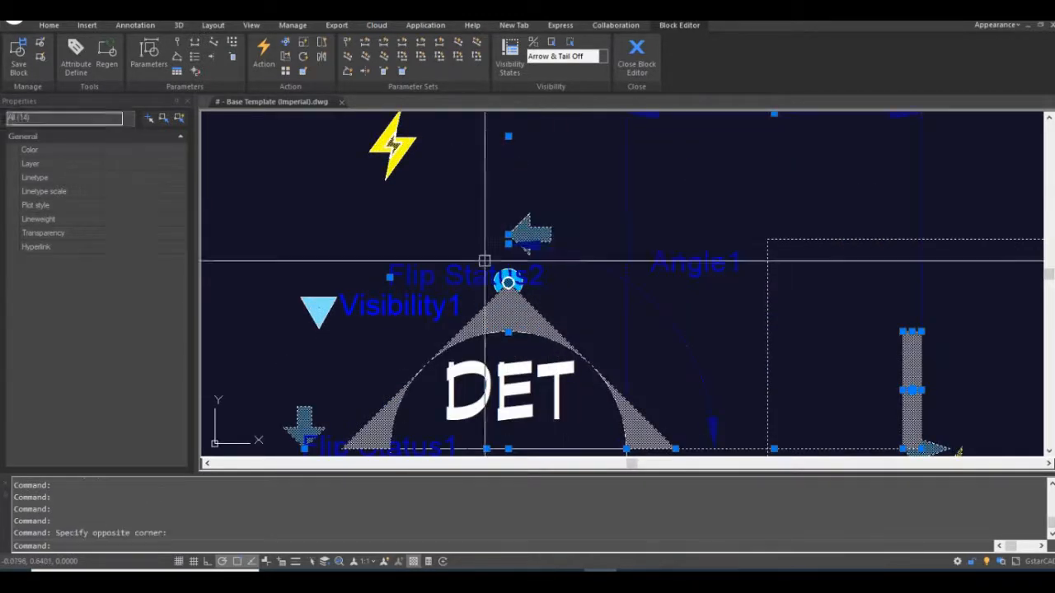
scroll(488, 310, down, 2)
middle_drag(549, 307, 494, 220)
middle_drag(575, 232, 582, 315)
scroll(505, 222, down, 4)
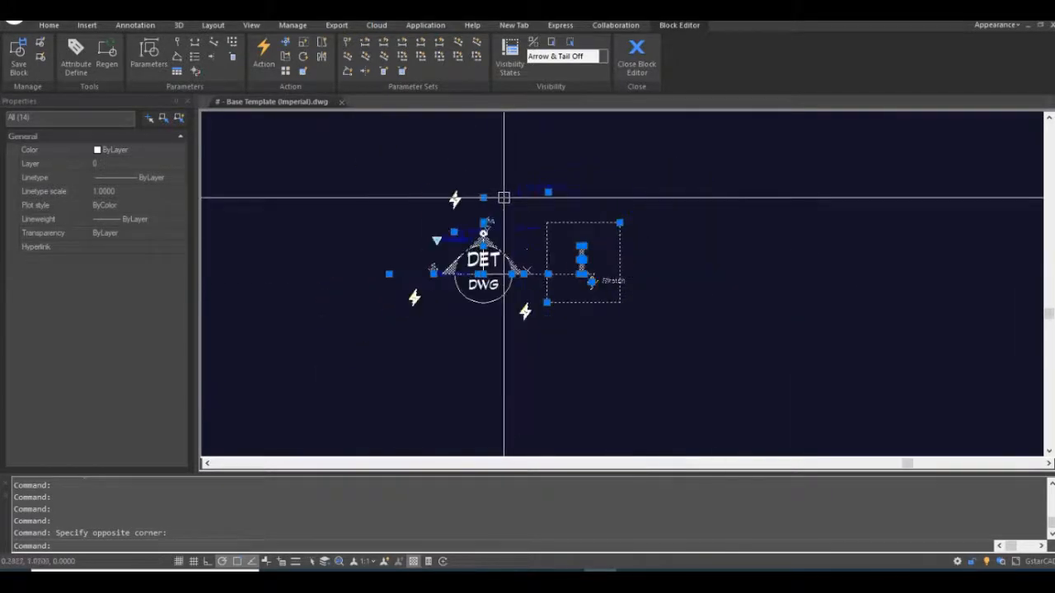
scroll(505, 288, up, 3)
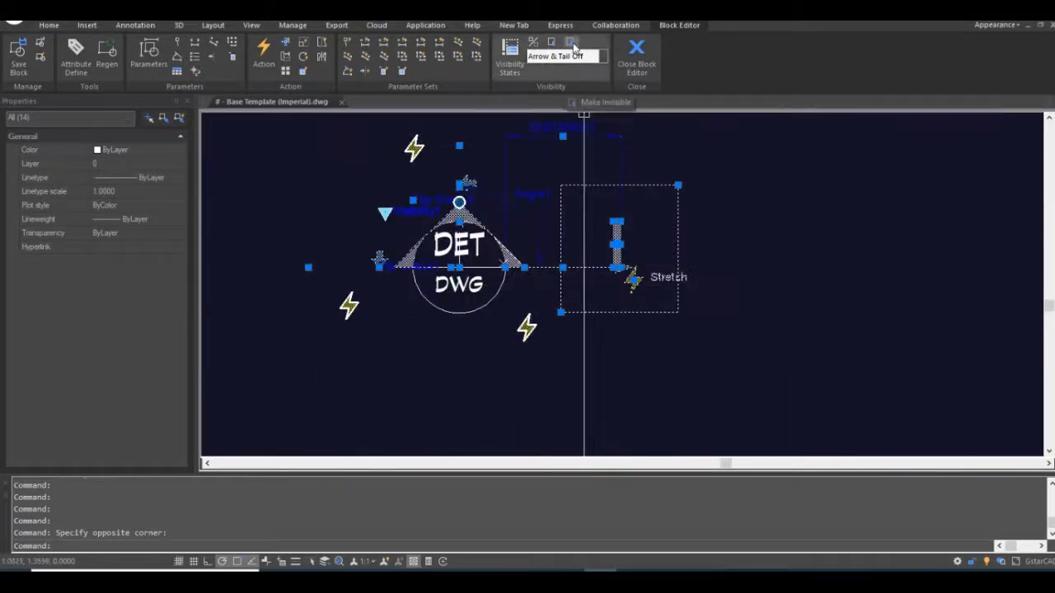
Hide the selected arrow, tail and parameter objects for the current Arrow & Tail Off visibility state only.
click(574, 48)
key(Return)
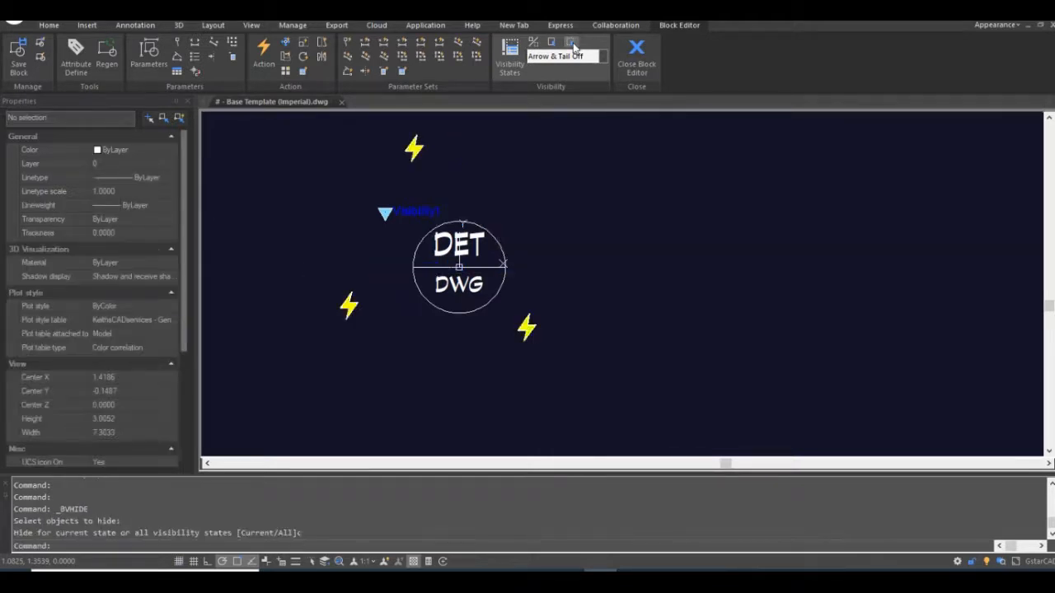
middle_drag(518, 179, 521, 224)
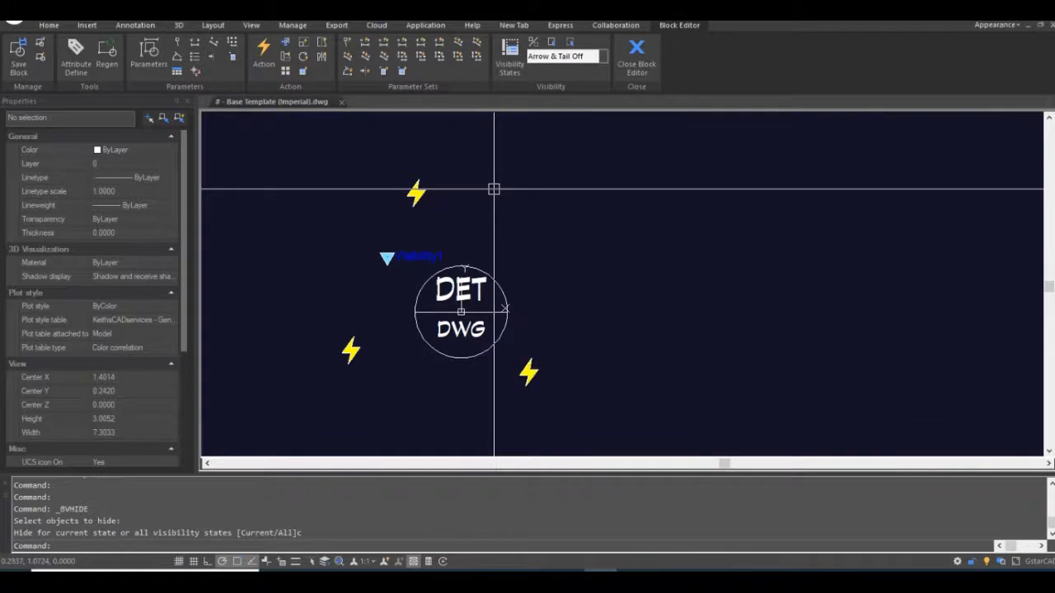
Check the block in the Tail Off state and again in the Arrow & Tail On (Default) state.
click(606, 59)
click(566, 82)
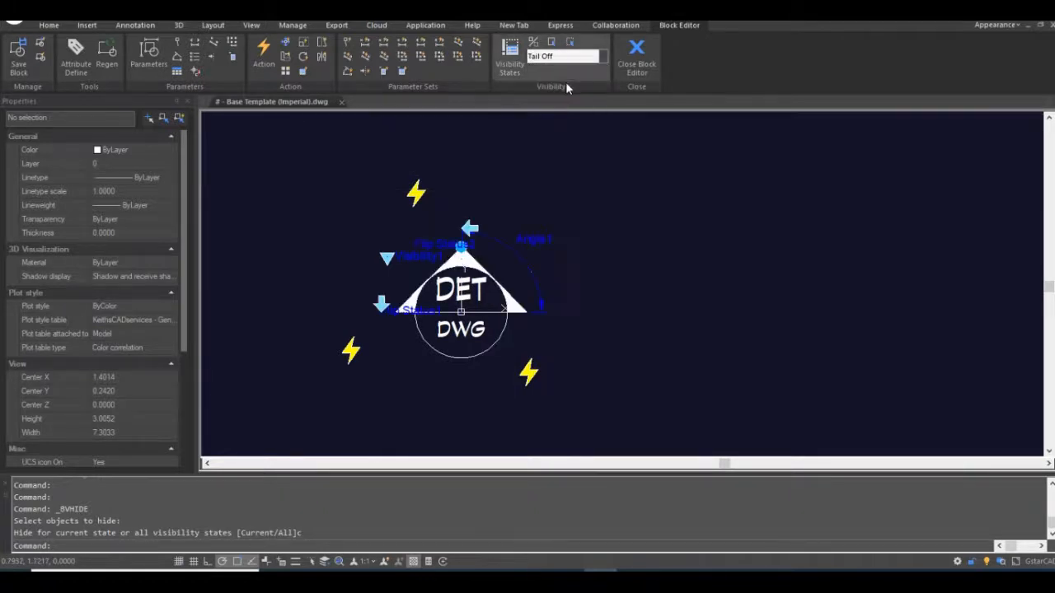
click(599, 59)
click(563, 72)
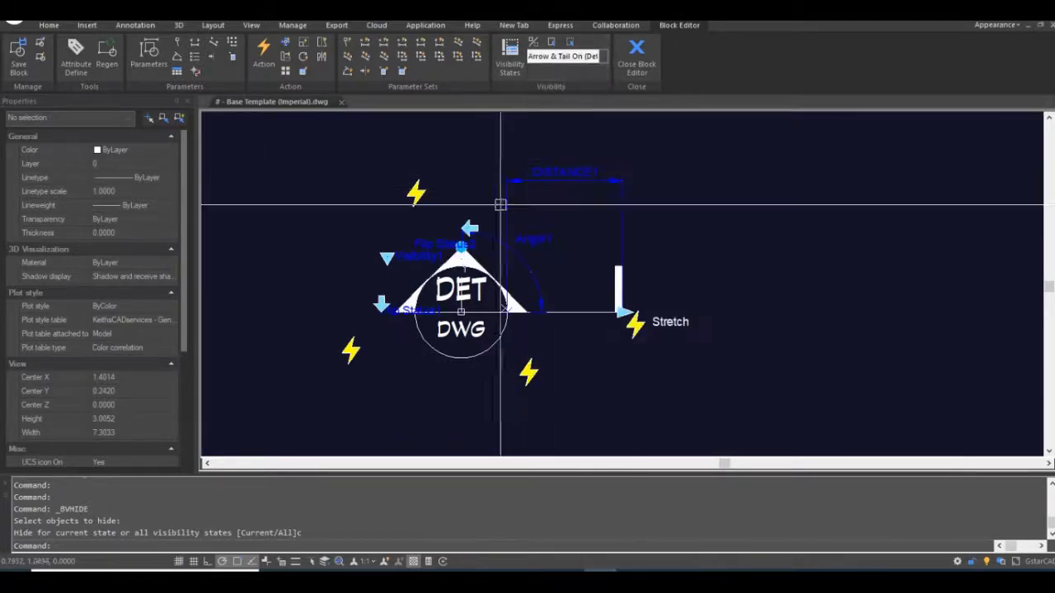
Name the visibility parameter Arrow/Tail On/Off, and close the block editor with the changes saved.
click(425, 258)
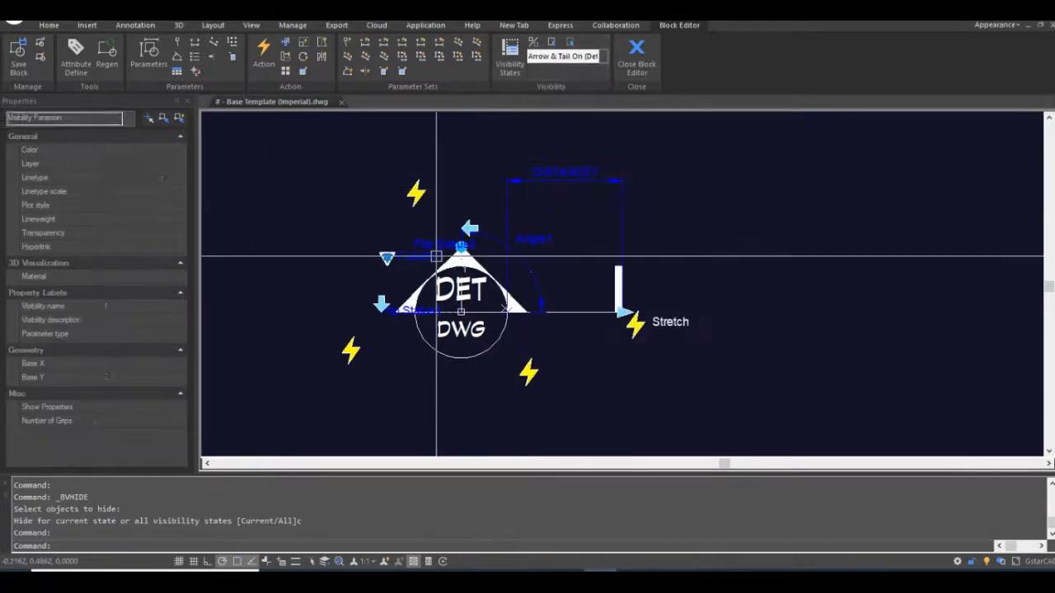
click(124, 305)
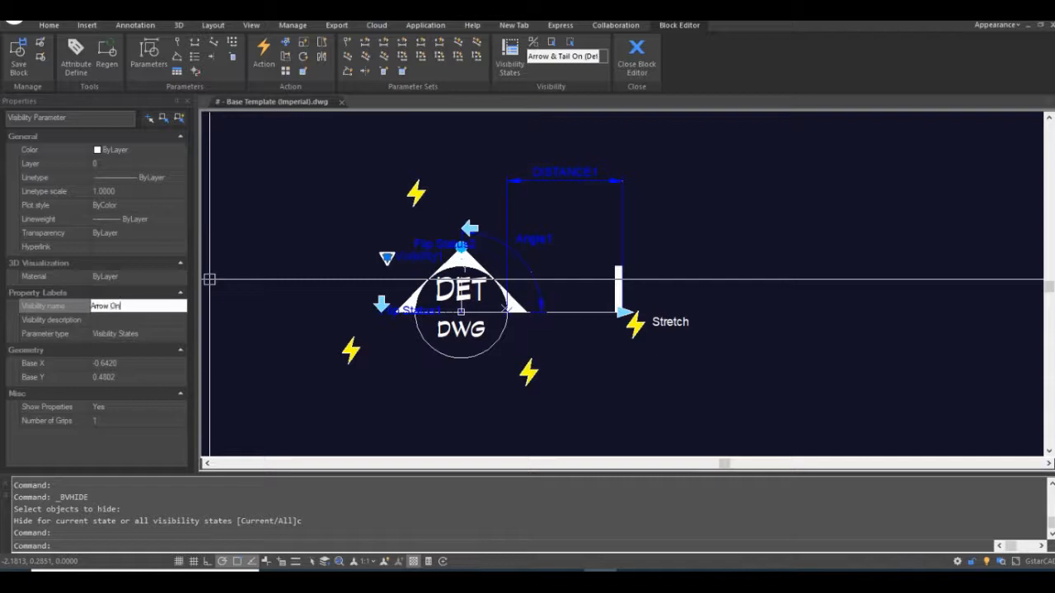
key(Tab)
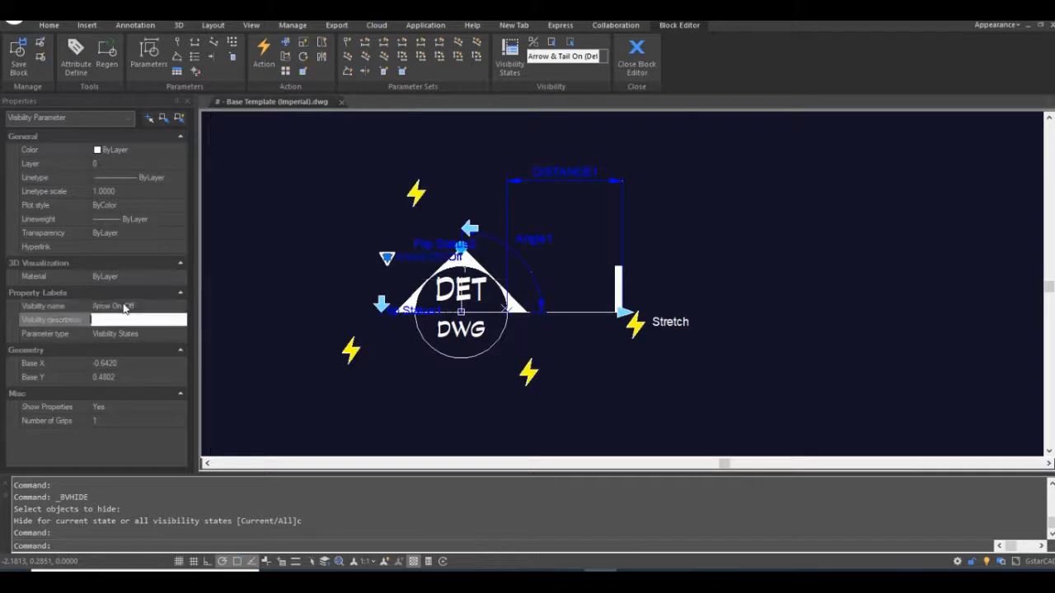
click(121, 308)
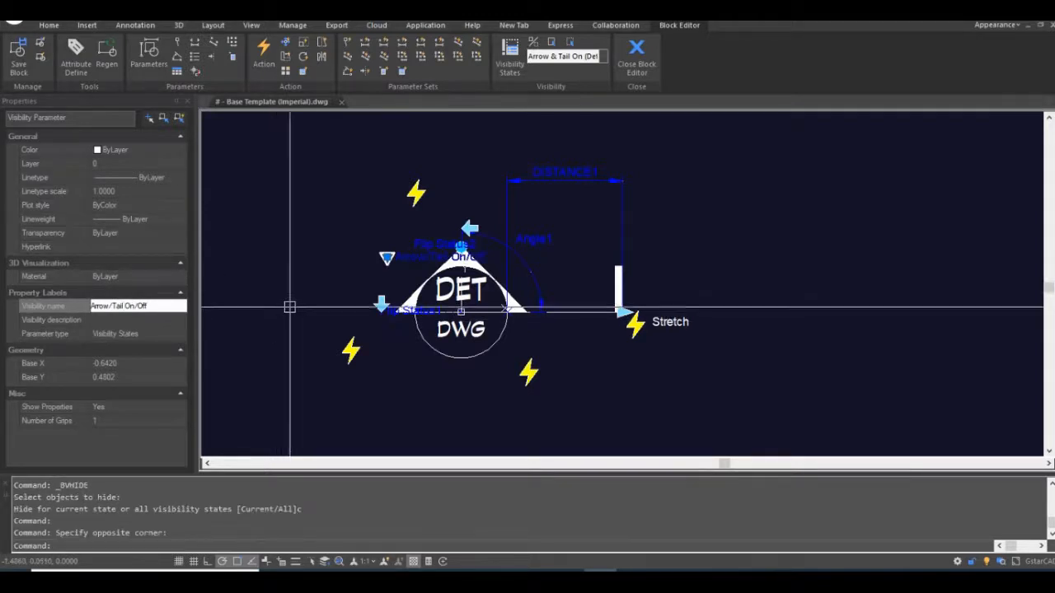
key(Escape)
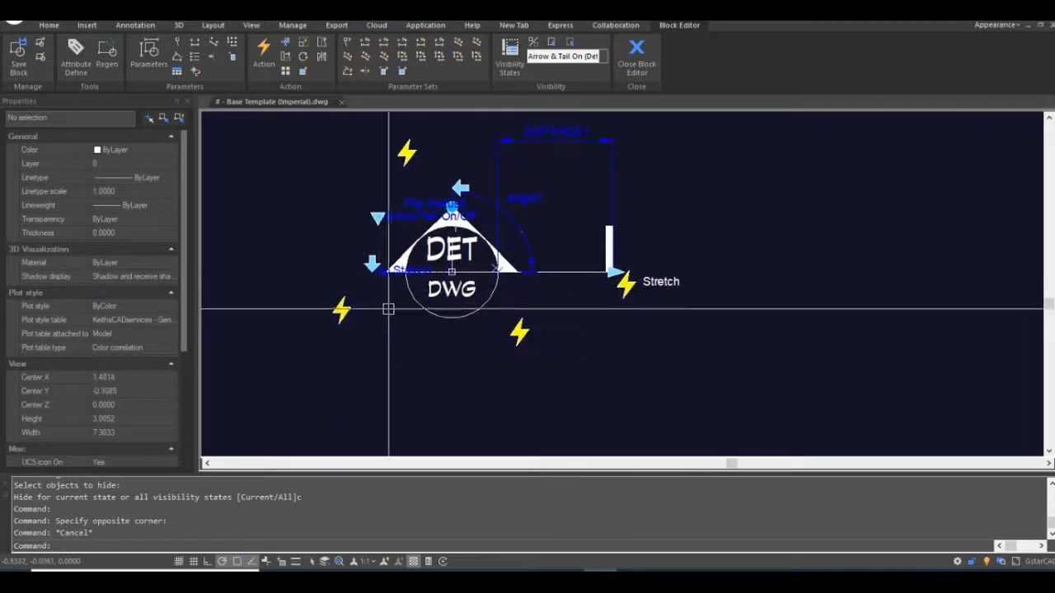
click(647, 70)
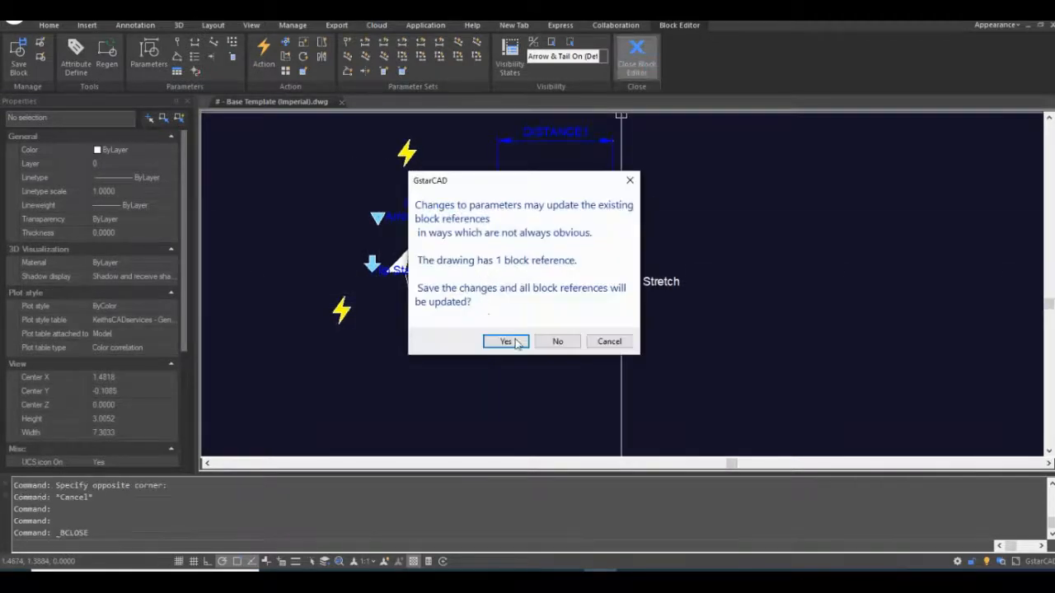
click(506, 342)
Copy the section mark block once to an empty spot below the original.
click(503, 318)
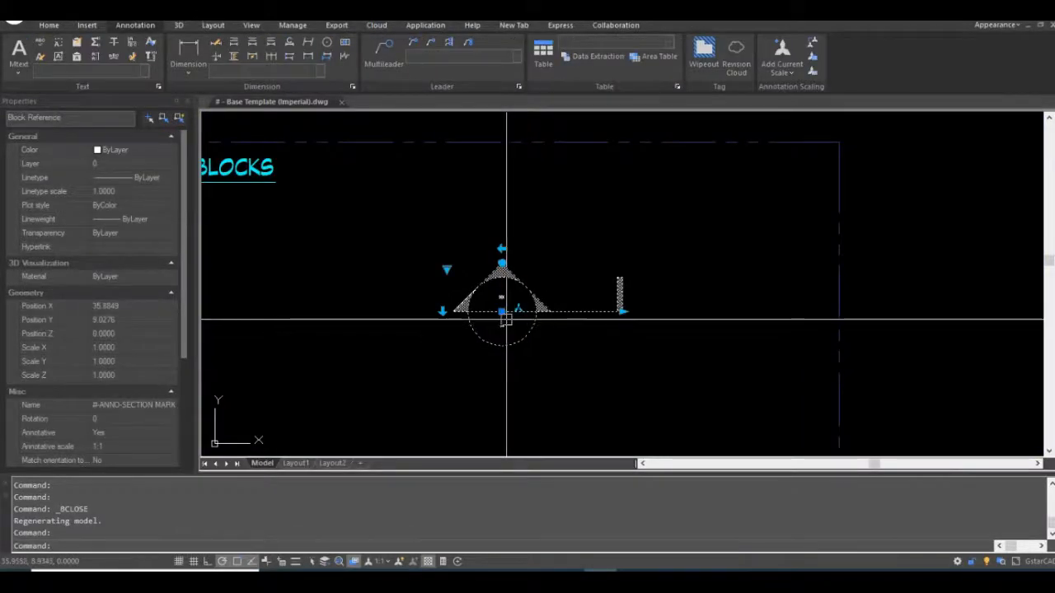
middle_drag(506, 320, 487, 256)
text(c)
key(Return)
click(432, 285)
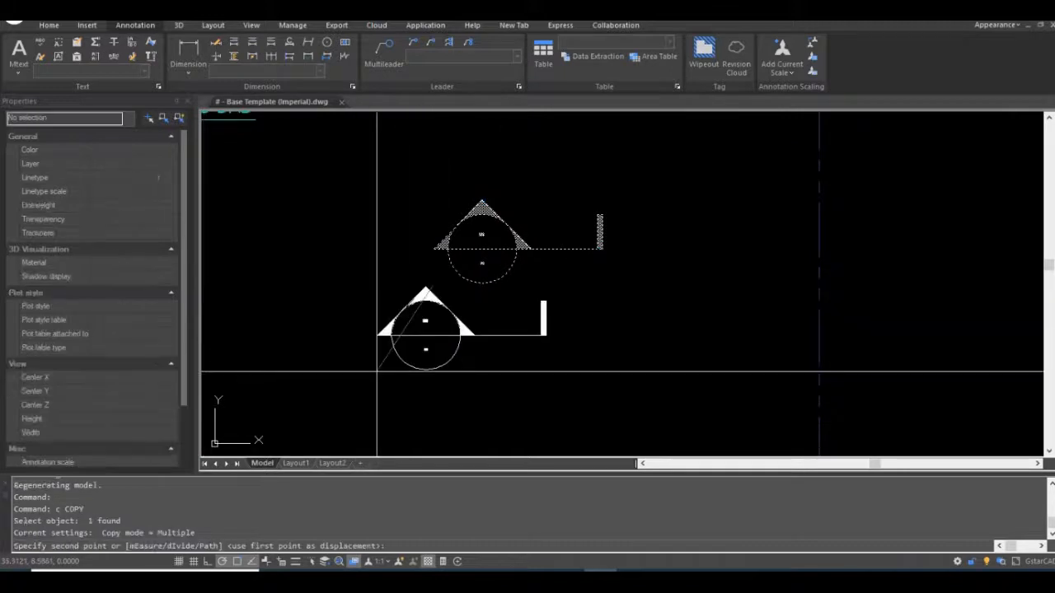
middle_drag(384, 365, 396, 307)
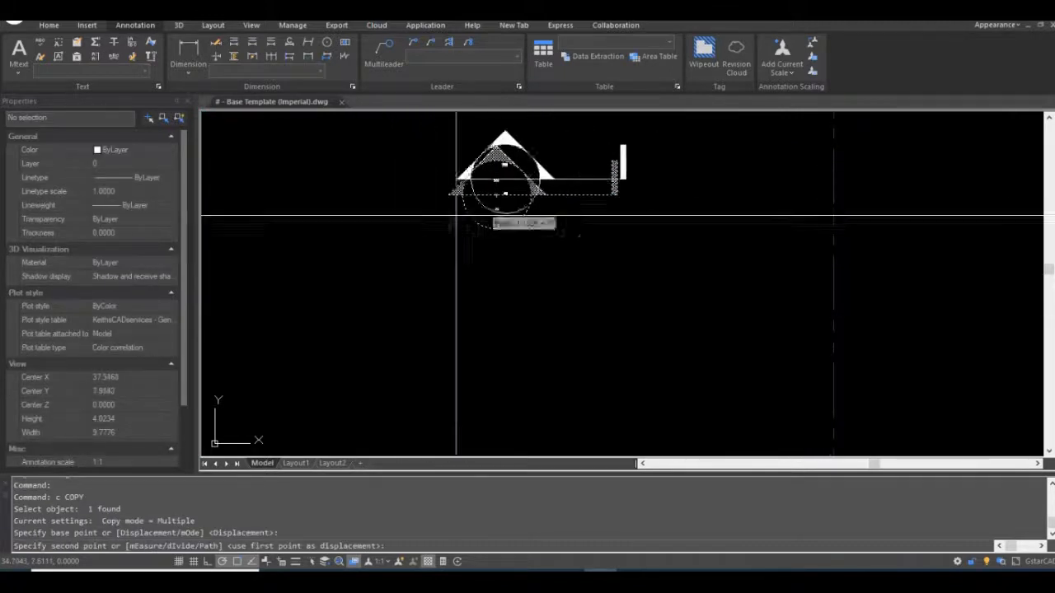
middle_drag(504, 202, 501, 234)
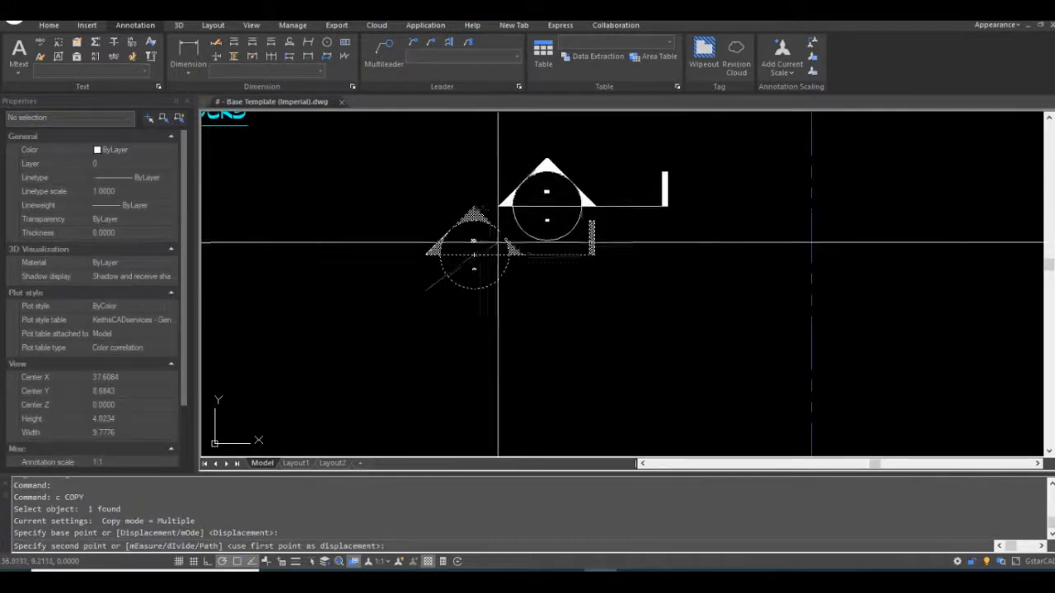
middle_drag(465, 284, 509, 175)
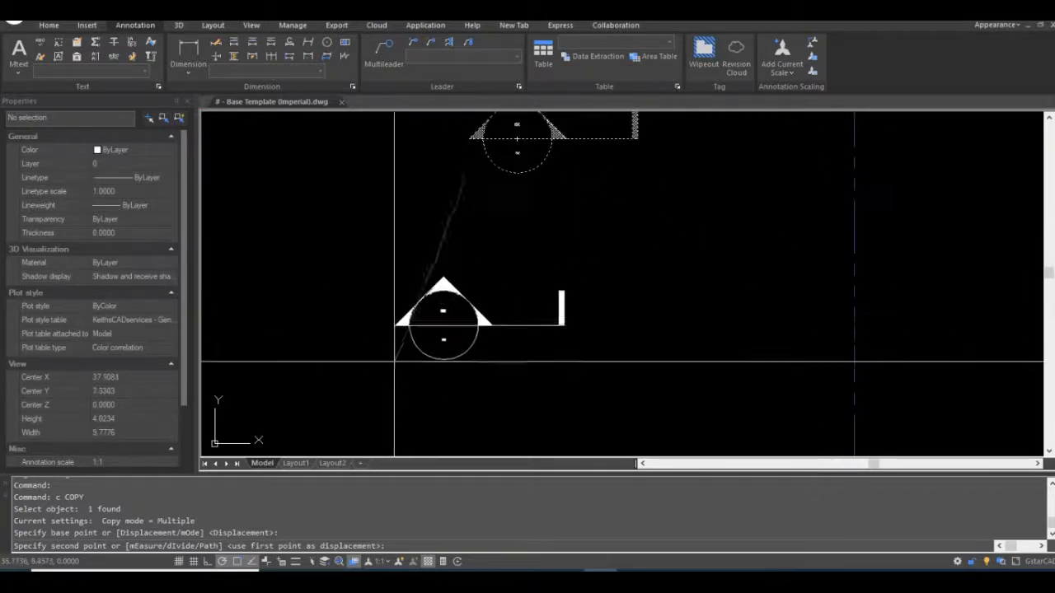
click(371, 363)
key(Escape)
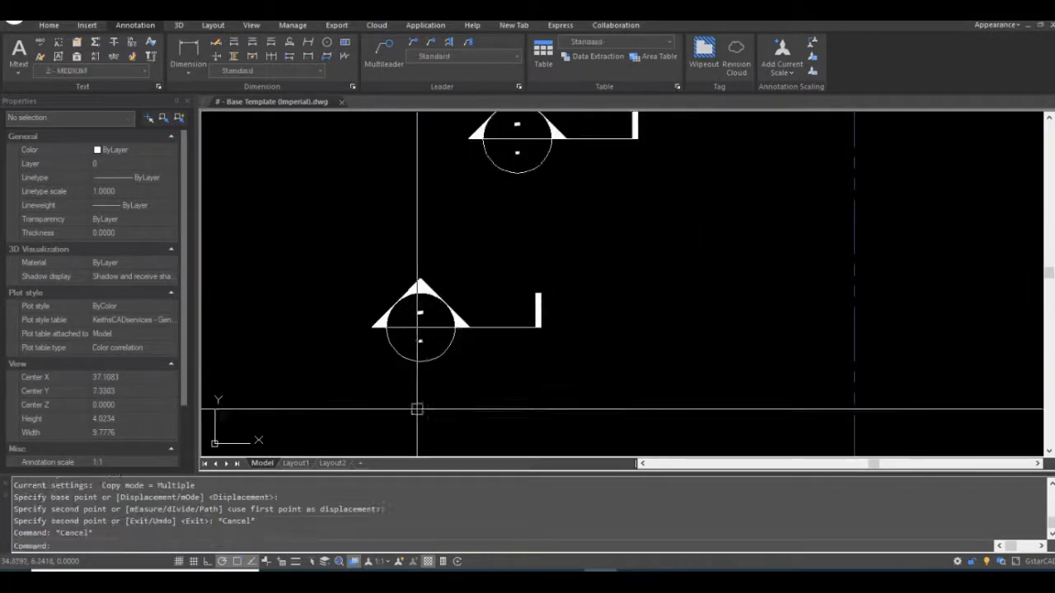
Fill in the copied section mark's attributes with DET 99 and DWG A-000.
click(429, 360)
scroll(124, 420, down, 3)
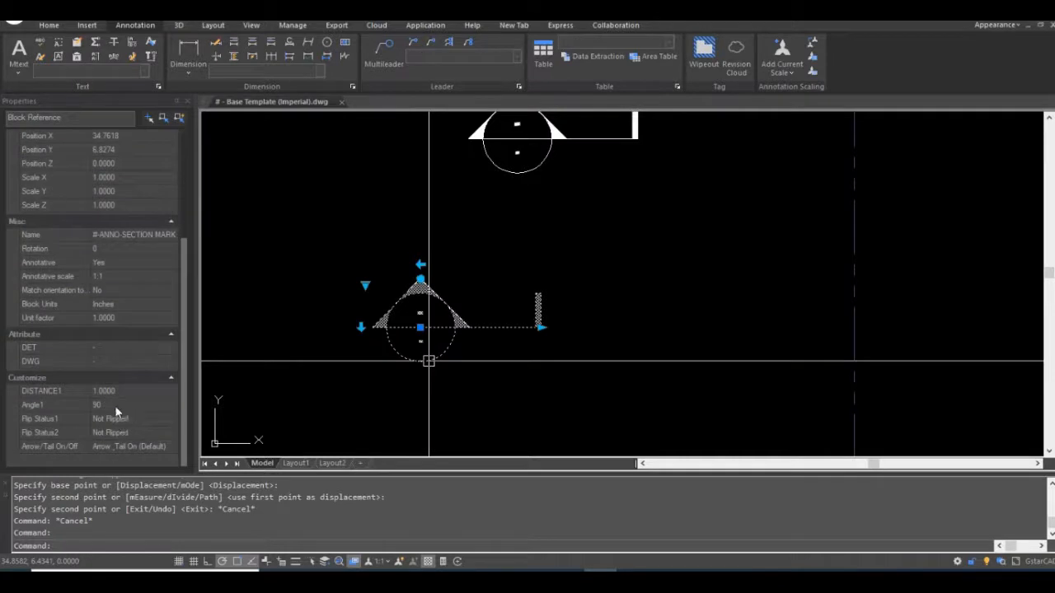
click(120, 346)
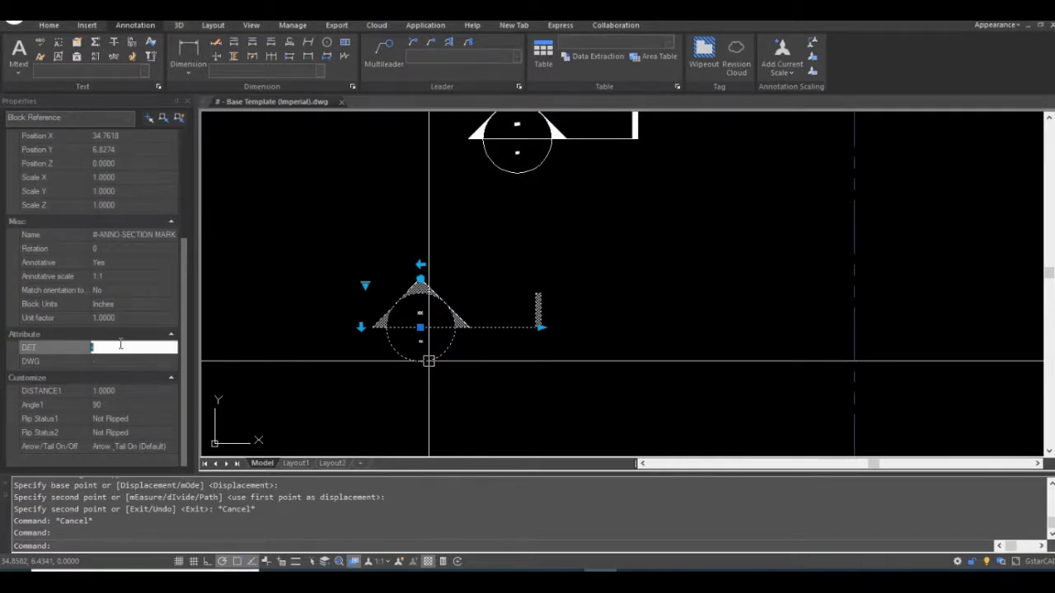
key(Tab)
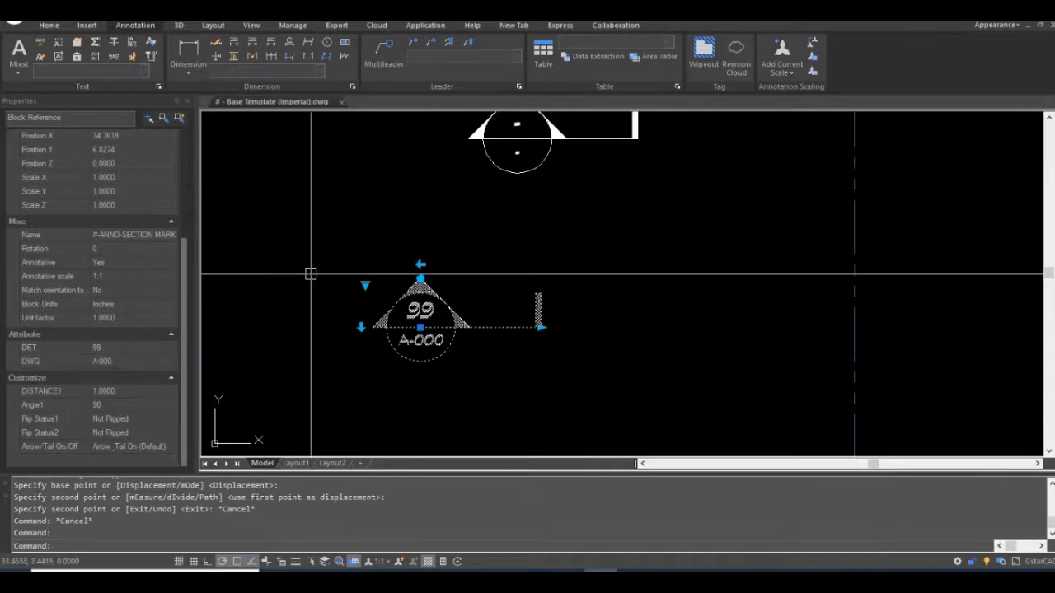
Rotate the copied section mark to 45°, flip its tail to the opposite end, and flip its arrow over and back.
scroll(419, 272, up, 2)
click(421, 281)
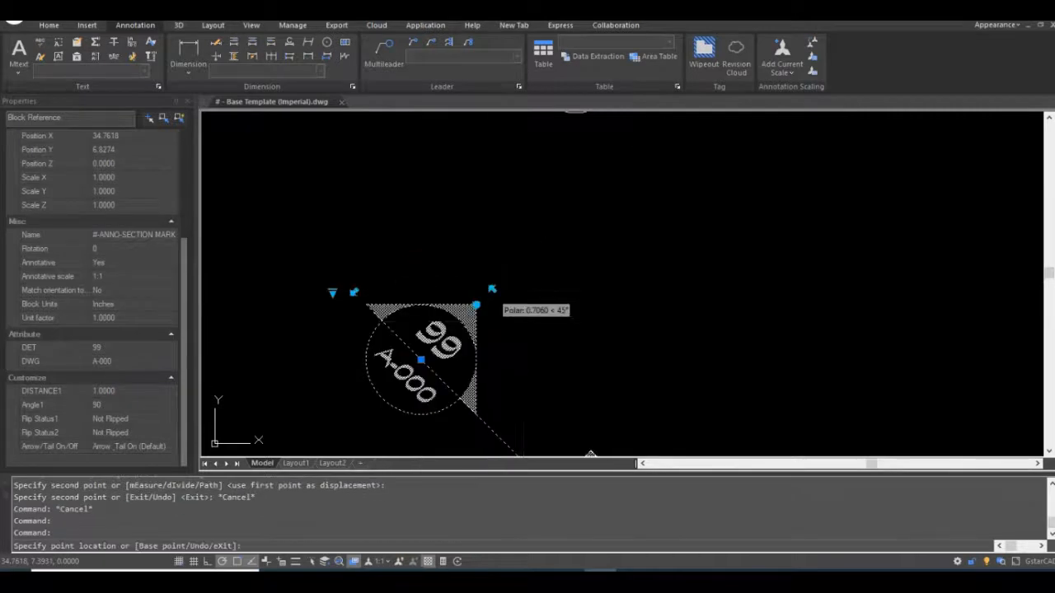
click(471, 204)
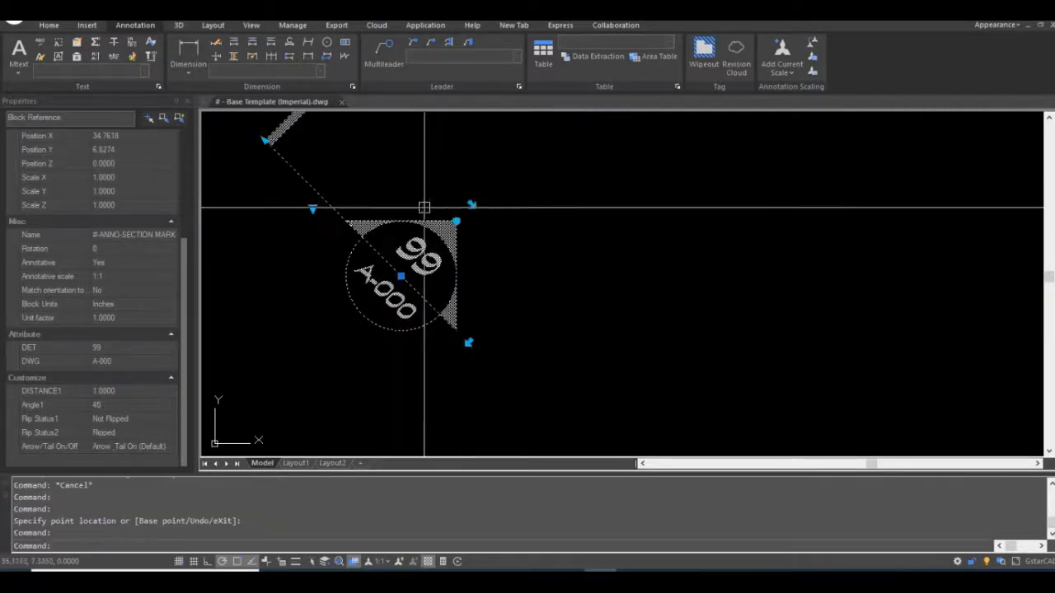
click(468, 342)
scroll(468, 343, down, 2)
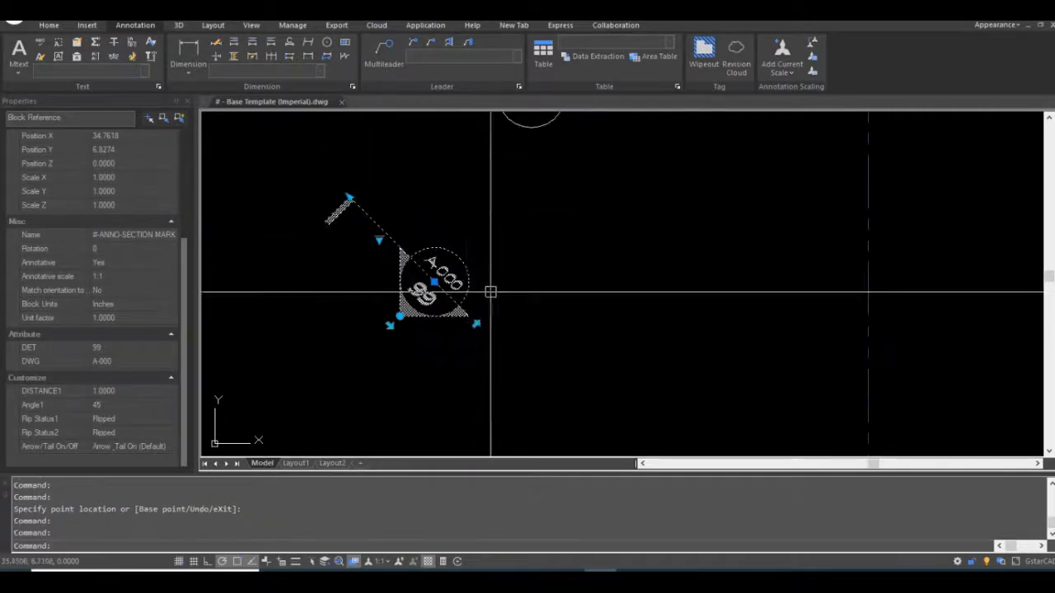
click(477, 323)
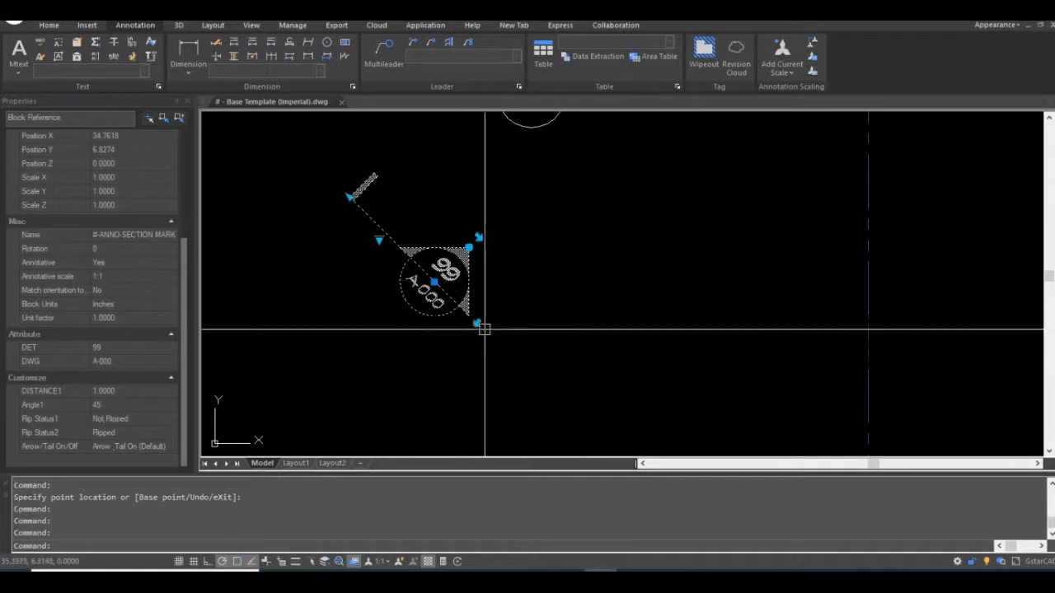
Toggle the copied section mark's arrow and tail flips repeatedly, finishing with the arrow toward the upper right and the tail toward the upper left.
click(477, 323)
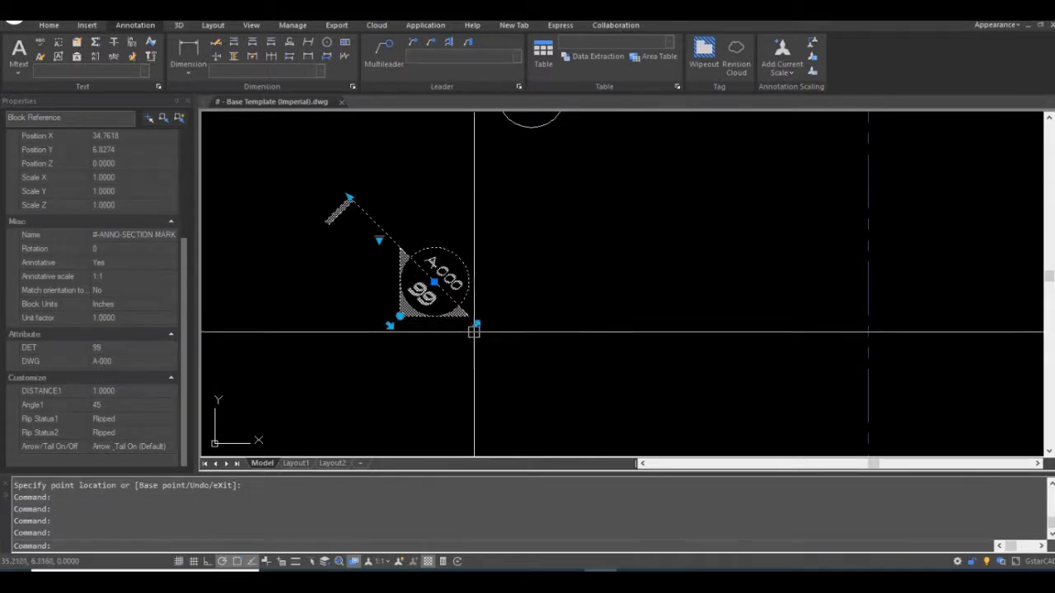
click(476, 324)
click(479, 238)
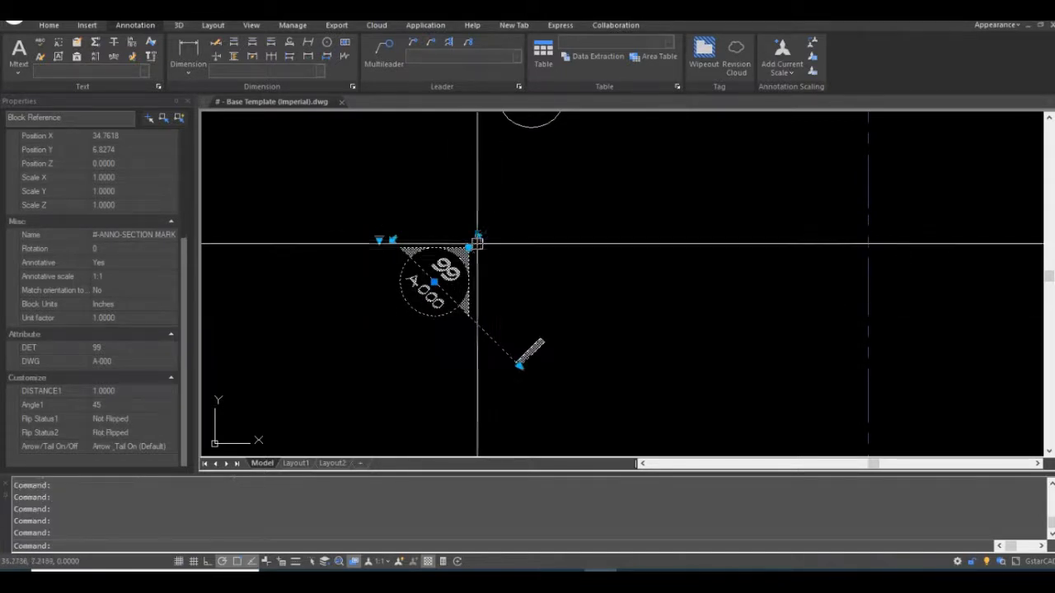
click(476, 321)
click(475, 322)
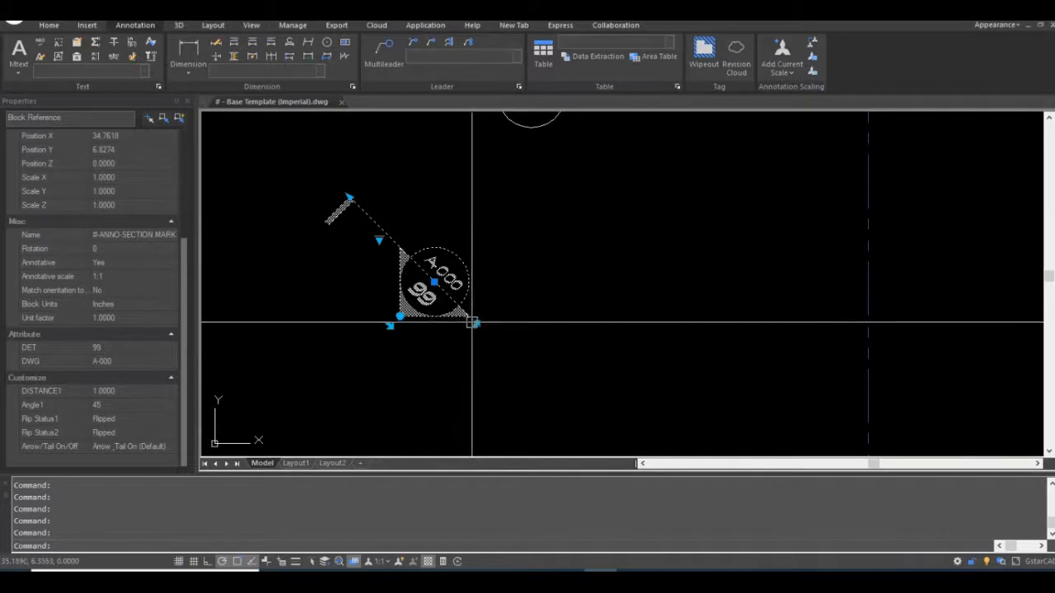
click(475, 323)
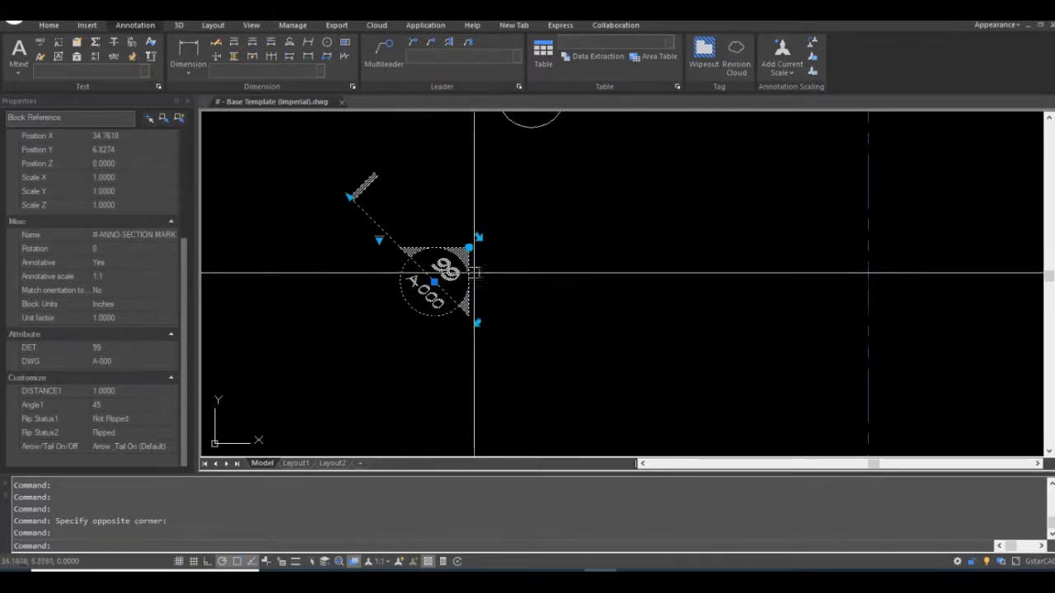
click(475, 323)
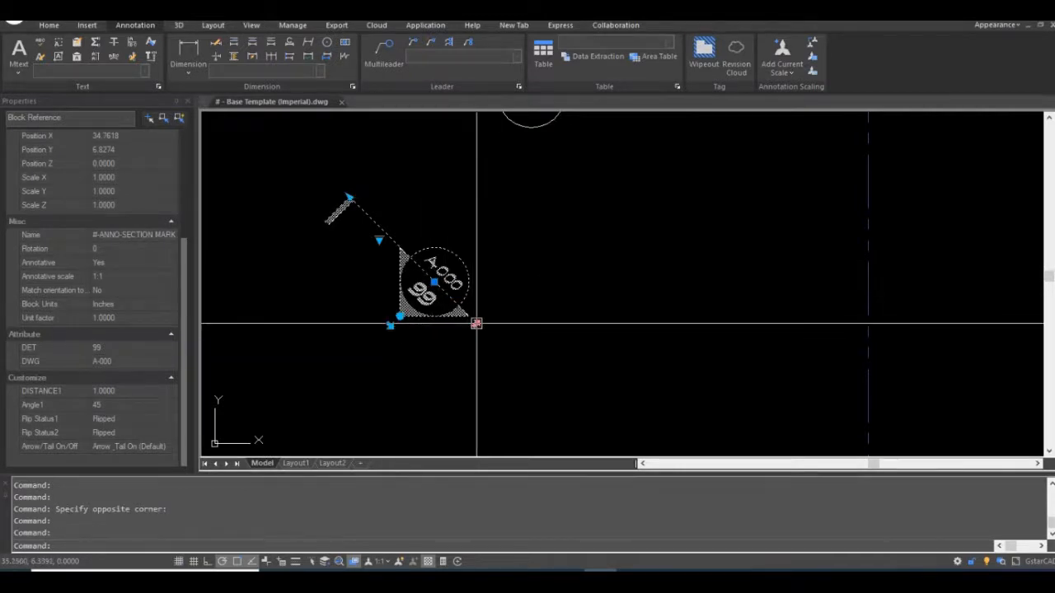
click(474, 327)
click(476, 324)
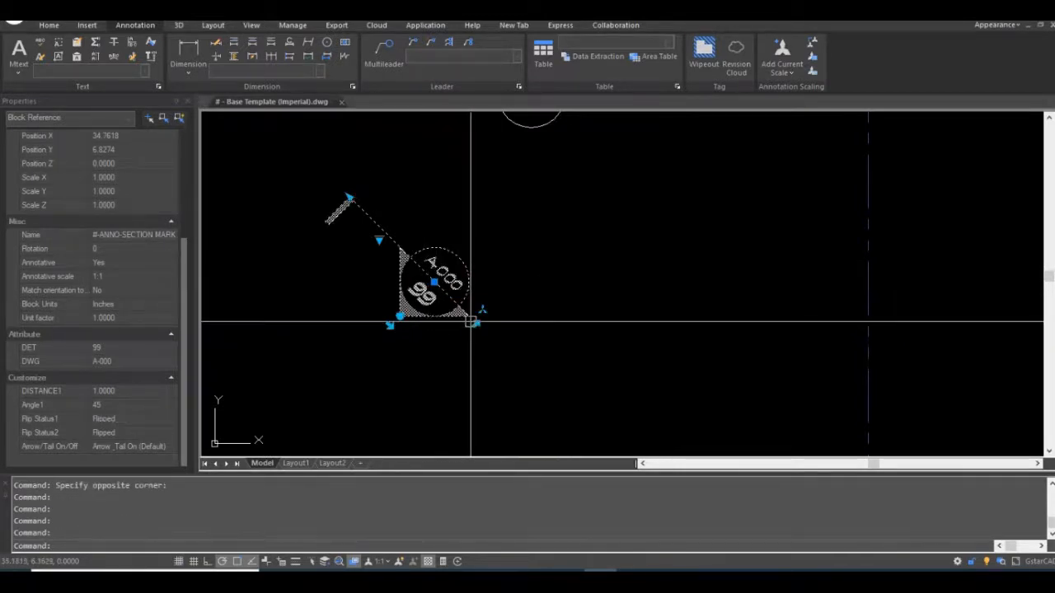
click(476, 323)
click(479, 238)
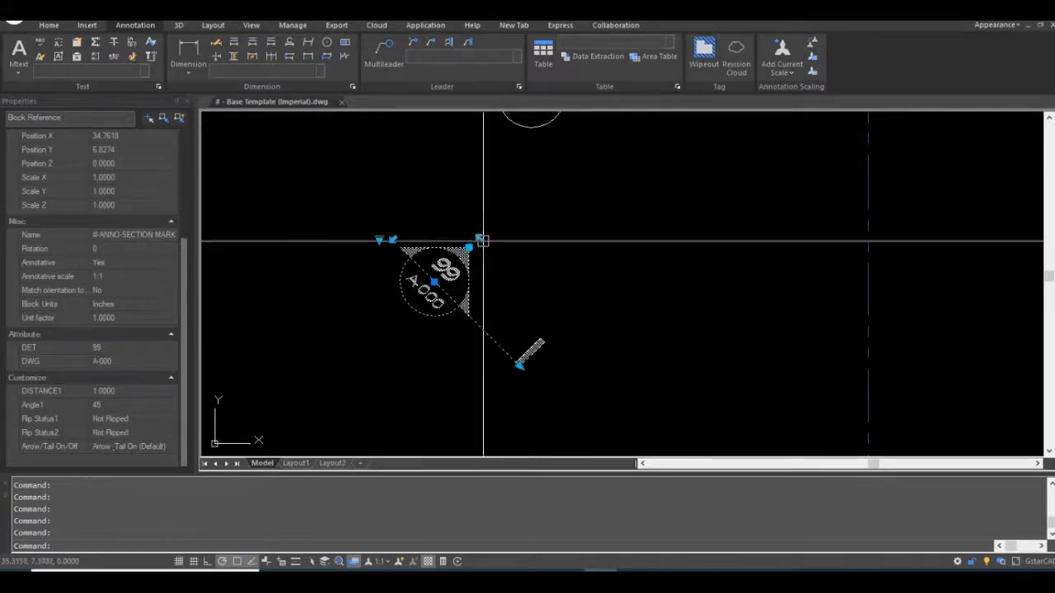
click(479, 238)
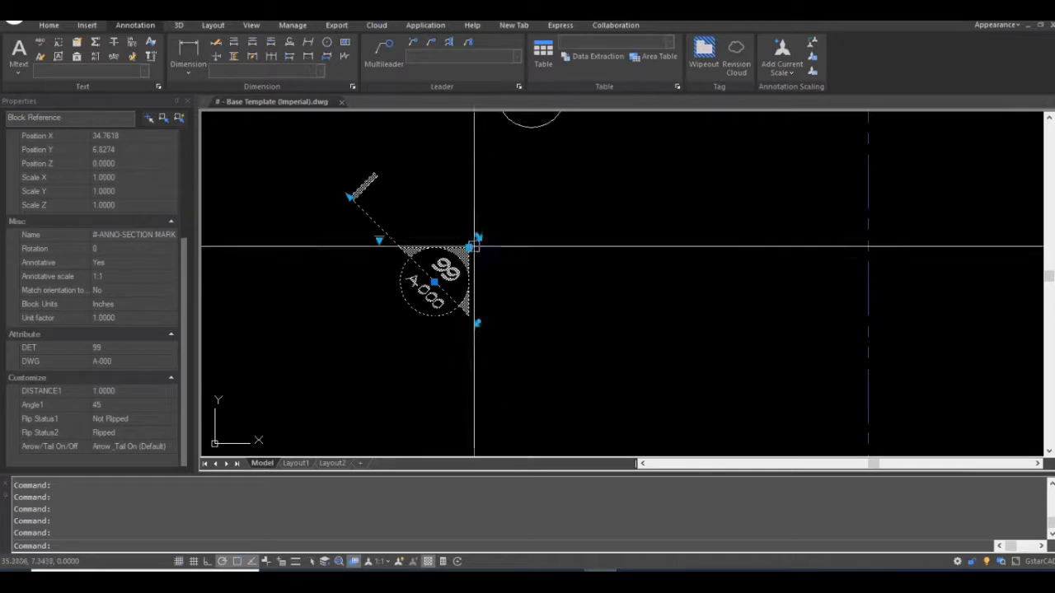
Rotate the copied section mark to 355°, rotate it clockwise so its arrow points to the upper right, and deselect it.
click(470, 247)
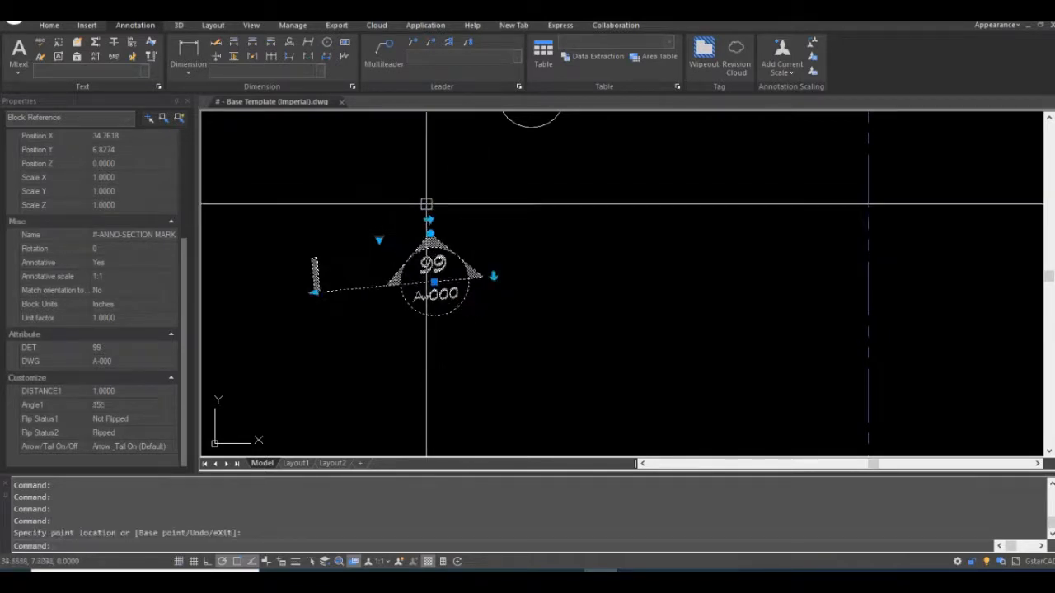
click(429, 230)
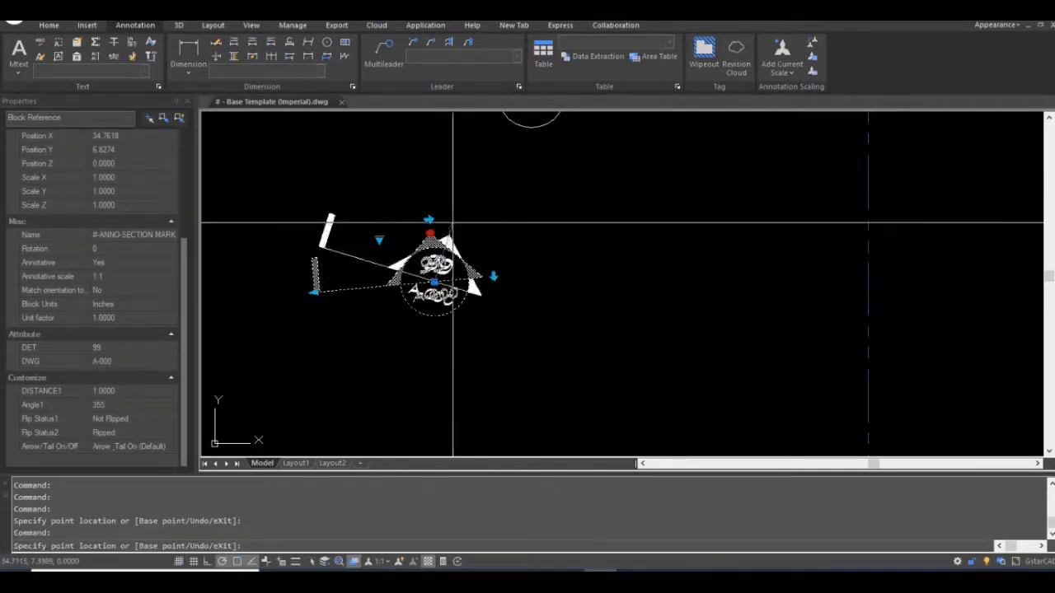
click(477, 221)
mouse_move(477, 222)
middle_down()
mouse_move(487, 203)
mouse_move(467, 261)
mouse_move(489, 263)
mouse_move(468, 293)
middle_up()
key(Escape)
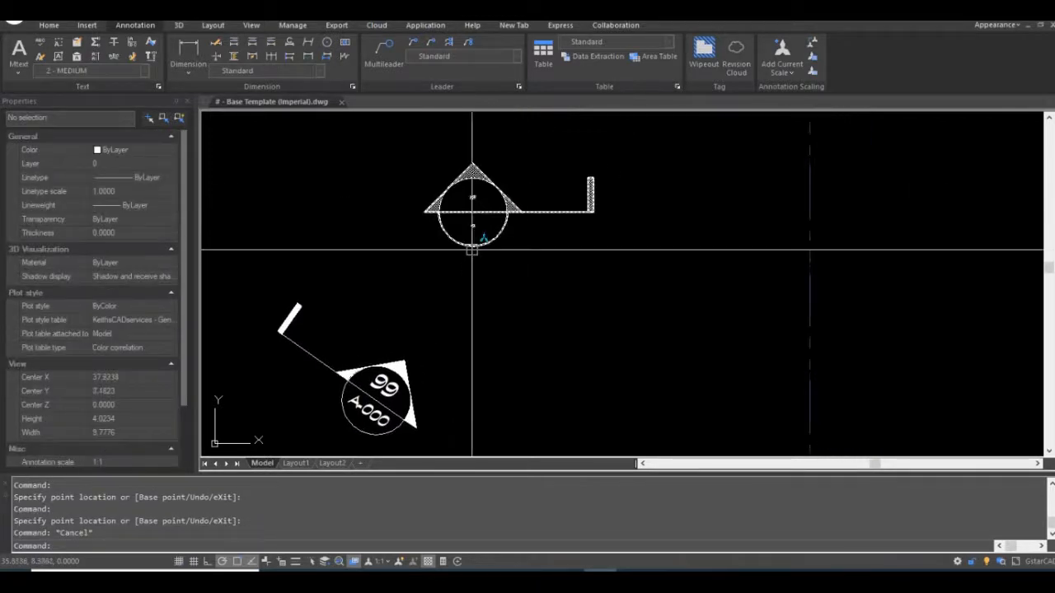
Open the original #-ANNO-SECTION MARK block for editing in the block editor.
click(471, 247)
double_click(472, 246)
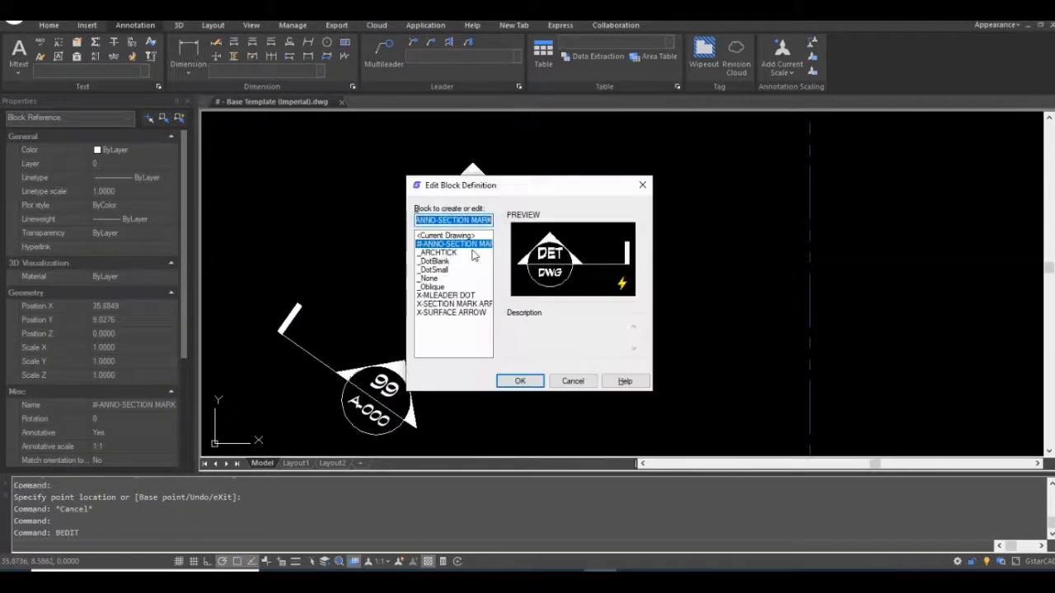
click(520, 381)
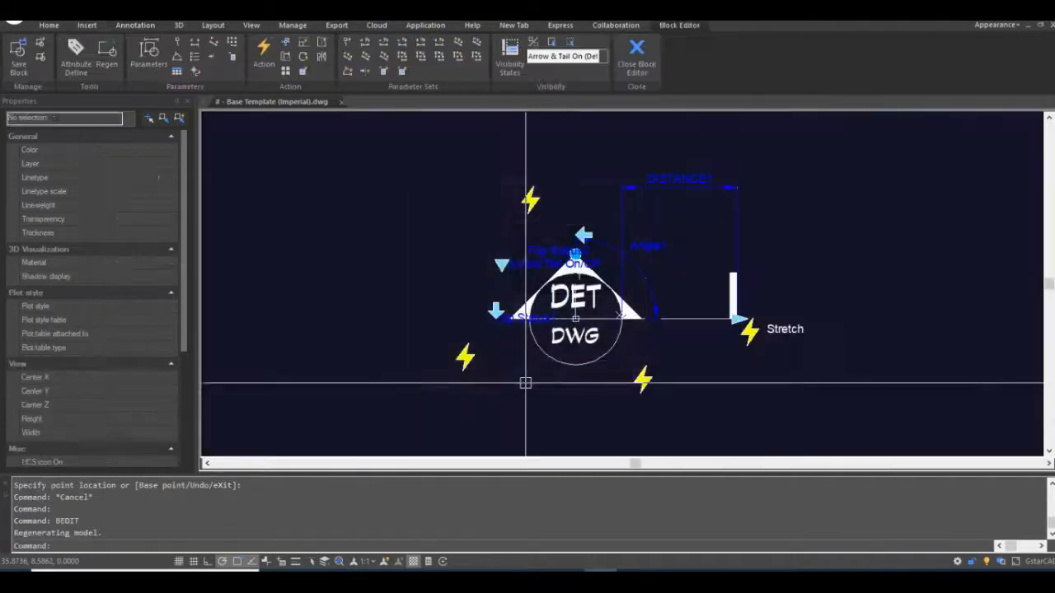
Remove the circle, the DET and DWG attributes and the circle's horizontal centre line from the selection set of the flip action above the arrowhead.
click(532, 200)
scroll(532, 210, up, 3)
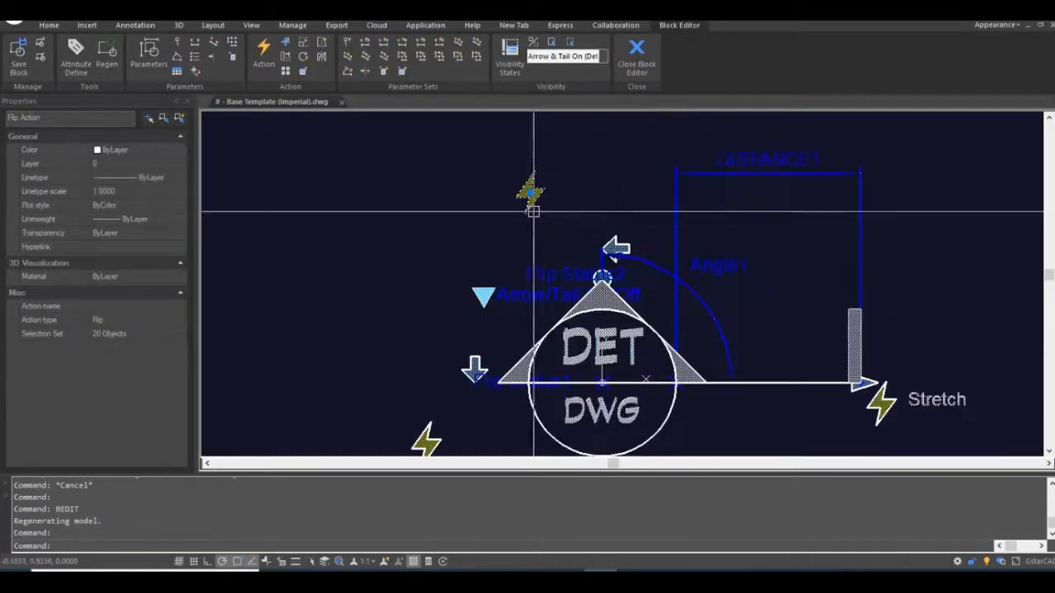
middle_drag(569, 221, 530, 169)
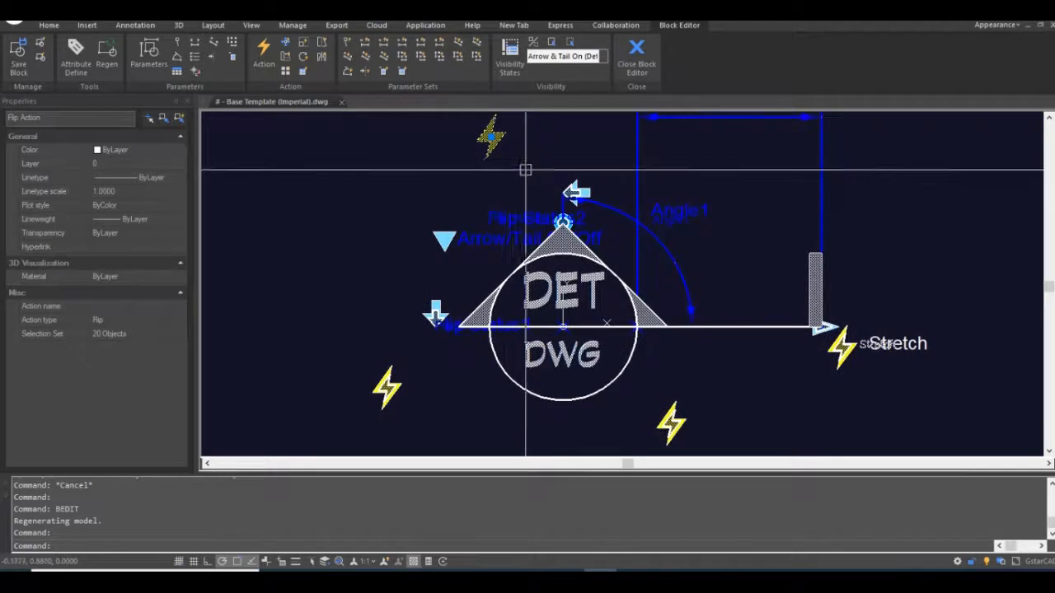
double_click(487, 155)
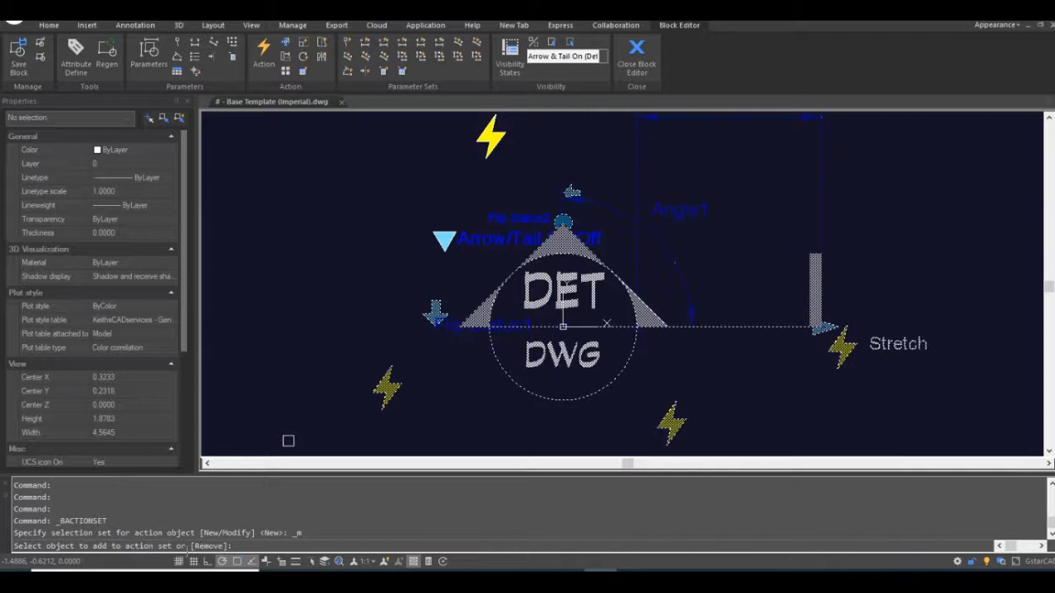
key(Return)
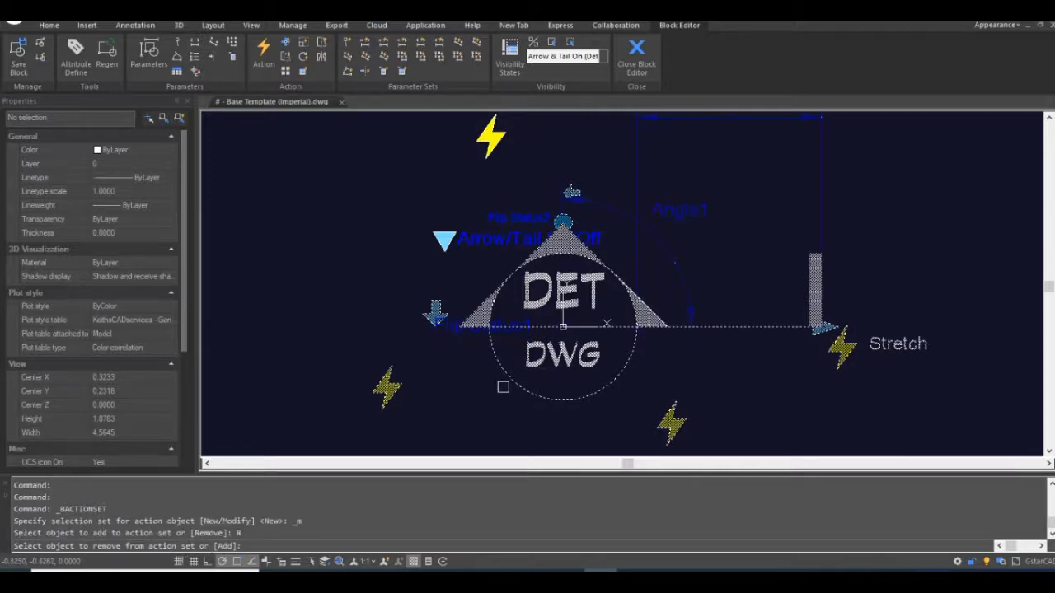
click(511, 380)
click(546, 301)
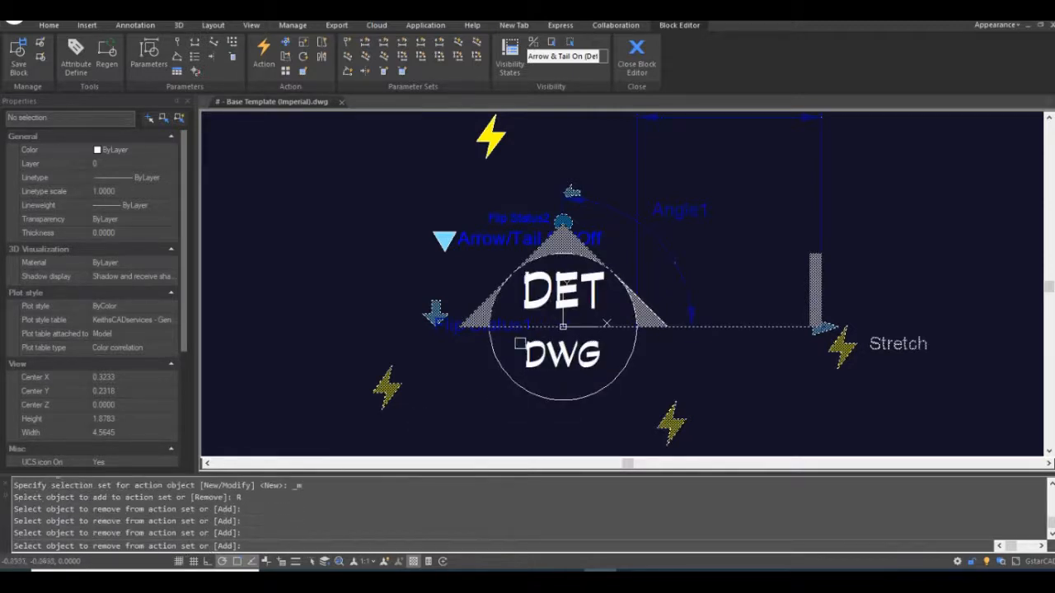
scroll(614, 328, up, 3)
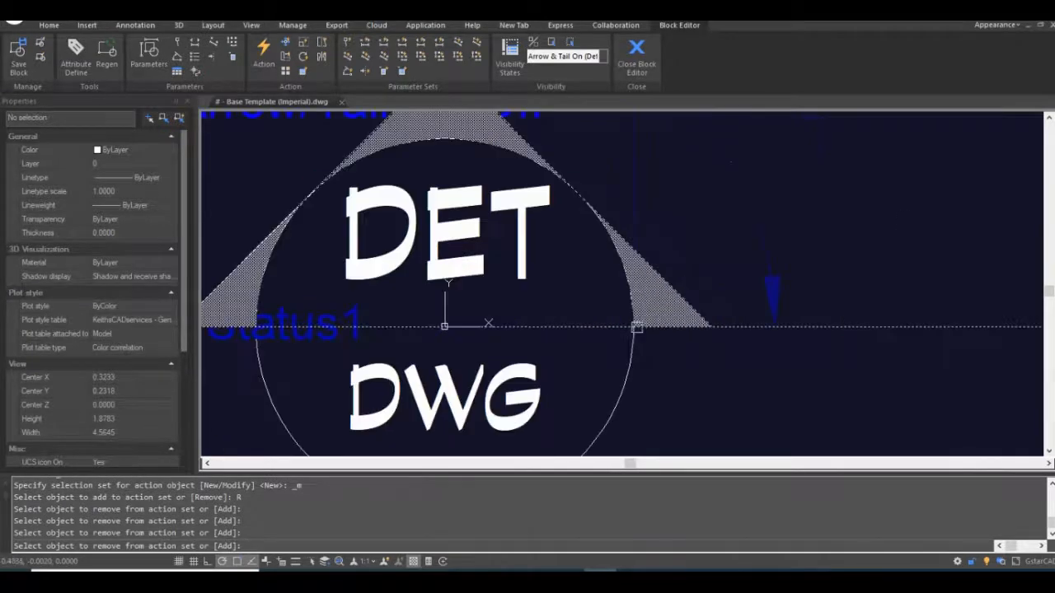
click(597, 327)
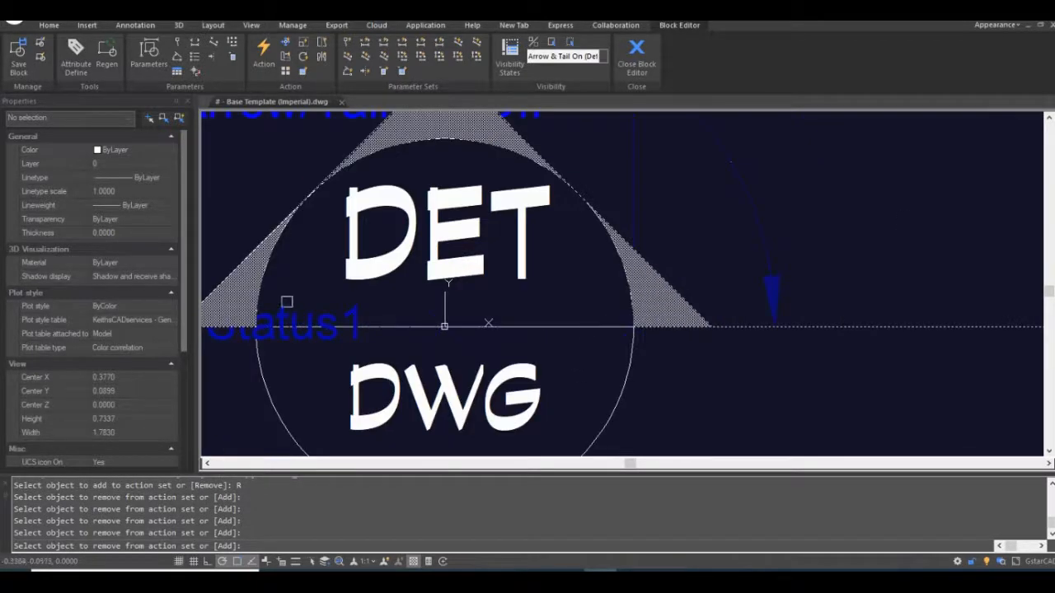
key(Return)
click(395, 327)
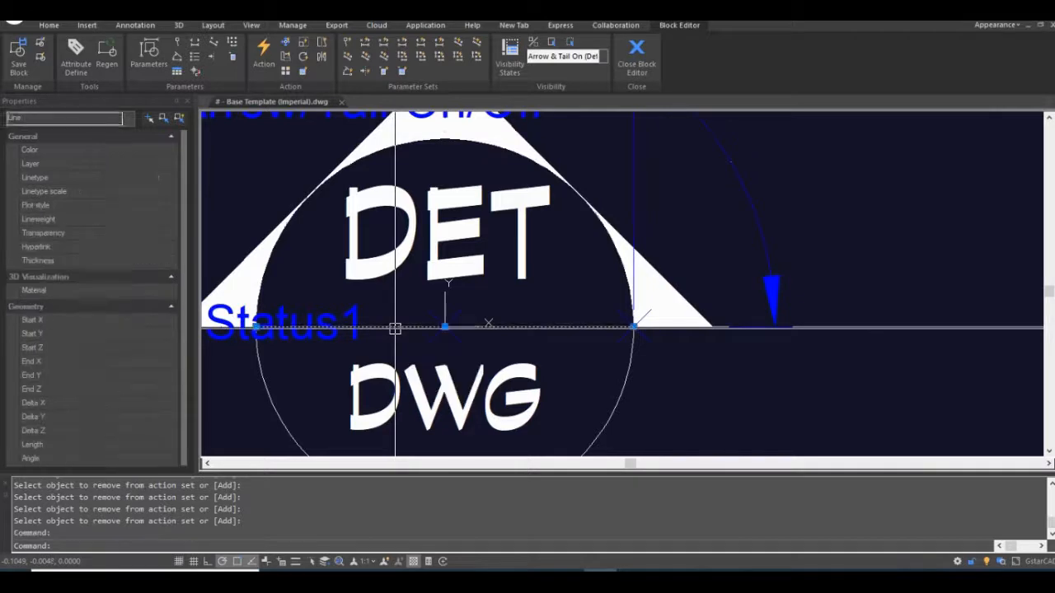
scroll(558, 390, down, 4)
key(Escape)
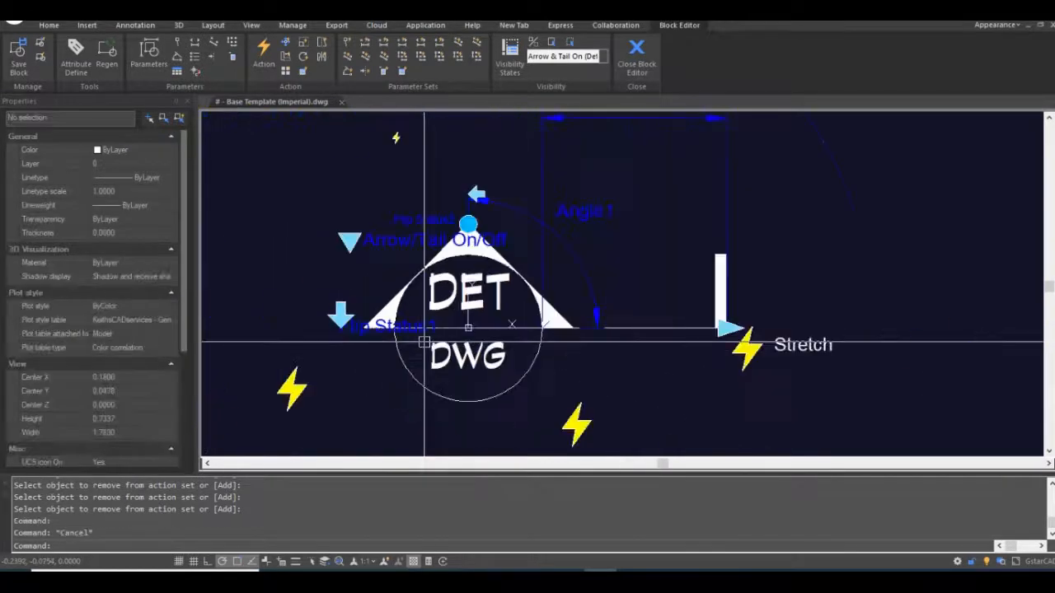
Remove the circle, its centre line and the DET and DWG attributes from the selection set of the flip action at the circle's lower left.
middle_drag(344, 401, 393, 342)
double_click(342, 330)
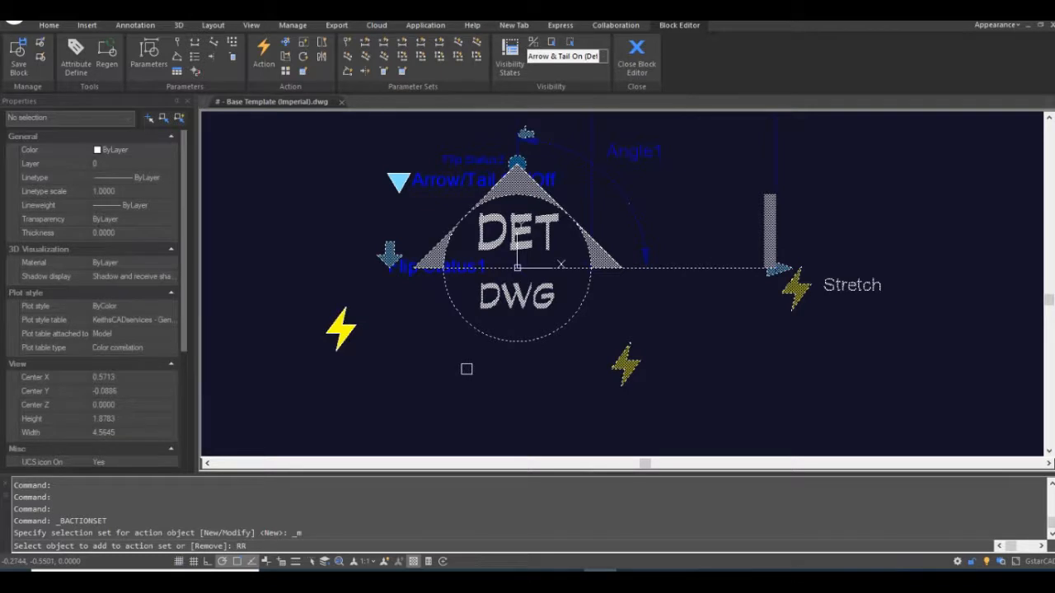
text(R)
key(Return)
click(520, 344)
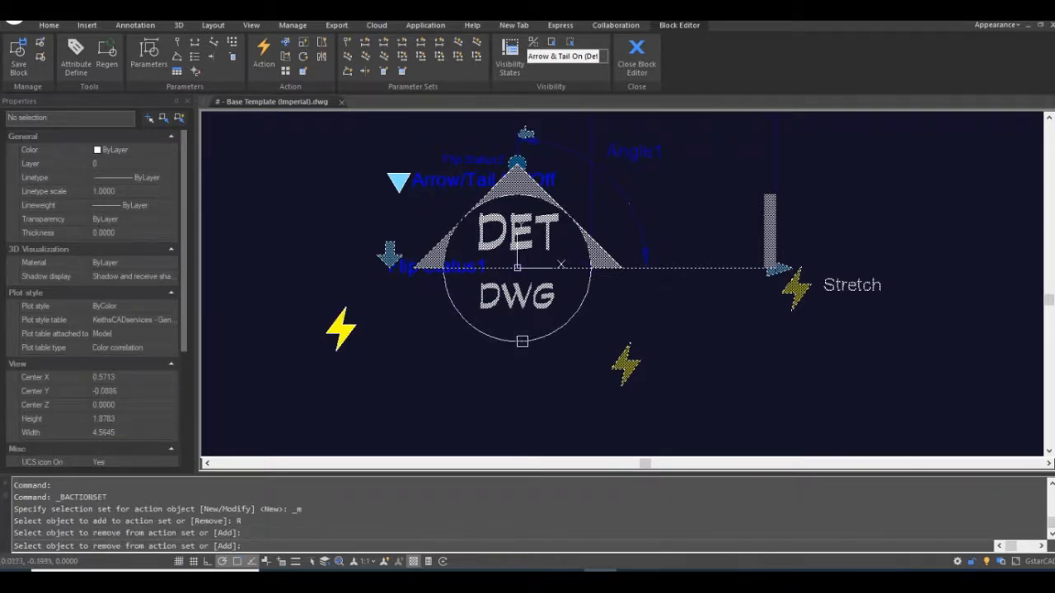
click(521, 313)
scroll(560, 285, up, 3)
click(607, 243)
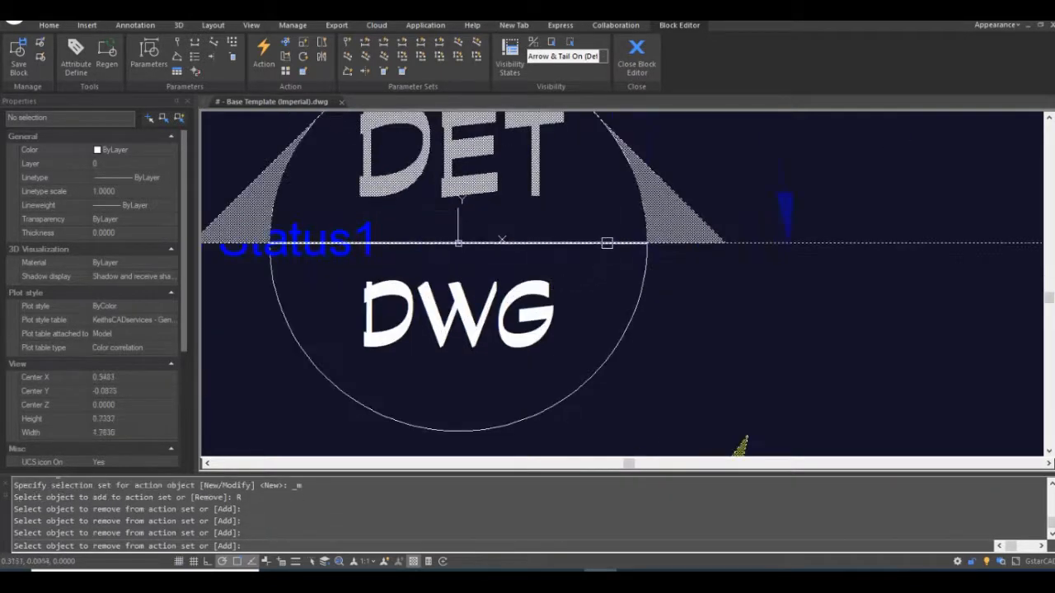
click(533, 189)
scroll(543, 303, down, 3)
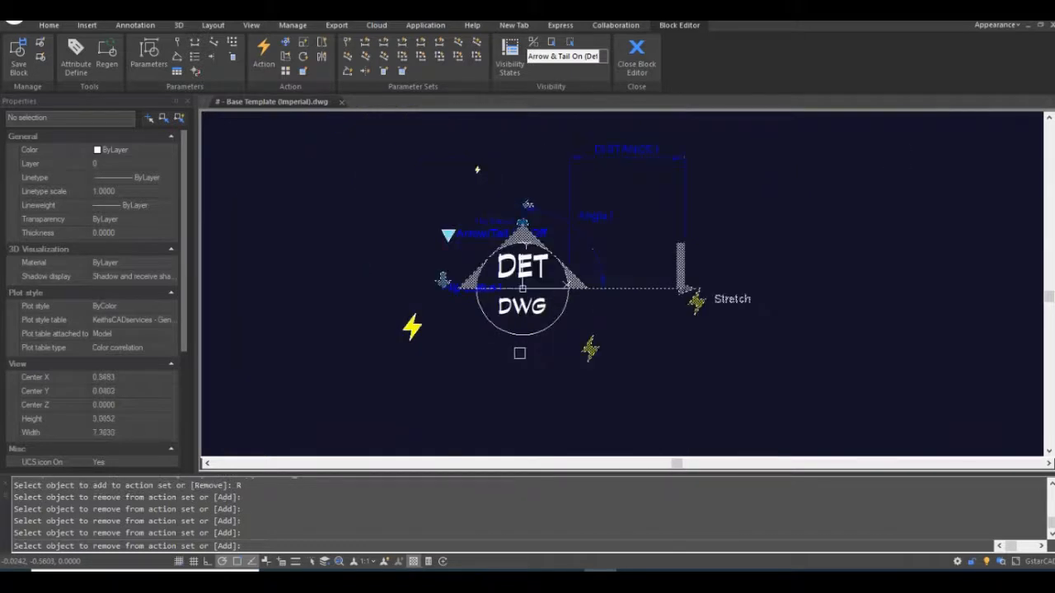
key(Return)
Remove the circle, the DWG and DET attributes and the circle's centre line from the rotate action's selection set.
click(583, 353)
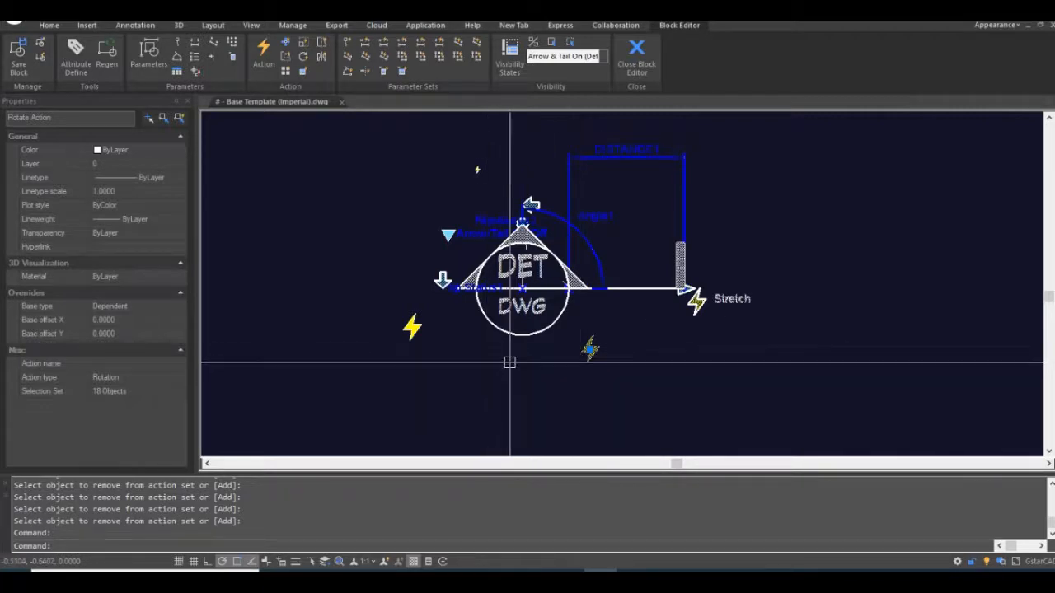
scroll(509, 360, up, 4)
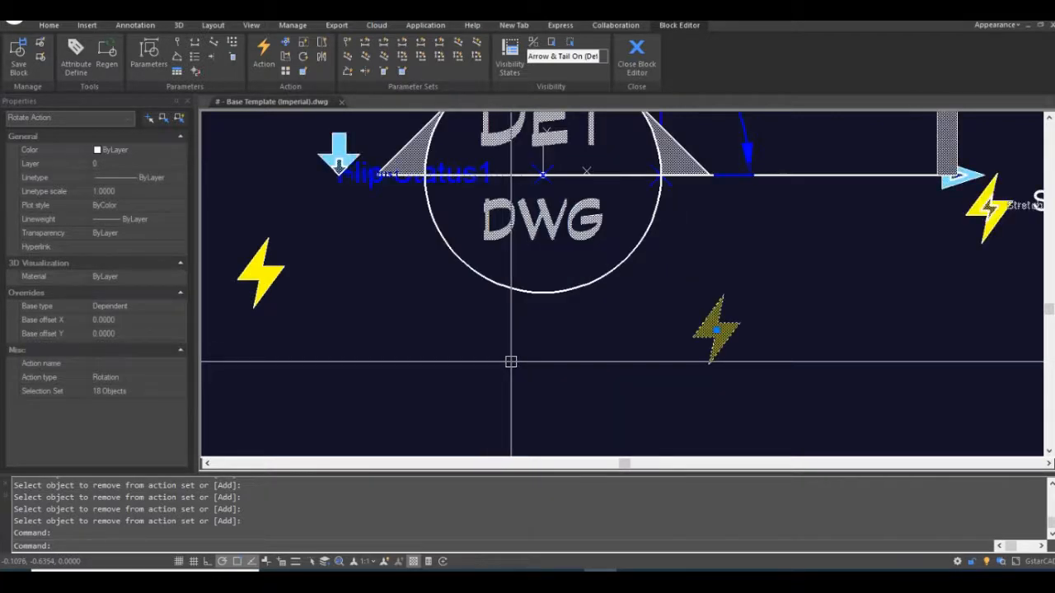
double_click(712, 364)
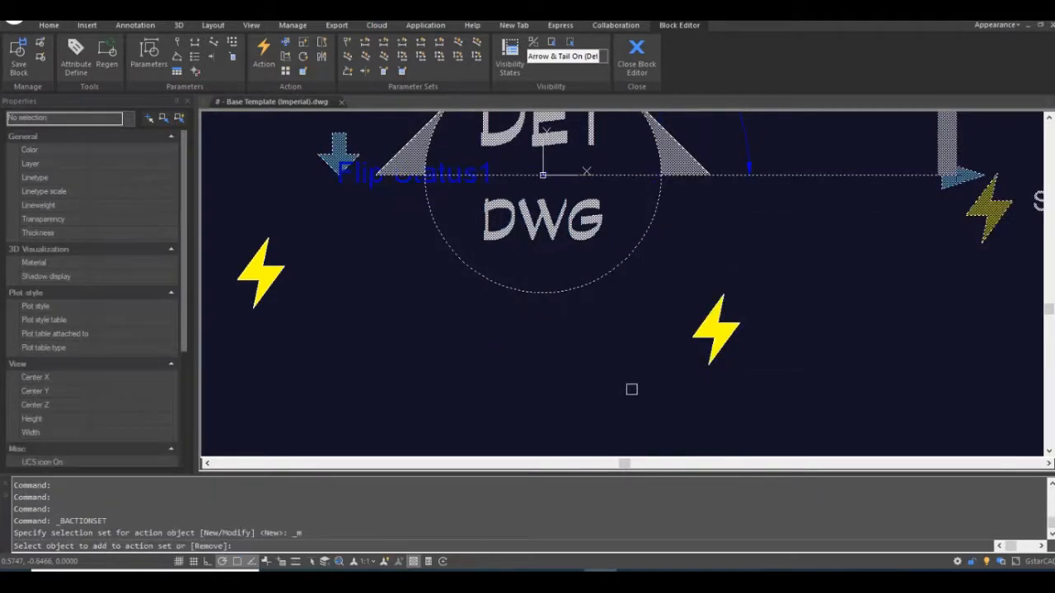
click(535, 292)
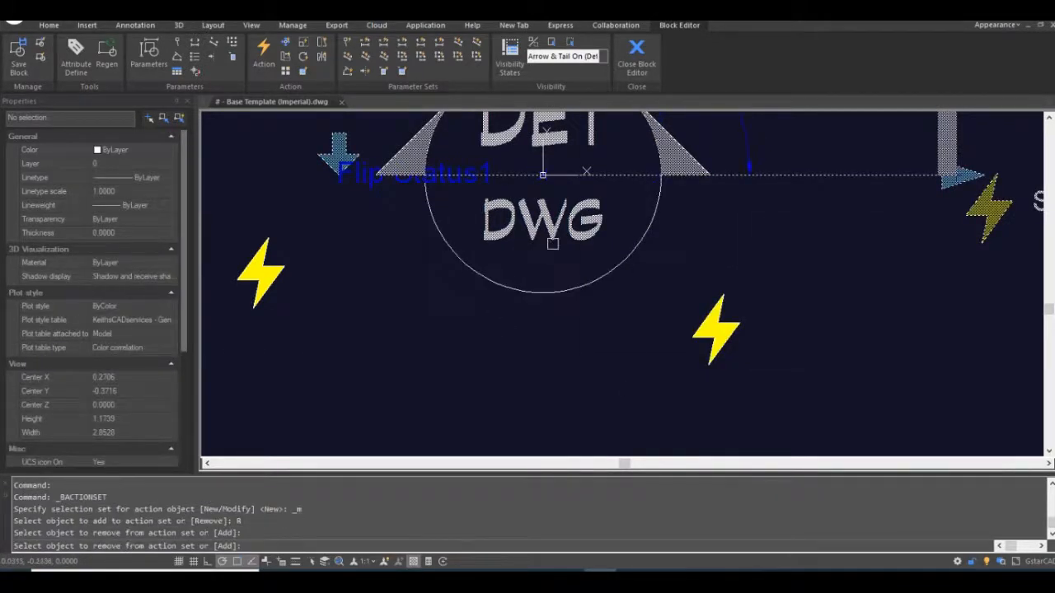
click(550, 237)
middle_drag(564, 142, 540, 273)
click(552, 276)
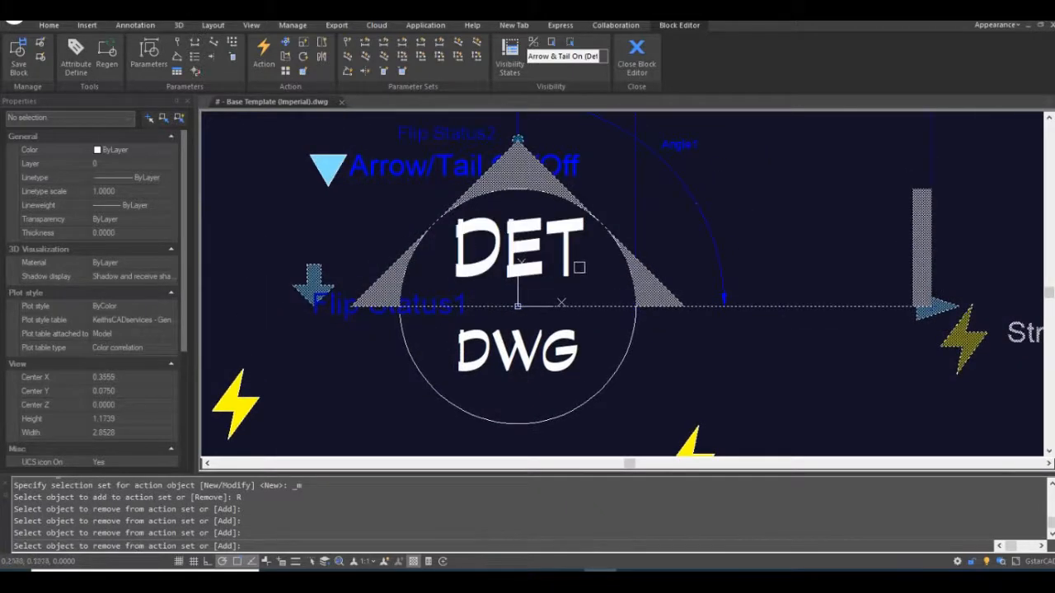
click(592, 309)
key(Return)
Close the block editor, saving the changes and updating all references of the section mark block.
scroll(594, 275, down, 1)
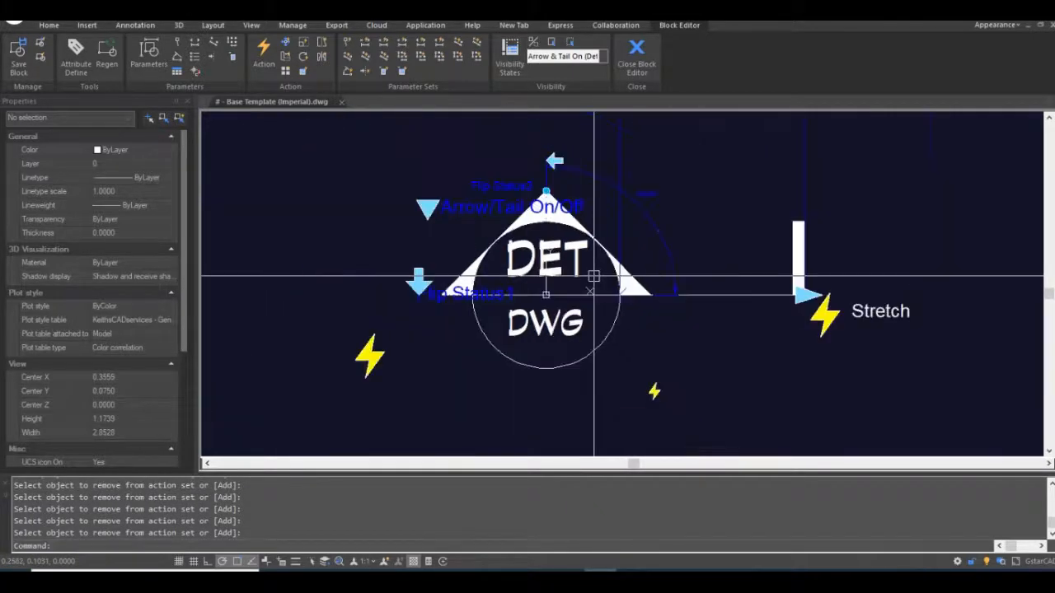
click(633, 59)
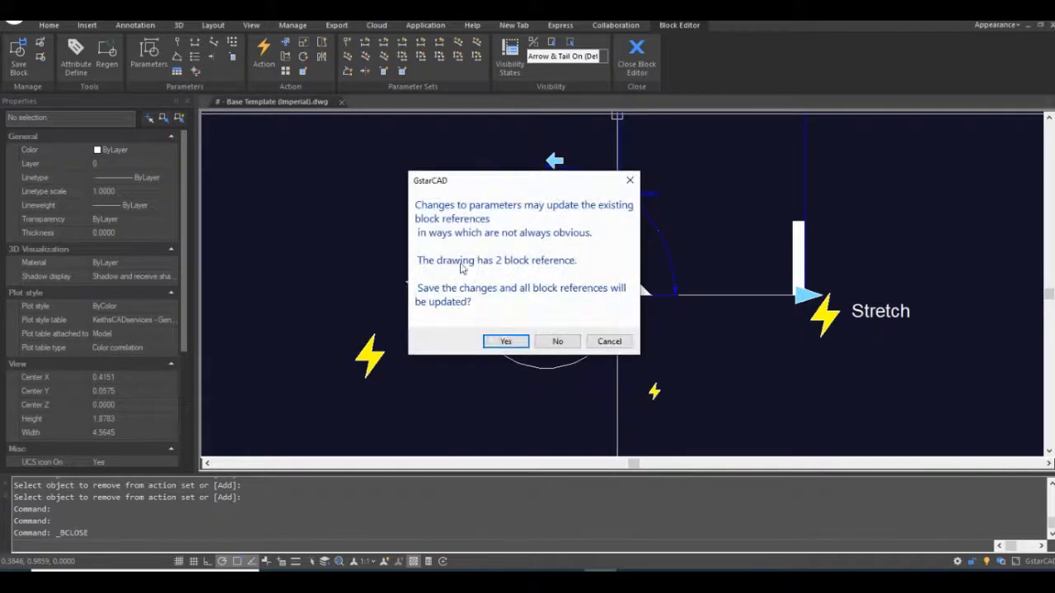
click(505, 342)
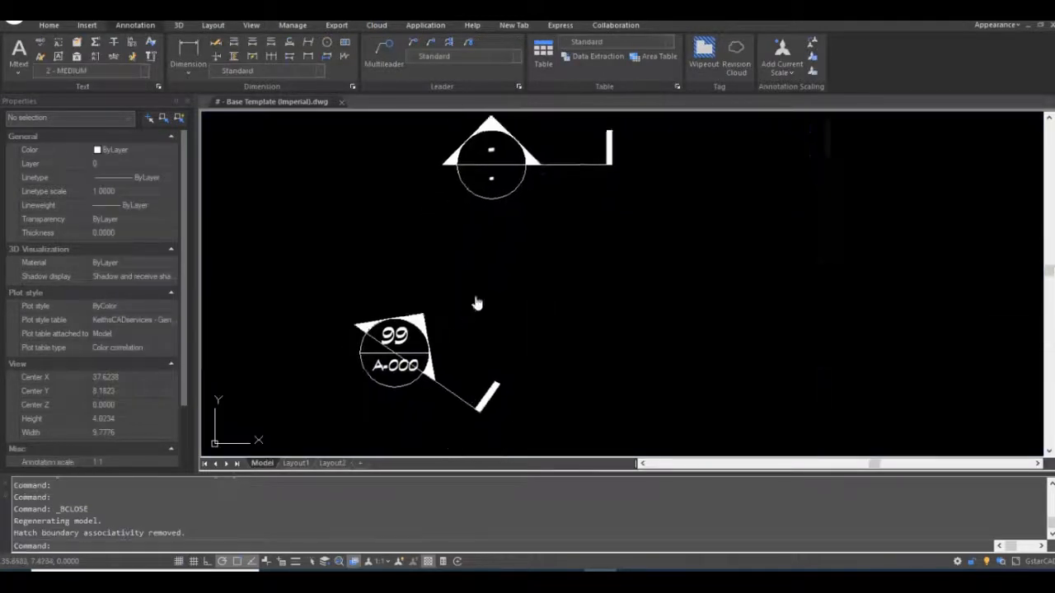
Test the rotation of the lower 99 / A-000 section mark by swinging its arrow and tail counterclockwise and back clockwise.
click(444, 330)
middle_drag(453, 352, 438, 300)
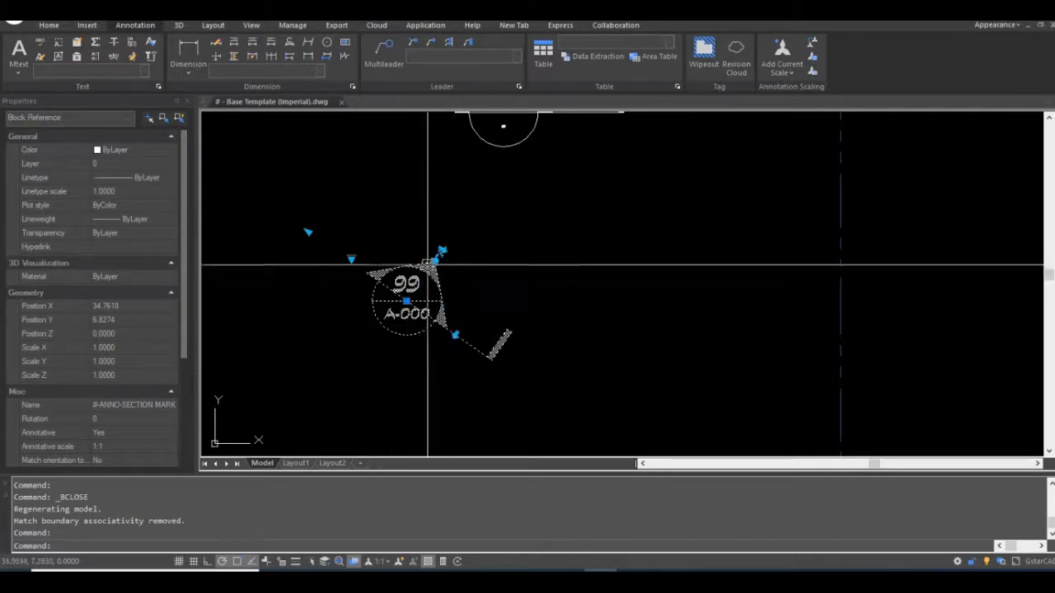
click(434, 261)
click(382, 244)
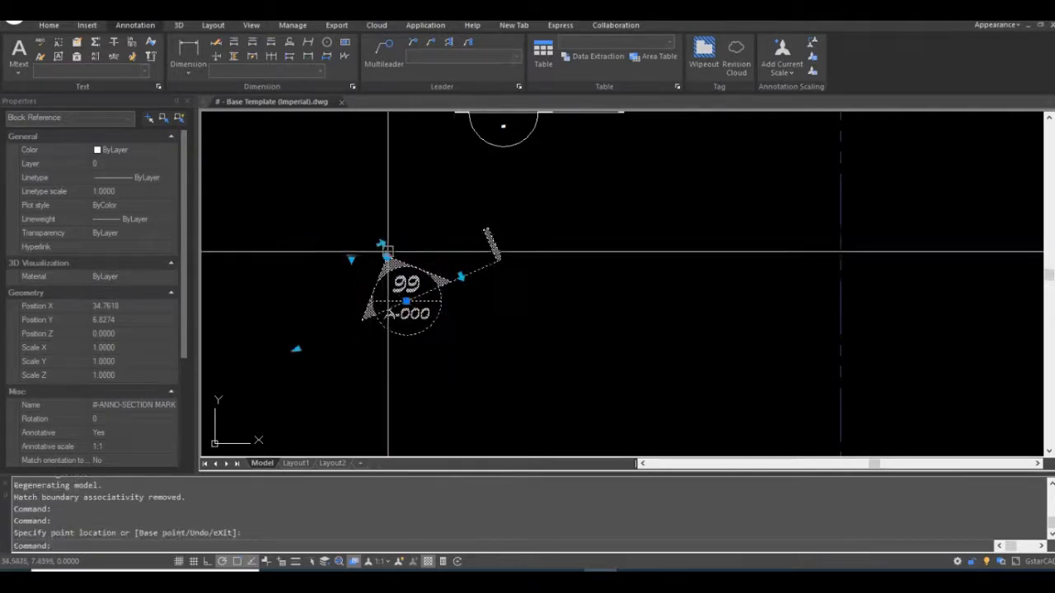
click(388, 256)
click(454, 259)
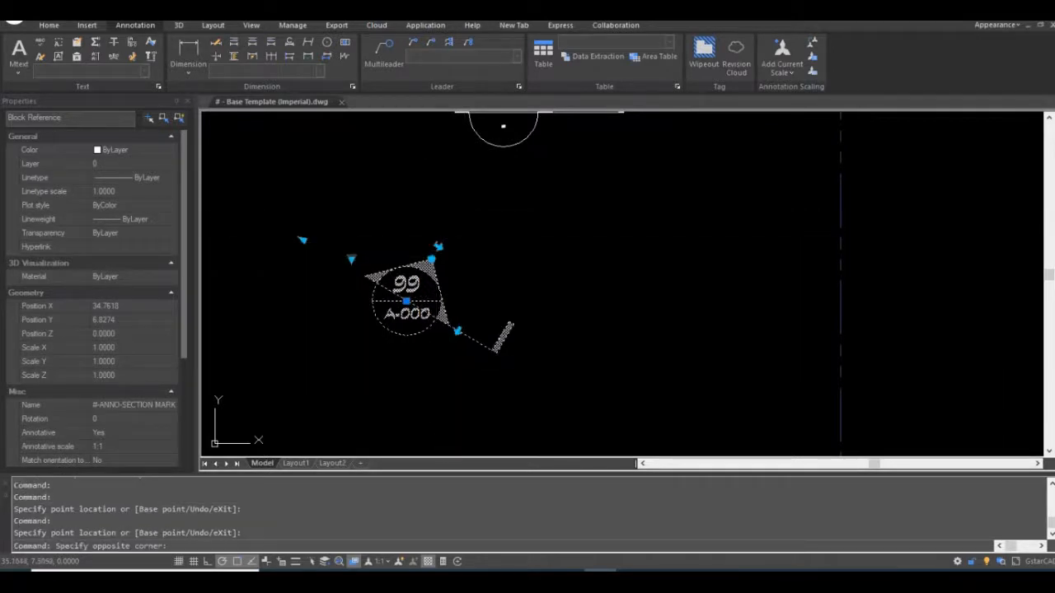
Test flipping the lower section mark's tail to the opposite side of its circle and back.
click(445, 239)
click(438, 247)
click(438, 247)
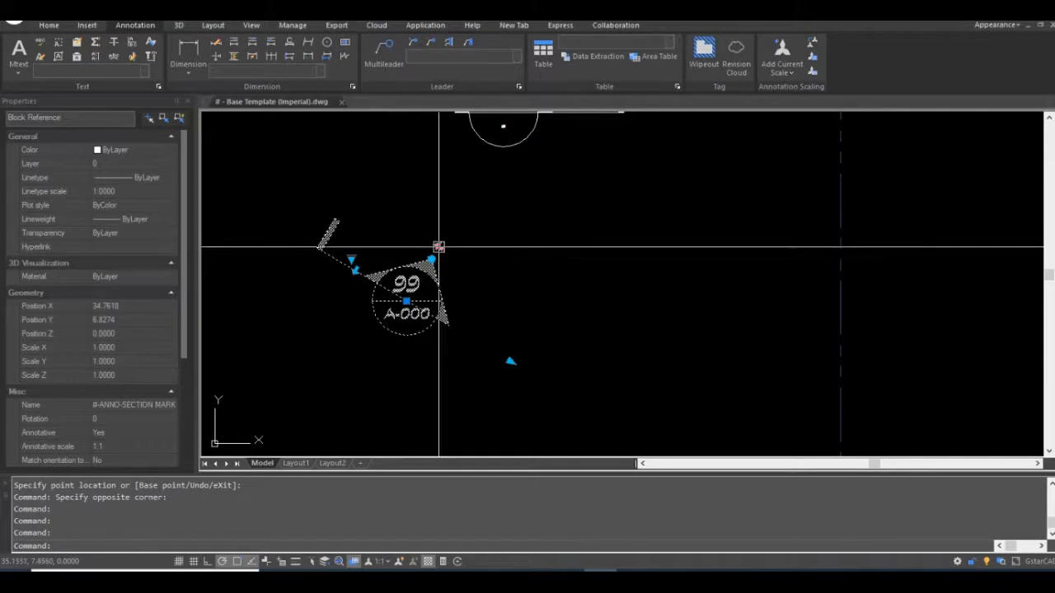
click(438, 246)
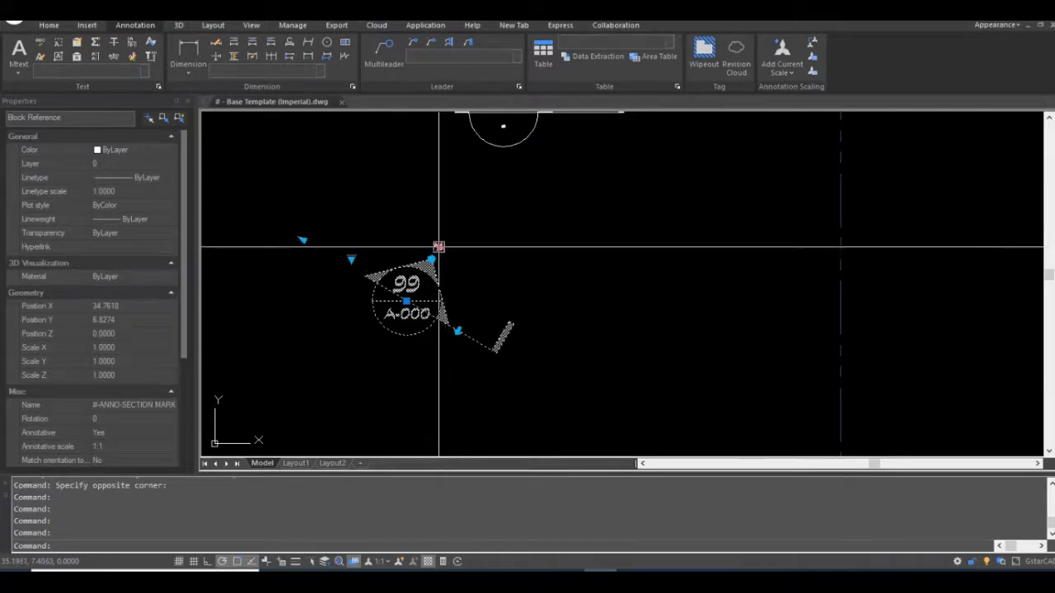
Test flipping the original upper section mark so its arrowhead points down, and flip it back to point up.
scroll(453, 239, down, 3)
middle_drag(465, 249, 466, 263)
click(461, 221)
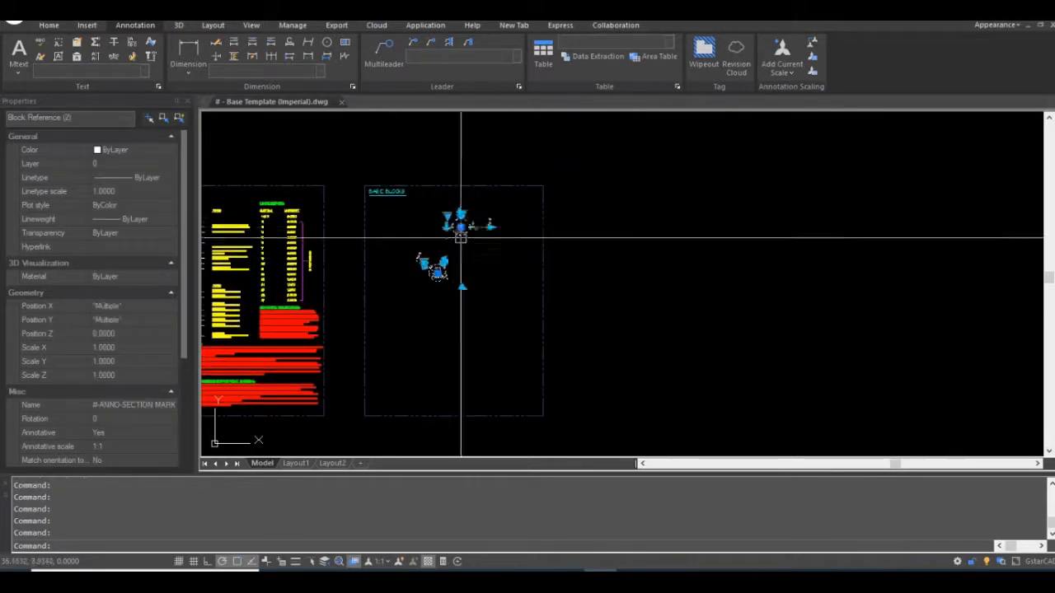
scroll(477, 227, up, 2)
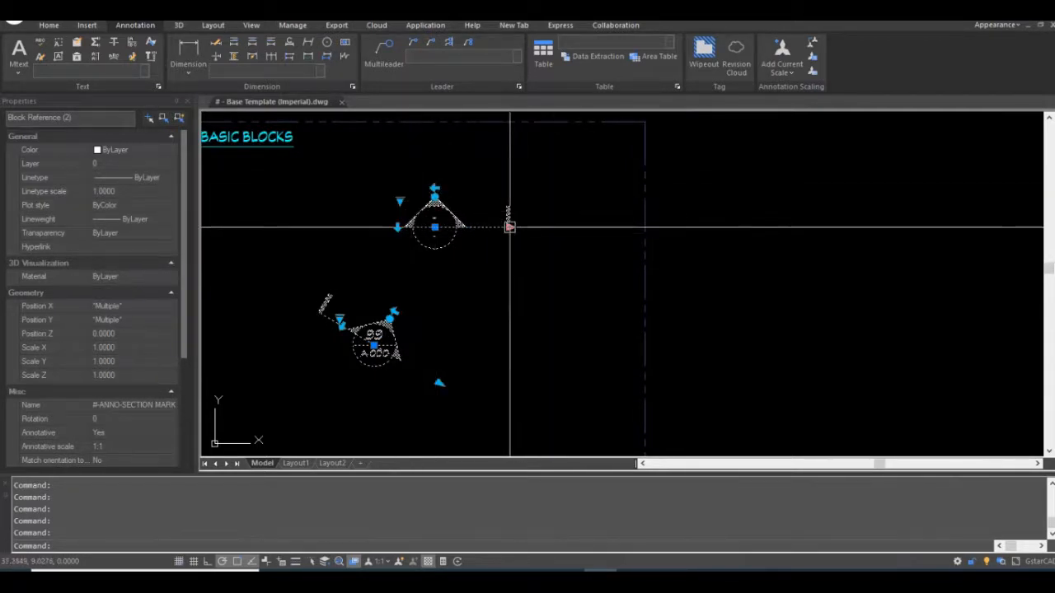
click(434, 190)
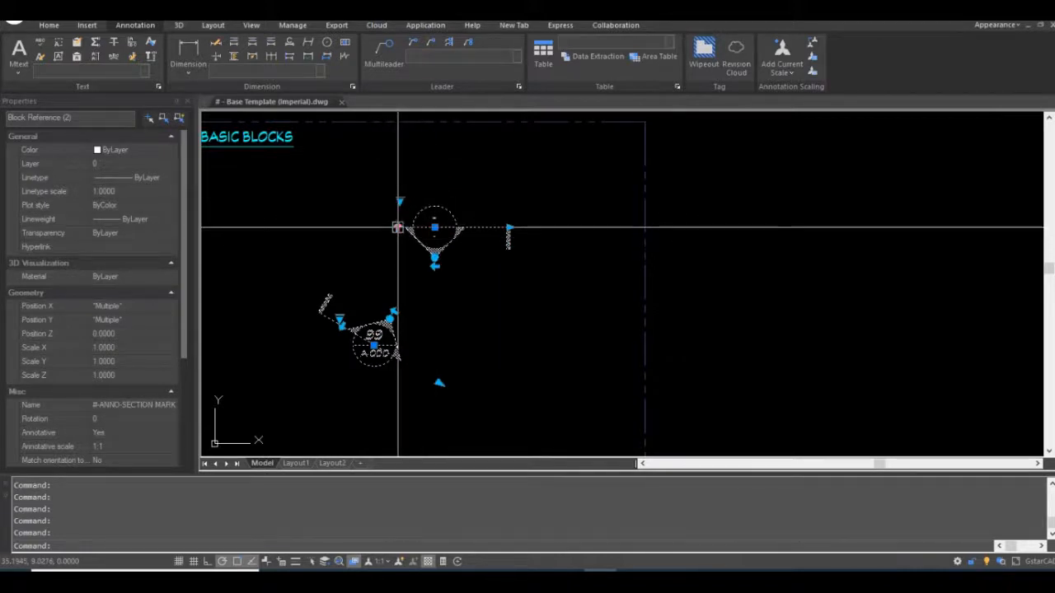
click(399, 228)
key(Escape)
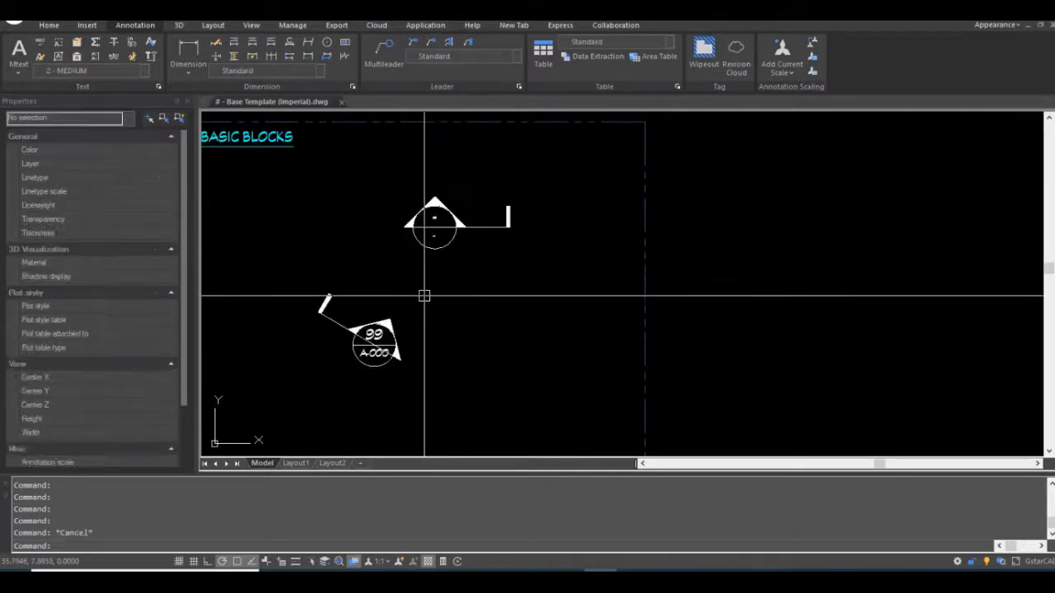
key(Escape)
Test the tail length of the lower 99 / A-000 section mark by pulling its tail end in toward the circle.
drag(424, 296, 388, 328)
scroll(388, 328, up, 4)
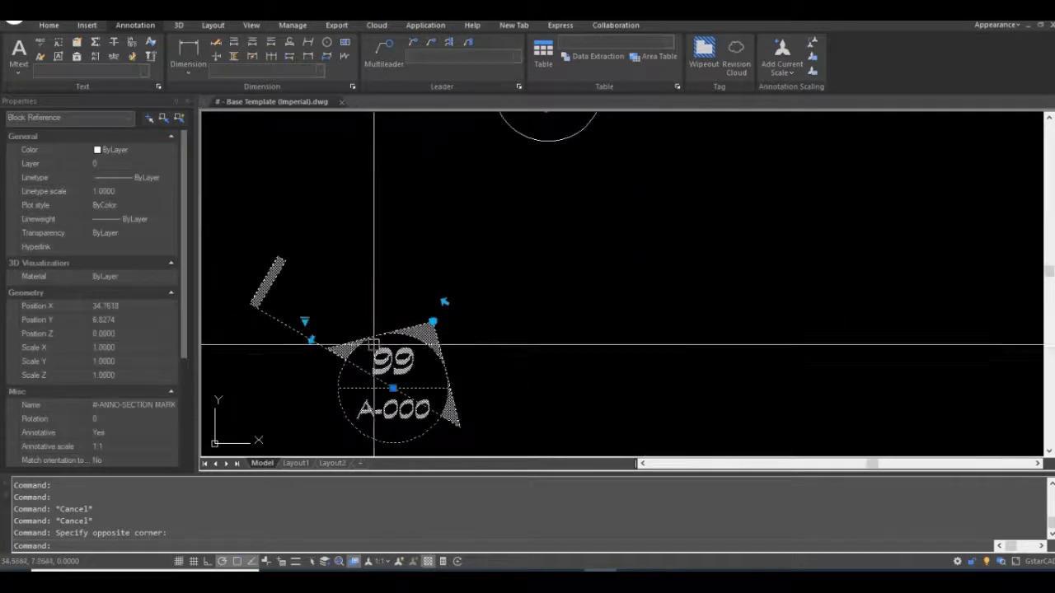
scroll(367, 321, down, 4)
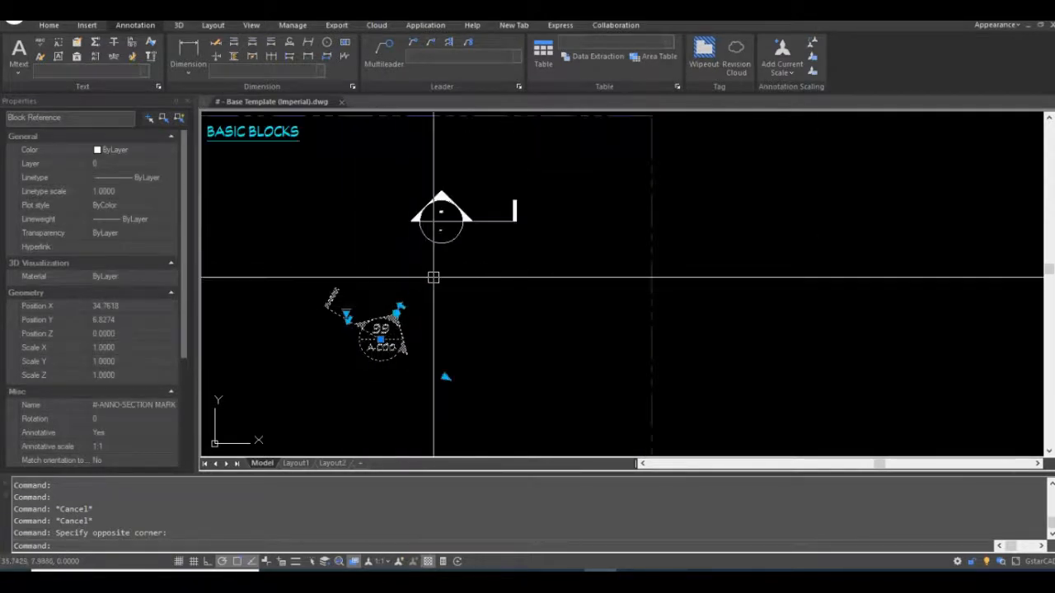
key(Escape)
key(Escape)
click(338, 312)
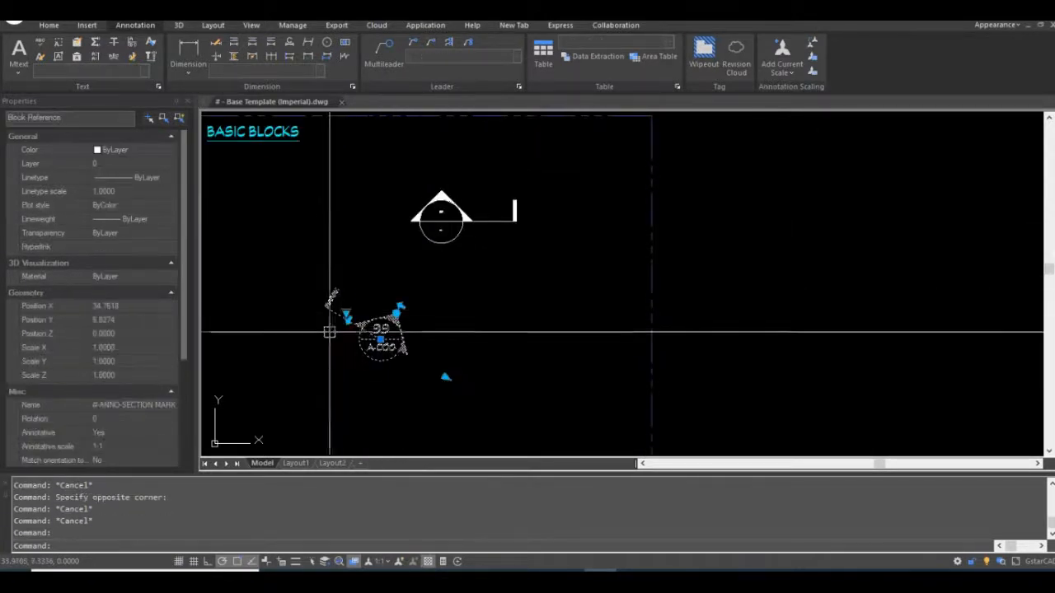
scroll(453, 383, up, 3)
click(426, 366)
click(381, 331)
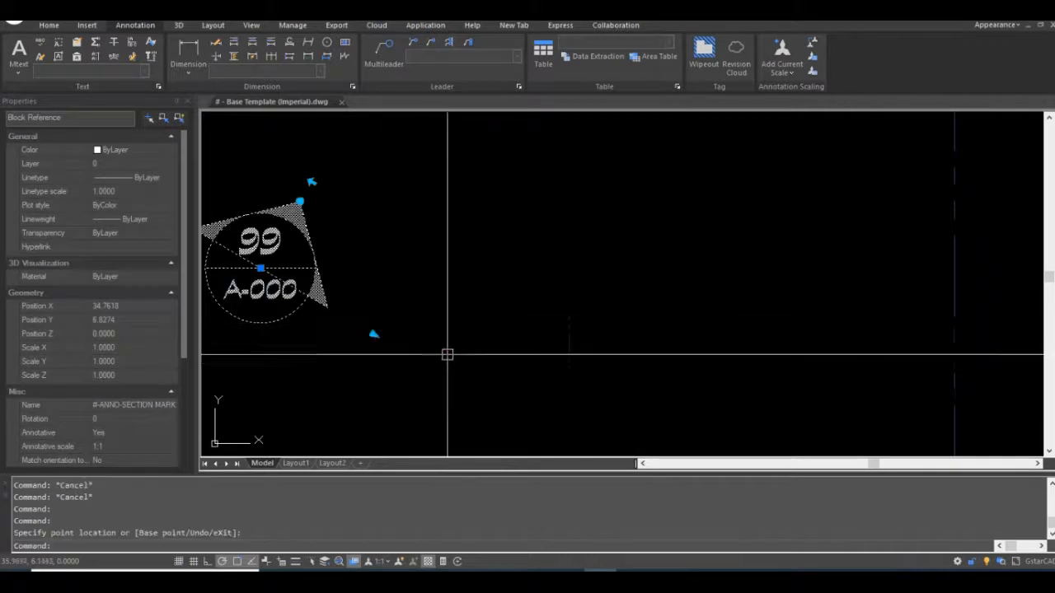
scroll(441, 322, down, 3)
Erase the lower section mark and place a fresh copy of the original section mark below it.
text(e)
key(Return)
click(435, 251)
text(c)
key(Return)
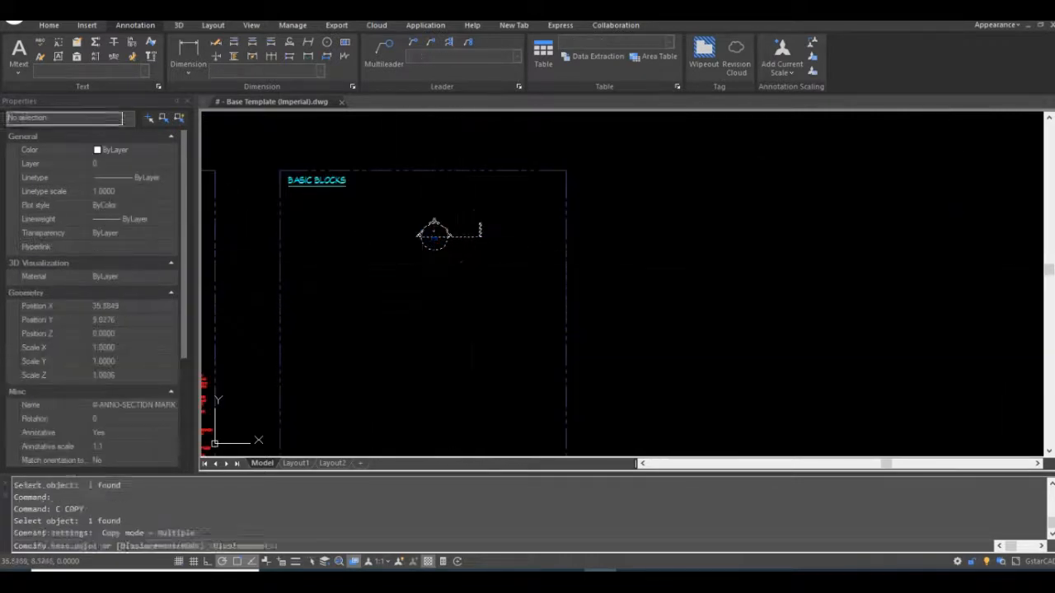
click(463, 261)
click(390, 347)
scroll(358, 341, up, 3)
key(Escape)
key(Escape)
Test both flips on the new section mark copy, leaving its arrowhead up and its tail left of the circle.
click(396, 306)
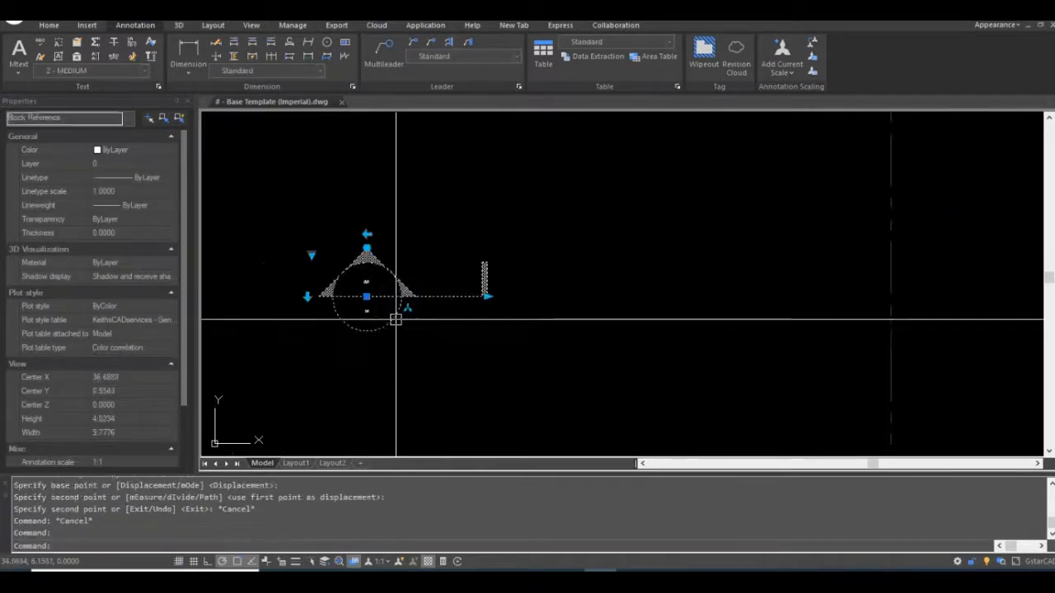
click(308, 296)
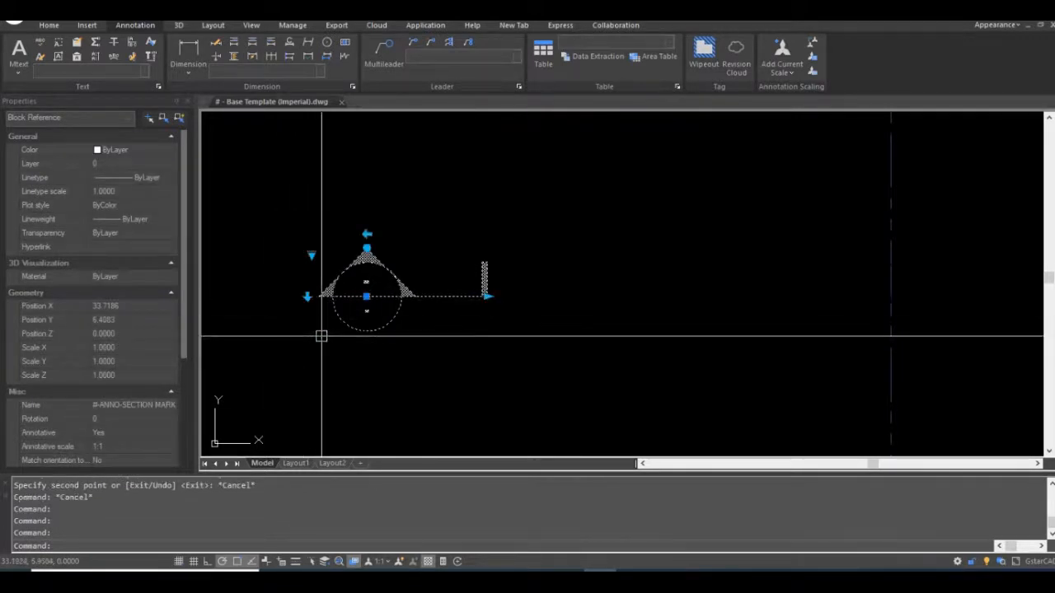
key(Escape)
key(Escape)
click(369, 317)
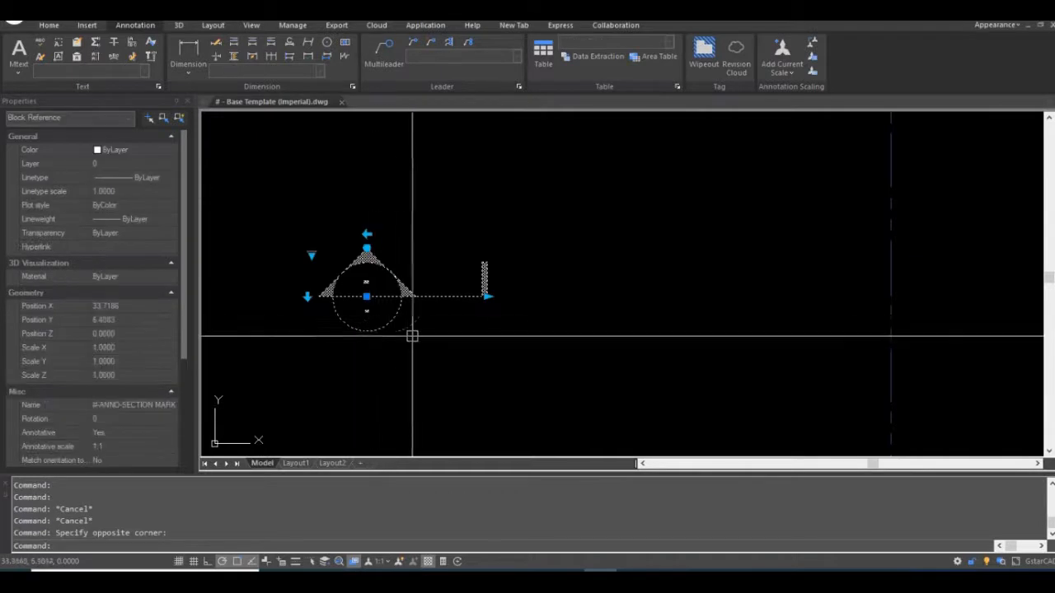
click(366, 234)
middle_drag(370, 202, 489, 215)
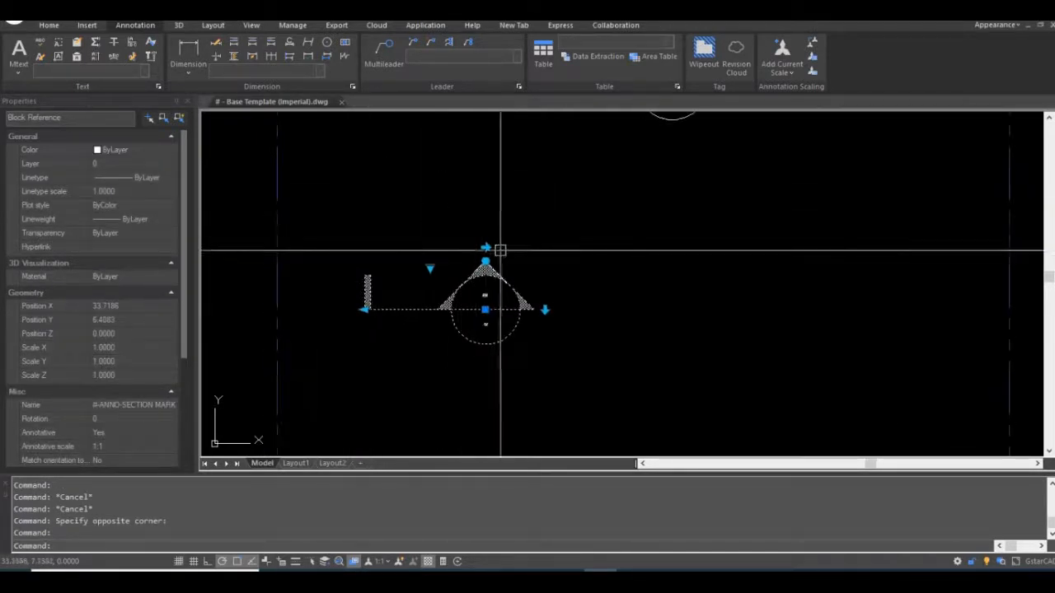
click(486, 247)
click(486, 247)
Rotate the copy's arrow toward the upper right, shift the mark slightly and lengthen its tail outward.
click(485, 260)
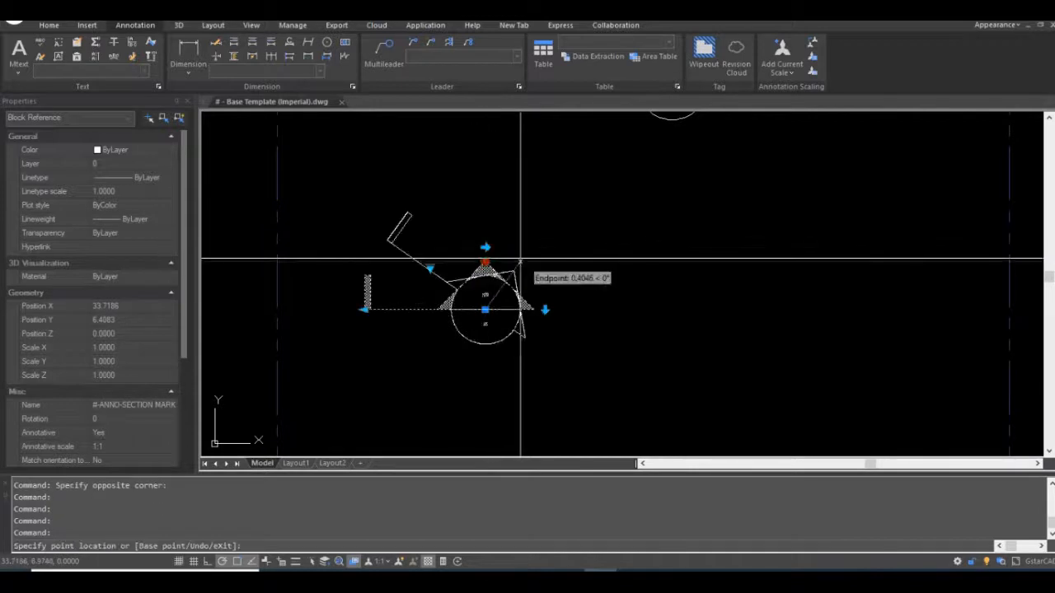
click(520, 257)
drag(392, 244, 380, 237)
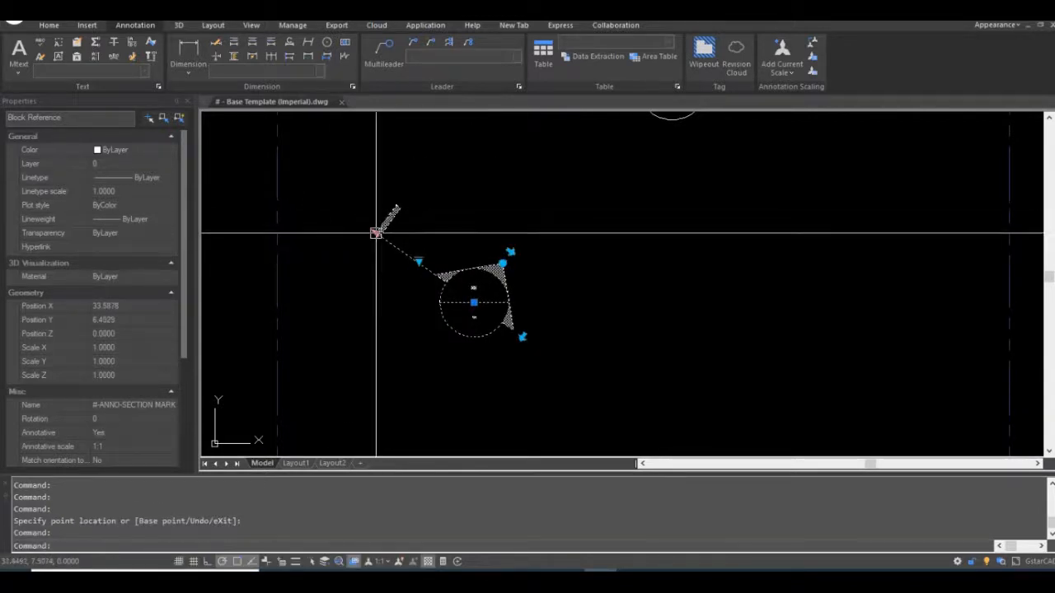
click(373, 233)
click(329, 207)
Flip the copy's arrowhead to the other side of its tail line and rotate it to point toward the lower left.
scroll(383, 252, down, 2)
click(470, 307)
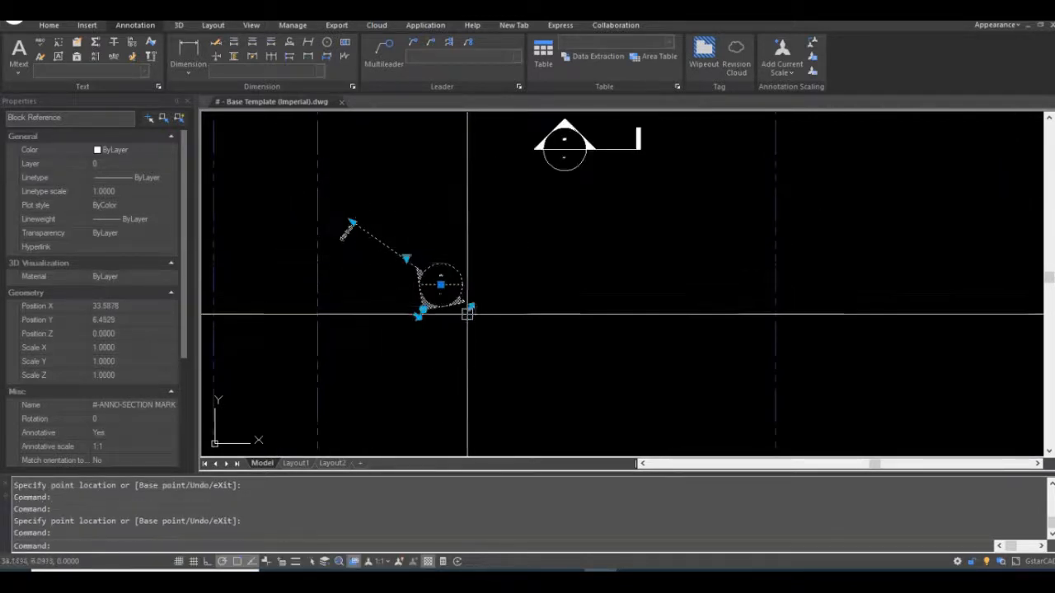
click(422, 310)
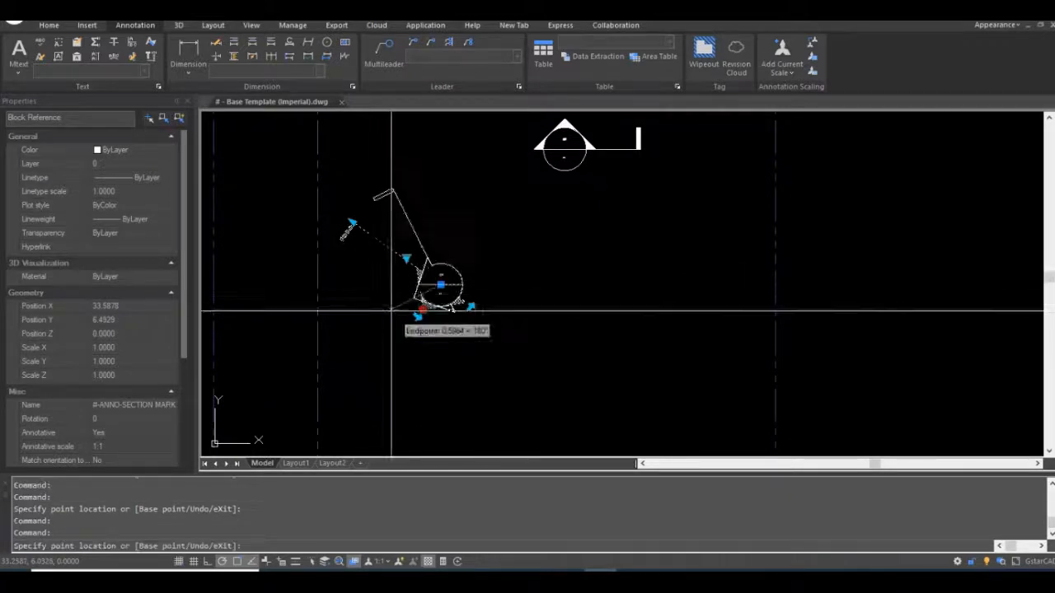
click(391, 309)
middle_drag(393, 227, 384, 254)
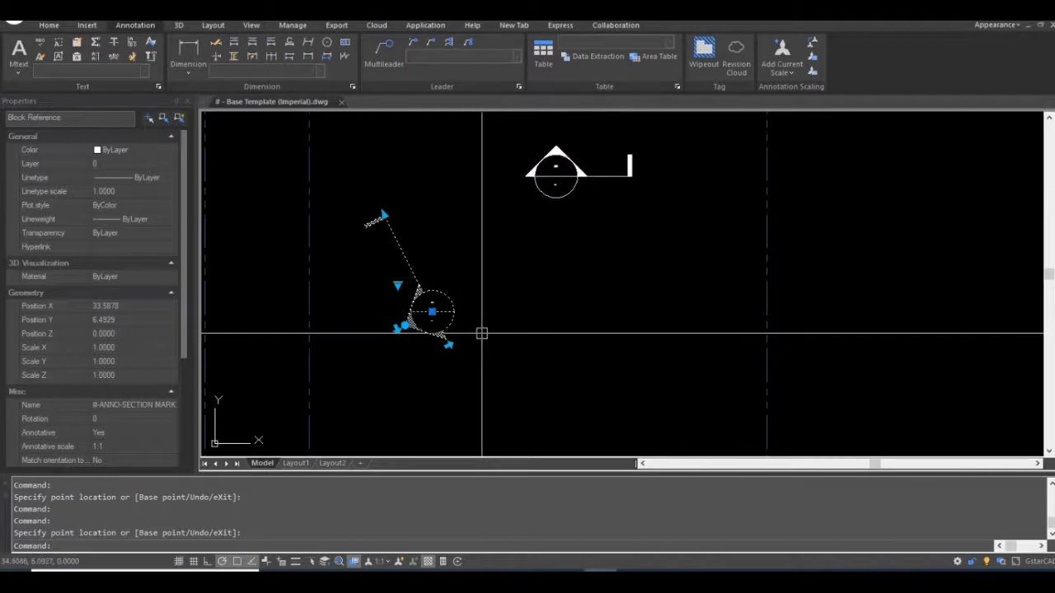
Set the section mark copy's DET attribute to 1 and its DWG attribute to S-000.
scroll(473, 323, up, 2)
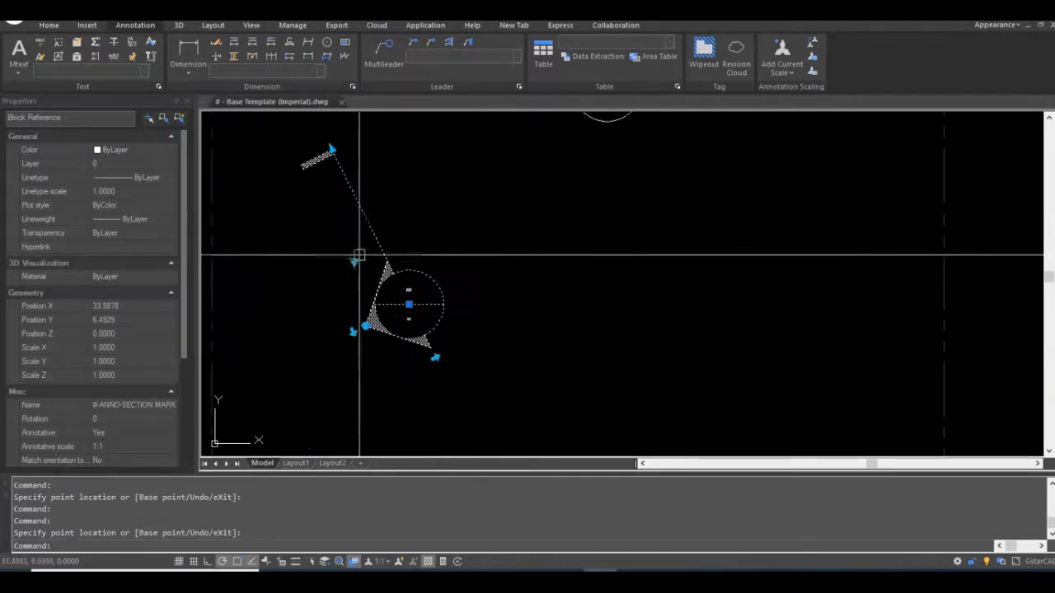
scroll(423, 301, up, 2)
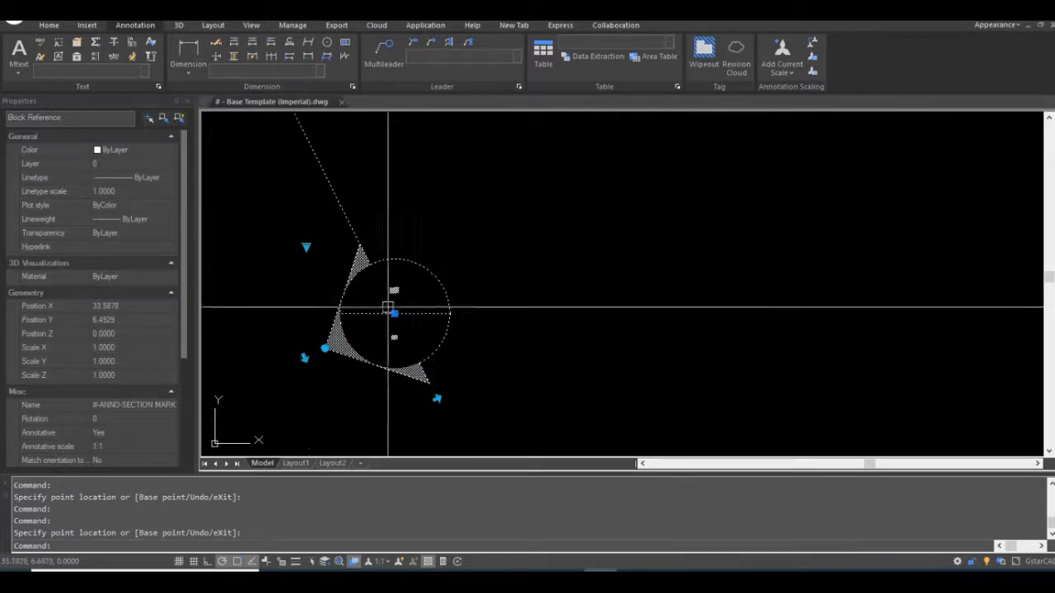
key(Escape)
key(Escape)
scroll(182, 354, down, 3)
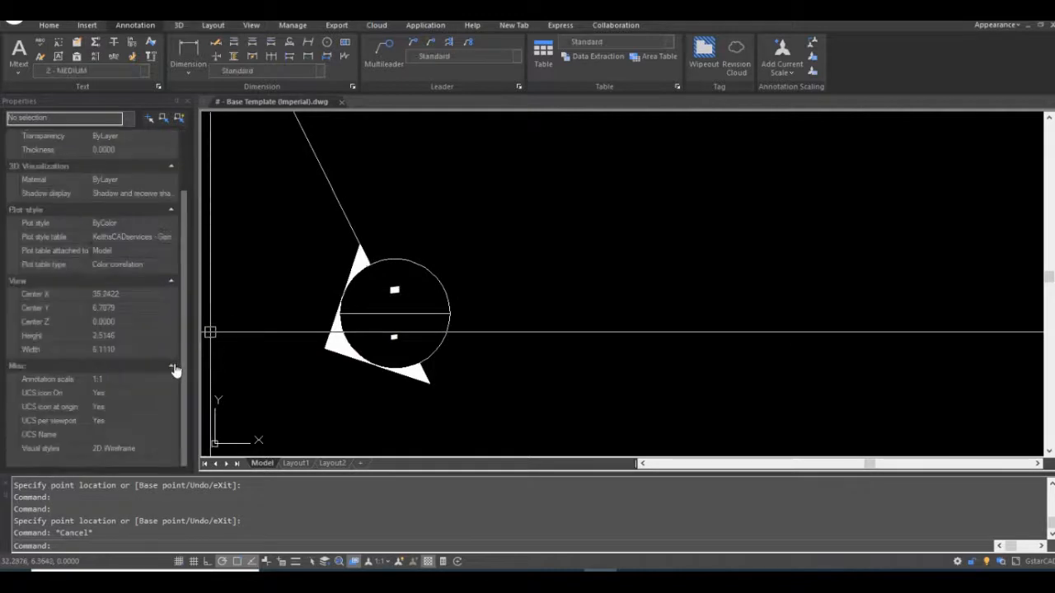
scroll(142, 345, up, 3)
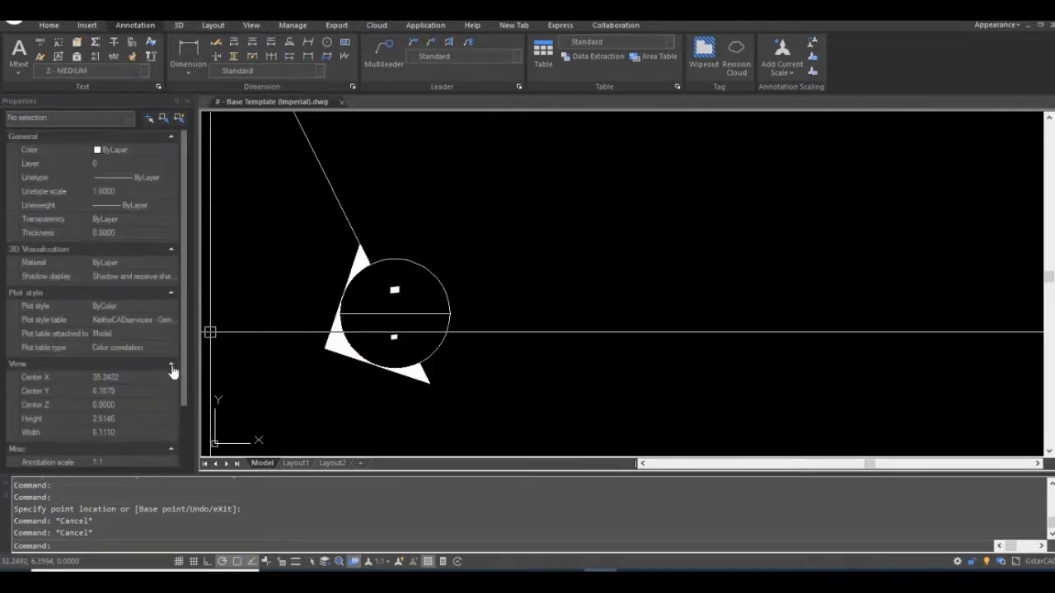
click(334, 349)
scroll(144, 412, down, 3)
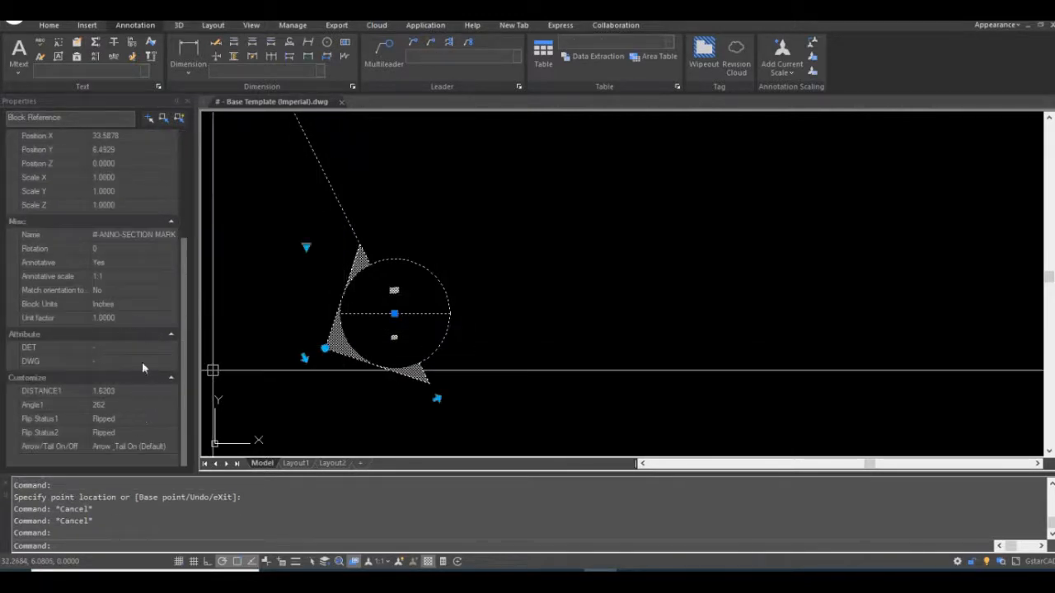
key(Tab)
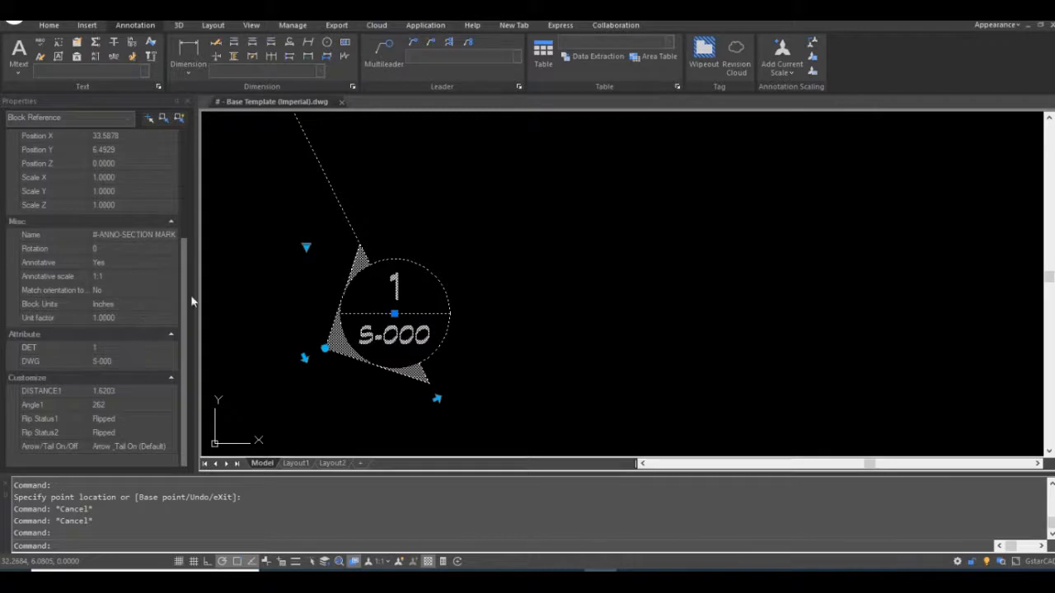
scroll(185, 302, up, 5)
scroll(536, 235, down, 4)
scroll(448, 293, up, 3)
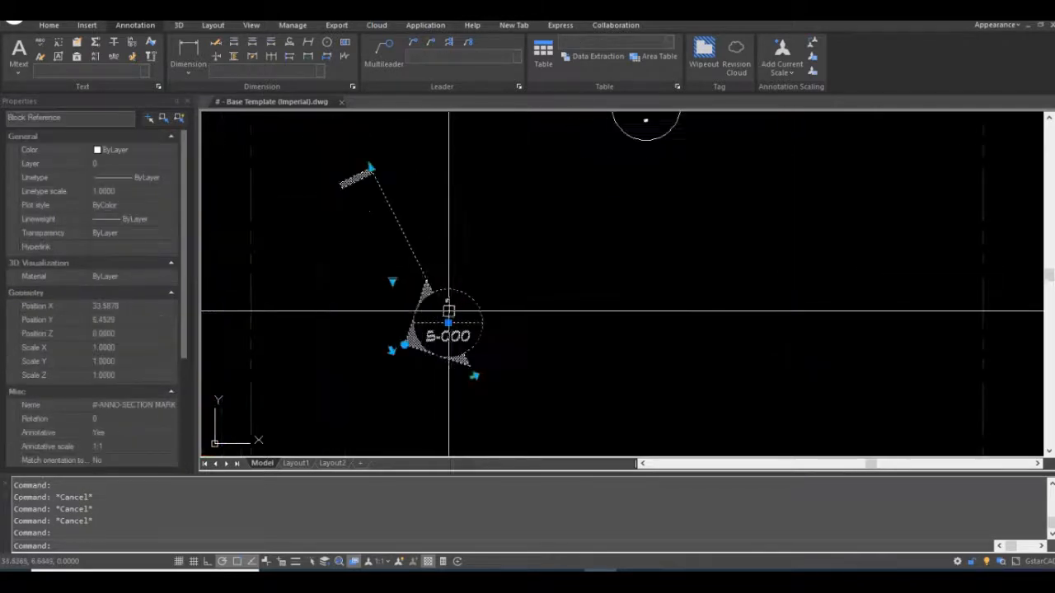
Rotate the 1 / S-000 section mark's arrow to point straight up with its tail horizontal, and test the tail flip.
click(404, 345)
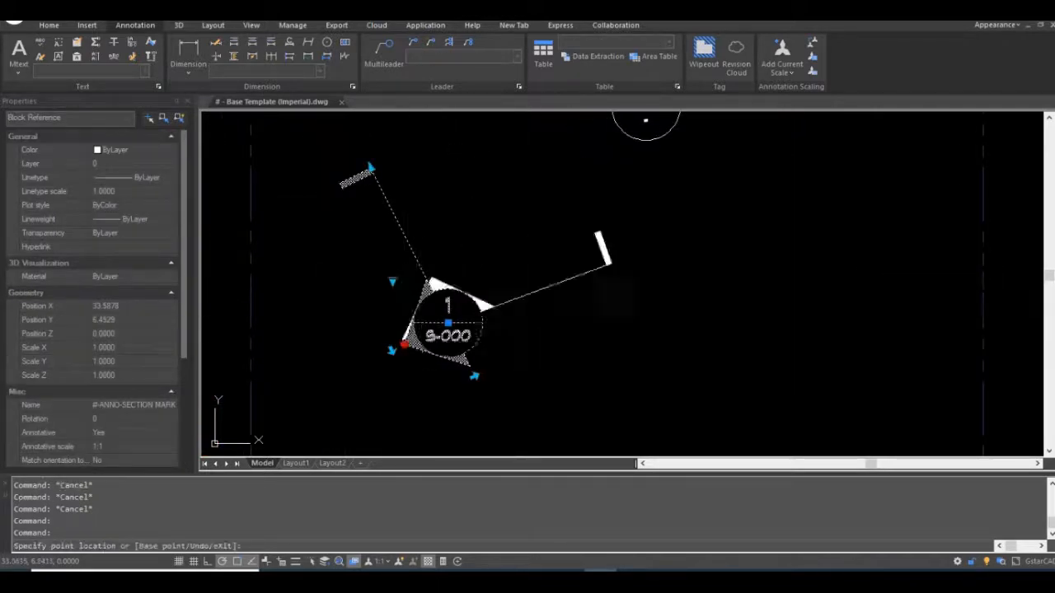
click(448, 266)
middle_drag(509, 261, 450, 258)
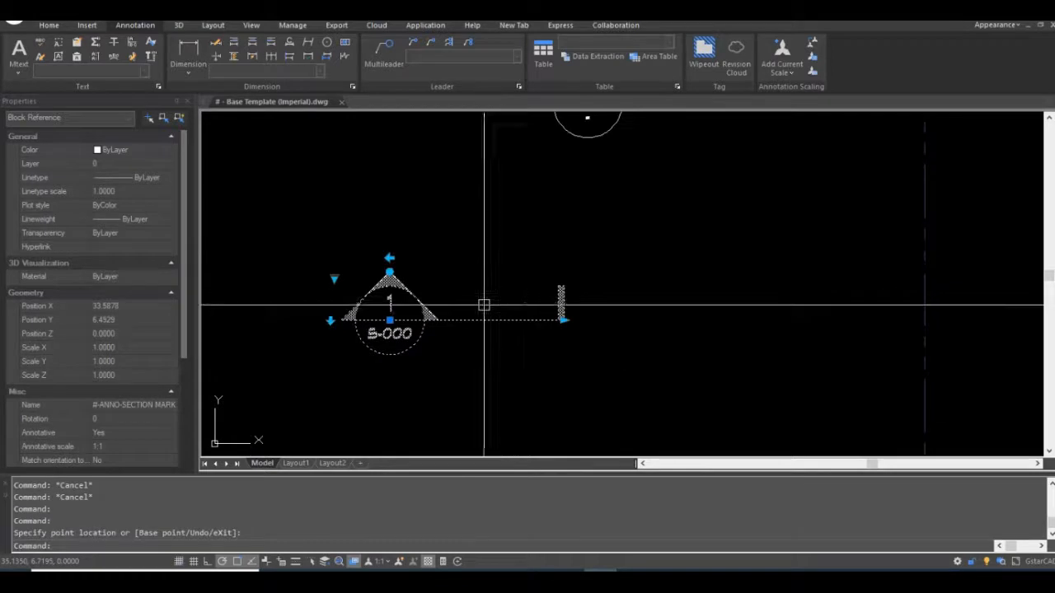
click(389, 259)
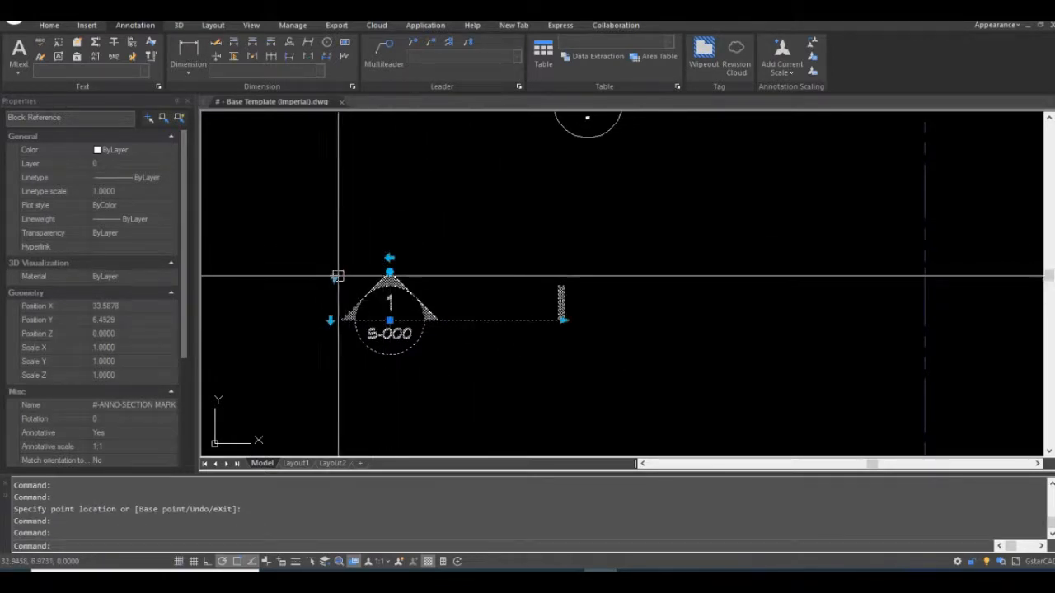
Test rotating the 1 / S-000 section mark's arrow toward the upper right, then back to nearly straight up.
click(390, 272)
click(438, 267)
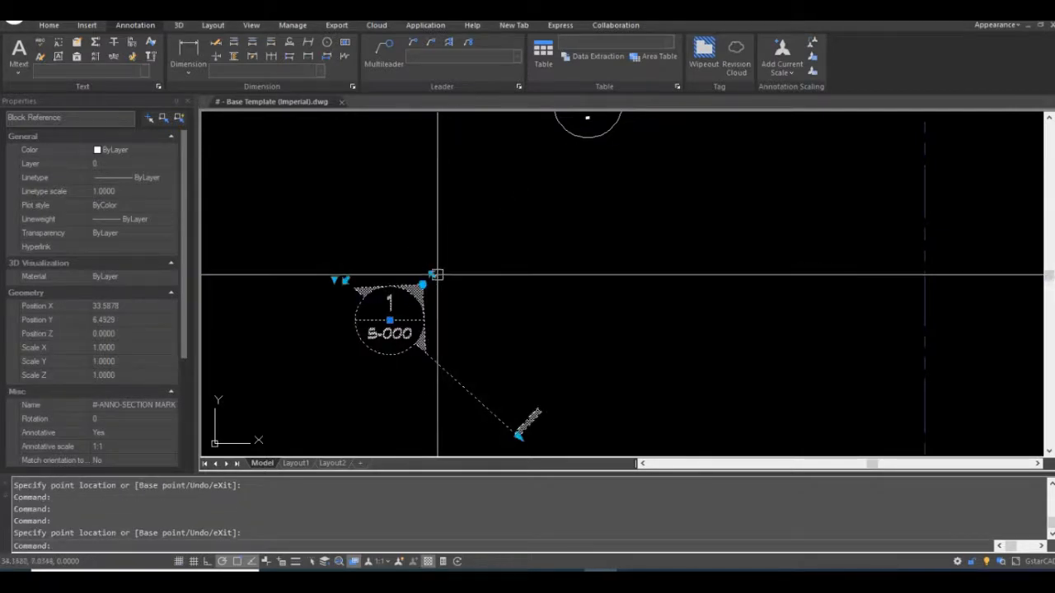
click(422, 284)
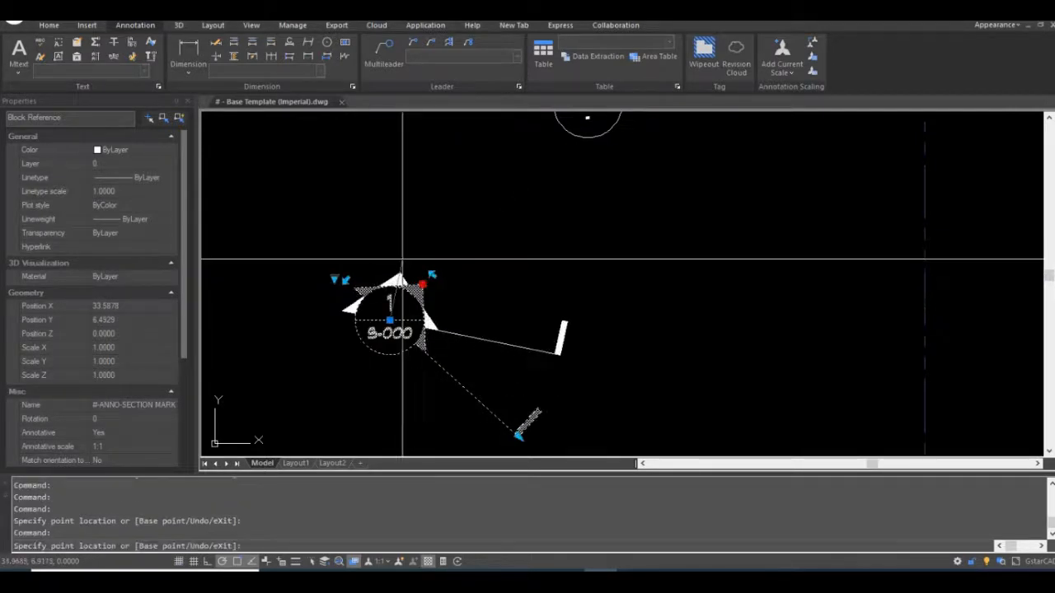
click(402, 259)
Test stretching the 1 / S-000 mark's tail, first shortening it close to the circle, then lengthening it outward.
click(558, 357)
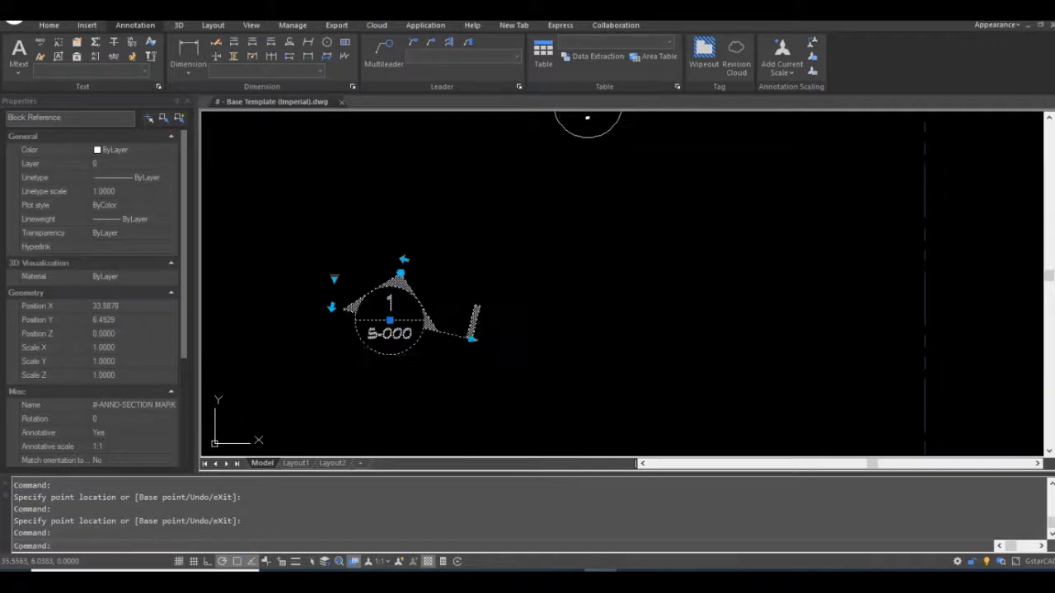
click(471, 338)
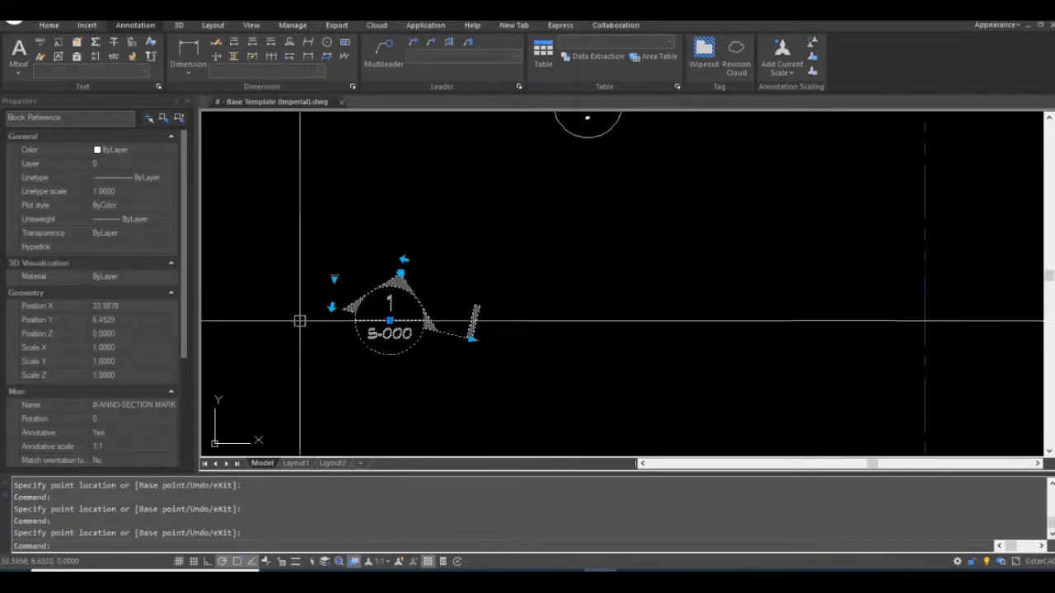
click(470, 337)
scroll(472, 337, down, 3)
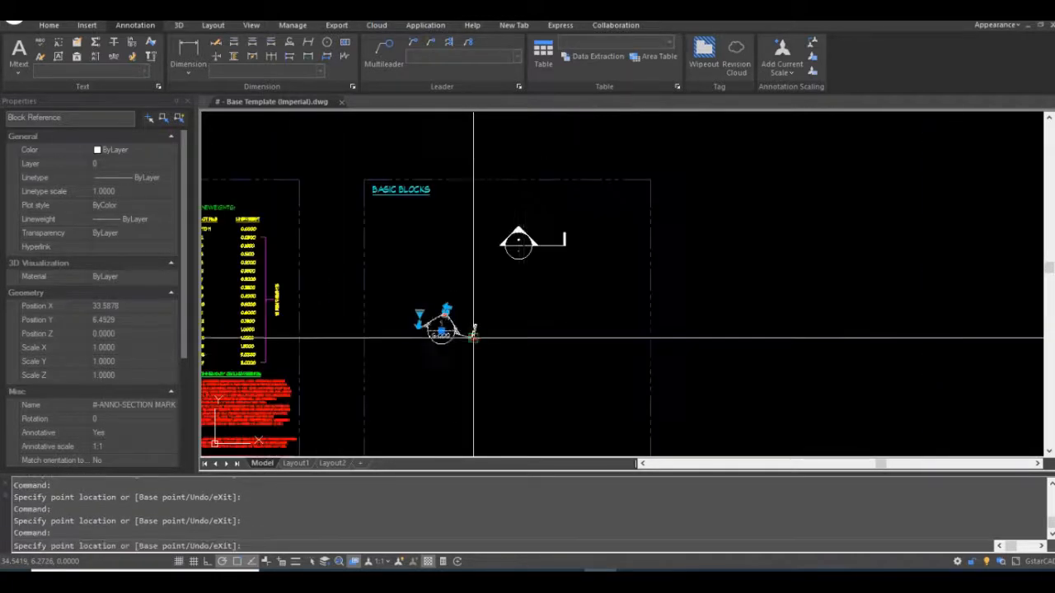
click(525, 353)
scroll(454, 329, up, 3)
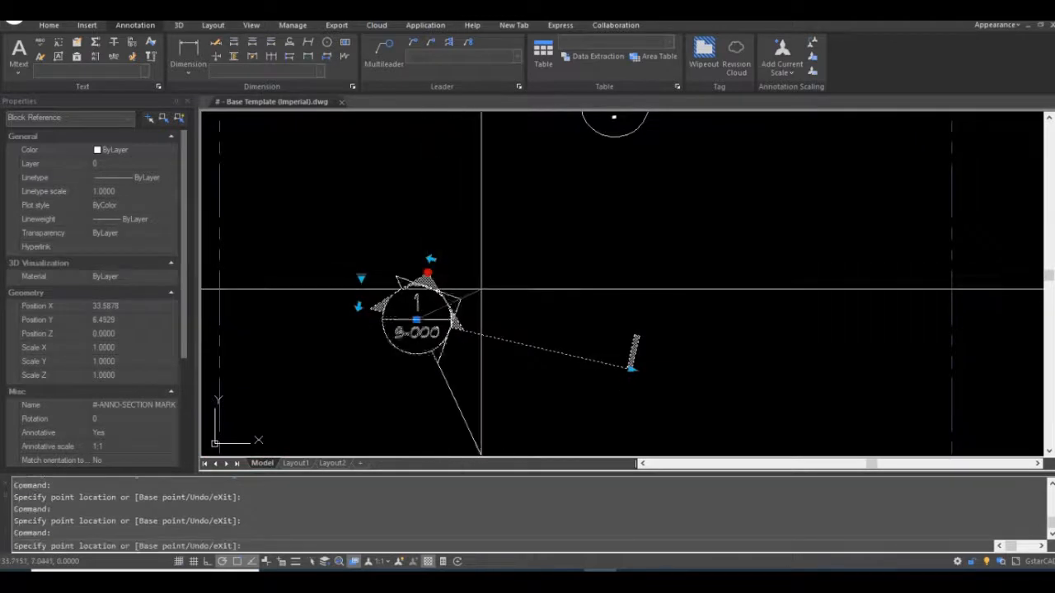
Shorten the 1 / S-000 mark's tail and rotate its arrow until it points straight up with the tail horizontal.
click(429, 273)
click(622, 243)
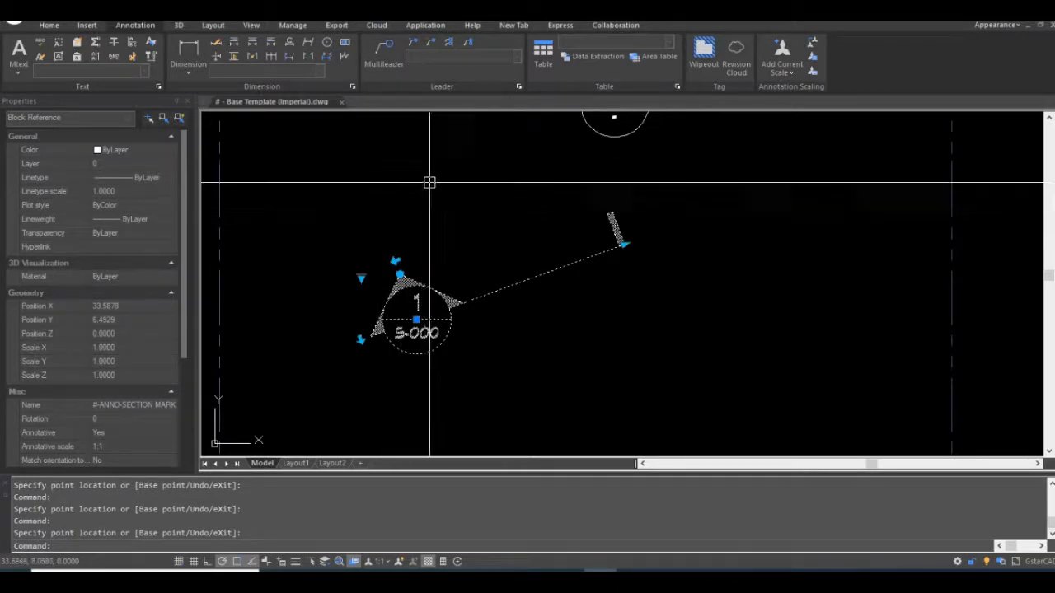
click(622, 243)
click(552, 273)
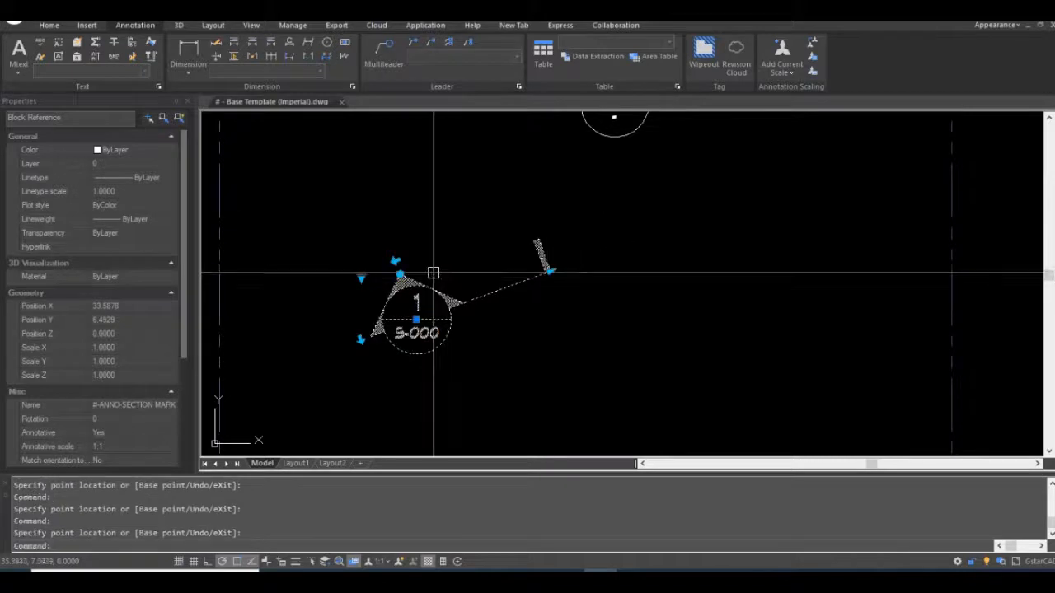
click(400, 275)
click(419, 235)
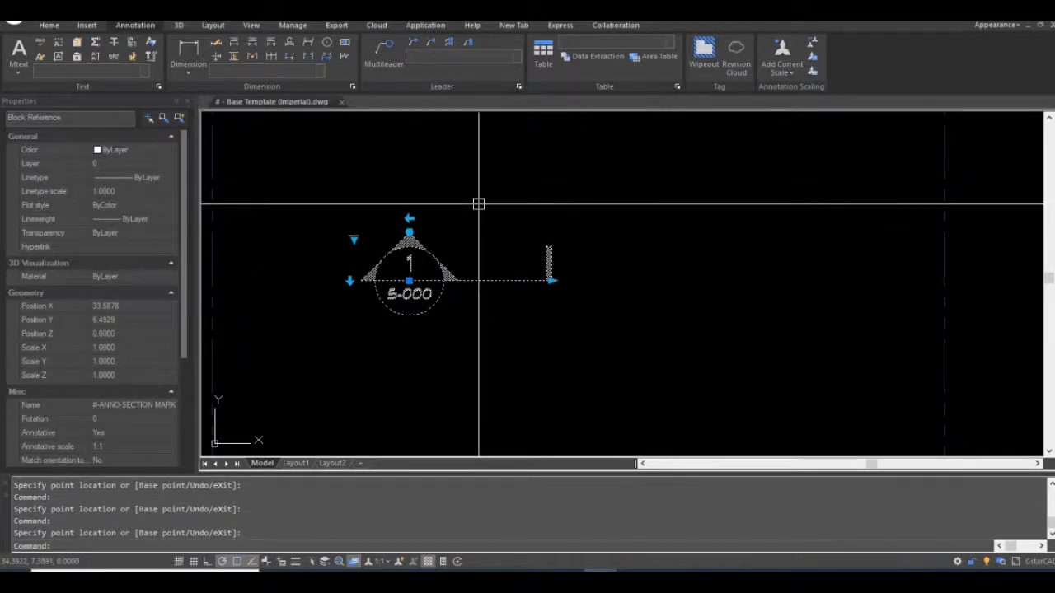
Move the 1 / S-000 section mark beneath the original section mark under BASIC BLOCKS and make a copy of it.
click(408, 280)
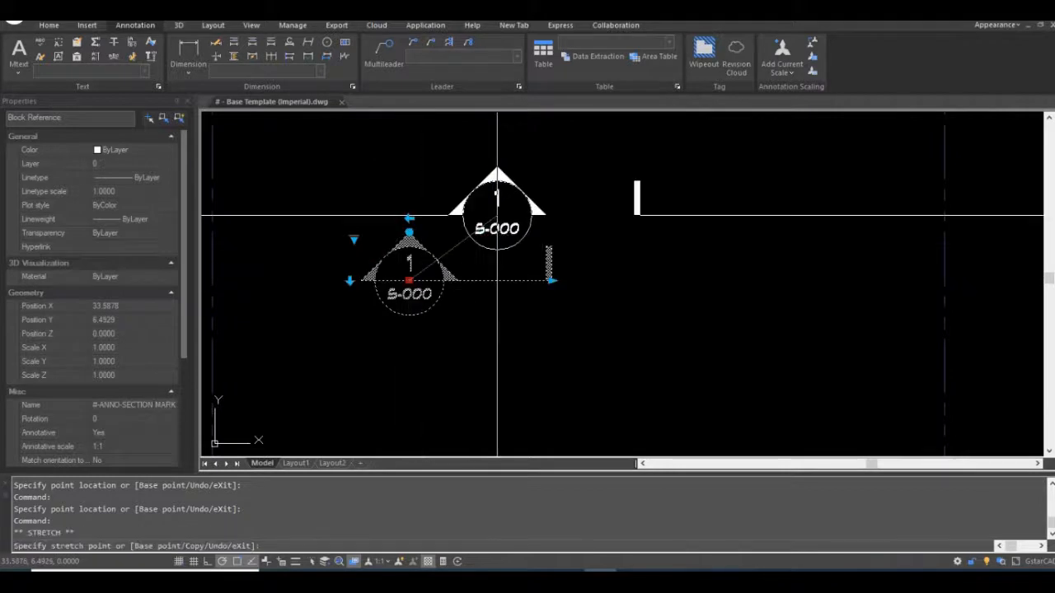
middle_drag(497, 216, 371, 288)
click(478, 303)
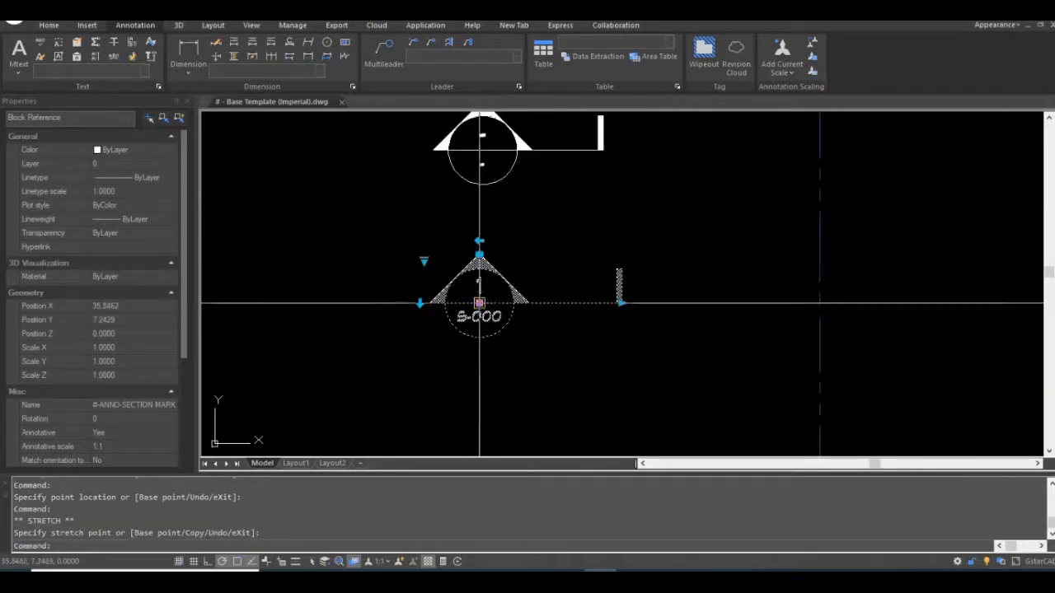
key(Escape)
click(489, 257)
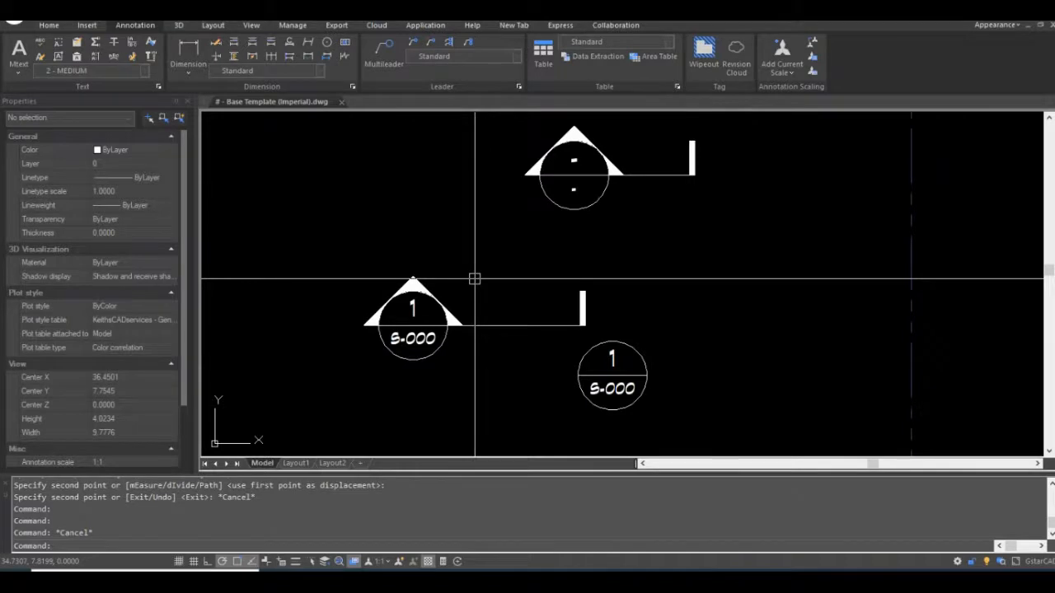
Move the 1 / S-000 mark with arrow and tail into the sample house section, between the foundation walls below the ground line.
scroll(461, 272, up, 4)
scroll(483, 259, down, 10)
scroll(475, 265, up, 1)
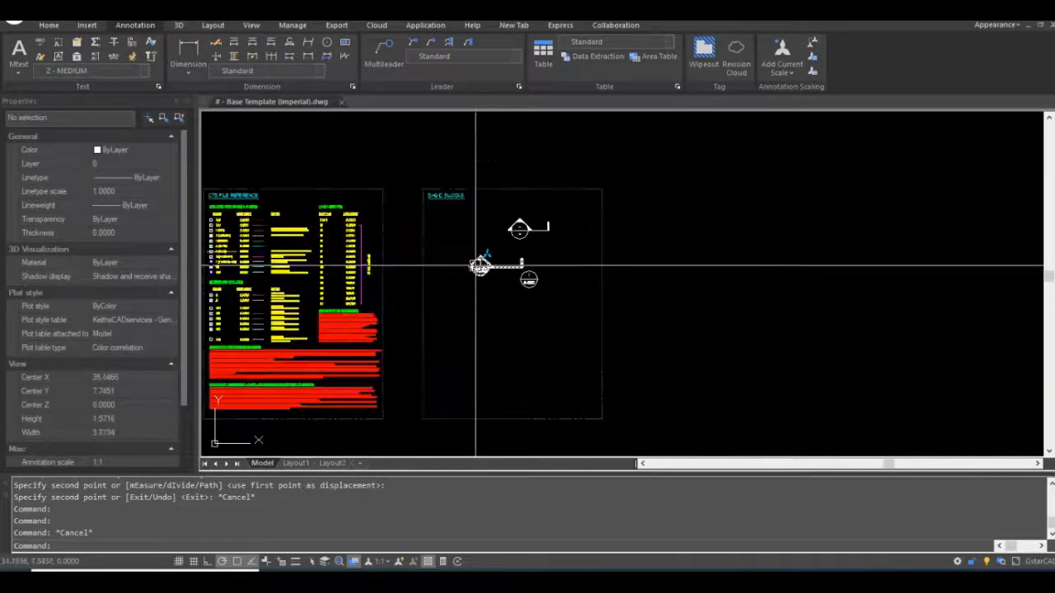
click(487, 266)
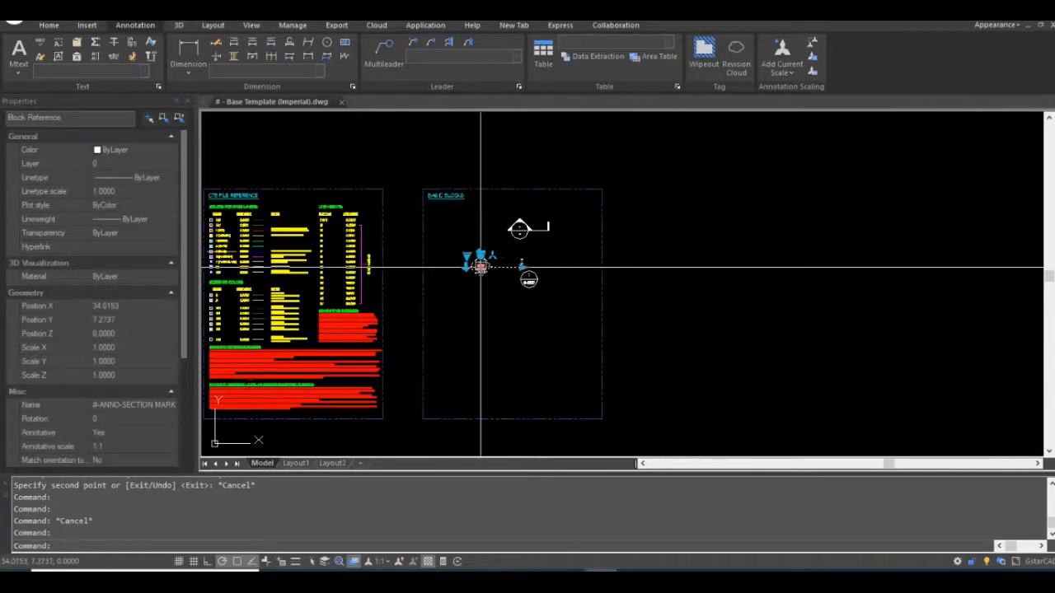
click(480, 267)
middle_drag(346, 341, 630, 316)
middle_drag(467, 295, 619, 271)
scroll(445, 271, up, 2)
click(529, 271)
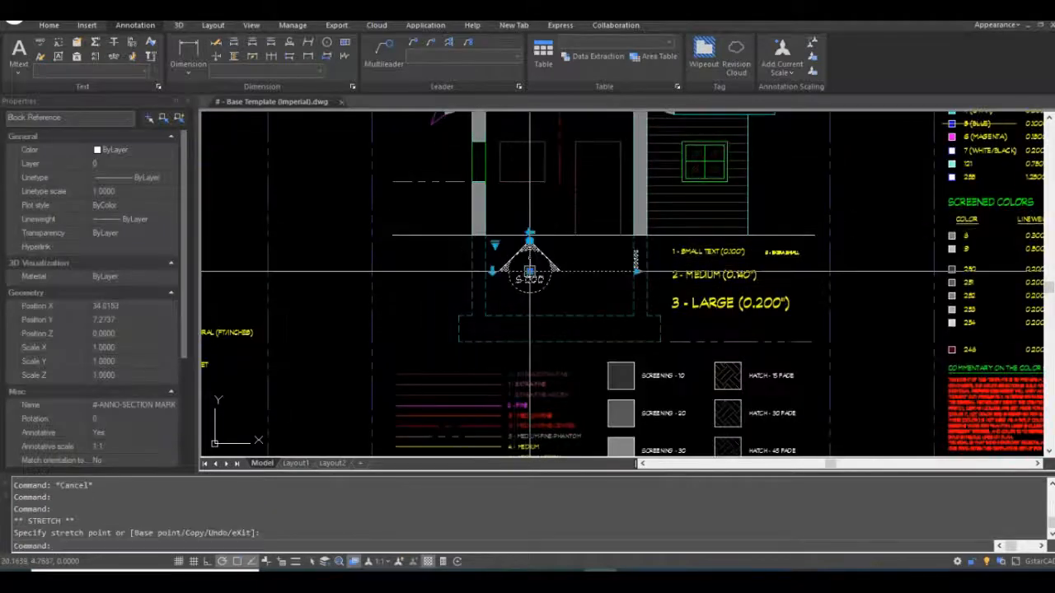
key(Escape)
key(Escape)
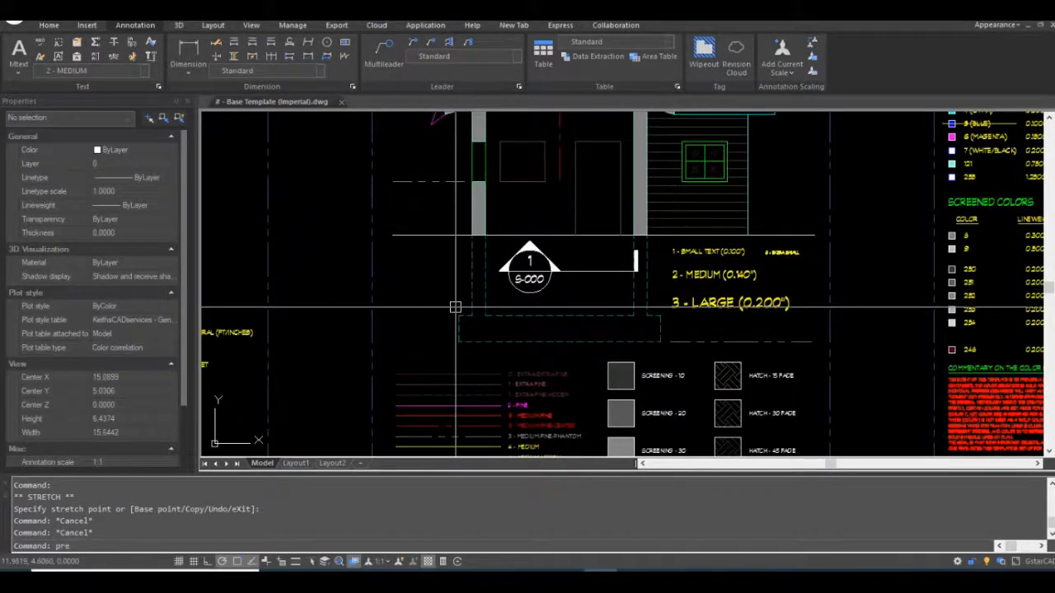
Preview the plot of the drawing standards sample and examine the section mark's appearance against the line weights and text sizes.
text(pre)
key(Return)
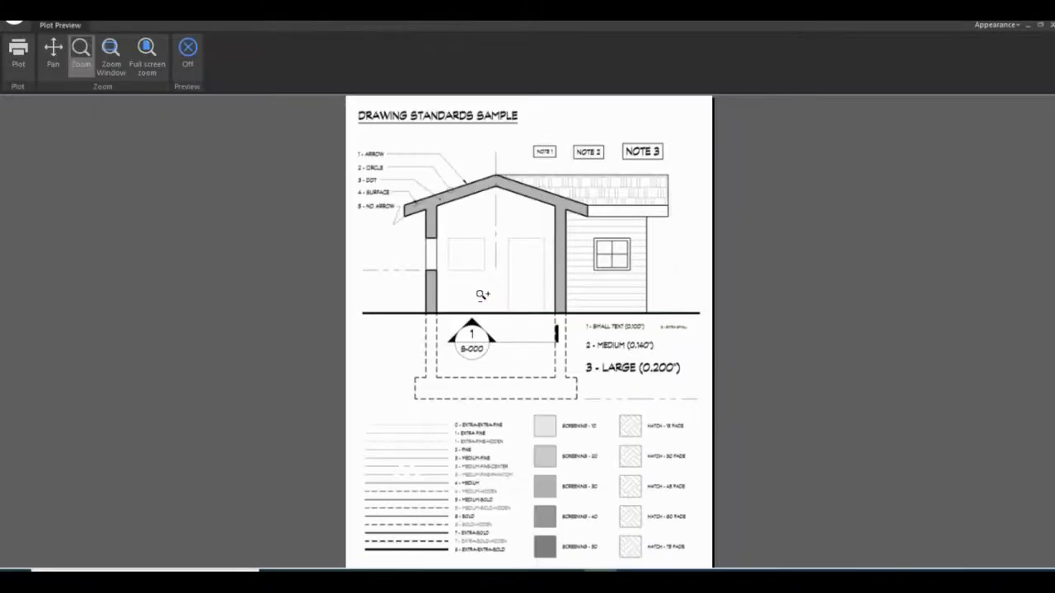
scroll(482, 295, up, 6)
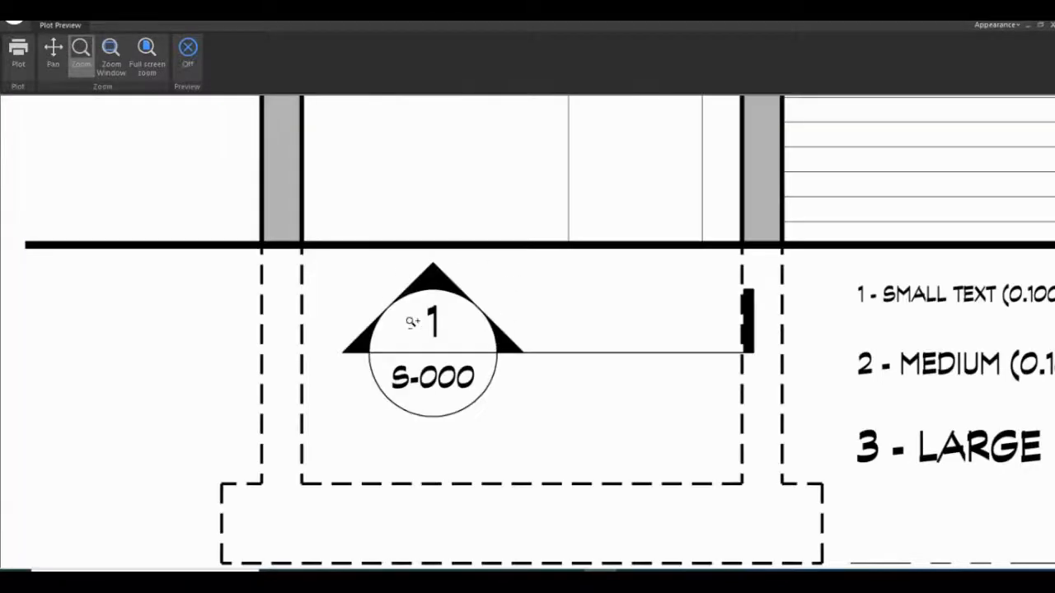
scroll(430, 305, down, 5)
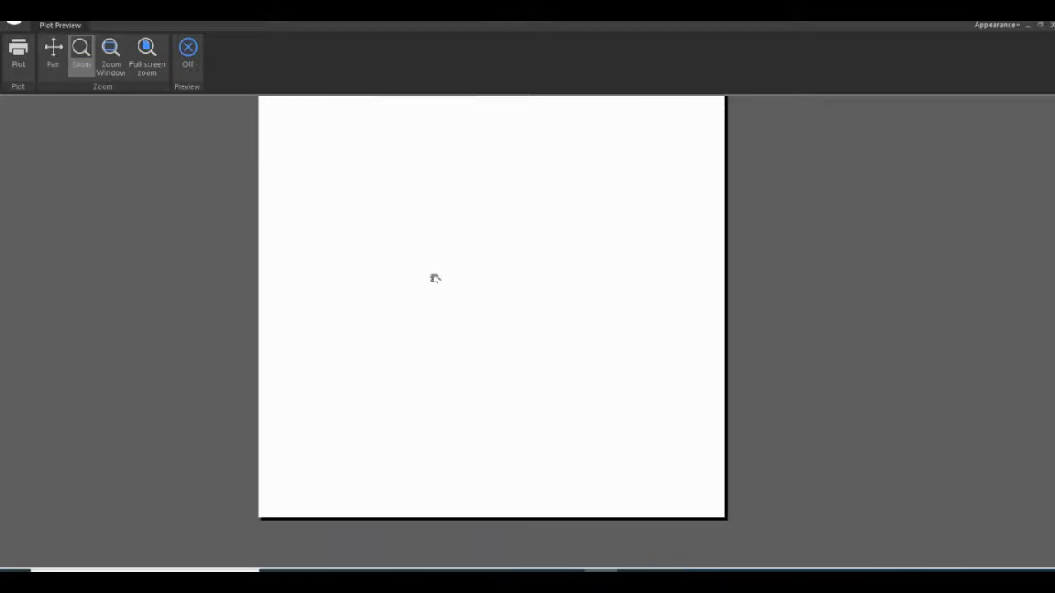
scroll(397, 379, up, 2)
middle_drag(405, 380, 412, 294)
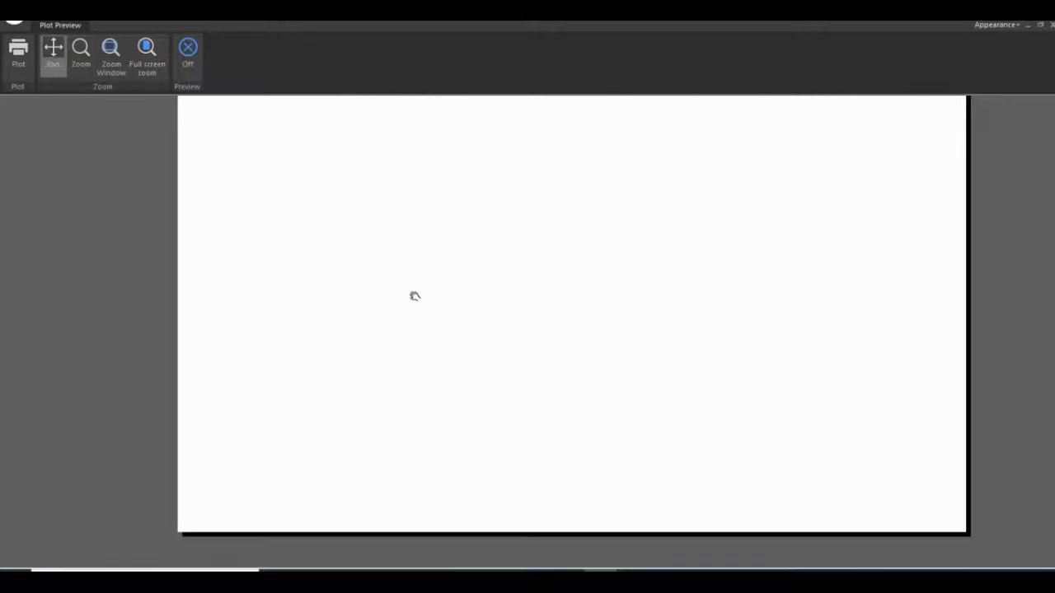
scroll(394, 349, up, 1)
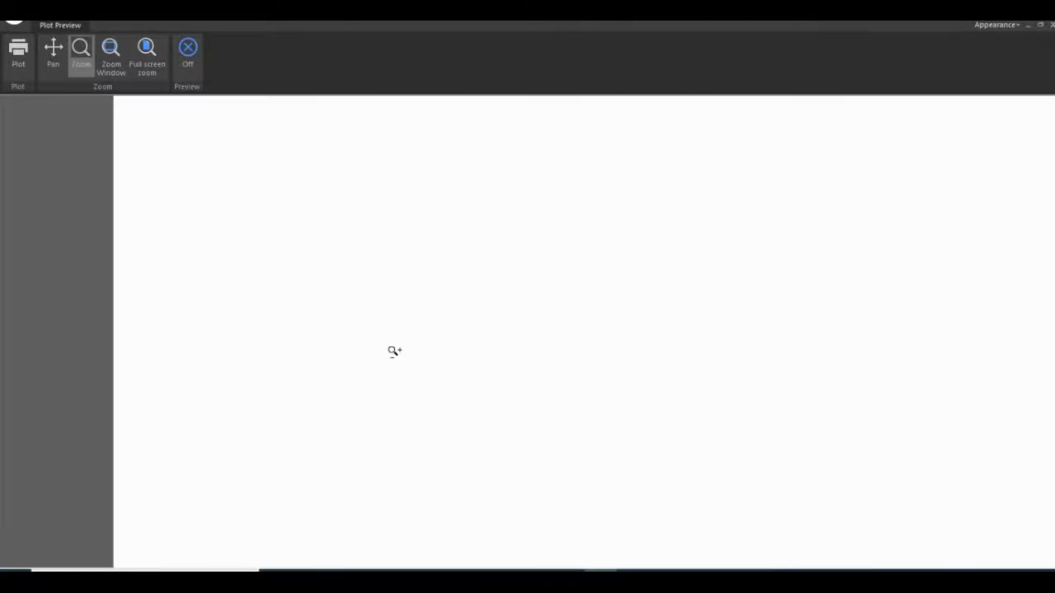
scroll(394, 352, down, 1)
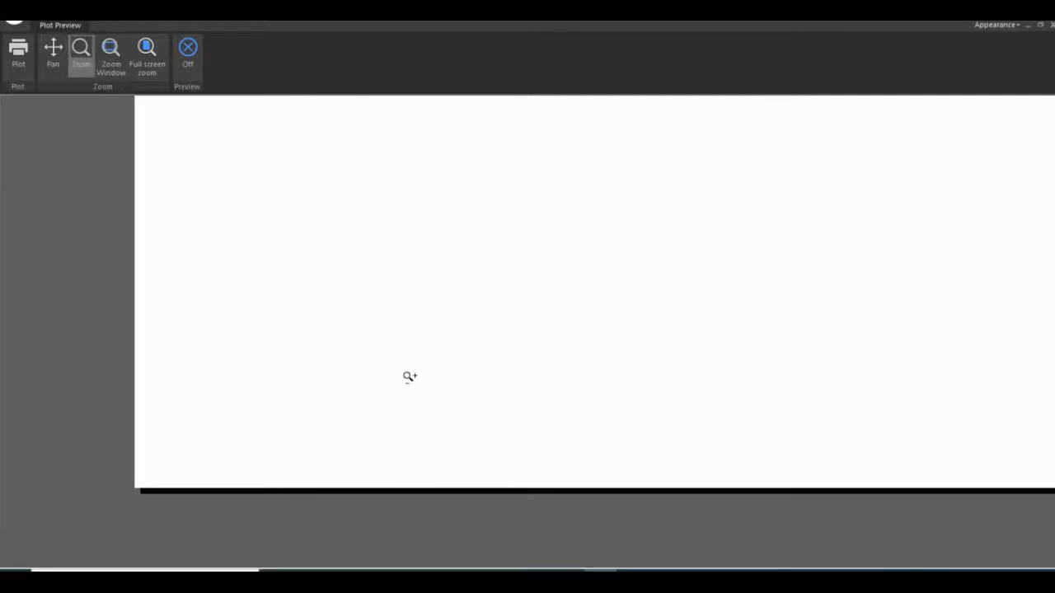
scroll(409, 377, up, 1)
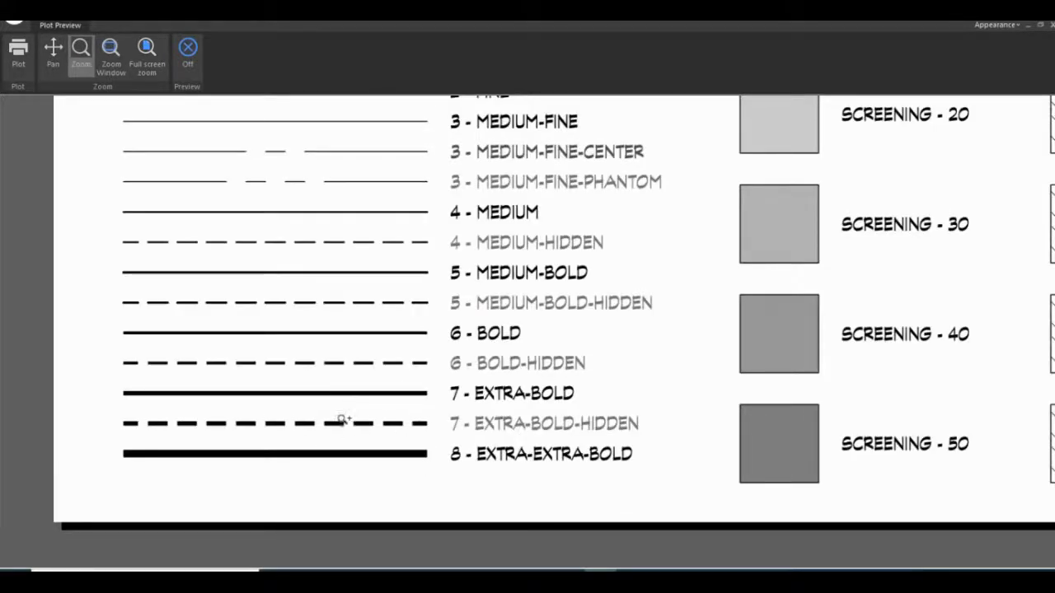
scroll(342, 420, down, 1)
middle_drag(502, 290, 485, 364)
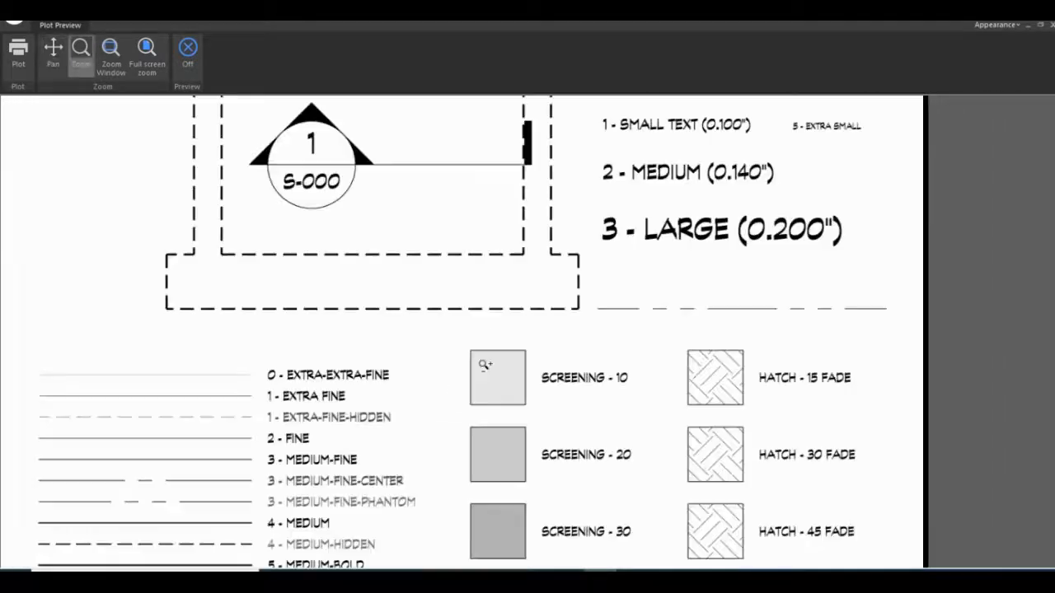
key(Escape)
scroll(460, 387, up, 4)
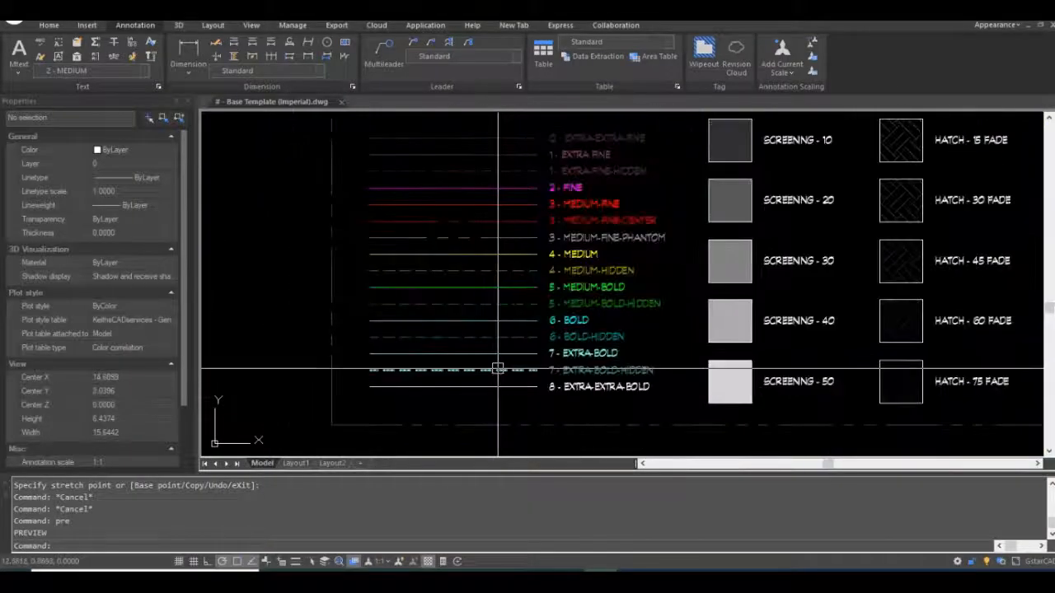
text(e)
key(Return)
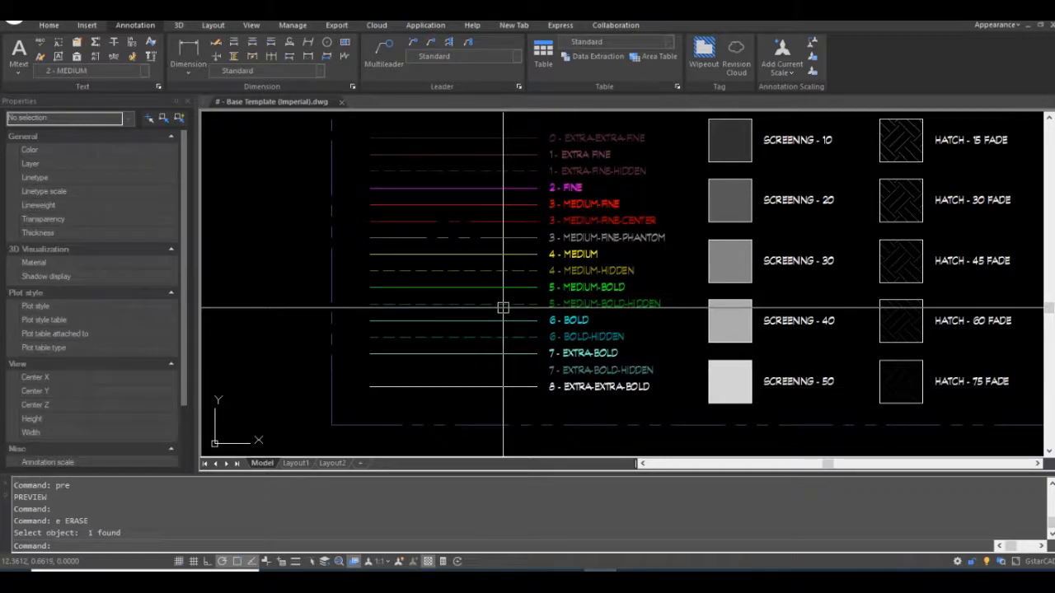
key(ctrl+z)
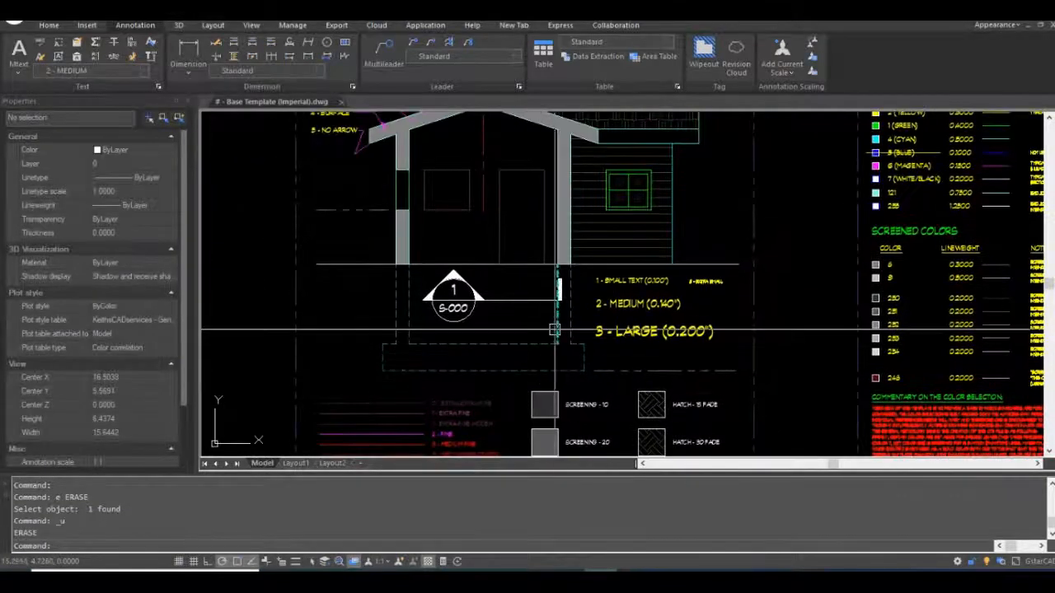
Erase the 1 / S-000 section mark from the sample house section.
scroll(555, 329, up, 2)
click(329, 239)
click(473, 322)
text(e)
key(Return)
Open the original section mark in the Block Editor, review its parameters and actions, and close the editor without changes.
scroll(473, 281, down, 5)
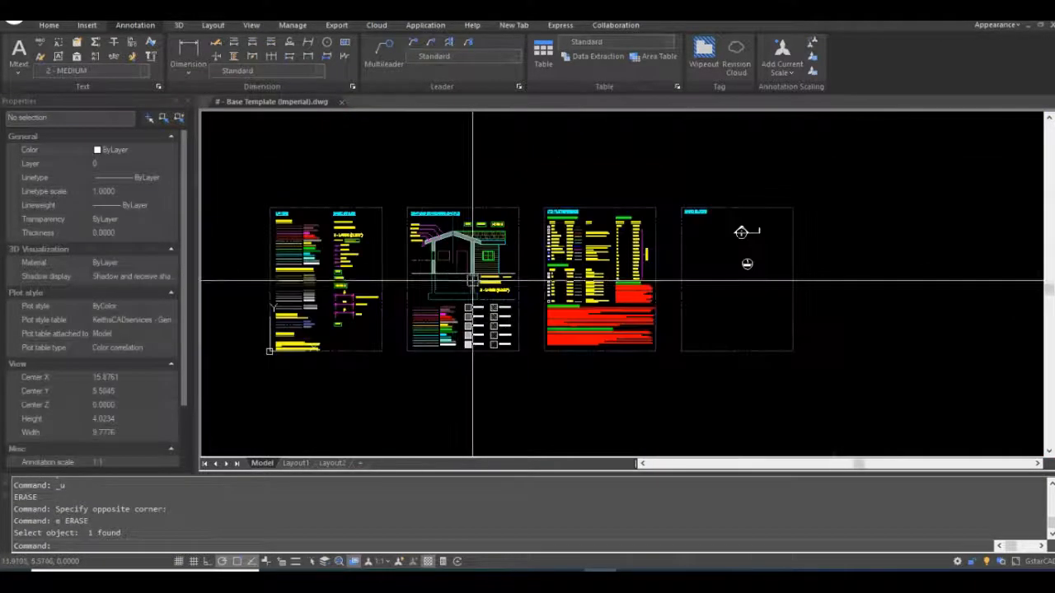
scroll(565, 288, up, 3)
middle_click(566, 287)
middle_click(566, 288)
scroll(577, 288, up, 2)
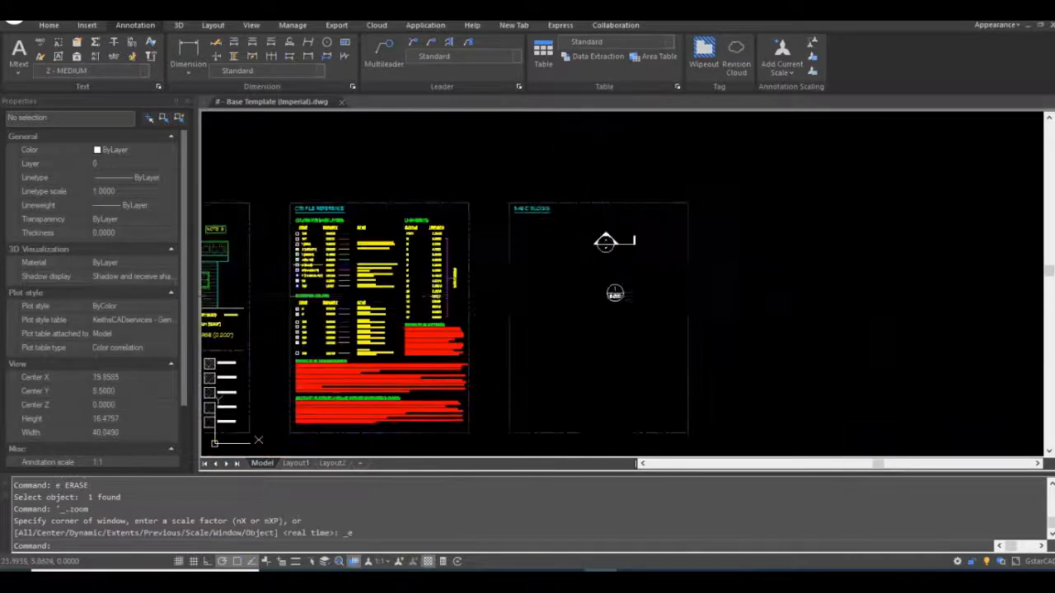
scroll(611, 270, up, 4)
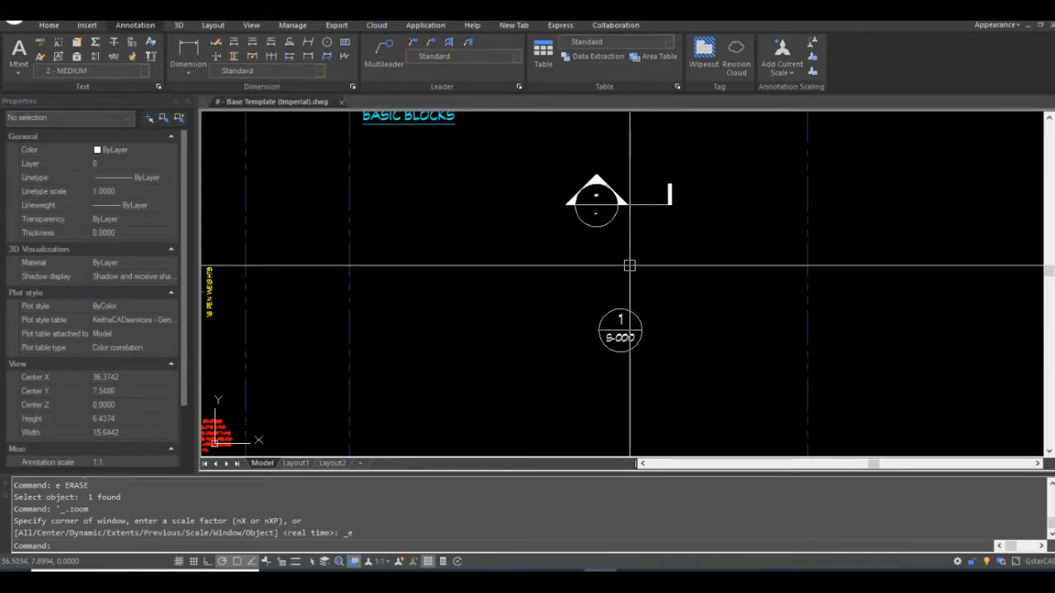
click(584, 225)
text(bedit)
key(Return)
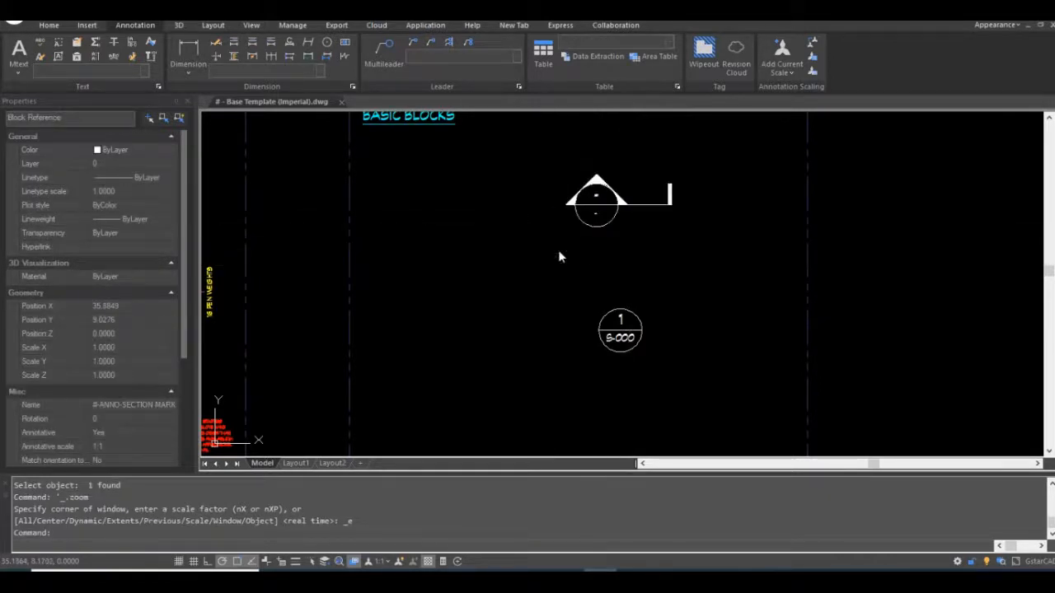
click(519, 381)
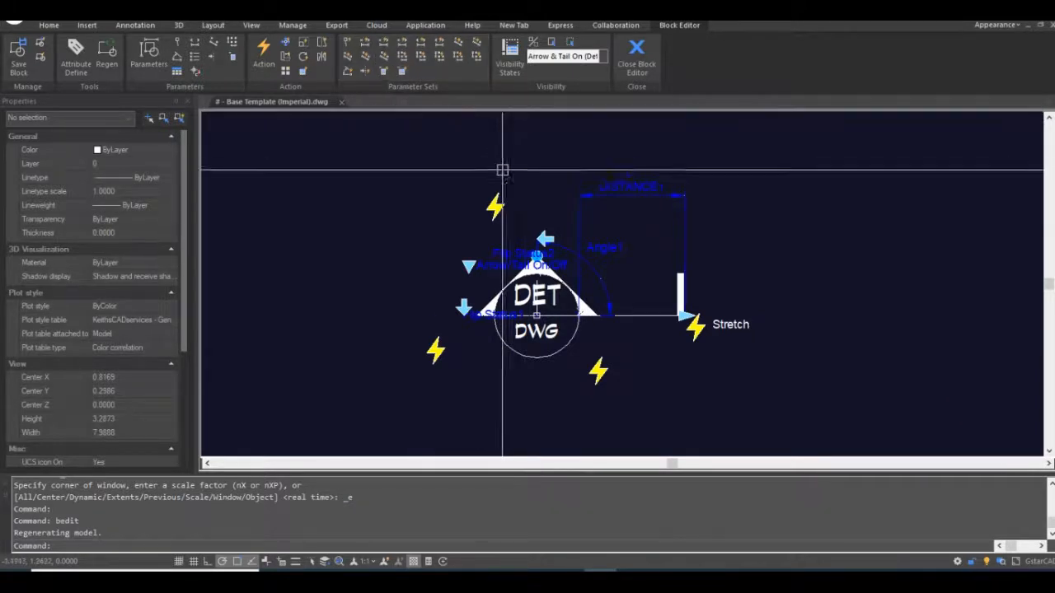
click(630, 74)
scroll(494, 223, down, 5)
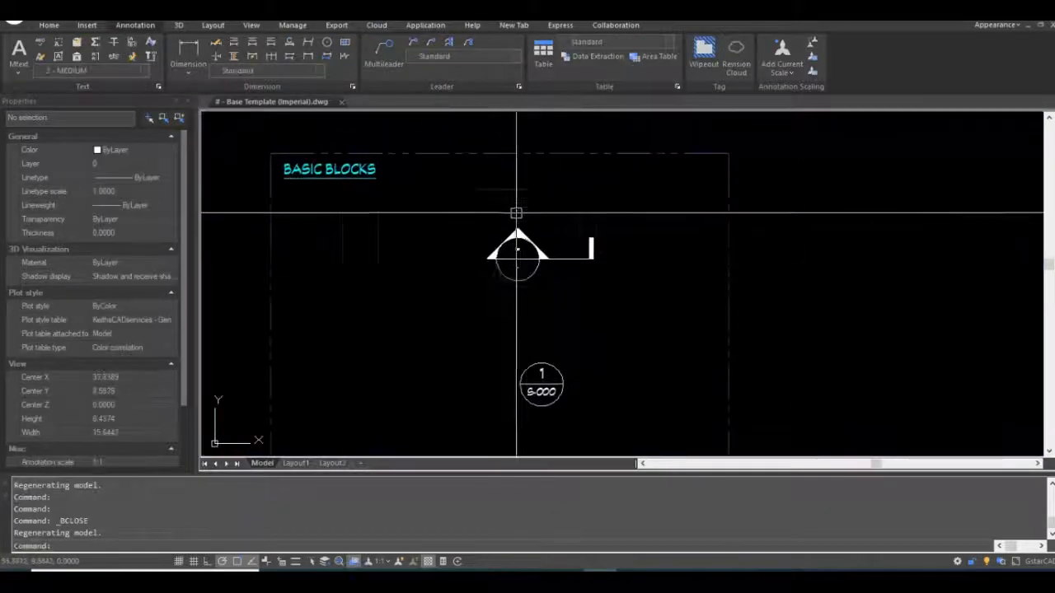
scroll(473, 235, up, 3)
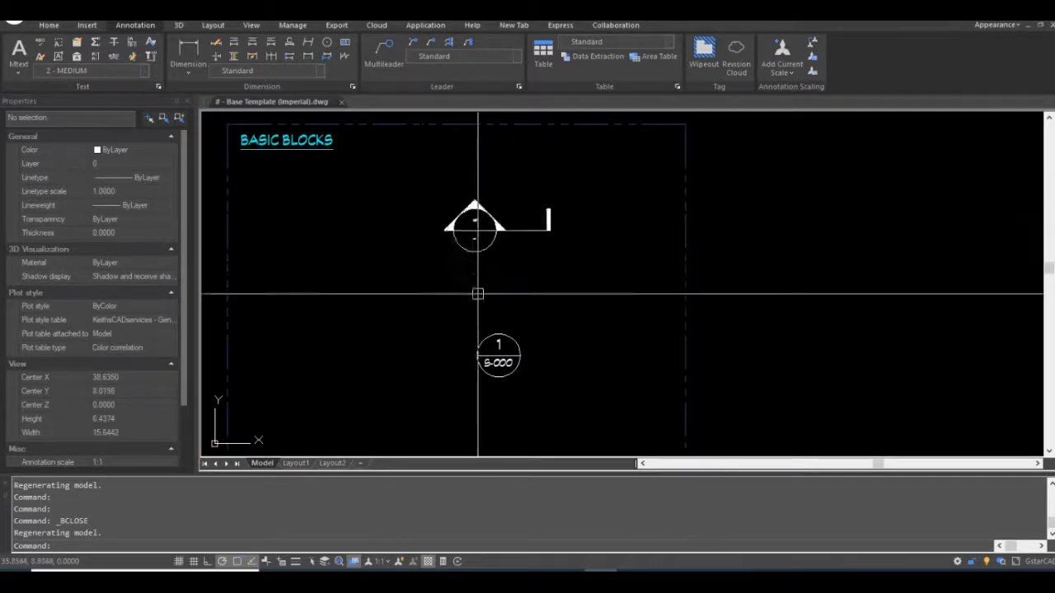
mouse_move(478, 295)
middle_down()
mouse_move(426, 219)
mouse_move(449, 270)
mouse_move(500, 321)
middle_up()
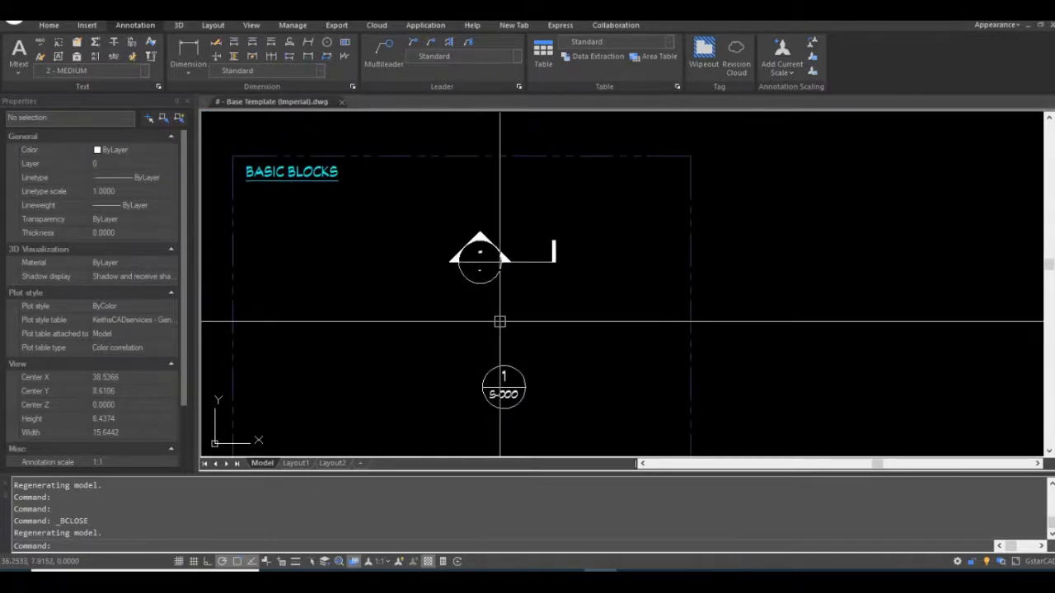
scroll(500, 322, down, 3)
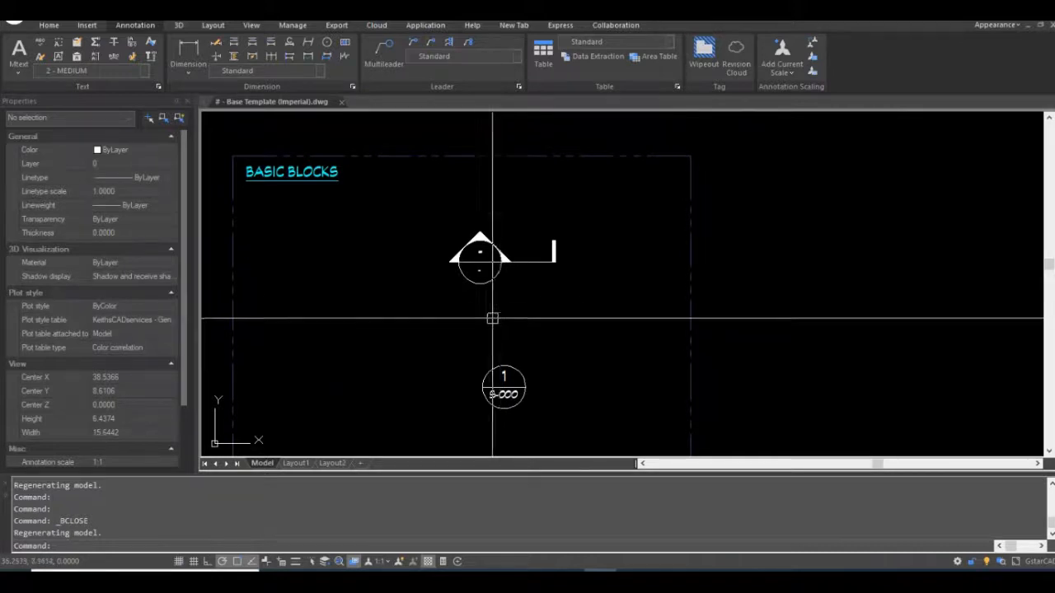
scroll(473, 316, up, 3)
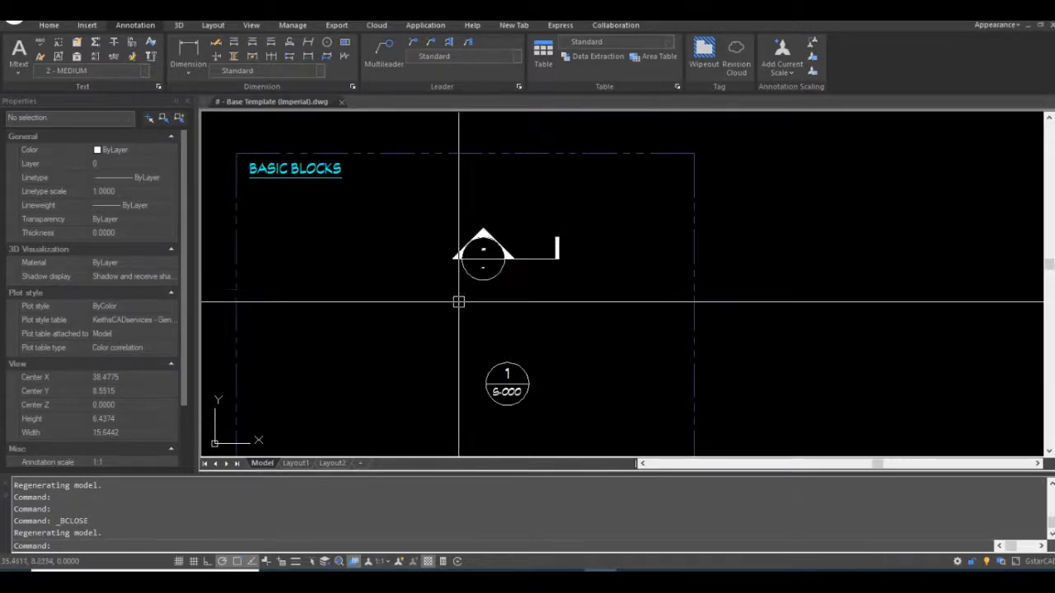
middle_drag(454, 305, 467, 280)
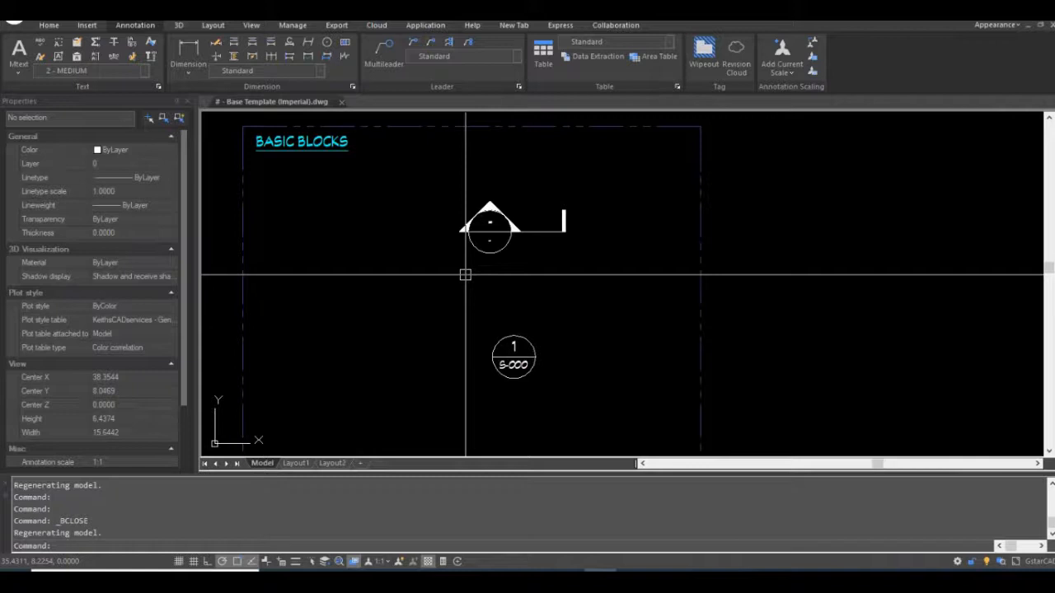
scroll(466, 274, down, 3)
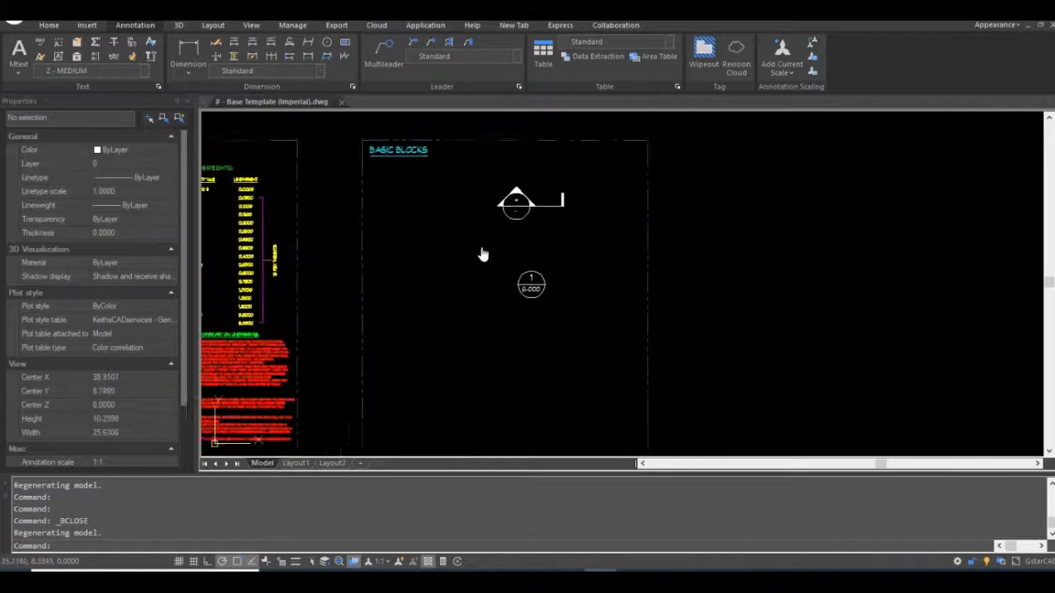